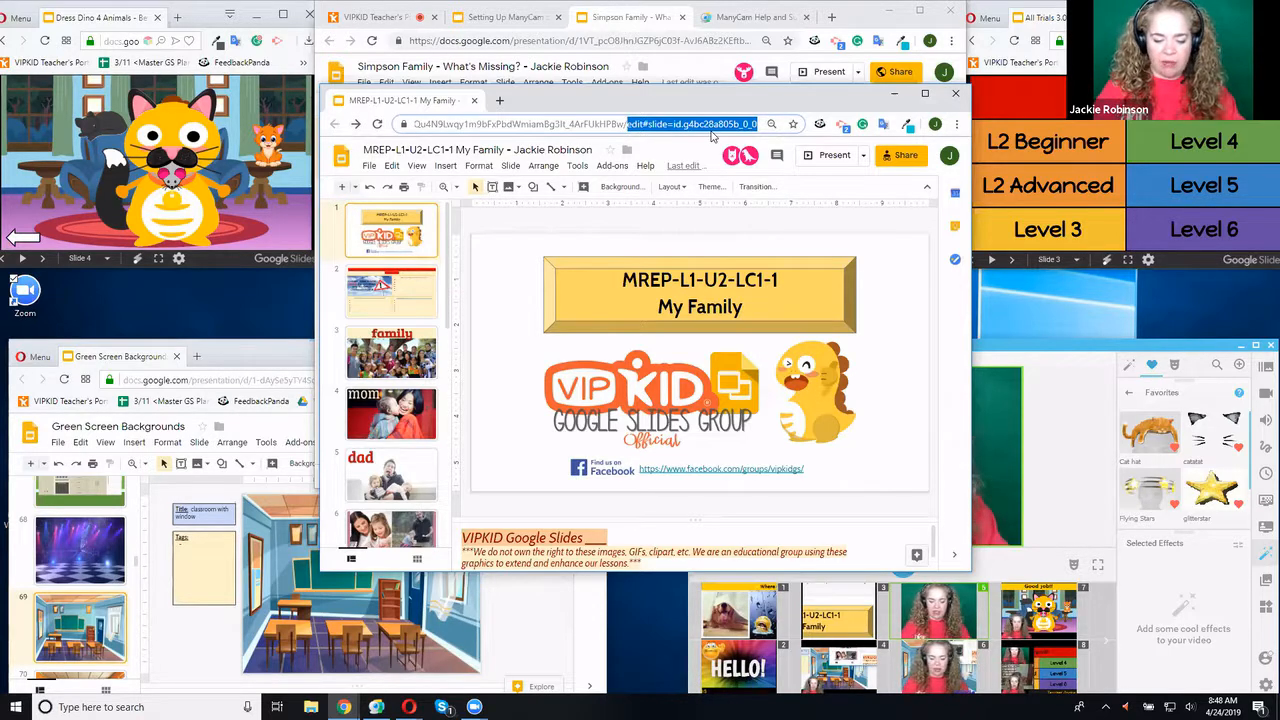
# Reload the My Family deck in preview mode by replacing the edit ending of its URL with preview
pyautogui.press('BackSpace')
pyautogui.press('Return')
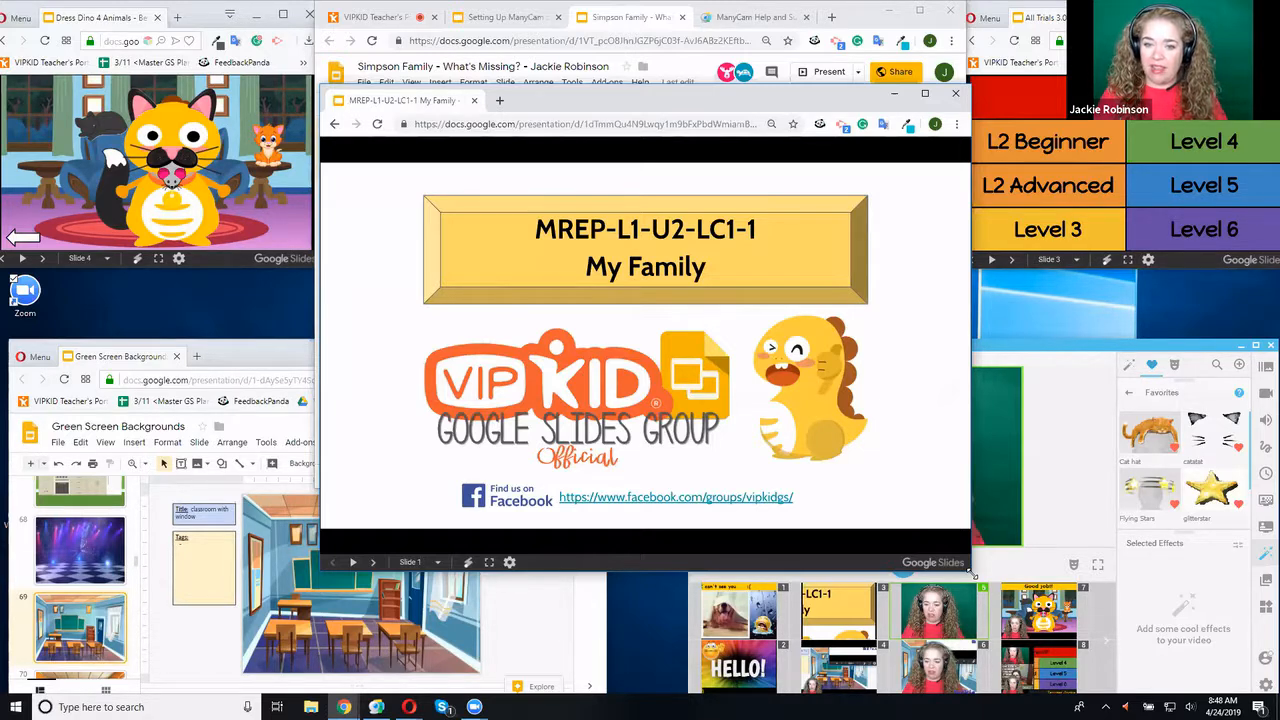
# Shrink the My Family preview window, adjusting width and height until the slide fills it with minimal black bars
pyautogui.moveTo(970, 575); pyautogui.dragTo(743, 366)
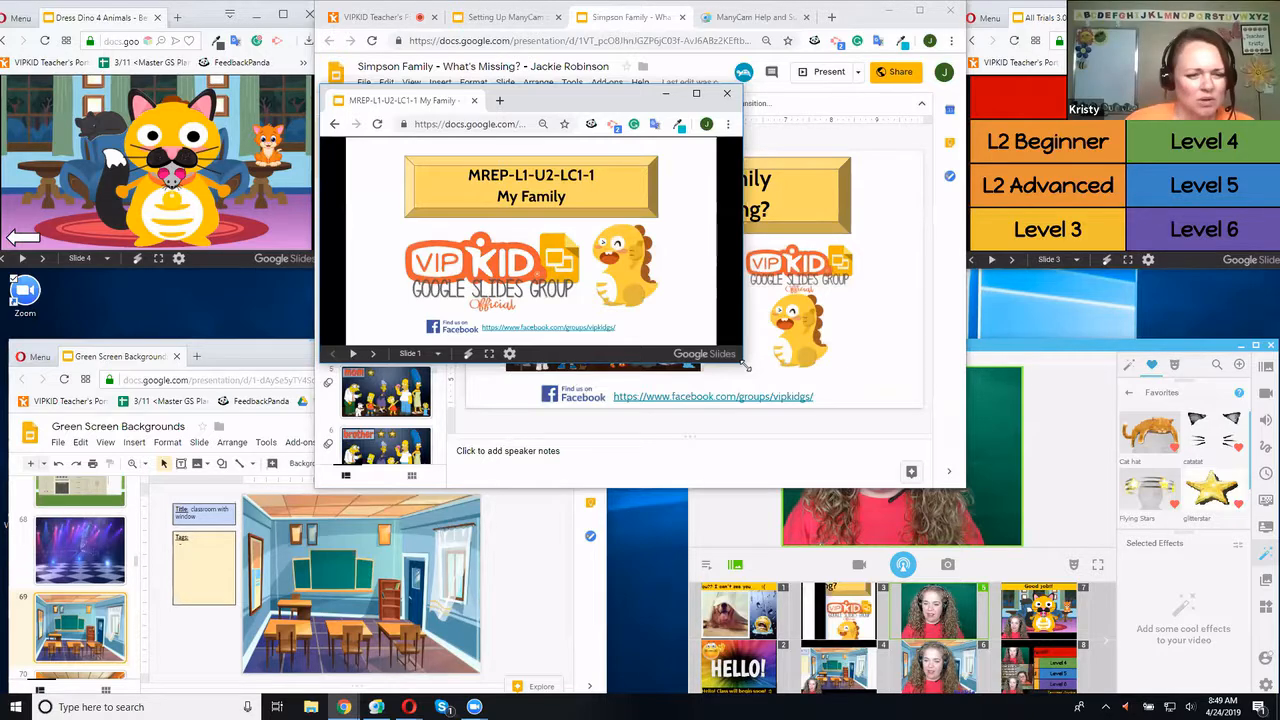
pyautogui.moveTo(745, 367); pyautogui.dragTo(806, 380)
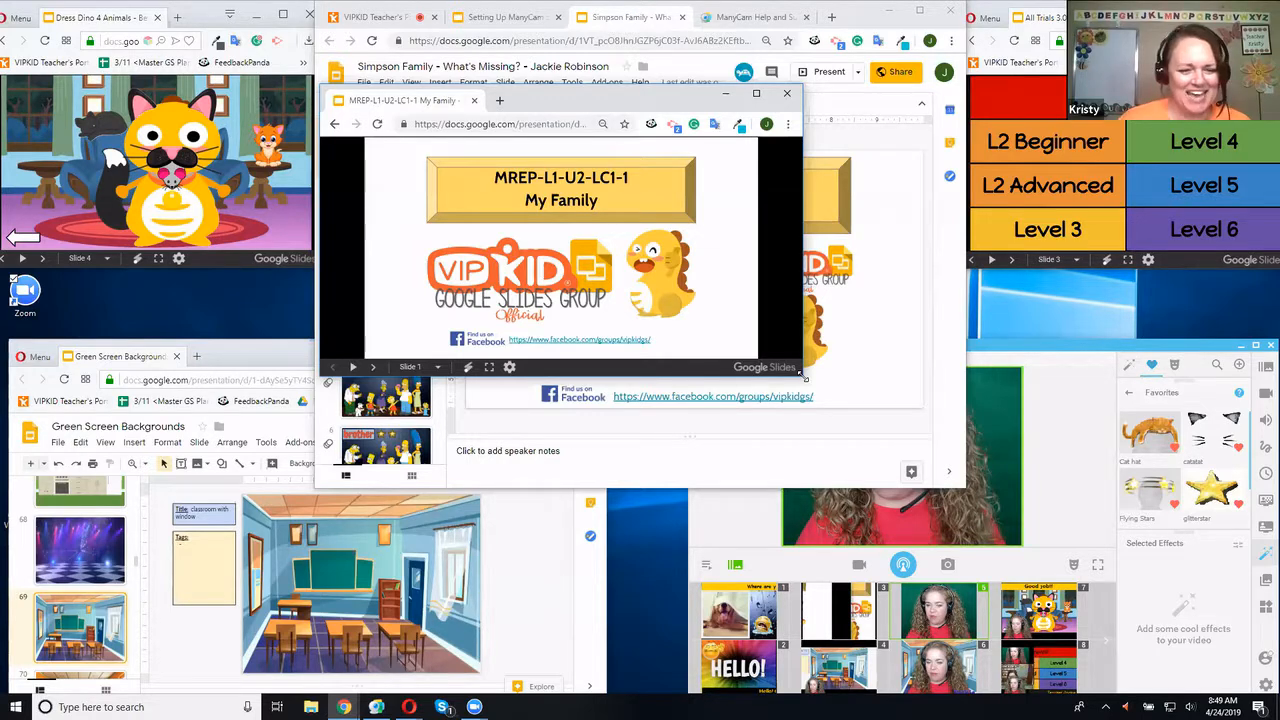
pyautogui.moveTo(804, 377); pyautogui.dragTo(677, 336)
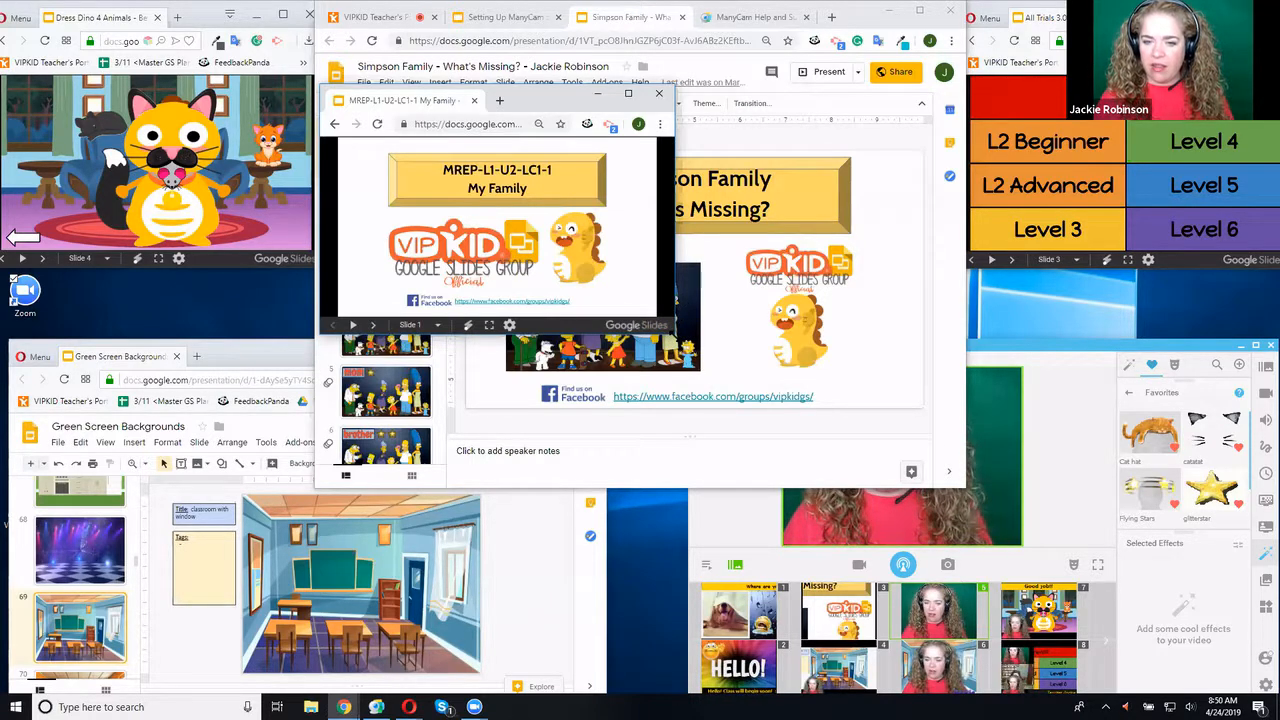
pyautogui.moveTo(745, 368); pyautogui.dragTo(742, 367)
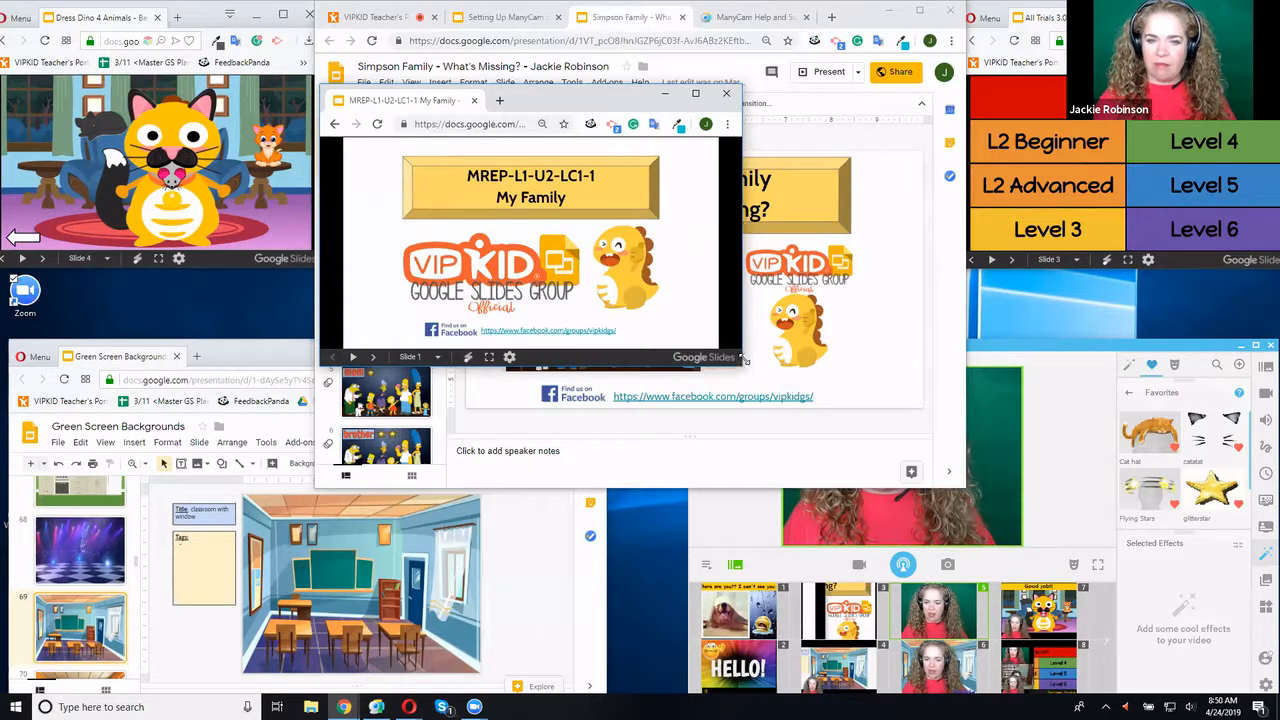
pyautogui.moveTo(740, 370); pyautogui.dragTo(745, 353)
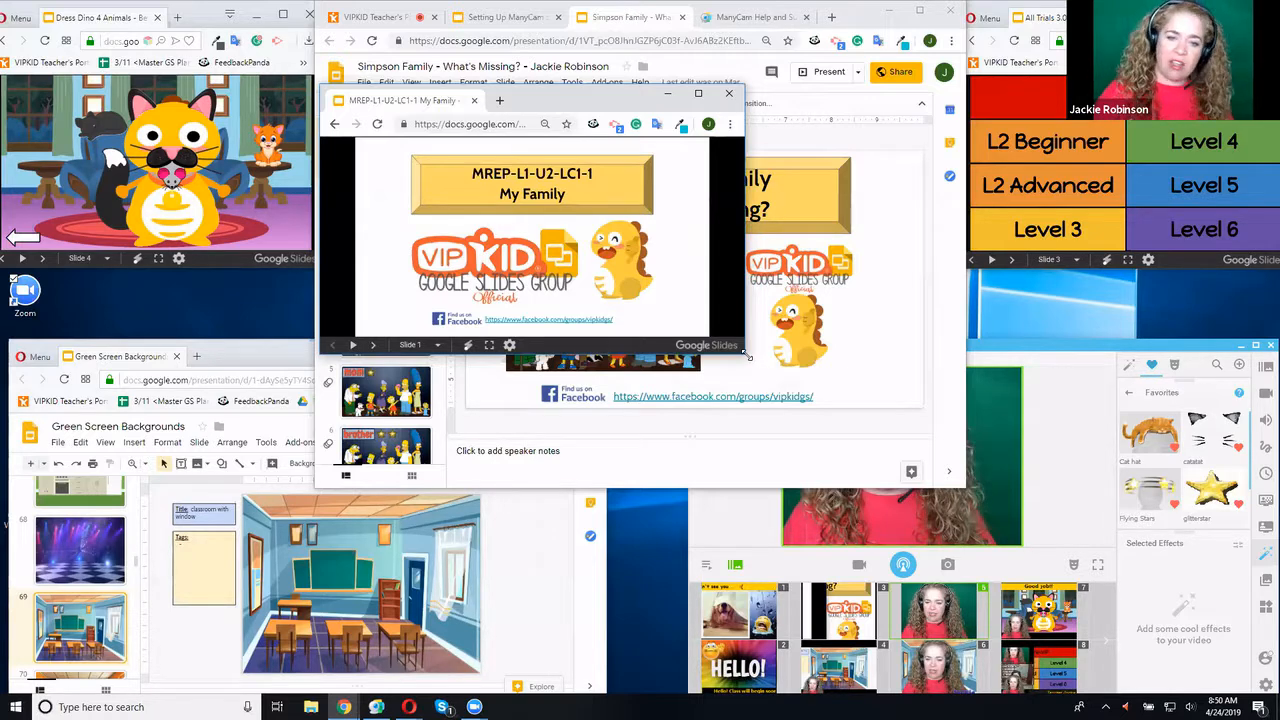
pyautogui.moveTo(745, 353); pyautogui.dragTo(308, 398)
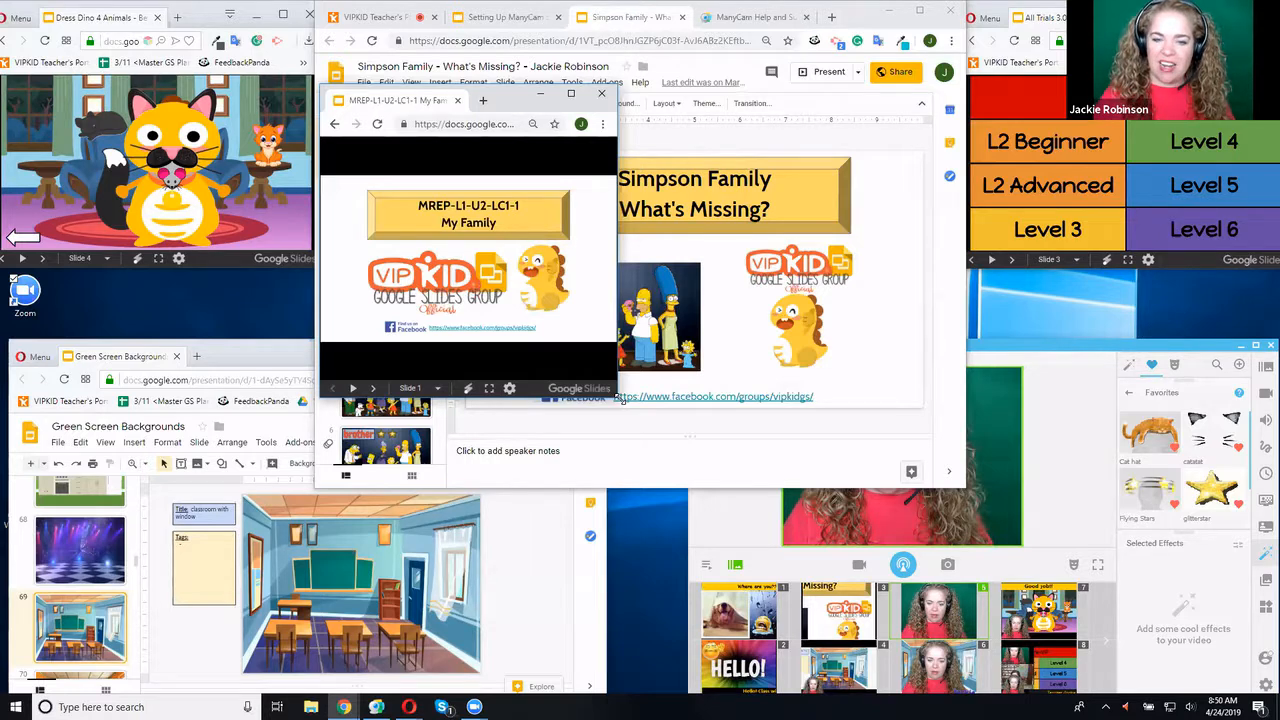
pyautogui.moveTo(623, 401); pyautogui.dragTo(601, 309)
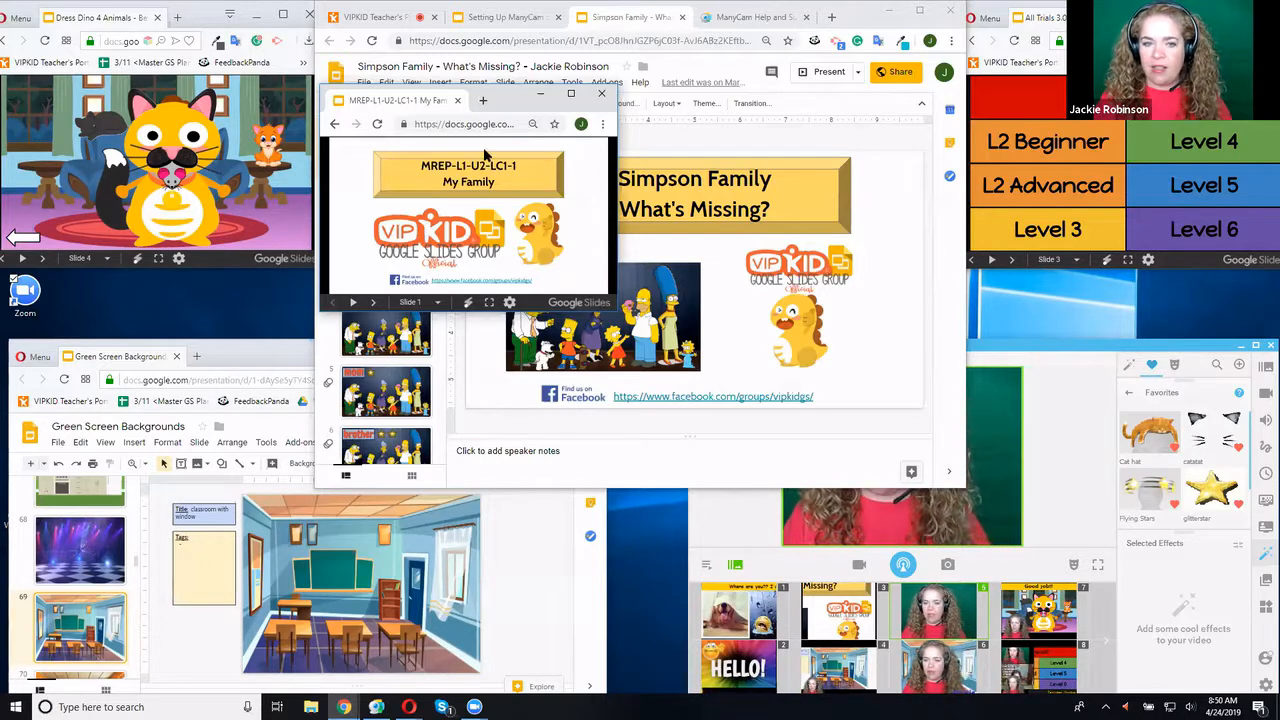
# Try to place the My Family window in the desktop's upper-right corner, over the All Trials window
pyautogui.moveTo(385, 106); pyautogui.dragTo(938, 26)
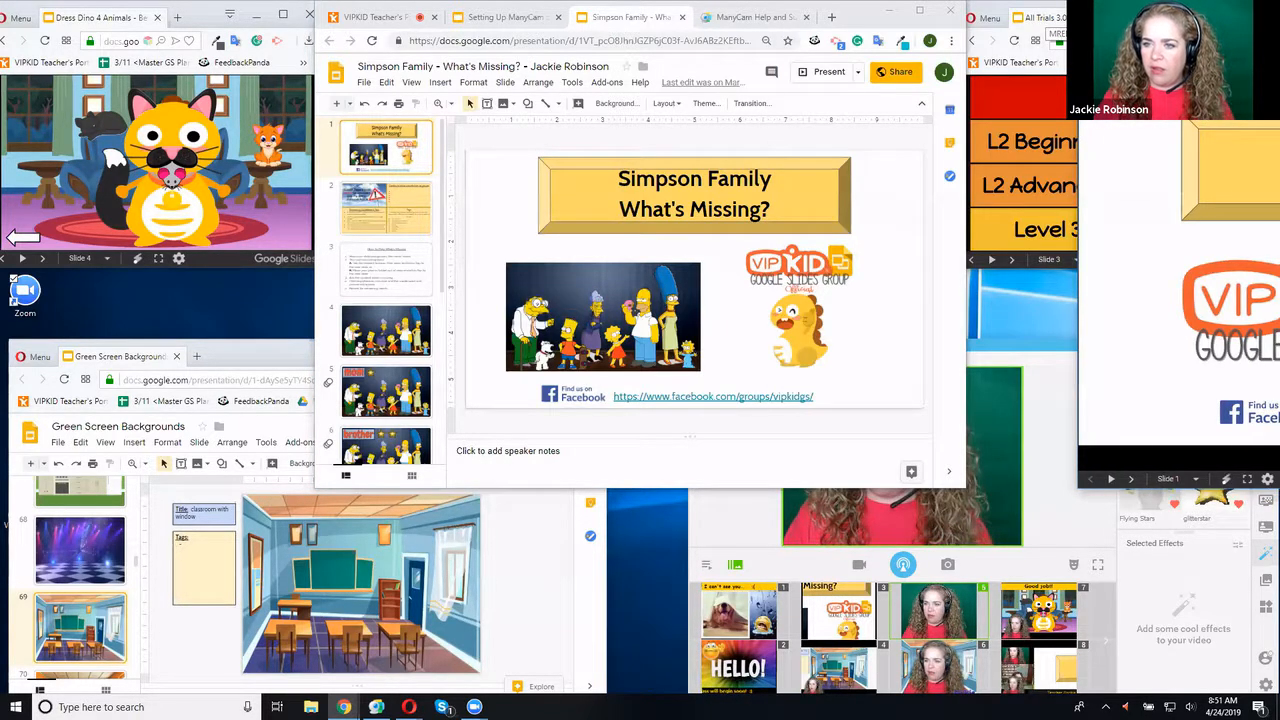
pyautogui.moveTo(1138, 22); pyautogui.dragTo(1209, 22)
pyautogui.click(1045, 17)
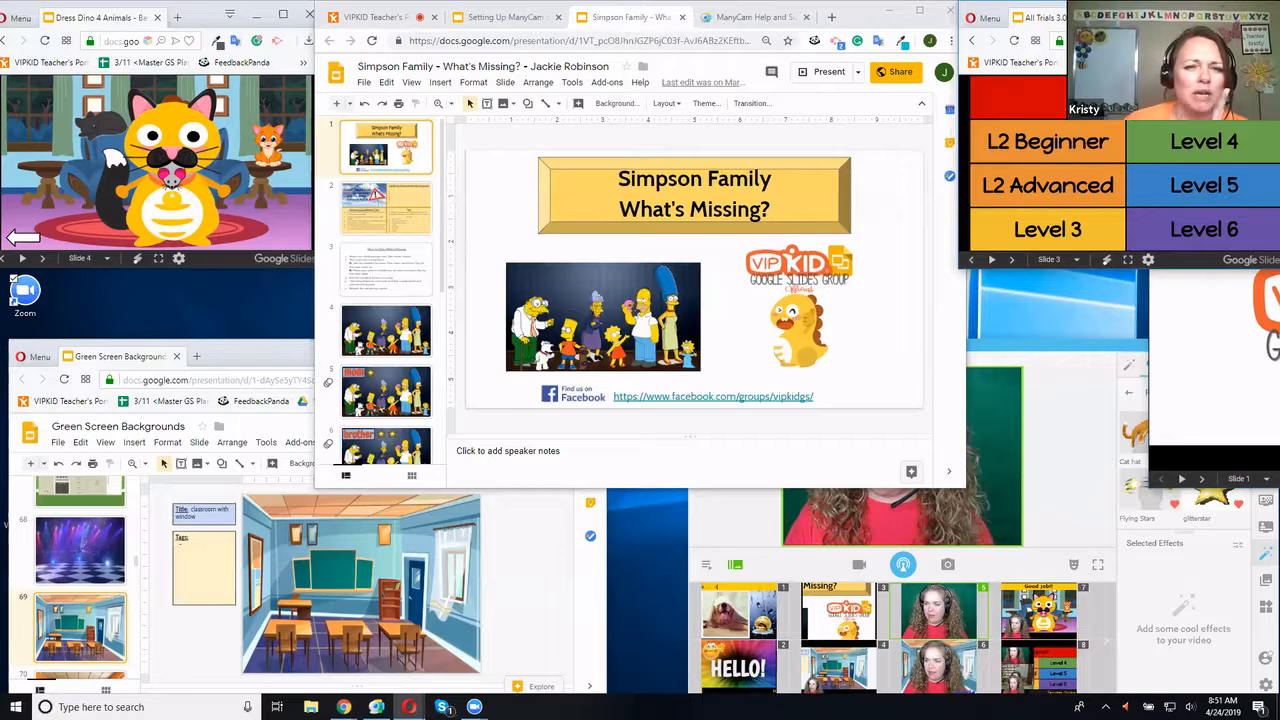
# Minimise the All Trials window and bring the My Family window back over the Simpson Family deck
pyautogui.moveTo(835, 73); pyautogui.dragTo(887, 137)
pyautogui.moveTo(870, 77); pyautogui.dragTo(817, 85)
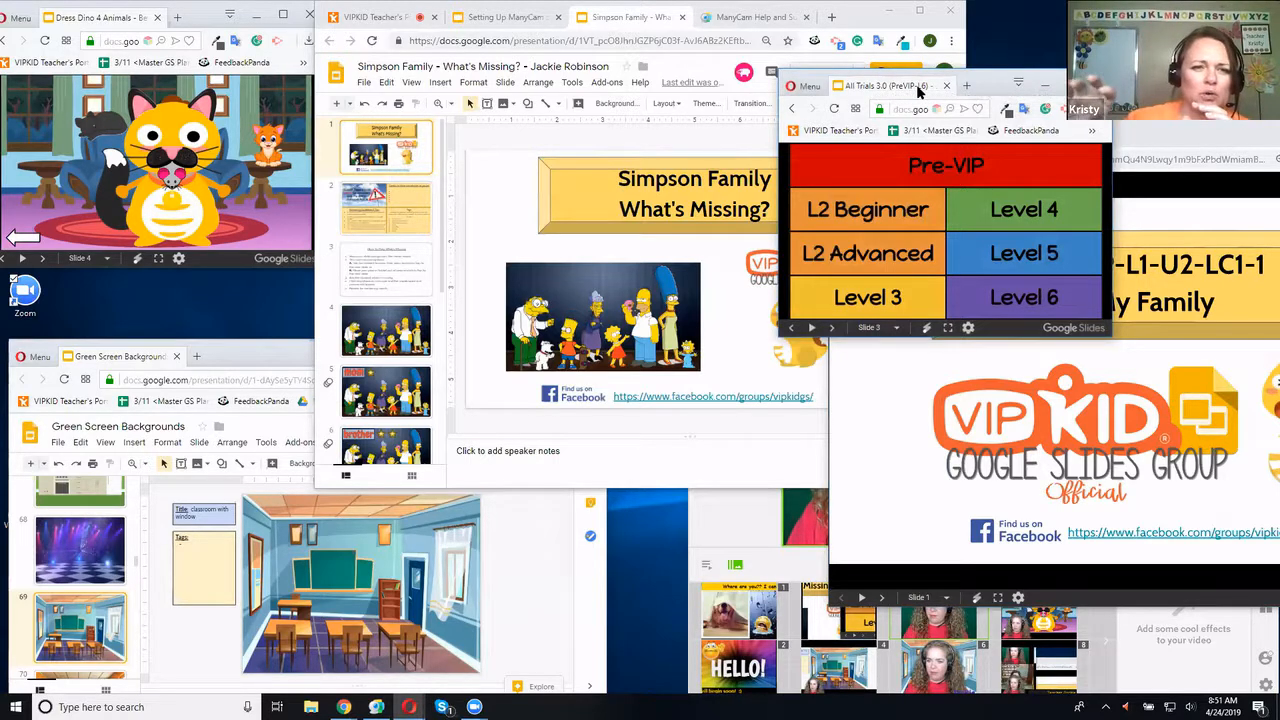
pyautogui.click(1194, 133)
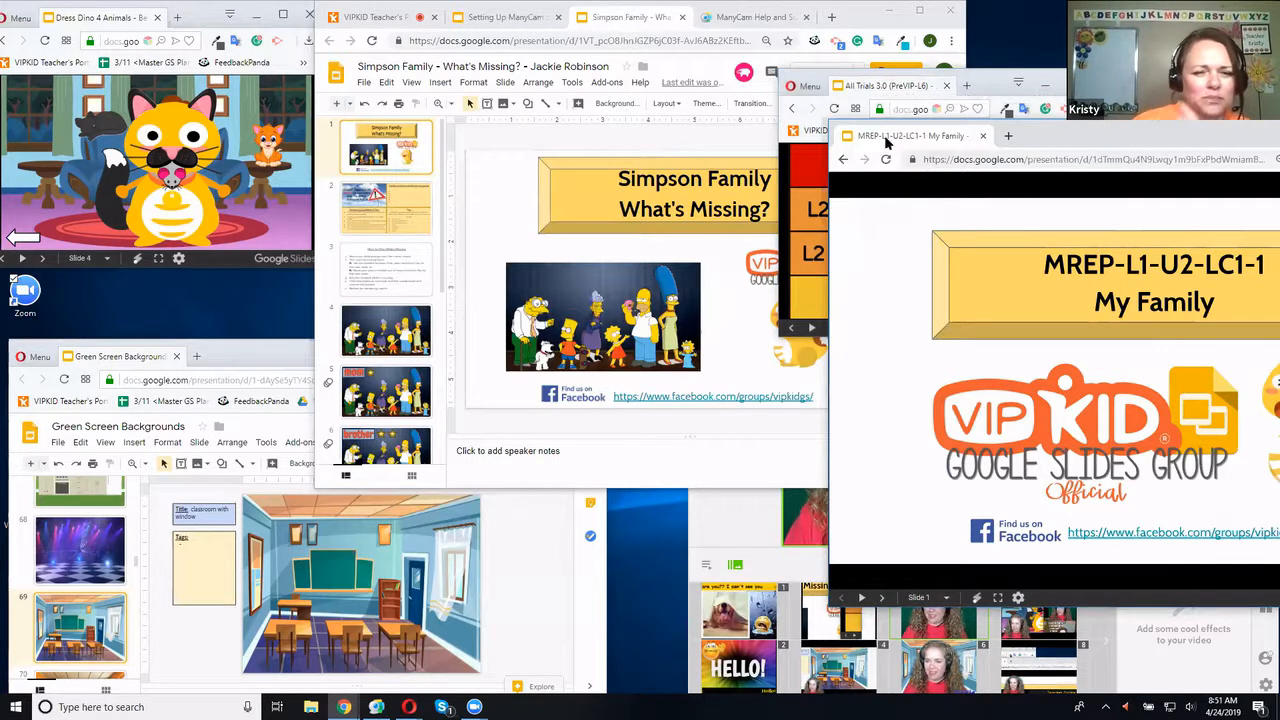
pyautogui.moveTo(886, 138); pyautogui.dragTo(934, 93)
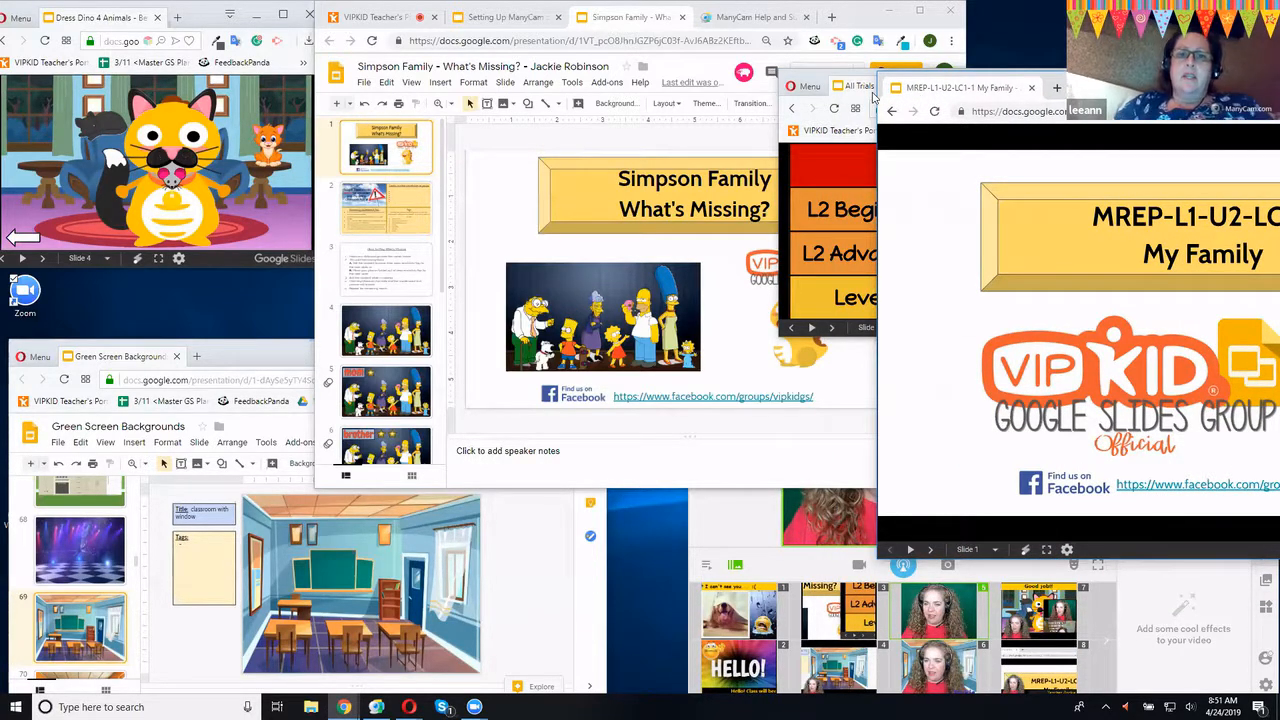
pyautogui.moveTo(873, 96); pyautogui.dragTo(780, 143)
pyautogui.click(1051, 84)
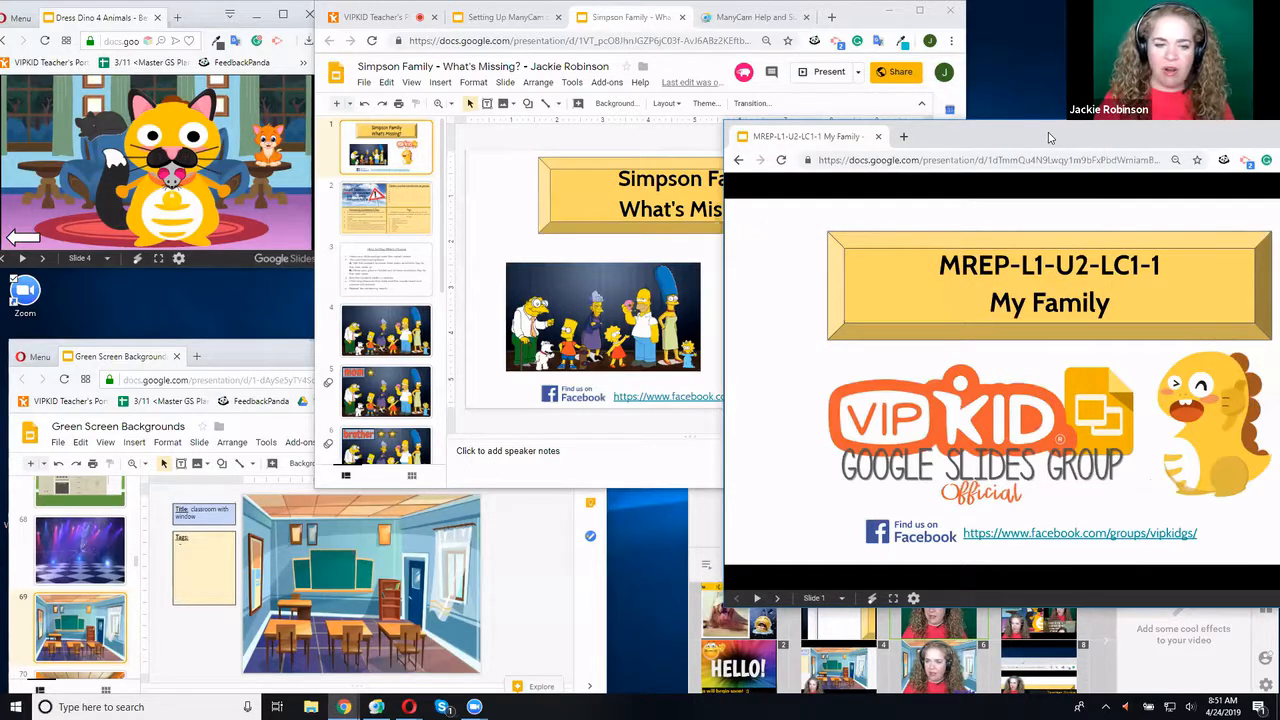
pyautogui.moveTo(1050, 138); pyautogui.dragTo(770, 28)
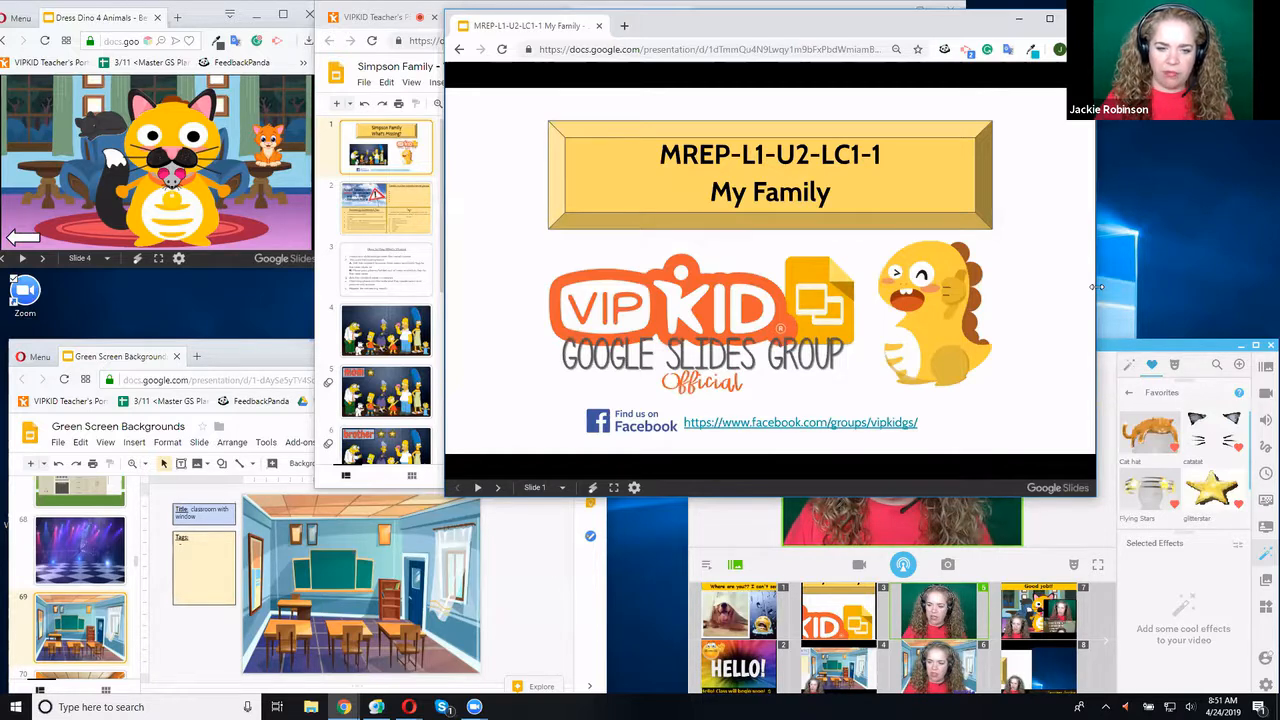
# Narrow and shorten the My Family window to fit its slide and reposition it over the Simpson Family deck
pyautogui.moveTo(1097, 287); pyautogui.dragTo(742, 290)
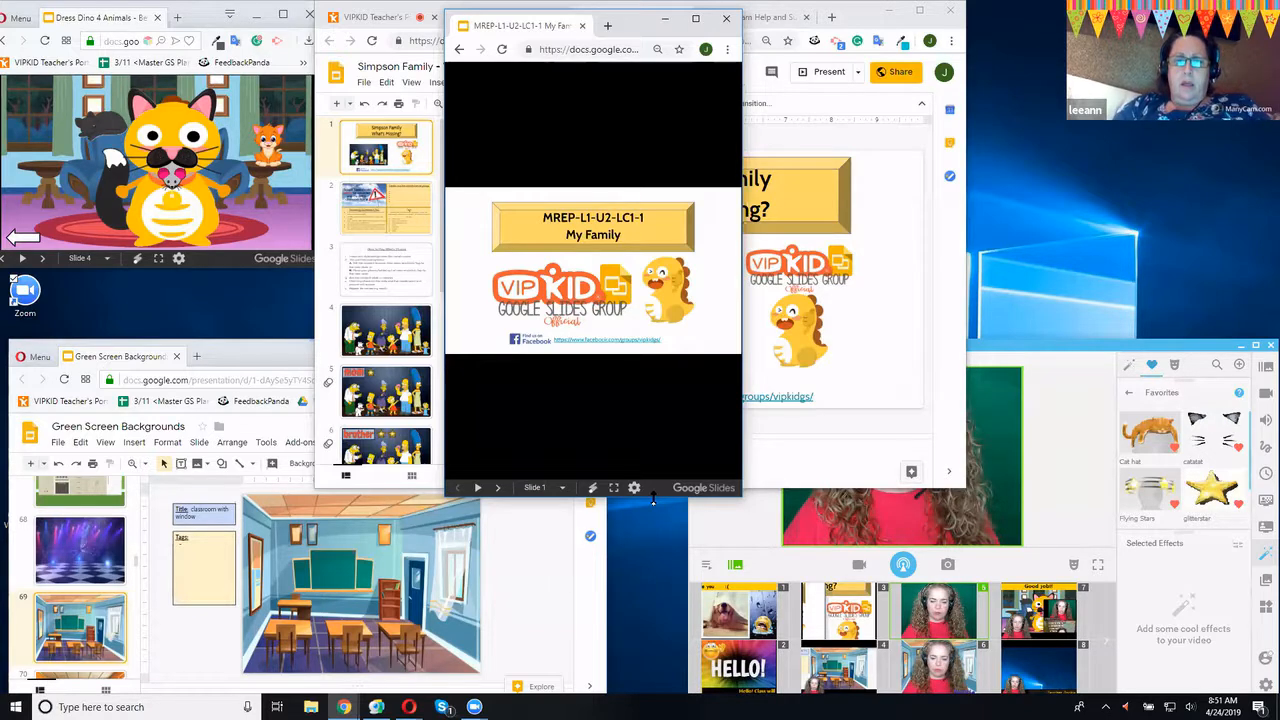
pyautogui.moveTo(642, 237); pyautogui.dragTo(642, 238)
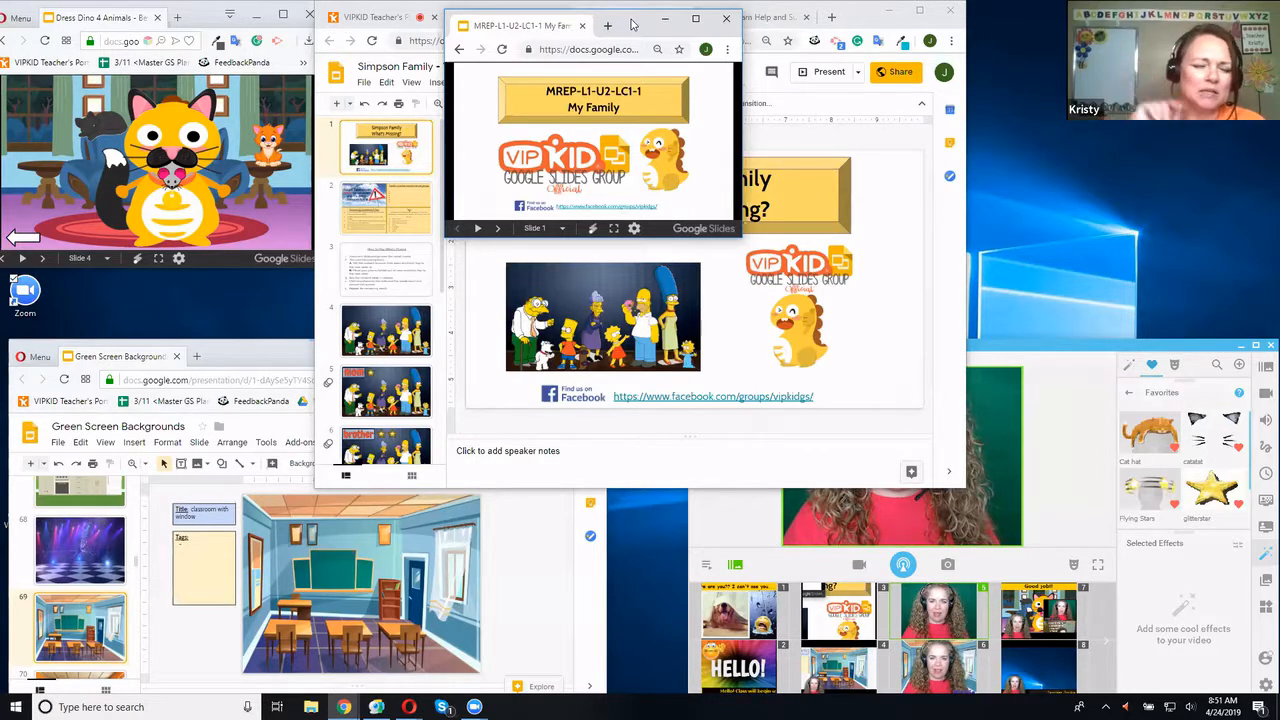
pyautogui.moveTo(640, 22); pyautogui.dragTo(739, 149)
pyautogui.click(725, 178)
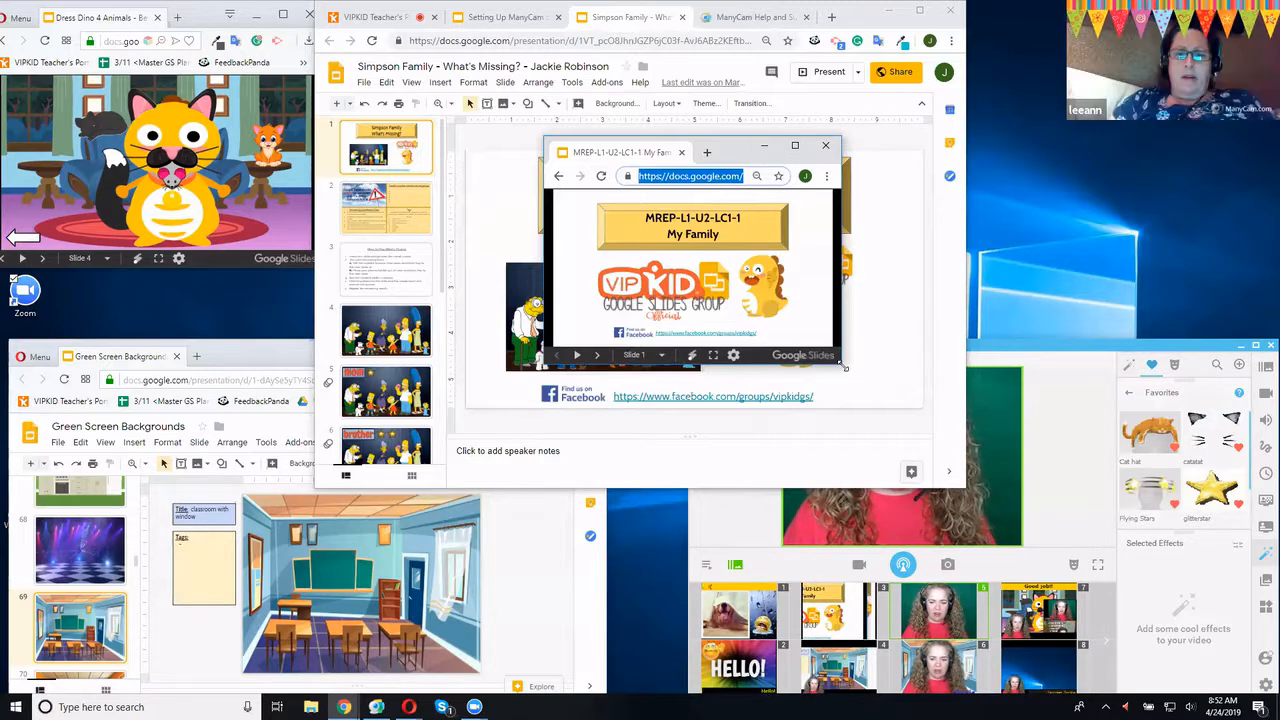
# Try the My Family window at a larger size, including maximised and restored
pyautogui.moveTo(843, 365); pyautogui.dragTo(1070, 466)
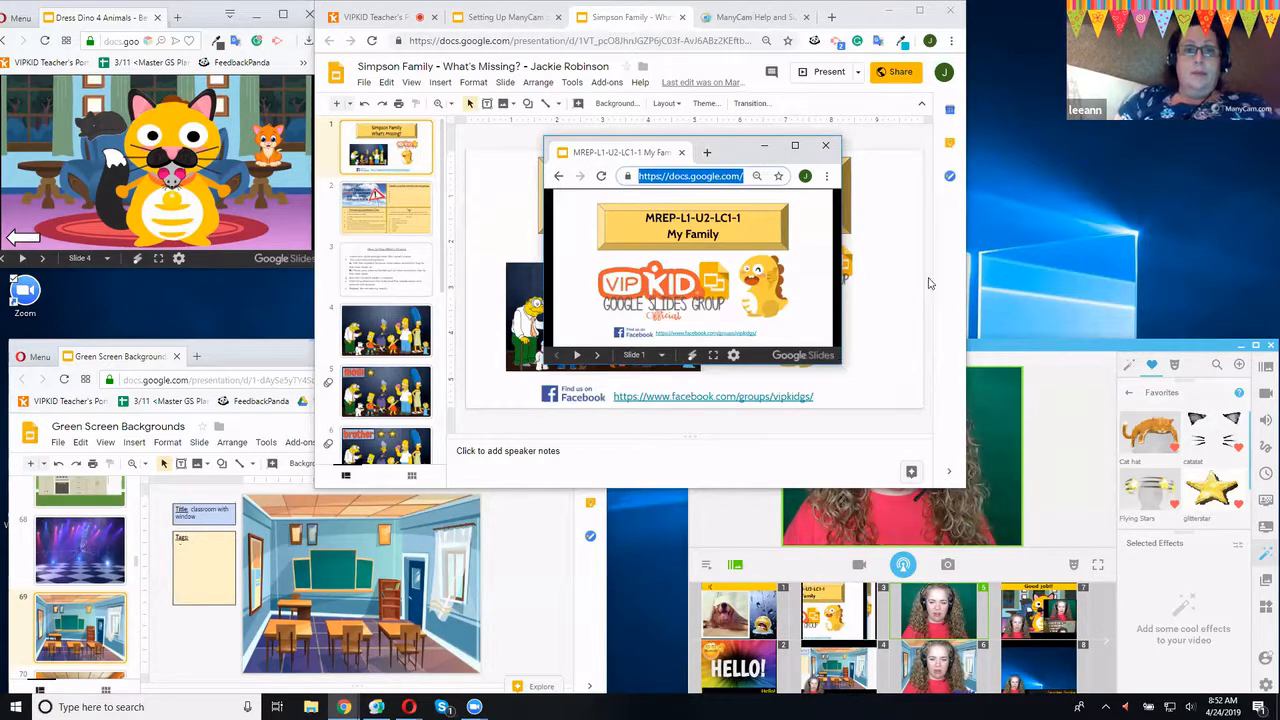
pyautogui.doubleClick(877, 157)
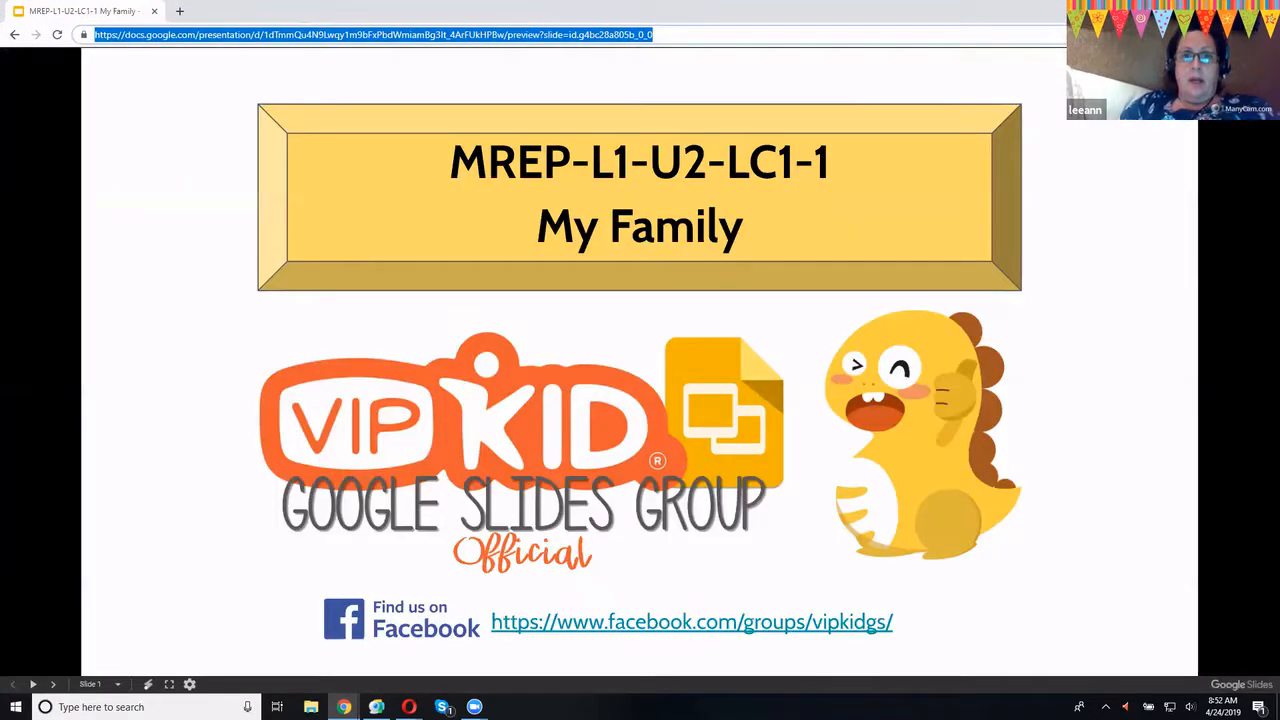
pyautogui.click(1233, 10)
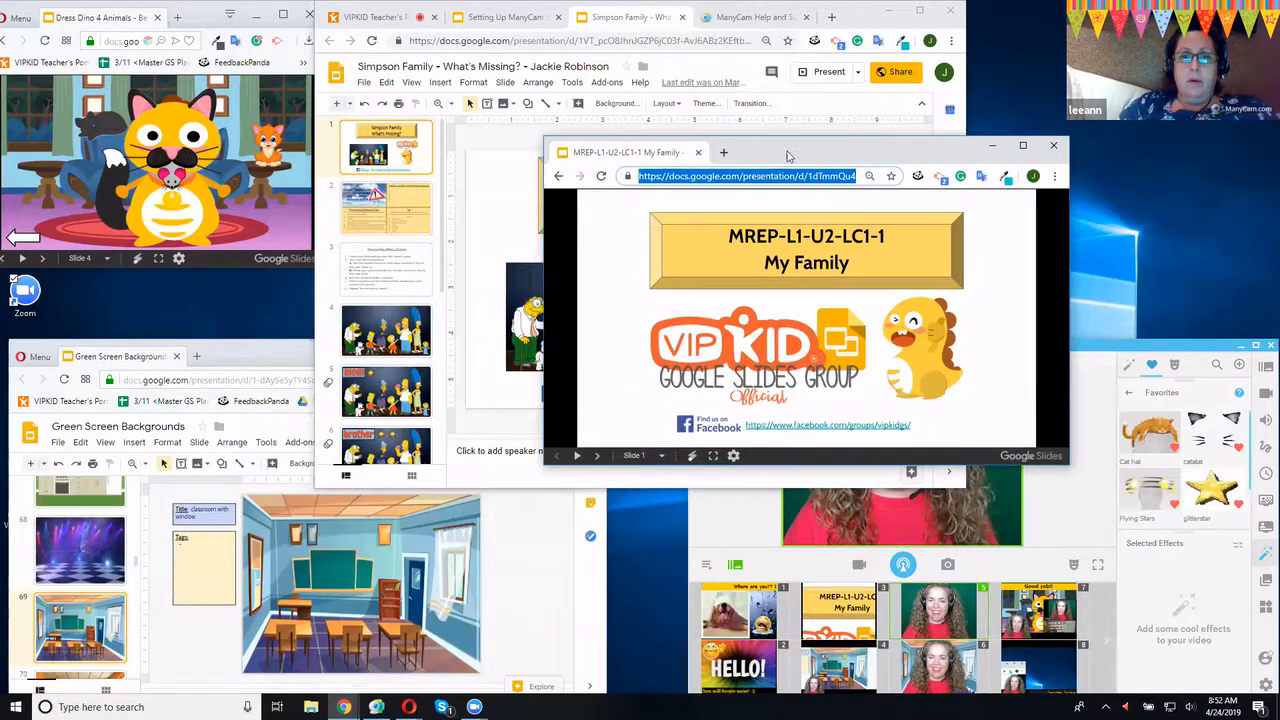
# Shrink the My Family window closely around its slide and park it in the desktop's upper-right corner
pyautogui.moveTo(778, 143); pyautogui.dragTo(737, 75)
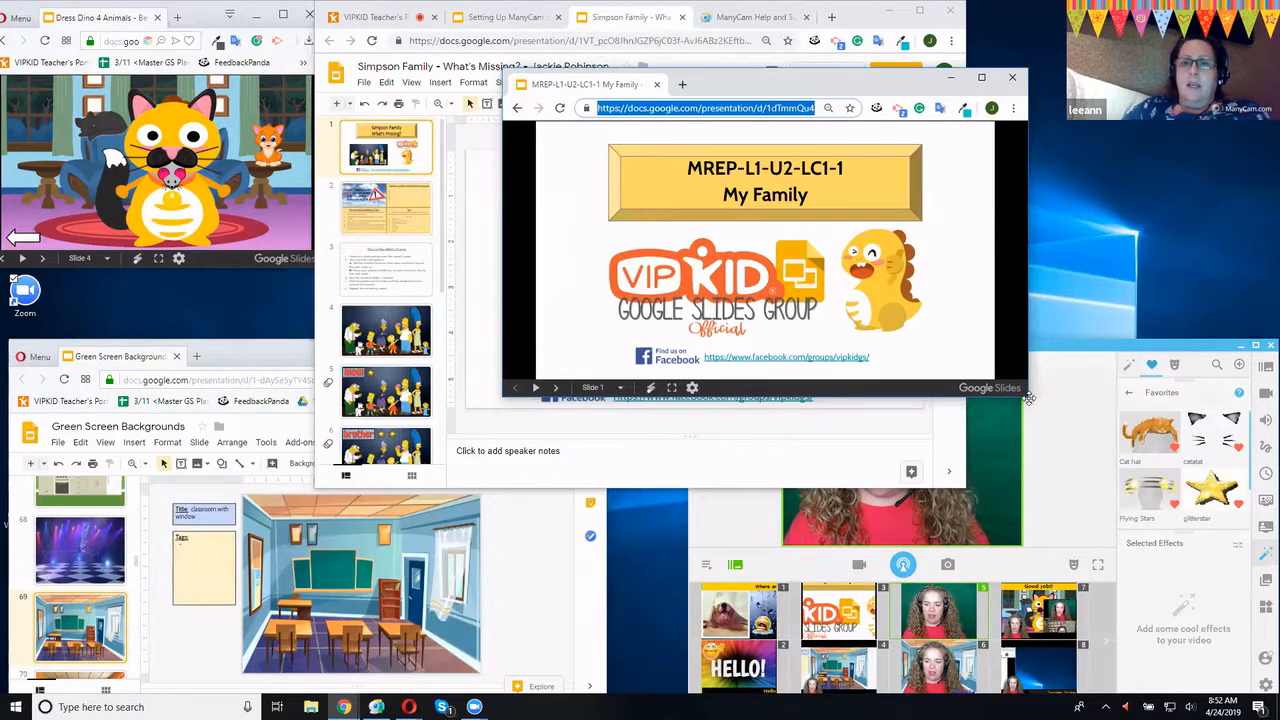
pyautogui.moveTo(1028, 398); pyautogui.dragTo(801, 364)
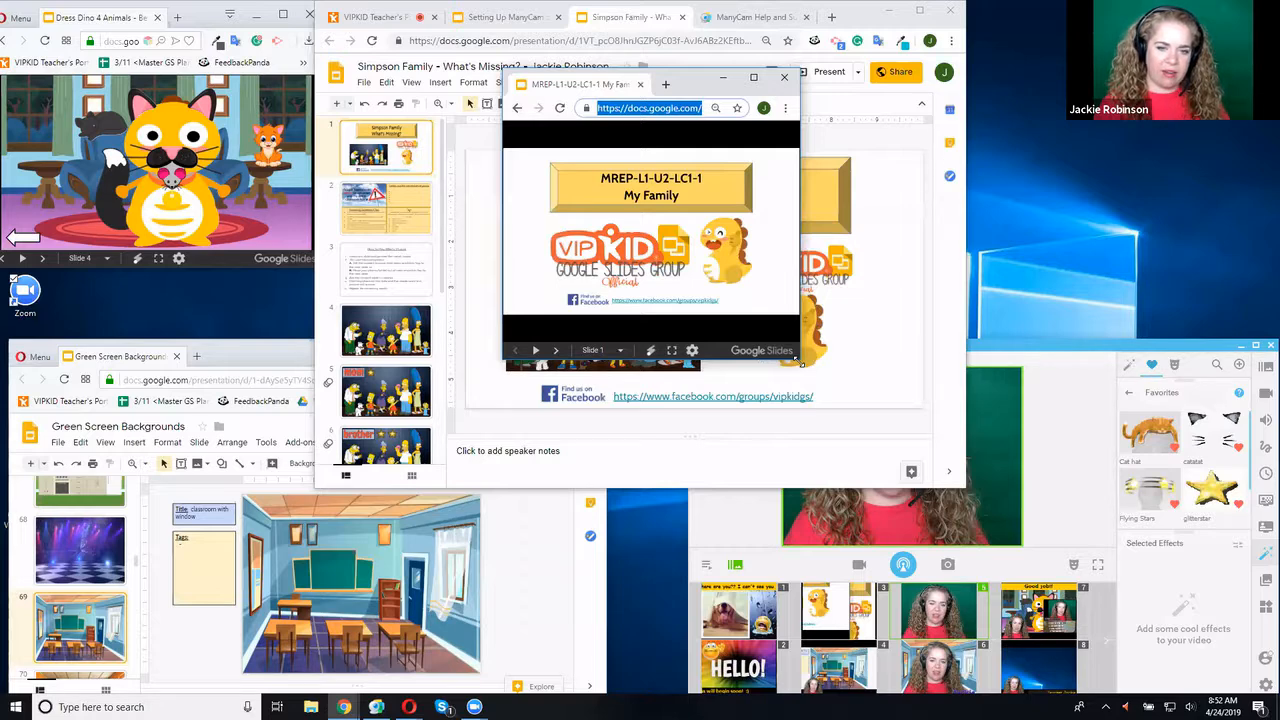
pyautogui.moveTo(799, 361); pyautogui.dragTo(800, 296)
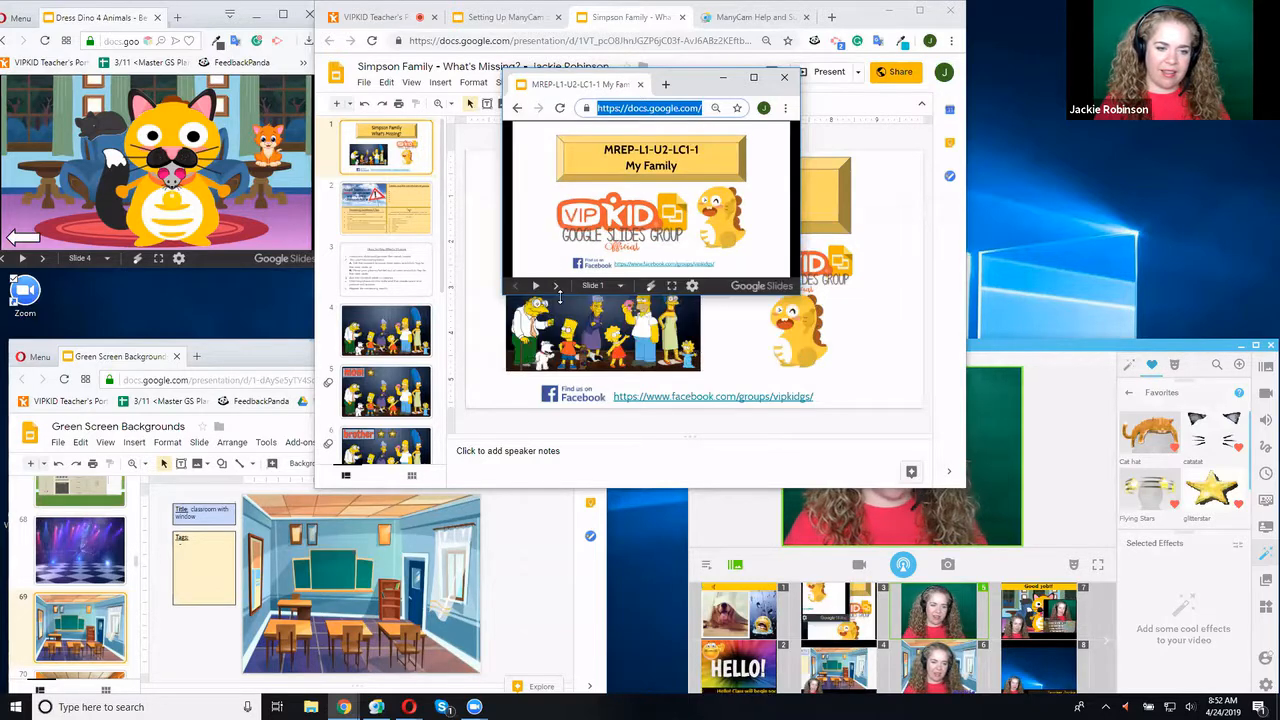
pyautogui.moveTo(584, 86); pyautogui.dragTo(626, 93)
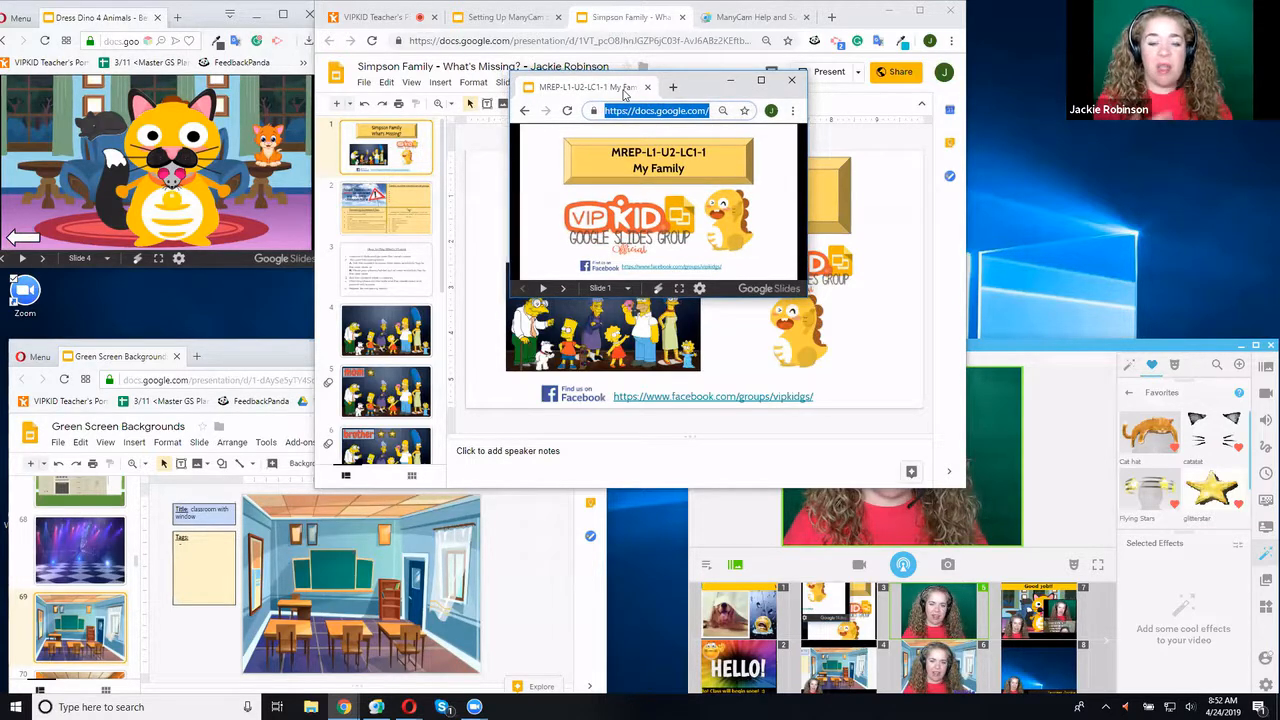
pyautogui.moveTo(625, 93); pyautogui.dragTo(1068, 24)
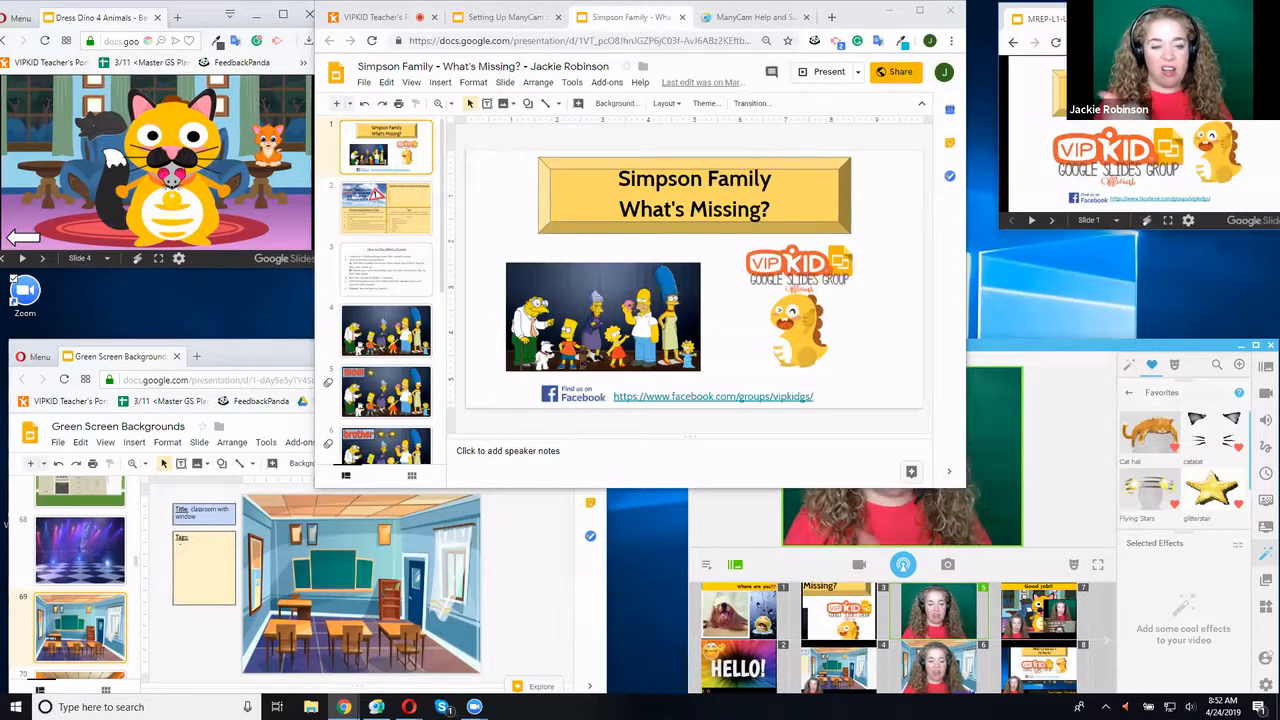
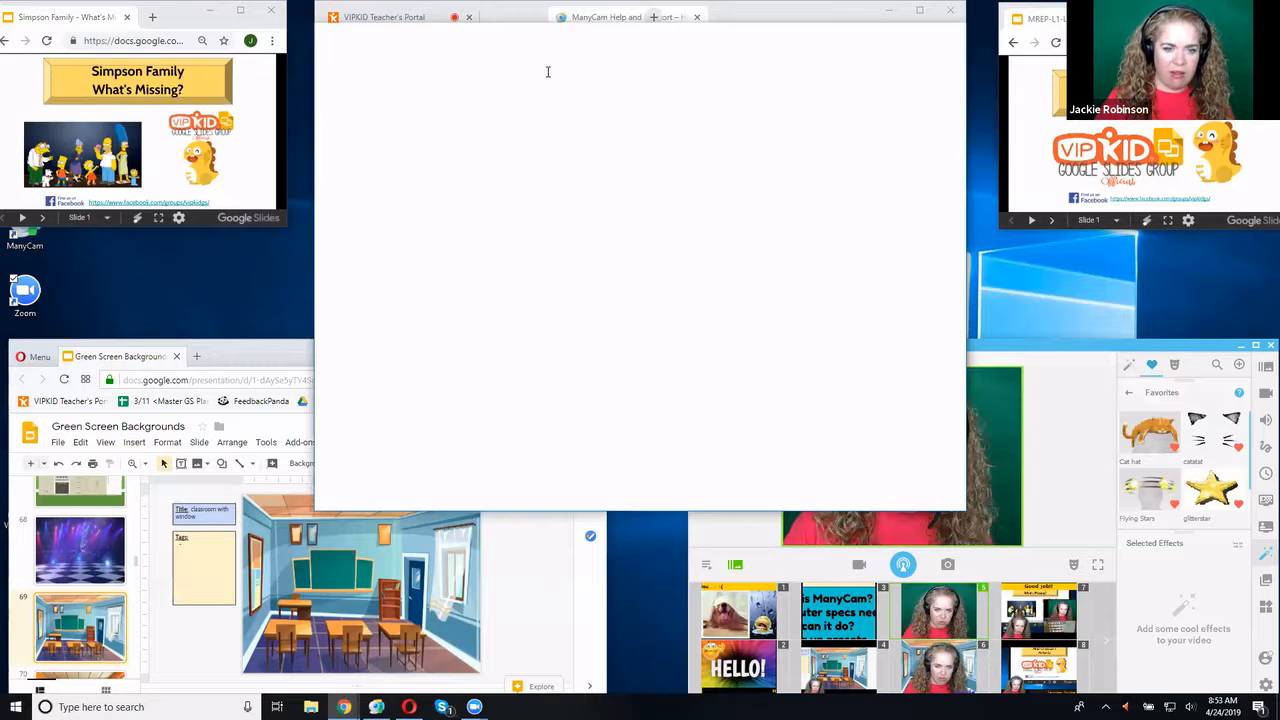
# Detach the Setting Up ManyCam tab into its own window and merge it back beside the VIPKID Teacher's Portal tab
pyautogui.moveTo(548, 72); pyautogui.dragTo(545, 106)
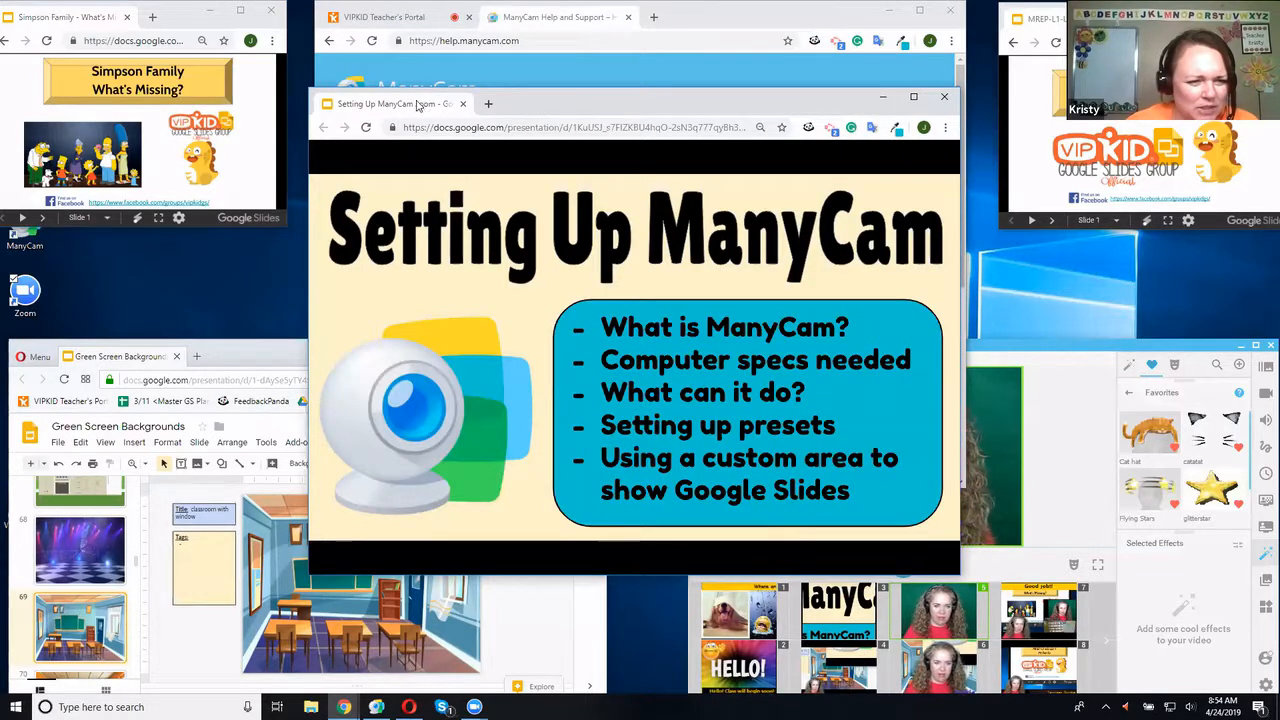
pyautogui.moveTo(418, 110); pyautogui.dragTo(560, 17)
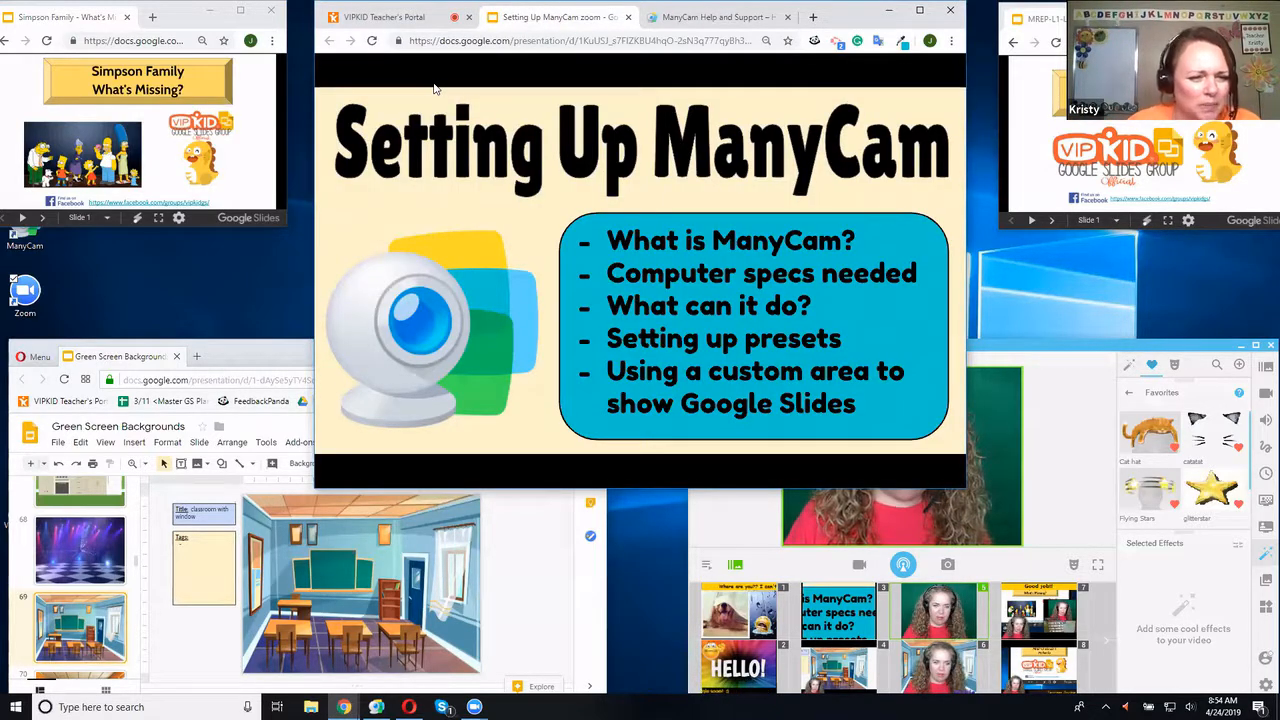
# Examine the context options of the Setting Up ManyCam tab and of the Reward link, including opening it in a new window
pyautogui.rightClick(515, 18)
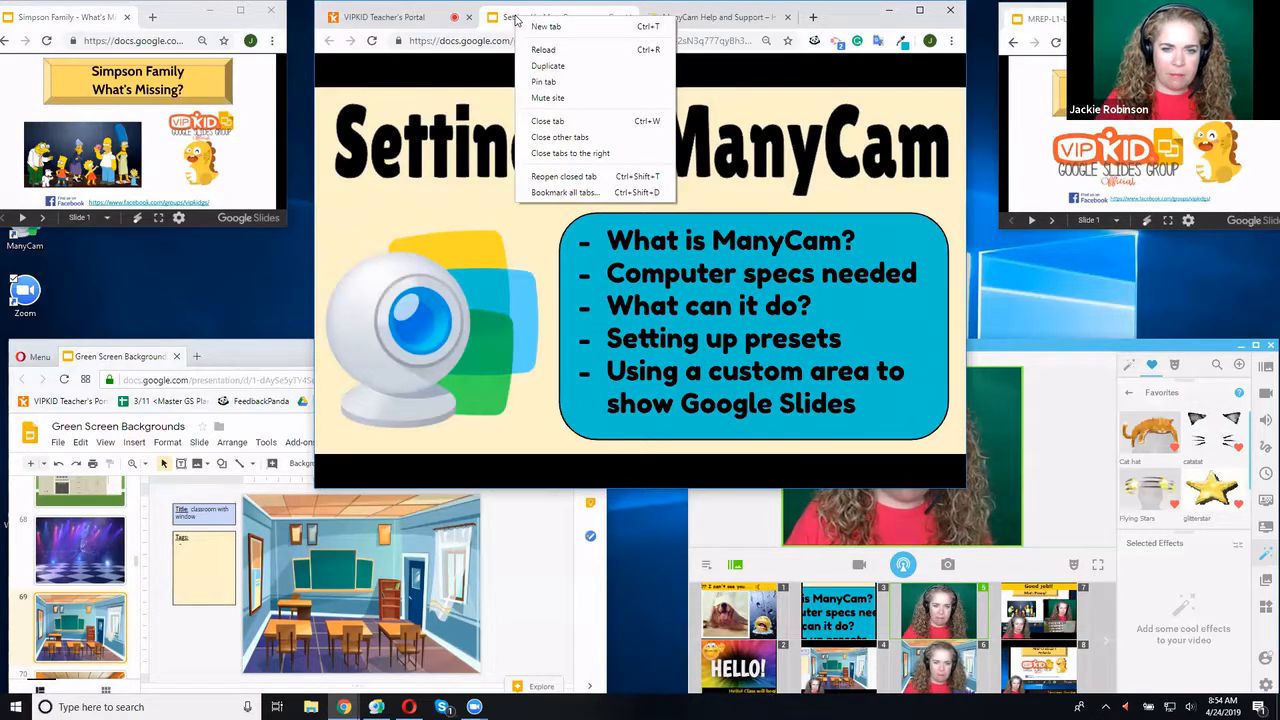
pyautogui.click(476, 70)
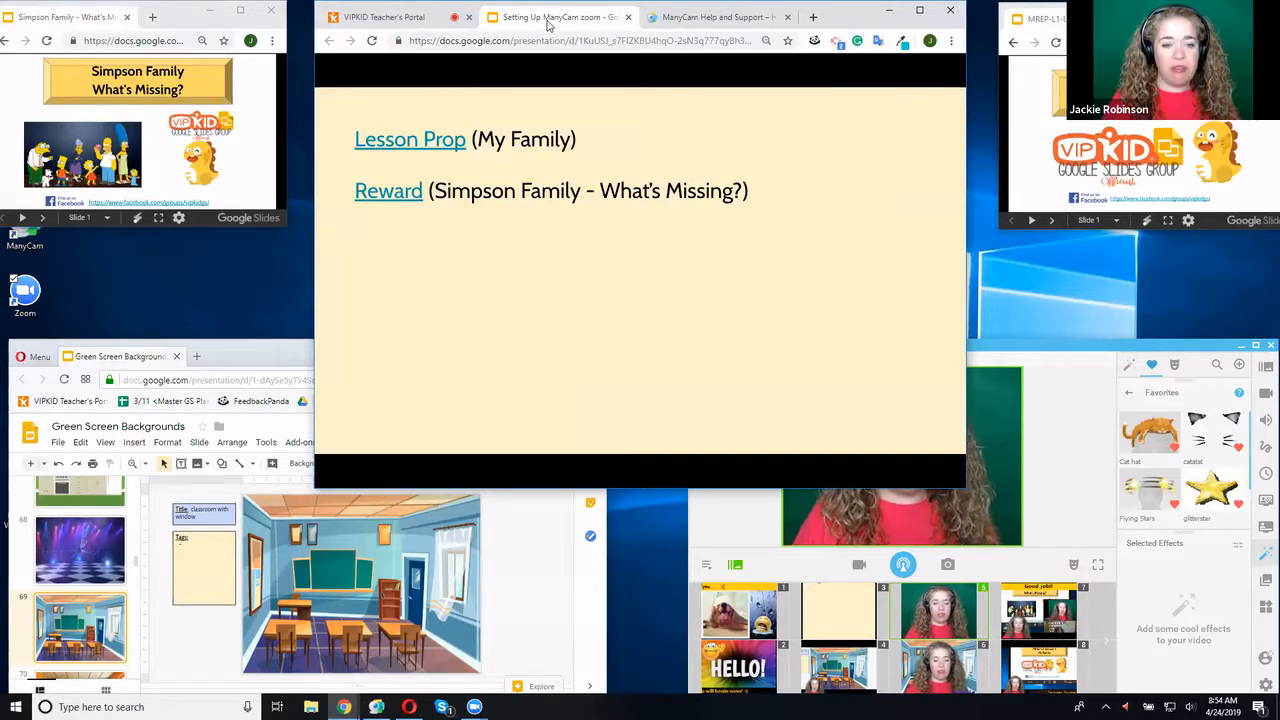
pyautogui.rightClick(392, 202)
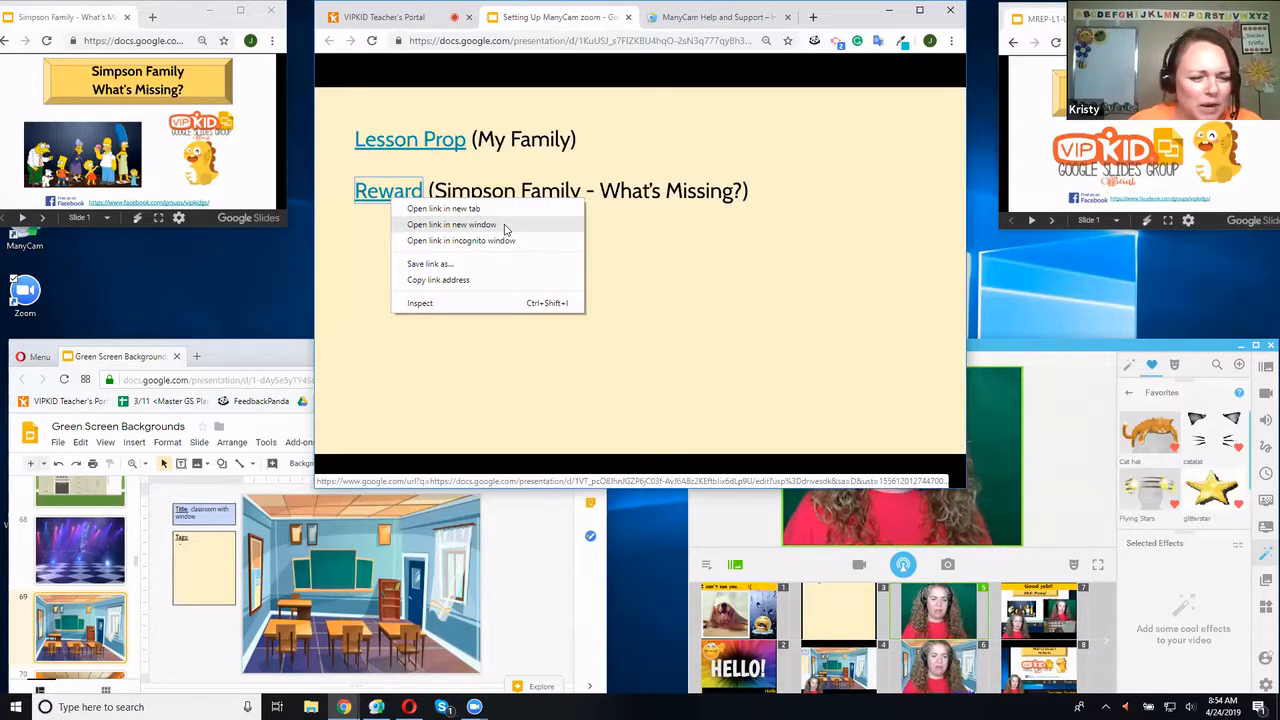
pyautogui.click(651, 241)
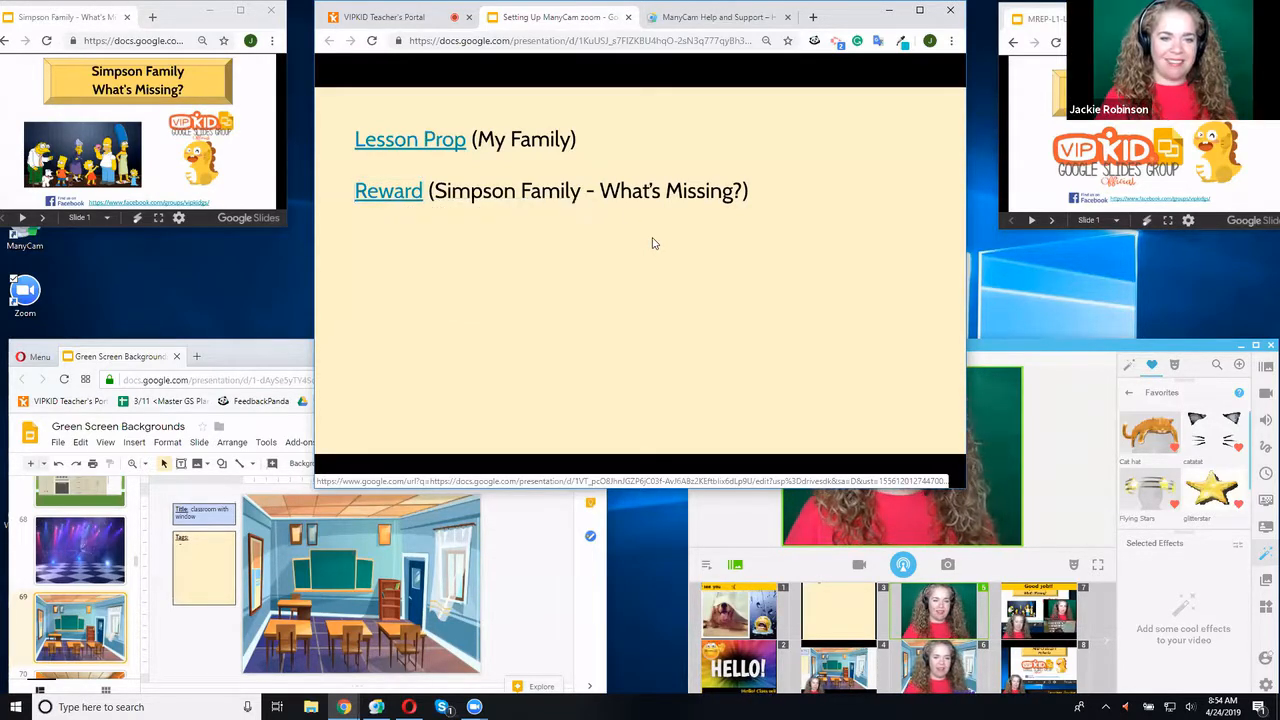
pyautogui.rightClick(545, 22)
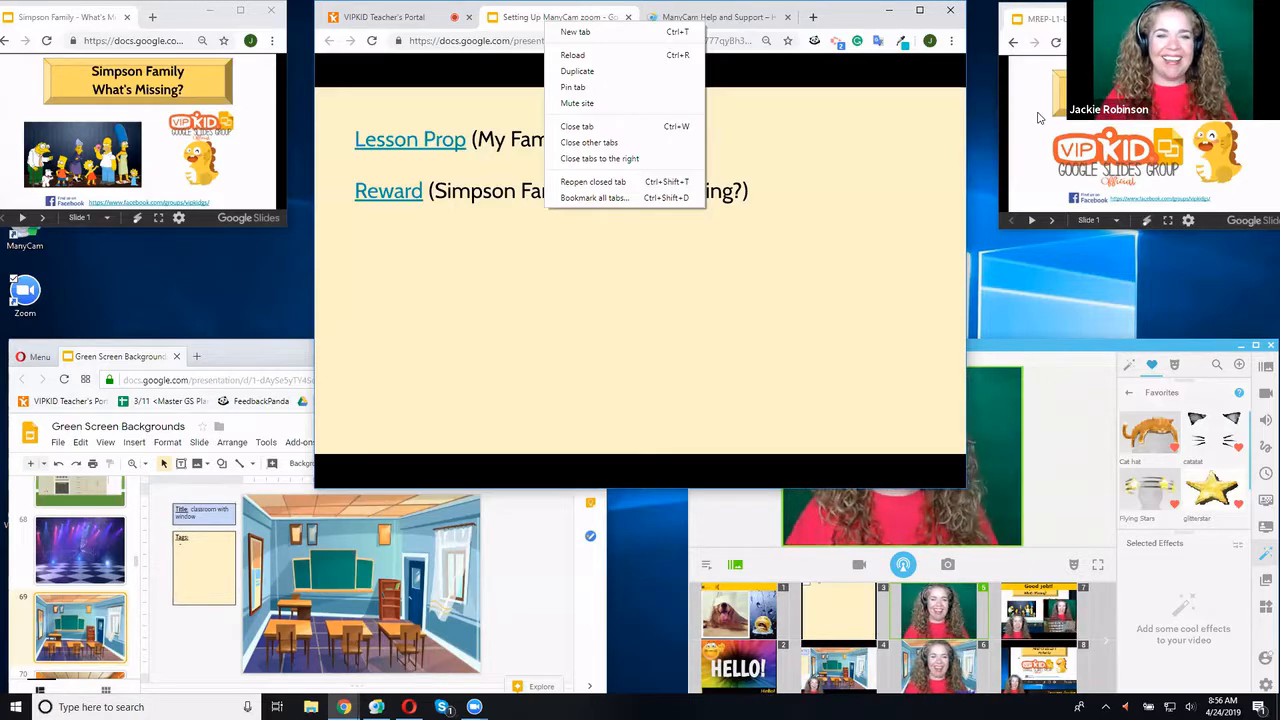
pyautogui.click(769, 266)
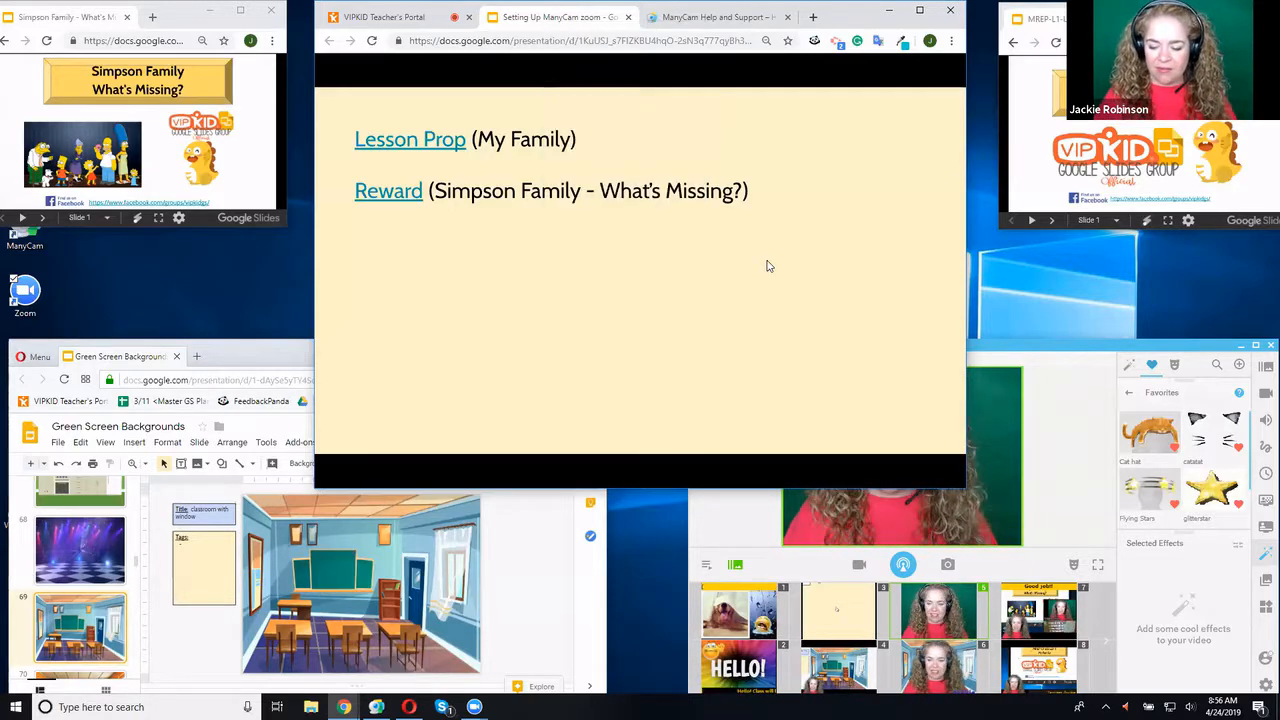
# Go back to the title slide of the Setting Up ManyCam presentation
pyautogui.press('Left')
pyautogui.press('Left')
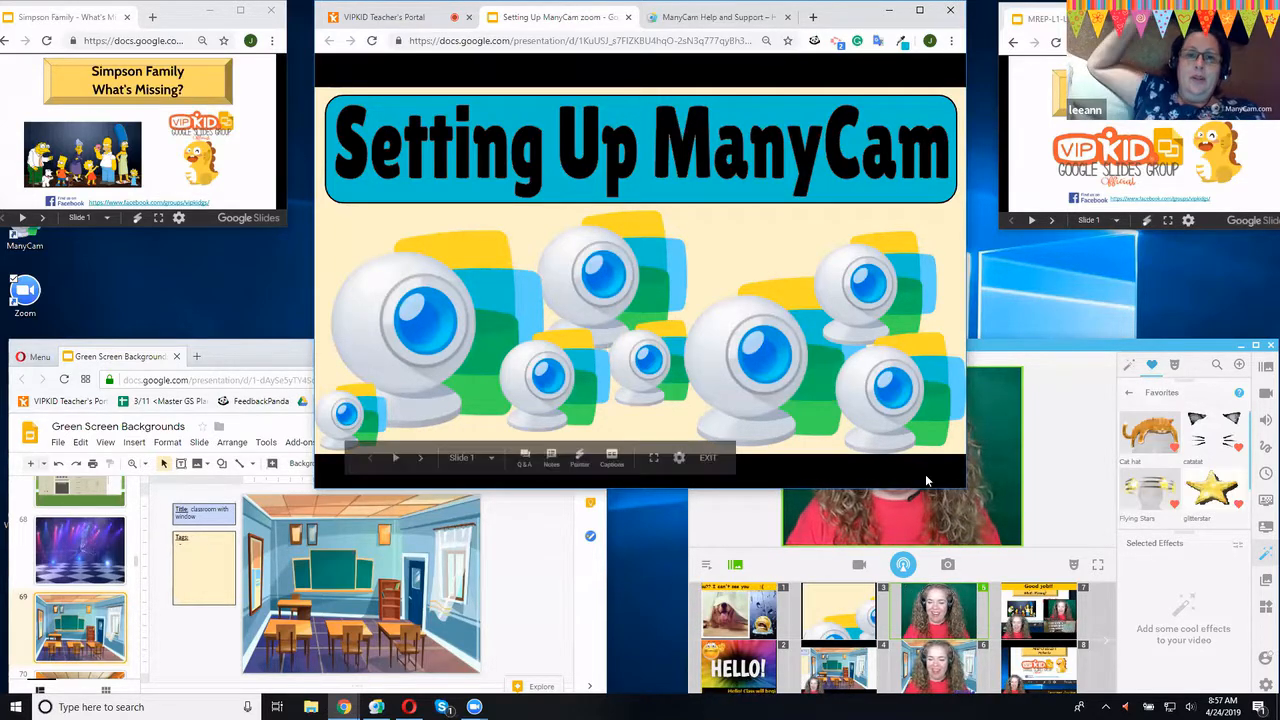
# Bring ManyCam to the front and make presets 1, 2 and 6 live in turn
pyautogui.click(1055, 467)
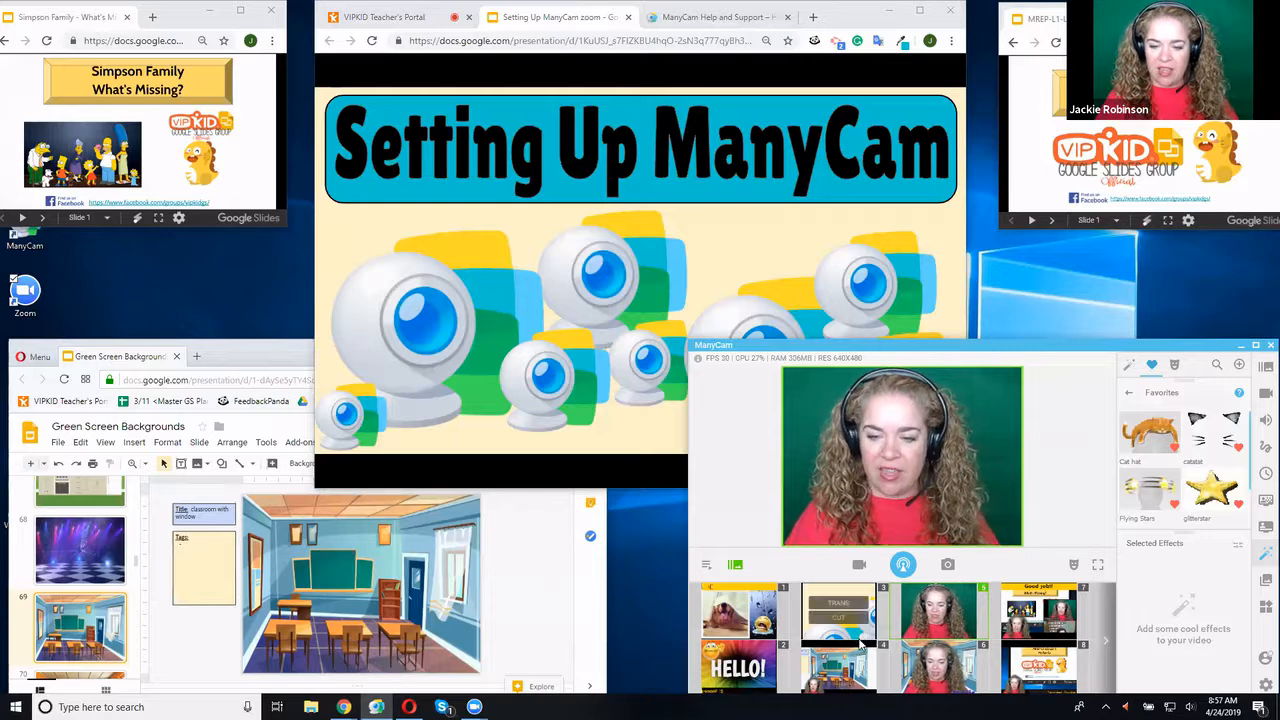
pyautogui.click(732, 608)
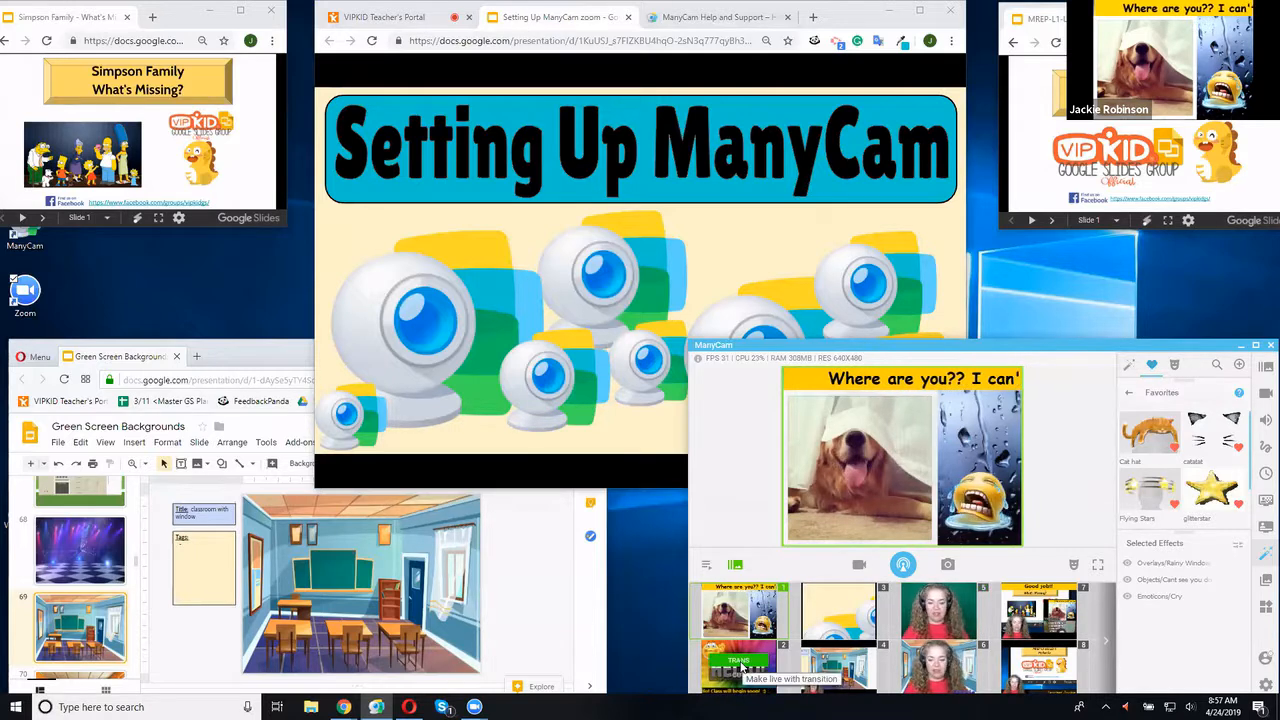
pyautogui.click(741, 667)
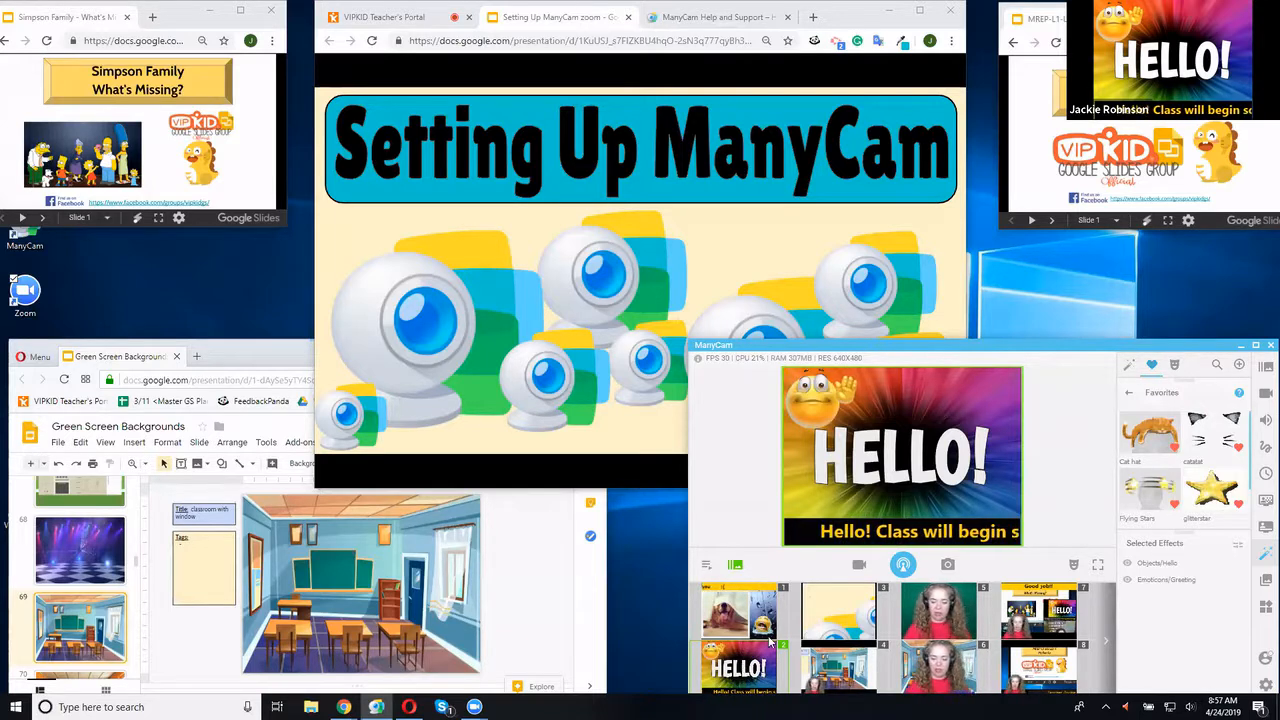
pyautogui.click(938, 665)
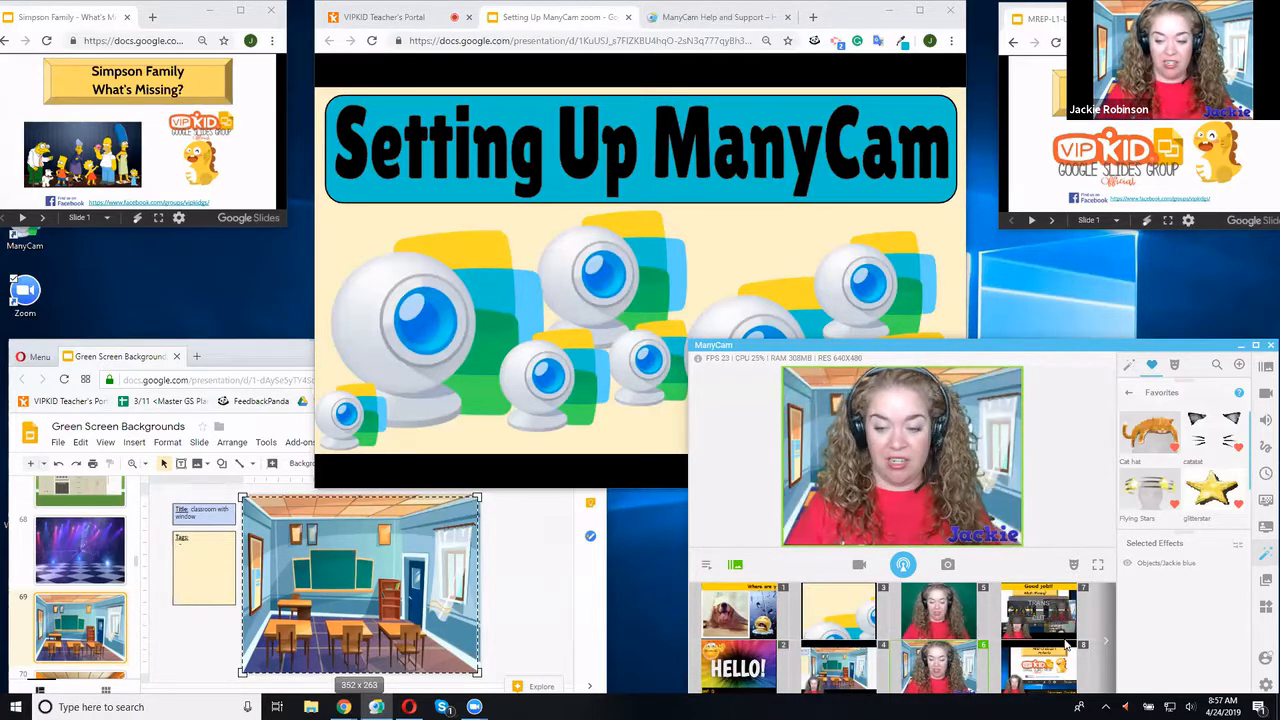
# Fit preset 7's capture area to the Simpson Family slide at 423 x 240 and preset 8's to the My Family slide at 409 x 240
pyautogui.click(1034, 607)
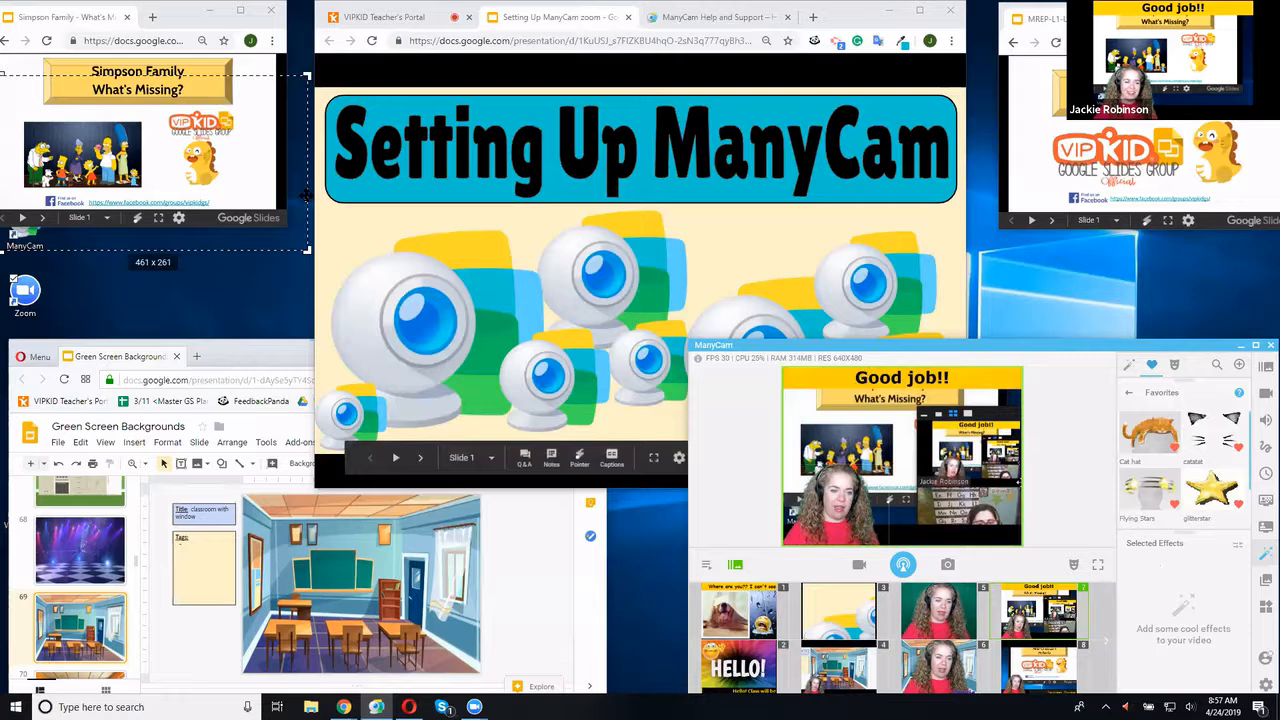
pyautogui.moveTo(307, 195); pyautogui.dragTo(307, 174)
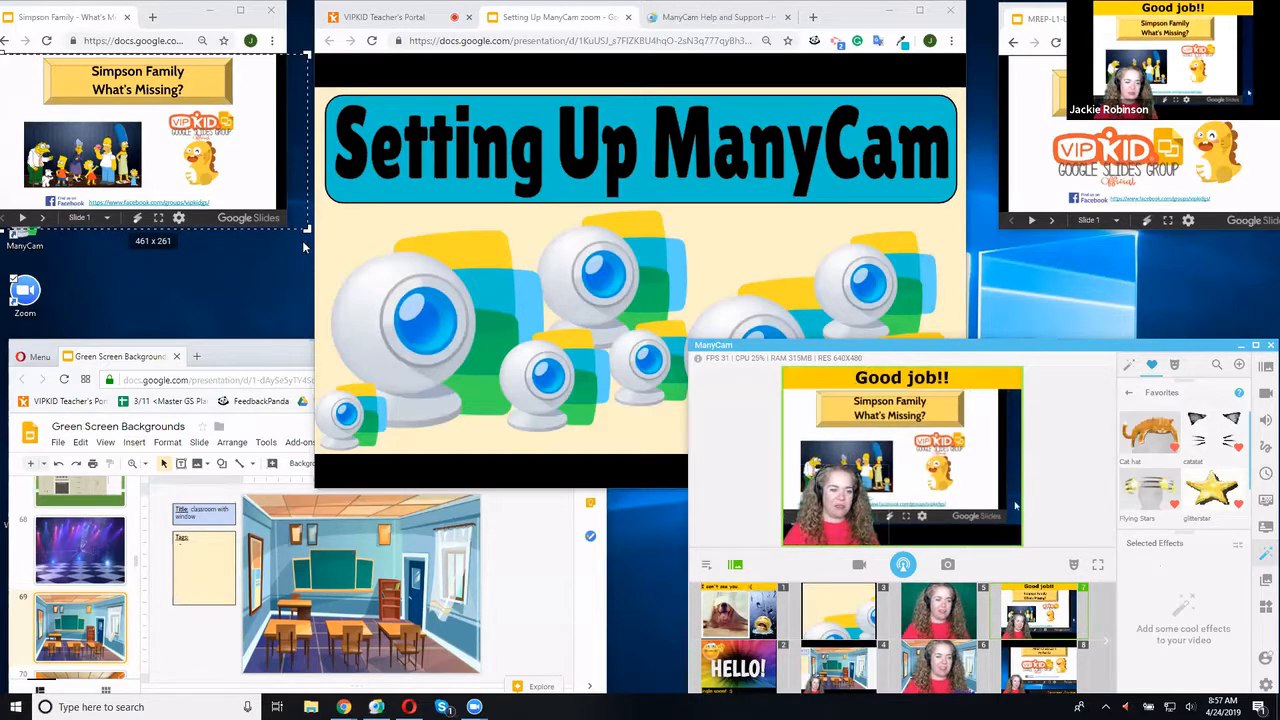
pyautogui.moveTo(310, 228)
pyautogui.mouseDown()
pyautogui.moveTo(281, 216)
pyautogui.moveTo(288, 227)
pyautogui.mouseUp()
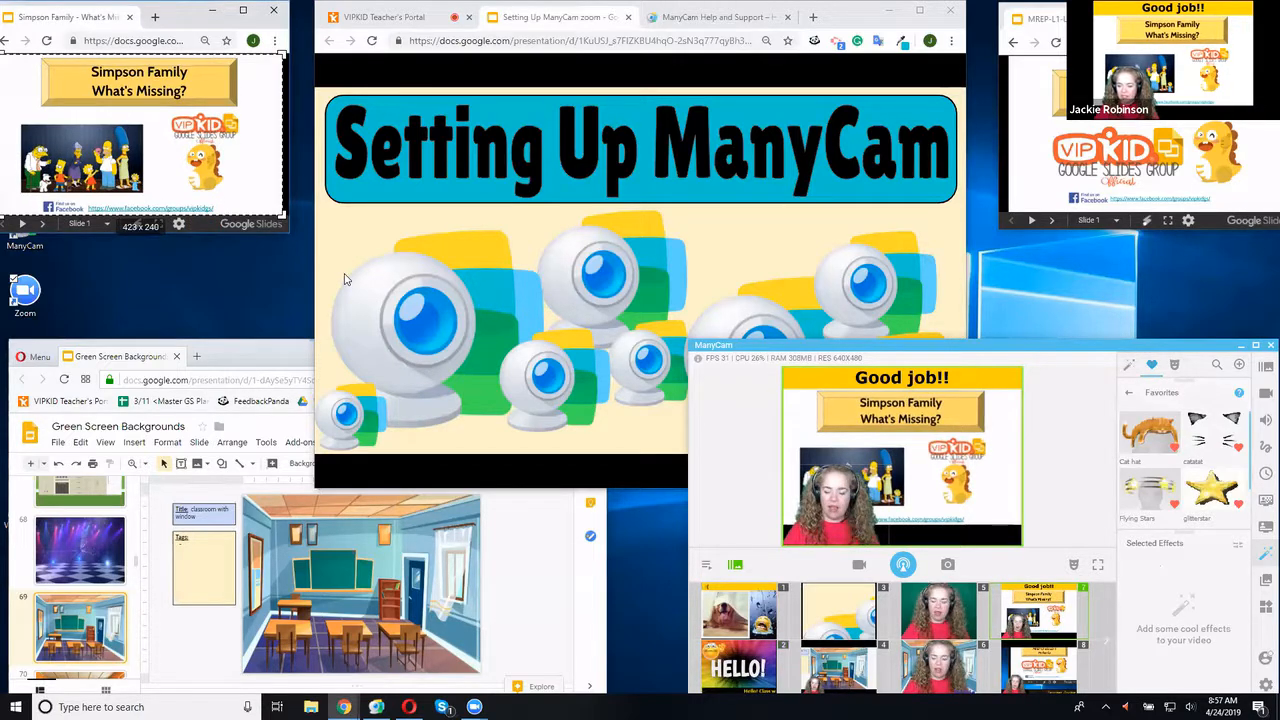
pyautogui.click(1043, 660)
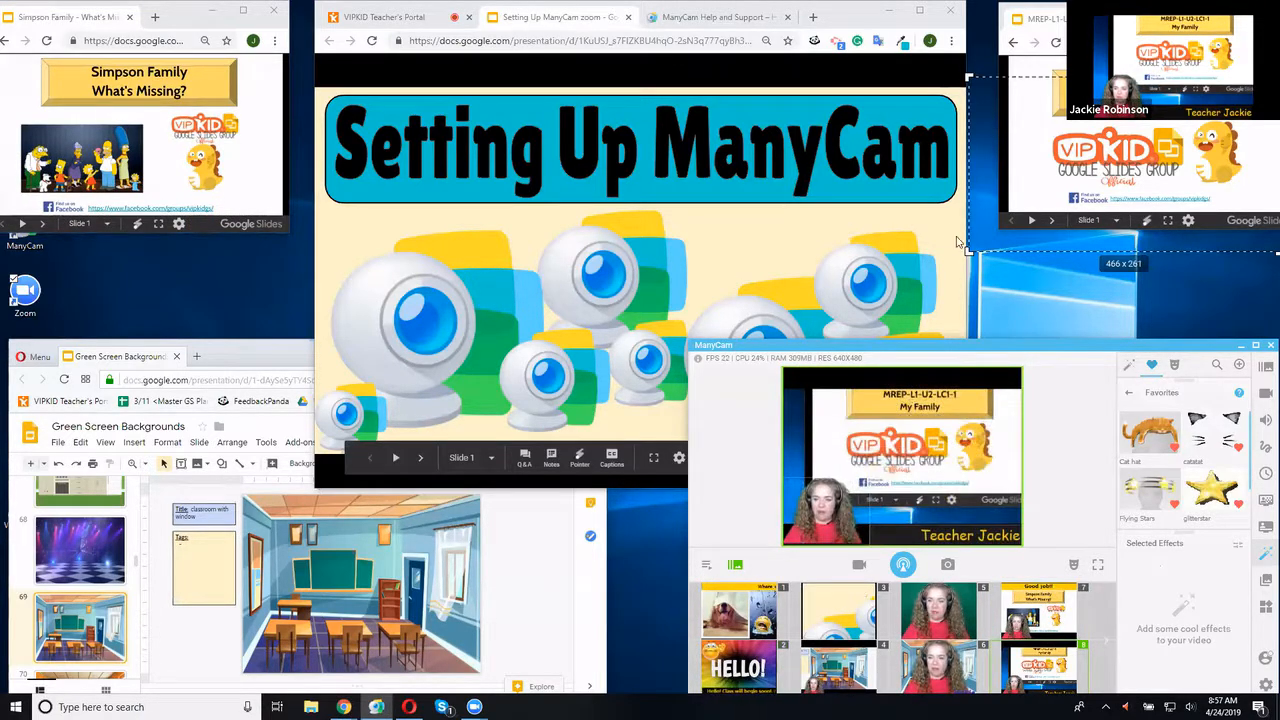
pyautogui.moveTo(972, 228); pyautogui.dragTo(1006, 214)
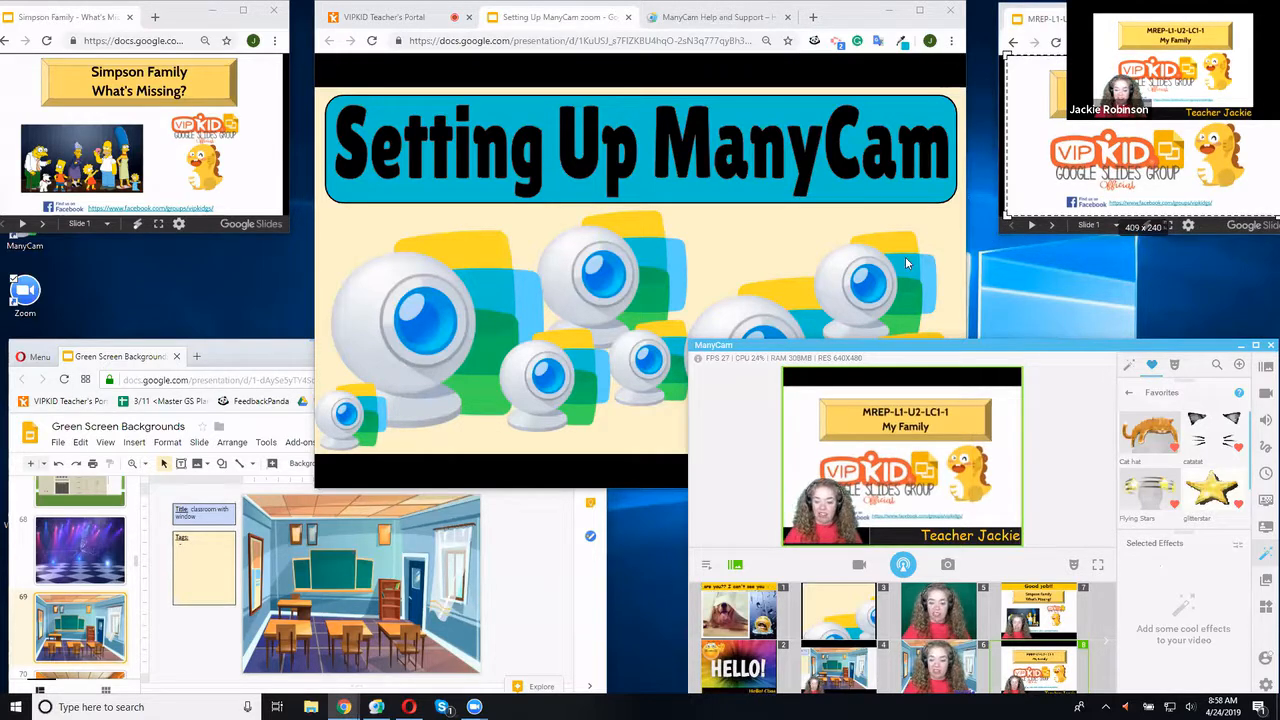
# Make preset 6 live and examine the remaining preset slots, also with the ManyCam window maximised and restored
pyautogui.click(943, 663)
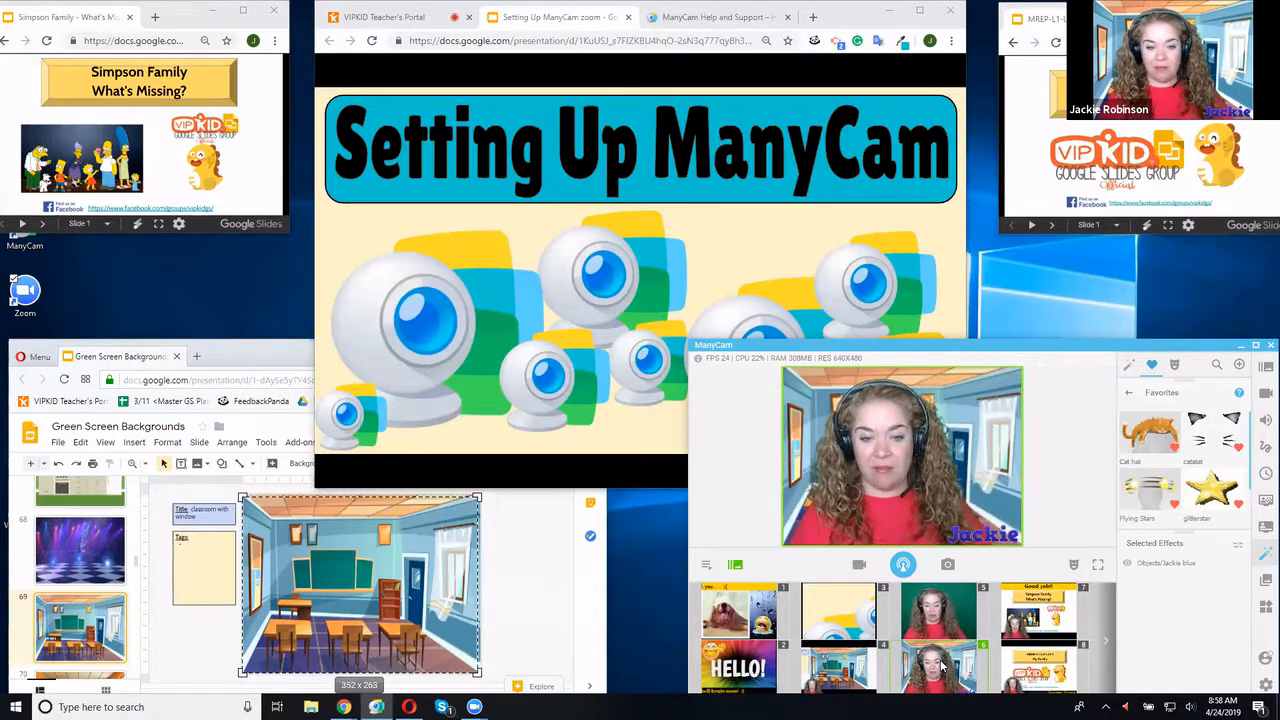
pyautogui.click(1105, 641)
pyautogui.click(1105, 641)
pyautogui.click(1105, 641)
pyautogui.click(1105, 641)
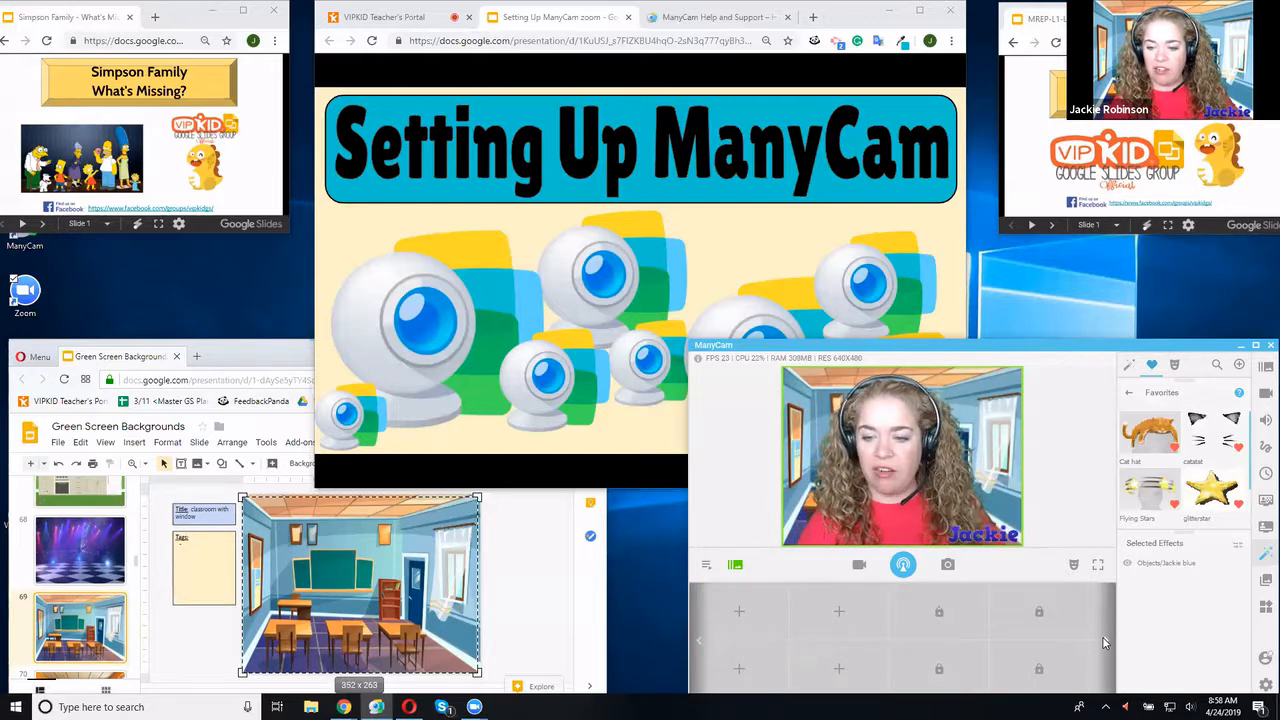
pyautogui.click(1254, 345)
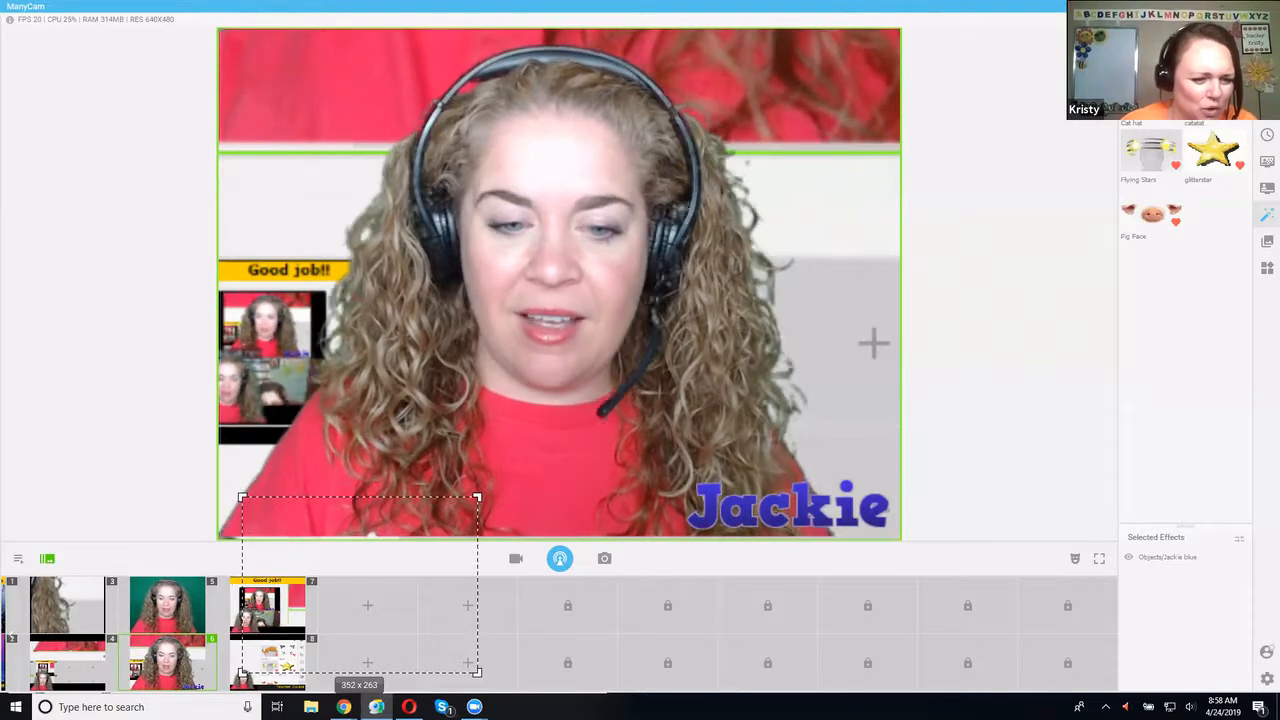
pyautogui.click(1256, 6)
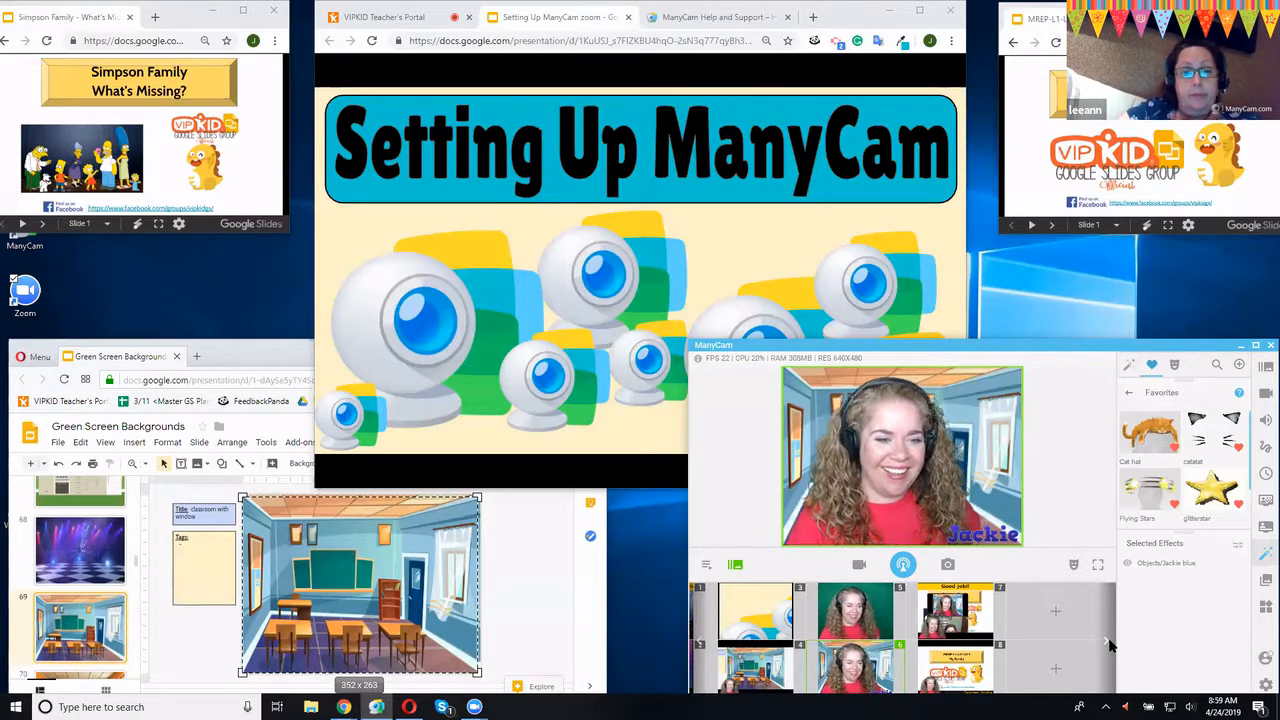
# Minimise the Green Screen Backgrounds window, then move the Simpson Family window out of its corner and back
pyautogui.click(265, 352)
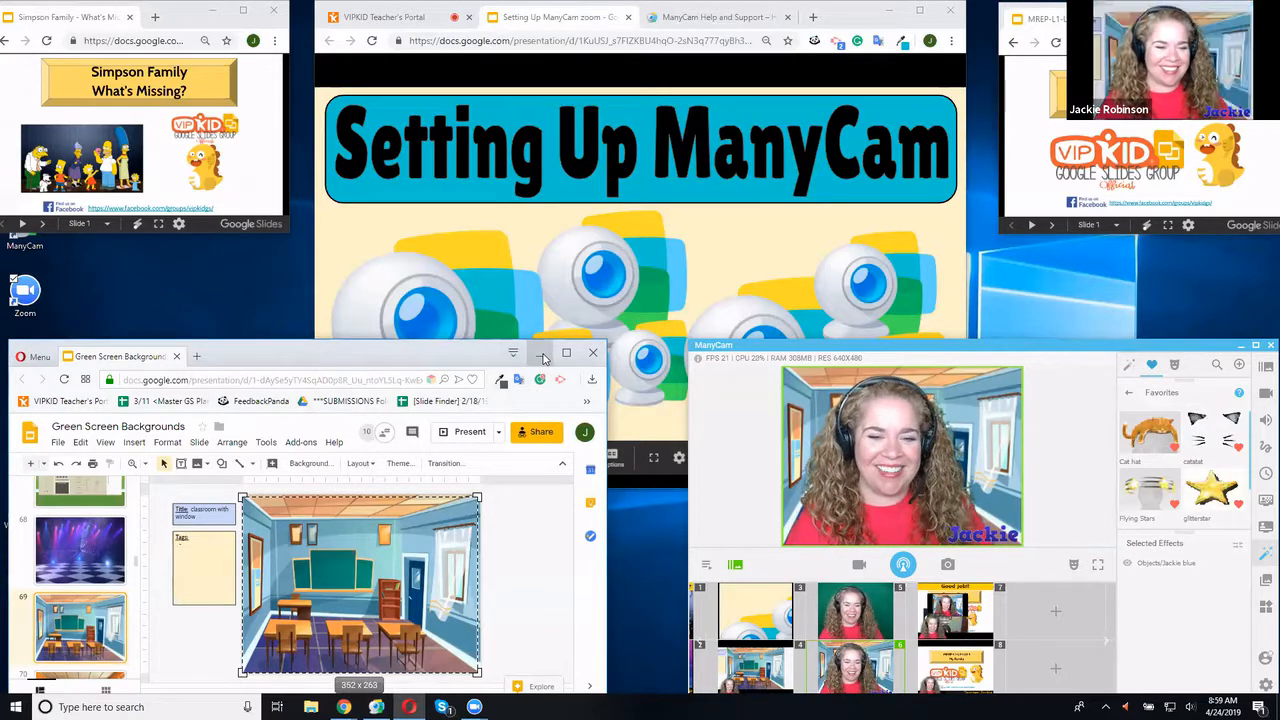
pyautogui.click(541, 354)
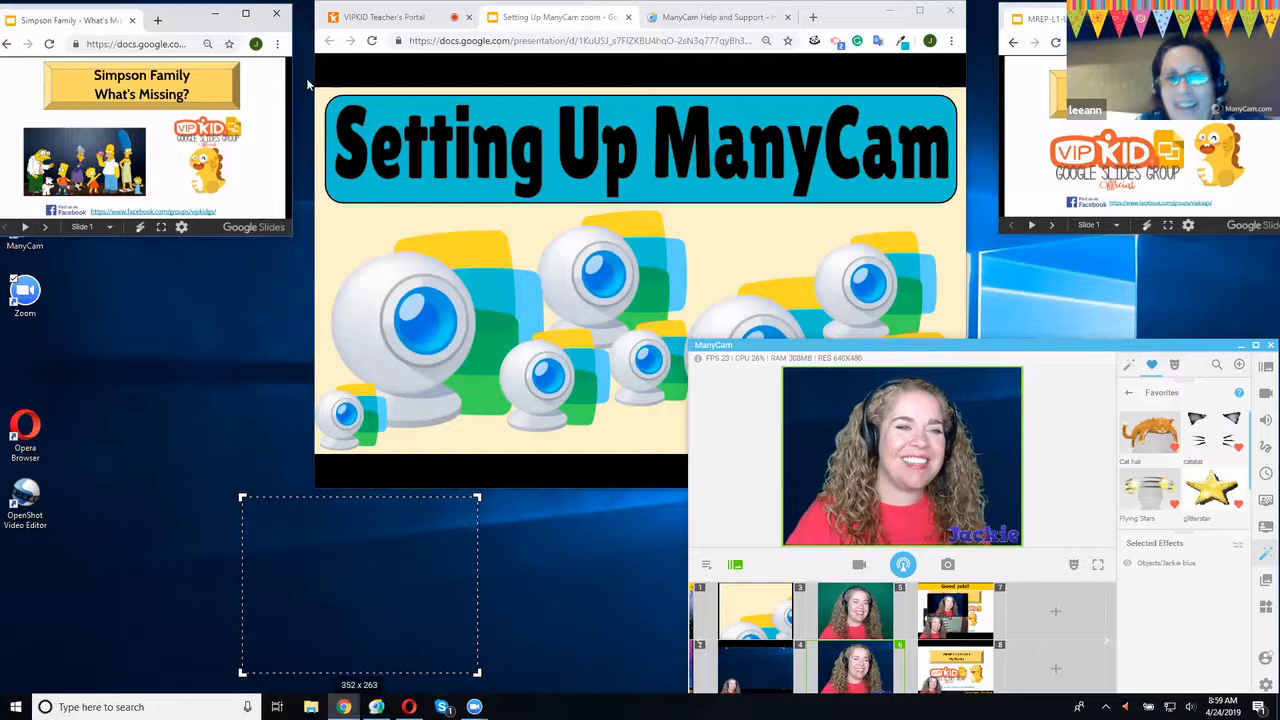
pyautogui.moveTo(178, 31); pyautogui.dragTo(308, 84)
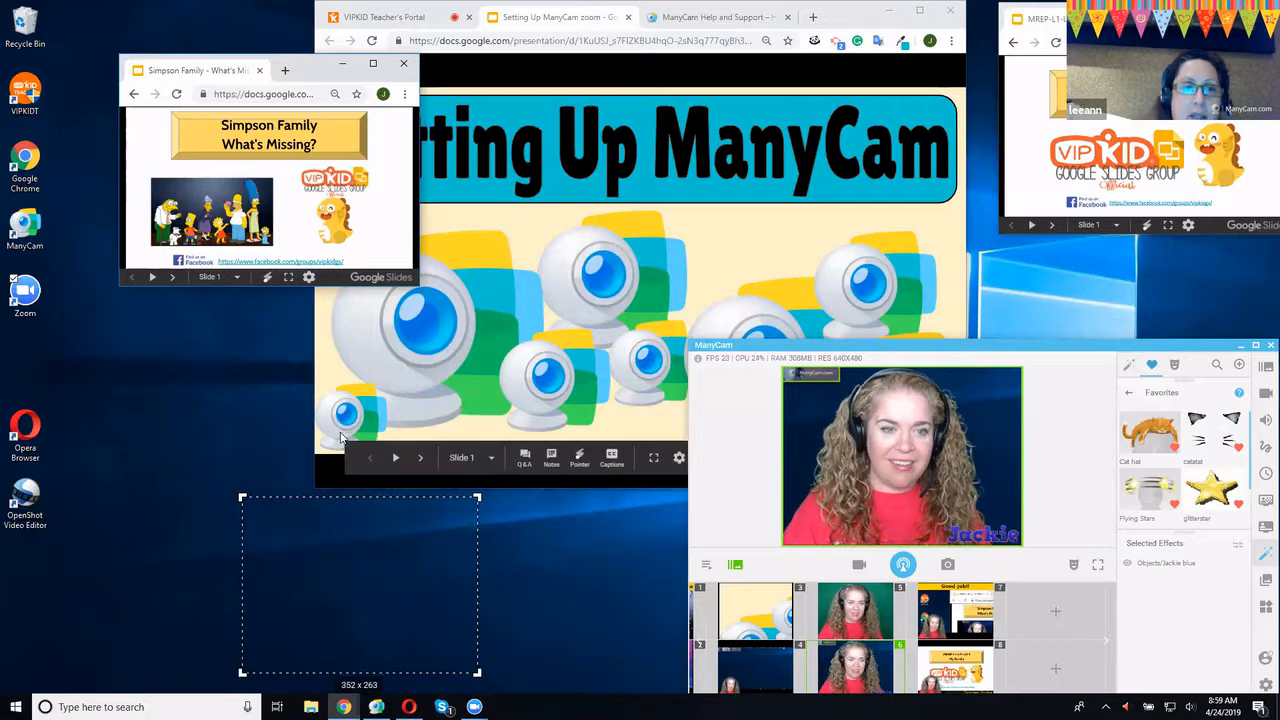
pyautogui.moveTo(284, 68); pyautogui.dragTo(159, 15)
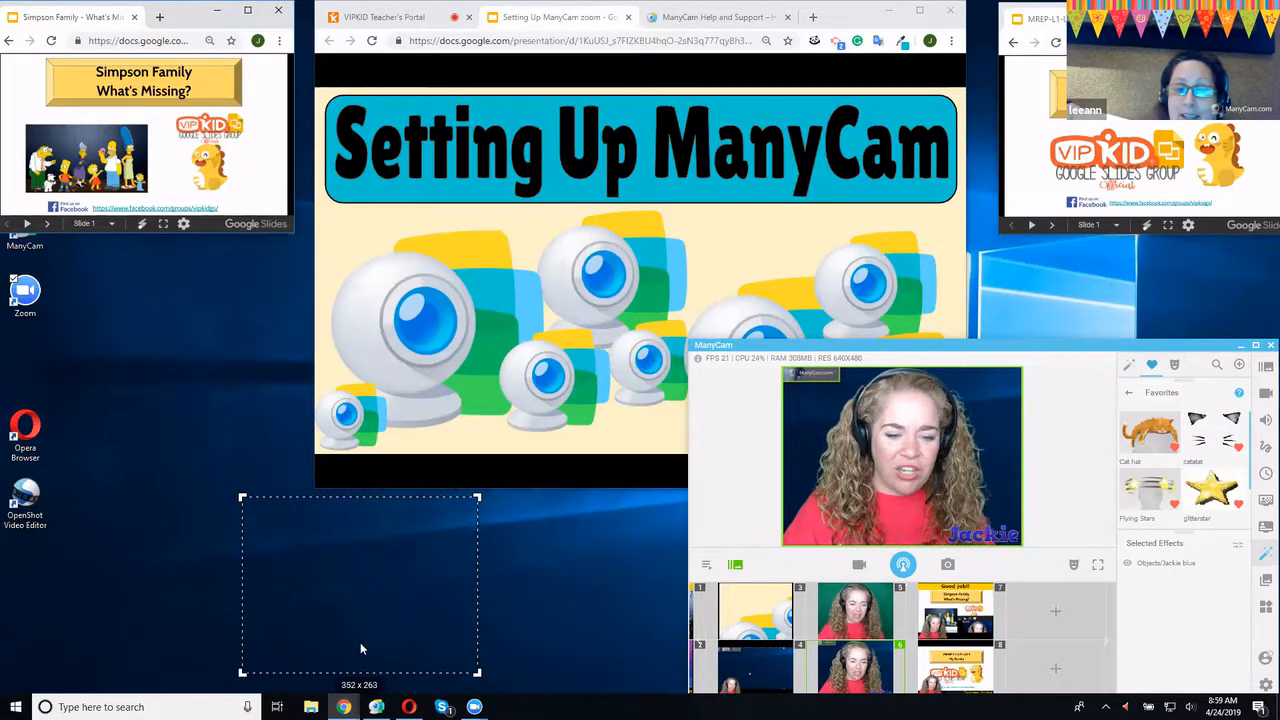
# Put the Setting Up ManyCam deck back on its title slide and restore the Green Screen Backgrounds window under its capture area
pyautogui.click(557, 165)
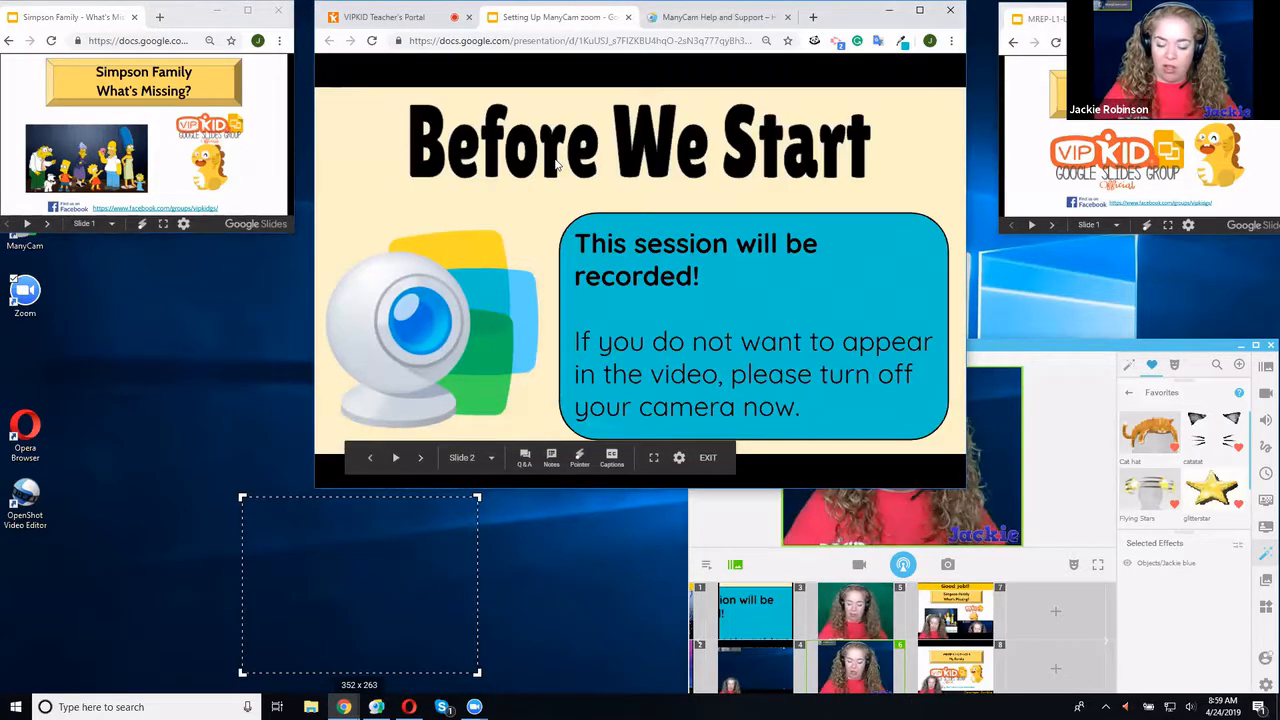
pyautogui.press('Left')
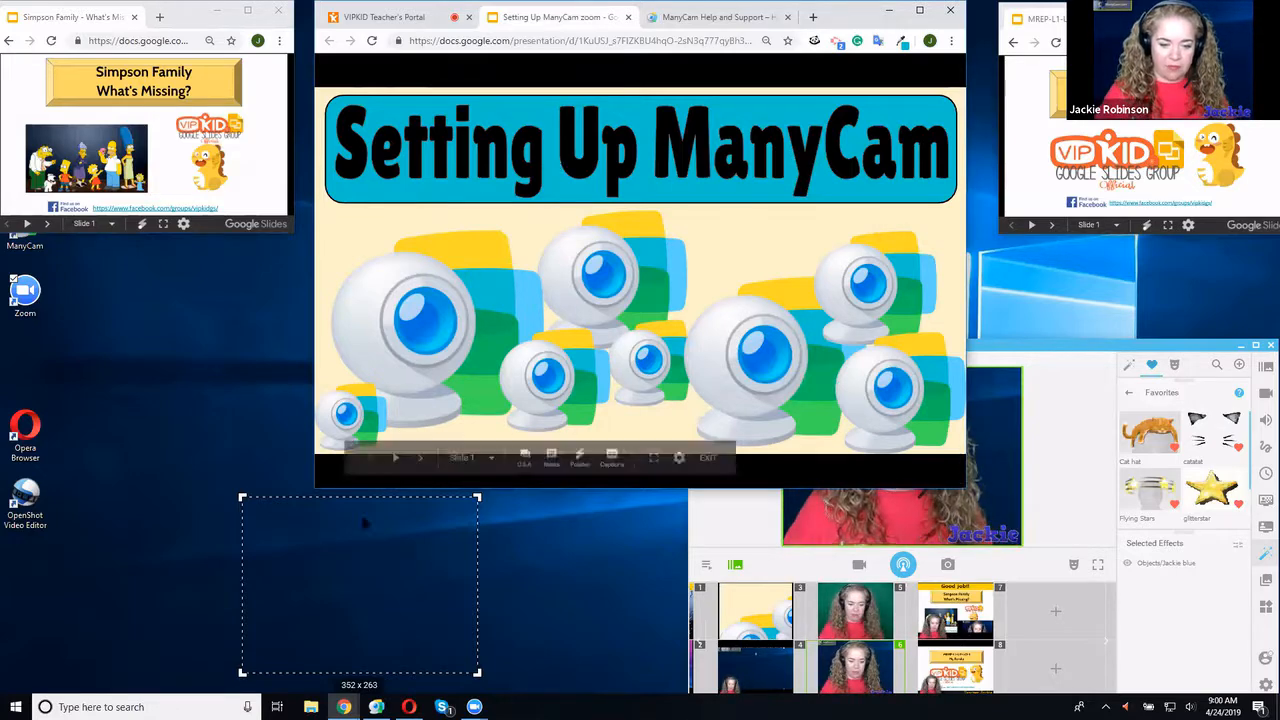
pyautogui.moveTo(346, 708)
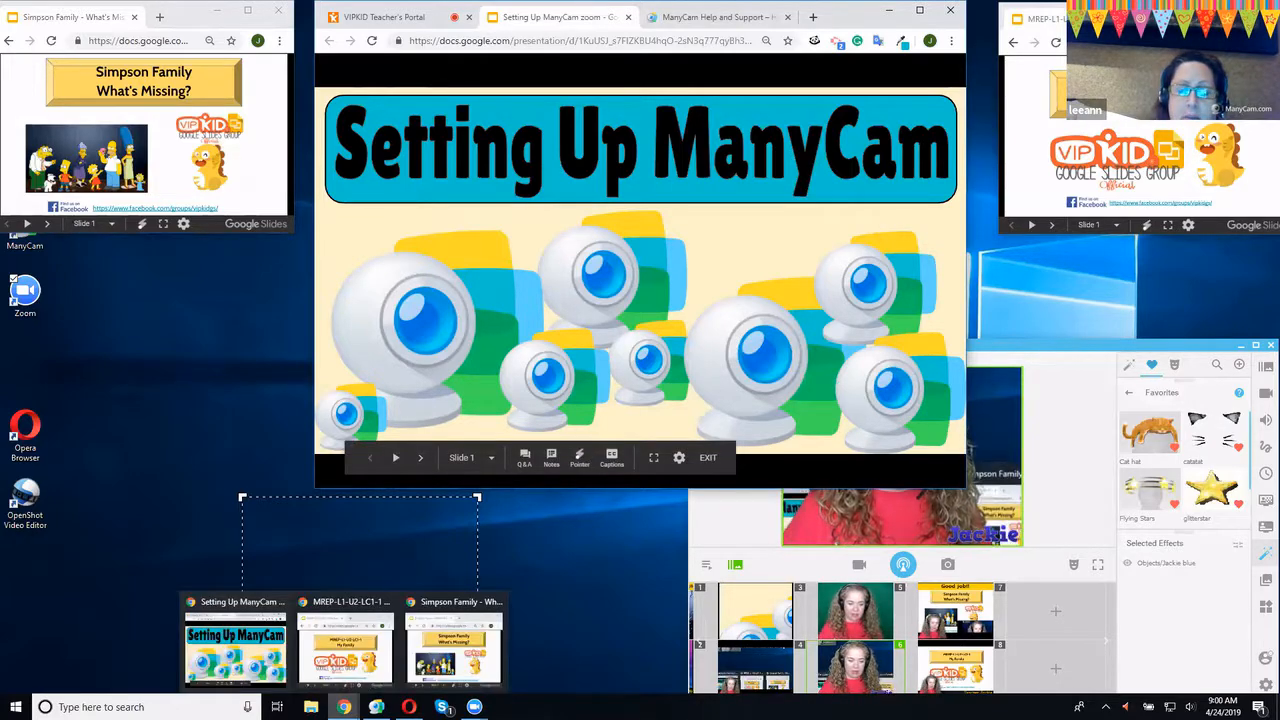
pyautogui.click(247, 666)
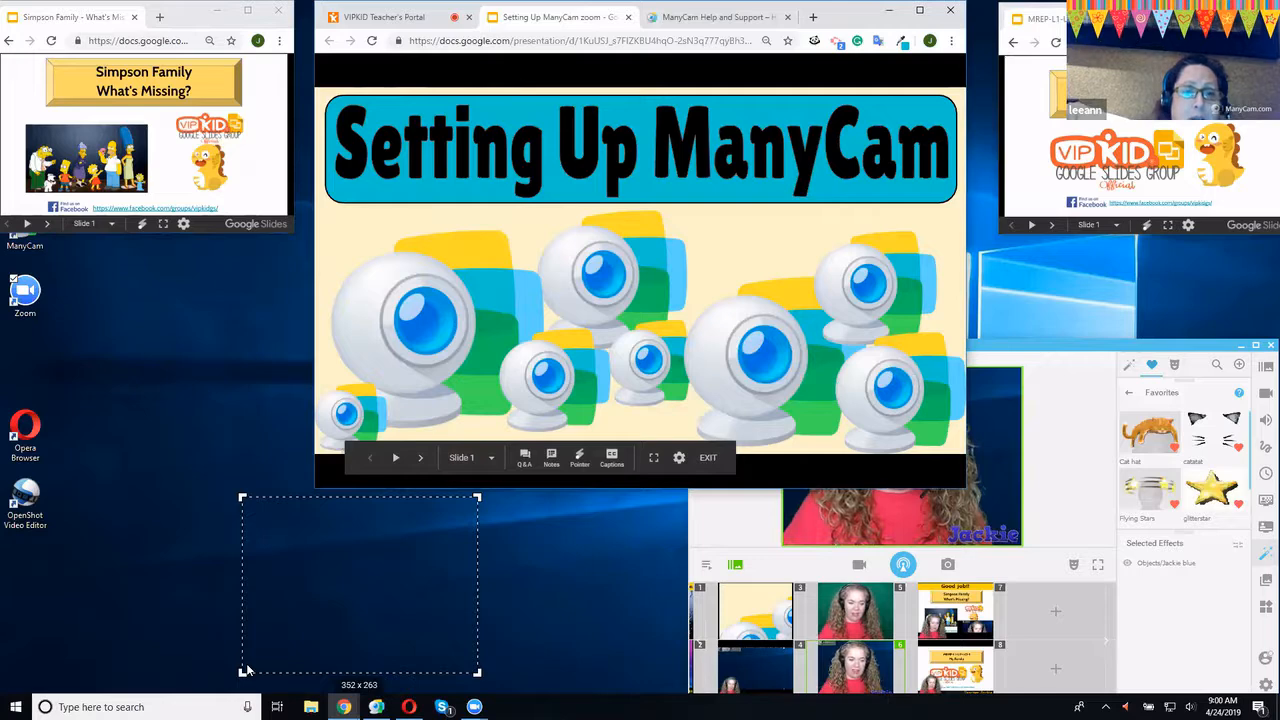
pyautogui.moveTo(344, 707)
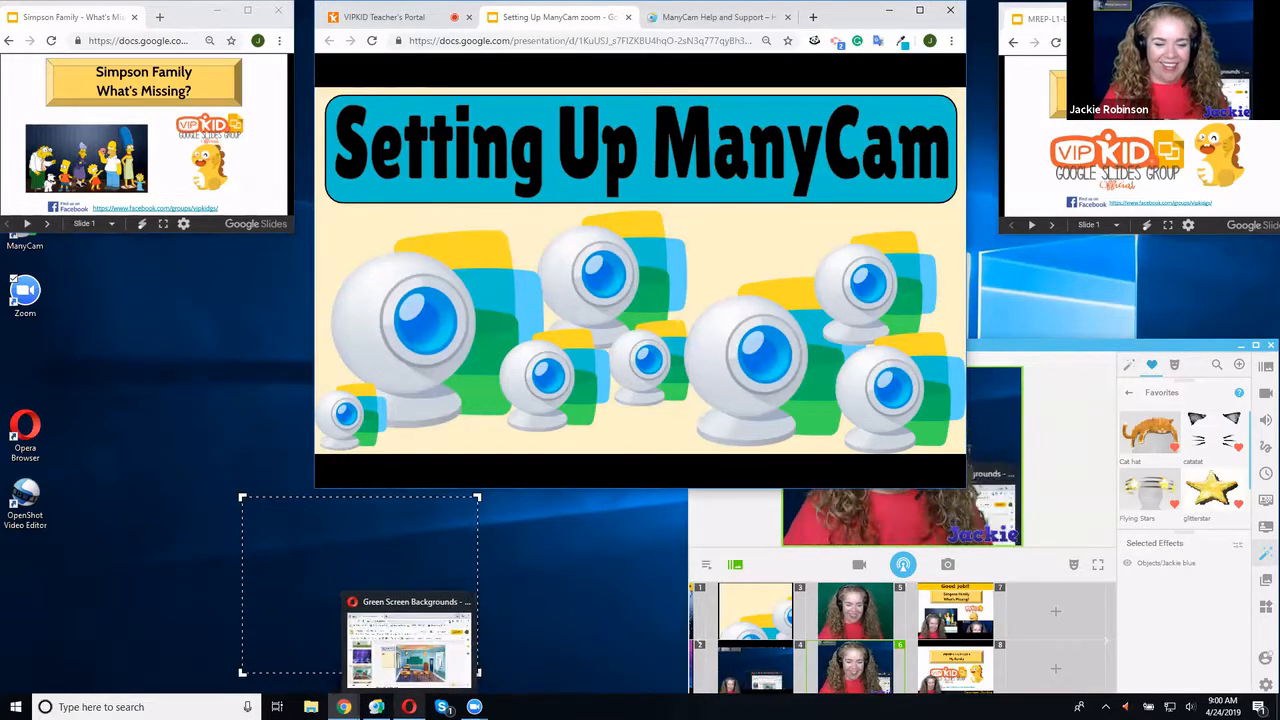
pyautogui.click(409, 707)
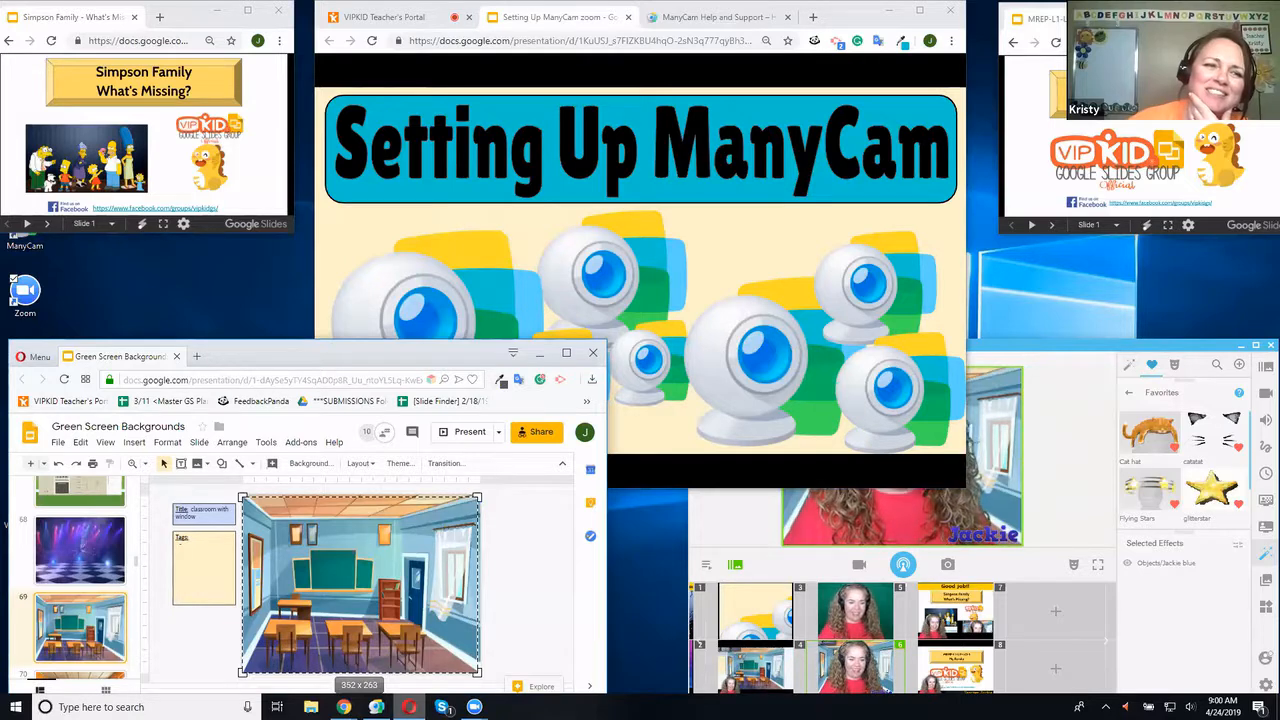
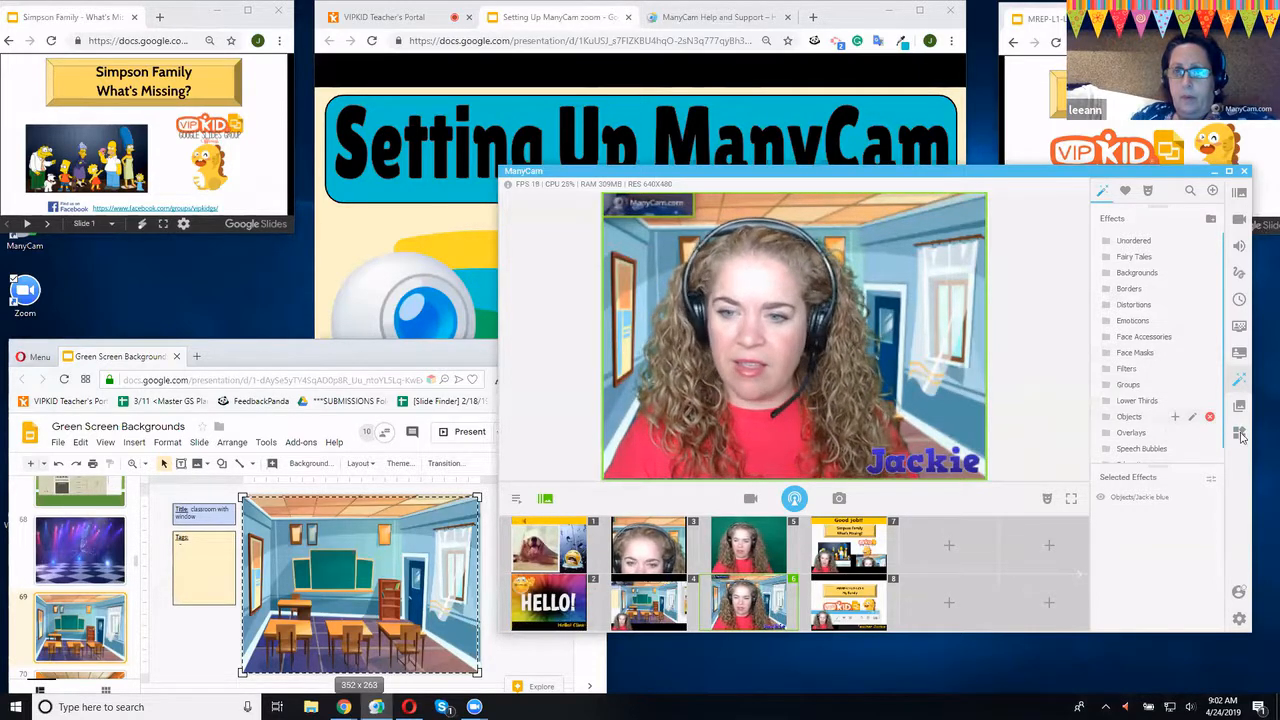
# Draw a magenta circle around the face and a downward arrow below it on the live video with ManyCam's pencil
pyautogui.click(1239, 274)
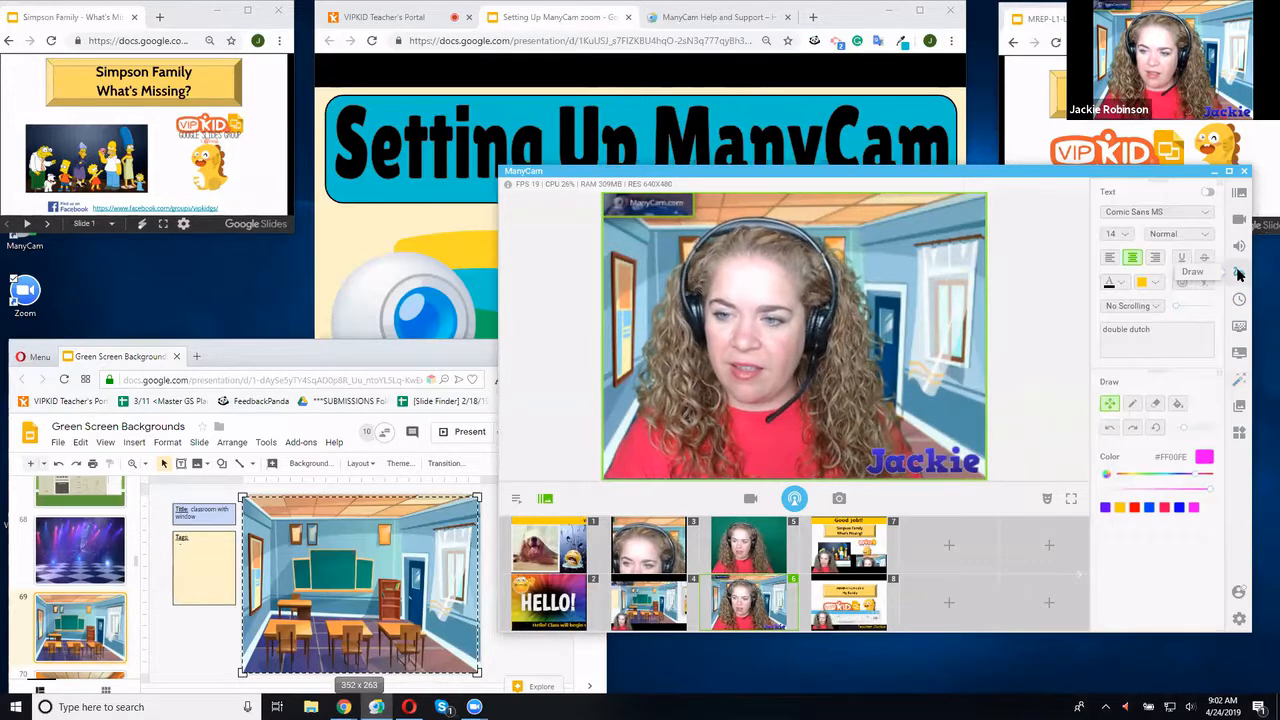
pyautogui.click(1134, 407)
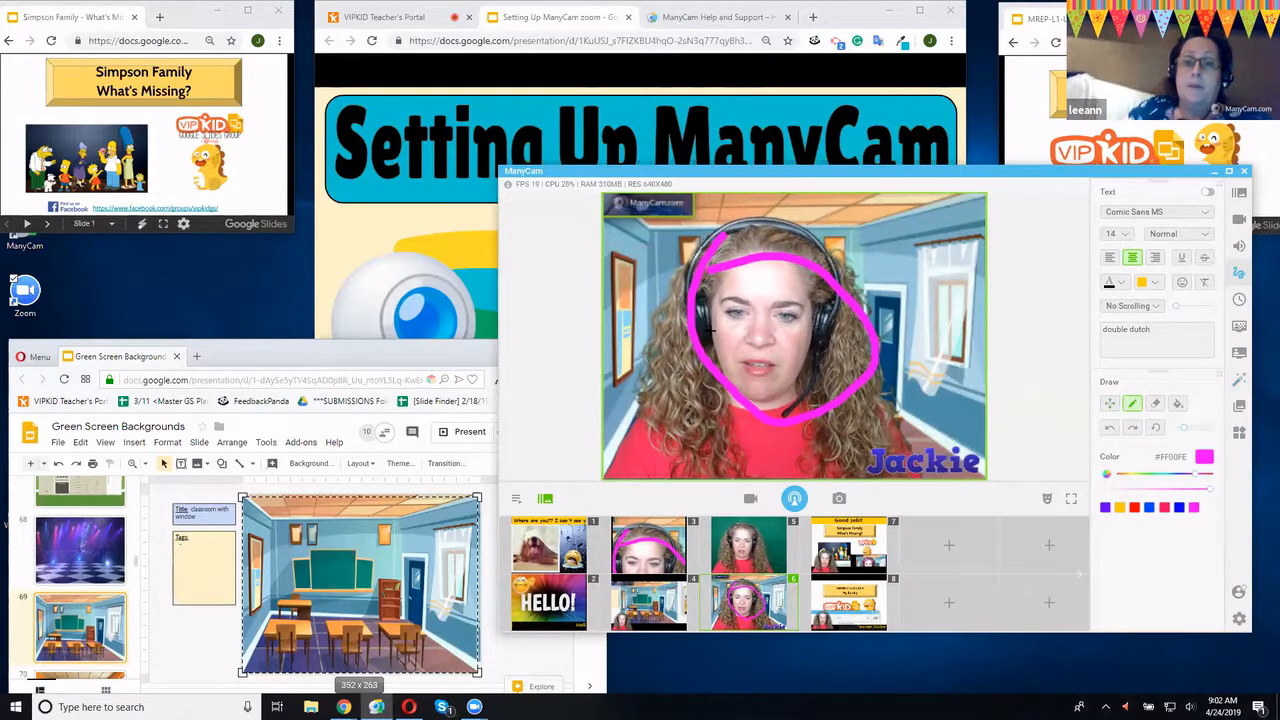
pyautogui.moveTo(721, 347)
pyautogui.mouseDown()
pyautogui.moveTo(732, 463)
pyautogui.moveTo(750, 420)
pyautogui.moveTo(735, 466)
pyautogui.moveTo(690, 437)
pyautogui.mouseUp()
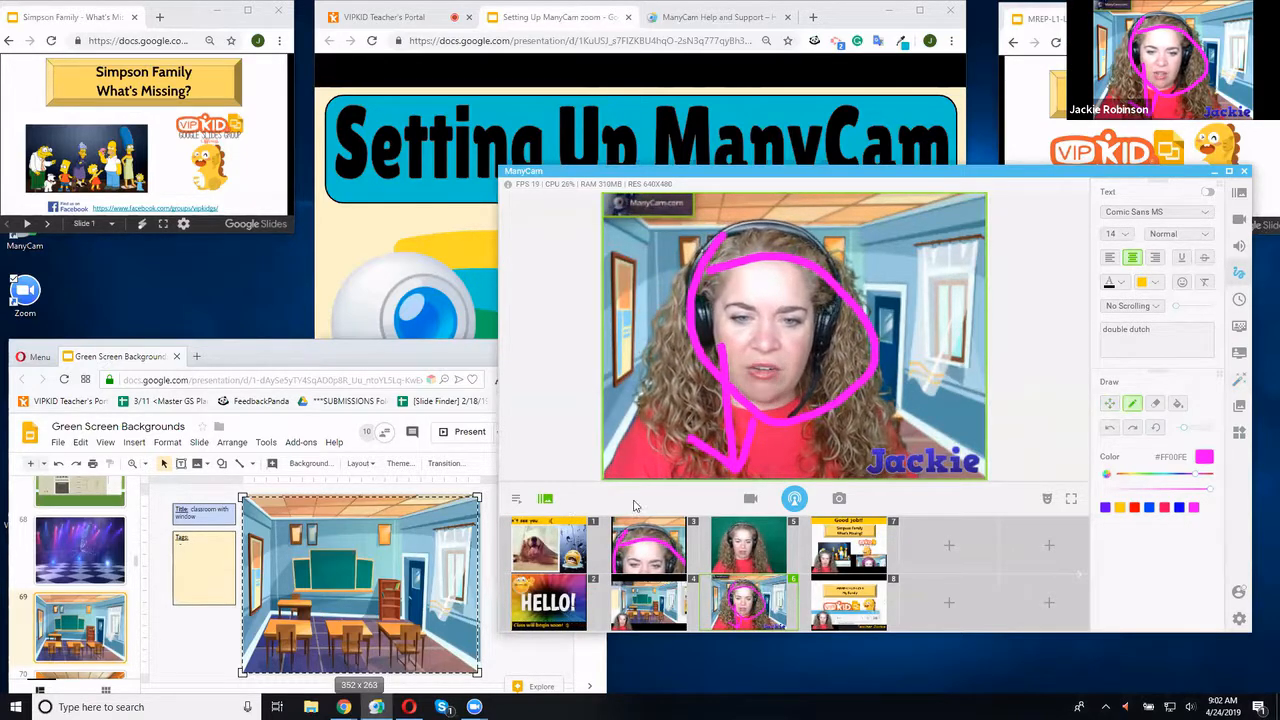
# Hide the video presets below the live view and show them again
pyautogui.click(545, 500)
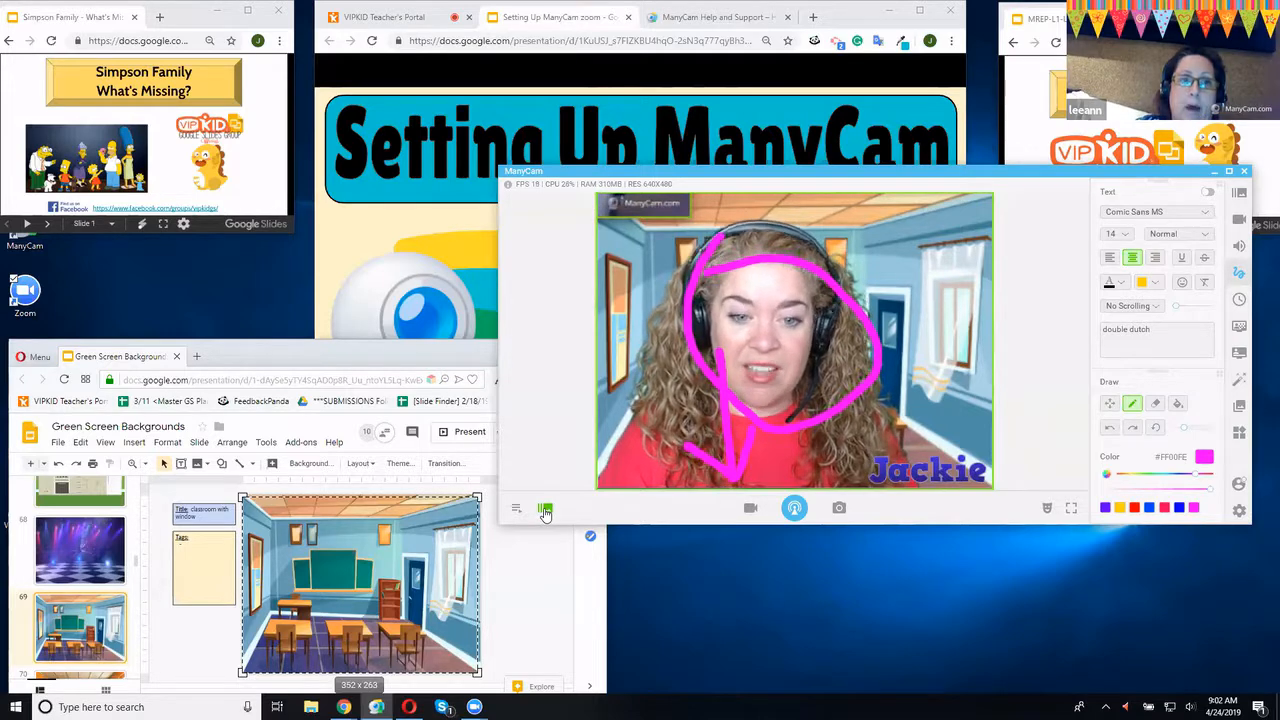
pyautogui.click(545, 509)
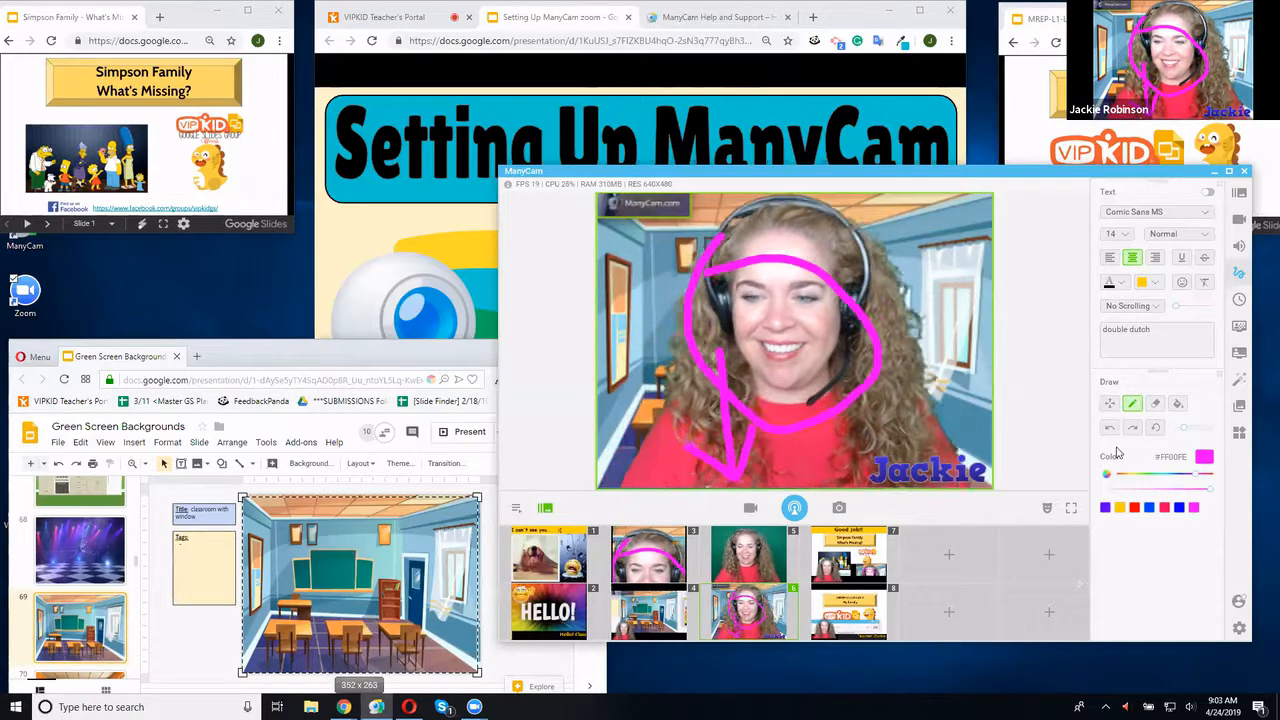
# Clear all the magenta pencil marks from the live video
pyautogui.click(1155, 428)
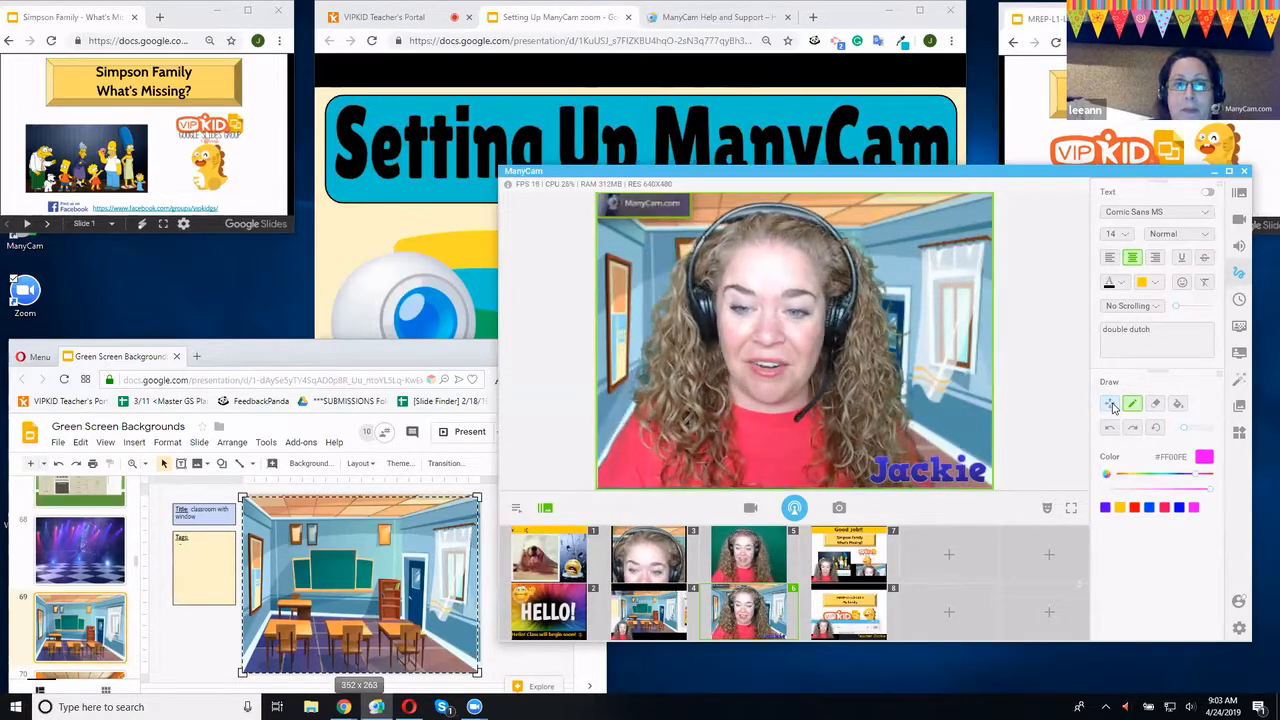
pyautogui.click(676, 211)
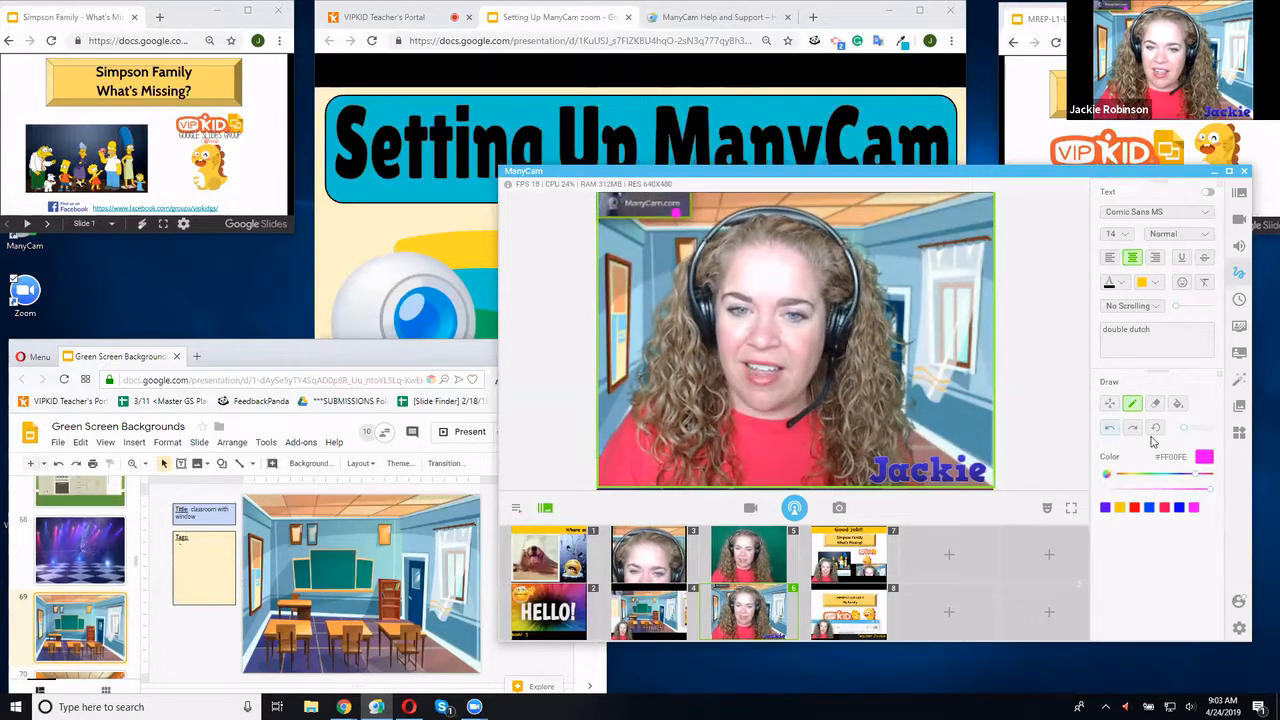
pyautogui.click(1152, 430)
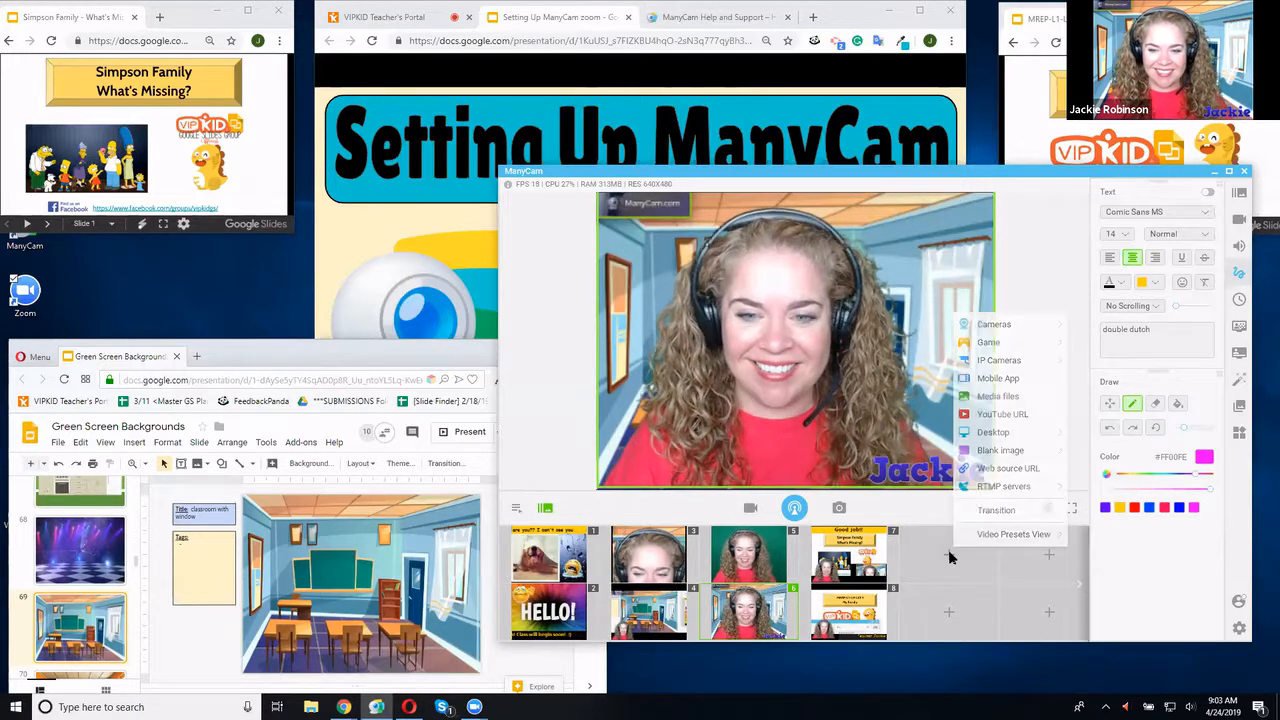
# Add the HD Pro Webcam C920 camera as the source of the empty video preset 9
pyautogui.click(949, 556)
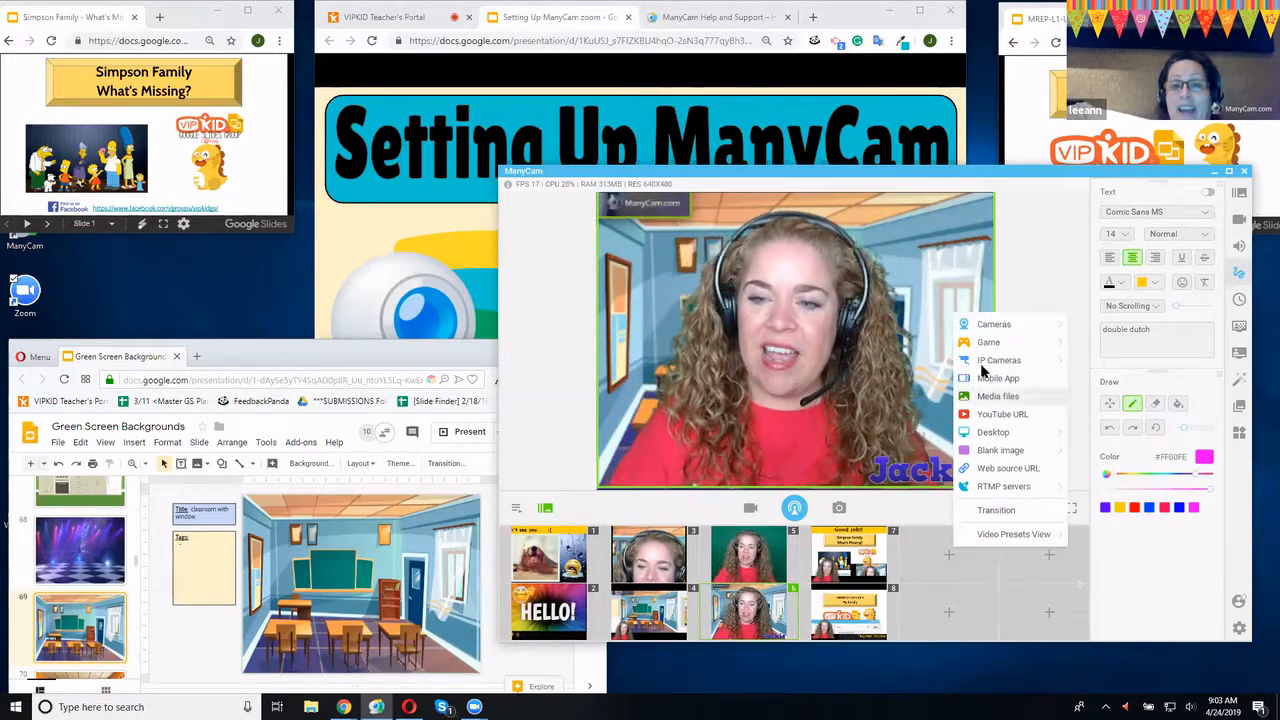
pyautogui.moveTo(993, 328)
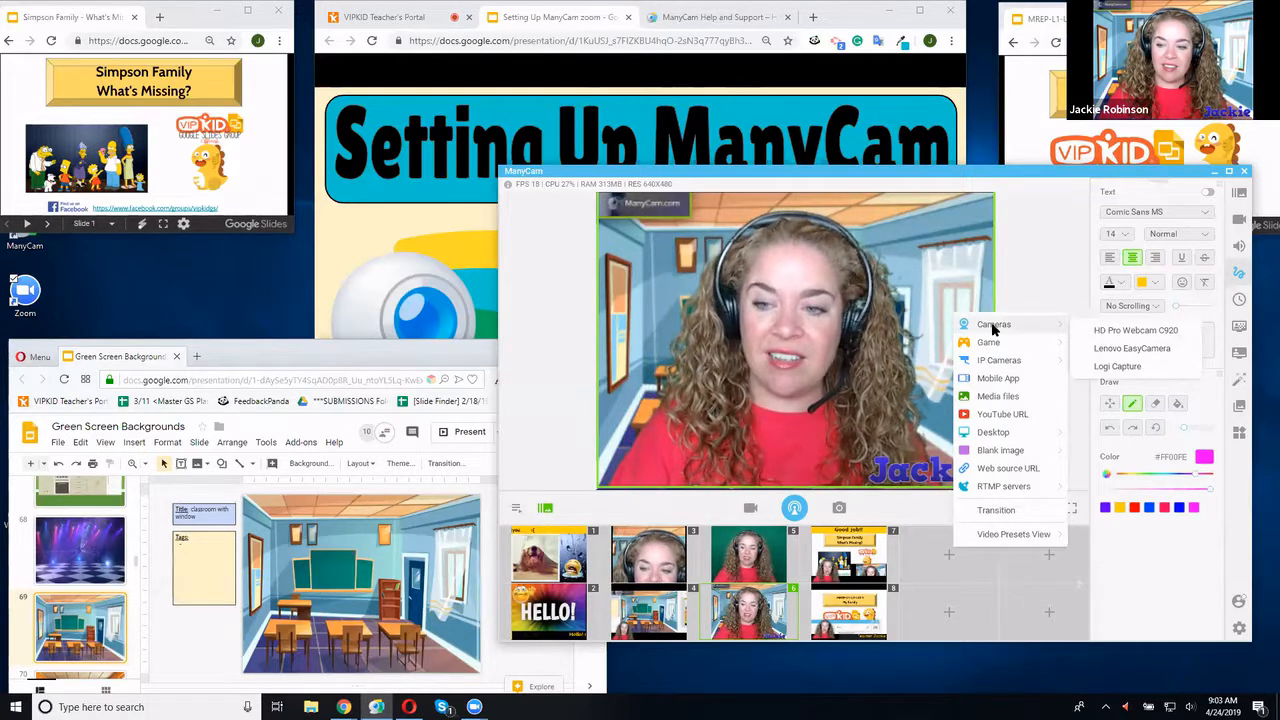
pyautogui.click(1101, 330)
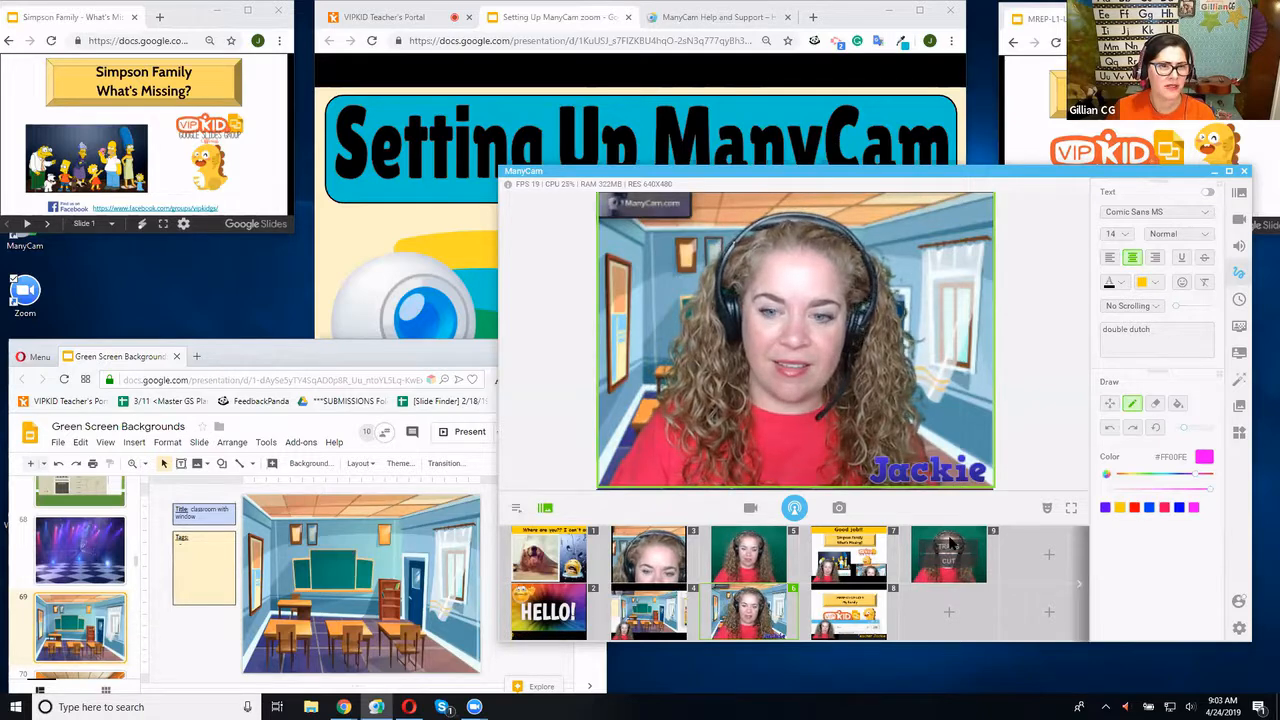
pyautogui.click(948, 613)
pyautogui.moveTo(1025, 382)
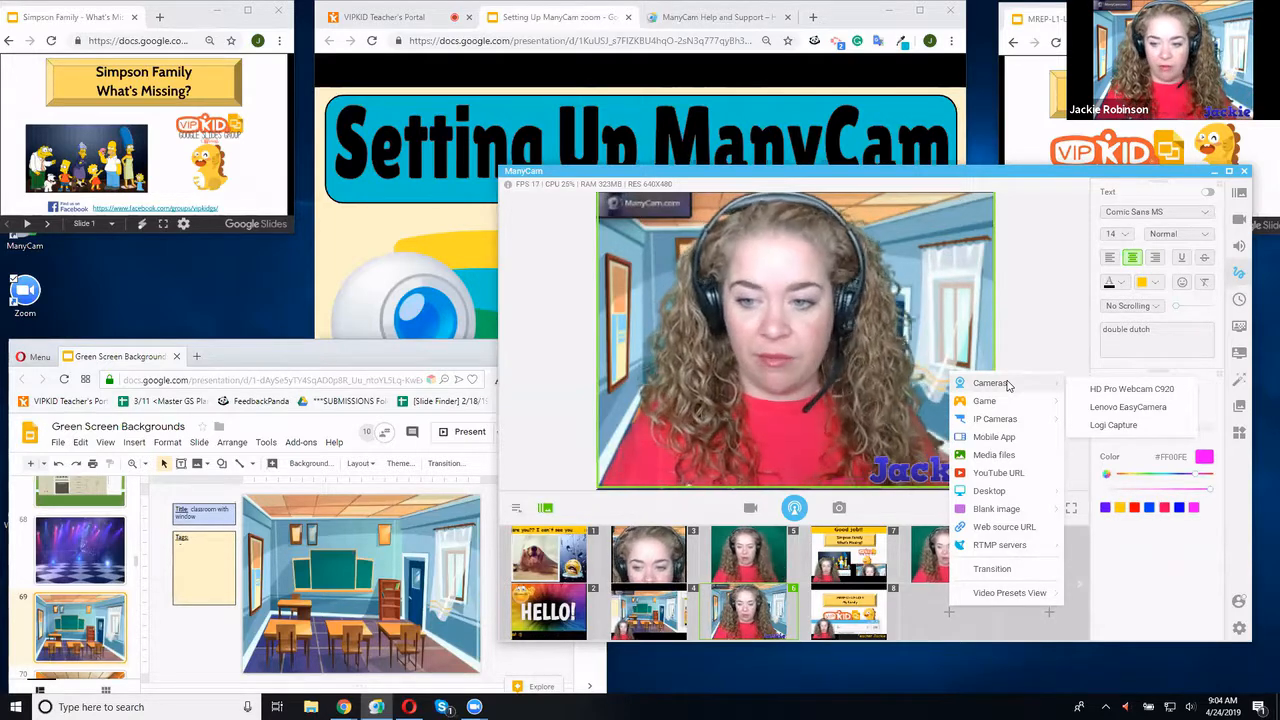
pyautogui.click(1069, 265)
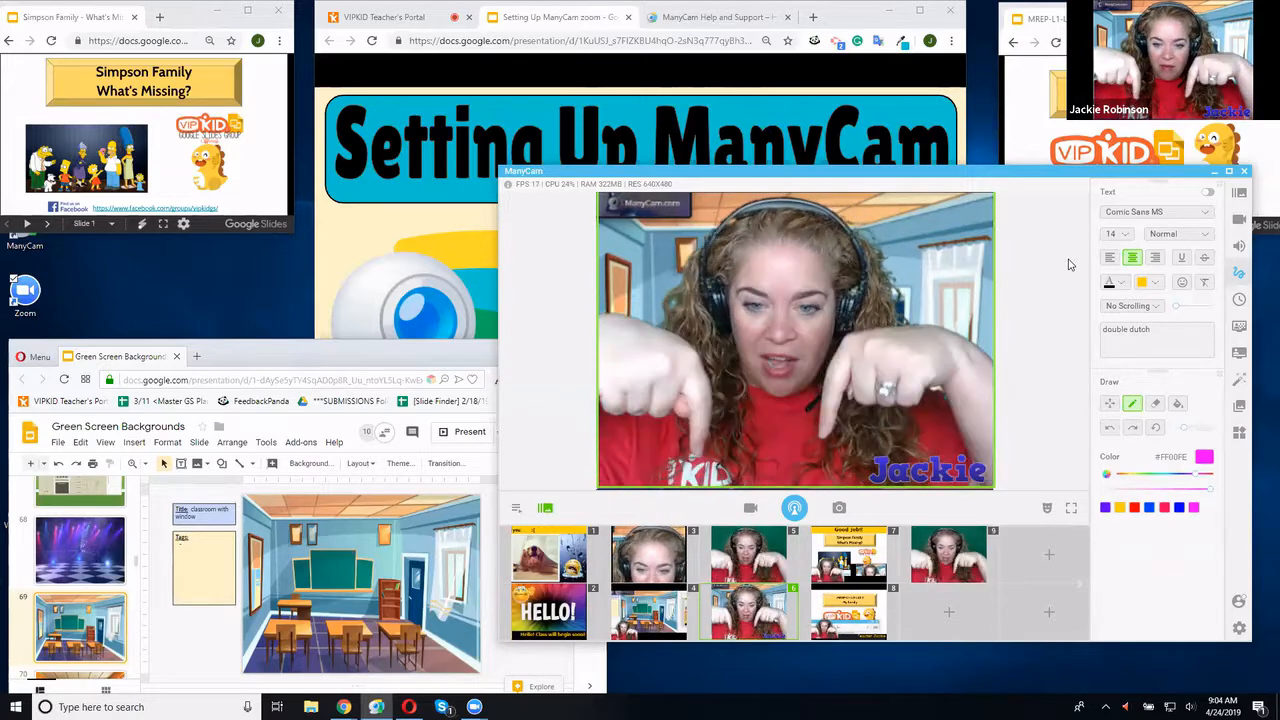
# Make webcam preset 9 live, switch back to the classroom preset 6, and make preset 9 live again
pyautogui.click(945, 555)
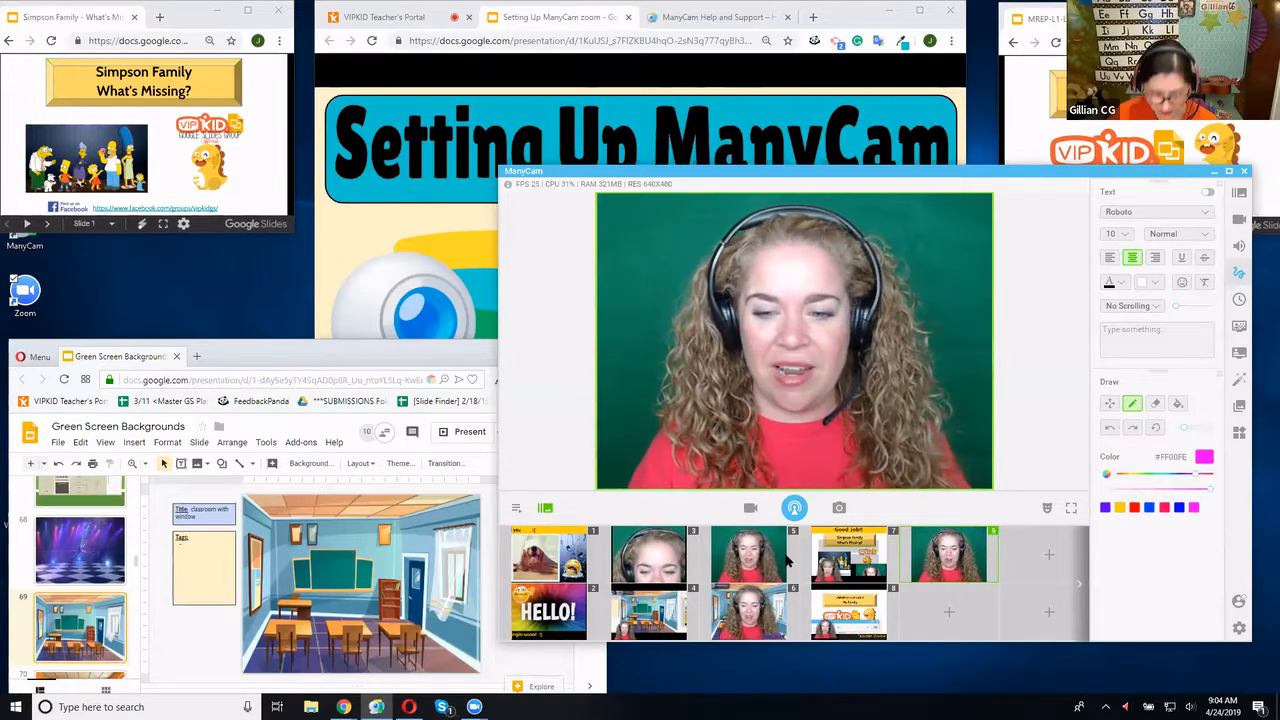
pyautogui.click(744, 606)
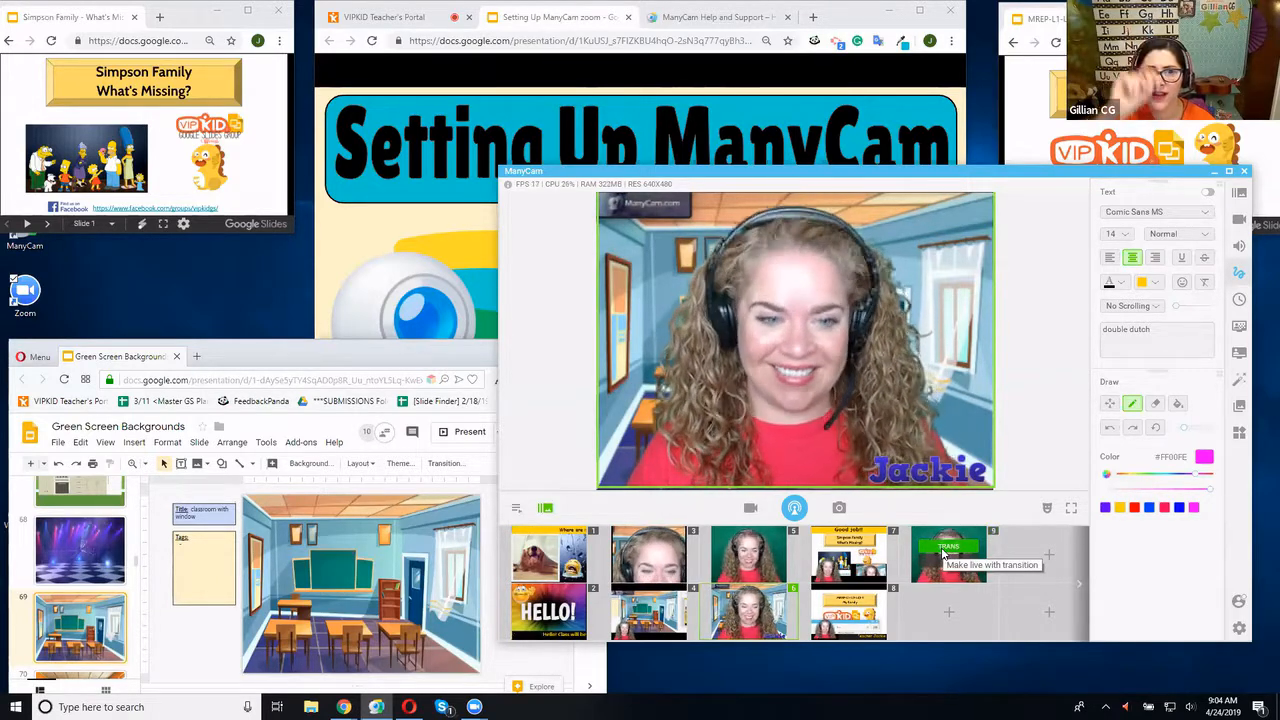
pyautogui.click(943, 553)
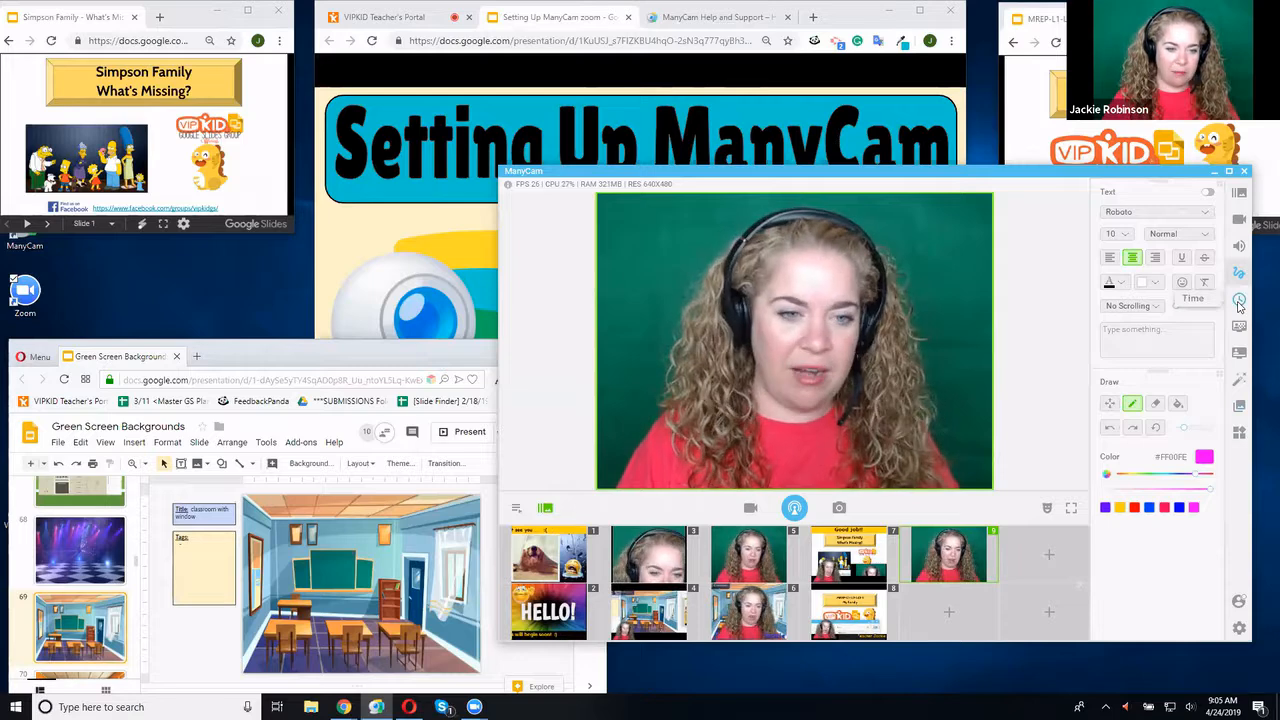
# Show the Effects library beside the live video, hiding and reshowing it several times
pyautogui.click(1238, 385)
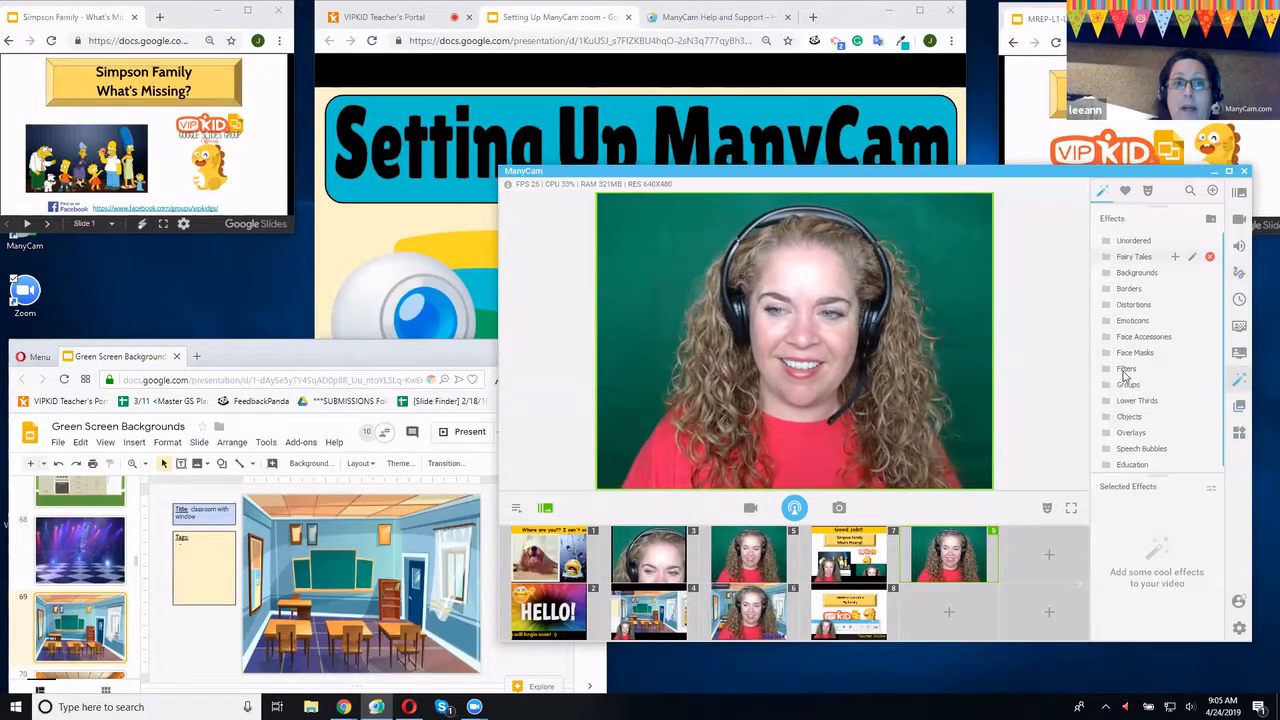
pyautogui.click(1239, 383)
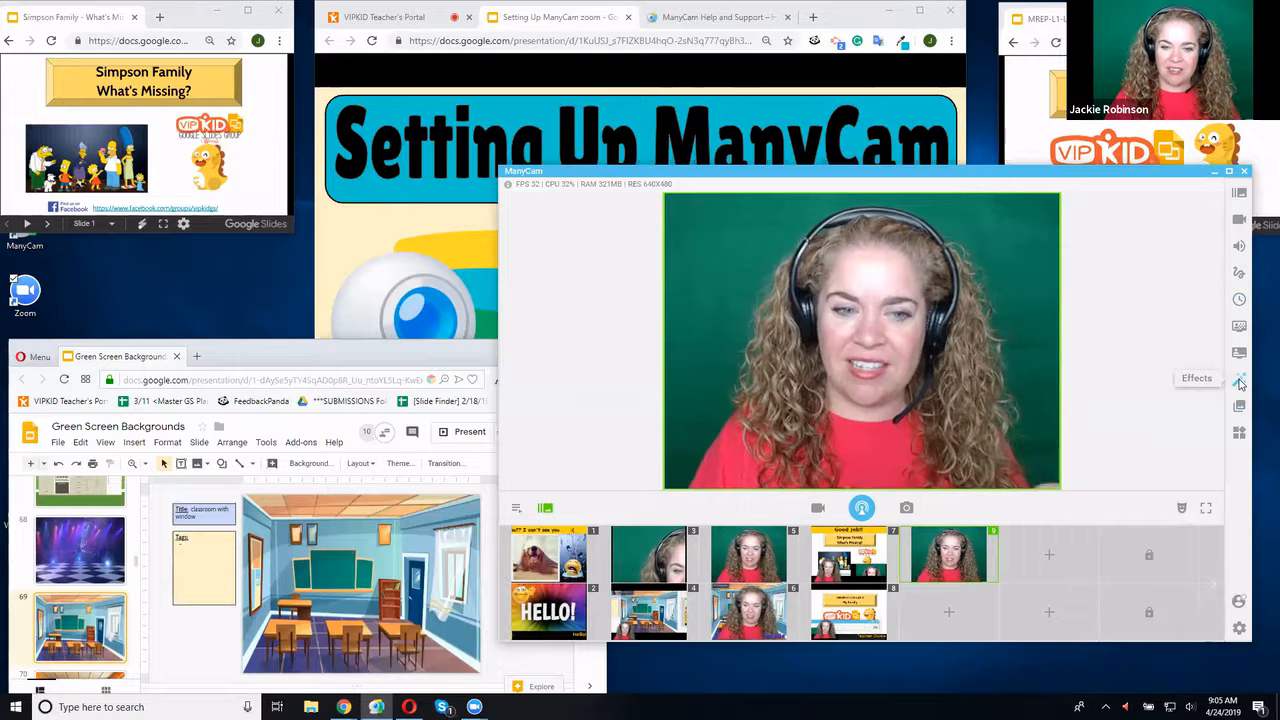
pyautogui.click(1239, 383)
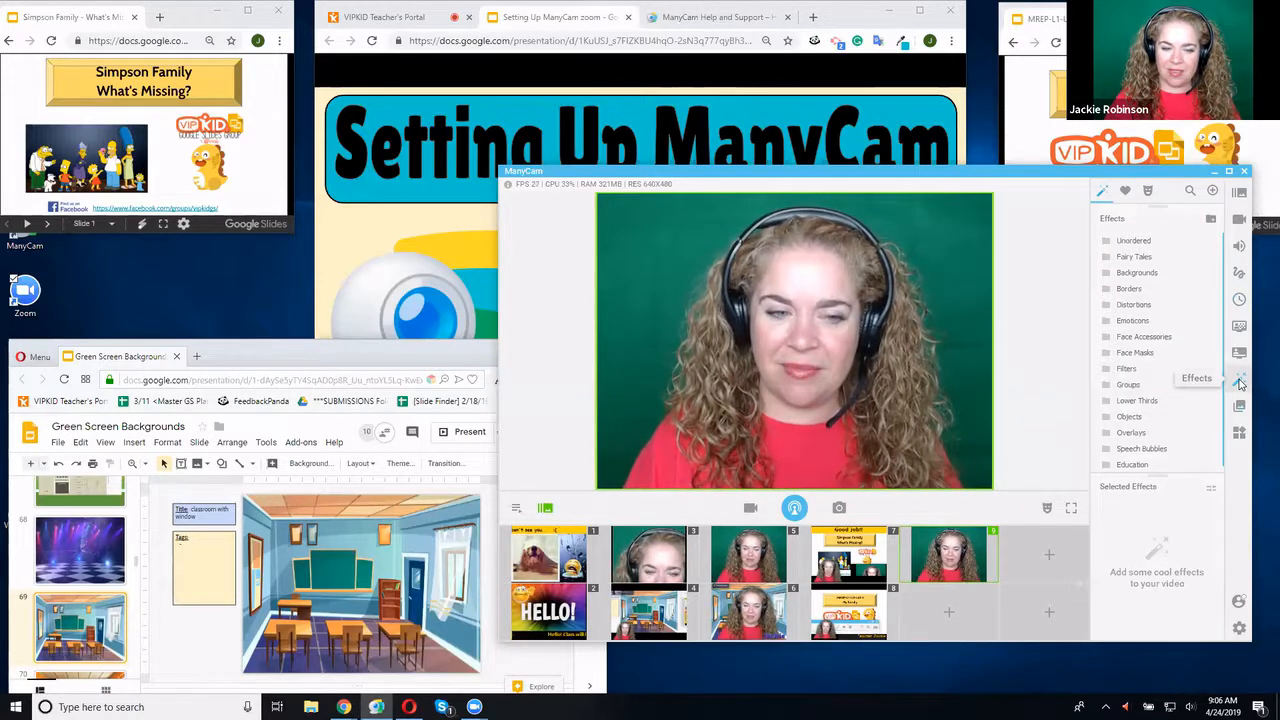
pyautogui.click(1239, 383)
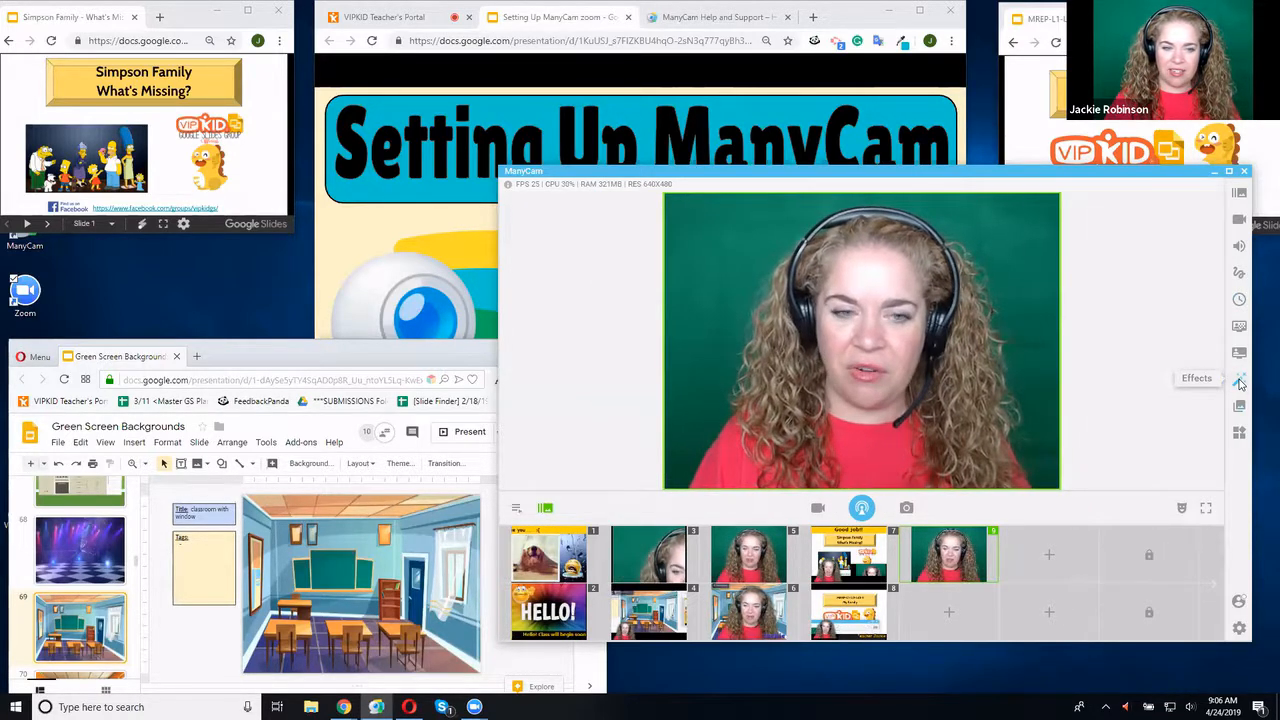
pyautogui.click(1239, 383)
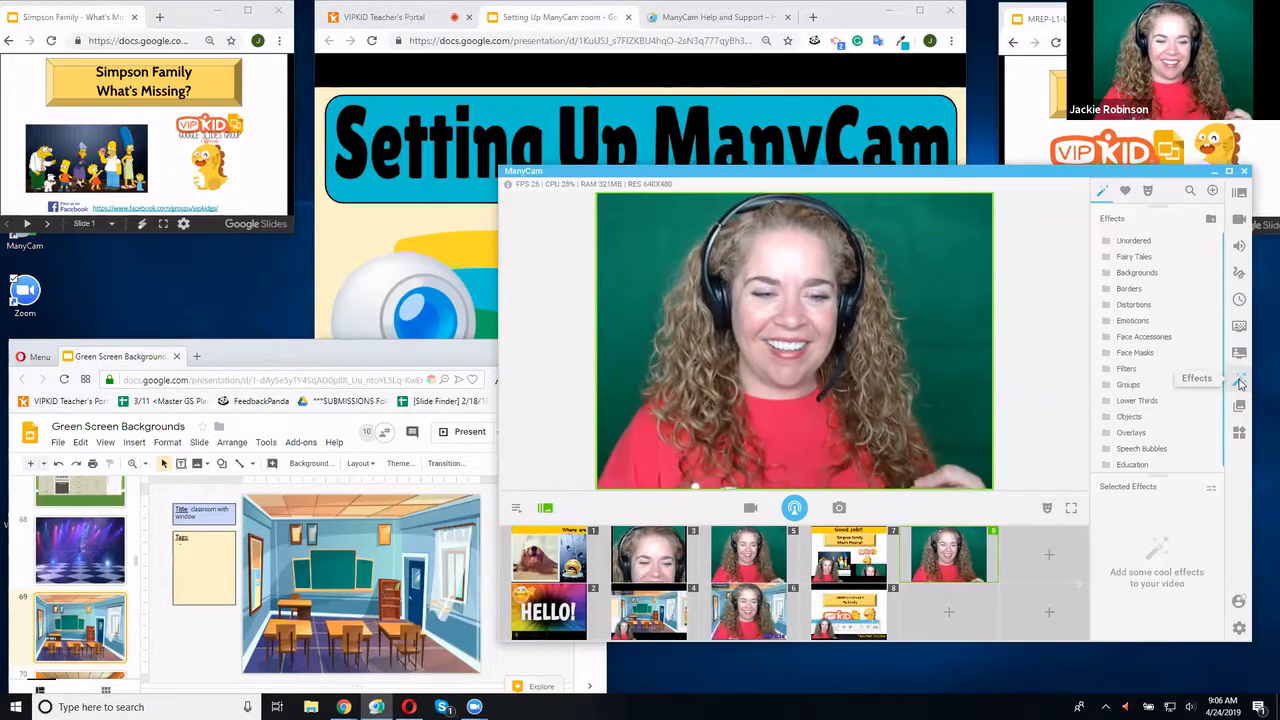
pyautogui.click(1239, 383)
pyautogui.click(1239, 383)
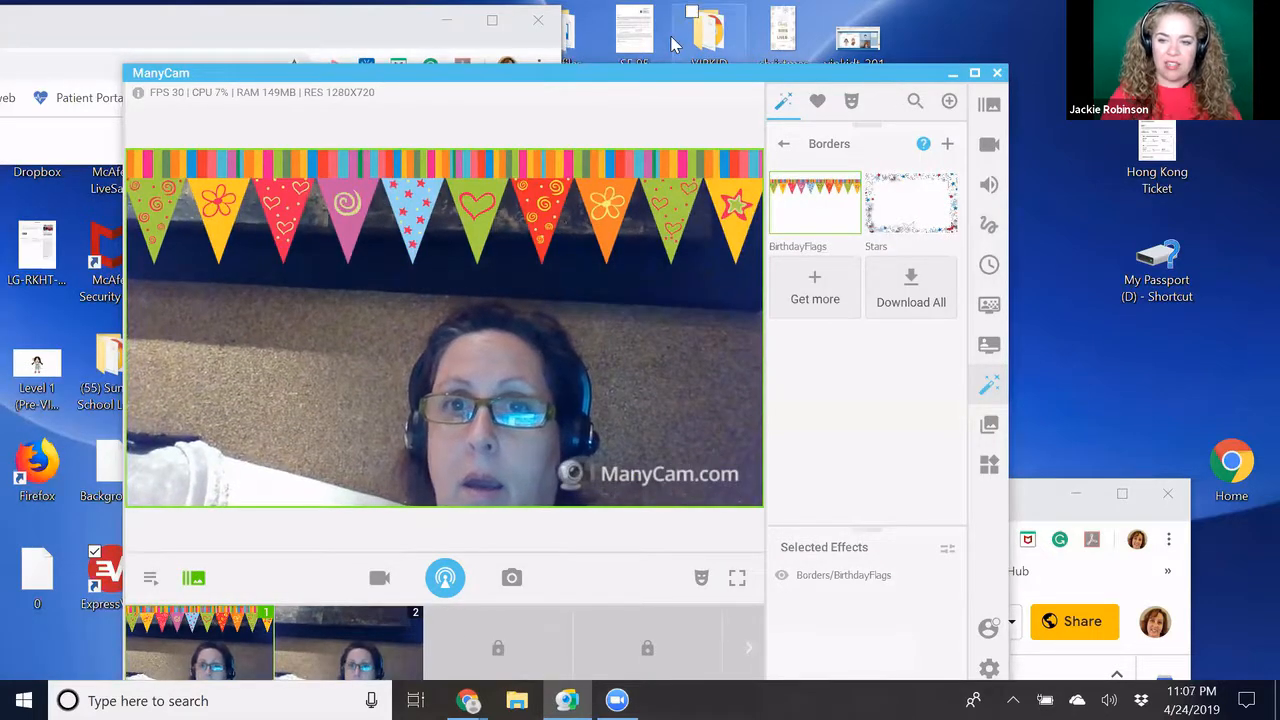
# Return to the full effects folder list and remove the BirthdayFlags border from the live video
pyautogui.click(784, 144)
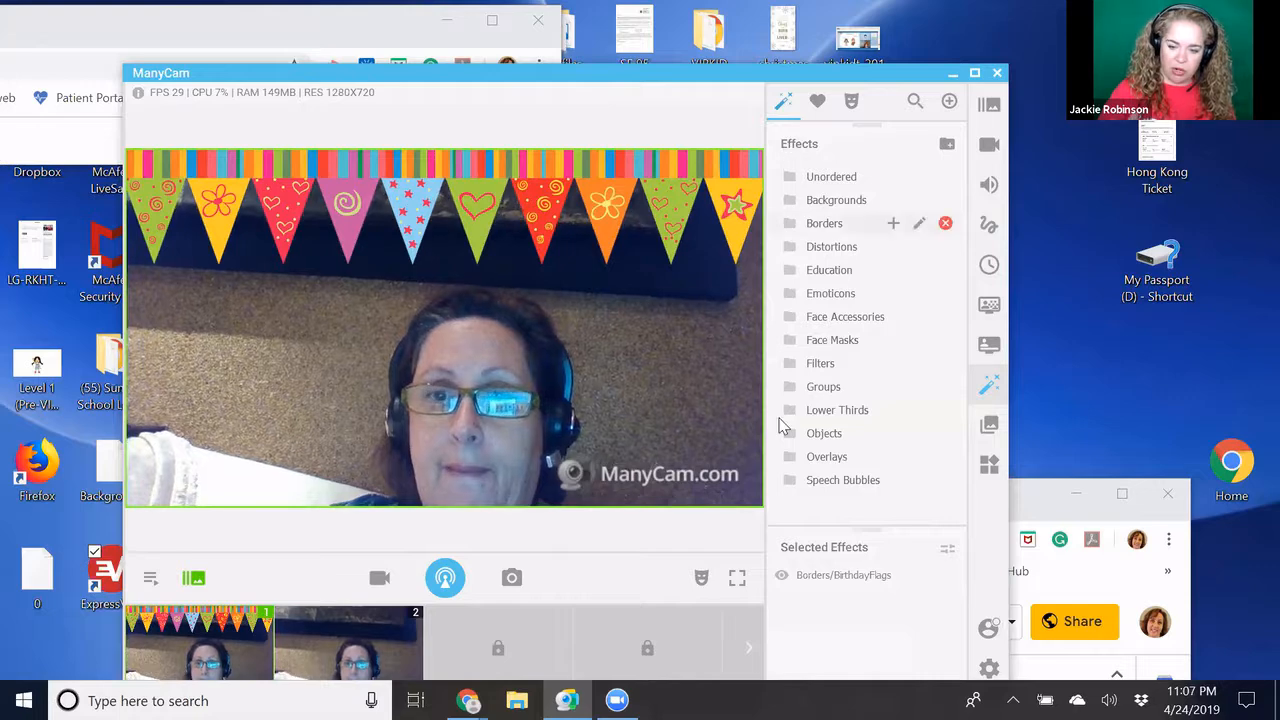
pyautogui.moveTo(824, 584)
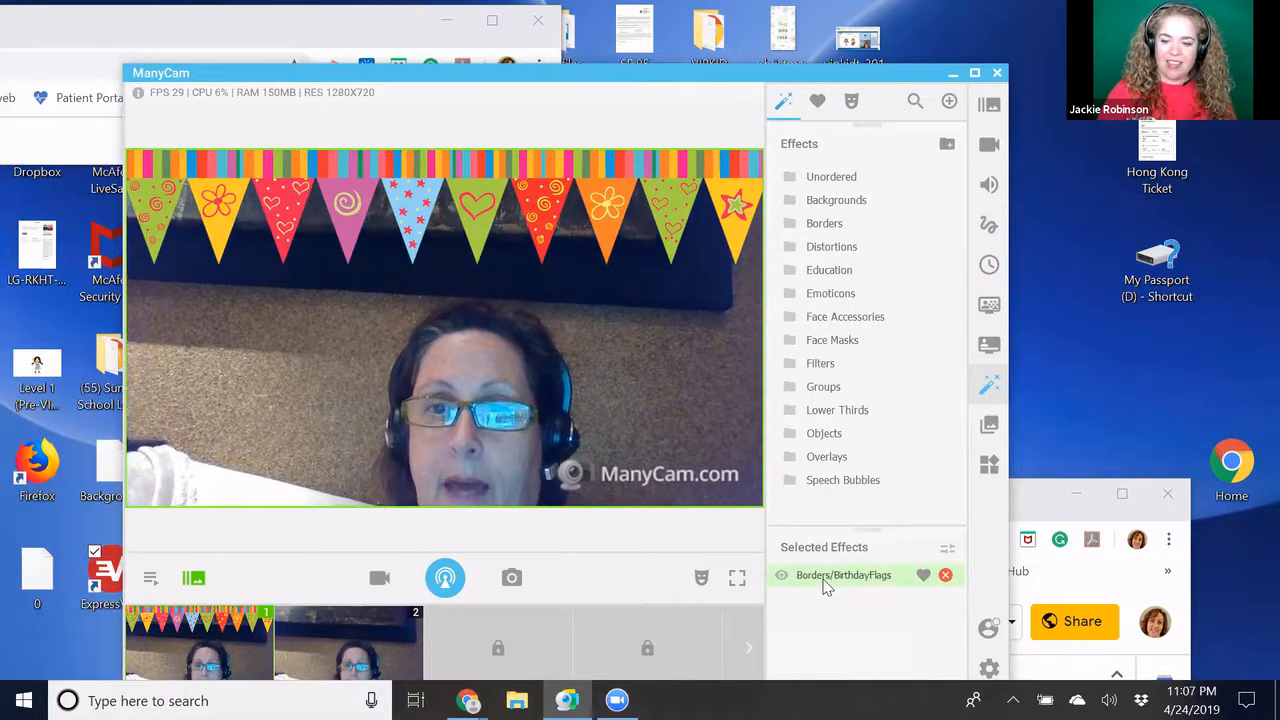
pyautogui.click(946, 576)
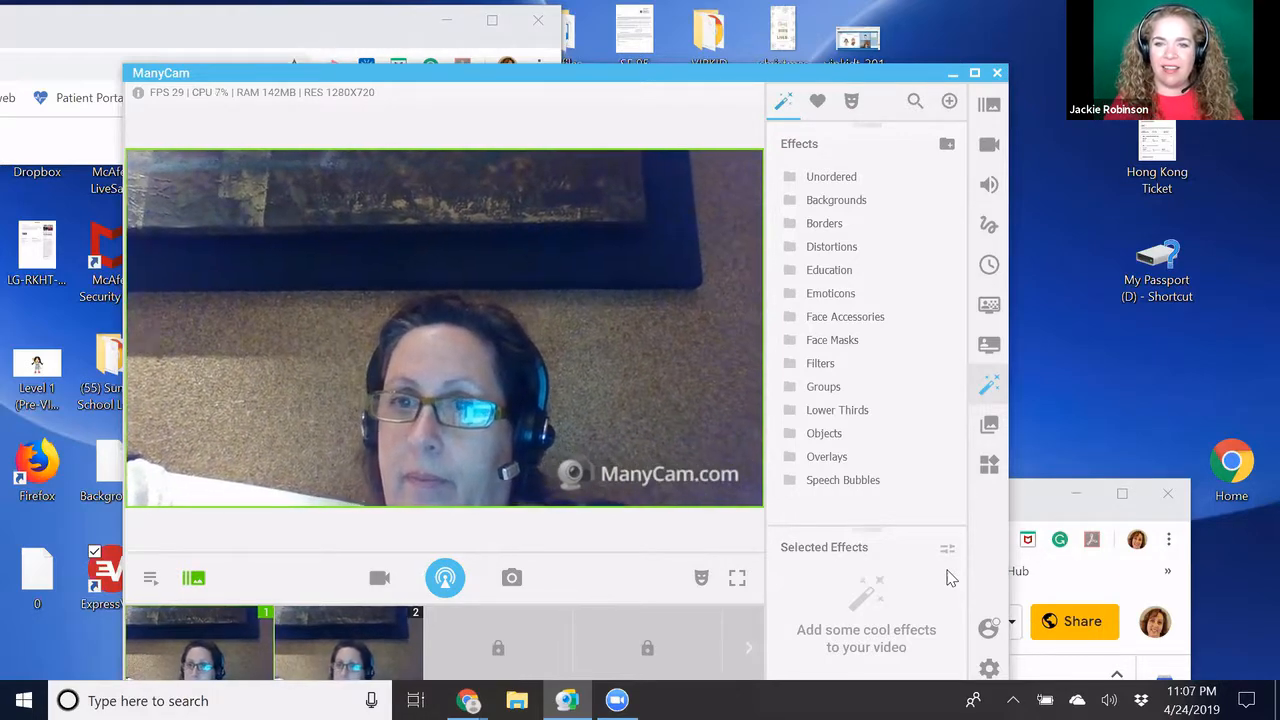
pyautogui.click(987, 392)
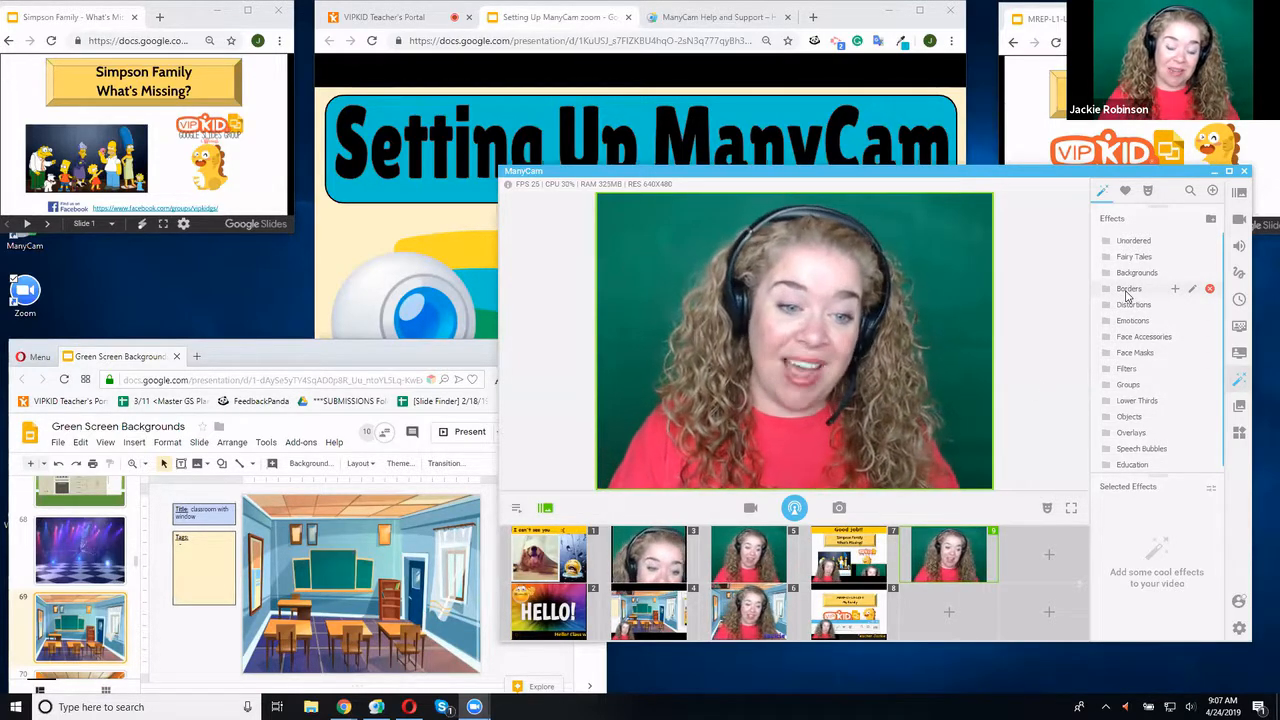
# Look into the Face Masks effects, try the Angelic Halo and 3 eyes face accessories on the live video, and remove them
pyautogui.click(1132, 352)
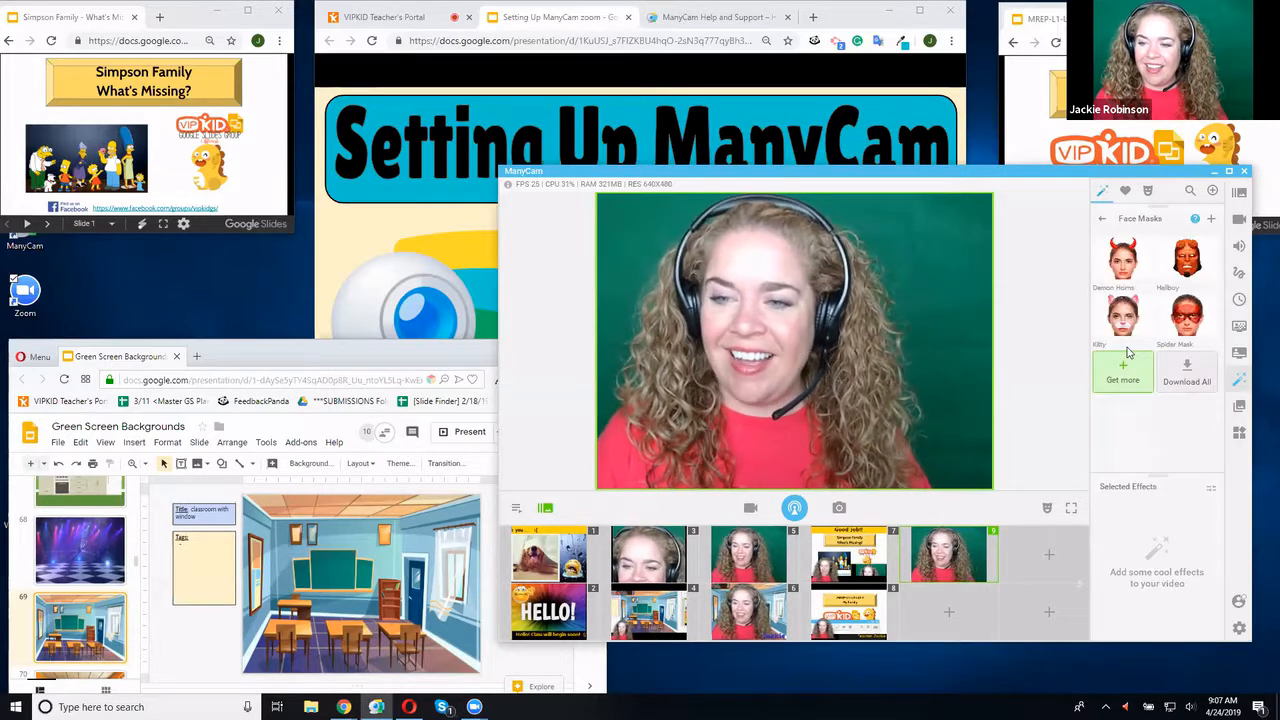
pyautogui.click(1102, 218)
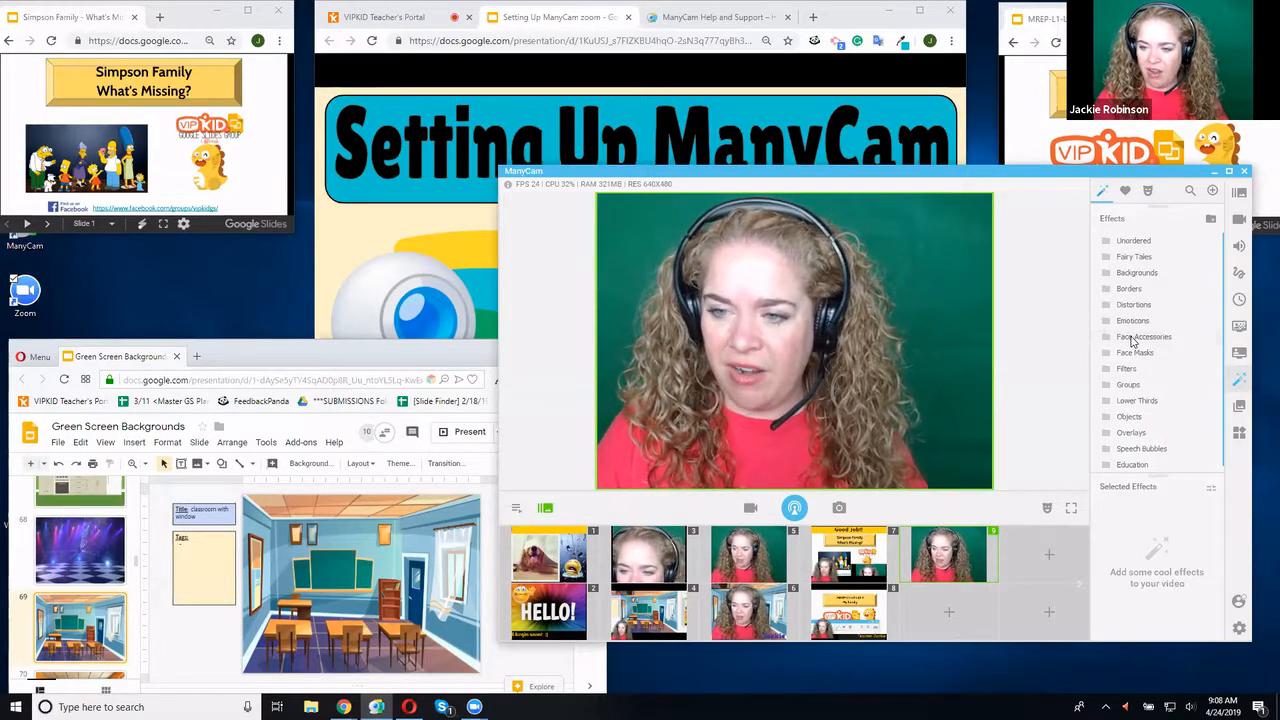
pyautogui.click(1133, 338)
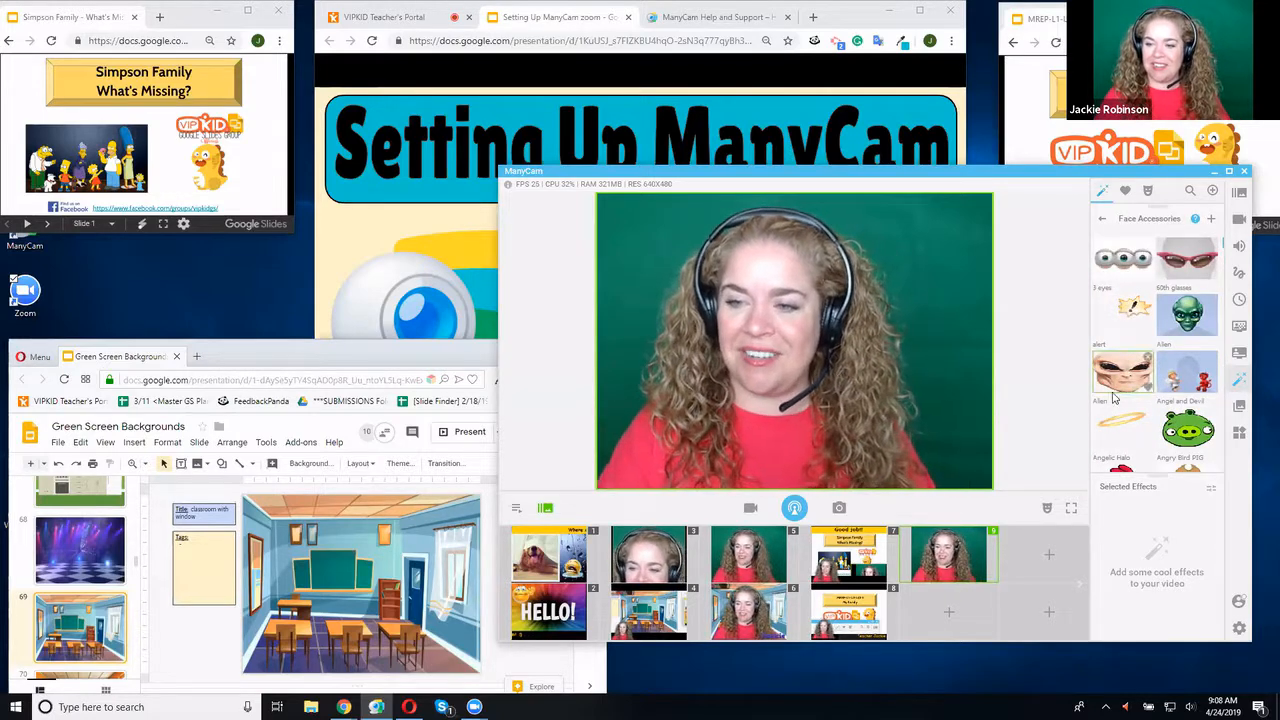
pyautogui.click(1121, 428)
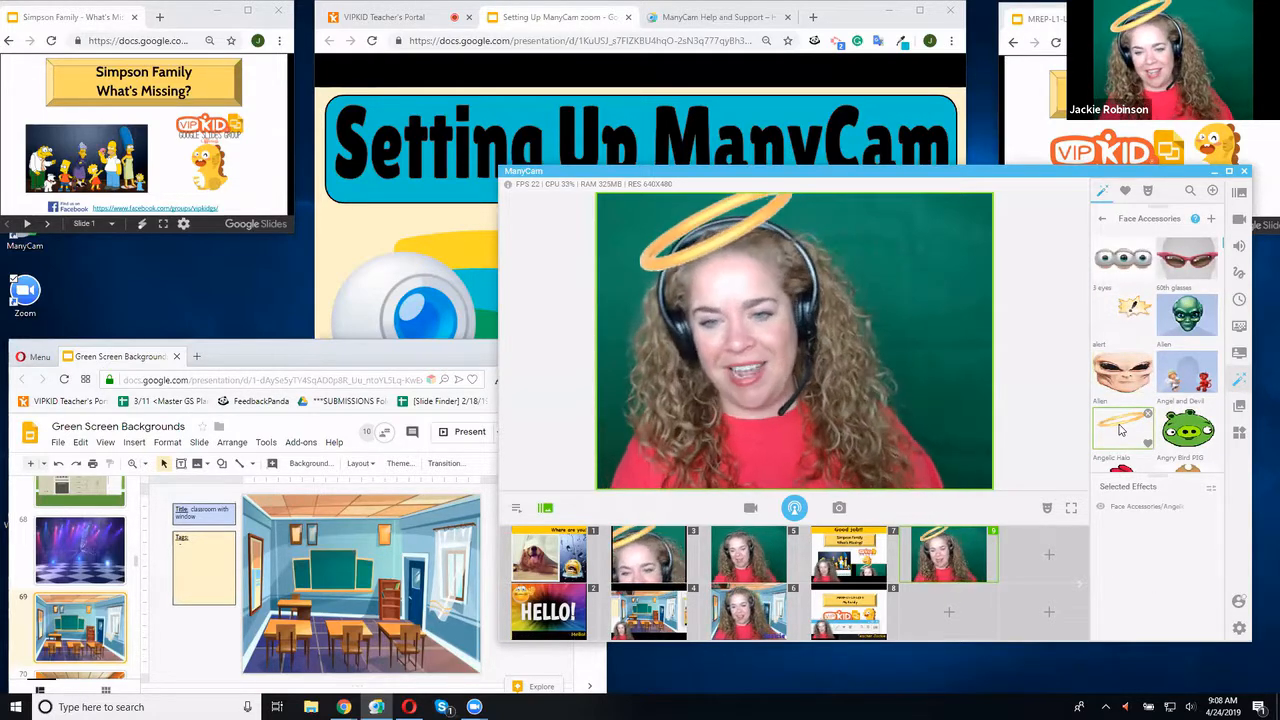
pyautogui.click(1120, 264)
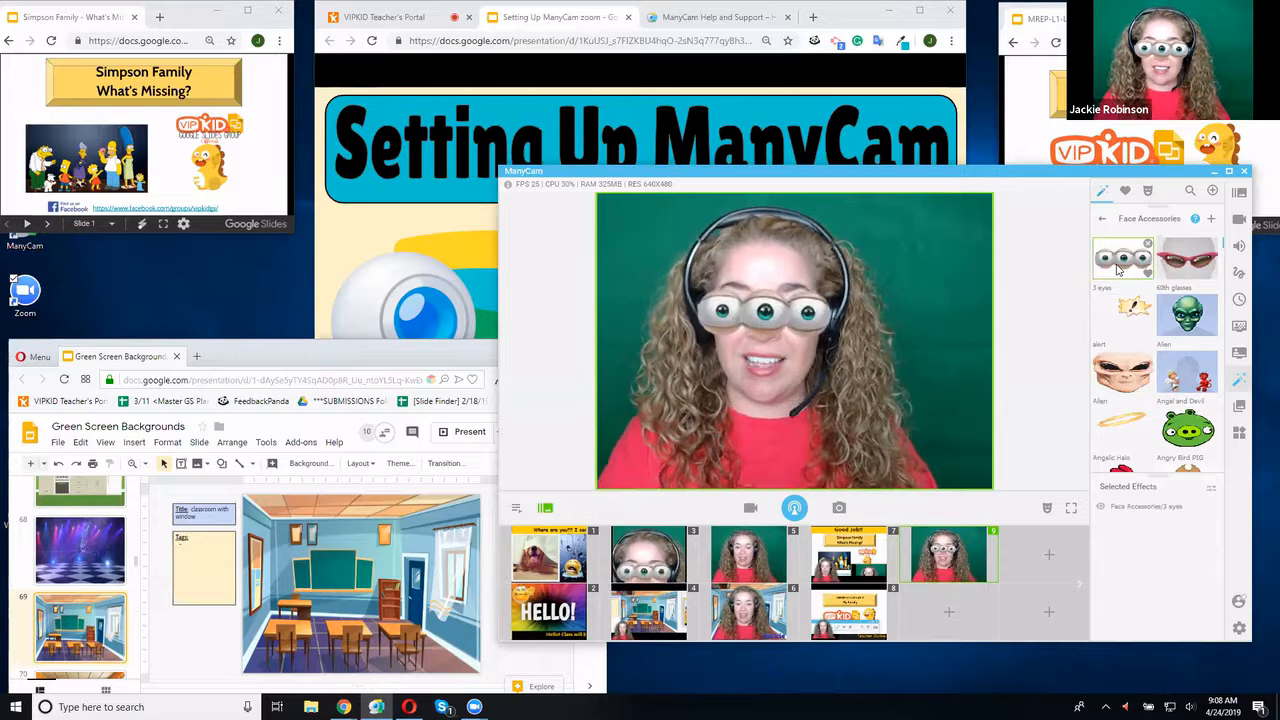
pyautogui.click(1147, 244)
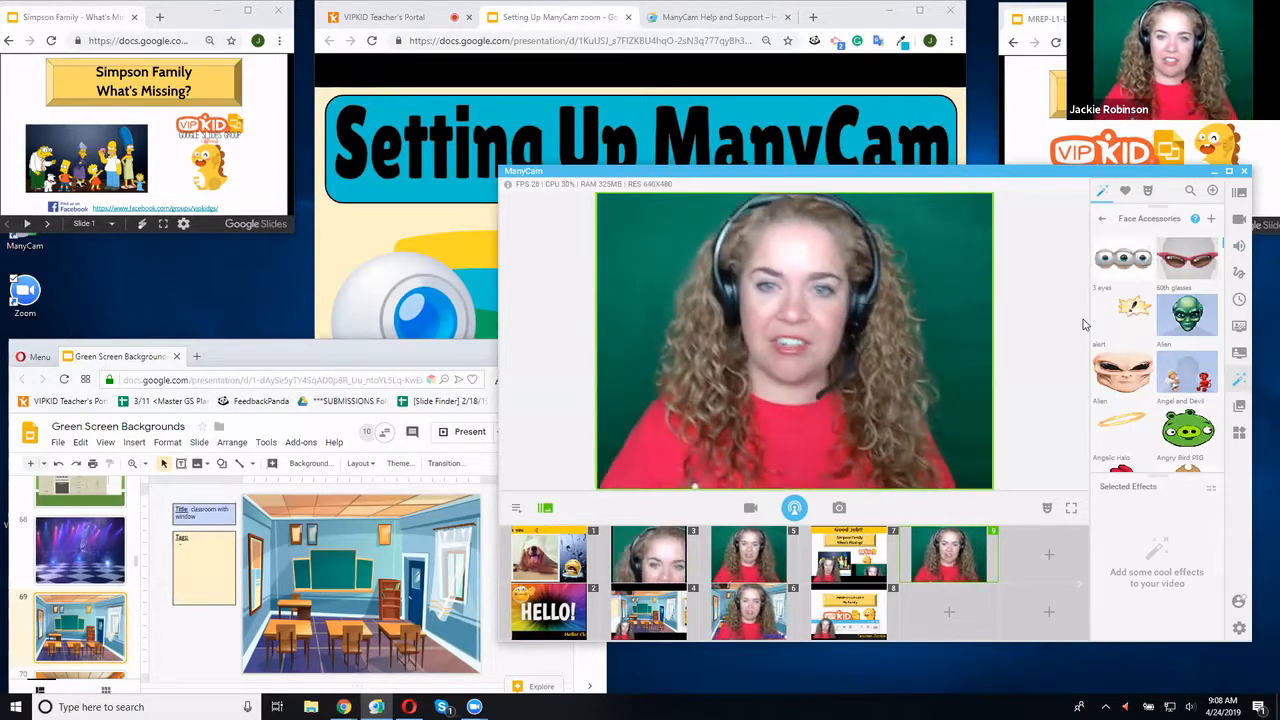
# Switch to the ManyCam help page in Chrome and load the main site at manycam.com
pyautogui.click(731, 20)
pyautogui.click(731, 18)
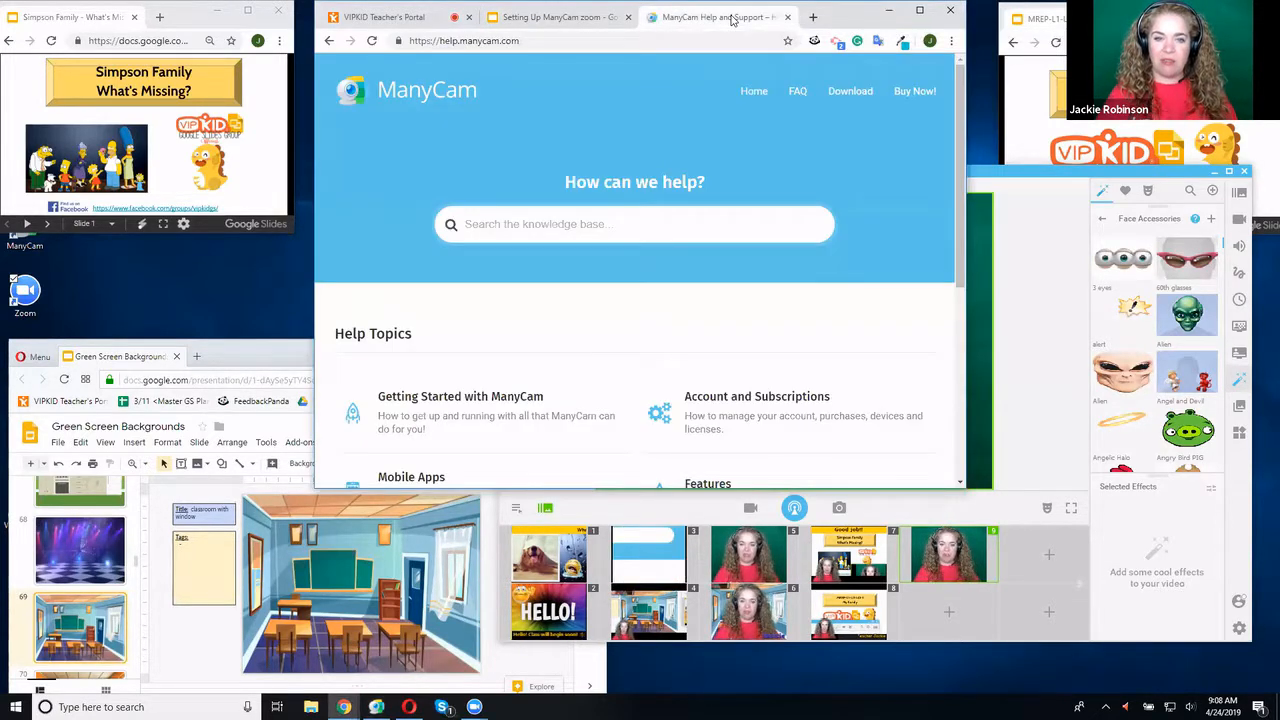
pyautogui.click(352, 92)
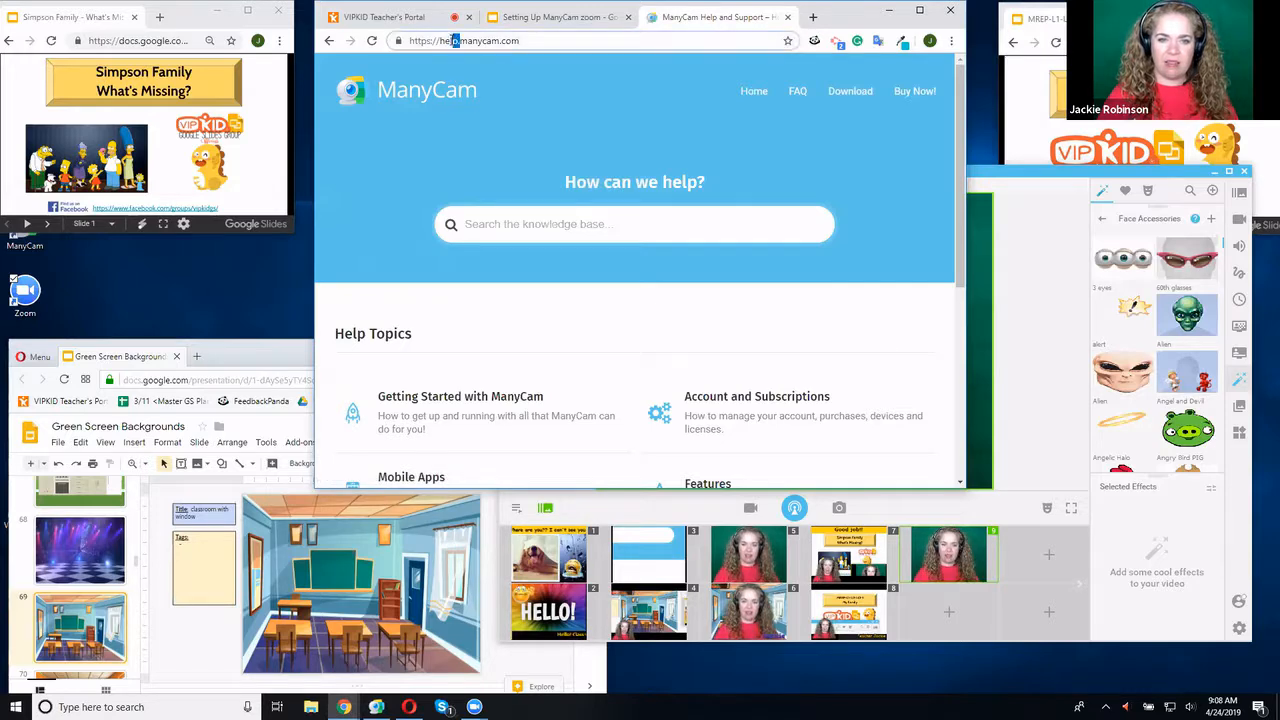
pyautogui.press('BackSpace')
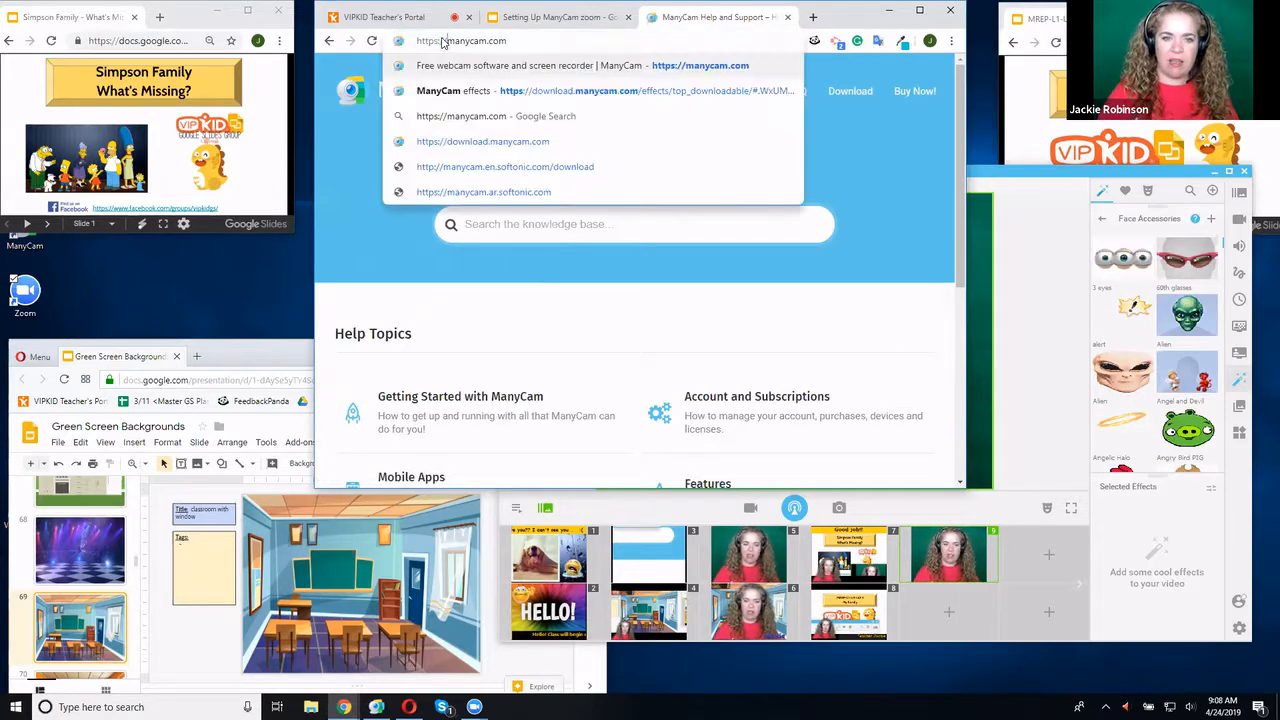
pyautogui.press('Return')
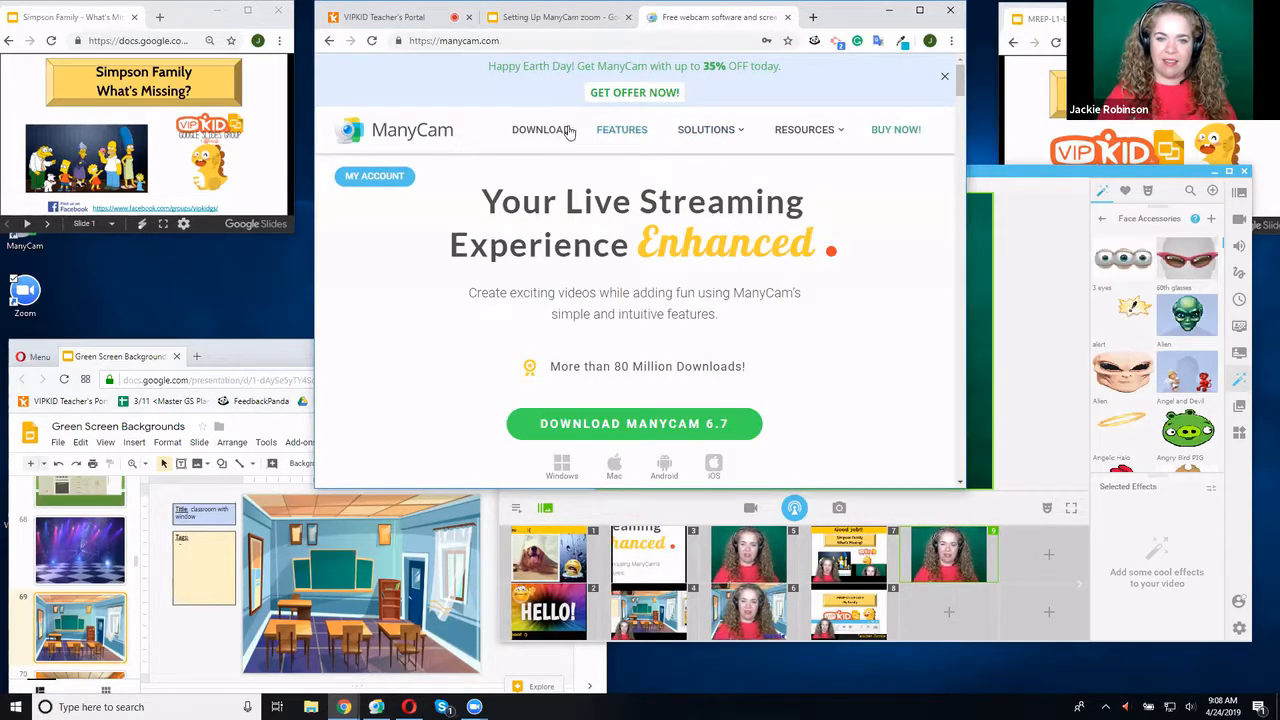
# Open the Effects page among the ManyCam website's resources
pyautogui.click(615, 131)
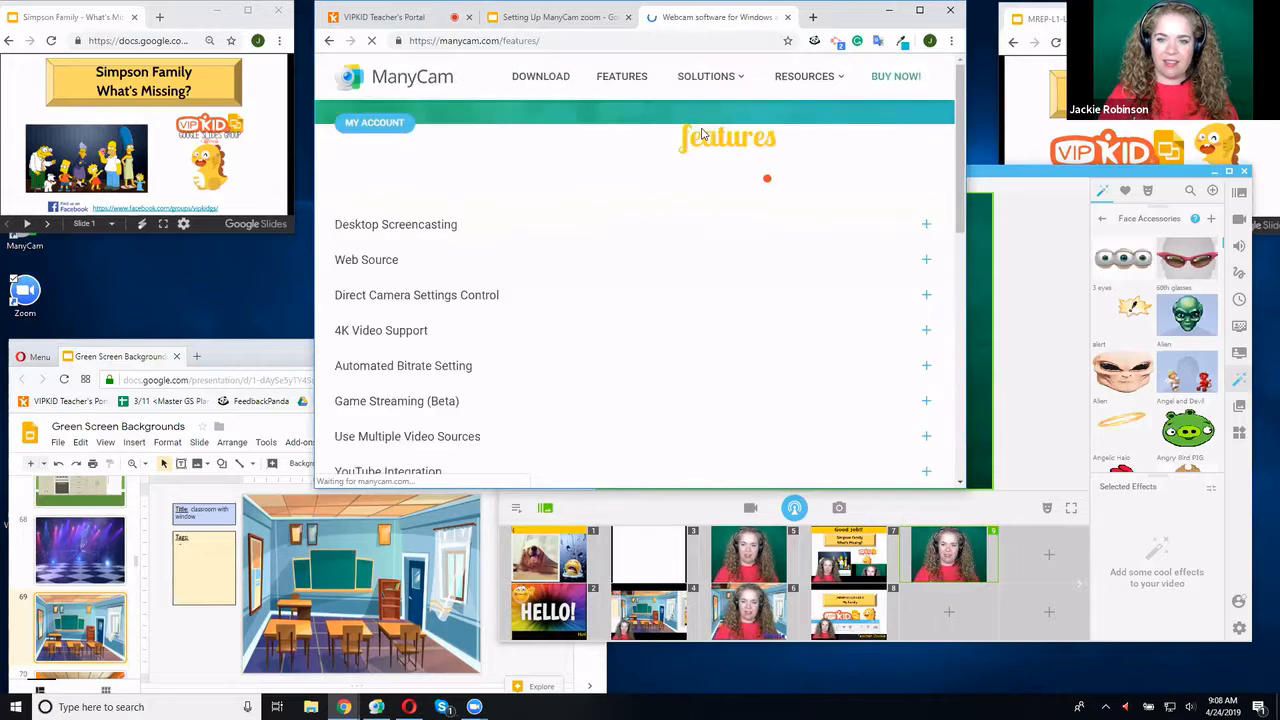
pyautogui.click(807, 132)
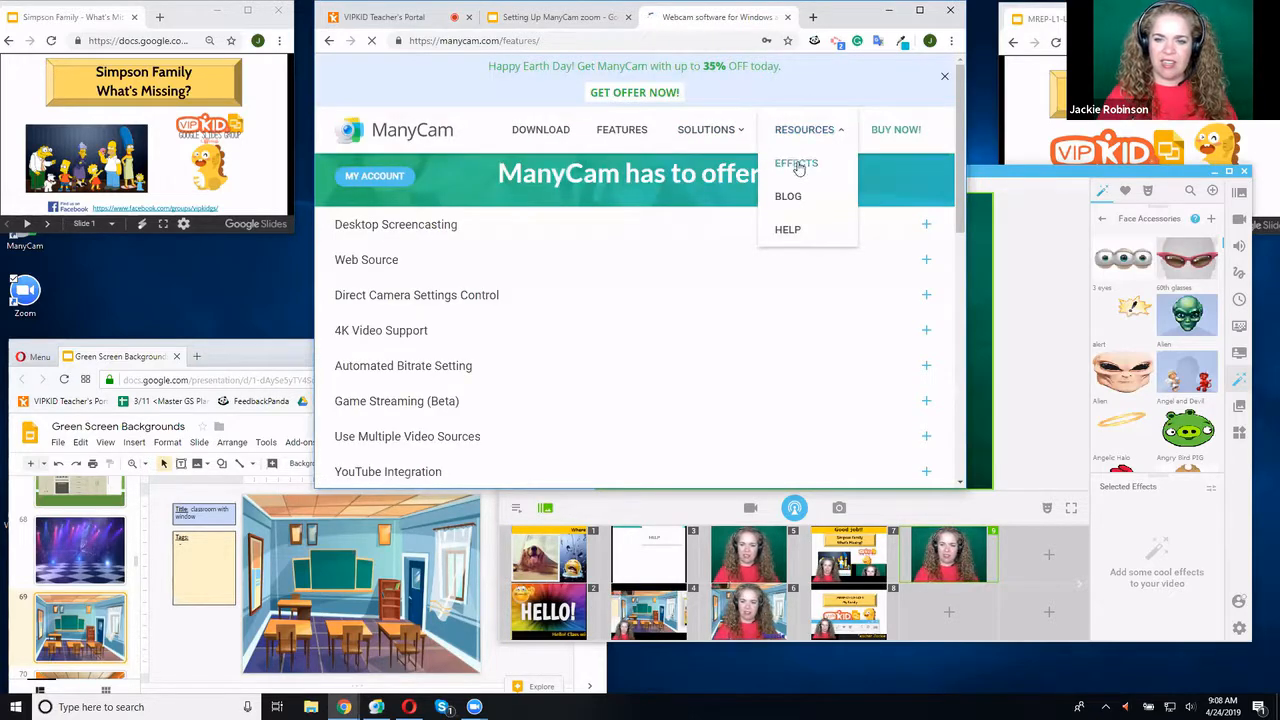
pyautogui.click(797, 165)
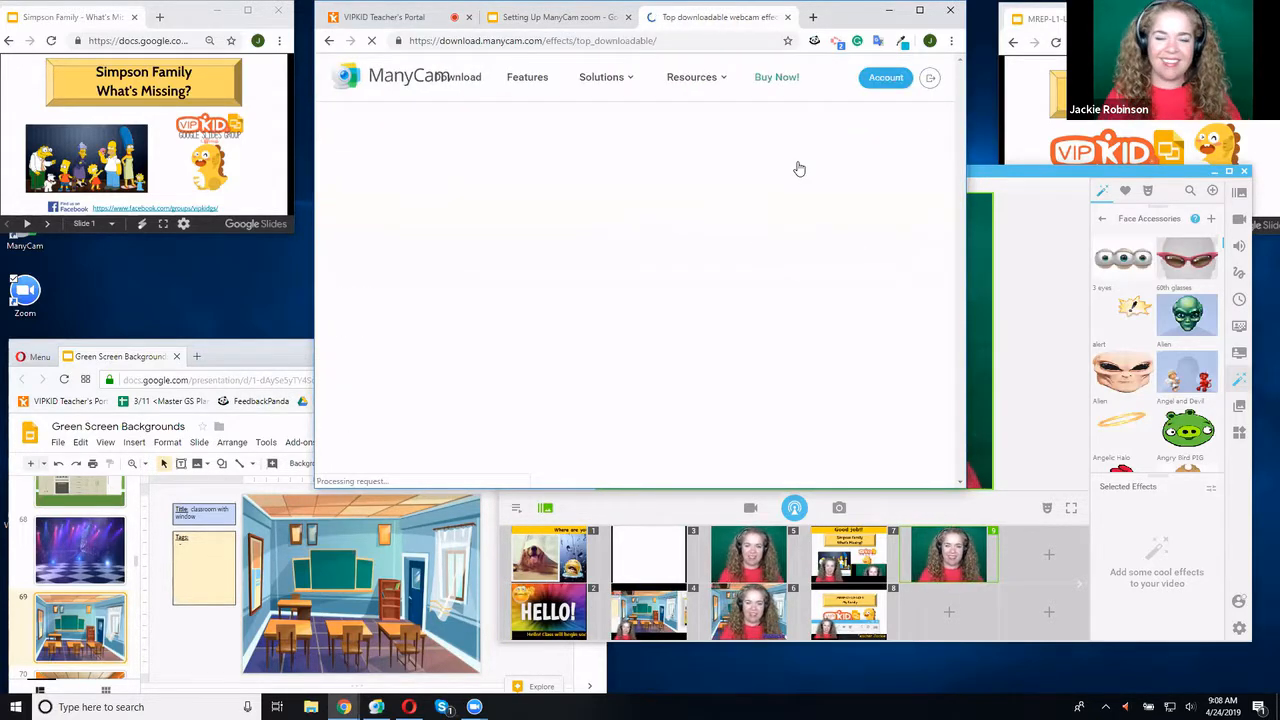
# Open the full list of recently added effects and browse the downloadable effects in the catalog
pyautogui.scroll(-3, 799, 168)
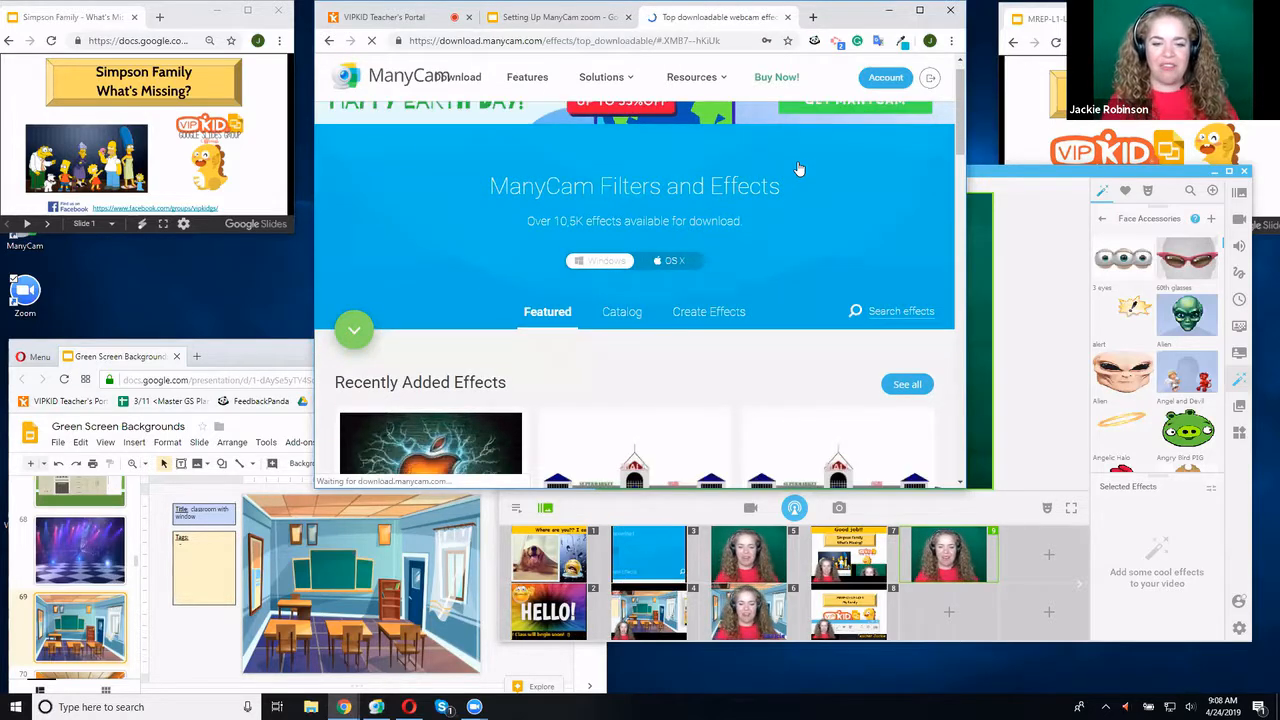
pyautogui.scroll(-1, 799, 168)
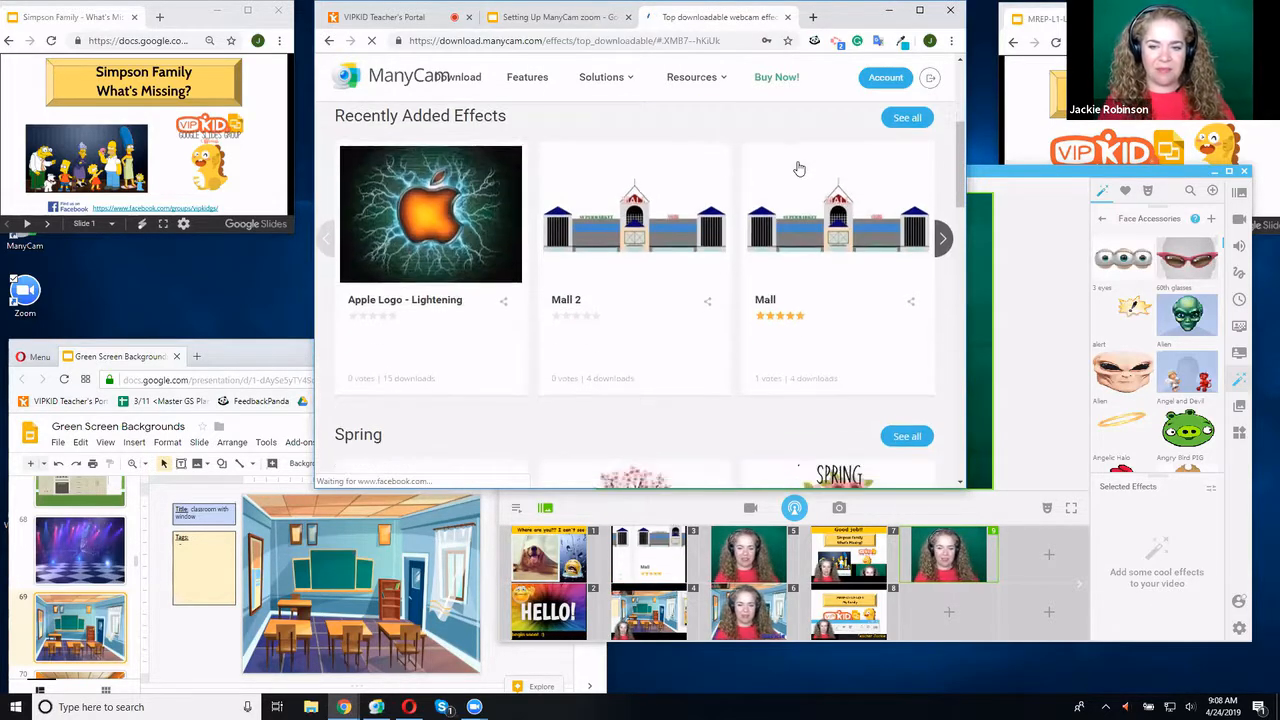
pyautogui.click(905, 119)
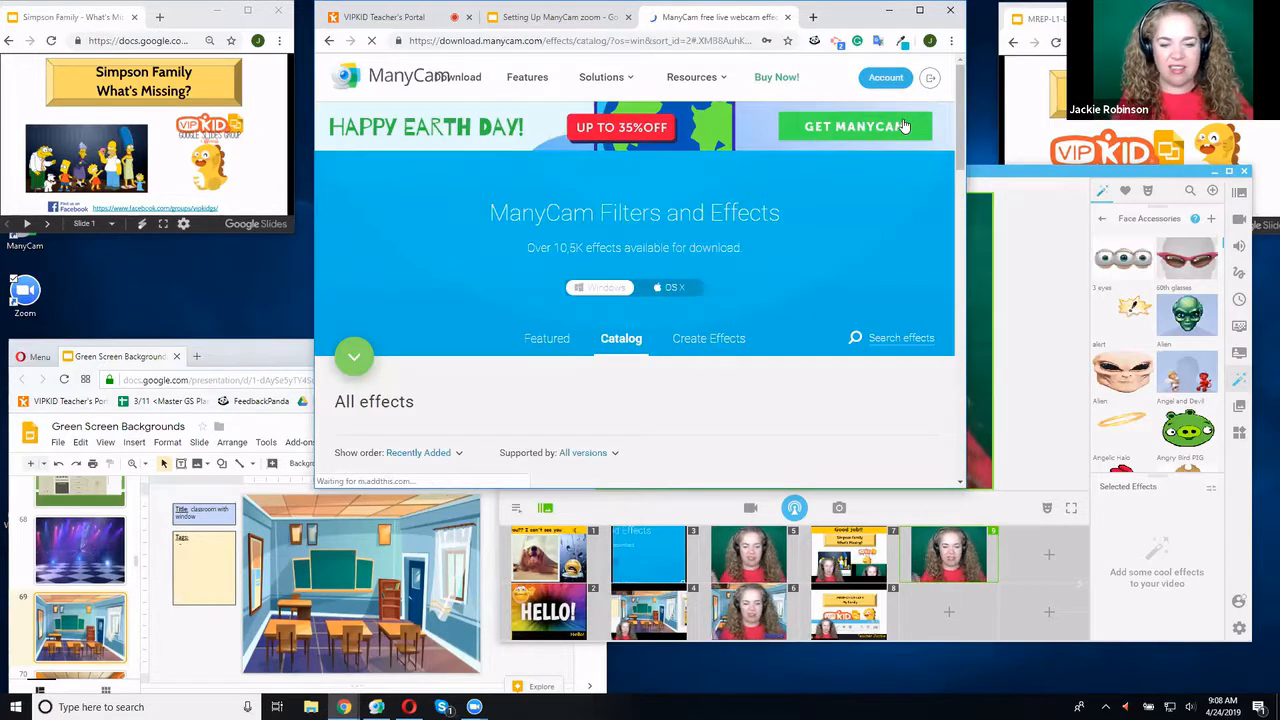
pyautogui.scroll(-1, 905, 126)
pyautogui.scroll(-6, 905, 126)
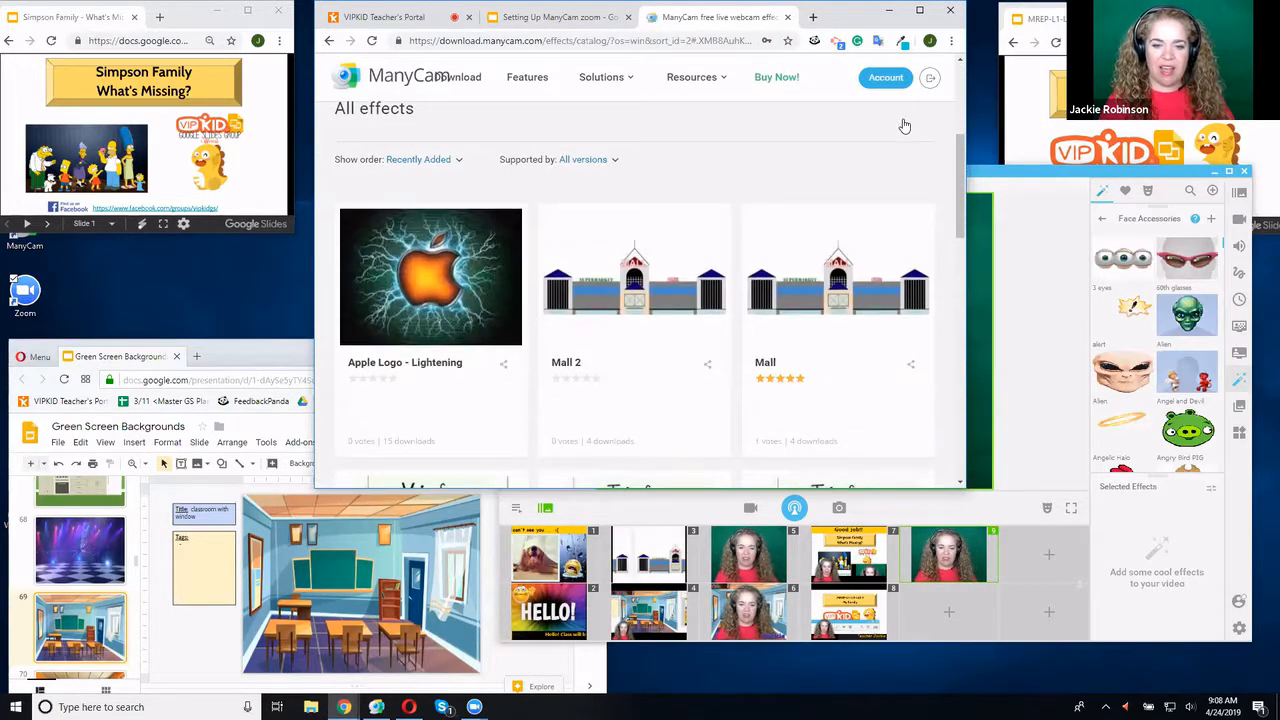
# Look further through the recently added effects in the ManyCam website catalog, past the word cards to the hairstyles
pyautogui.scroll(-10, 905, 126)
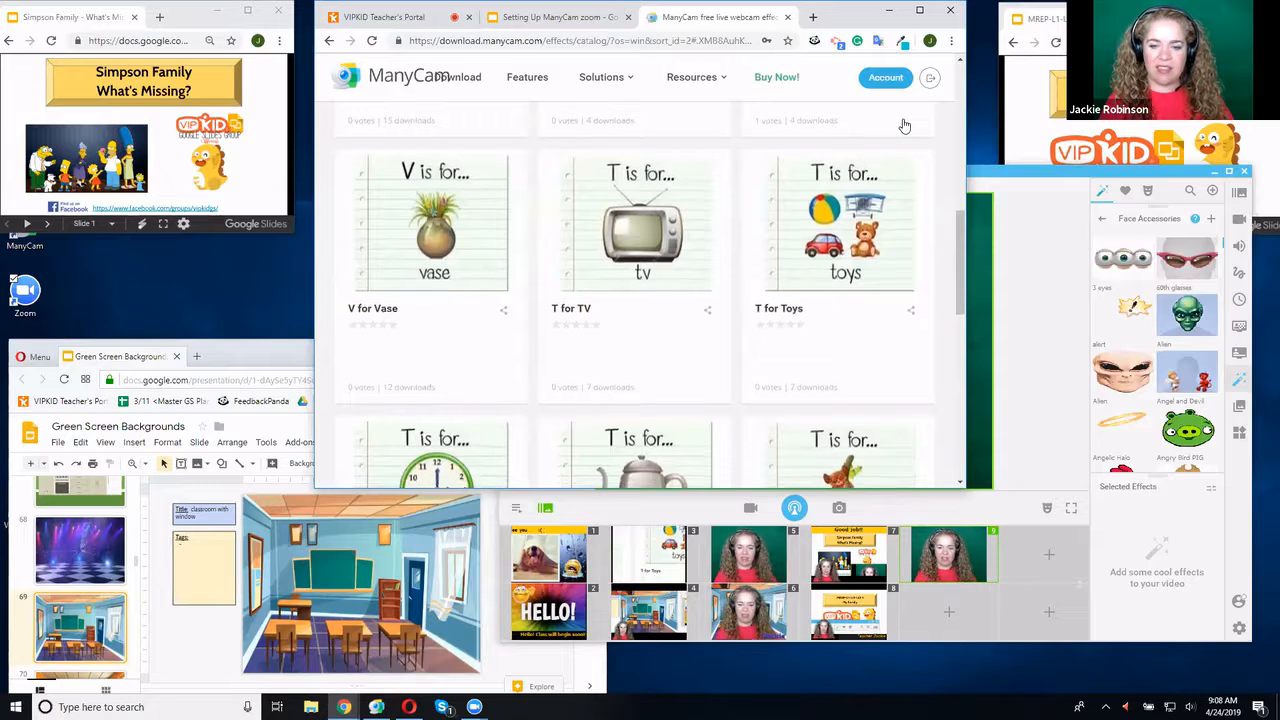
pyautogui.scroll(-3, 905, 126)
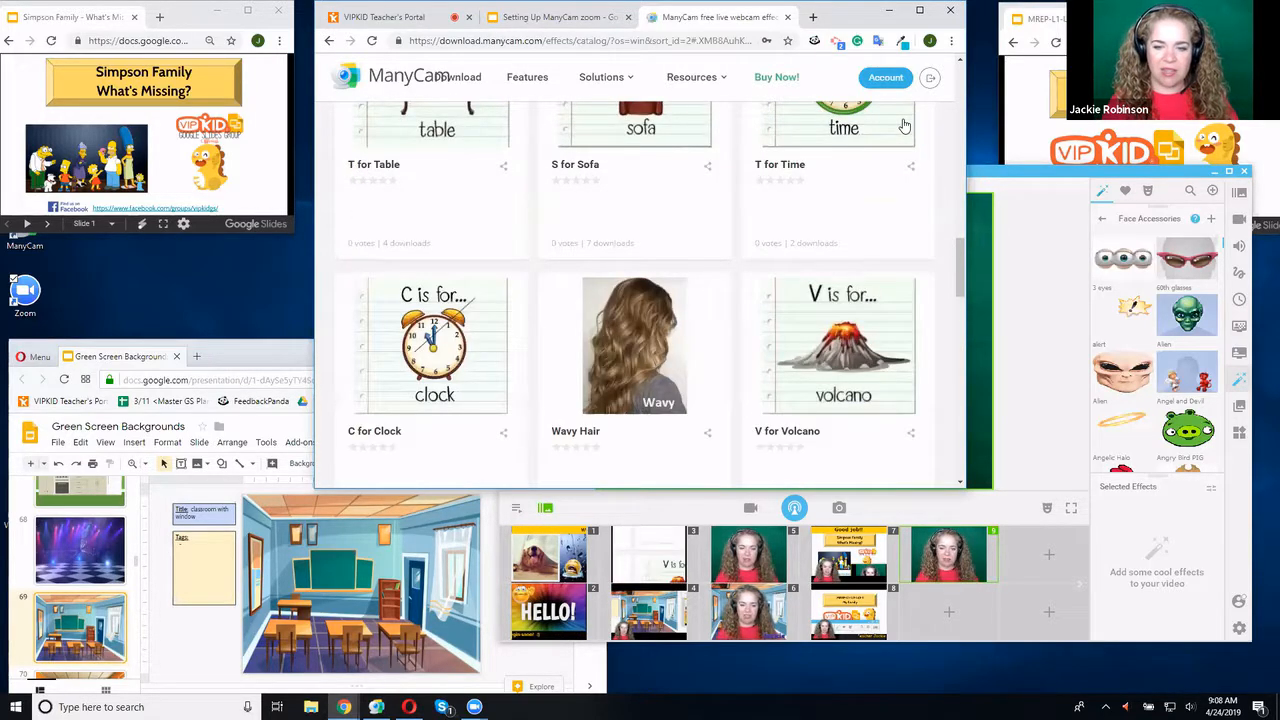
pyautogui.scroll(-5, 905, 126)
pyautogui.scroll(-2, 905, 126)
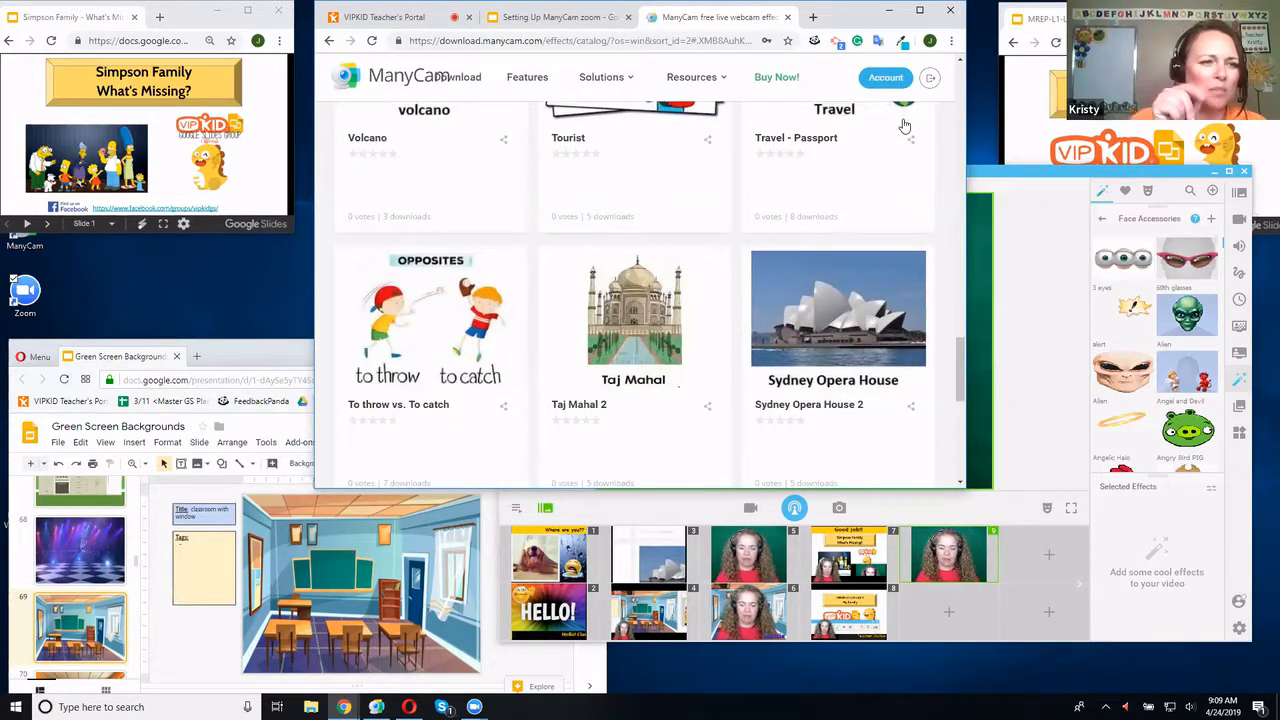
pyautogui.scroll(-10, 905, 126)
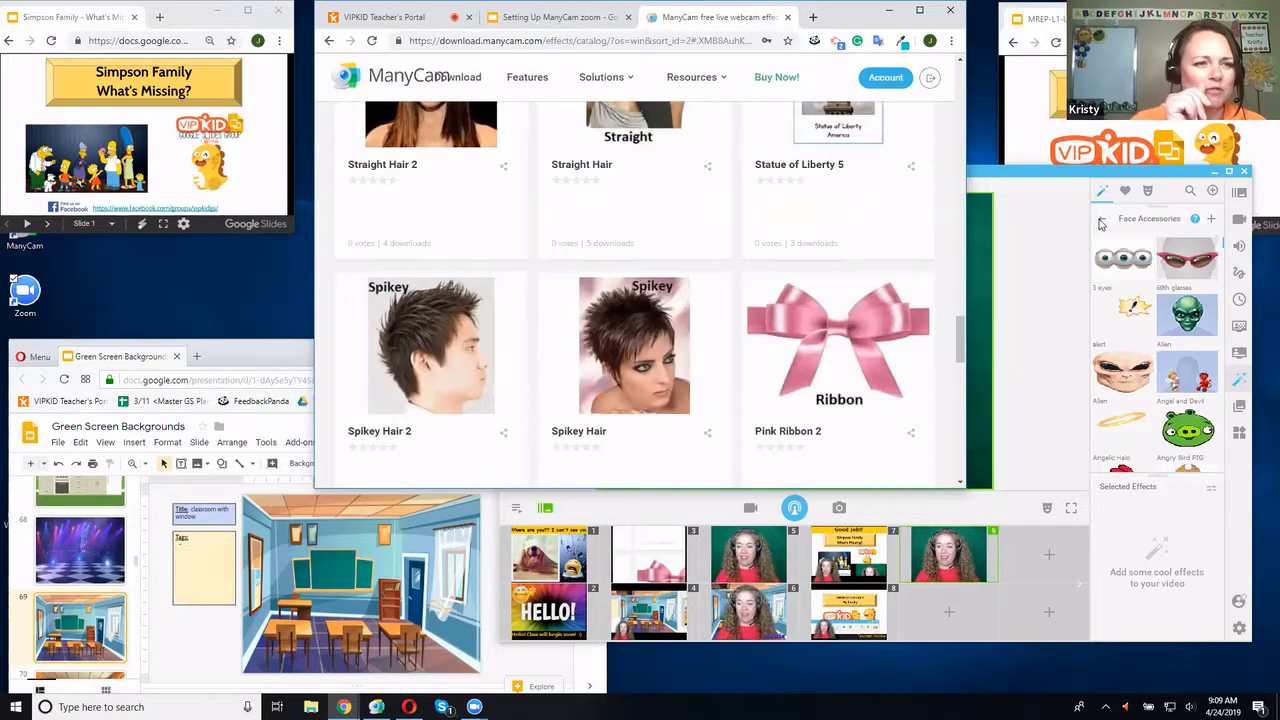
# Switch to ManyCam, go back to the effect categories and look into Face Masks
pyautogui.click(1100, 222)
pyautogui.click(1100, 222)
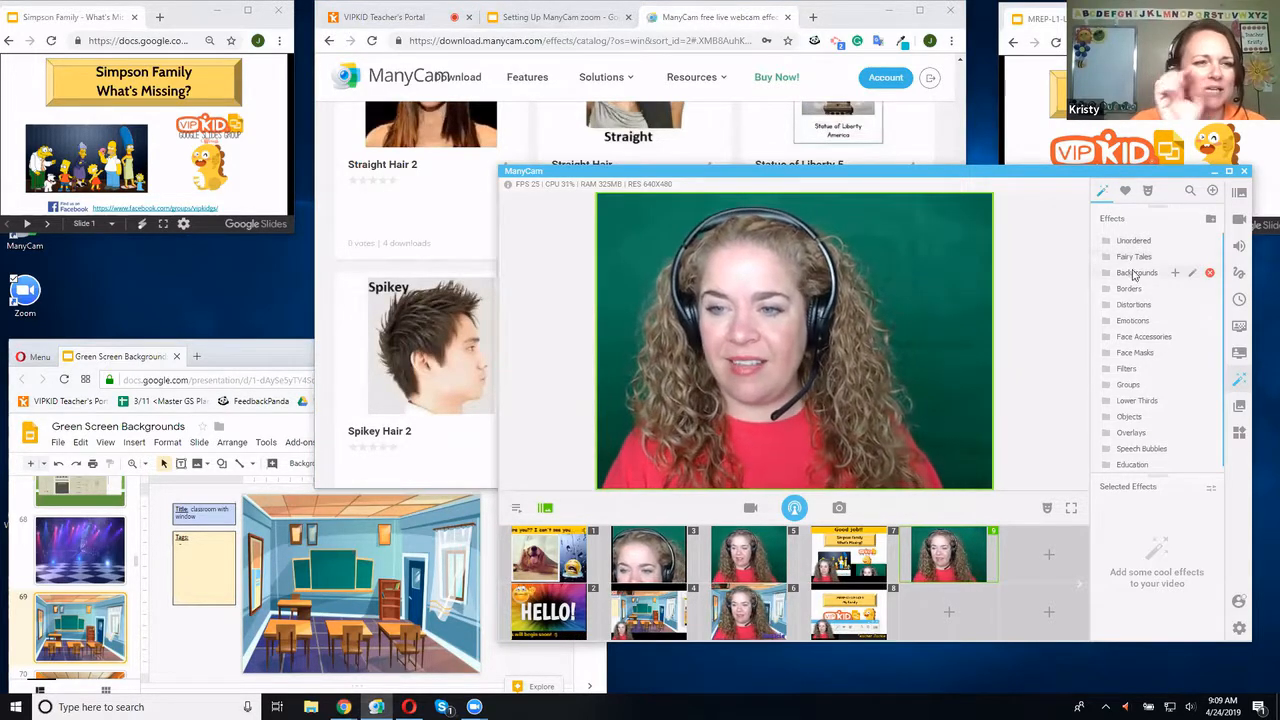
pyautogui.click(1130, 352)
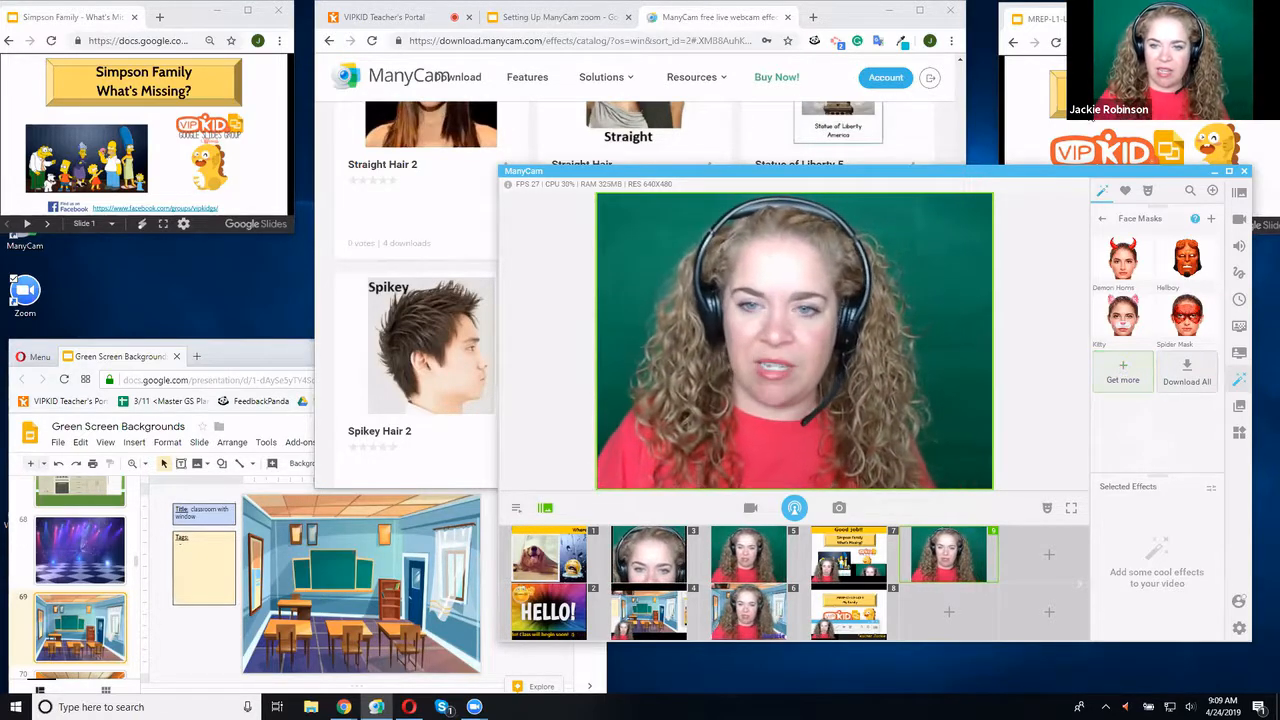
# Switch back to the effects catalog in Chrome, find the Cat Hat effect and download it
pyautogui.click(949, 128)
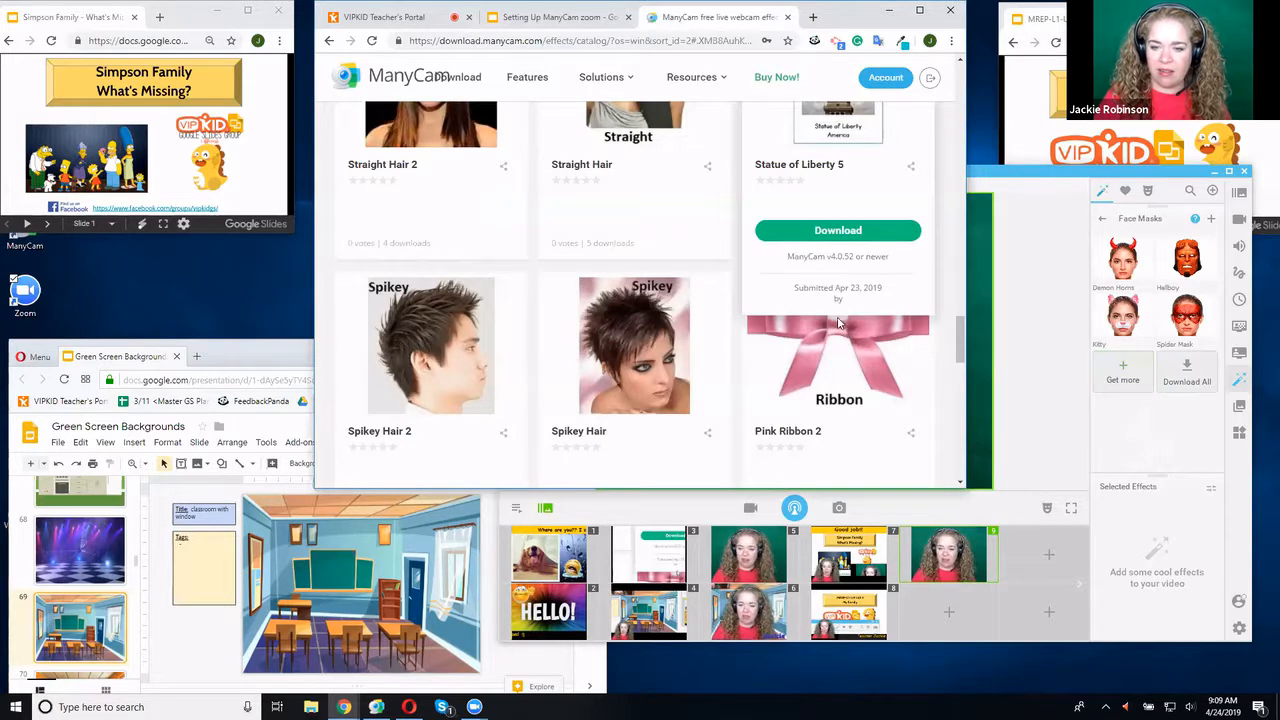
pyautogui.scroll(-4, 935, 305)
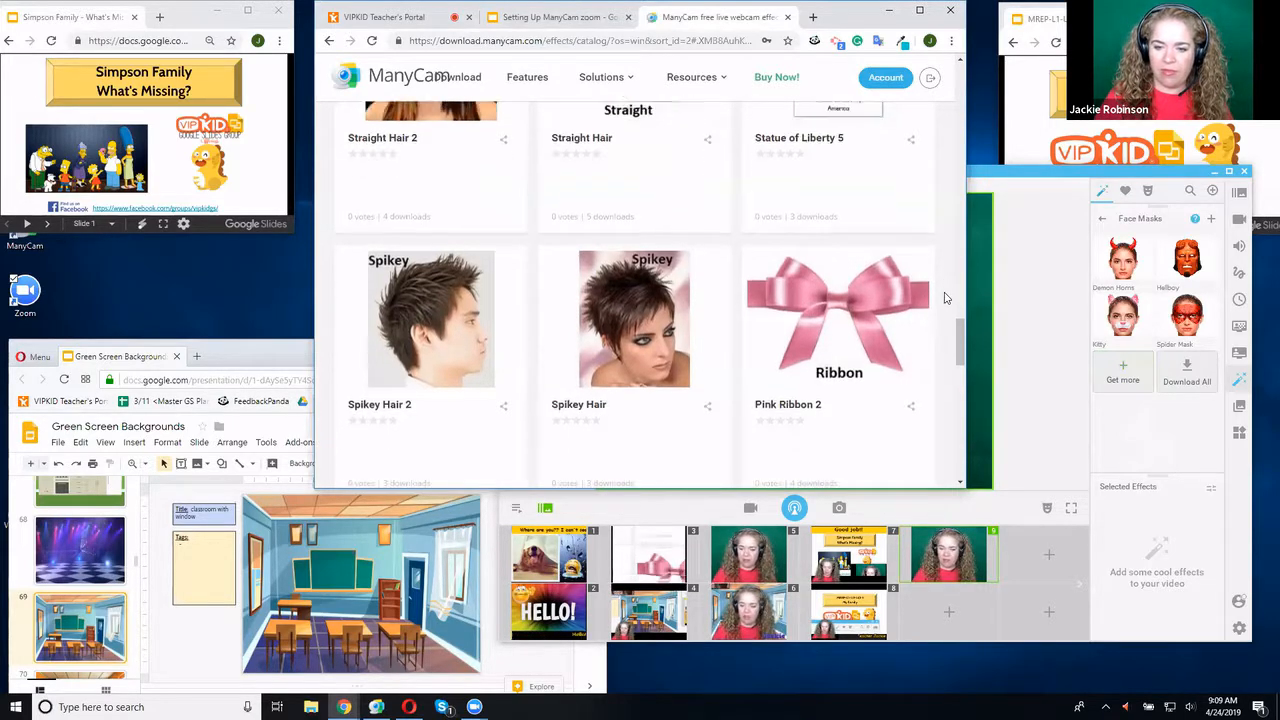
pyautogui.scroll(-4, 945, 298)
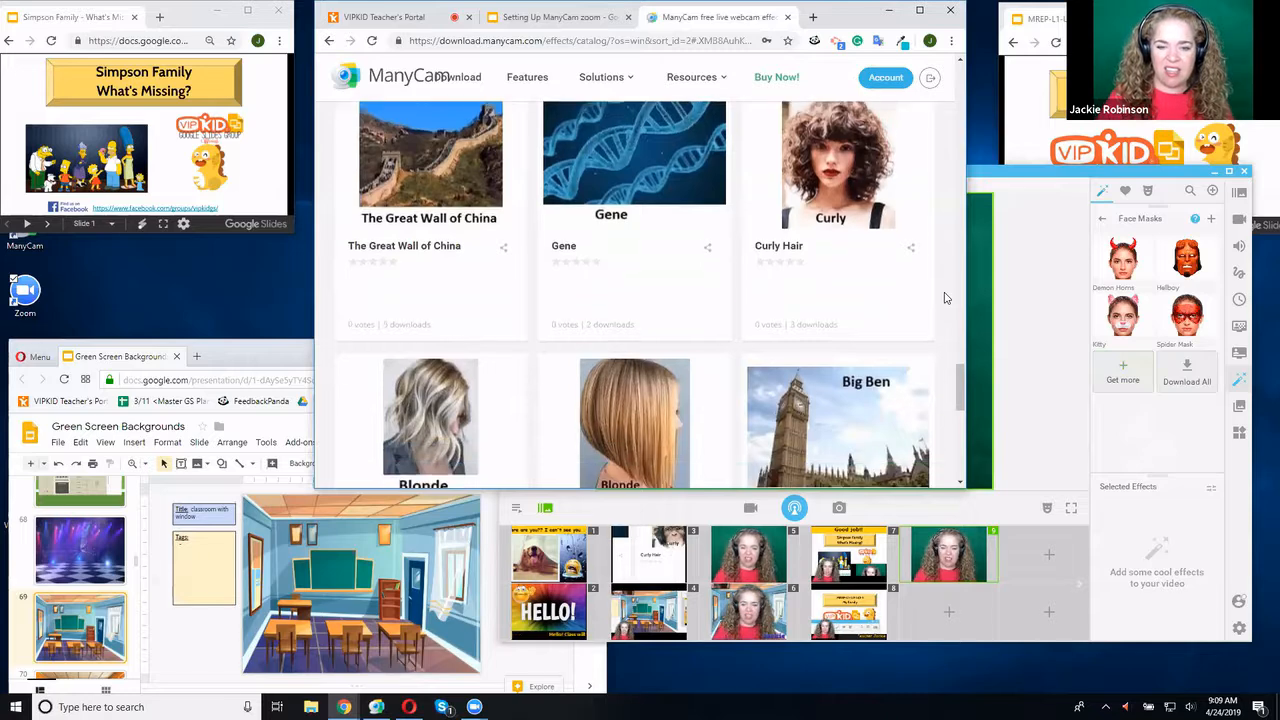
pyautogui.scroll(-3, 945, 298)
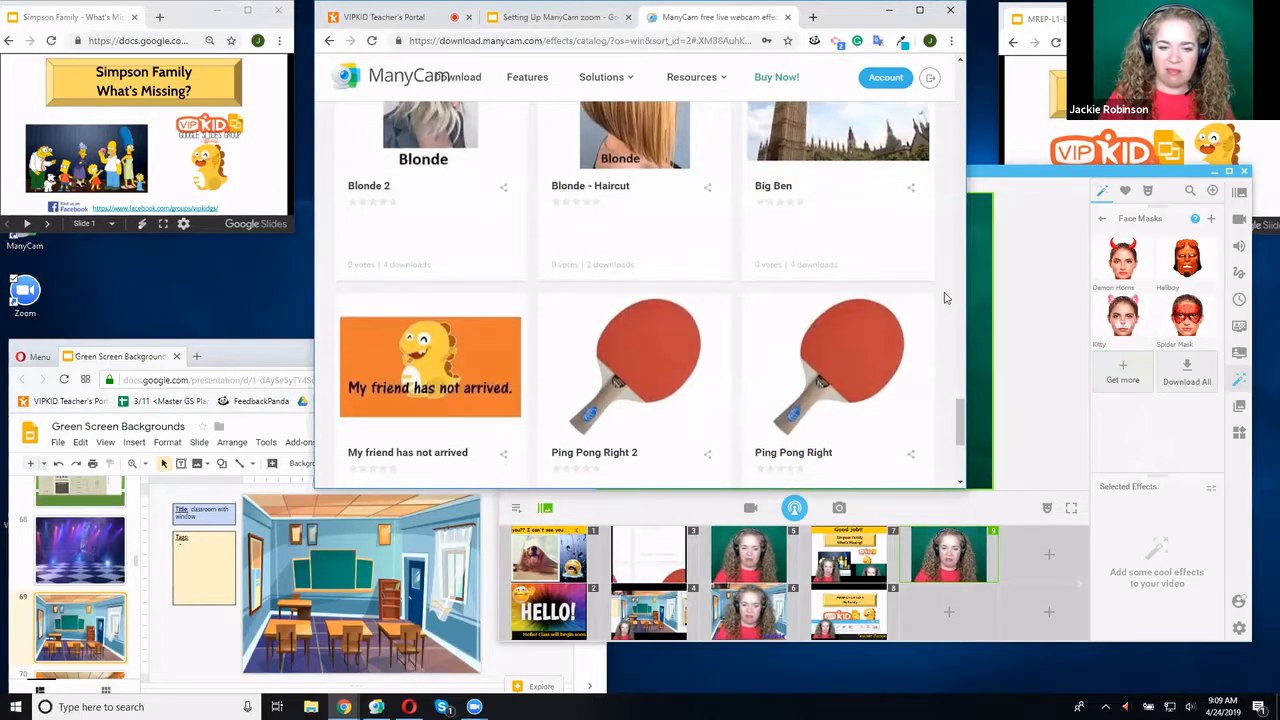
pyautogui.scroll(-3, 945, 298)
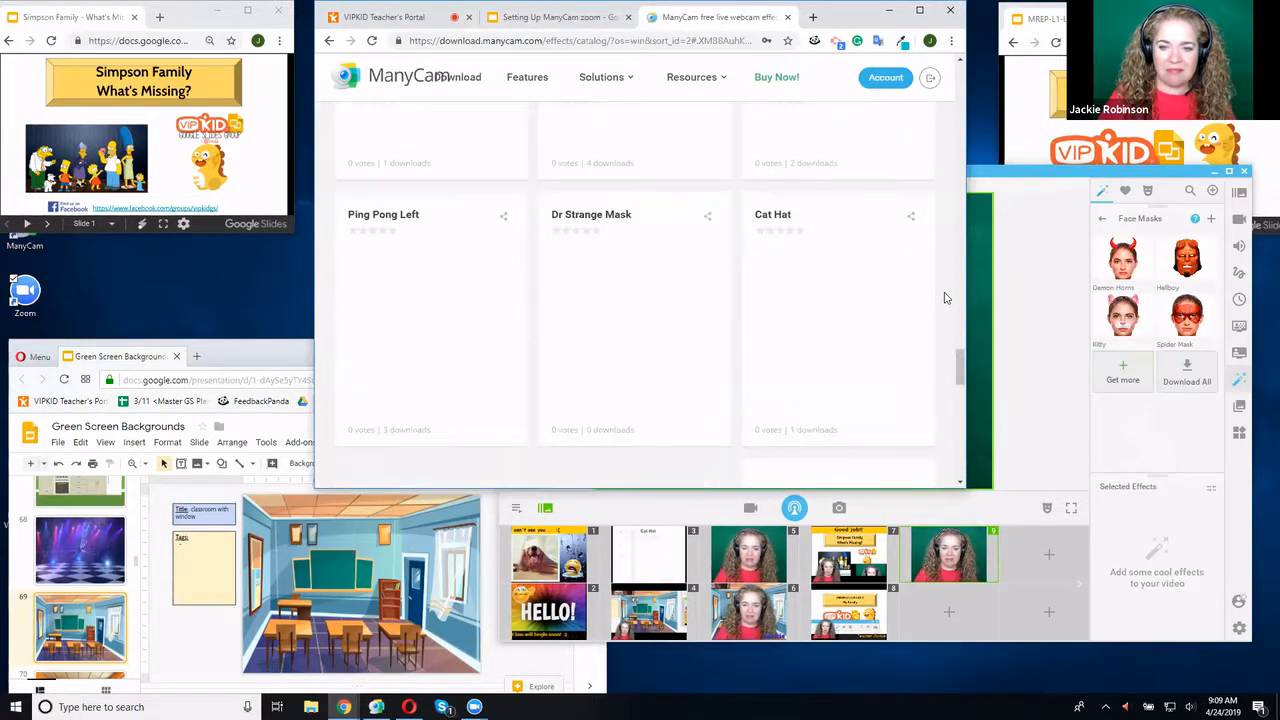
pyautogui.scroll(-1, 945, 298)
pyautogui.moveTo(863, 258)
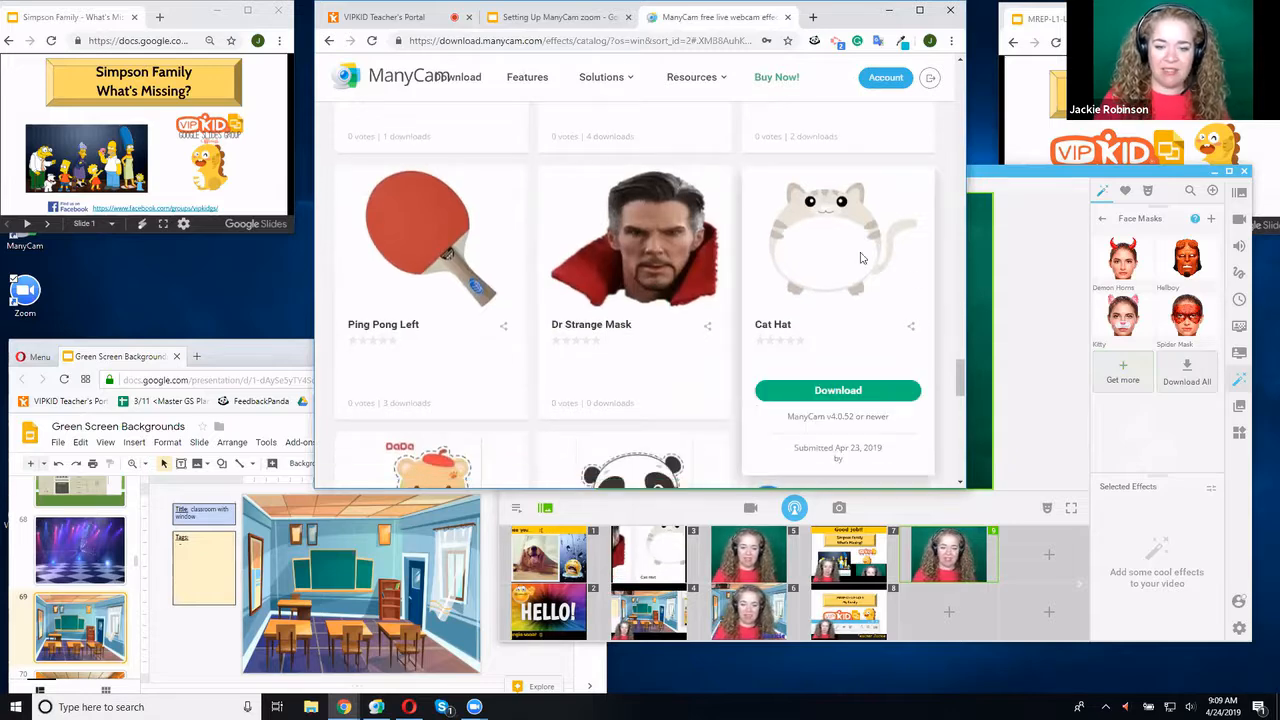
pyautogui.click(836, 394)
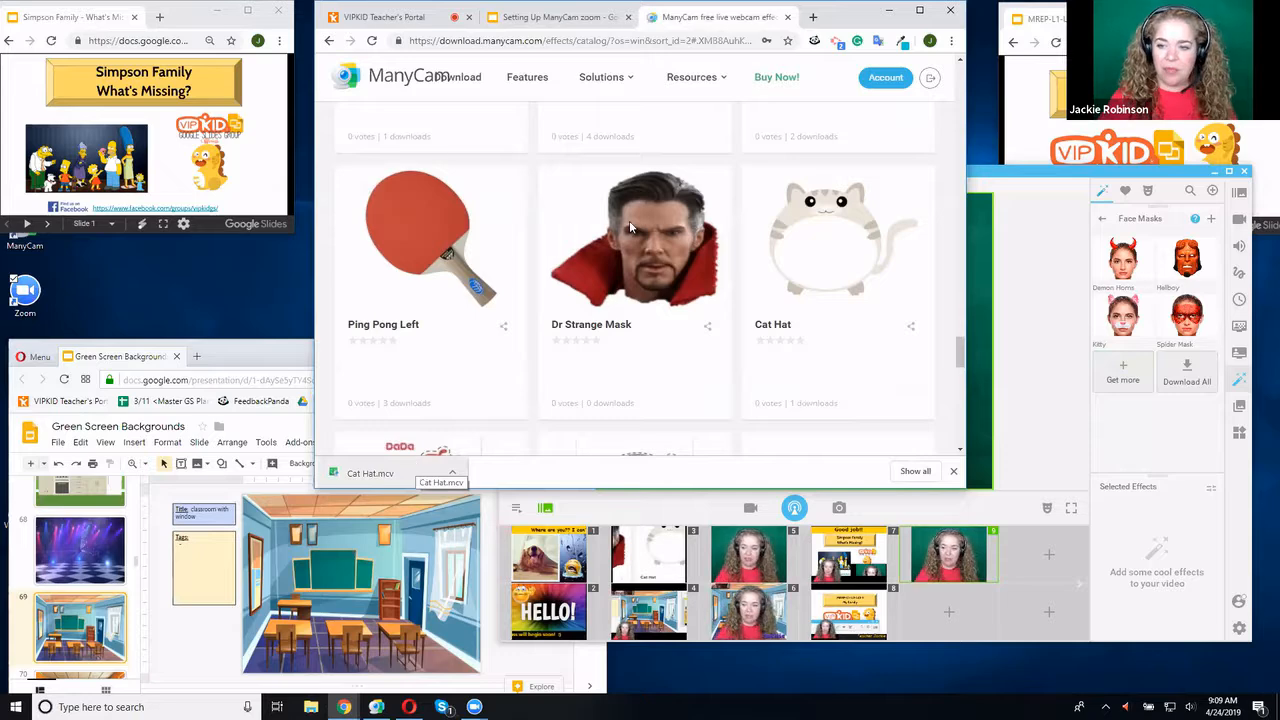
# Switch to ManyCam and add the downloaded Cat Hat file from the Downloads folder as a new effect
pyautogui.click(1048, 273)
pyautogui.click(1103, 220)
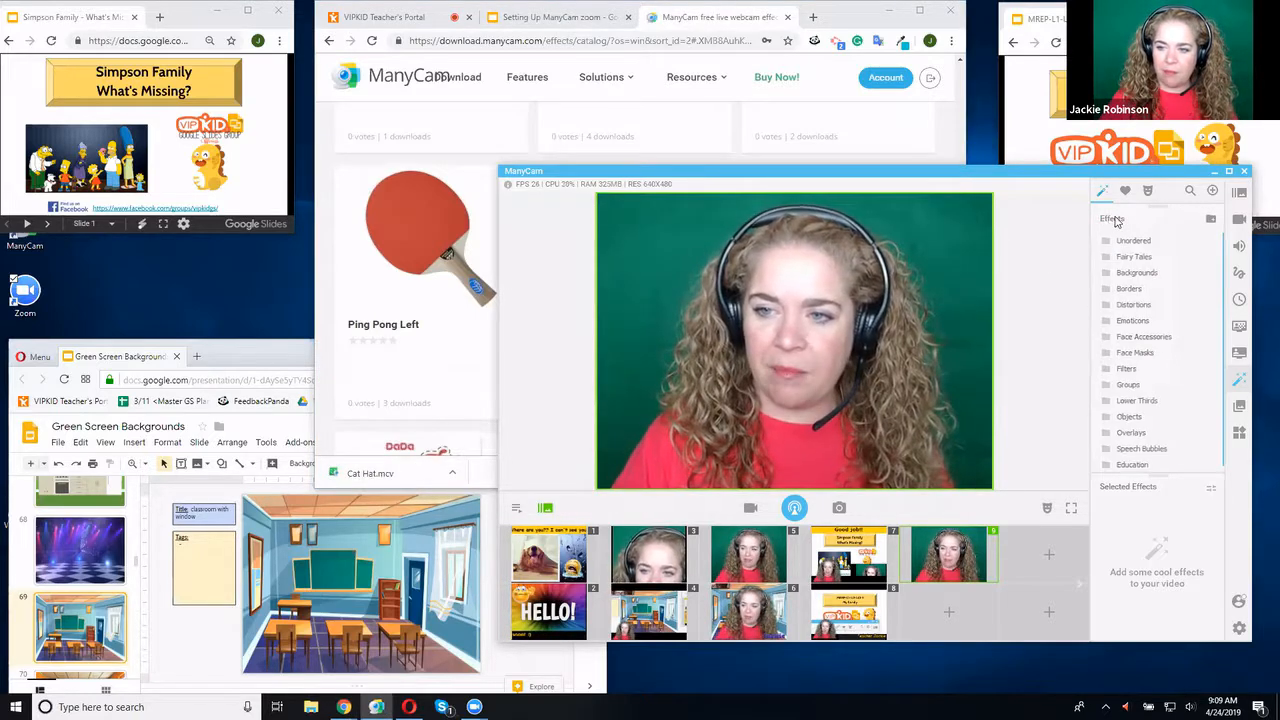
pyautogui.click(1211, 192)
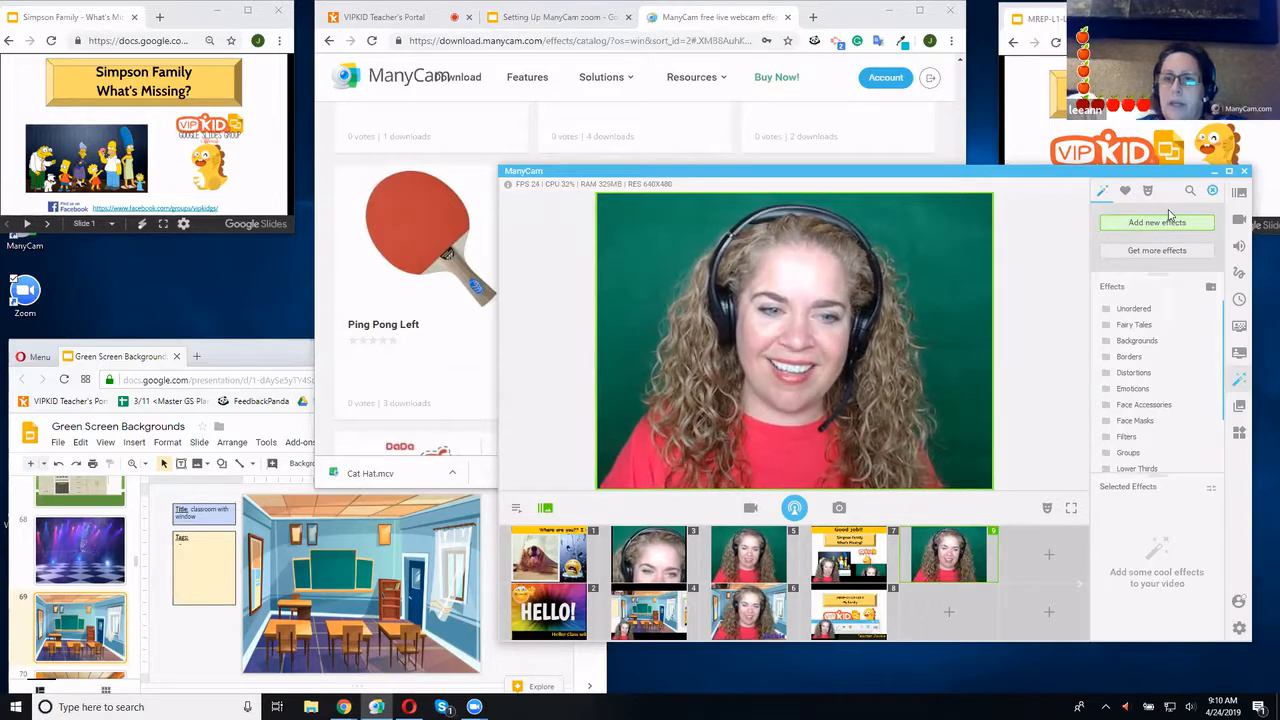
pyautogui.click(1160, 222)
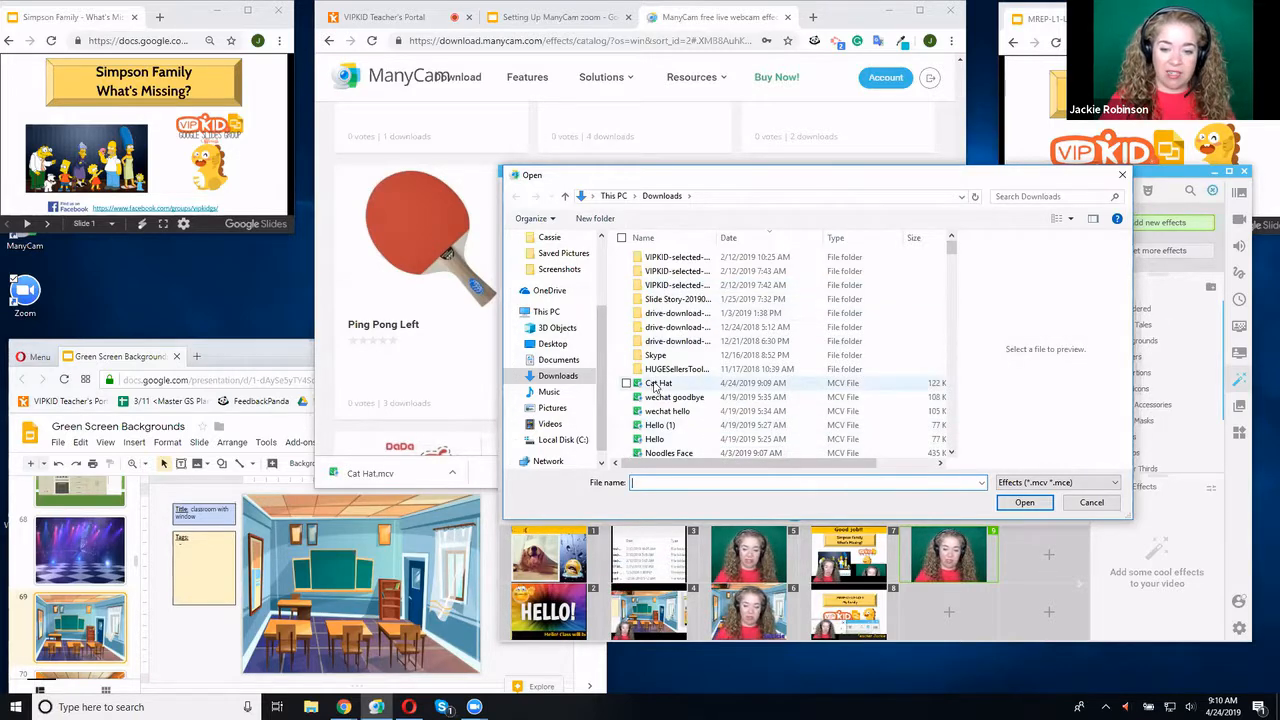
pyautogui.click(659, 385)
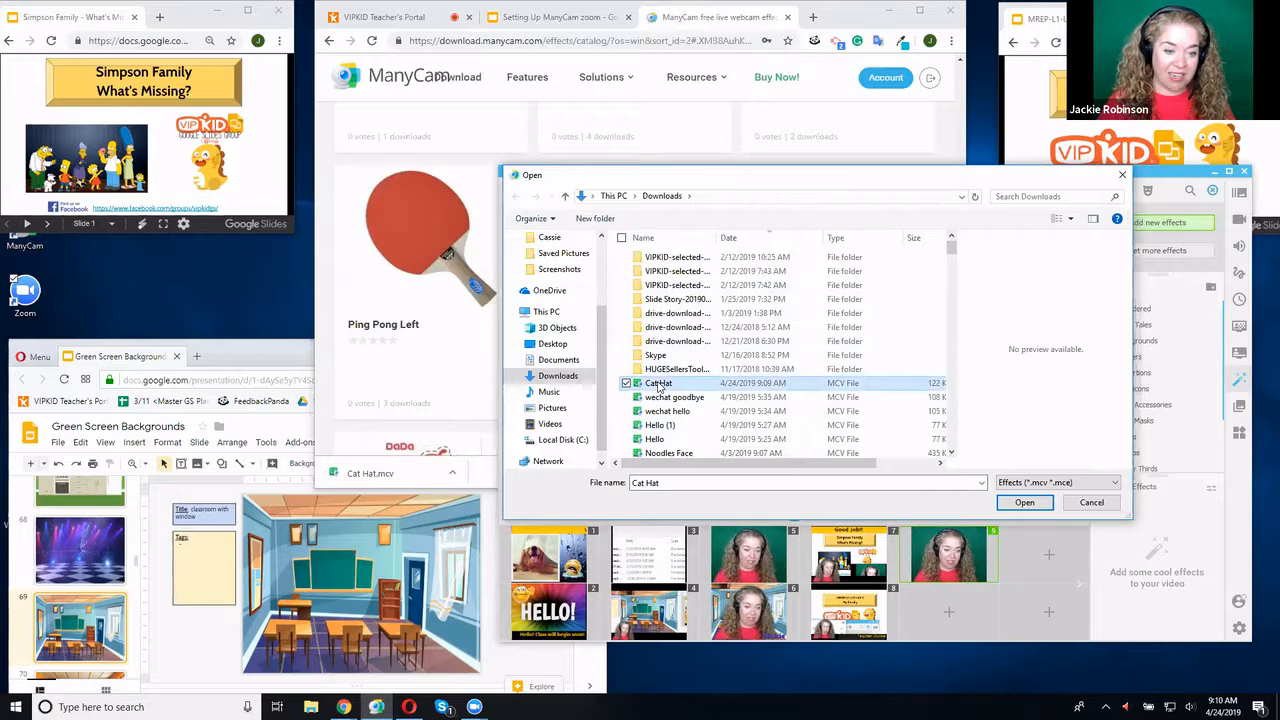
pyautogui.click(1025, 503)
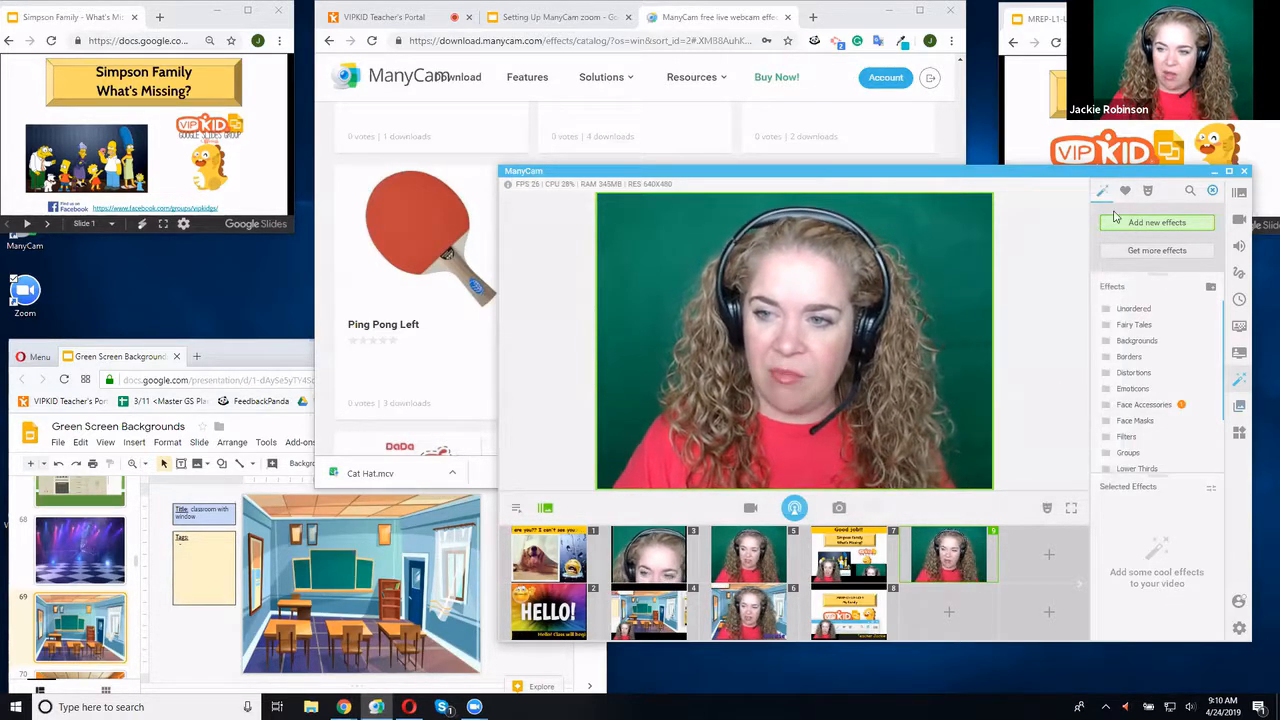
pyautogui.click(1213, 191)
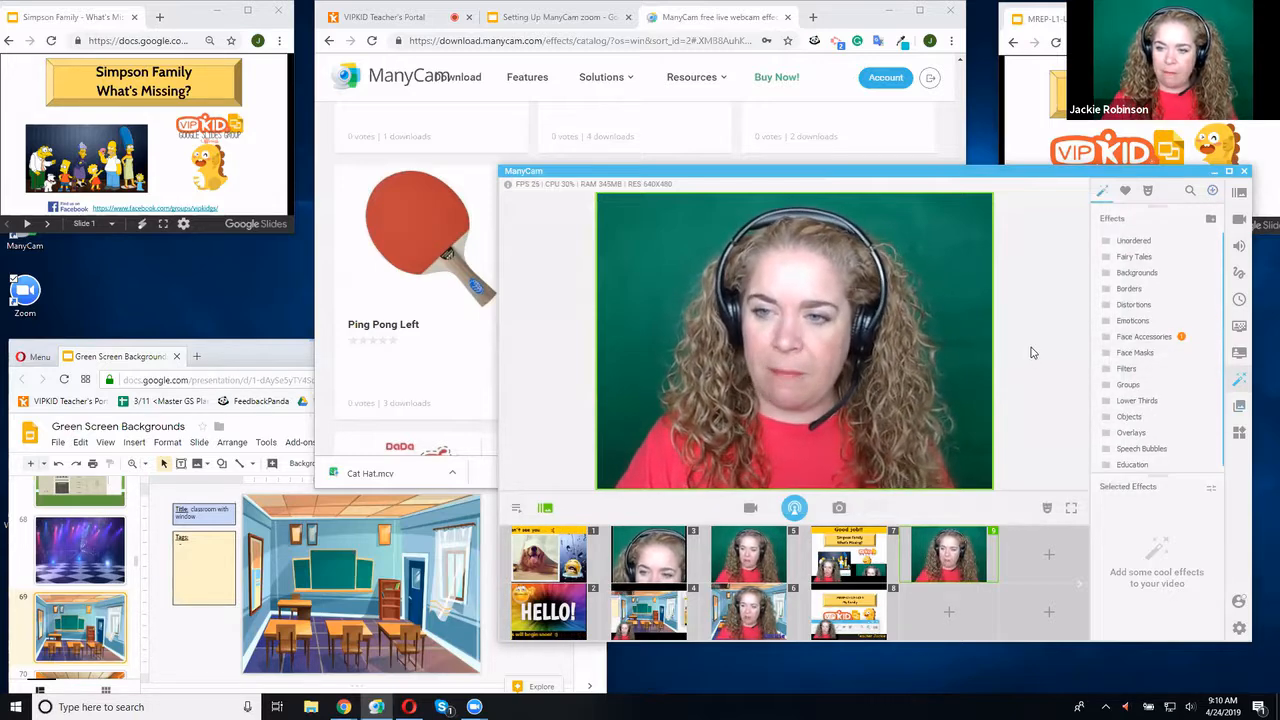
# Look into the Face Accessories category for the added effect, then return to the list of effect categories
pyautogui.click(1130, 338)
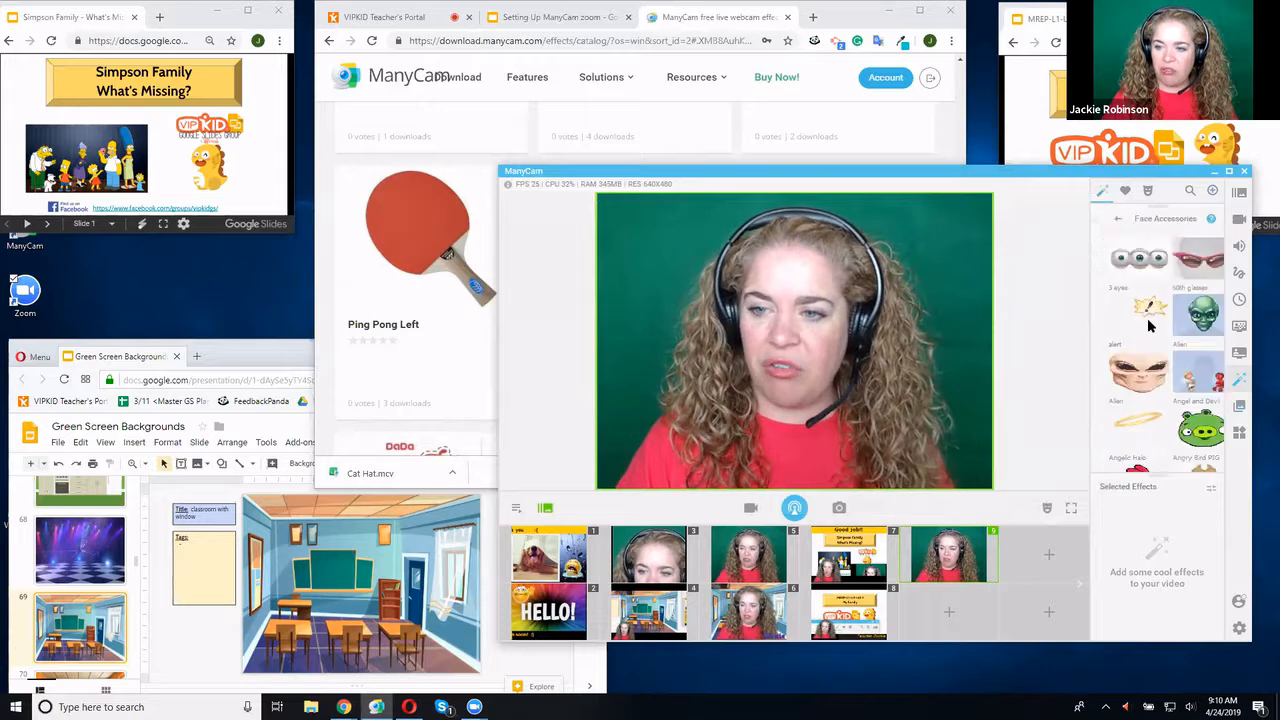
pyautogui.moveTo(1222, 248); pyautogui.dragTo(1210, 191)
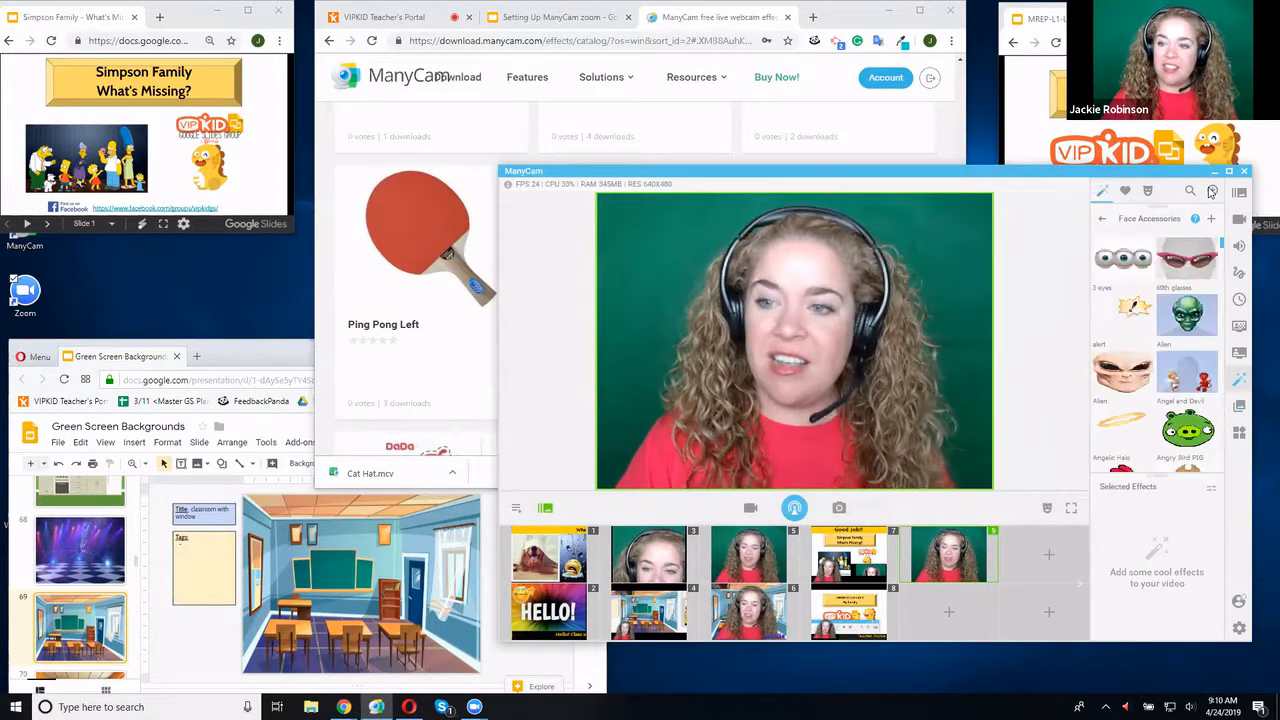
pyautogui.click(1100, 220)
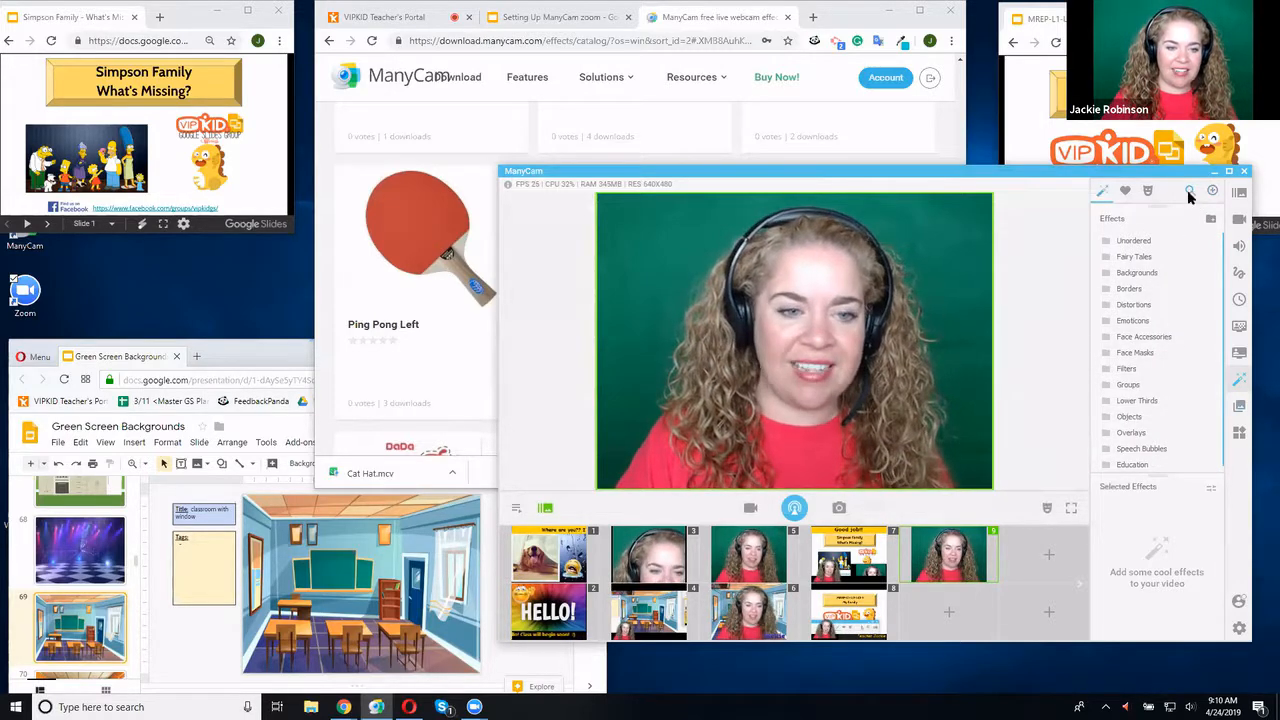
# Search the effects for "cat", try the grey striped Cat hat on the live video and remove it
pyautogui.click(1191, 196)
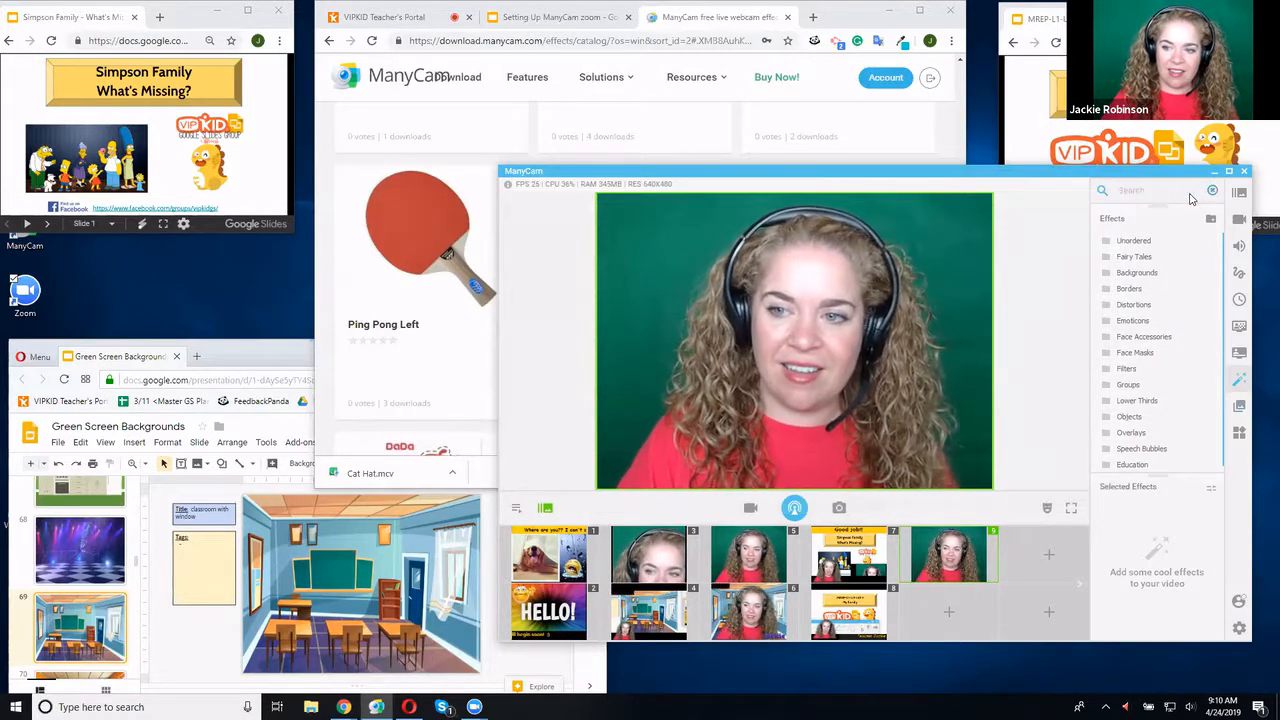
pyautogui.write('cat')
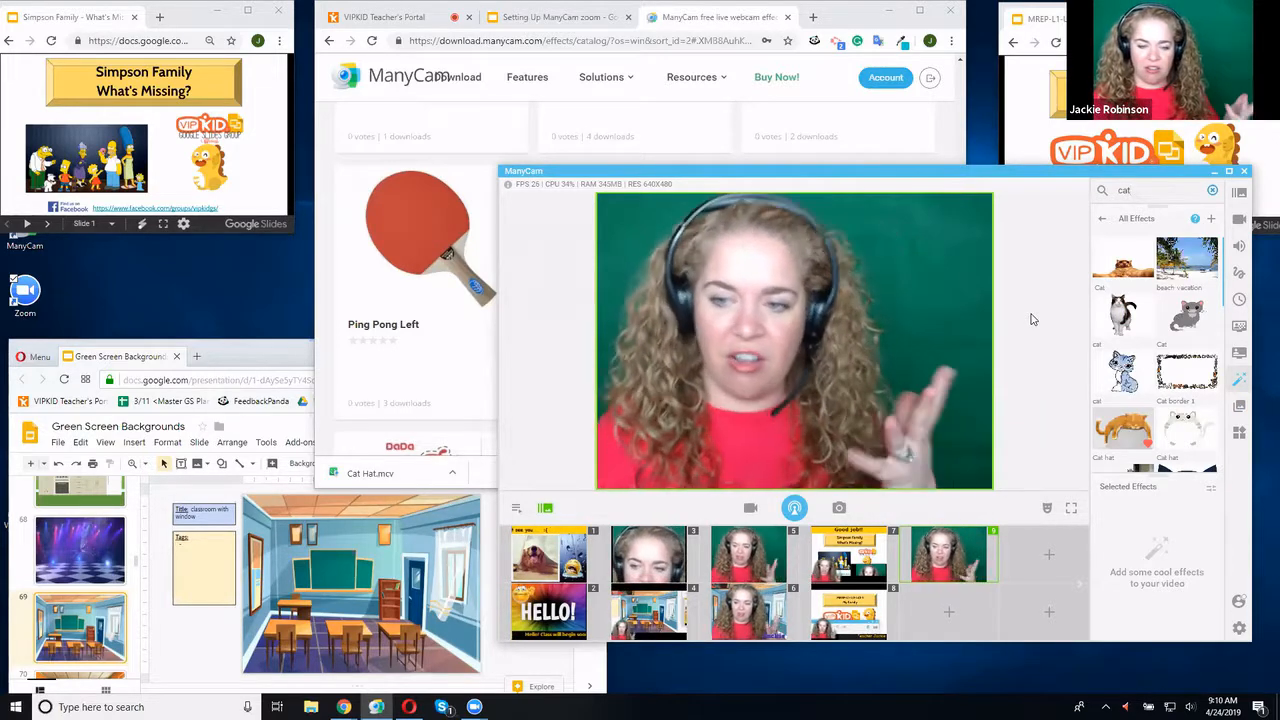
pyautogui.click(1187, 433)
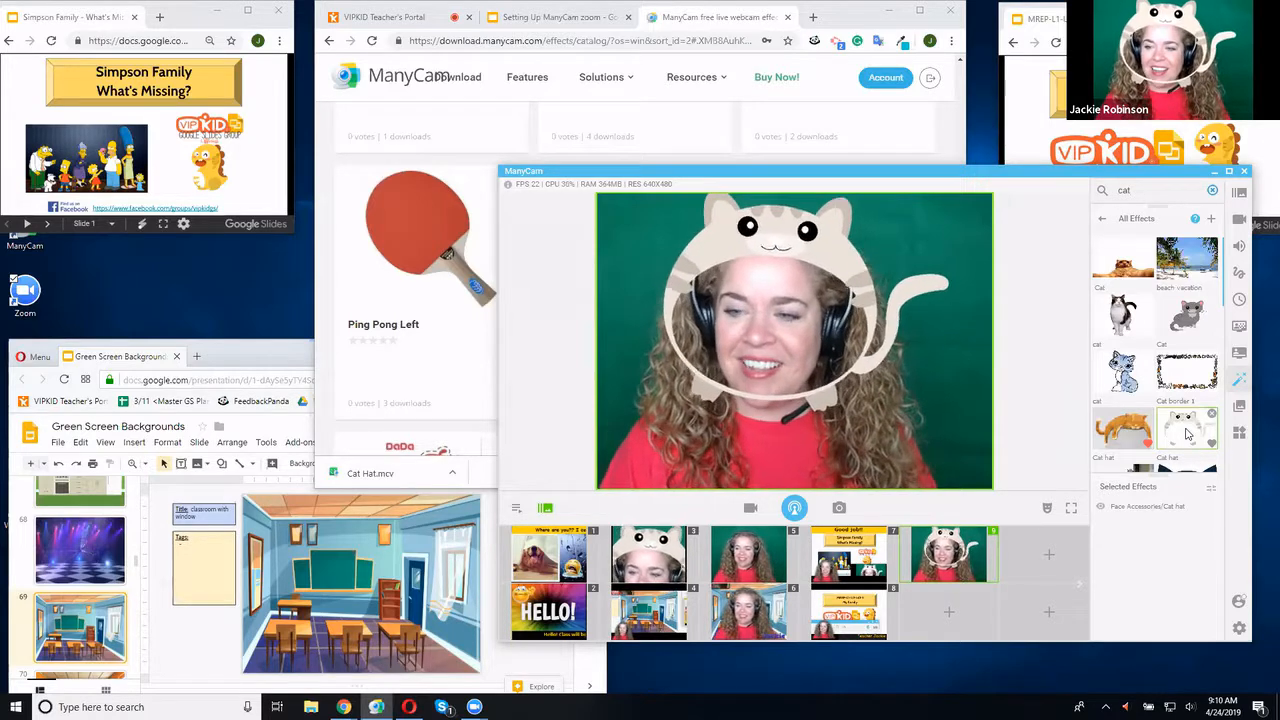
pyautogui.click(1187, 433)
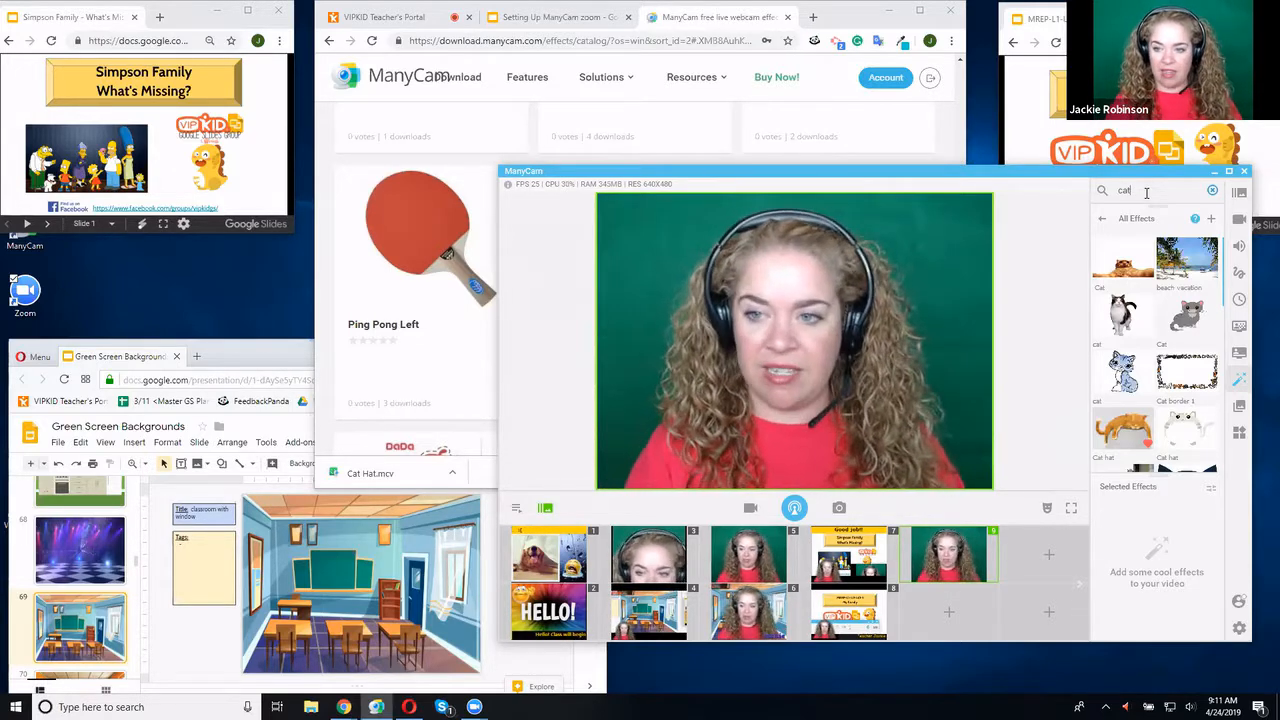
# Clear the cat search, search the effects for "pand", show the sitting photo-style Panda on the live video and remove it
pyautogui.click(1213, 191)
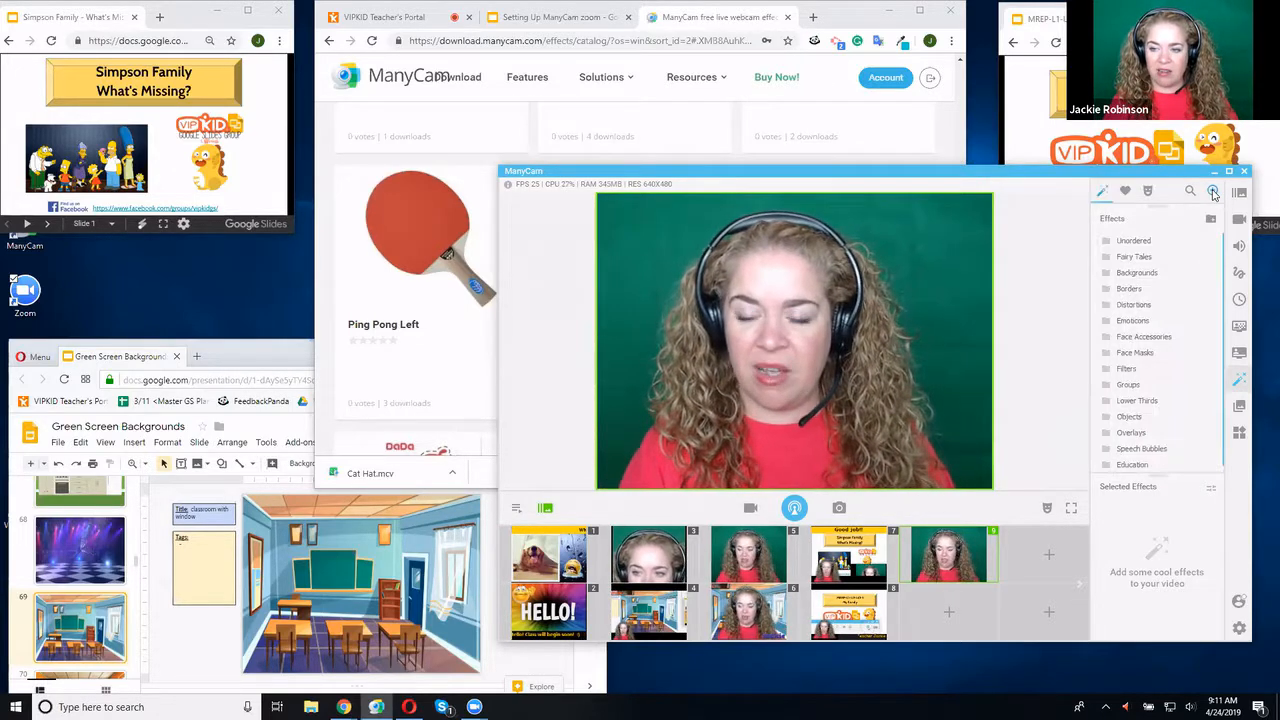
pyautogui.click(1189, 192)
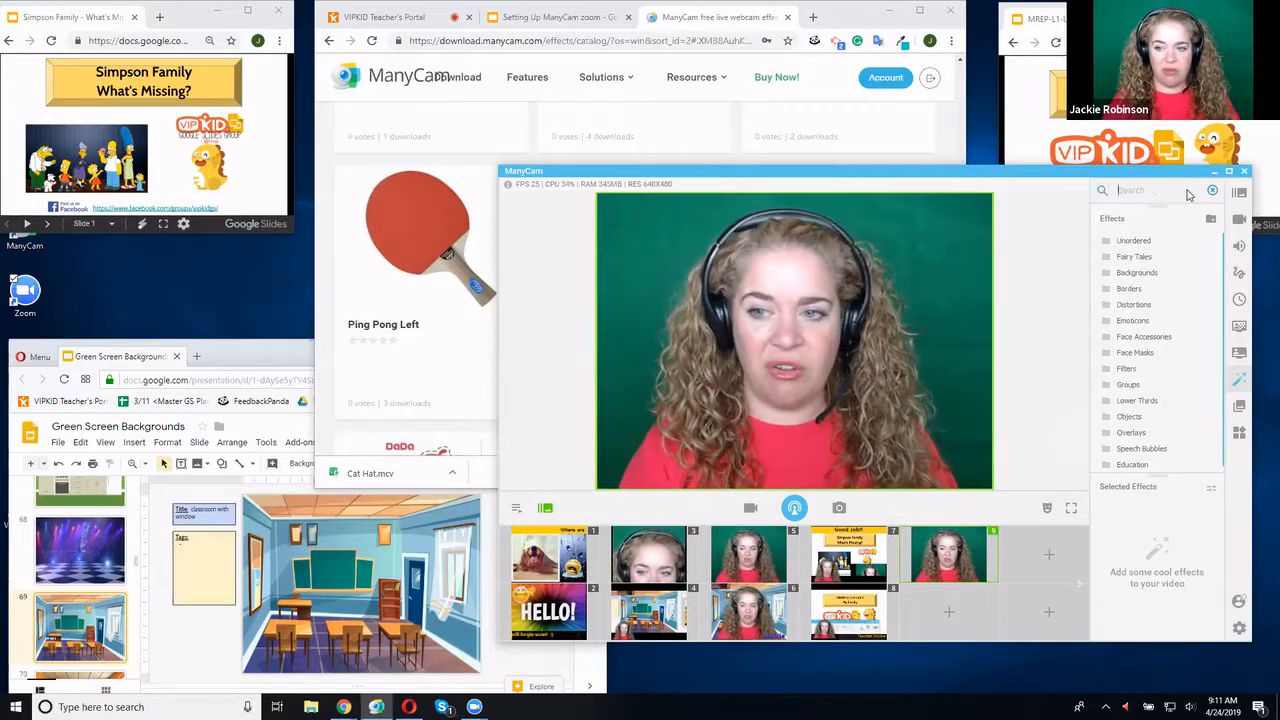
pyautogui.write('pand')
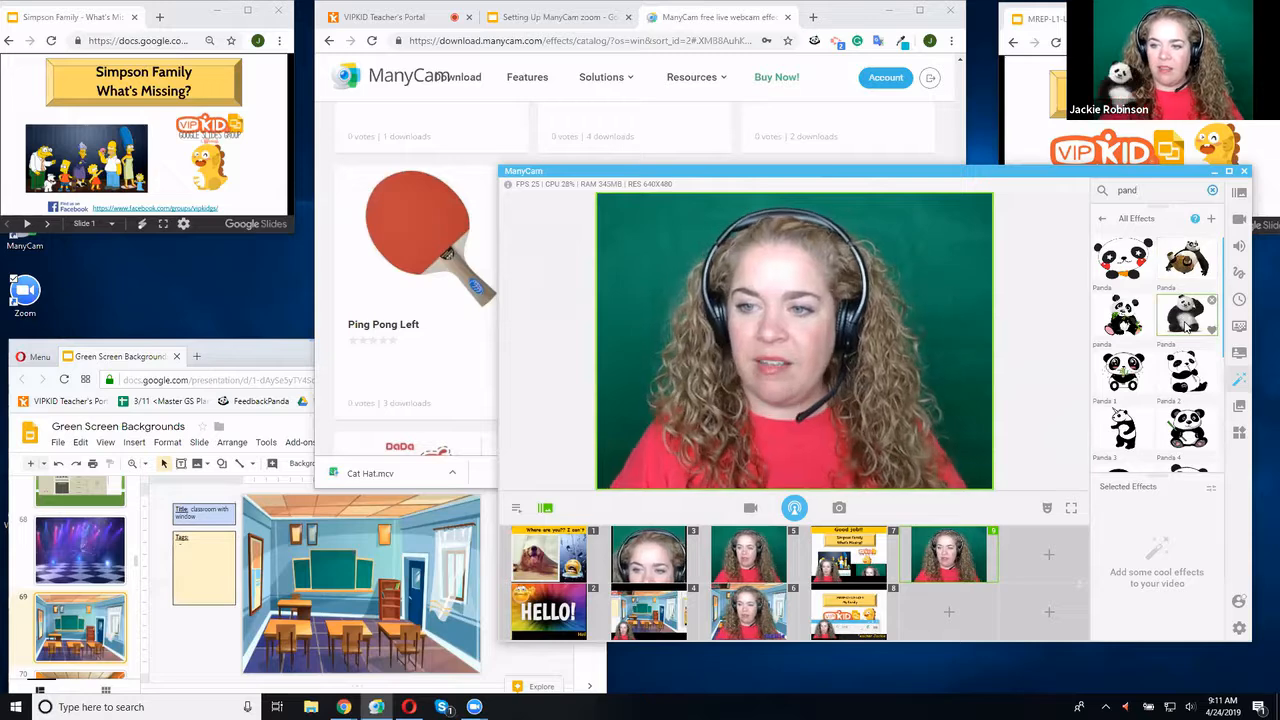
pyautogui.click(1187, 320)
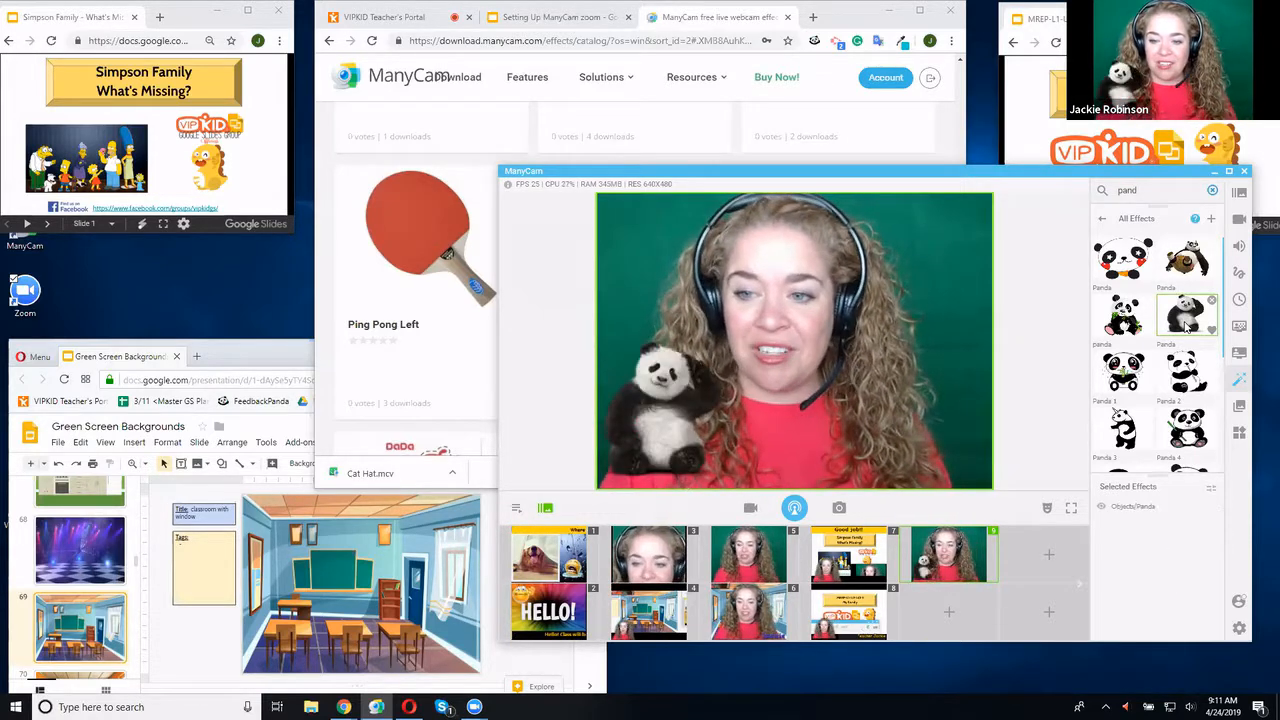
pyautogui.click(1187, 327)
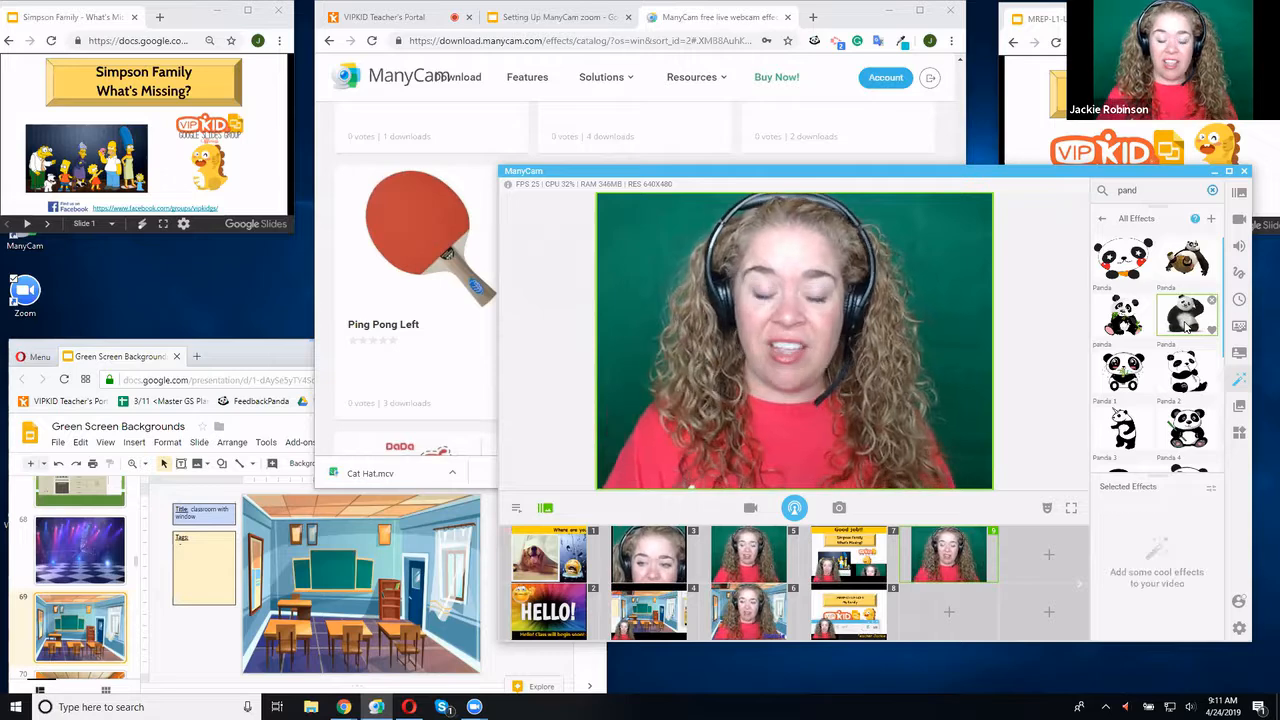
# Add five copies of the Panda object, spread them over the live video around the face, and remove them all
pyautogui.click(1187, 327)
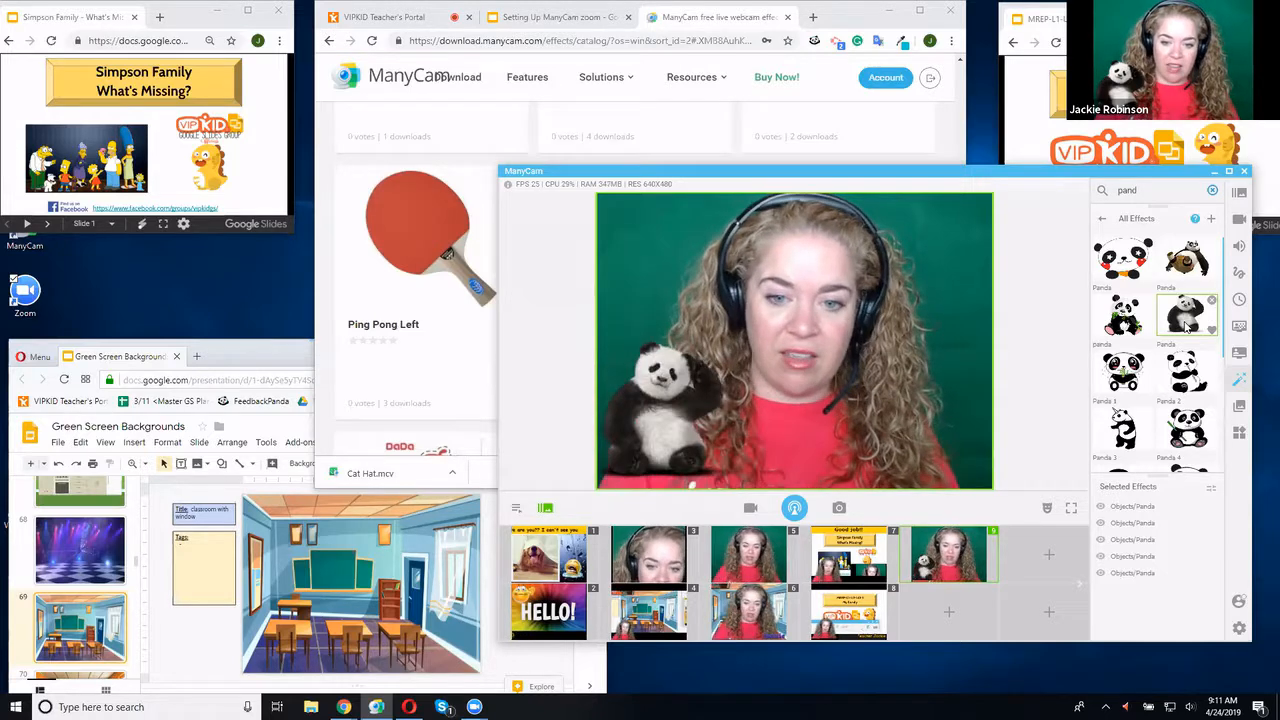
pyautogui.moveTo(660, 436); pyautogui.dragTo(835, 436)
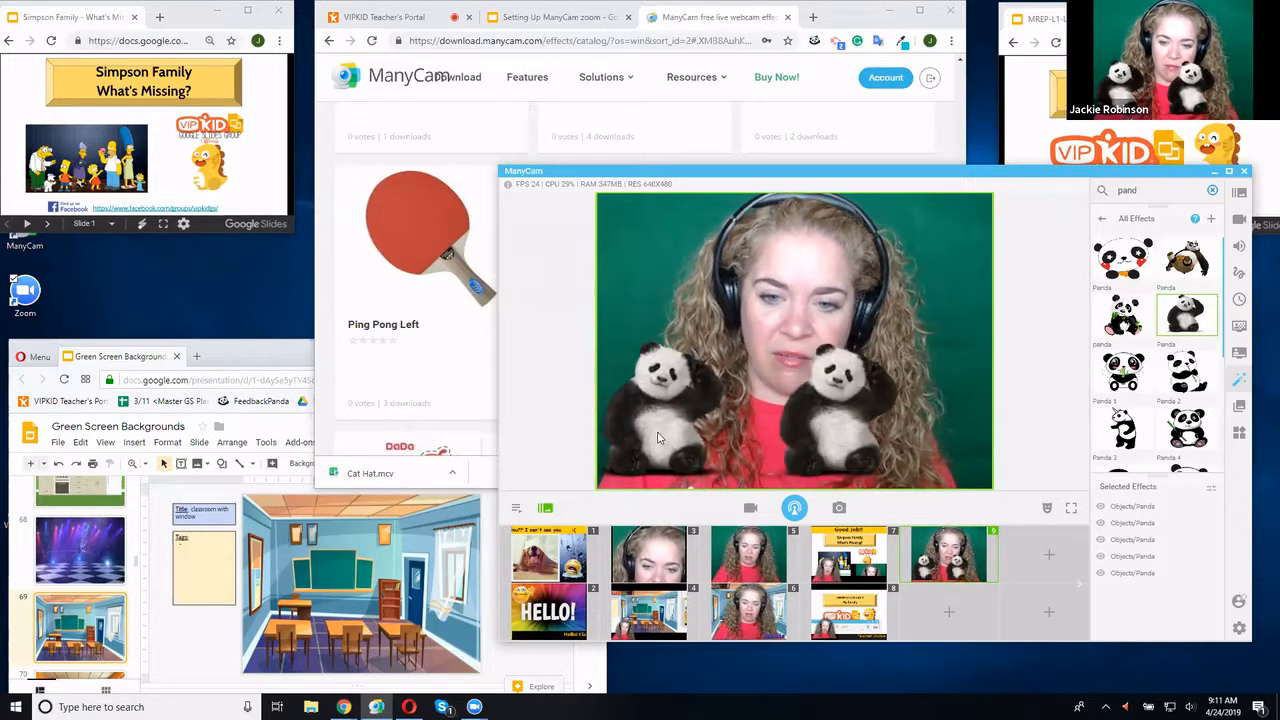
pyautogui.moveTo(660, 440); pyautogui.dragTo(864, 350)
pyautogui.moveTo(662, 425); pyautogui.dragTo(751, 395)
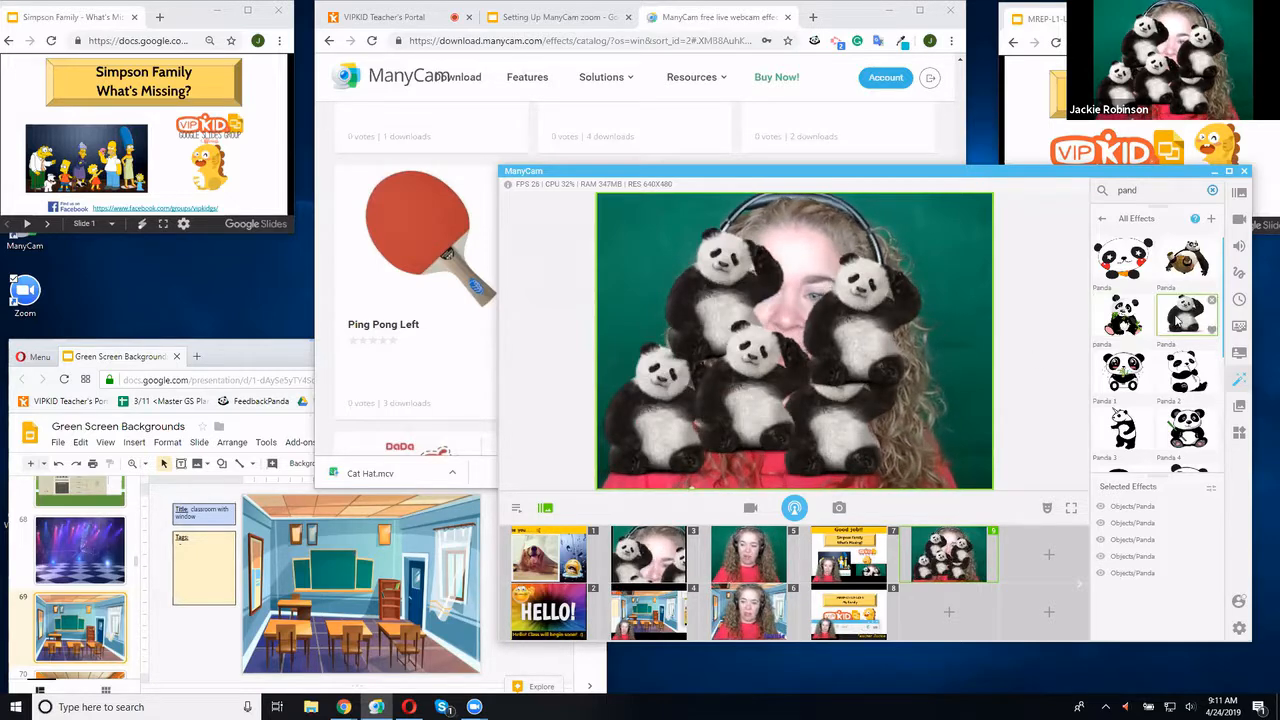
pyautogui.click(1180, 318)
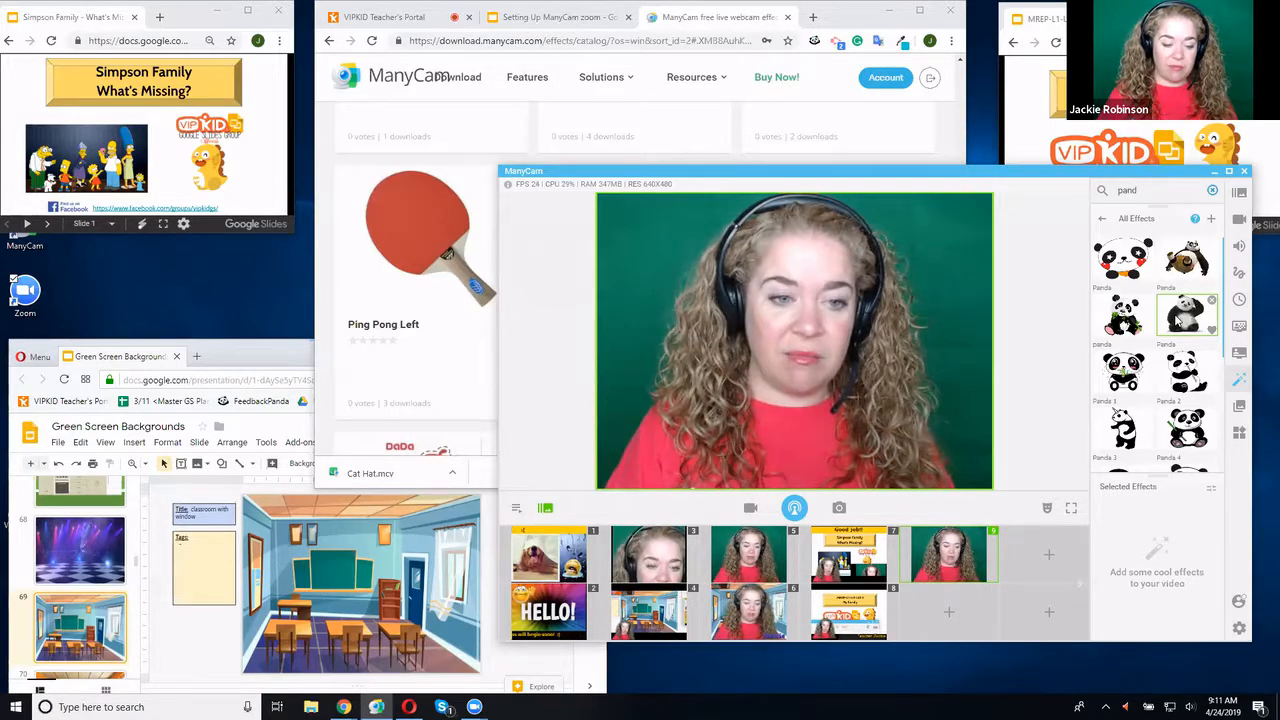
# Add four copies of the photo-style Panda, placing three along the lower edge of the live video and one in its upper-left corner
pyautogui.click(1180, 318)
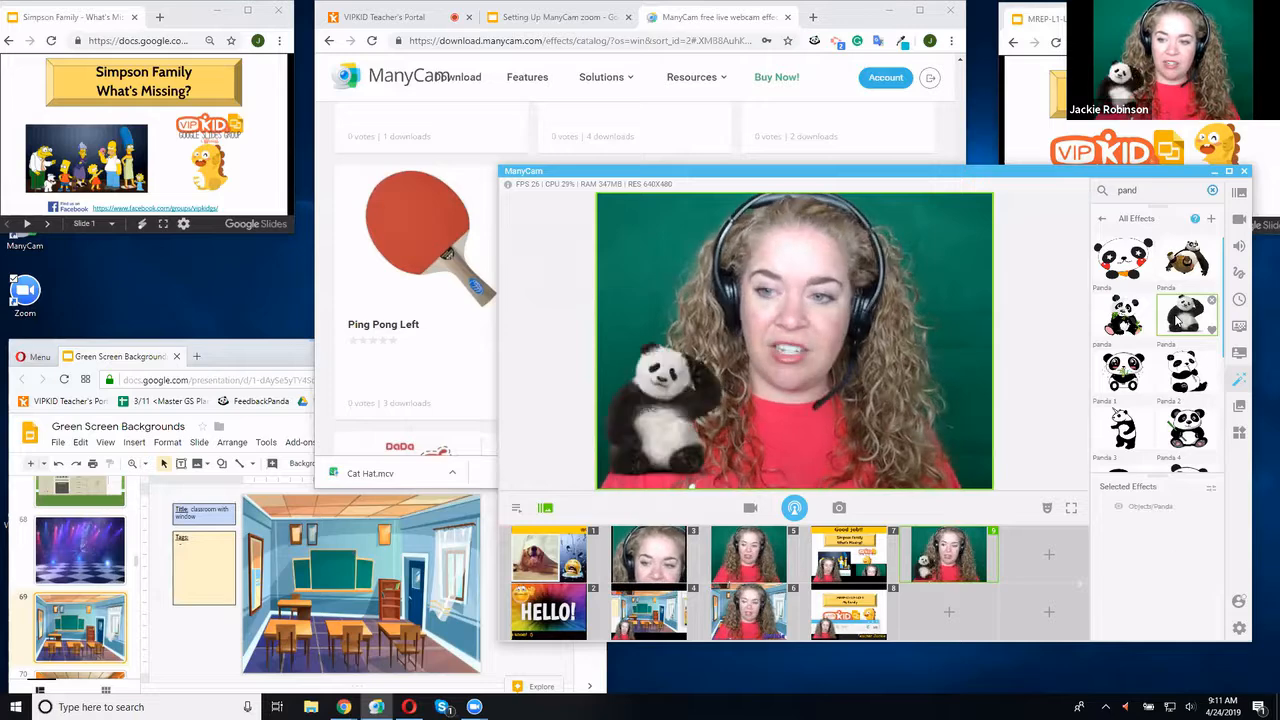
pyautogui.click(1178, 321)
pyautogui.moveTo(663, 421); pyautogui.dragTo(772, 419)
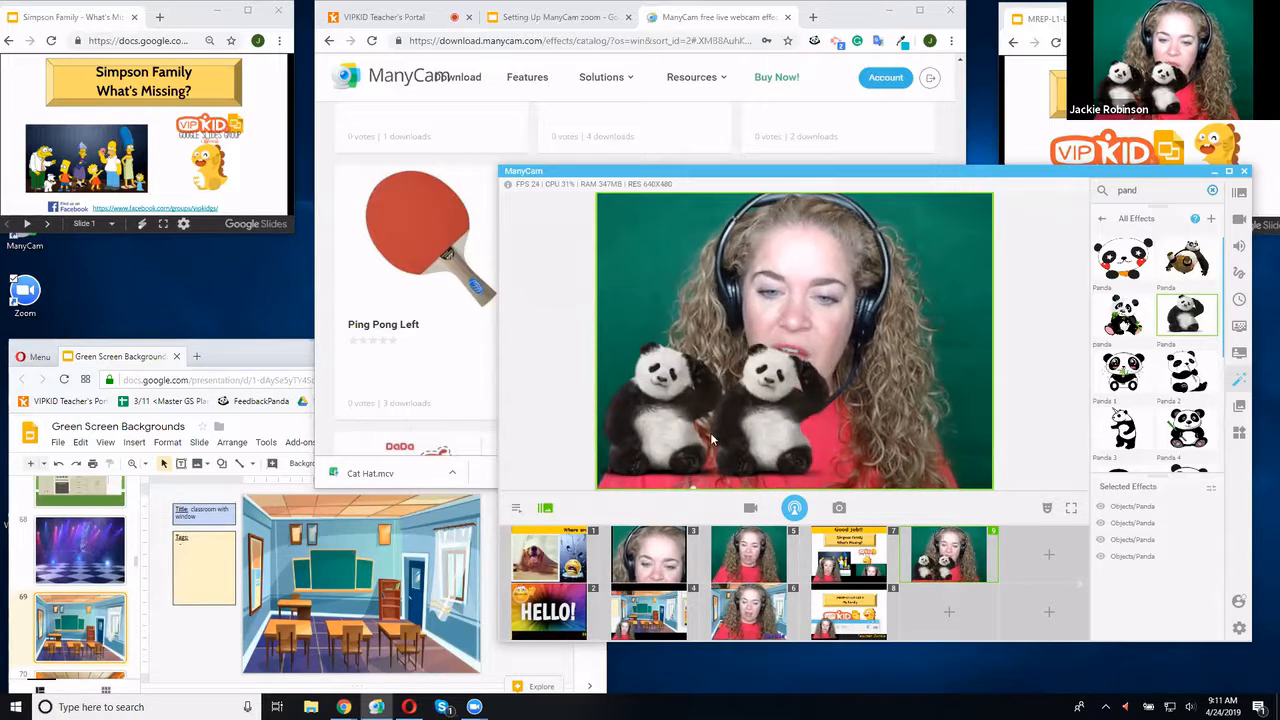
pyautogui.moveTo(660, 433); pyautogui.dragTo(880, 425)
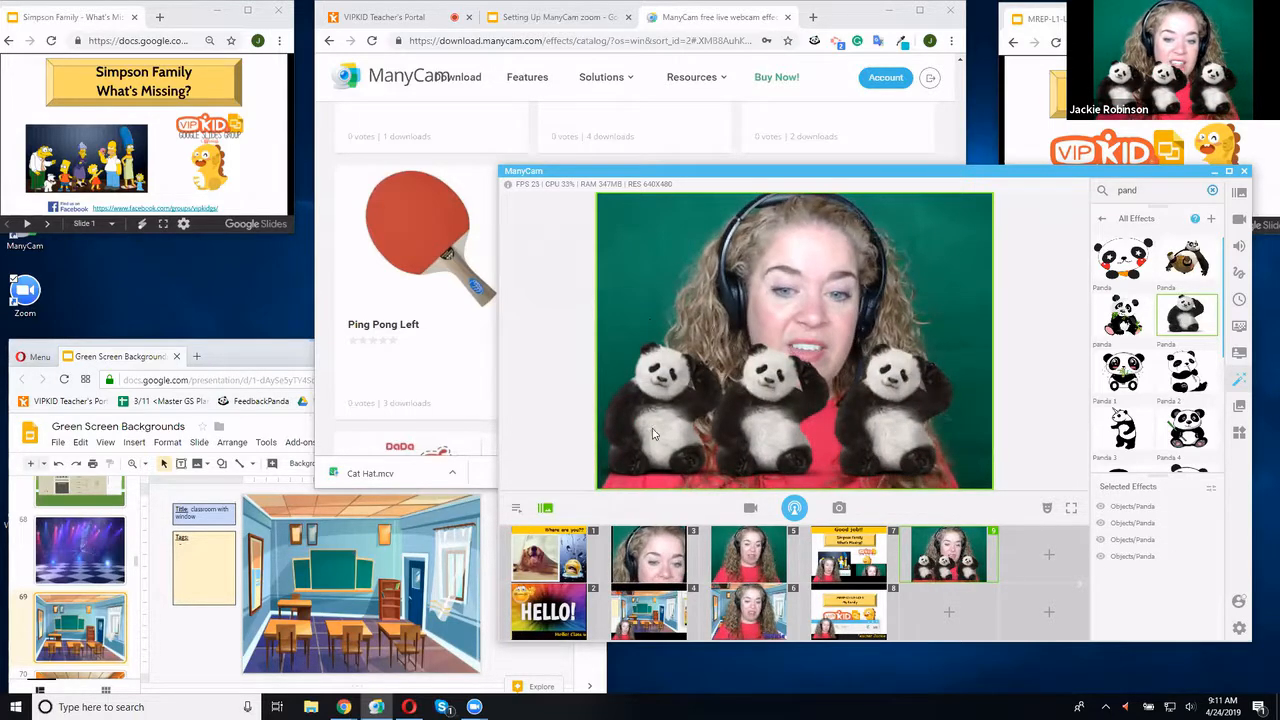
pyautogui.moveTo(660, 420); pyautogui.dragTo(641, 280)
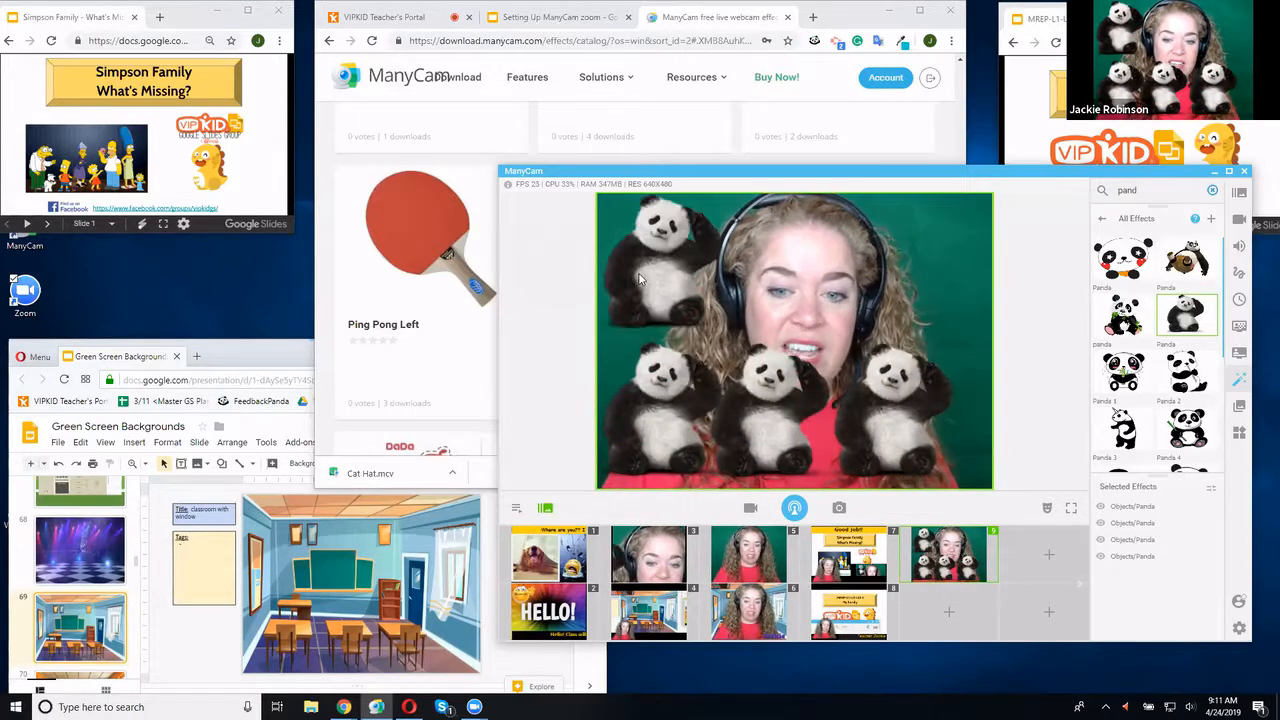
# Hide the four selected Panda effects one at a time while keeping them in the preset
pyautogui.click(1101, 508)
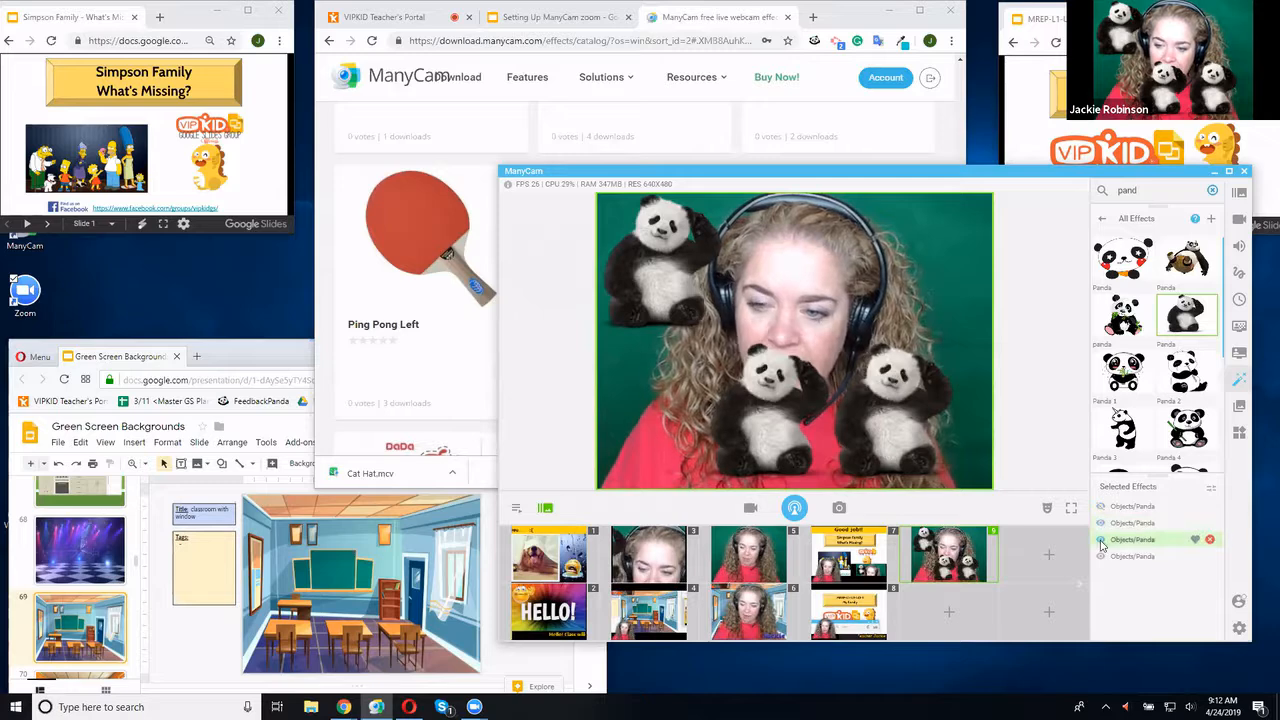
pyautogui.click(1101, 541)
pyautogui.click(1101, 523)
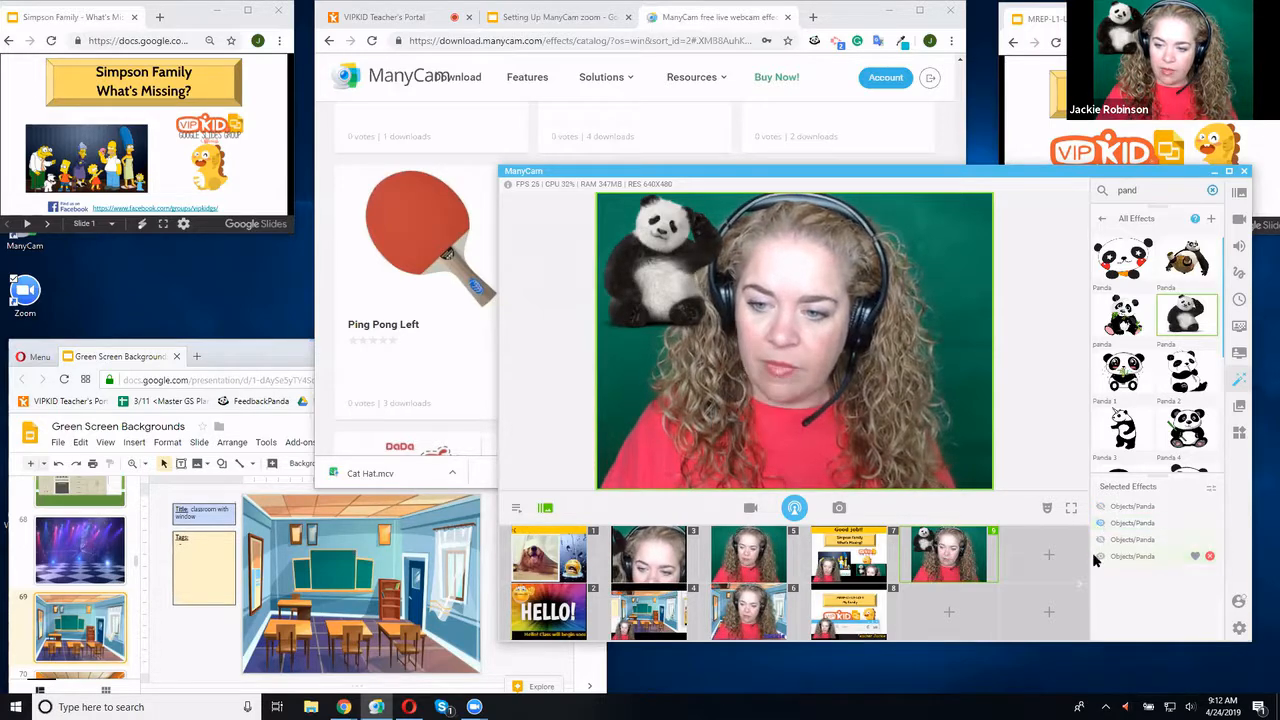
pyautogui.click(1101, 557)
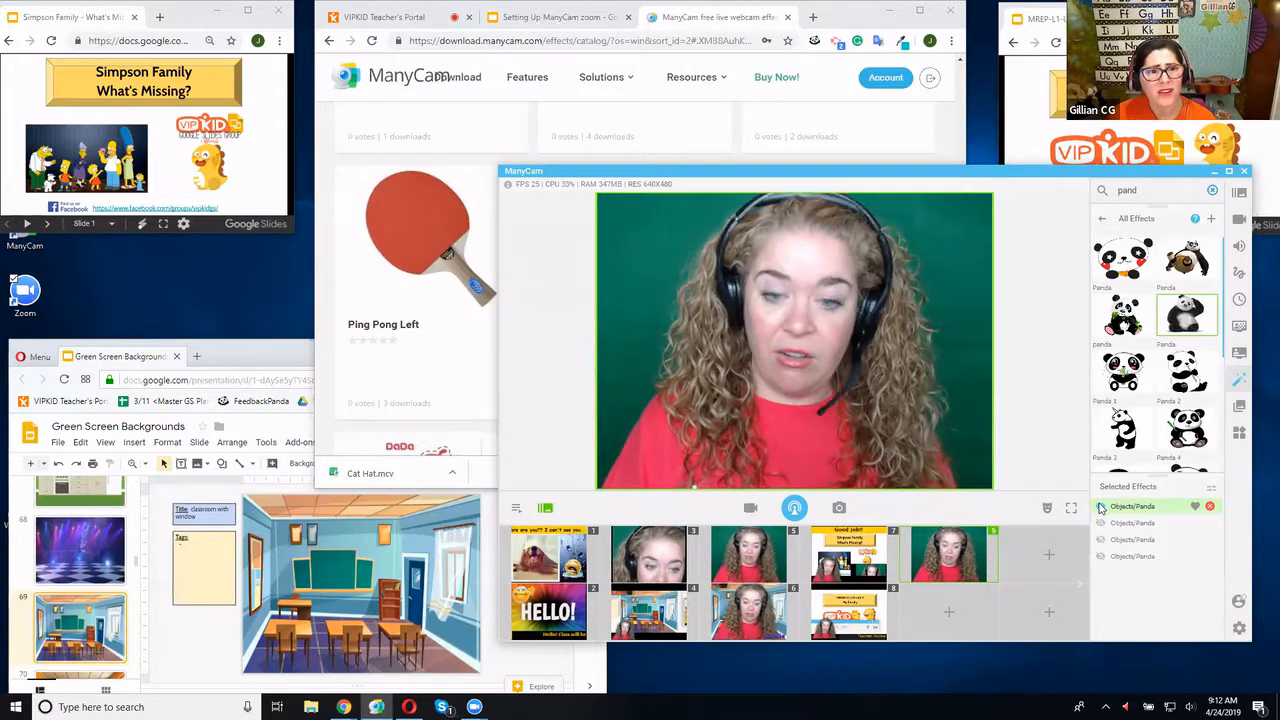
# Show the four hidden Panda effects again one by one on the live video
pyautogui.click(1100, 507)
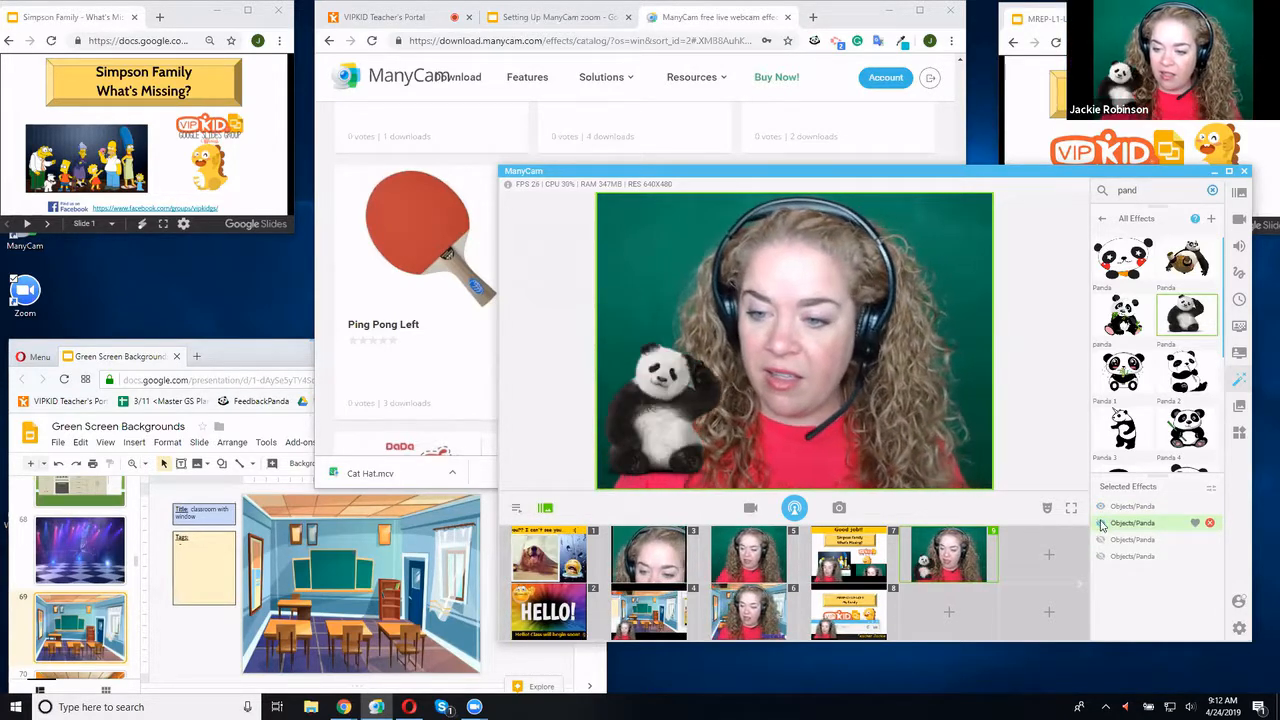
pyautogui.click(1101, 525)
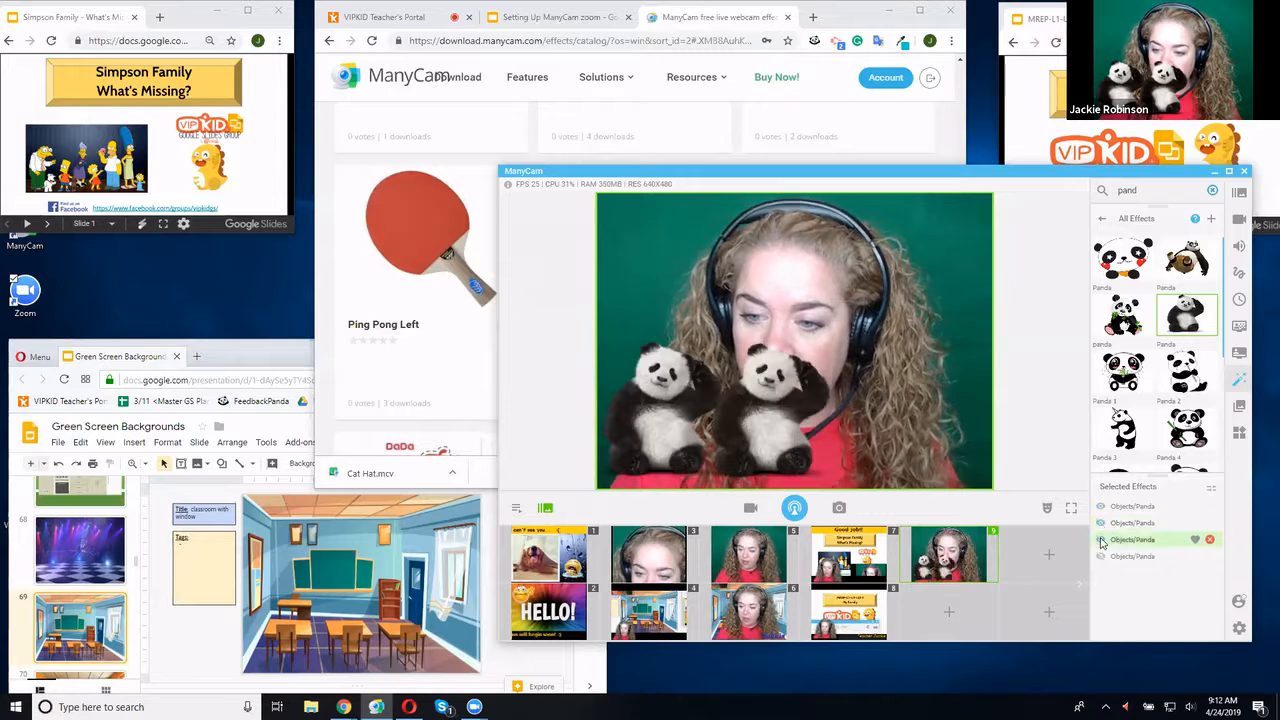
pyautogui.click(1101, 540)
pyautogui.click(1101, 557)
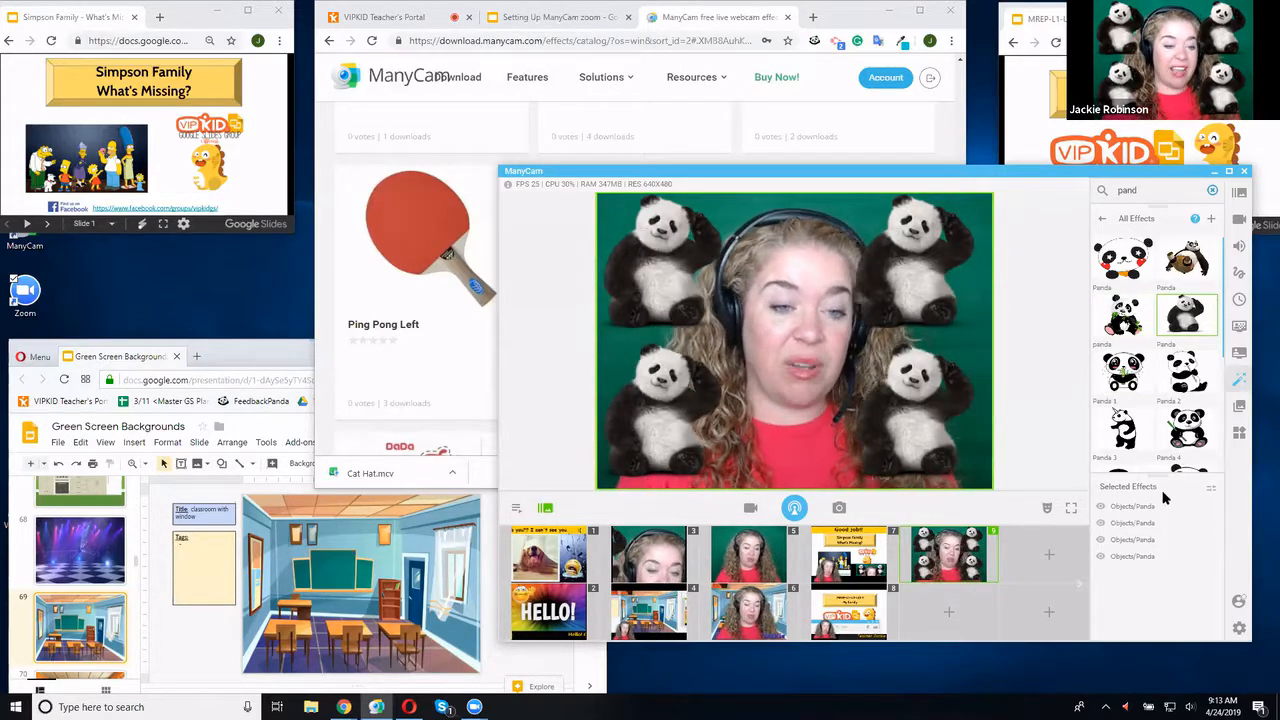
# Hide all four corner pandas one by one, leaving only the upper-right panda switched back on
pyautogui.click(1100, 510)
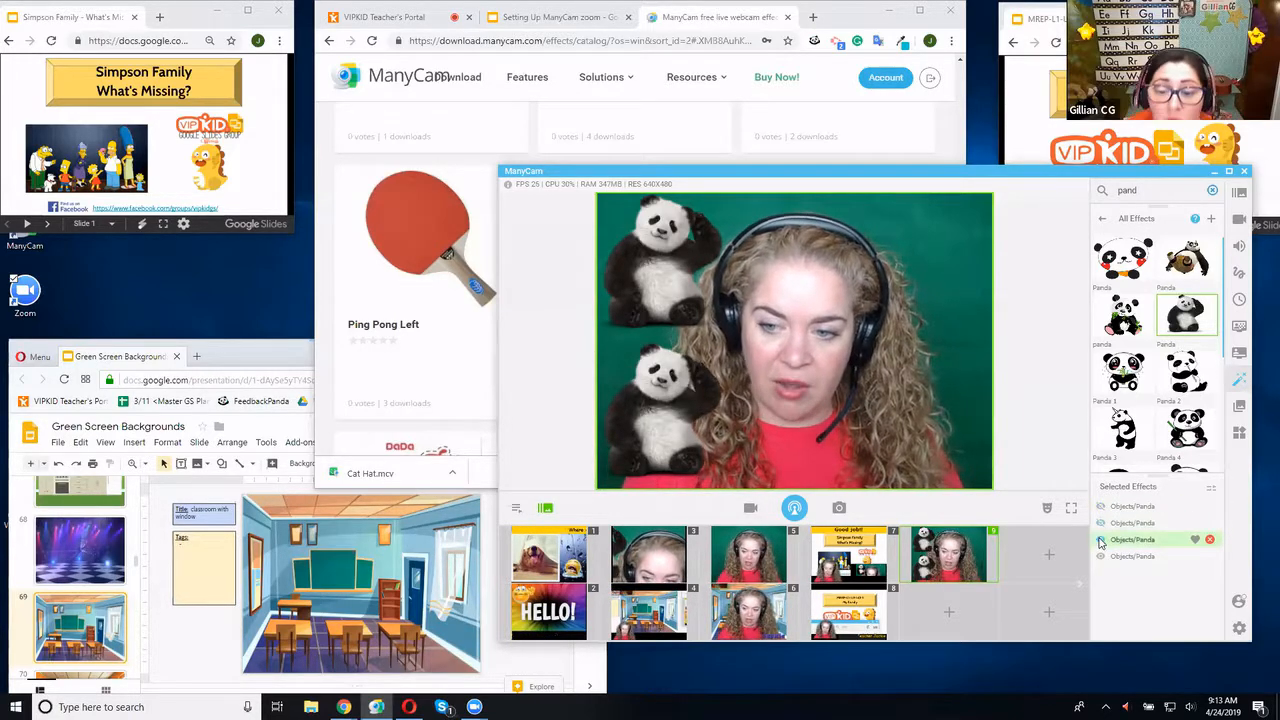
pyautogui.click(1100, 539)
pyautogui.click(1100, 556)
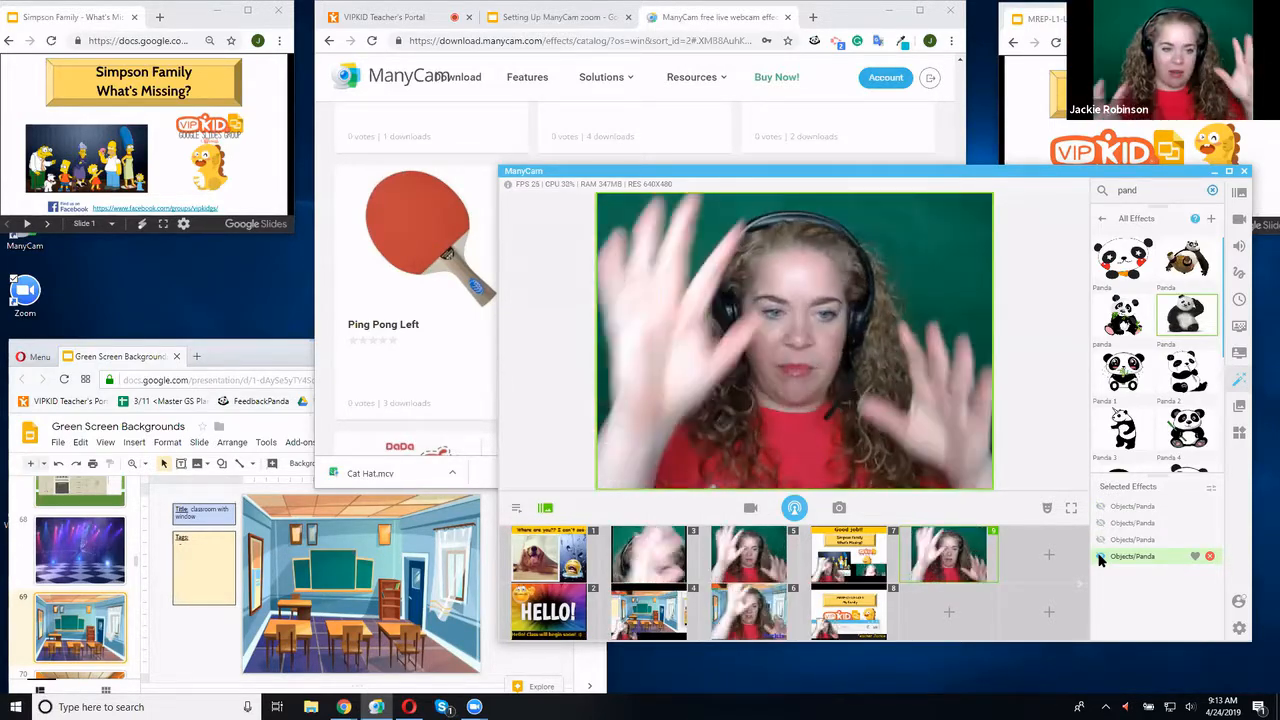
pyautogui.click(1101, 508)
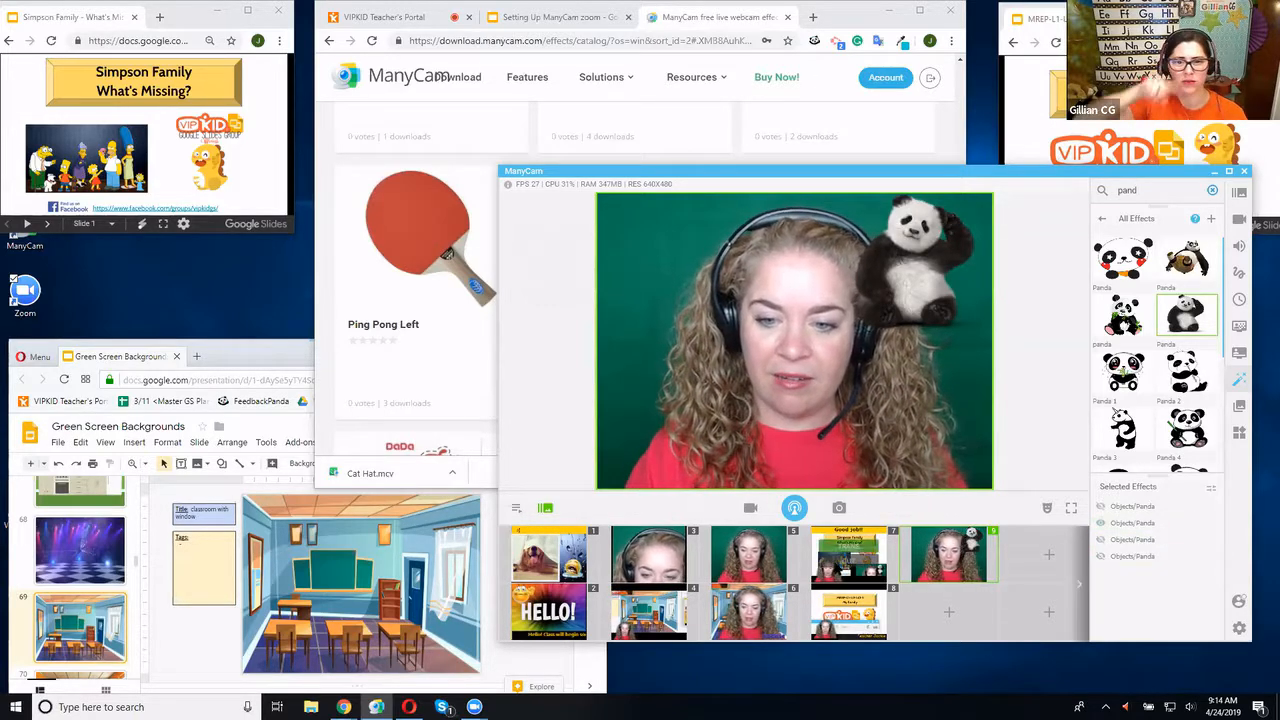
# Switch to preset 7 and back to preset 9, and toggle the Panda effects' visibility one at a time
pyautogui.click(847, 550)
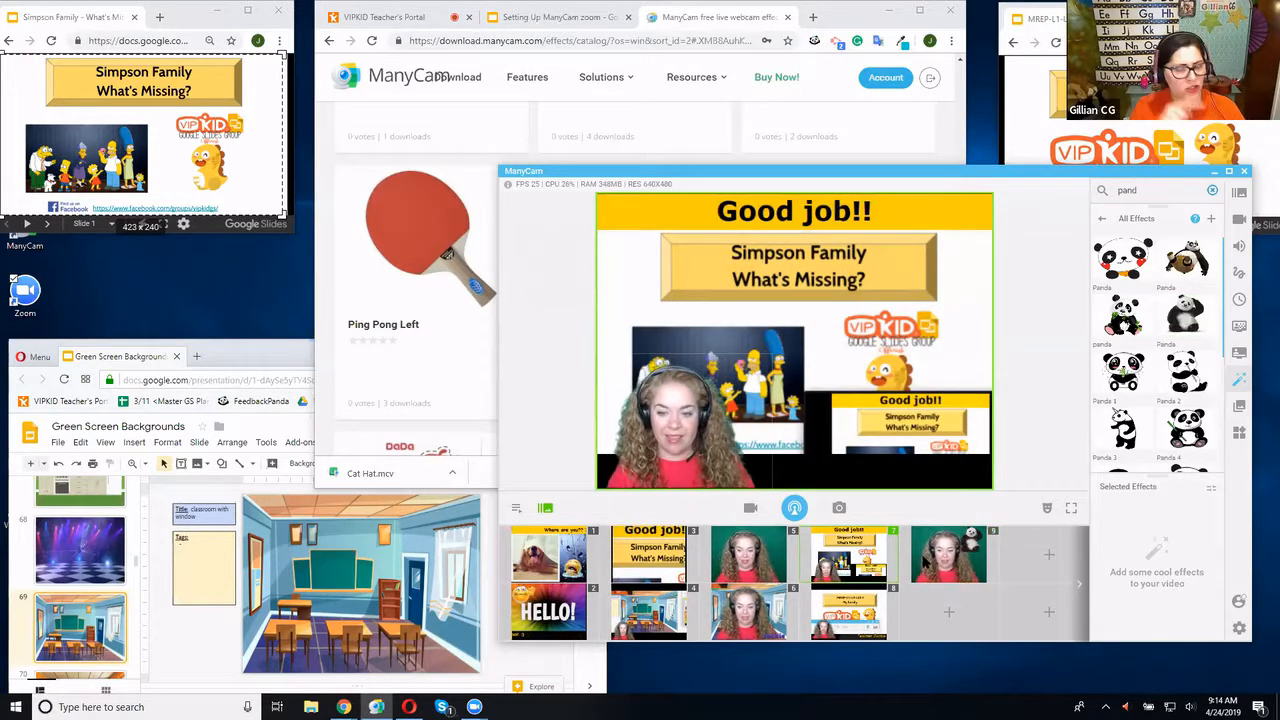
pyautogui.click(945, 548)
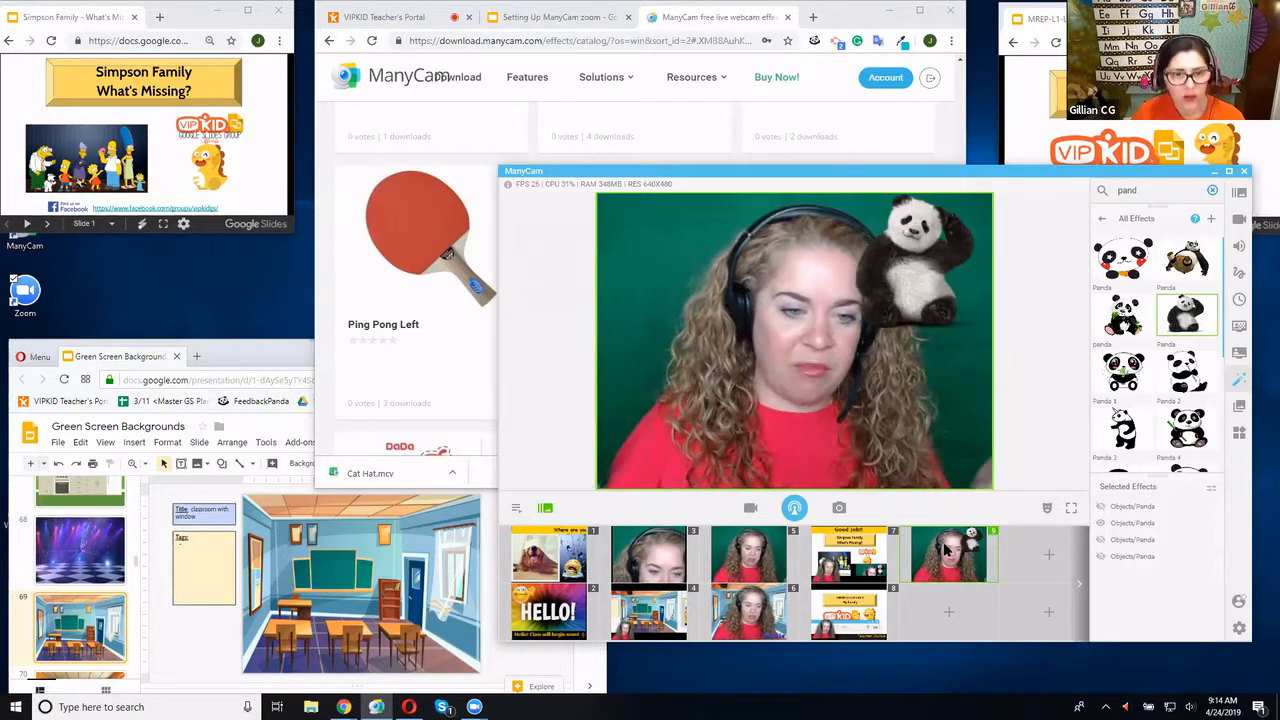
pyautogui.click(1101, 523)
pyautogui.click(1101, 507)
pyautogui.click(1101, 541)
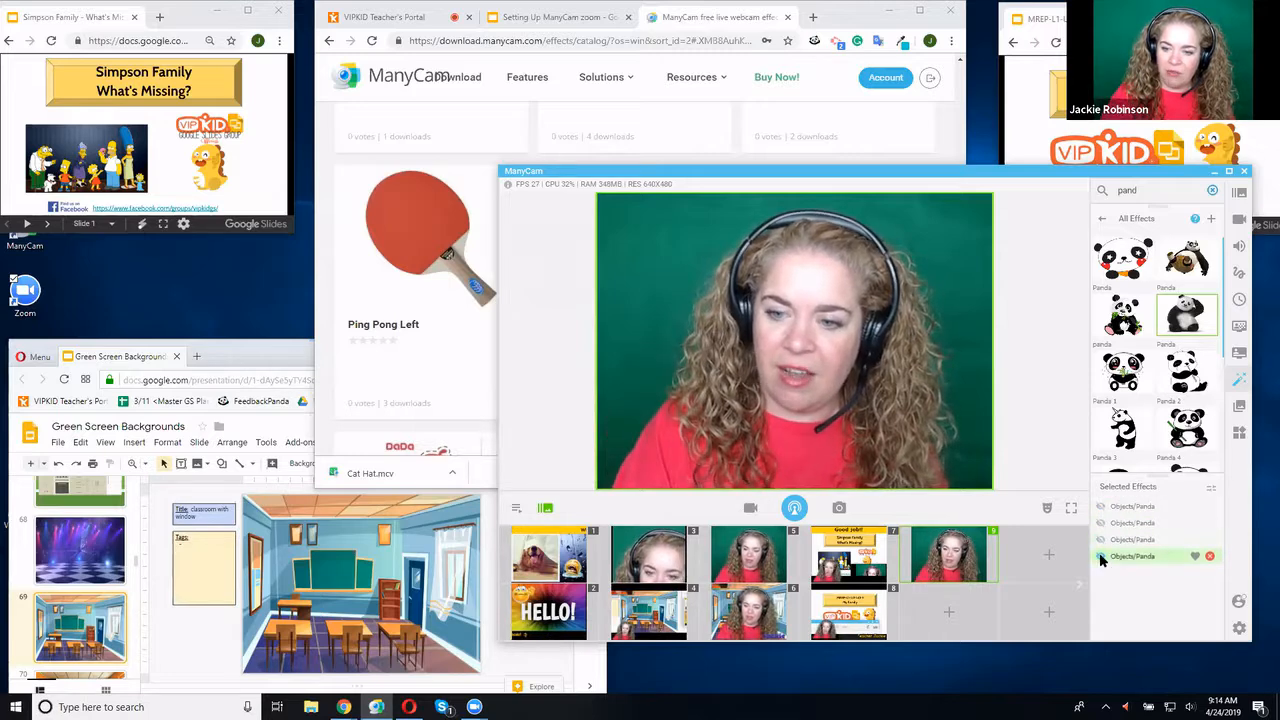
pyautogui.click(1101, 557)
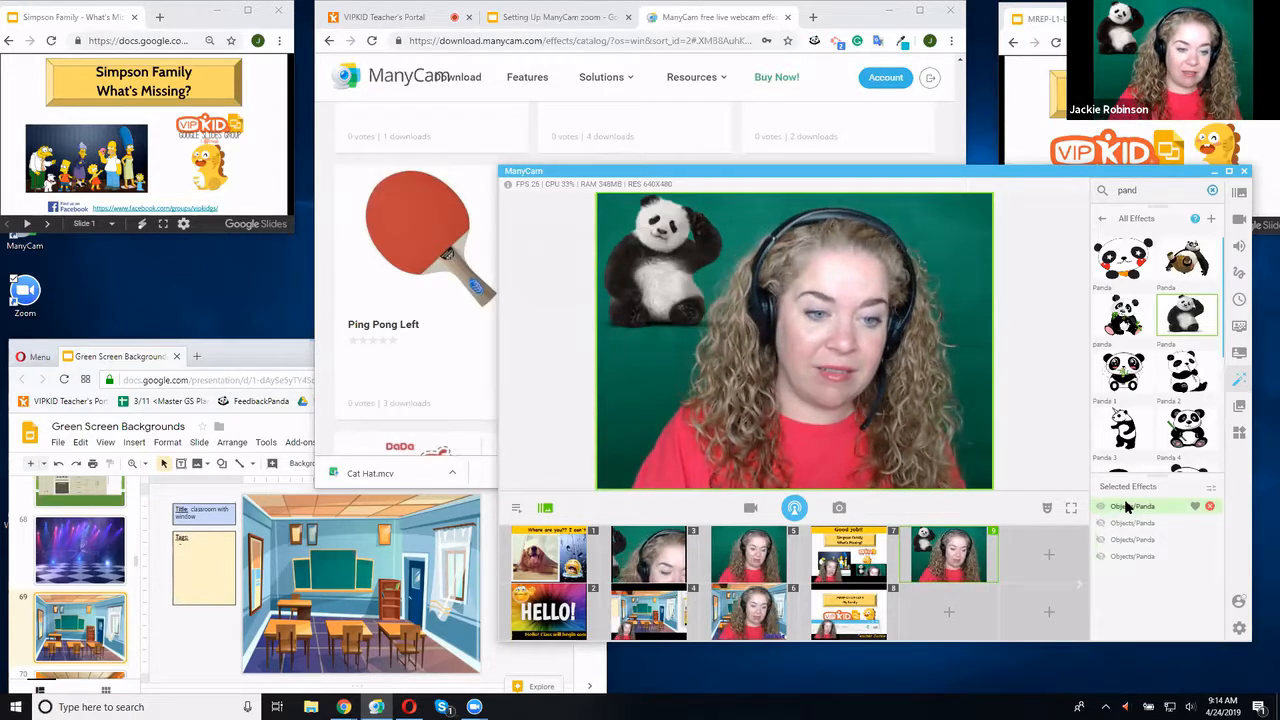
# Remove all four Panda objects from the selected effects of preset 9
pyautogui.click(1211, 507)
pyautogui.click(1211, 507)
pyautogui.click(1211, 508)
pyautogui.click(1211, 509)
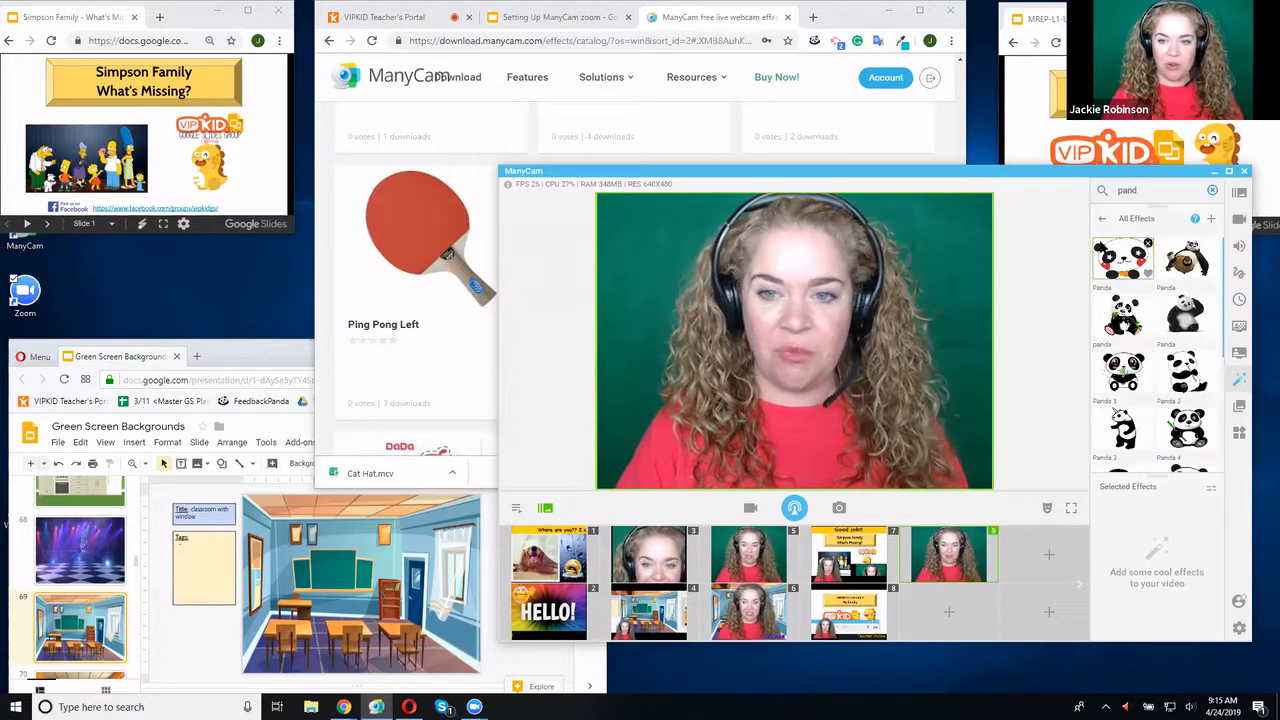
# Switch to the ManyCam website in Chrome, browse the effects catalog and open the site's Effects page from its resources
pyautogui.click(722, 18)
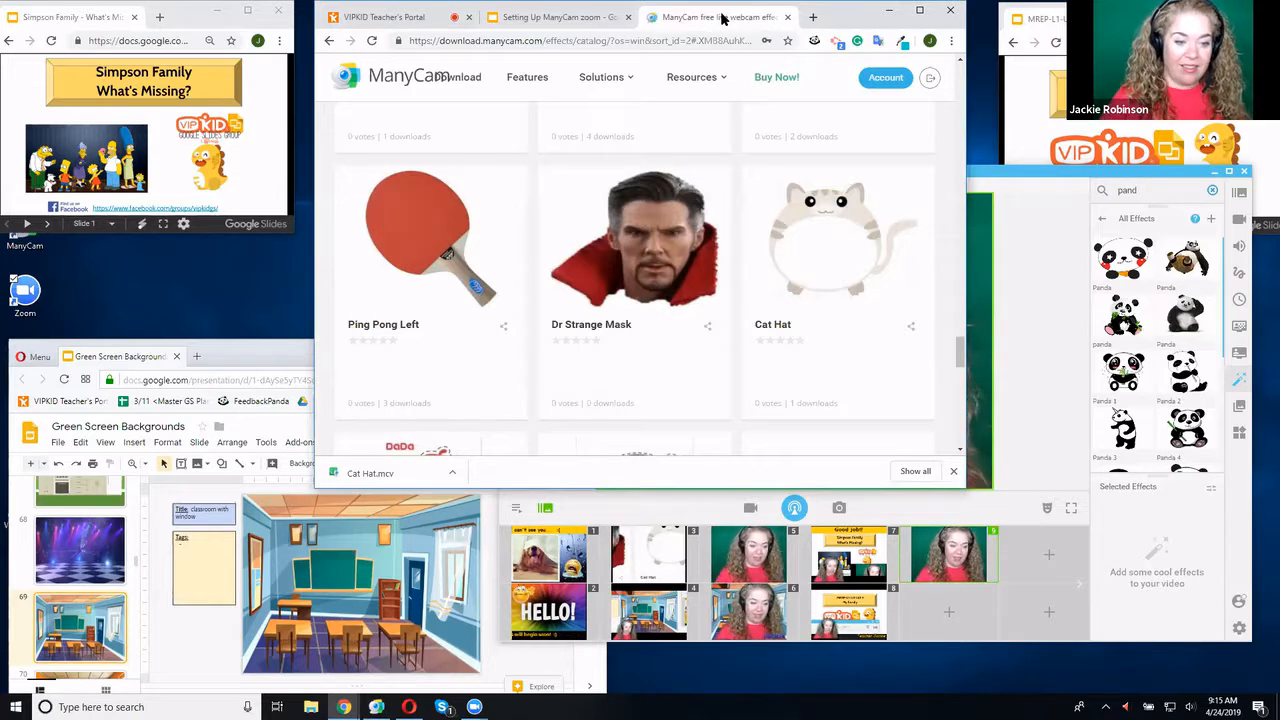
pyautogui.click(1045, 258)
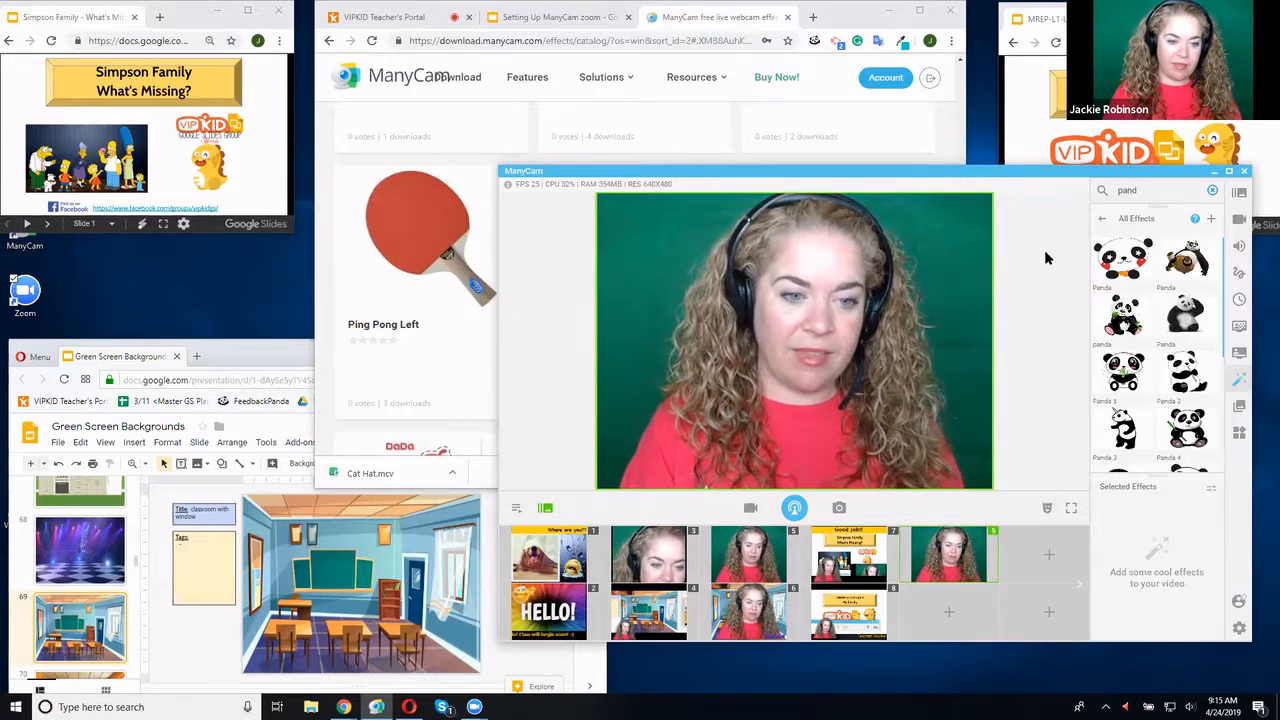
pyautogui.click(712, 22)
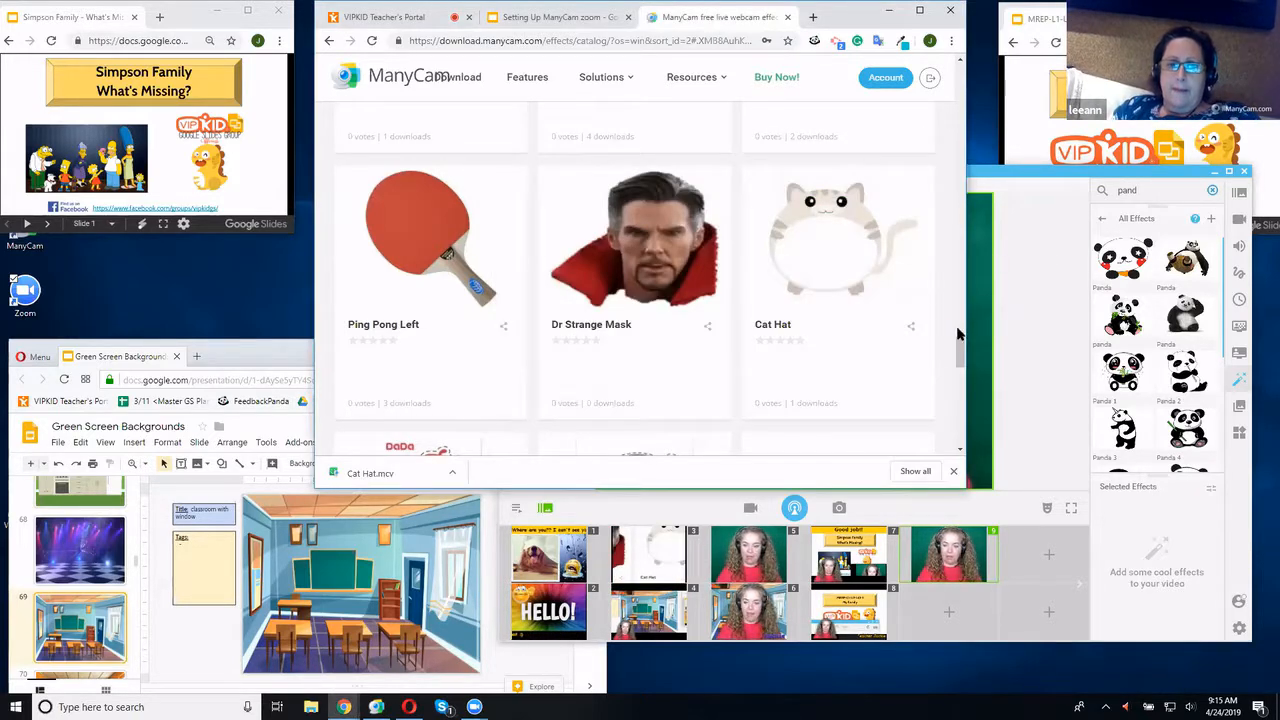
pyautogui.moveTo(960, 352); pyautogui.dragTo(939, 416)
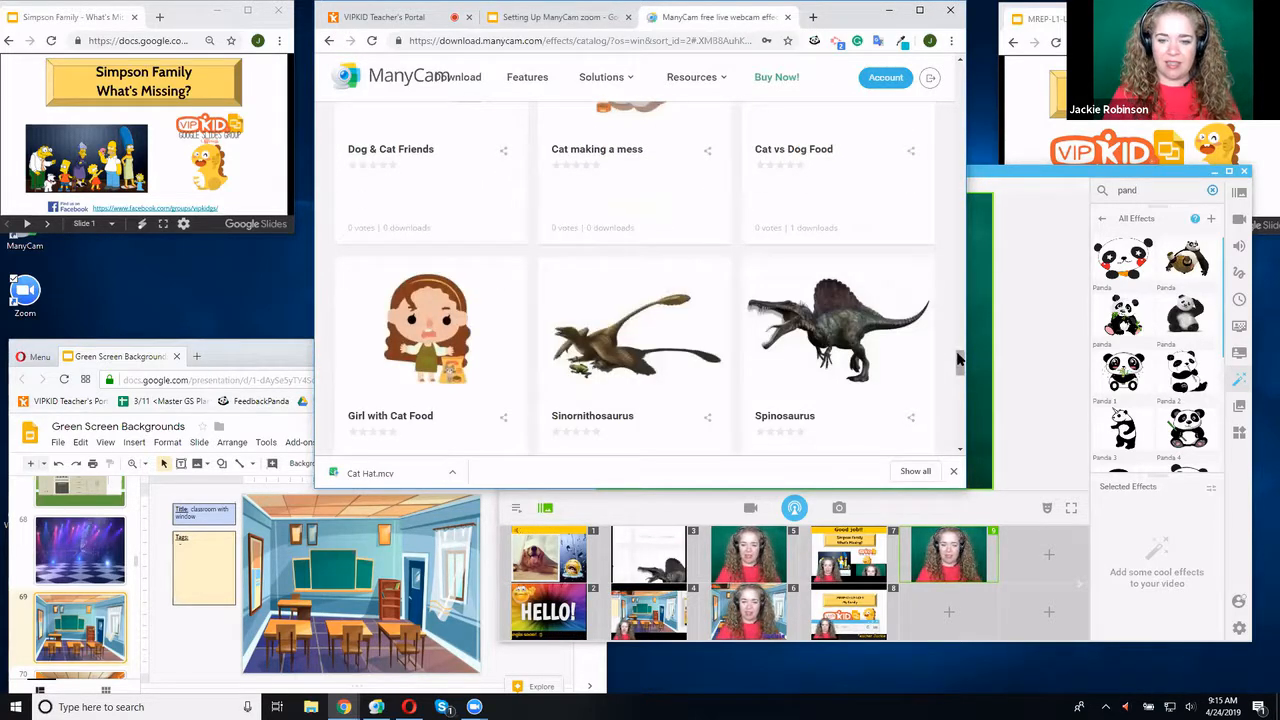
pyautogui.moveTo(958, 362); pyautogui.dragTo(938, 56)
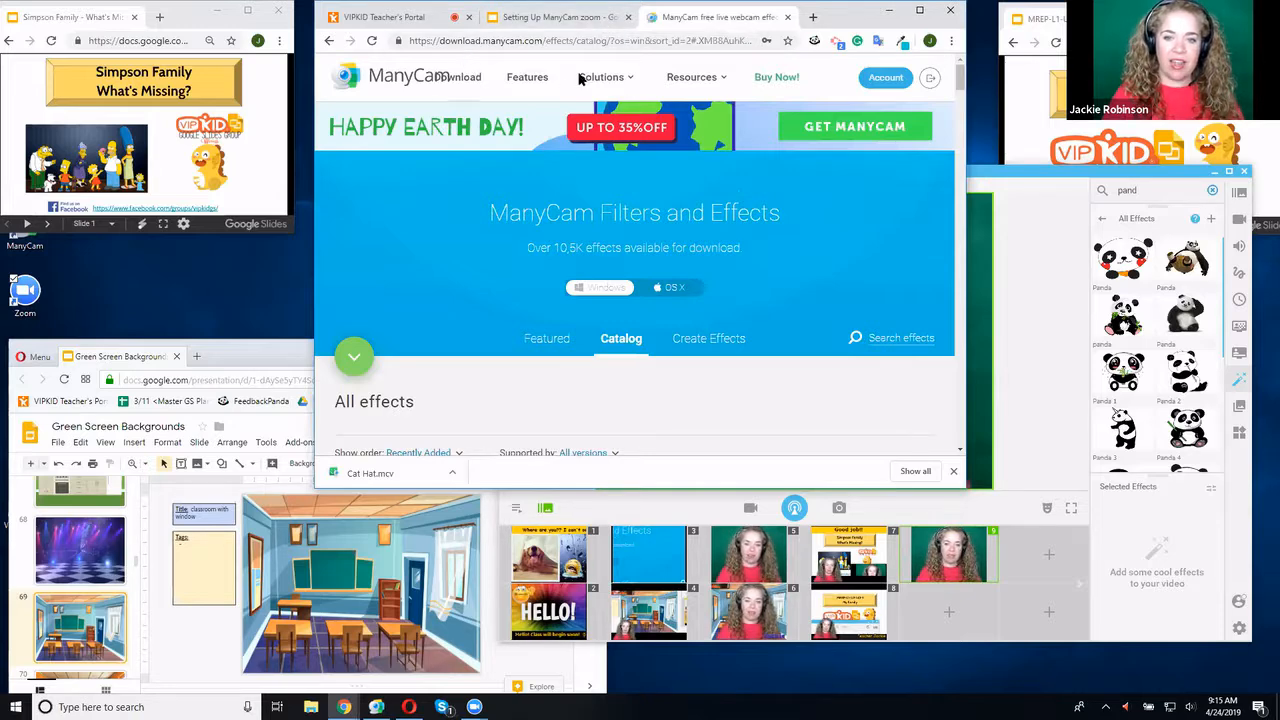
pyautogui.click(691, 80)
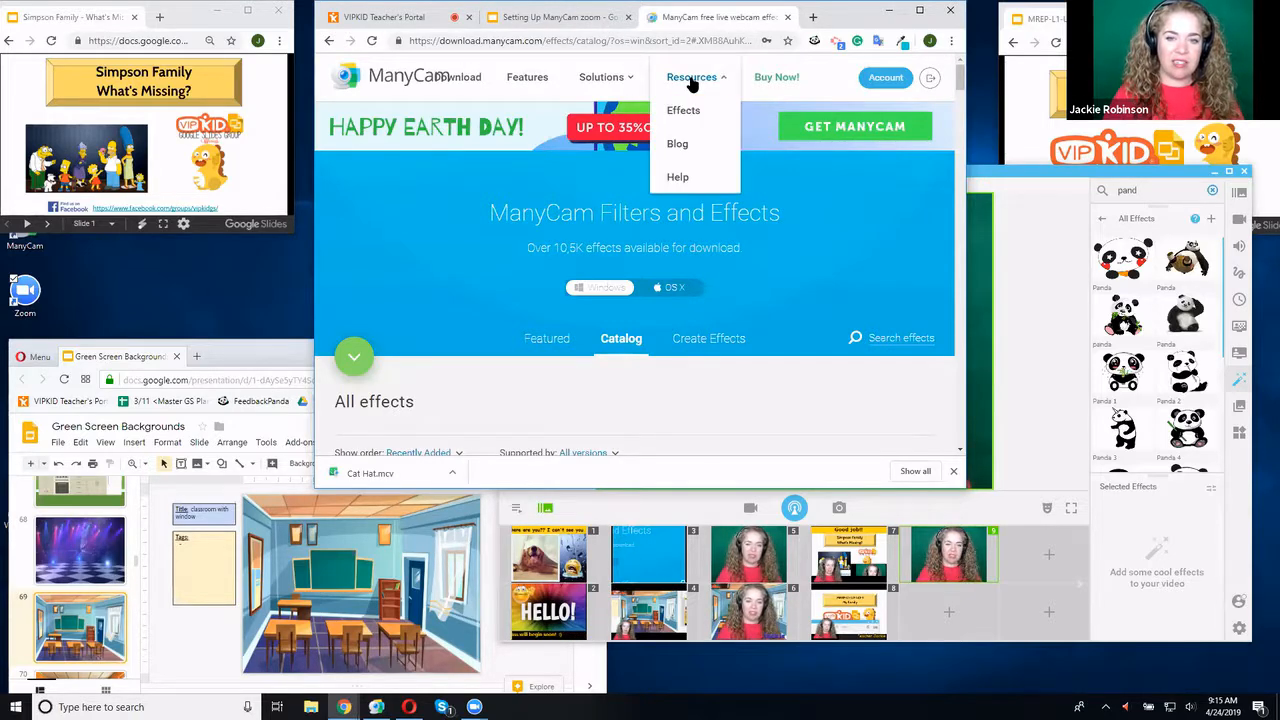
# Switch back to ManyCam, look into the Face Accessories category and return to the list of effect categories
pyautogui.click(1103, 220)
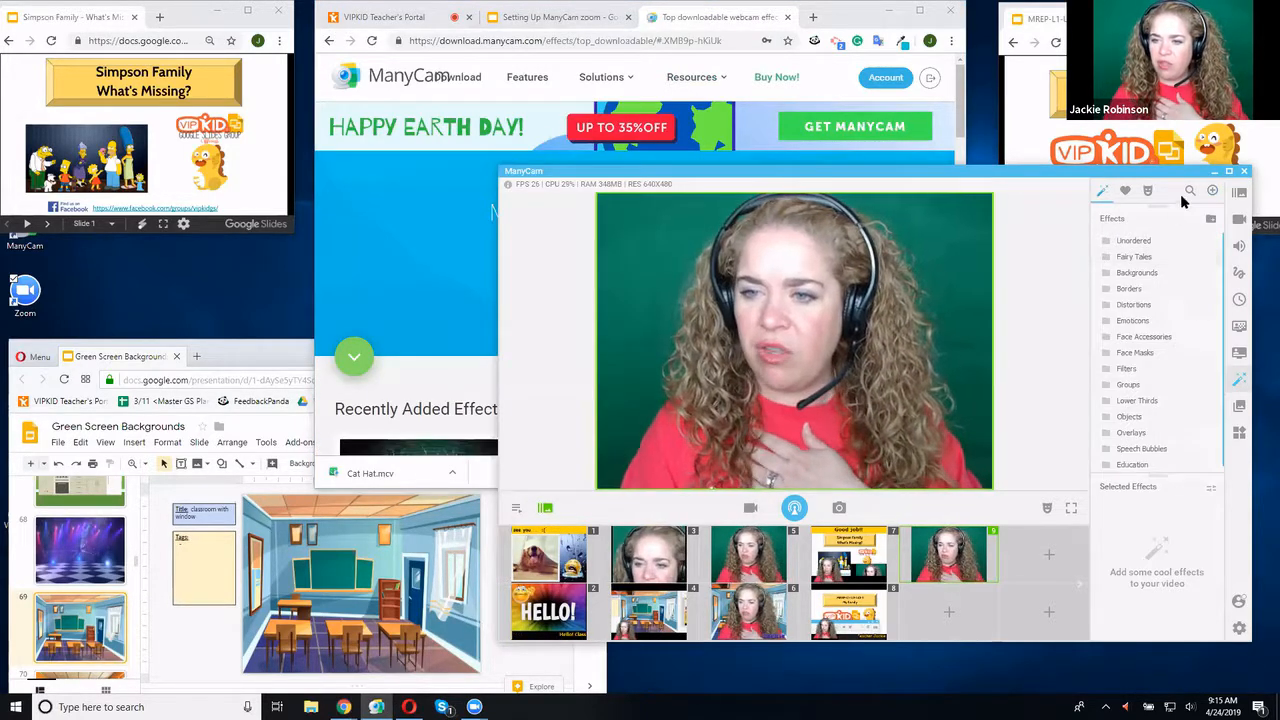
pyautogui.click(1127, 338)
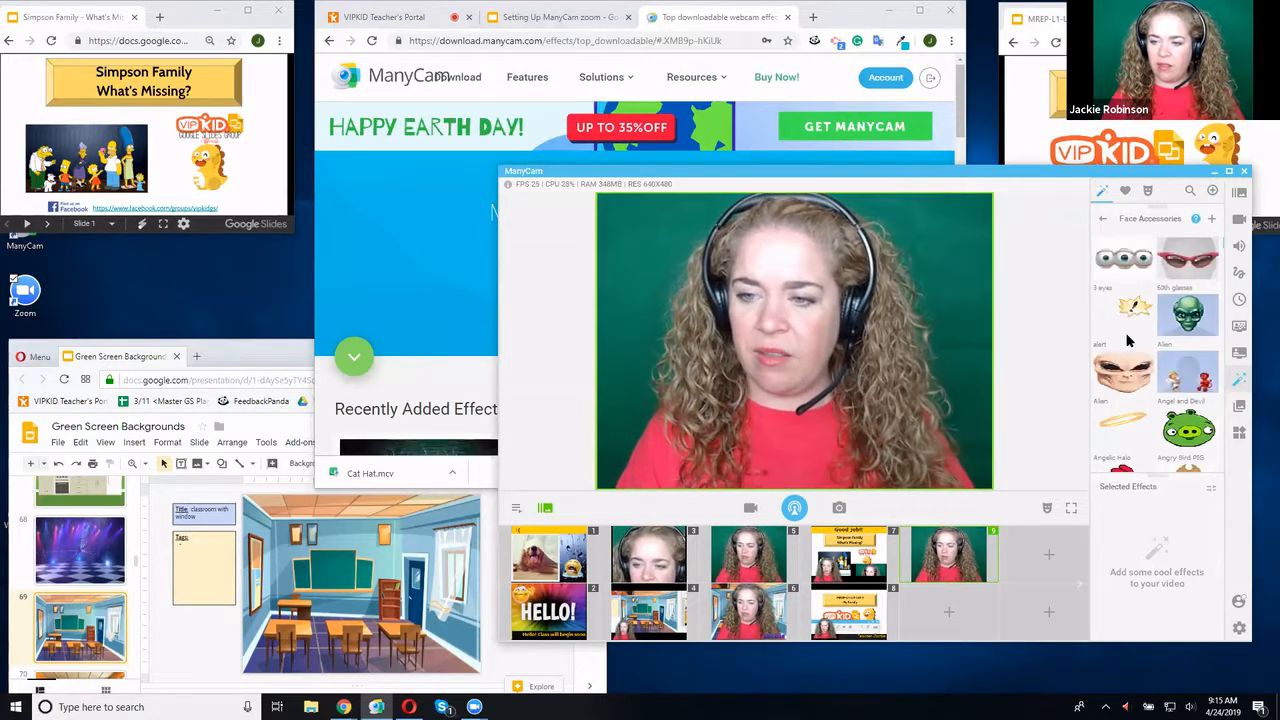
pyautogui.click(1102, 222)
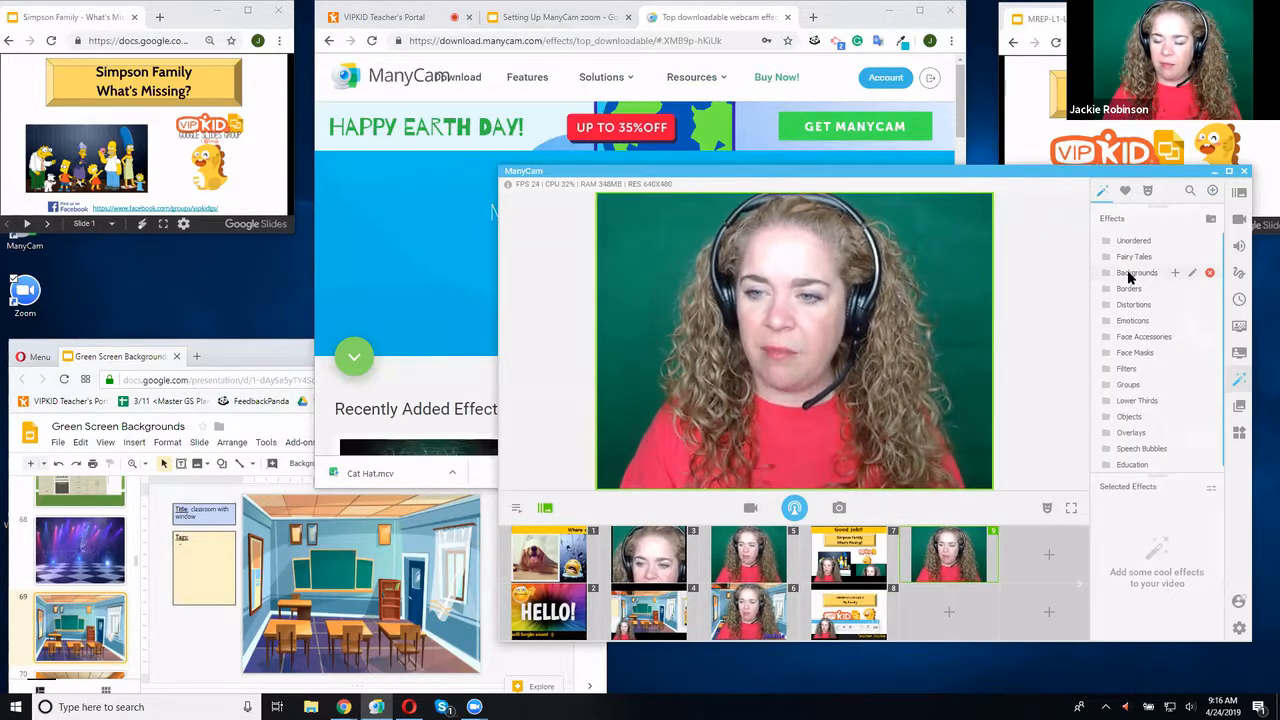
# Look through the Backgrounds category to its end and open the online catalog to get more backgrounds
pyautogui.click(1131, 274)
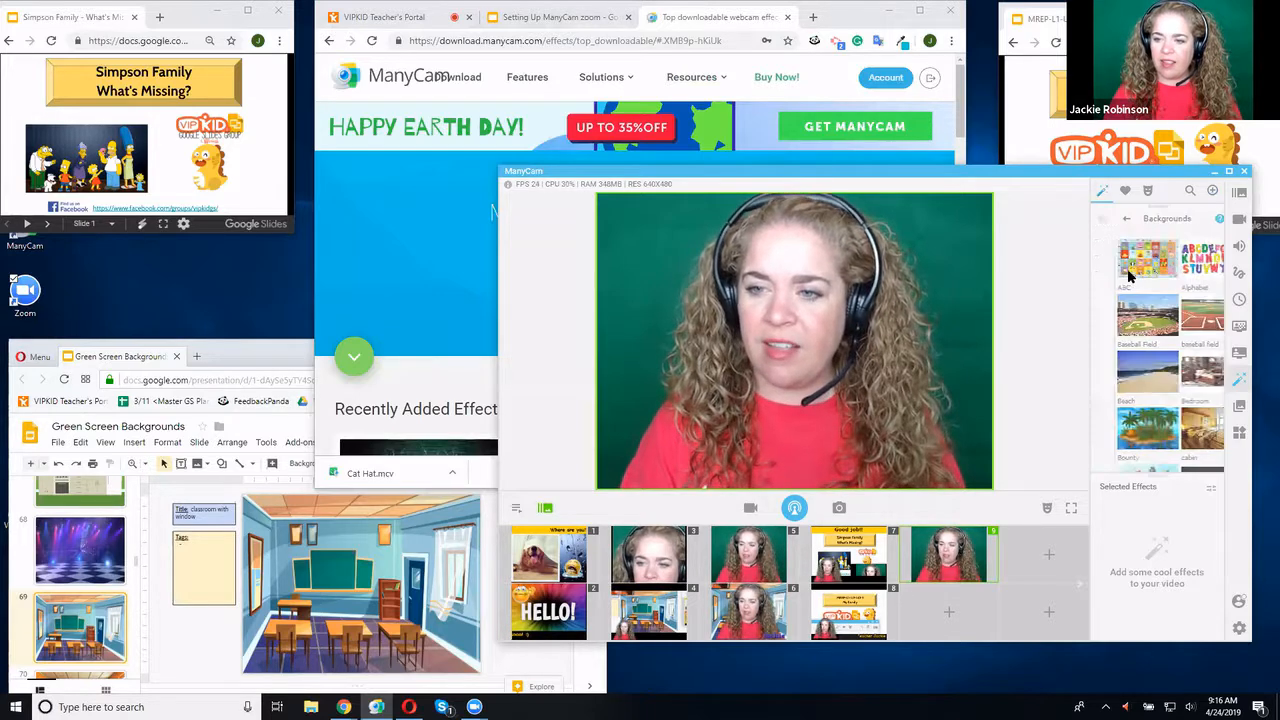
pyautogui.moveTo(1224, 250); pyautogui.dragTo(1218, 472)
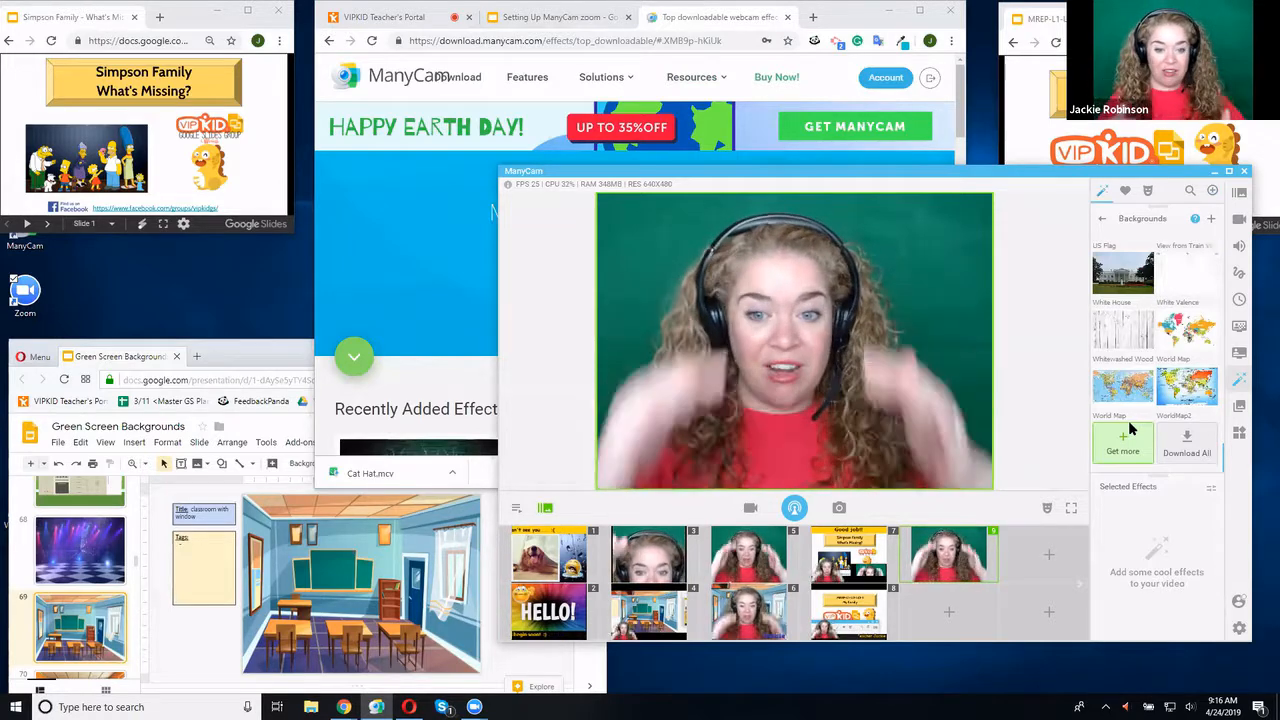
pyautogui.click(1125, 436)
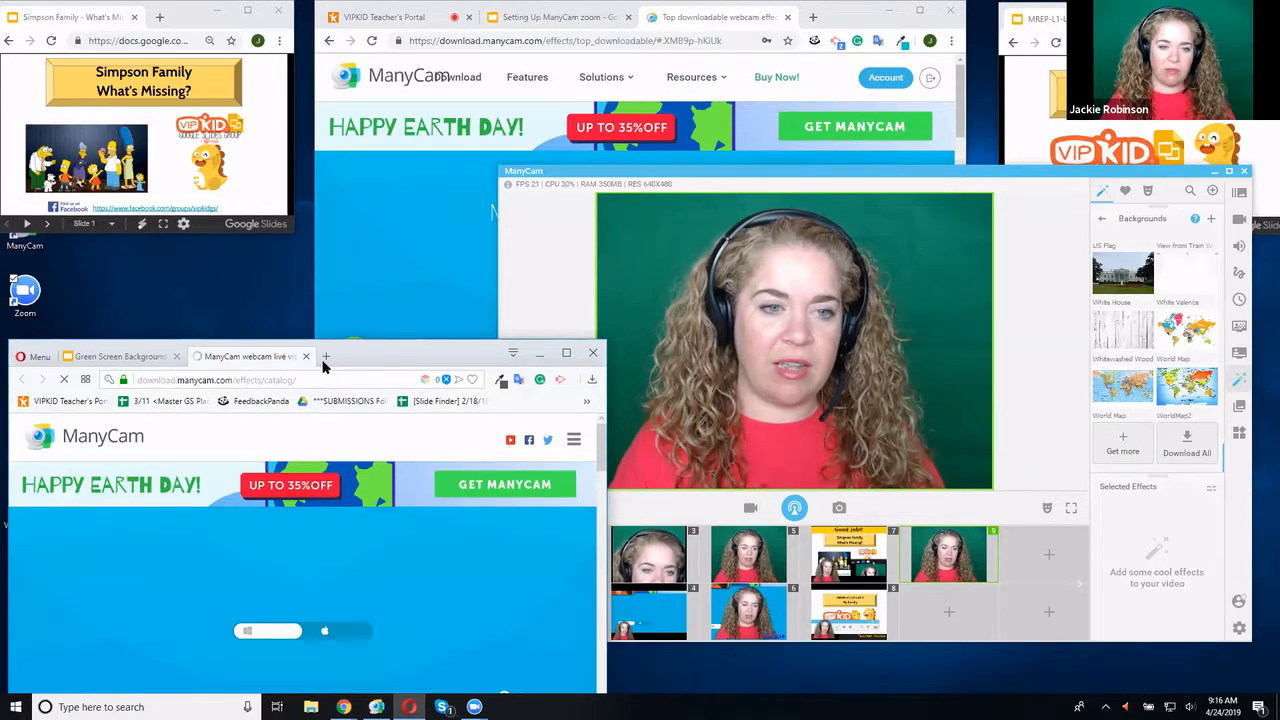
# Detach the online catalog page into its own maximized browser window and list all effects
pyautogui.moveTo(250, 360); pyautogui.dragTo(803, 37)
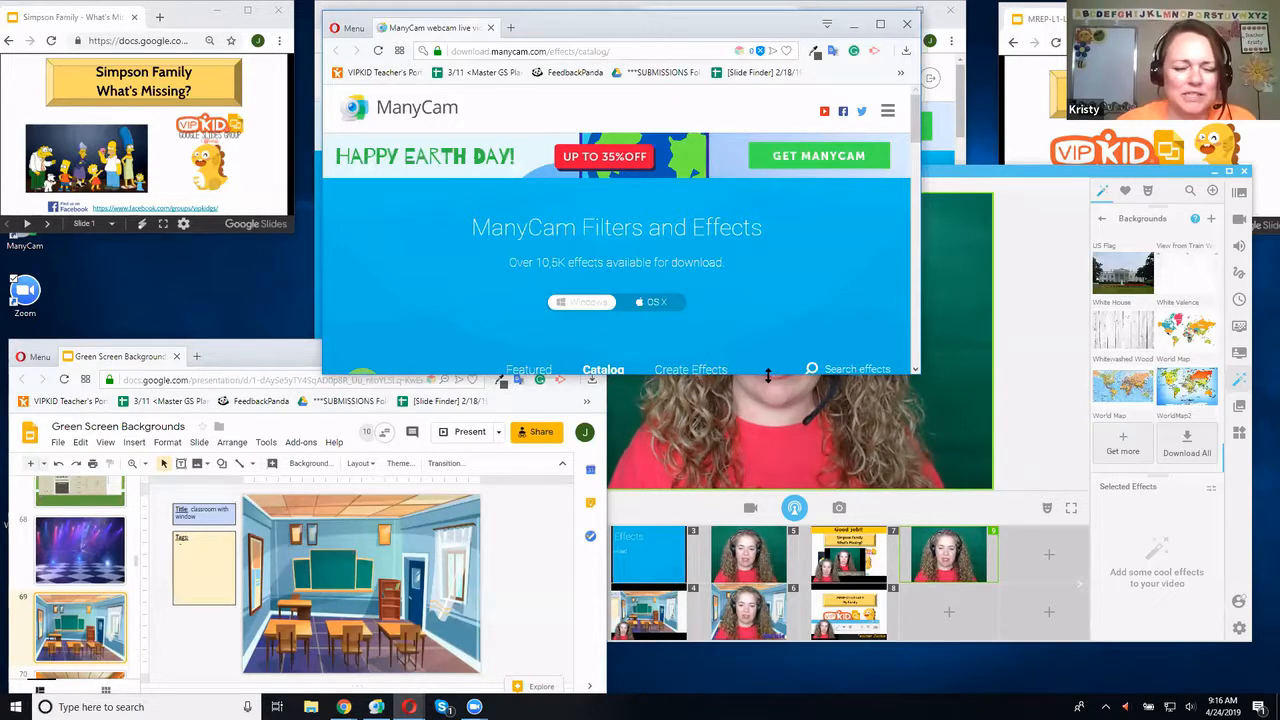
pyautogui.moveTo(773, 460); pyautogui.dragTo(775, 460)
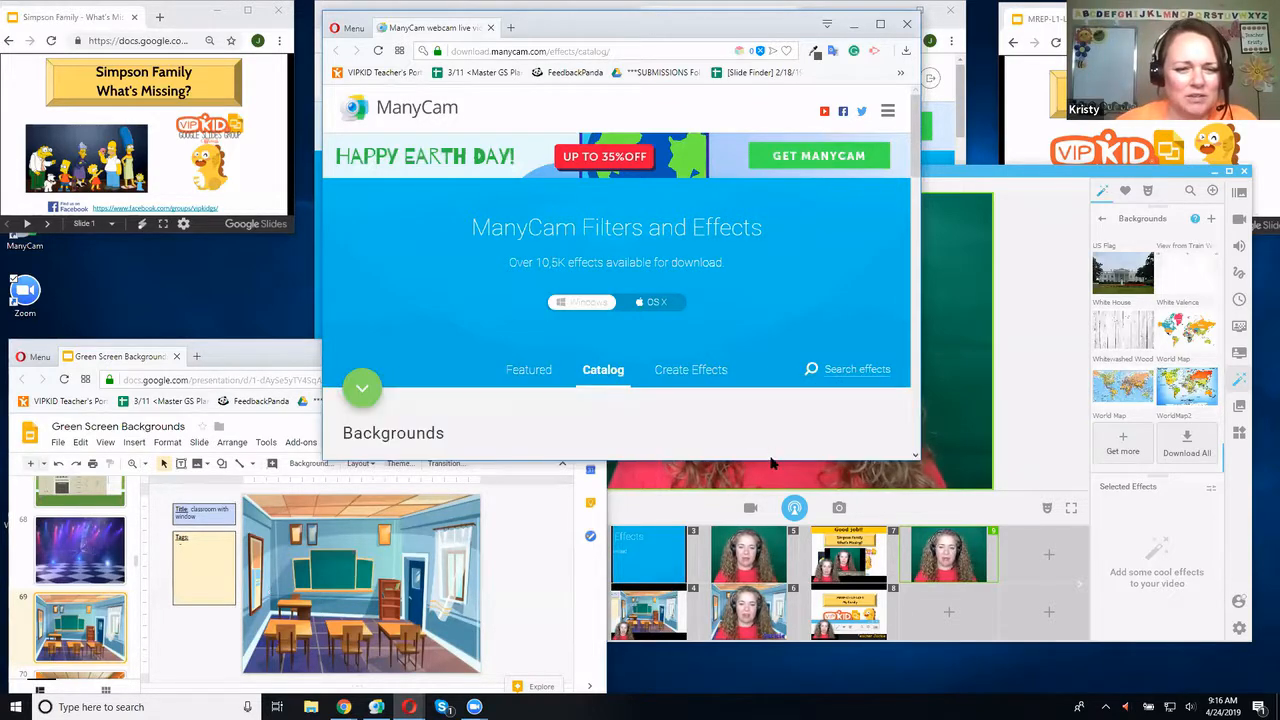
pyautogui.click(850, 367)
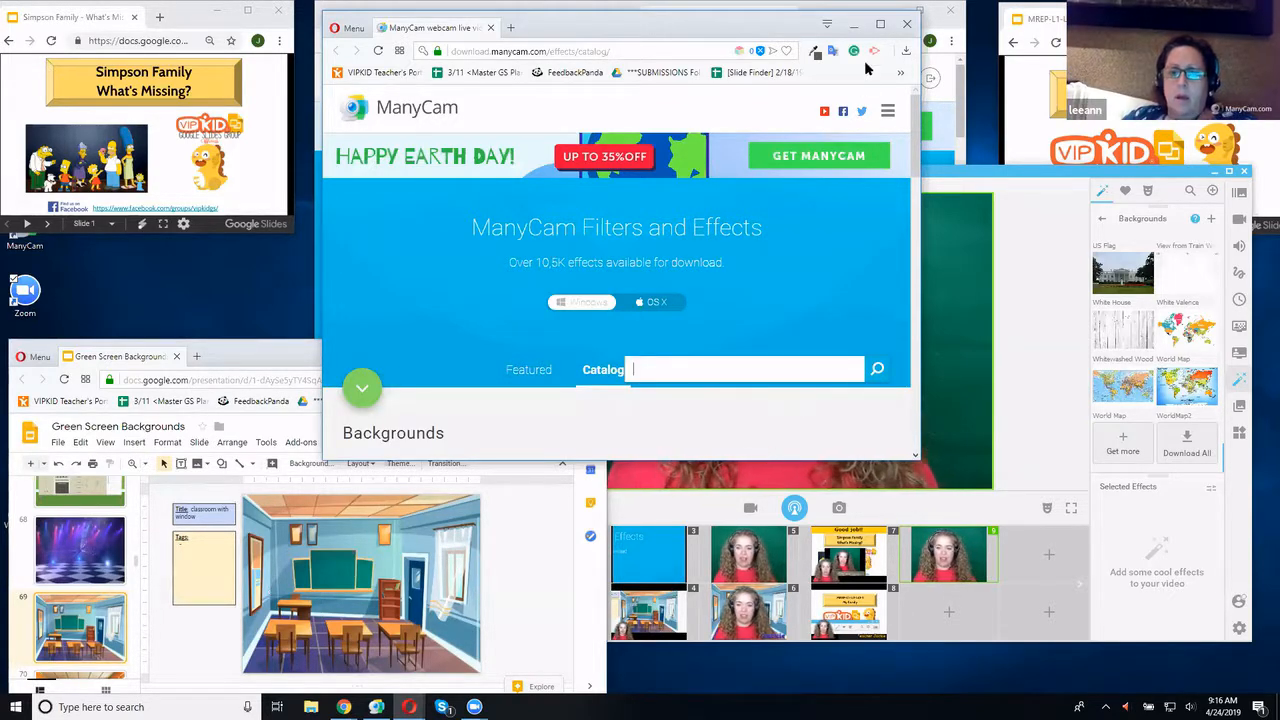
pyautogui.click(880, 36)
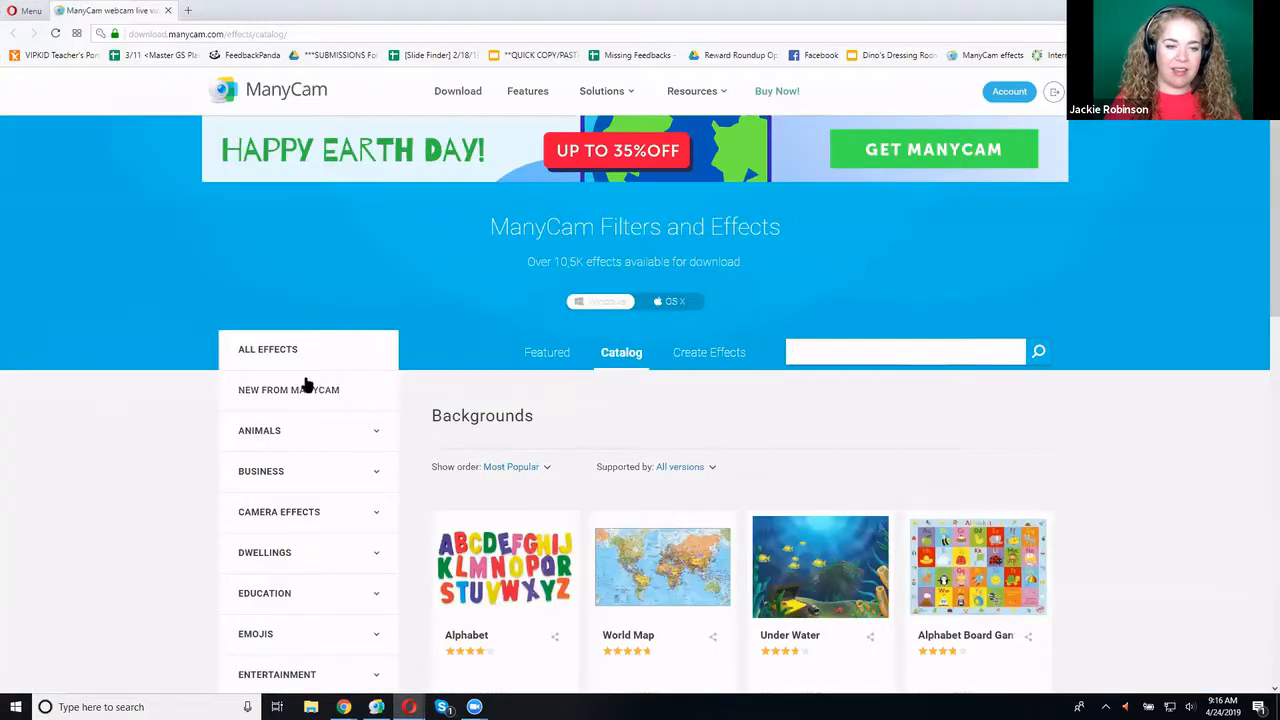
pyautogui.click(271, 354)
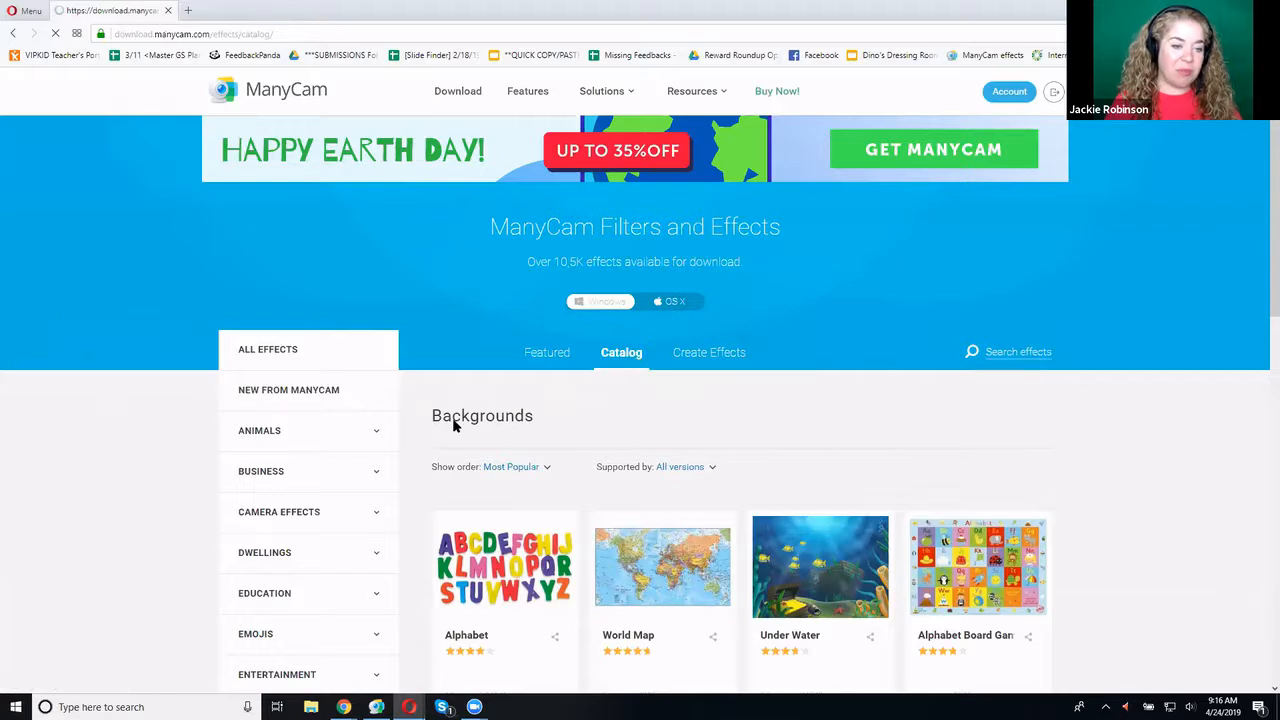
# Look through the popular effects in the online catalog's list of all effects
pyautogui.click(507, 468)
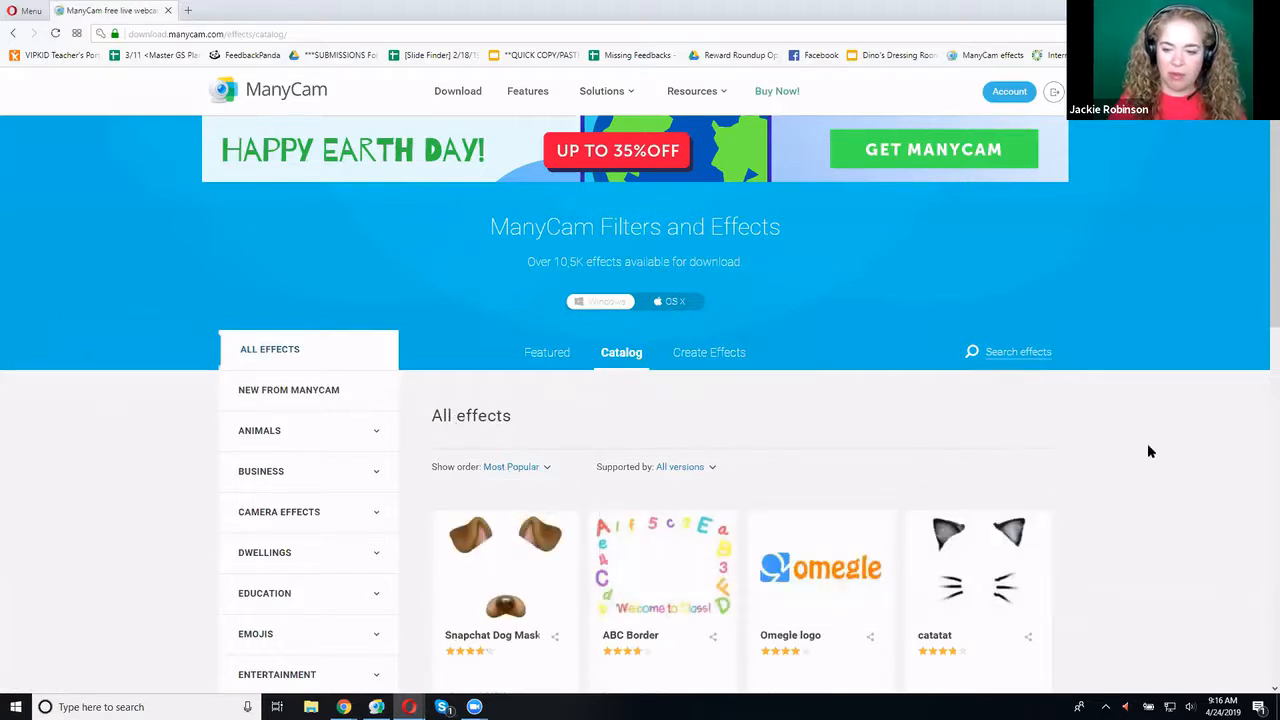
pyautogui.scroll(-3, 1152, 446)
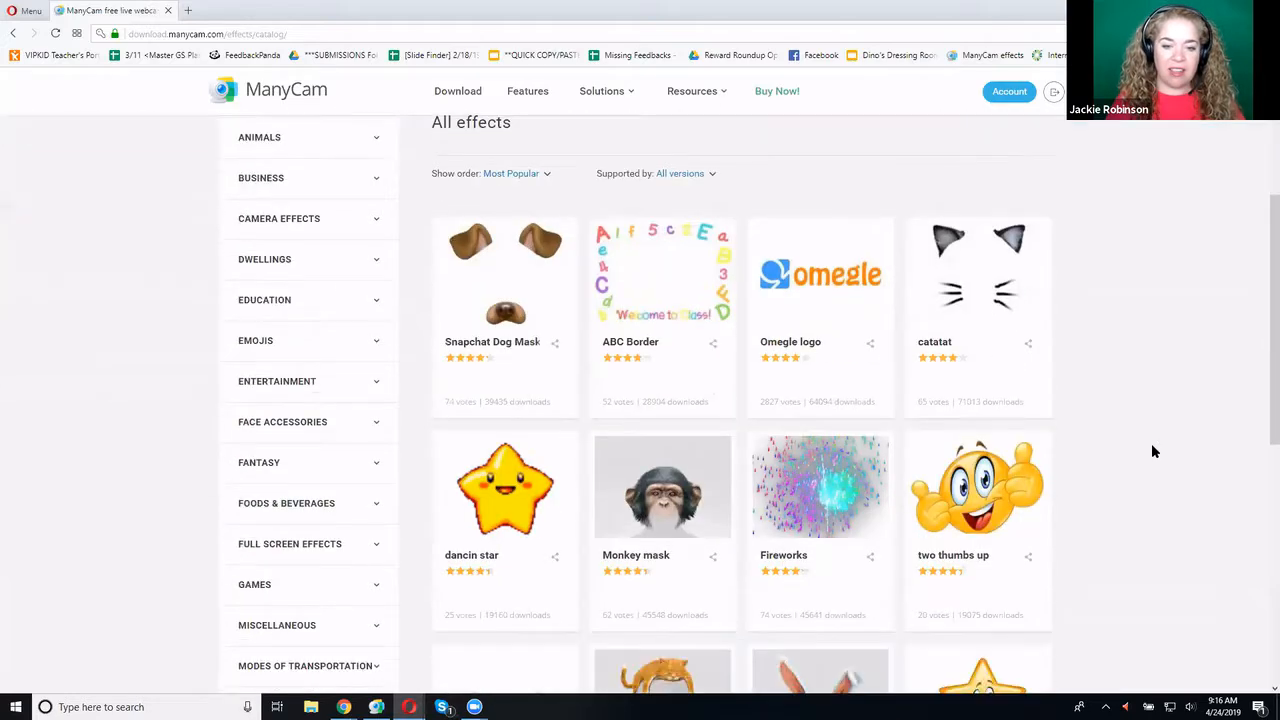
pyautogui.scroll(-2, 1152, 452)
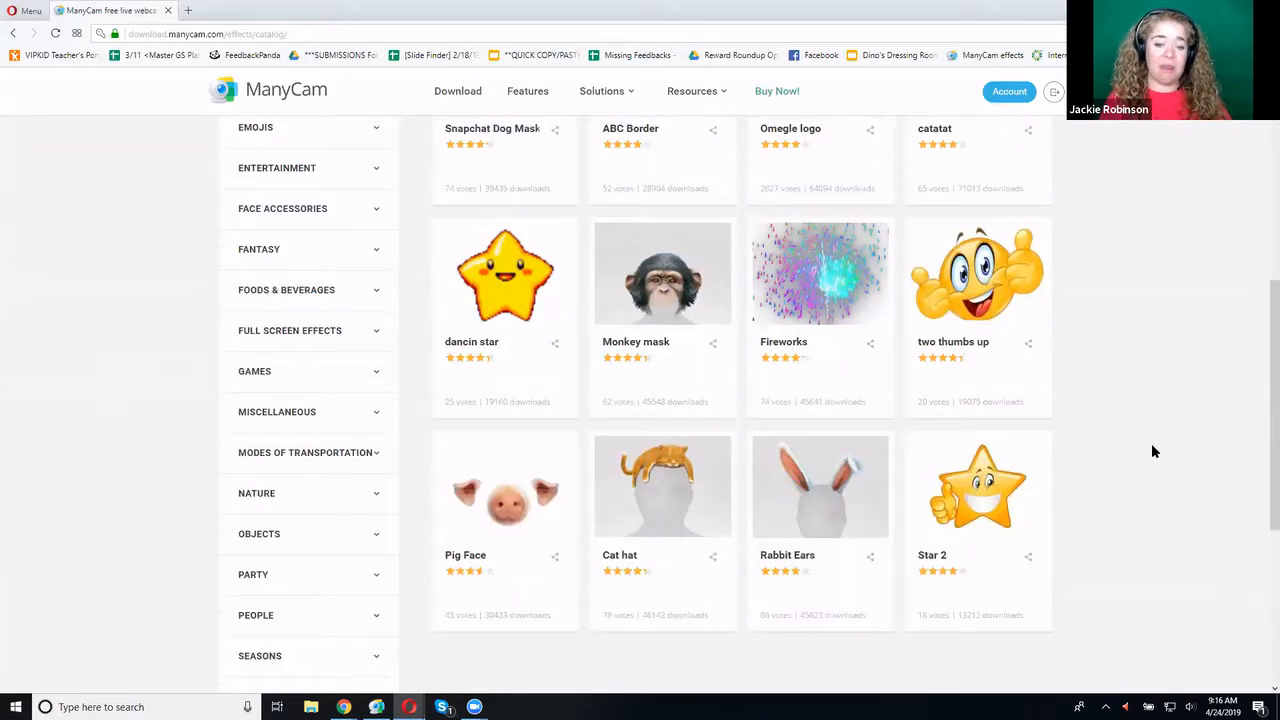
pyautogui.scroll(-3, 1152, 452)
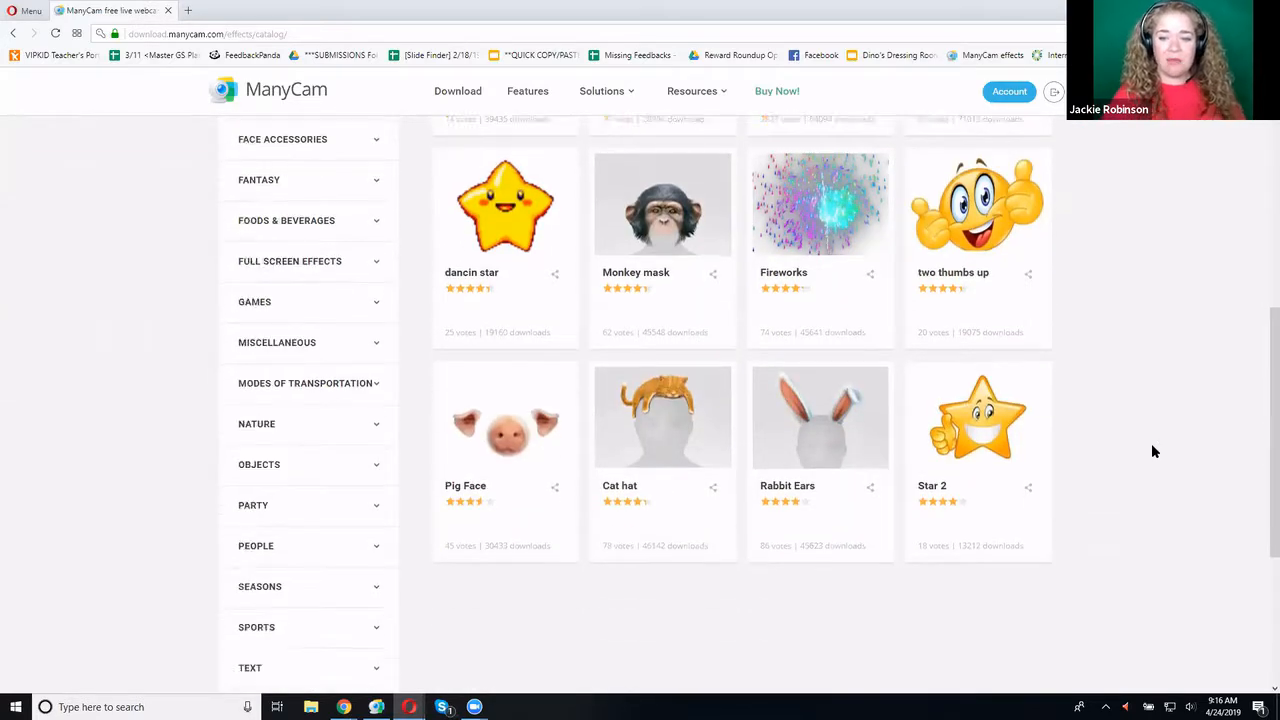
pyautogui.scroll(-1, 1152, 452)
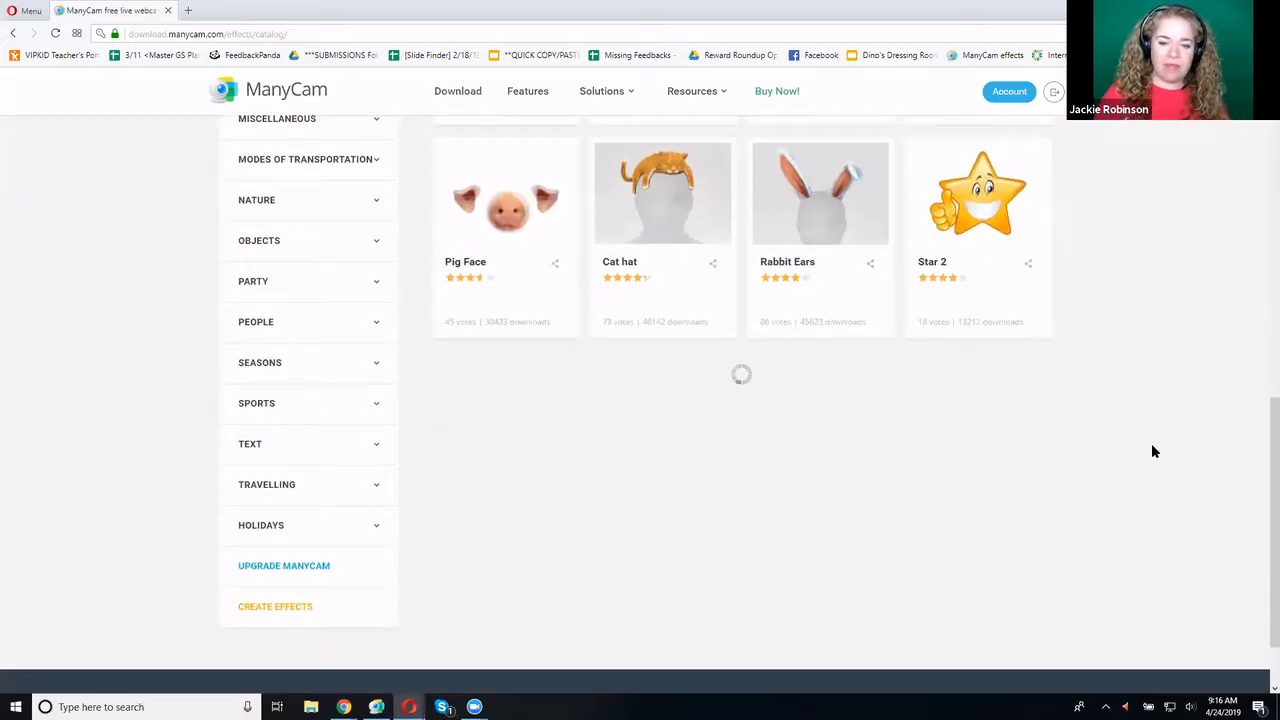
pyautogui.scroll(-5, 1152, 452)
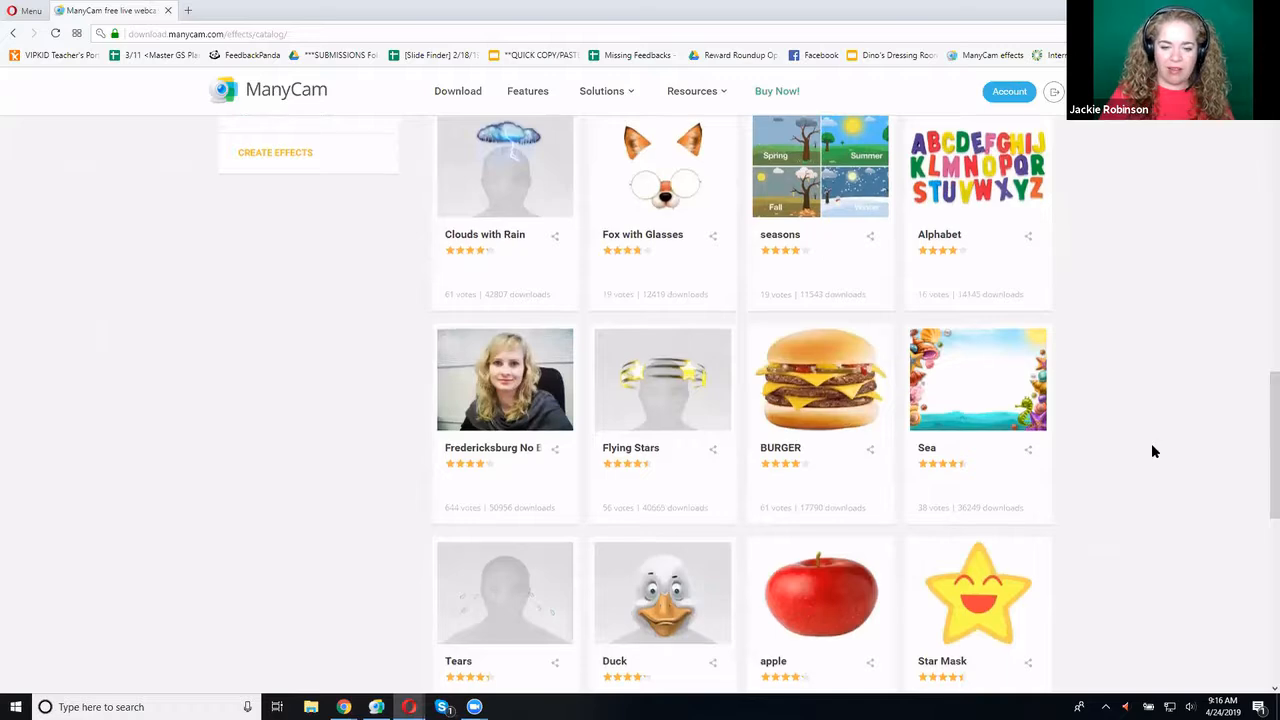
pyautogui.scroll(-3, 1152, 452)
pyautogui.scroll(-1, 1152, 452)
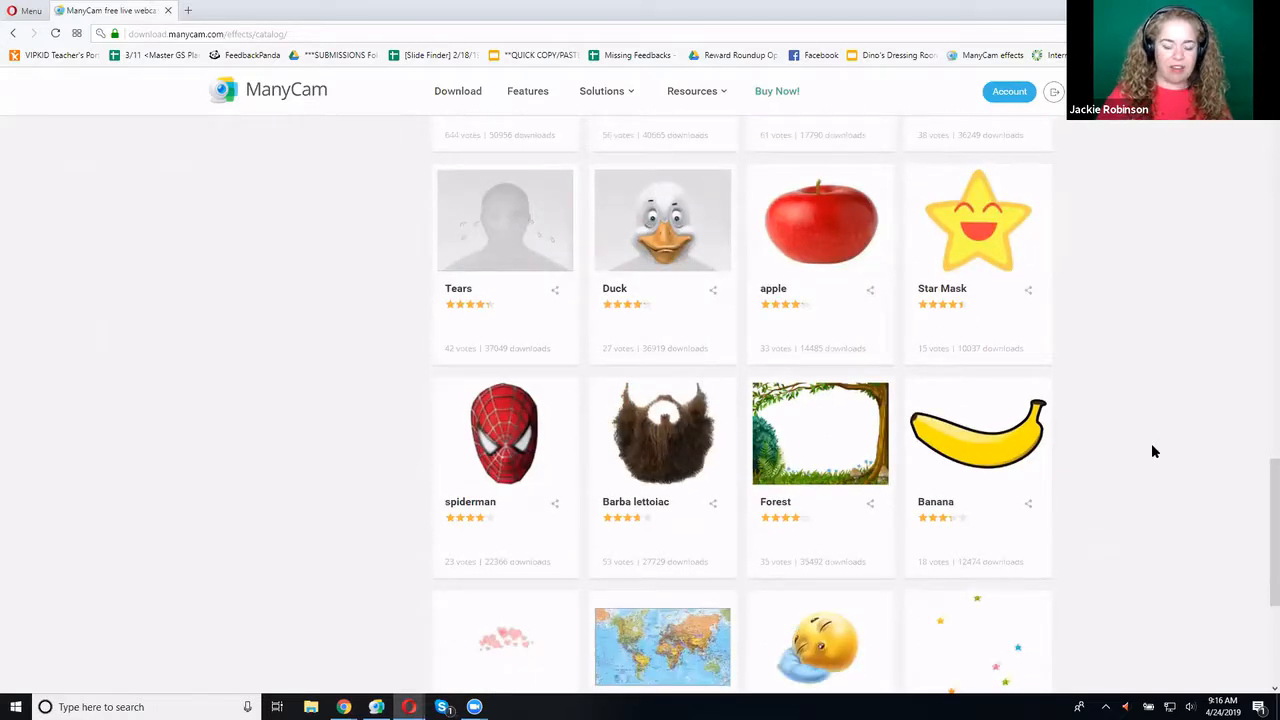
pyautogui.scroll(-4, 1152, 452)
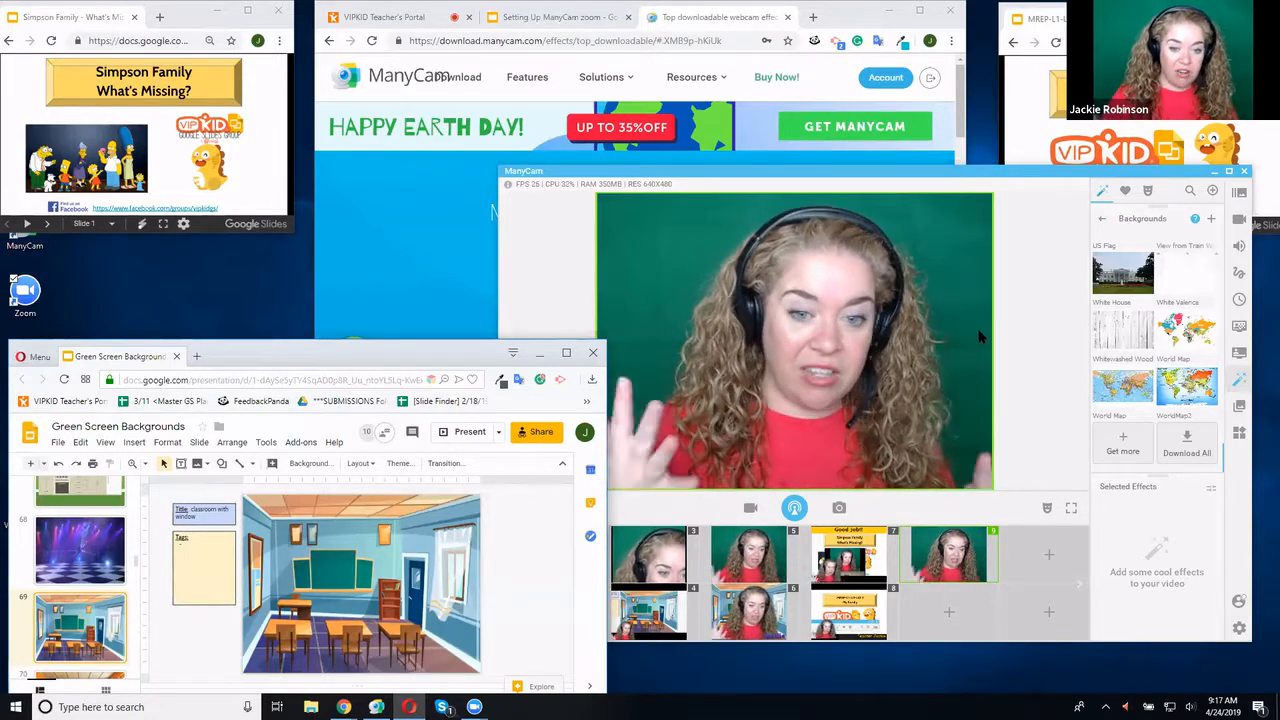
# Switch to ManyCam, move its window clear of the website's heading and return from Backgrounds to the effect categories
pyautogui.click(1017, 181)
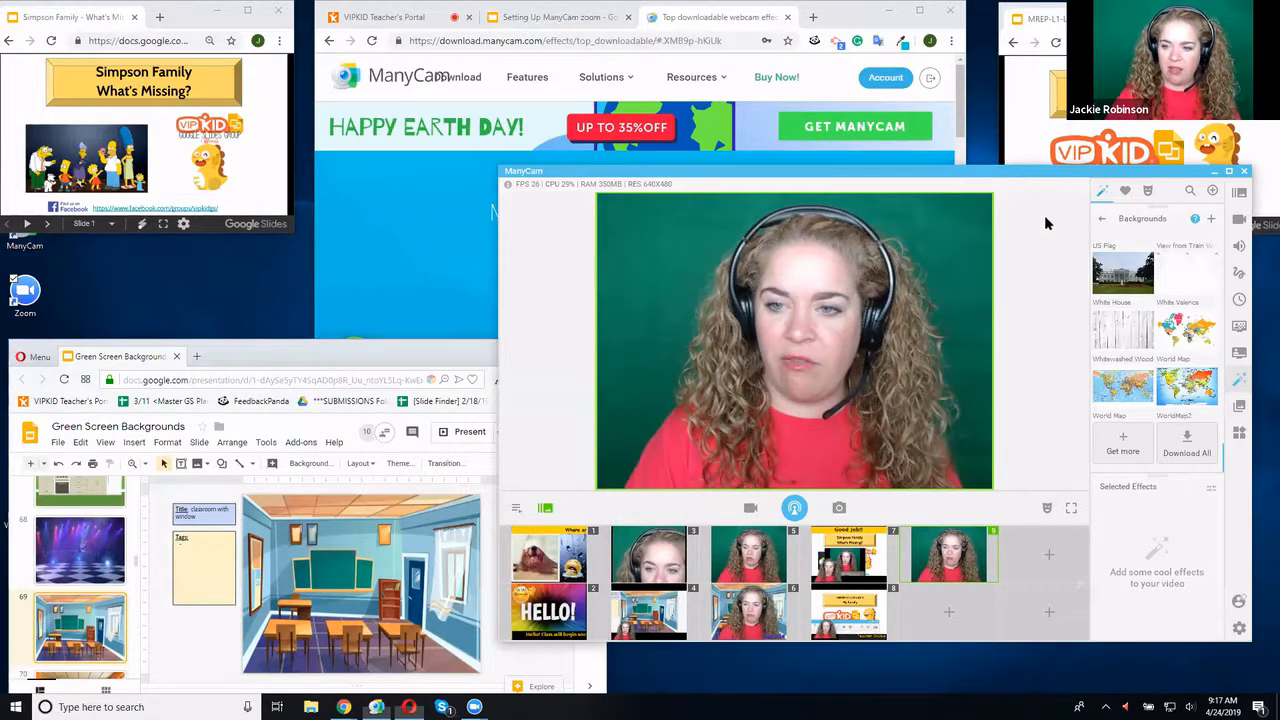
pyautogui.moveTo(734, 174); pyautogui.dragTo(763, 229)
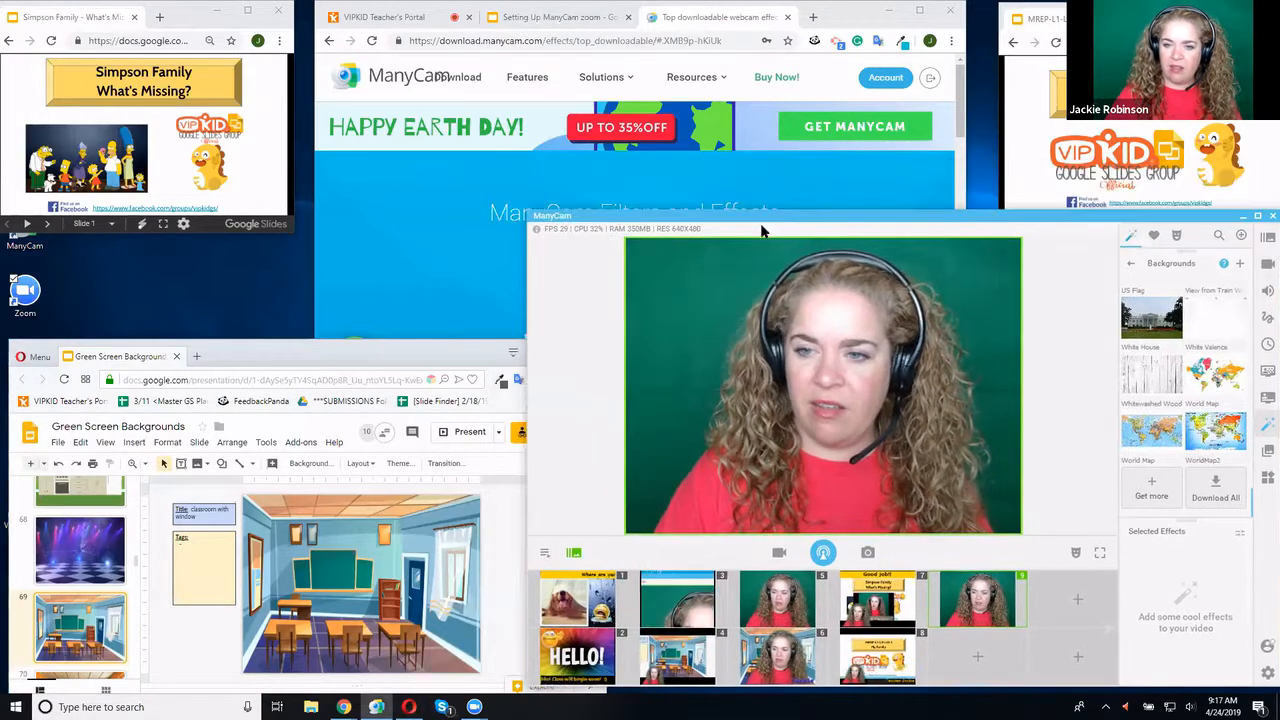
pyautogui.click(1131, 263)
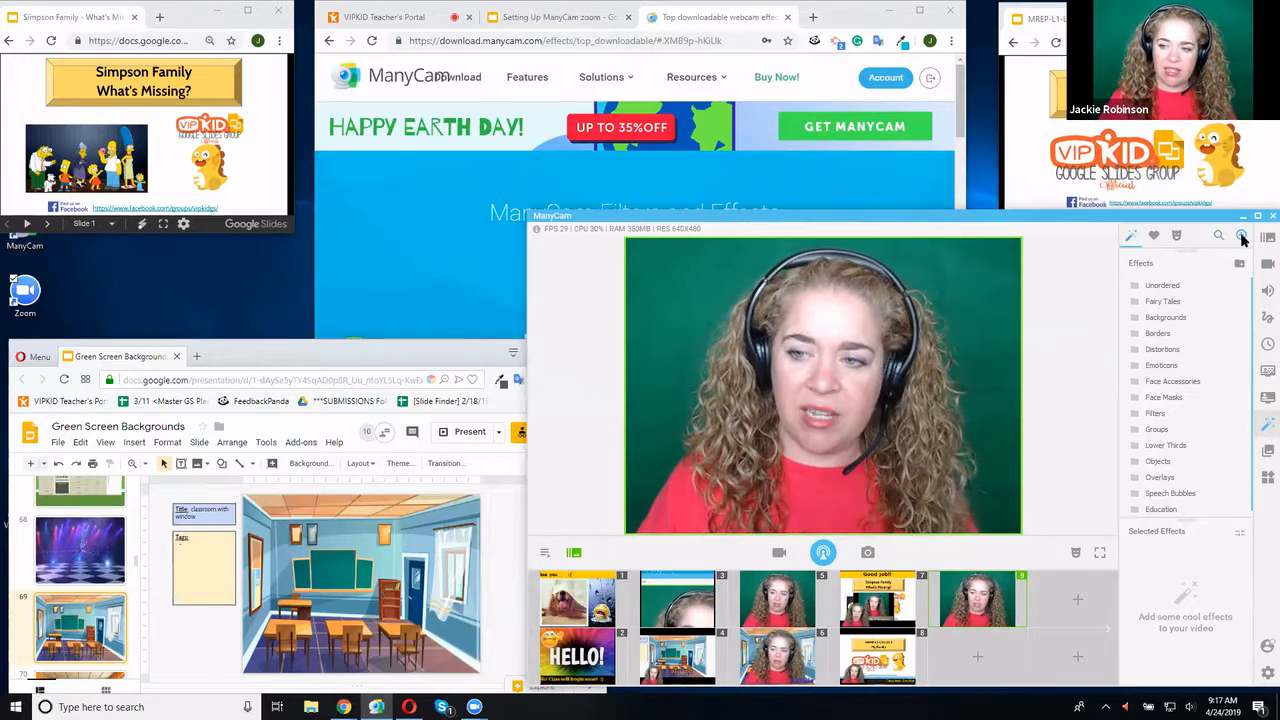
# Start adding a new effect from a file and select Cat Hat in the Downloads folder
pyautogui.click(1241, 237)
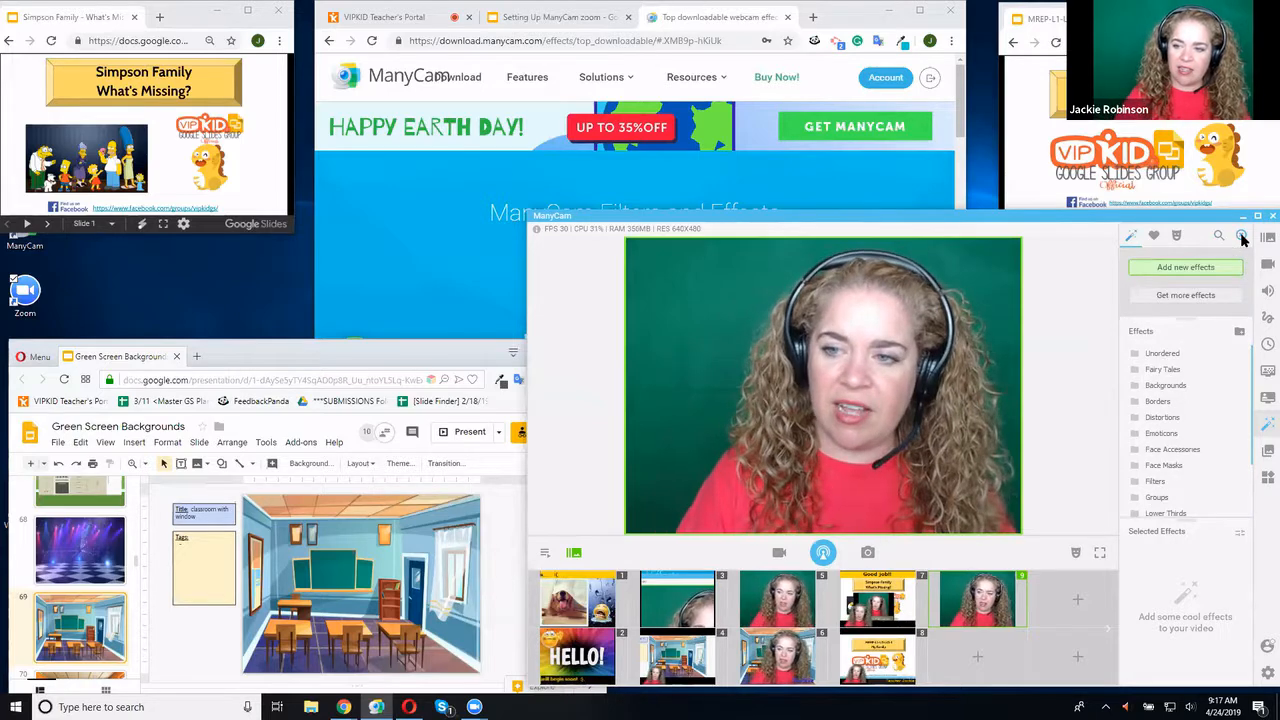
pyautogui.click(1185, 268)
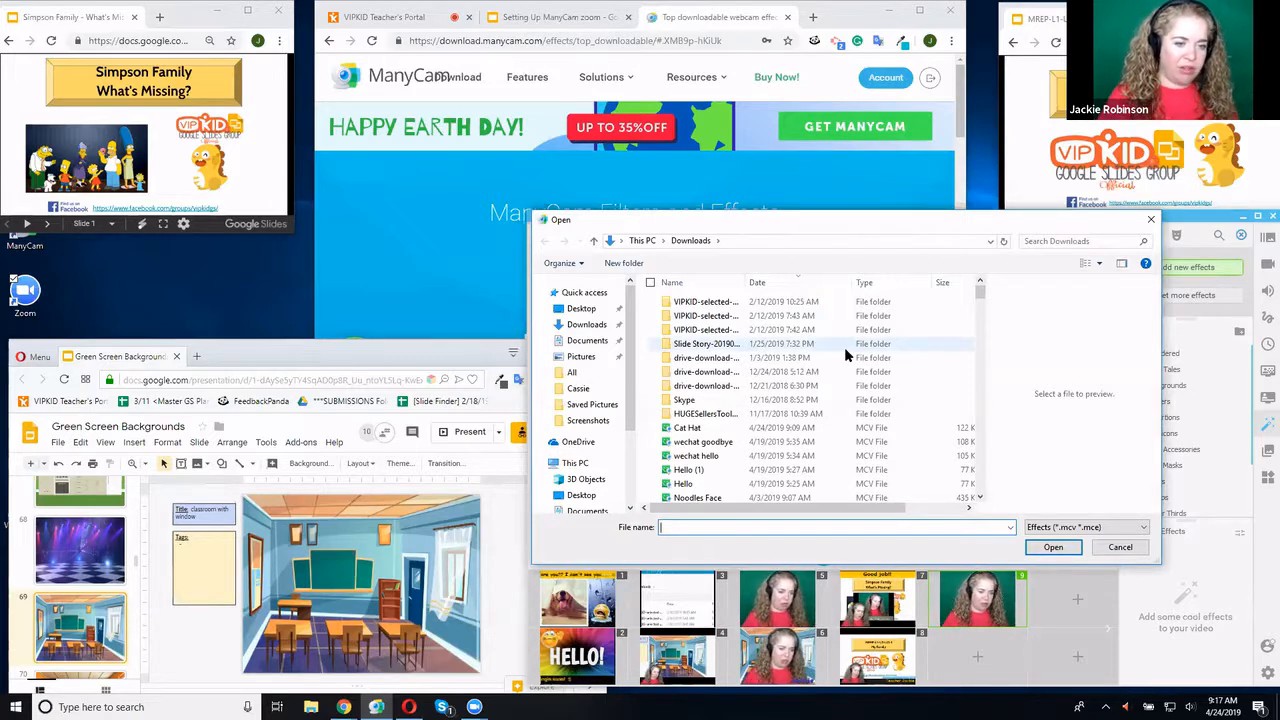
pyautogui.click(694, 429)
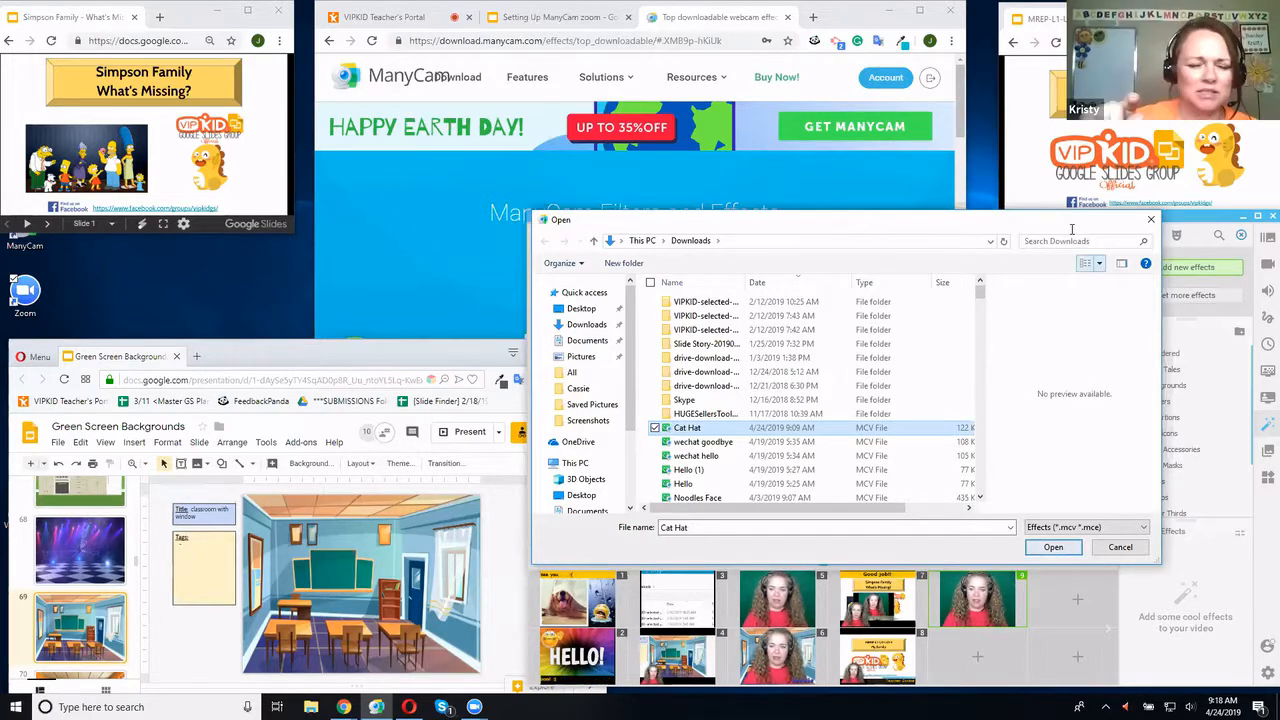
# Switch to the ManyCam website in Chrome and look at the file options for the downloaded Cat Hat.mcv
pyautogui.click(702, 15)
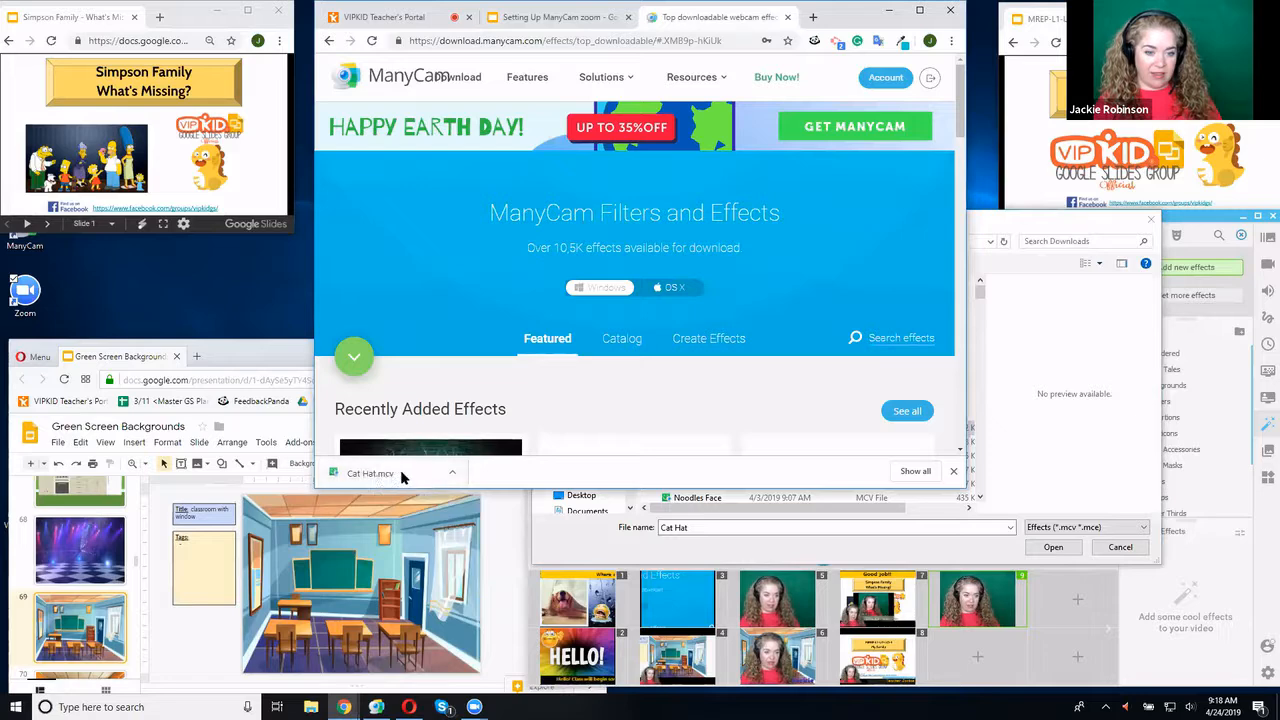
pyautogui.click(451, 474)
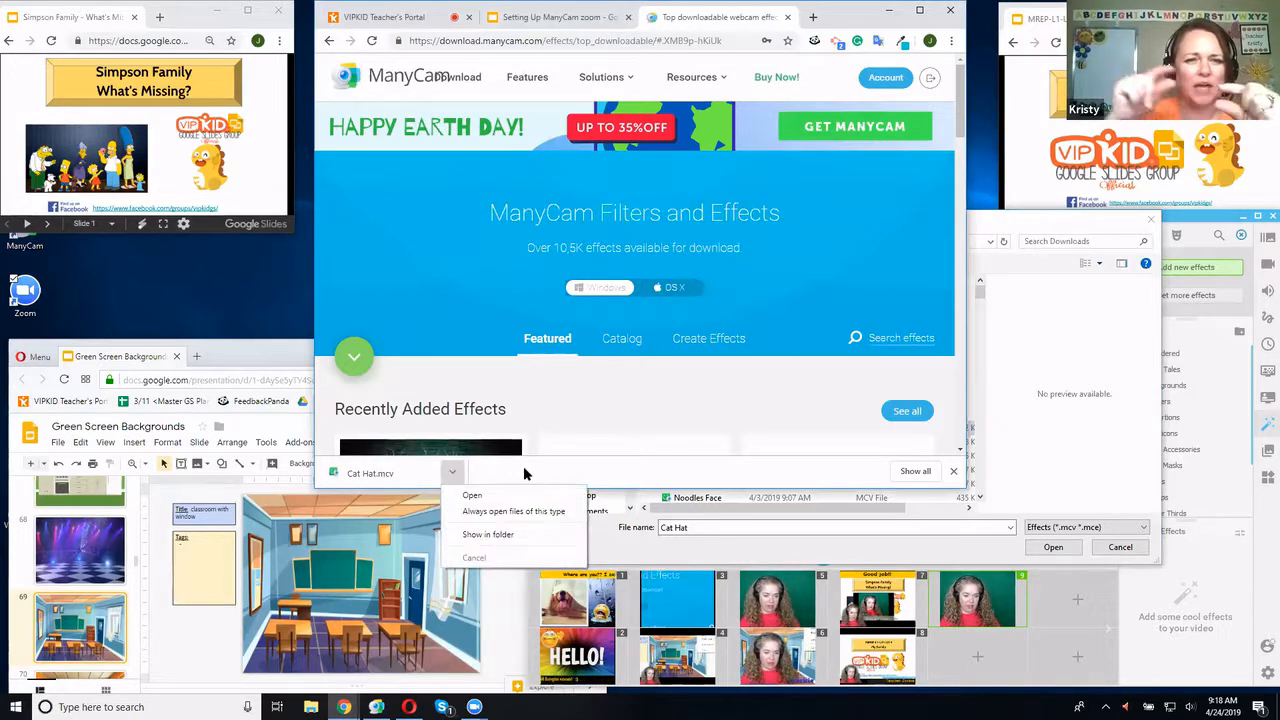
pyautogui.click(523, 466)
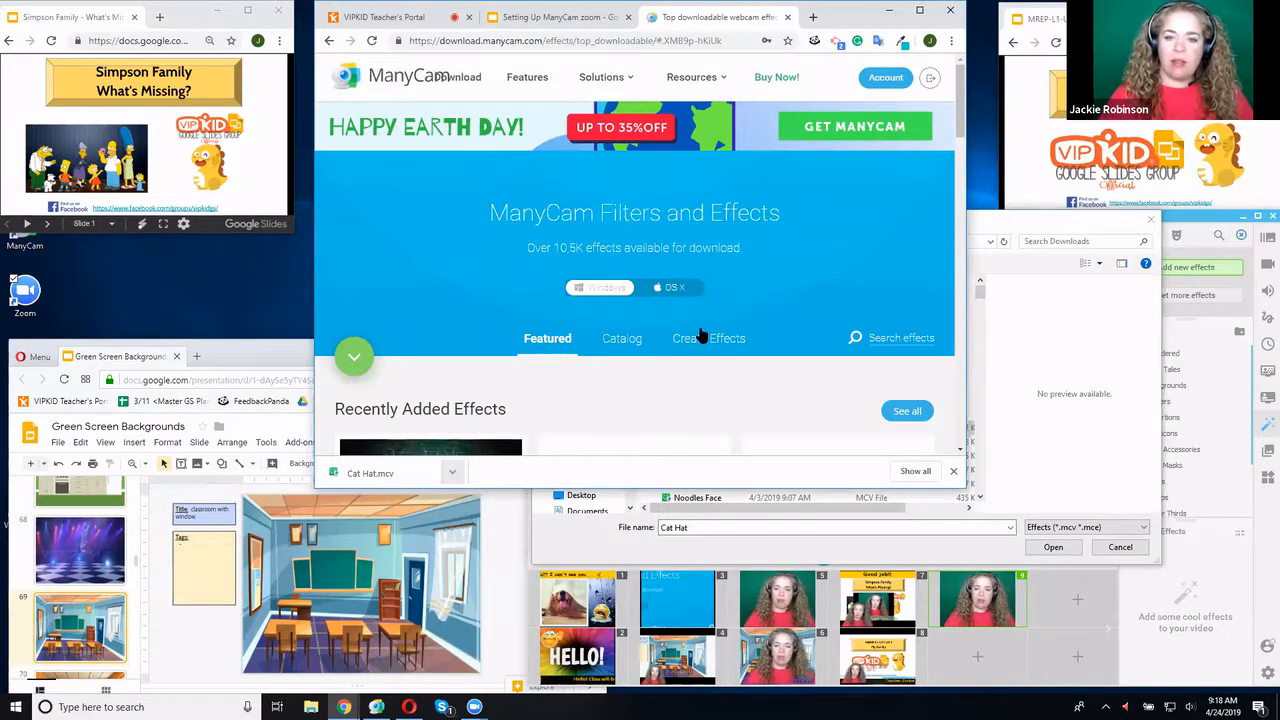
# Download the Flower garden effect from the Spring section of the featured effects
pyautogui.scroll(-5, 831, 362)
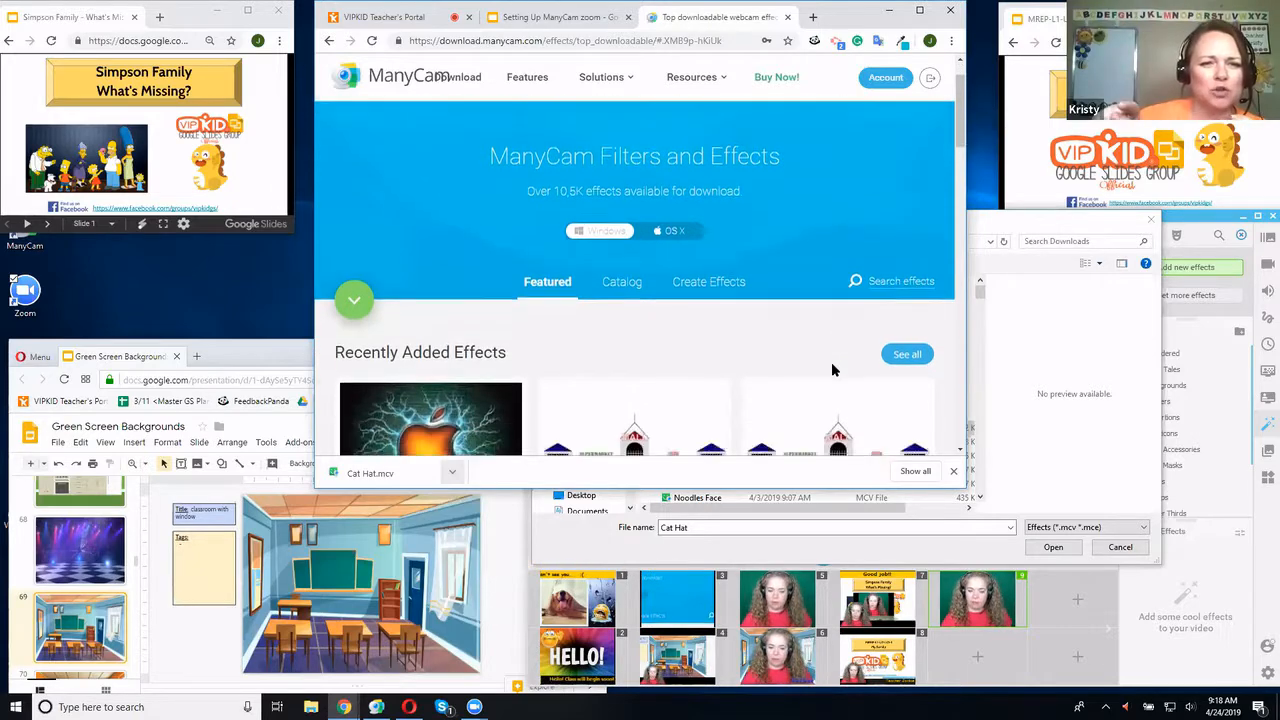
pyautogui.scroll(-1, 835, 370)
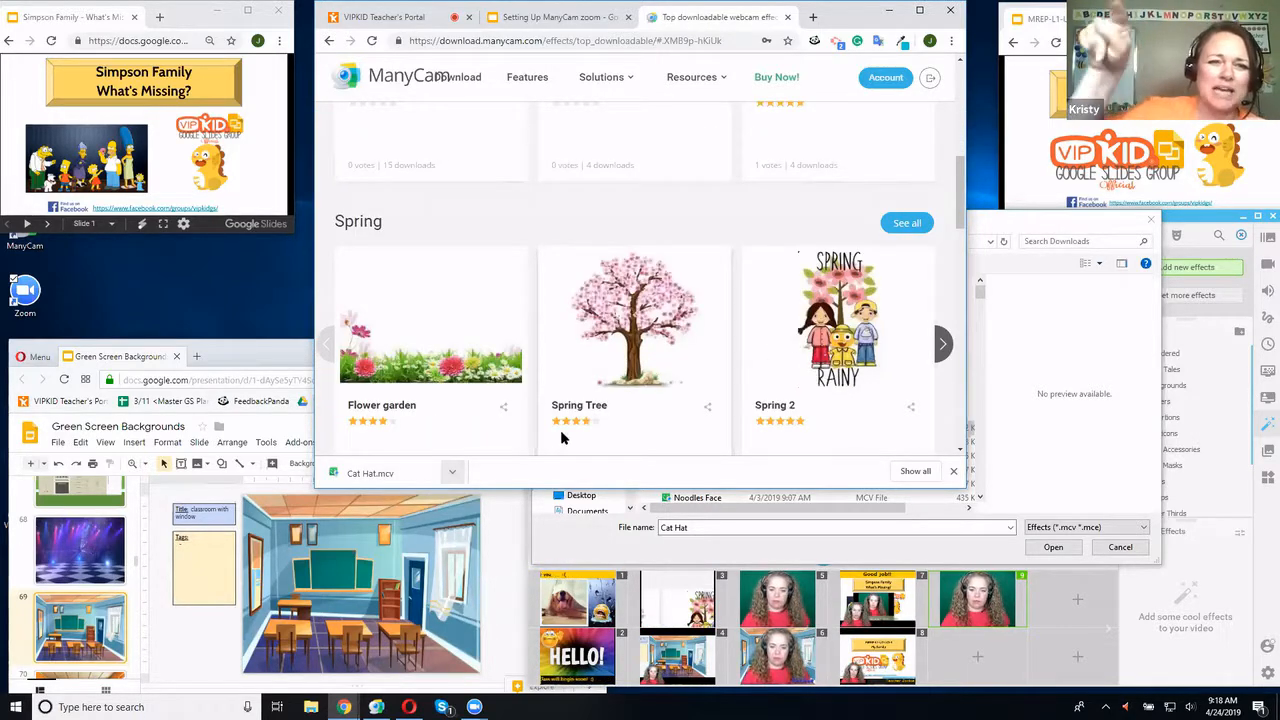
pyautogui.scroll(-2, 585, 437)
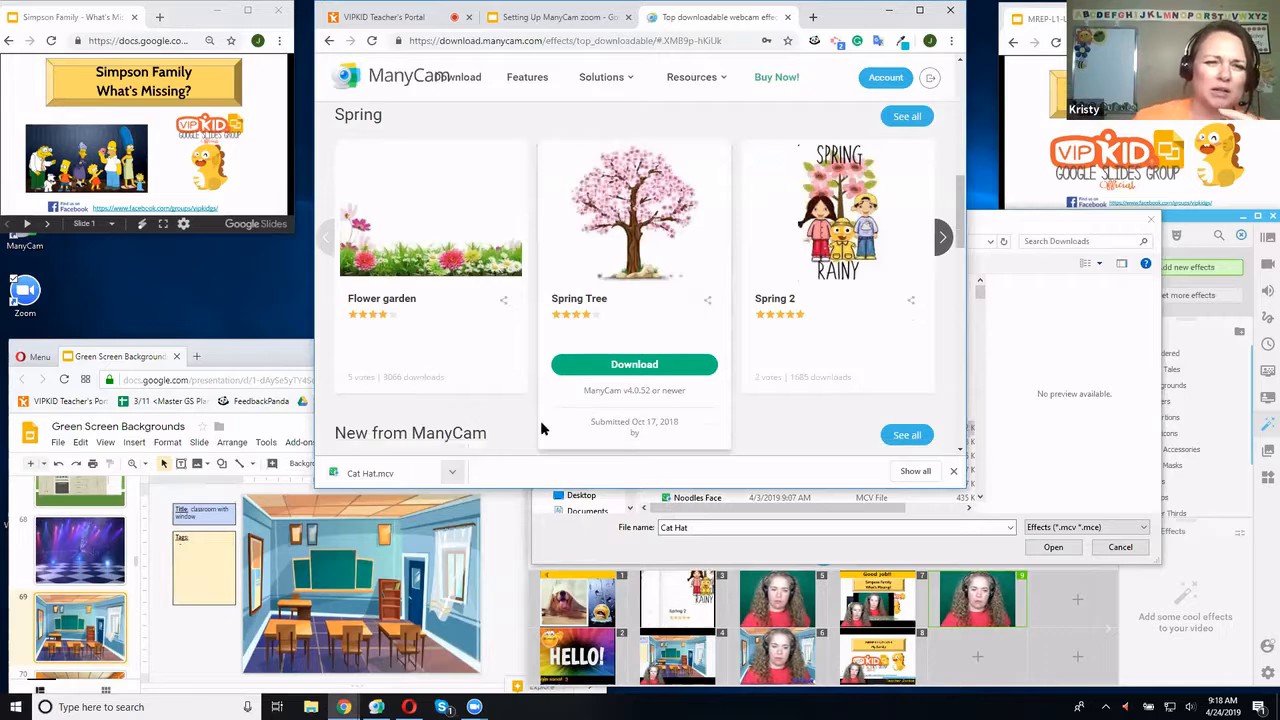
pyautogui.click(432, 365)
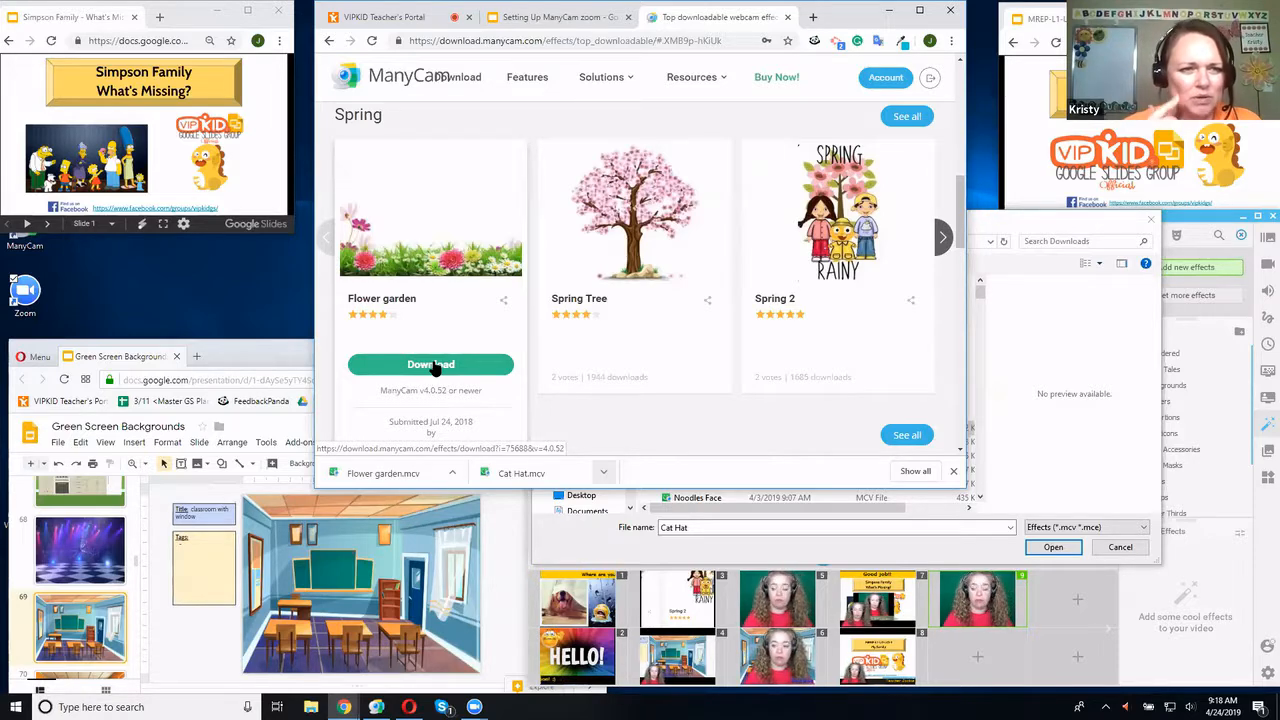
pyautogui.moveTo(875, 372)
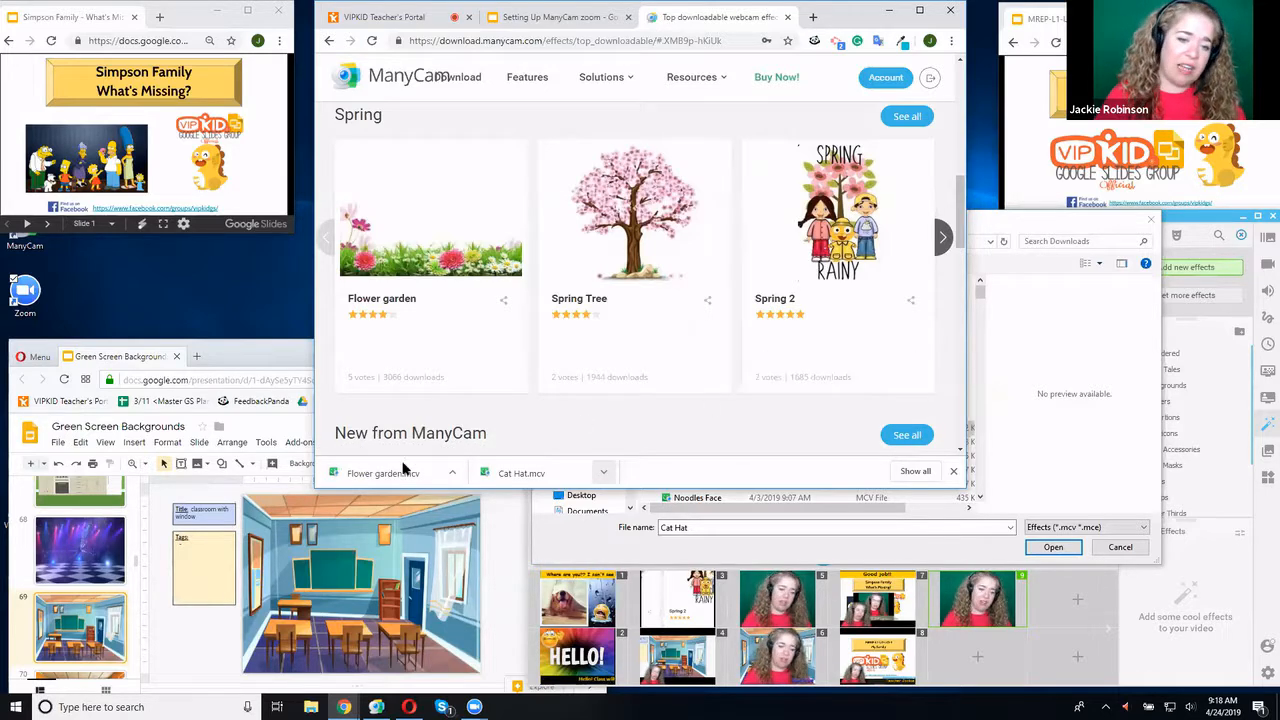
# Switch back to ManyCam, dismiss the pending file selection and add the Flower garden effect file from Downloads
pyautogui.click(1032, 229)
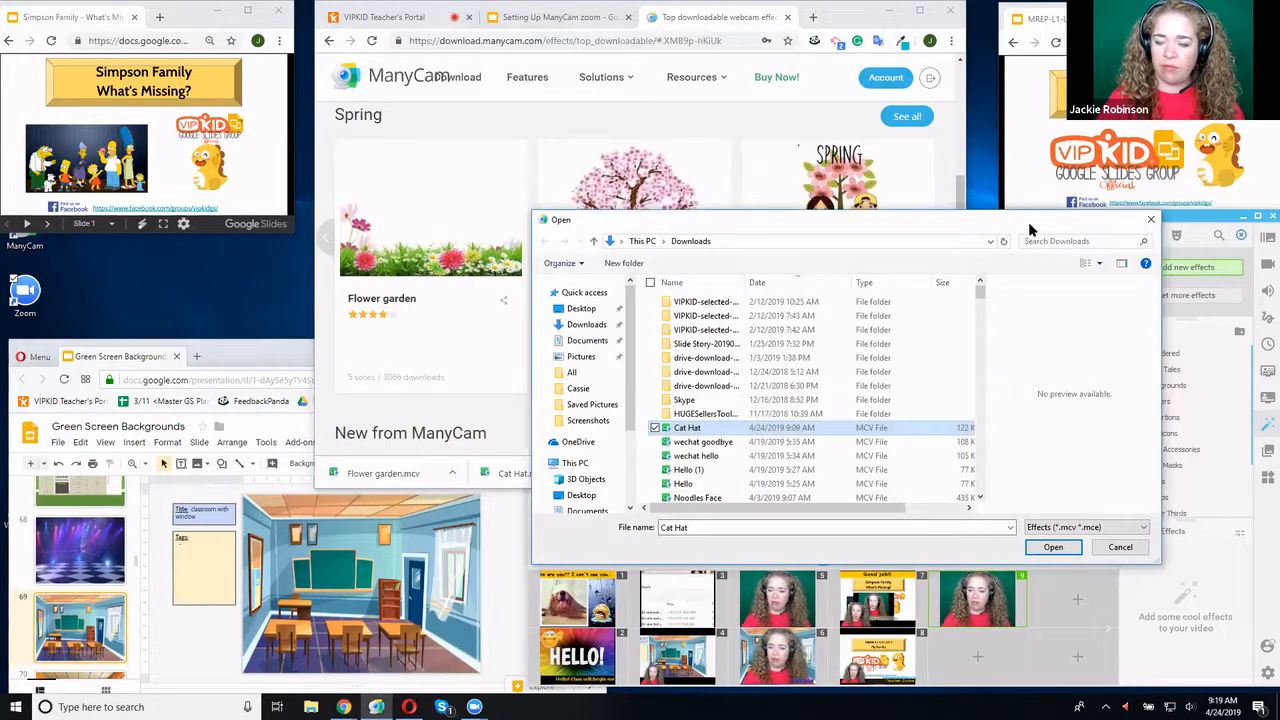
pyautogui.click(1151, 218)
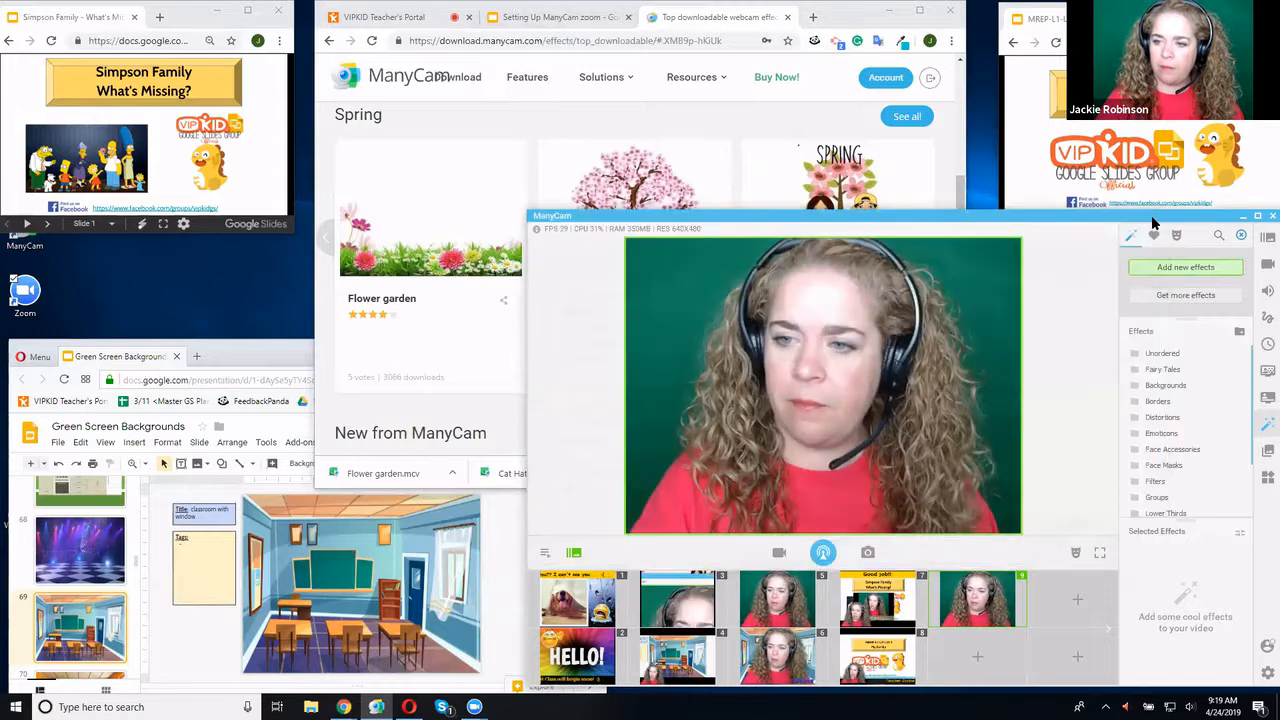
pyautogui.click(1183, 266)
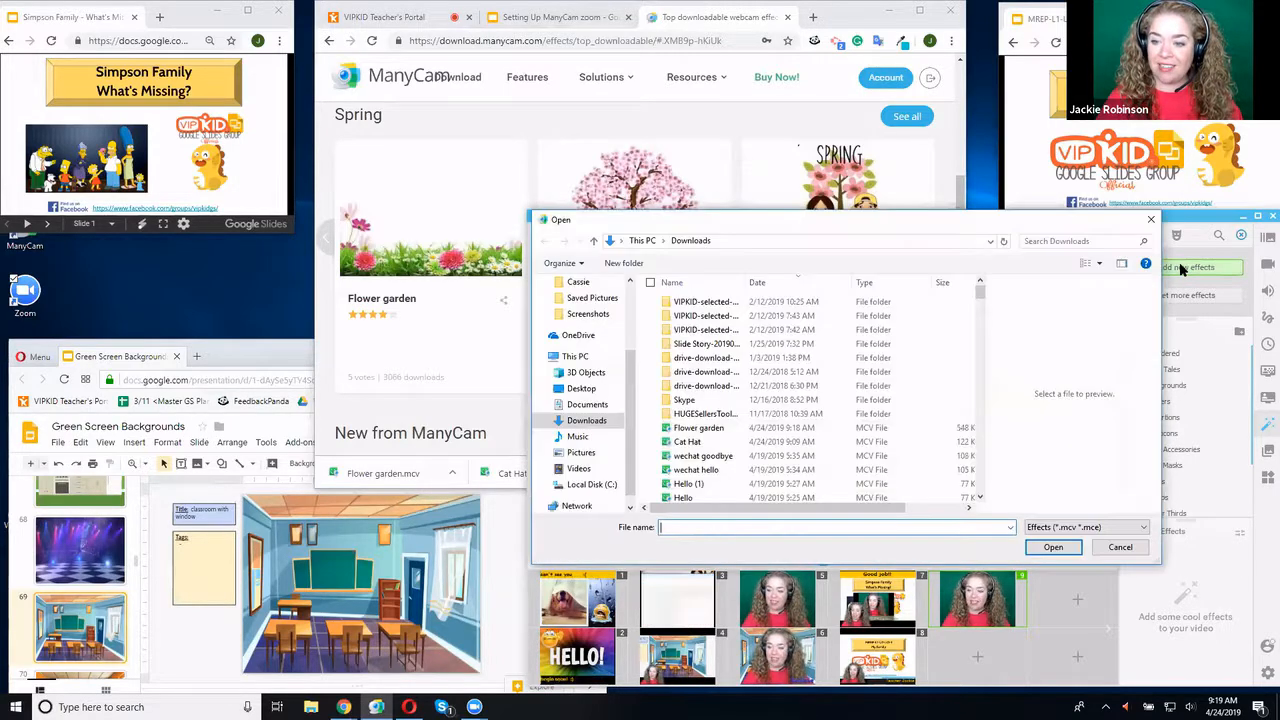
pyautogui.click(692, 429)
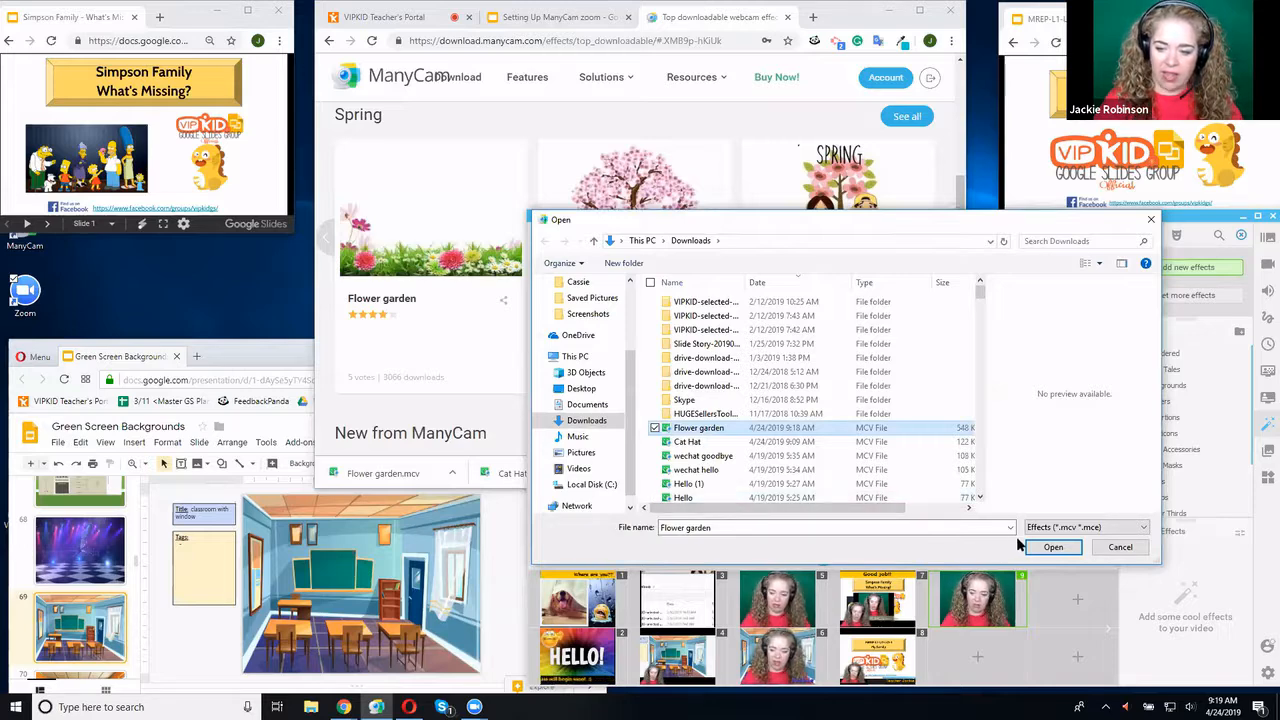
pyautogui.click(1050, 547)
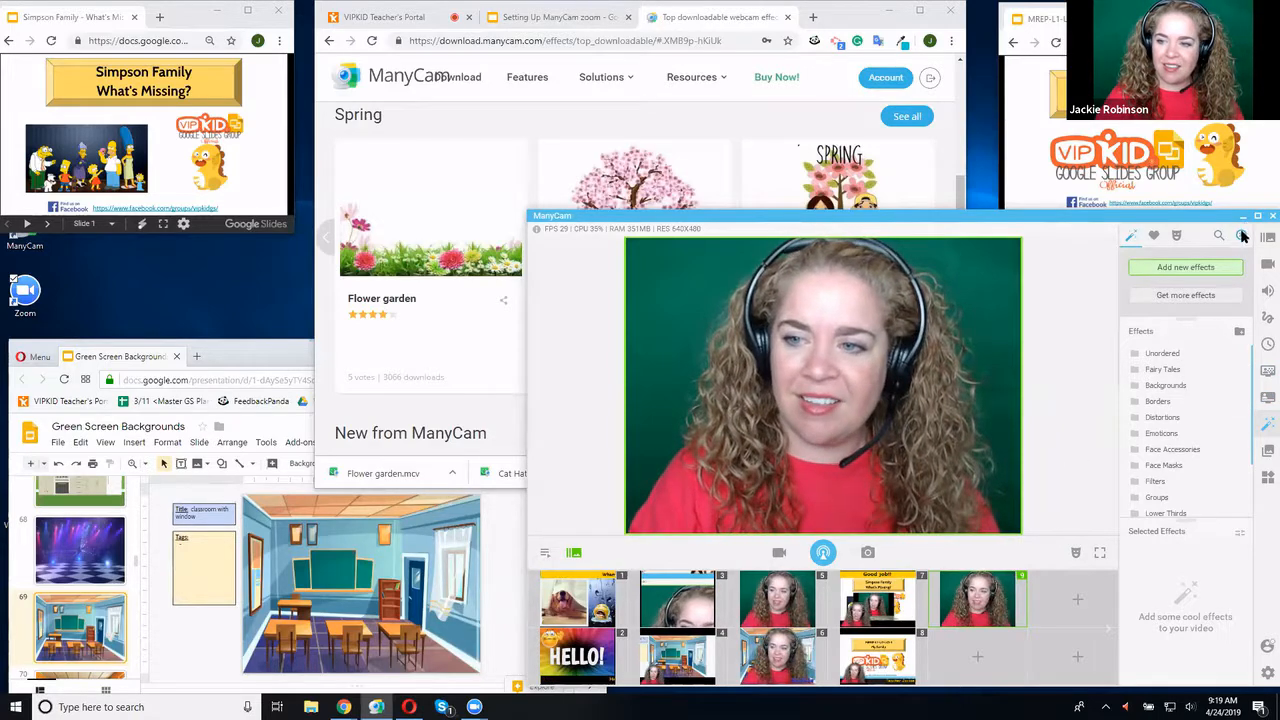
# Search ManyCam's effects for "spring" and for "flower gar" to find the added effect
pyautogui.click(1218, 235)
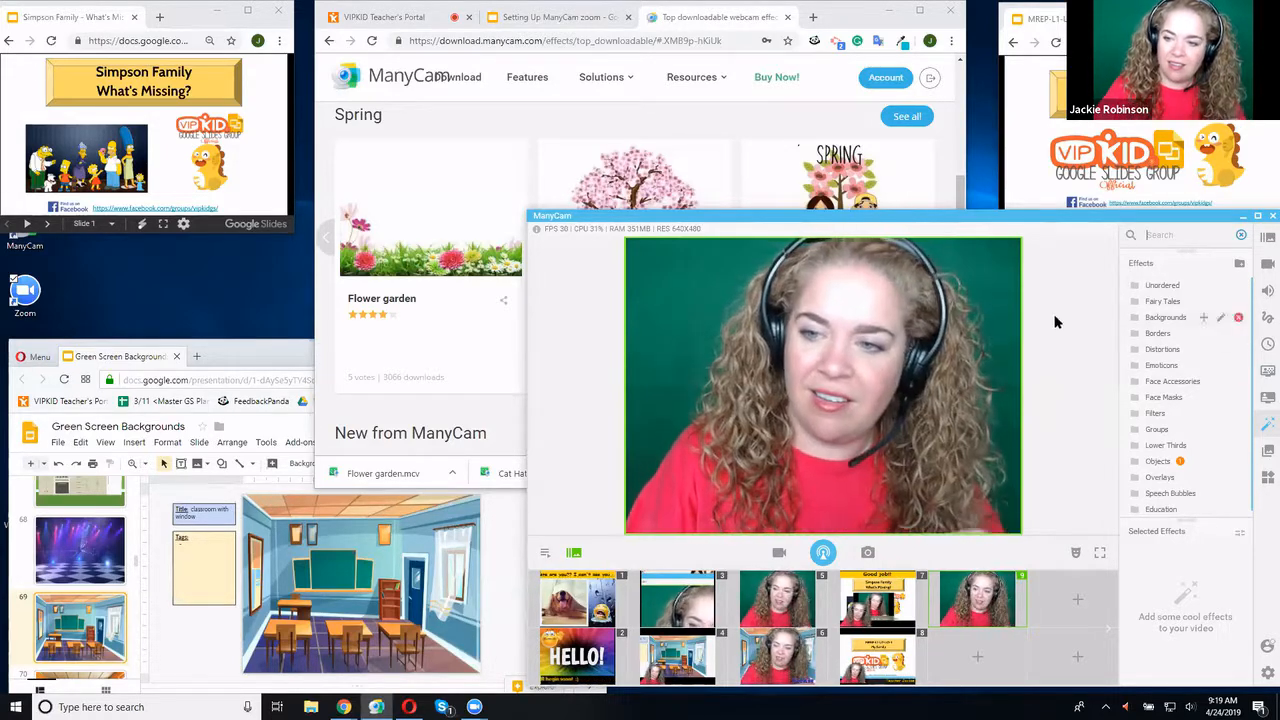
pyautogui.write('spring')
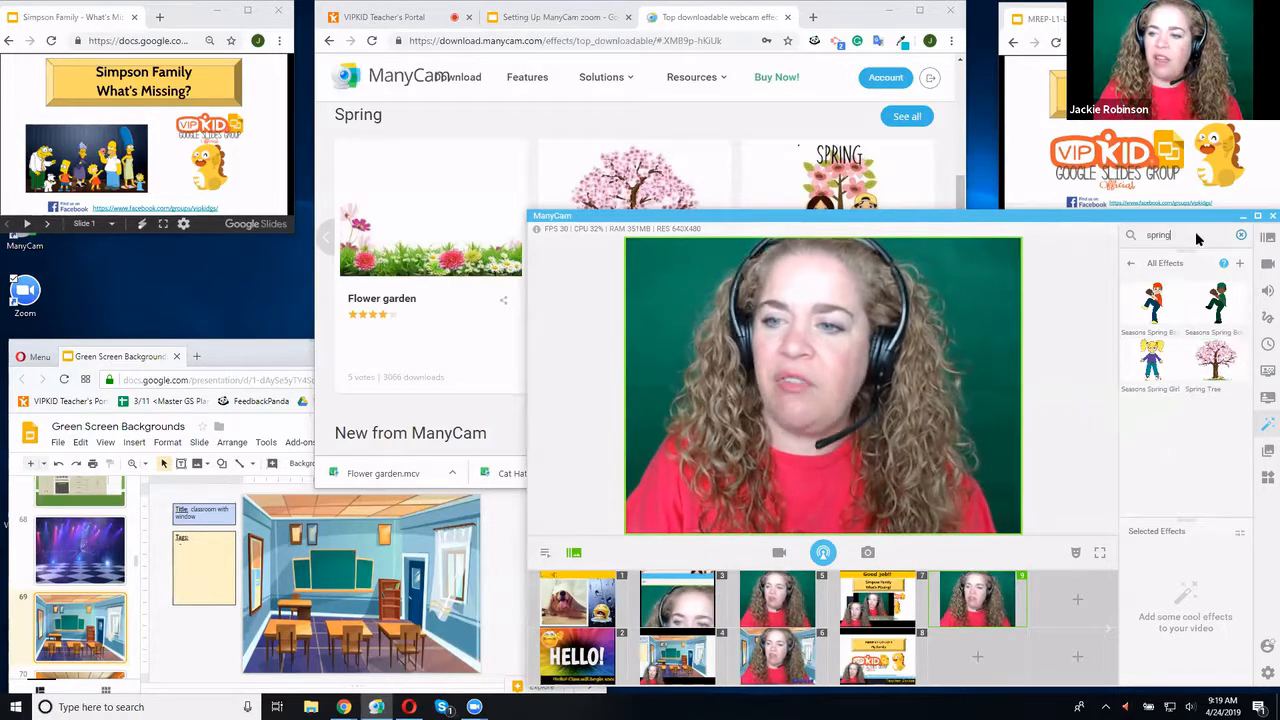
pyautogui.click(1240, 235)
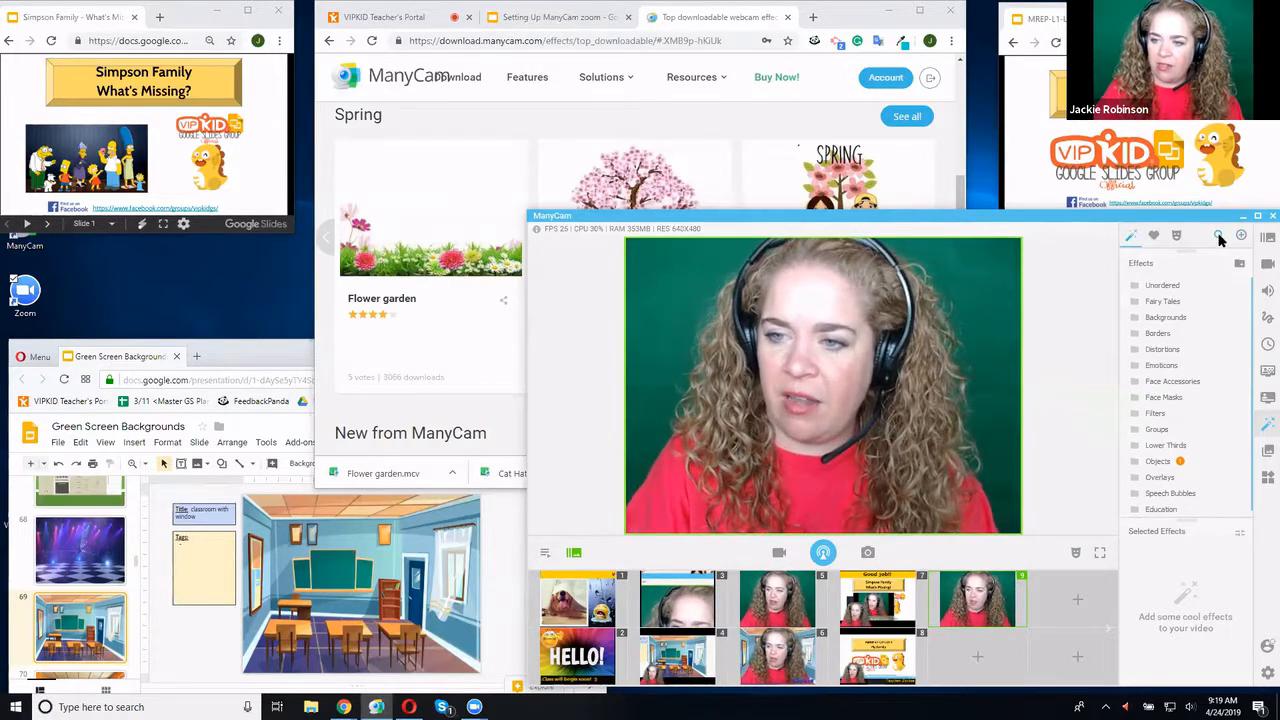
pyautogui.click(1218, 236)
pyautogui.write('flow')
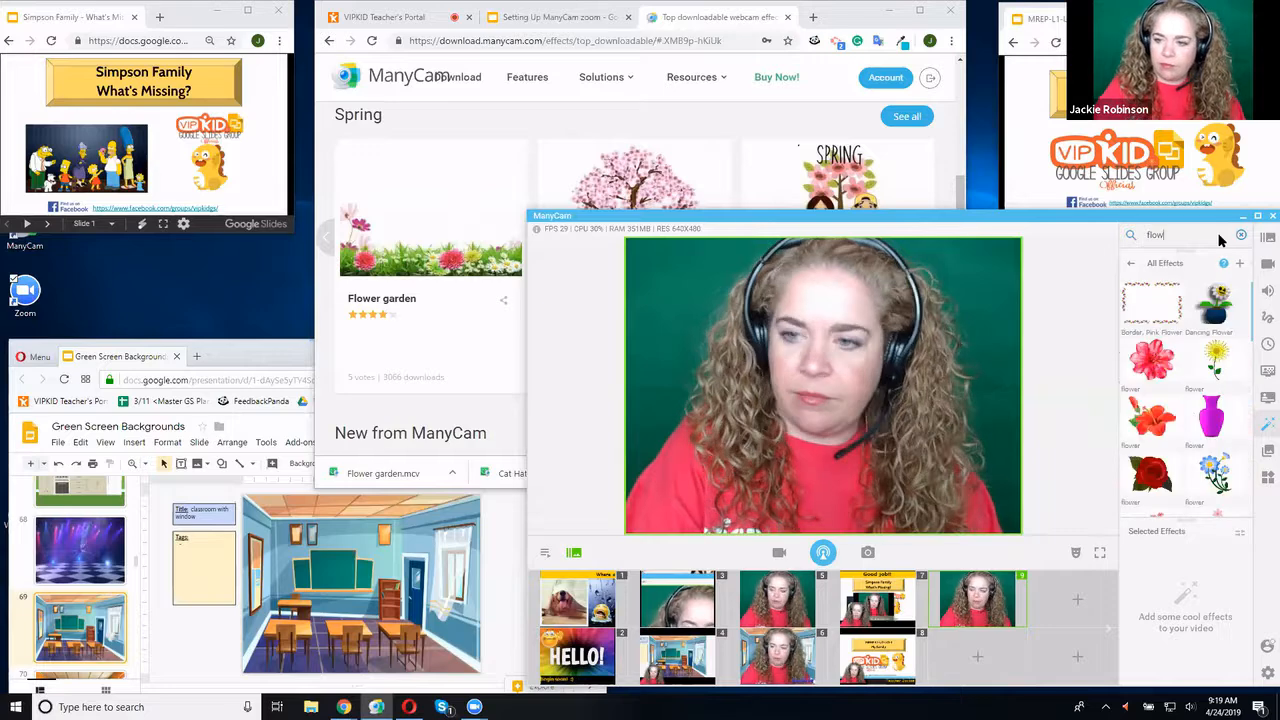
pyautogui.write('er gar')
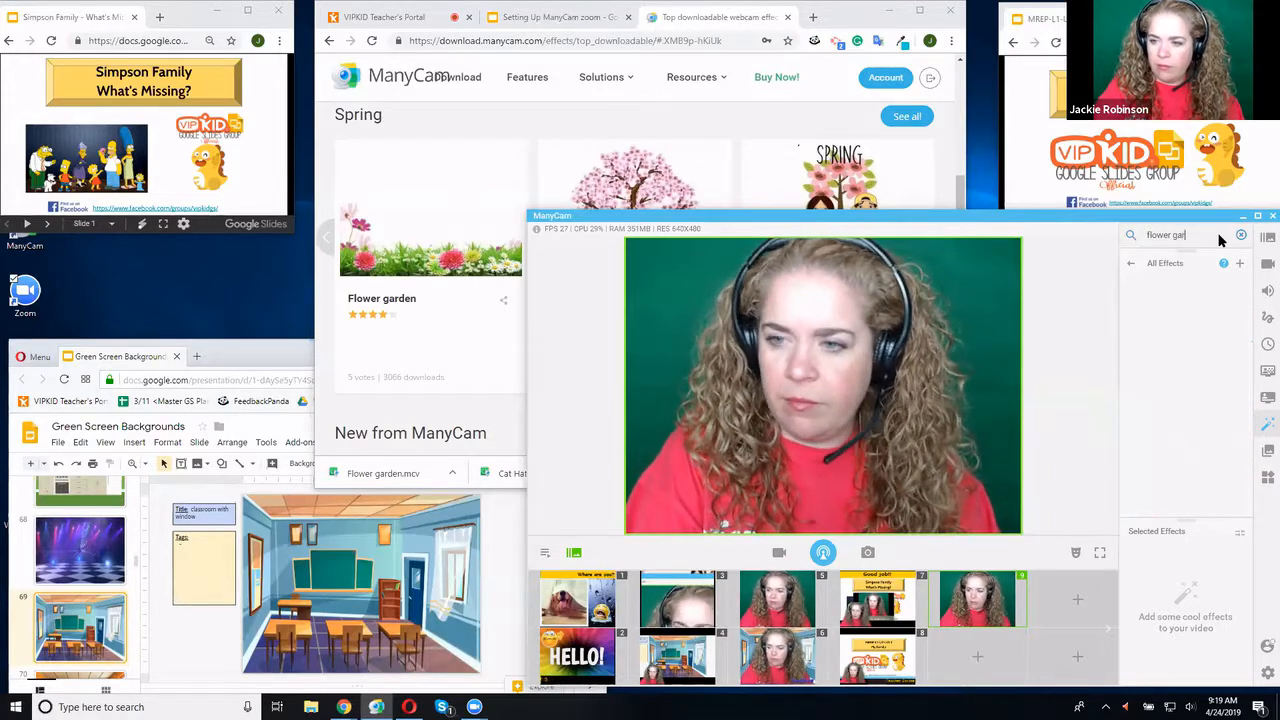
# Clear the effects search, look into the Objects category and return to the list of effect categories
pyautogui.click(1242, 236)
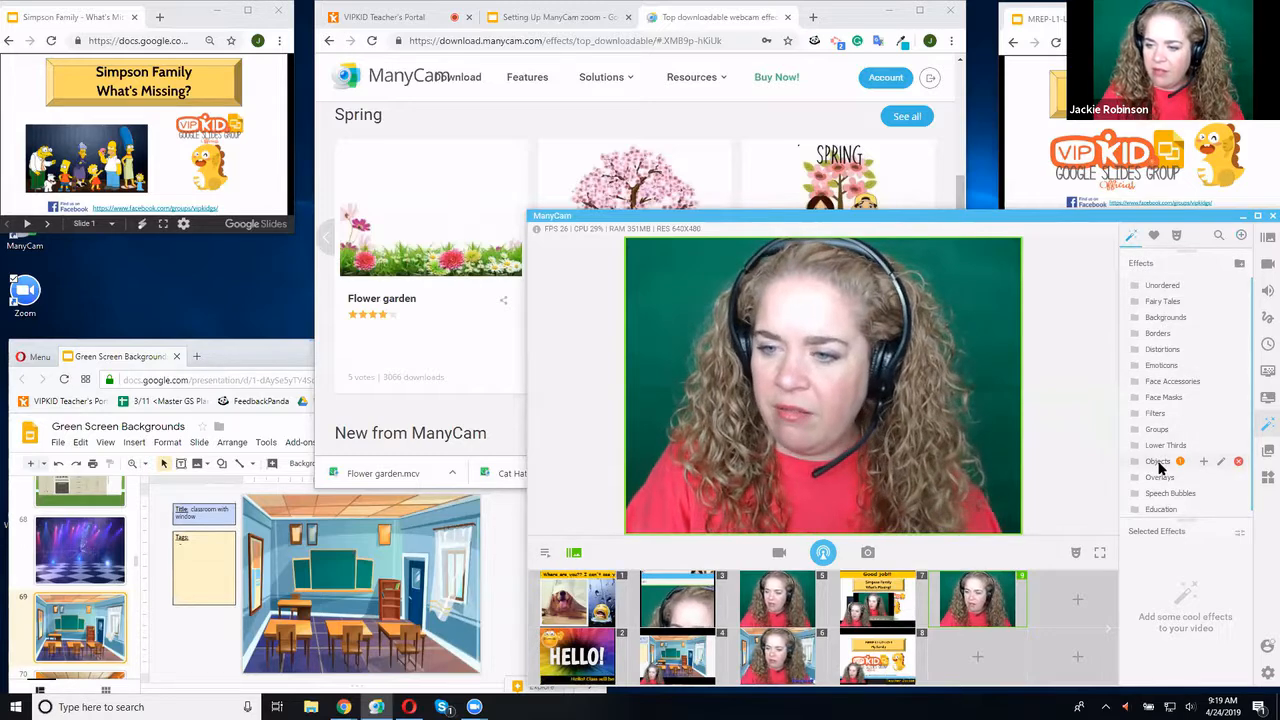
pyautogui.click(1158, 462)
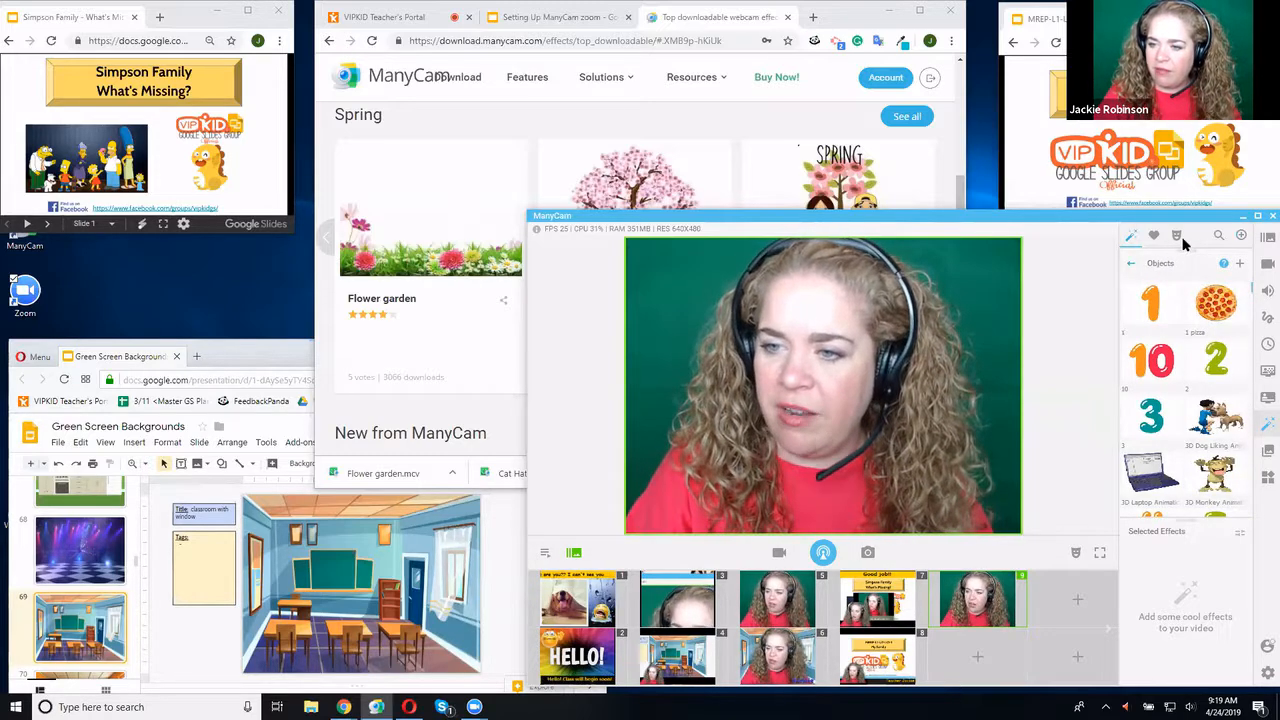
pyautogui.click(1130, 263)
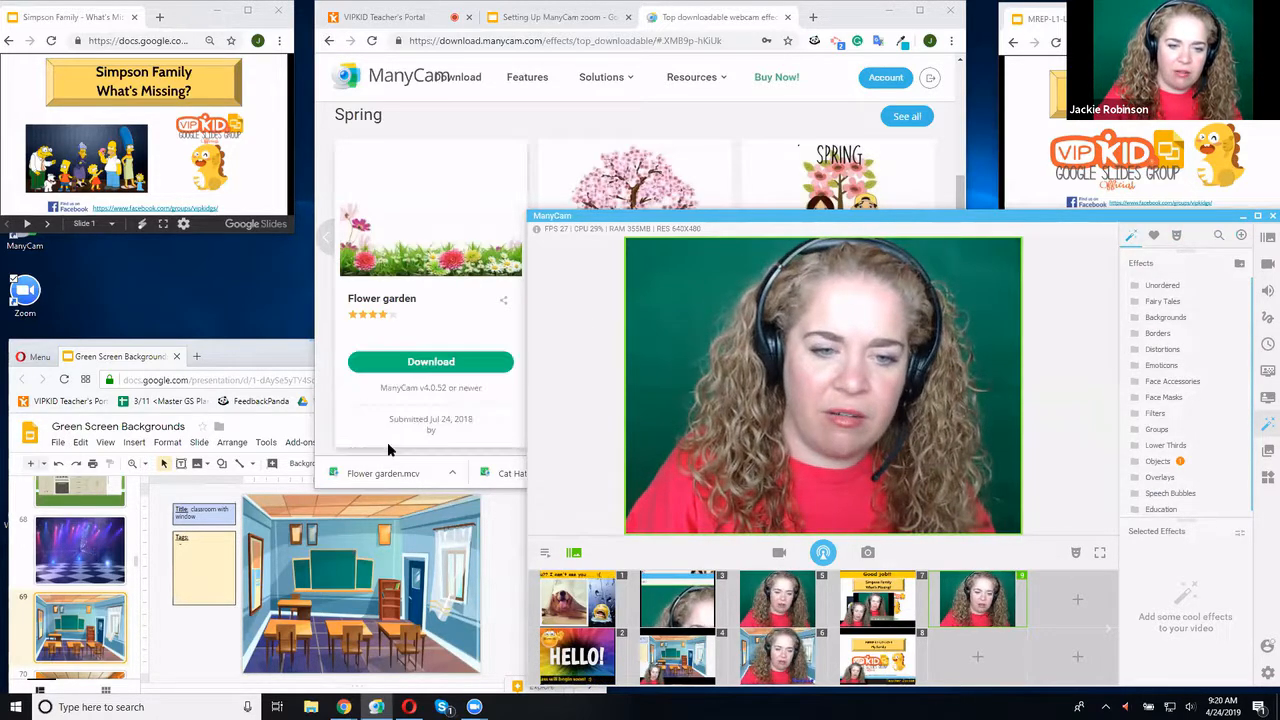
# Search ManyCam's effects for "garde" and return to the list of effect categories
pyautogui.moveTo(394, 372)
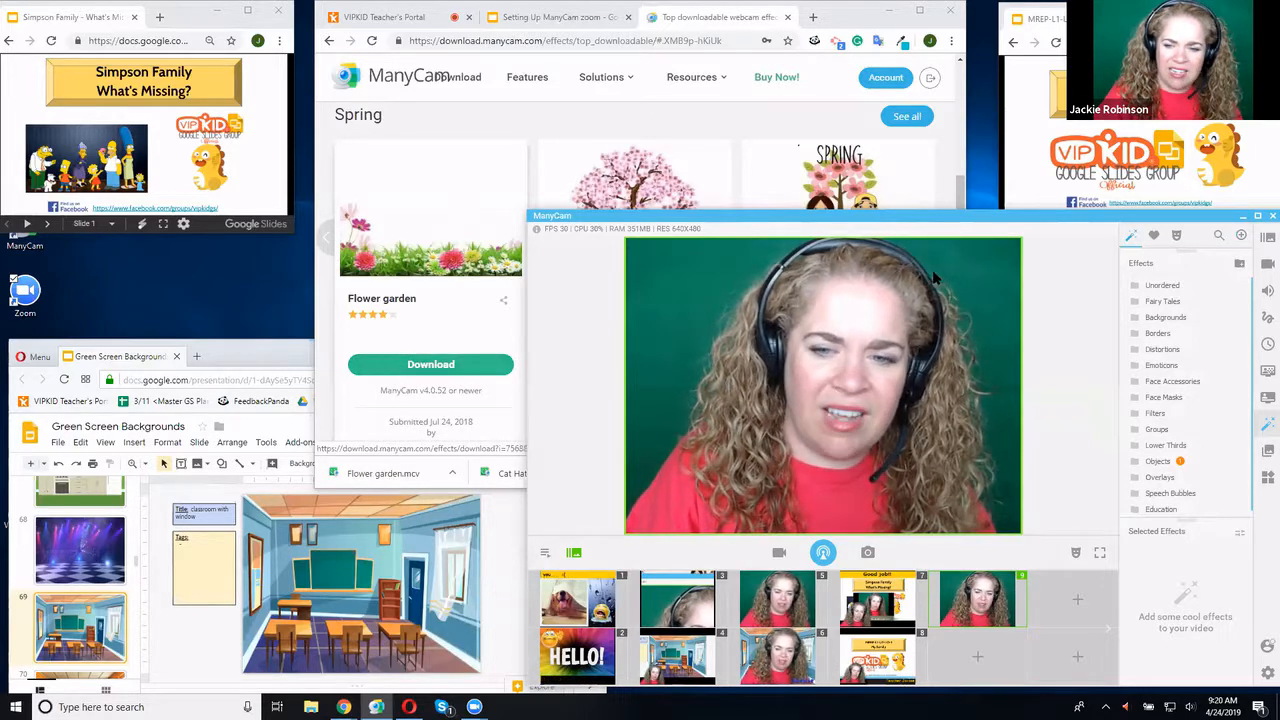
pyautogui.click(1219, 237)
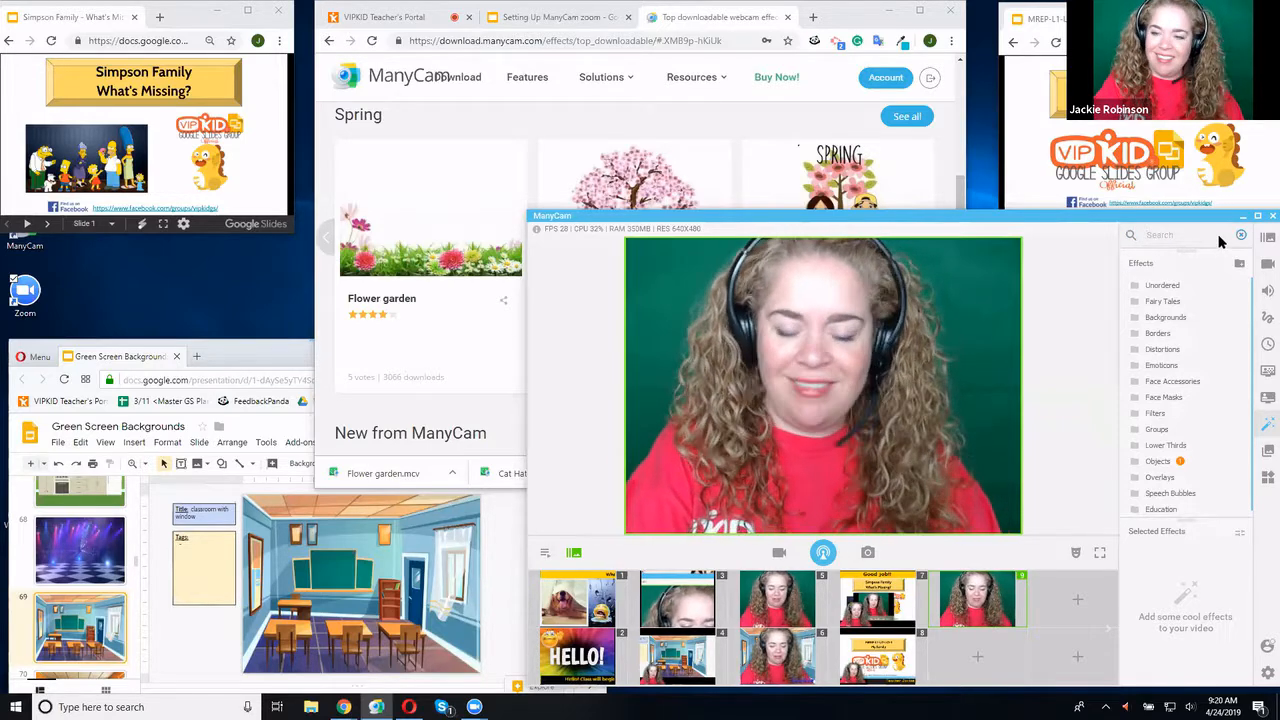
pyautogui.write('garde')
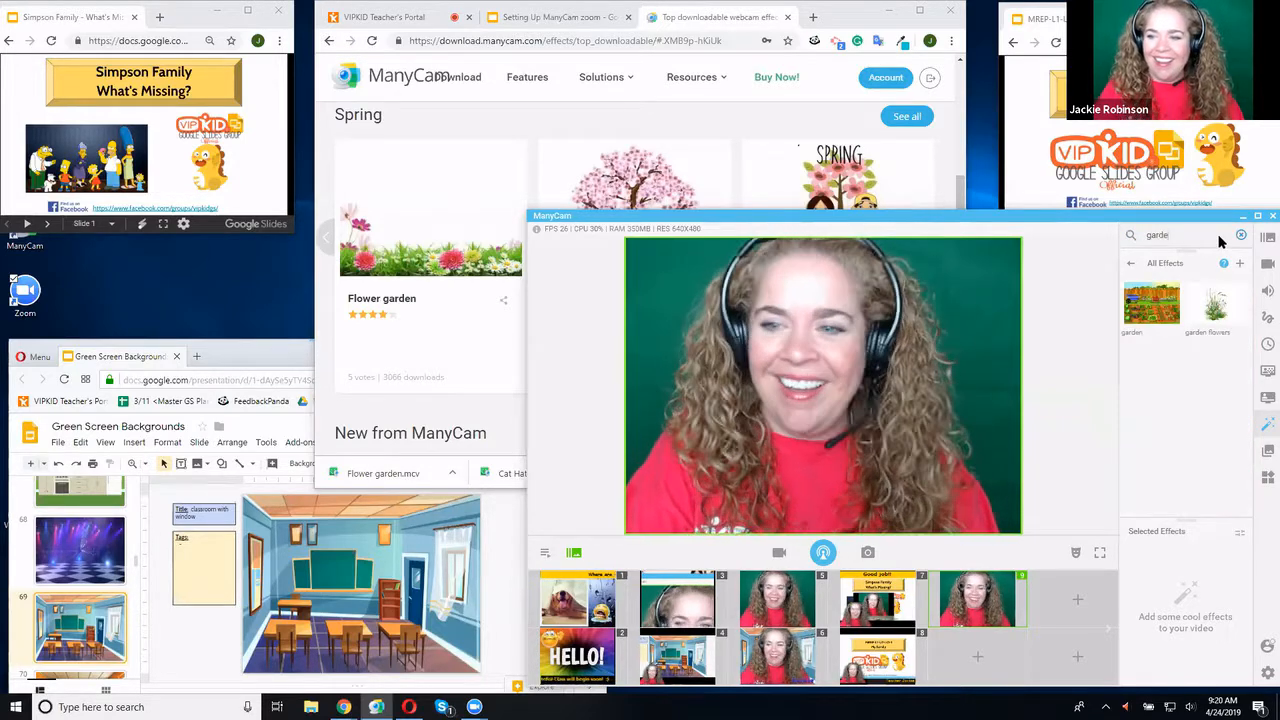
pyautogui.click(1129, 266)
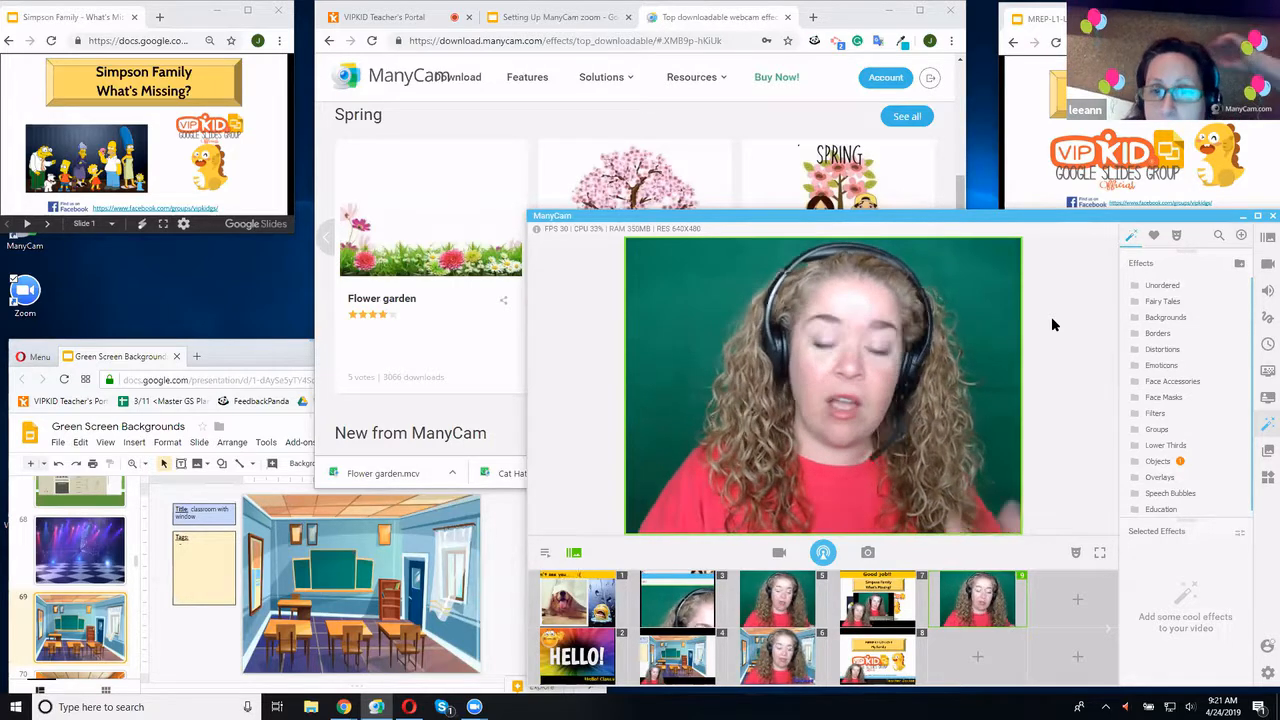
# Bring the effects web page forward briefly, return to ManyCam and shorten its window from the upper edge
pyautogui.click(324, 336)
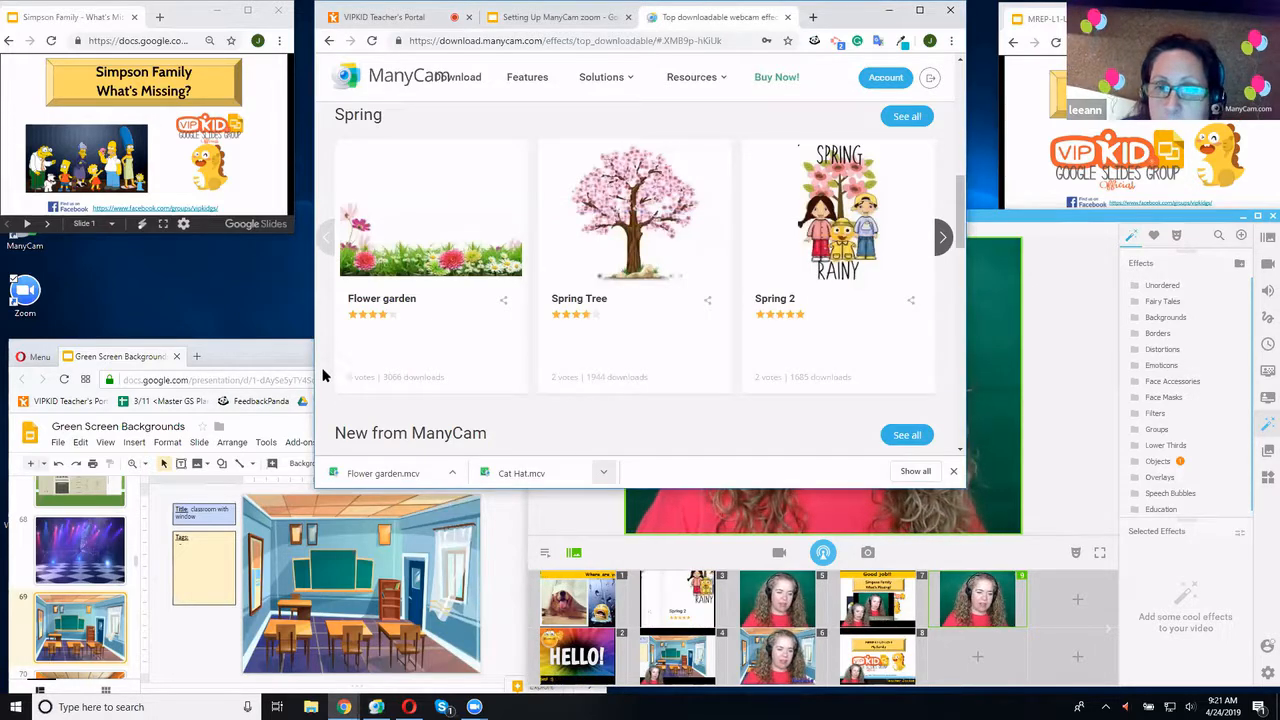
pyautogui.click(1058, 424)
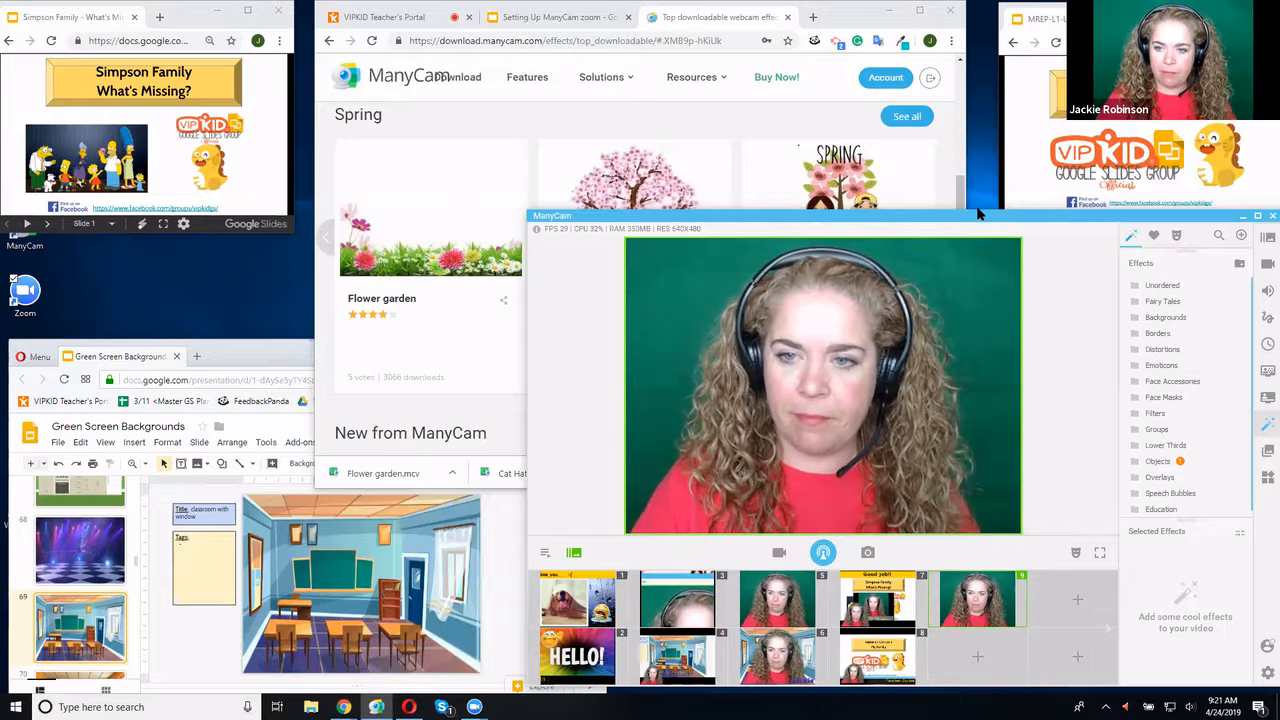
pyautogui.moveTo(977, 211); pyautogui.dragTo(977, 243)
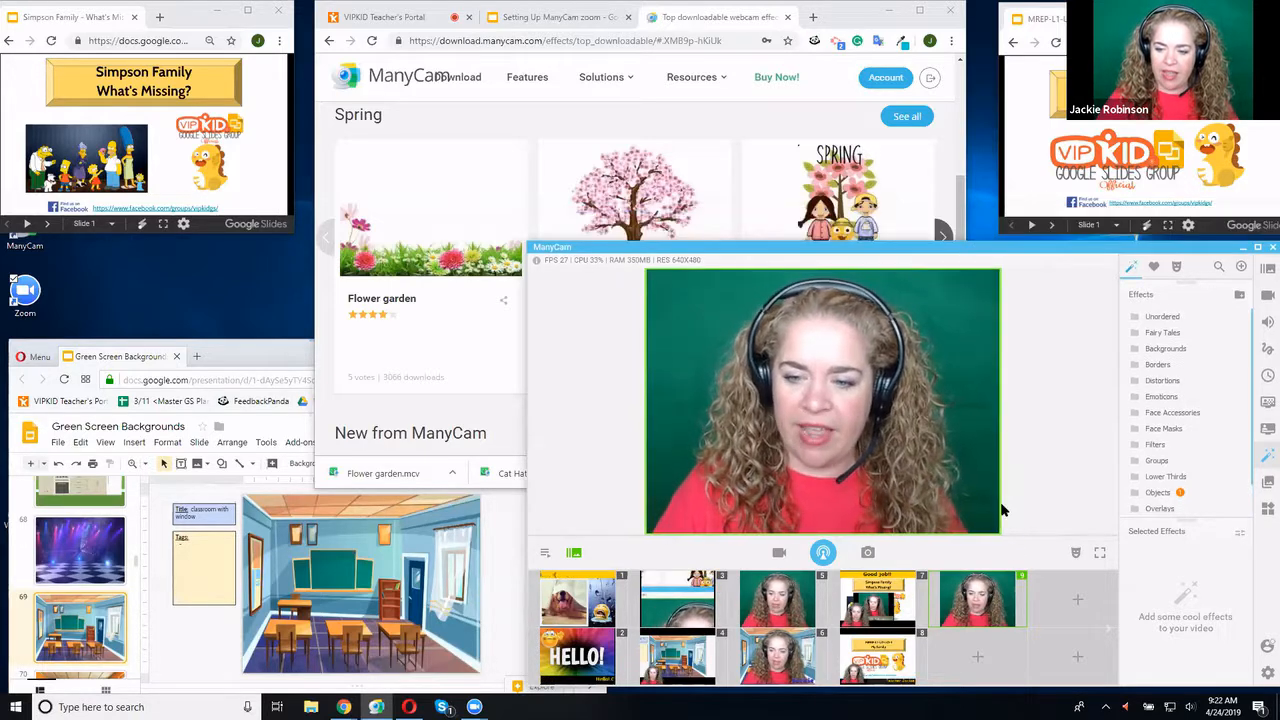
# Examine the source choices for the empty preset slot below preset 9, including the Desktop capture options such as Custom area, and close them
pyautogui.click(977, 657)
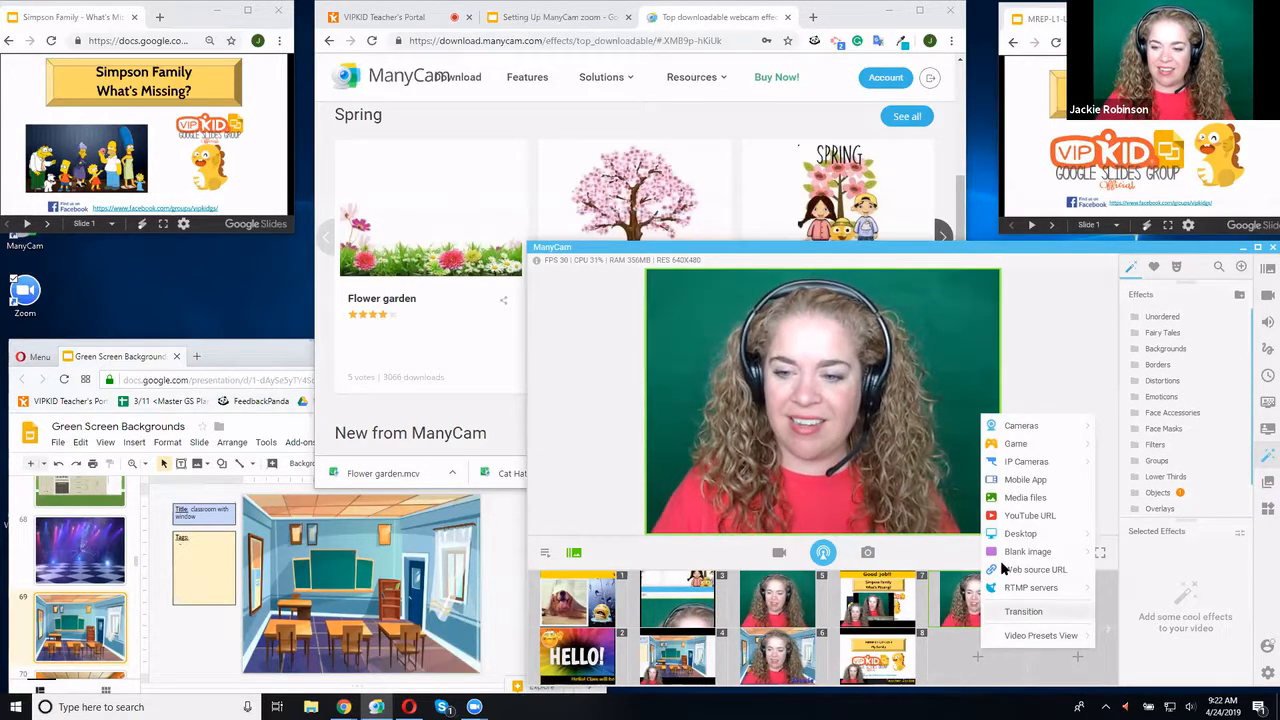
pyautogui.moveTo(1012, 534)
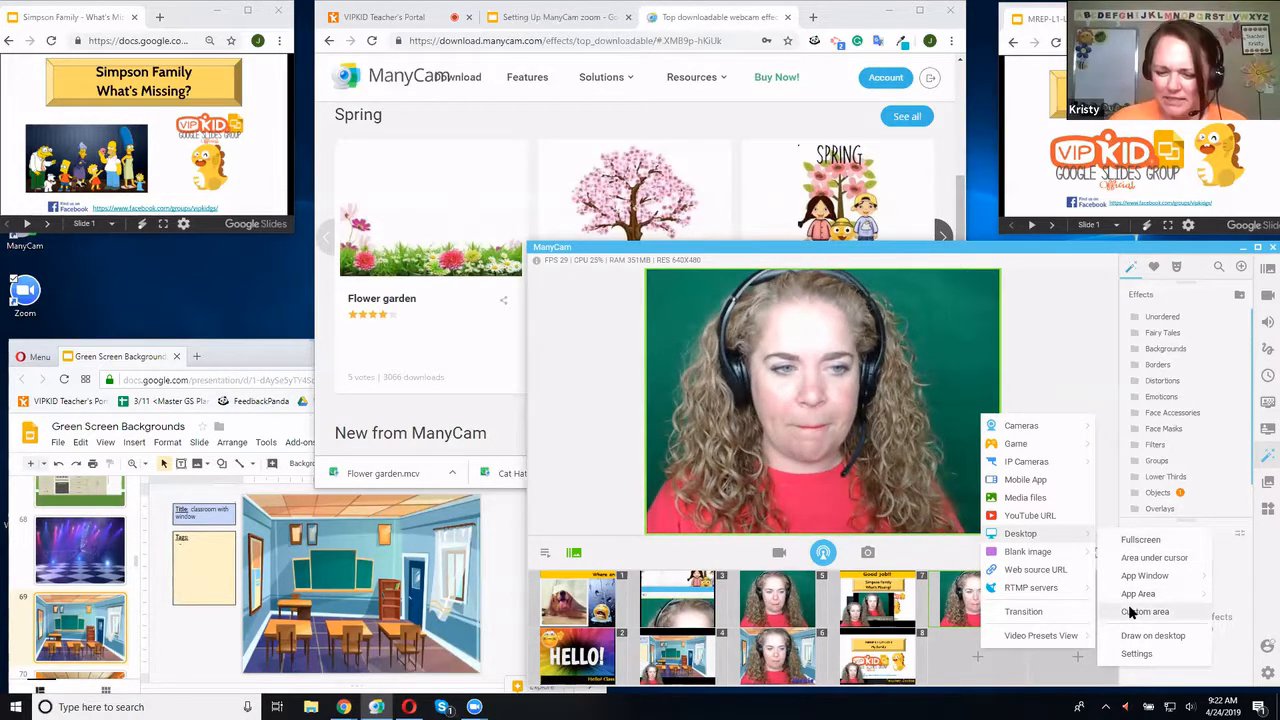
pyautogui.click(975, 659)
pyautogui.moveTo(1061, 548)
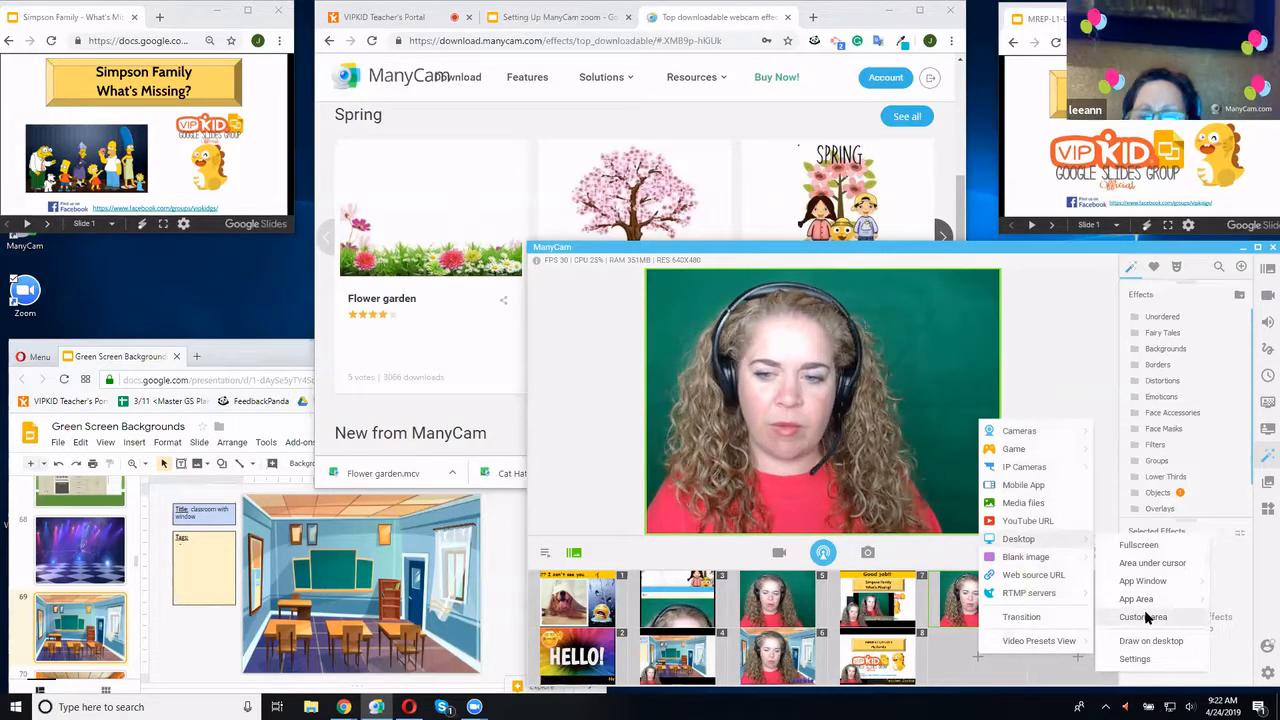
pyautogui.click(971, 657)
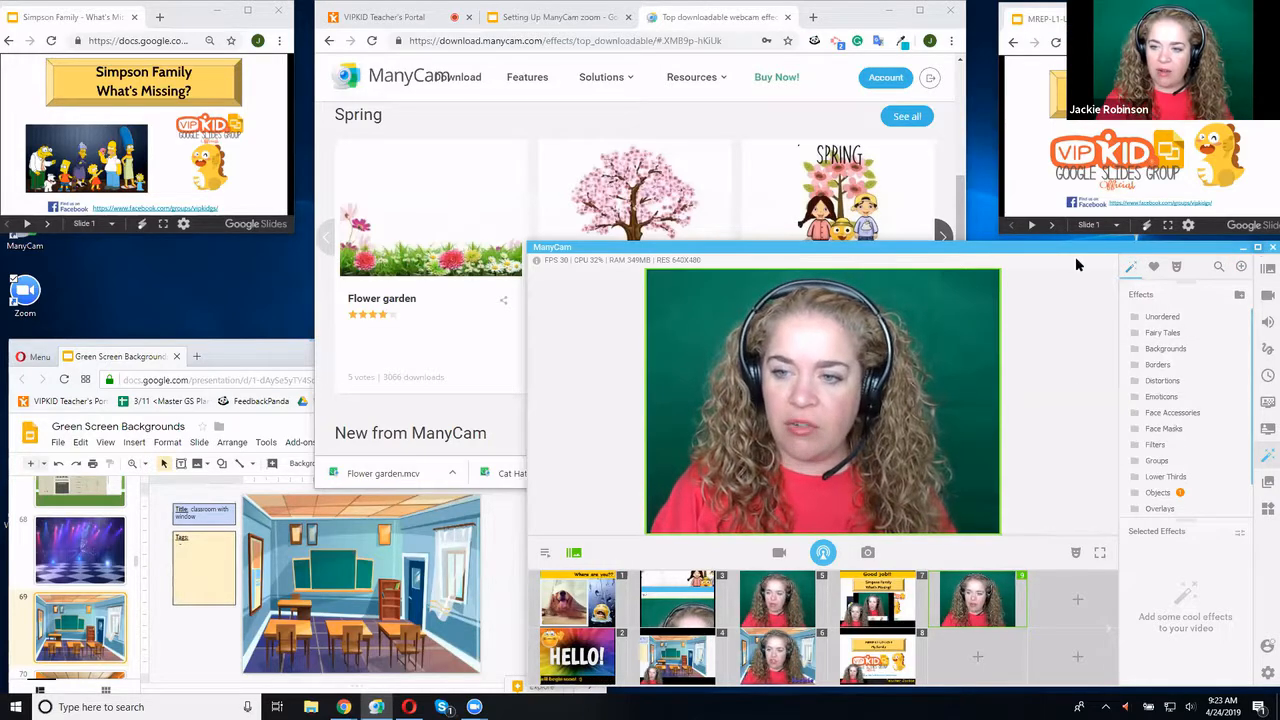
# Reposition the ManyCam window over the browser and maximize it to fill the screen
pyautogui.moveTo(1056, 248); pyautogui.dragTo(1011, 424)
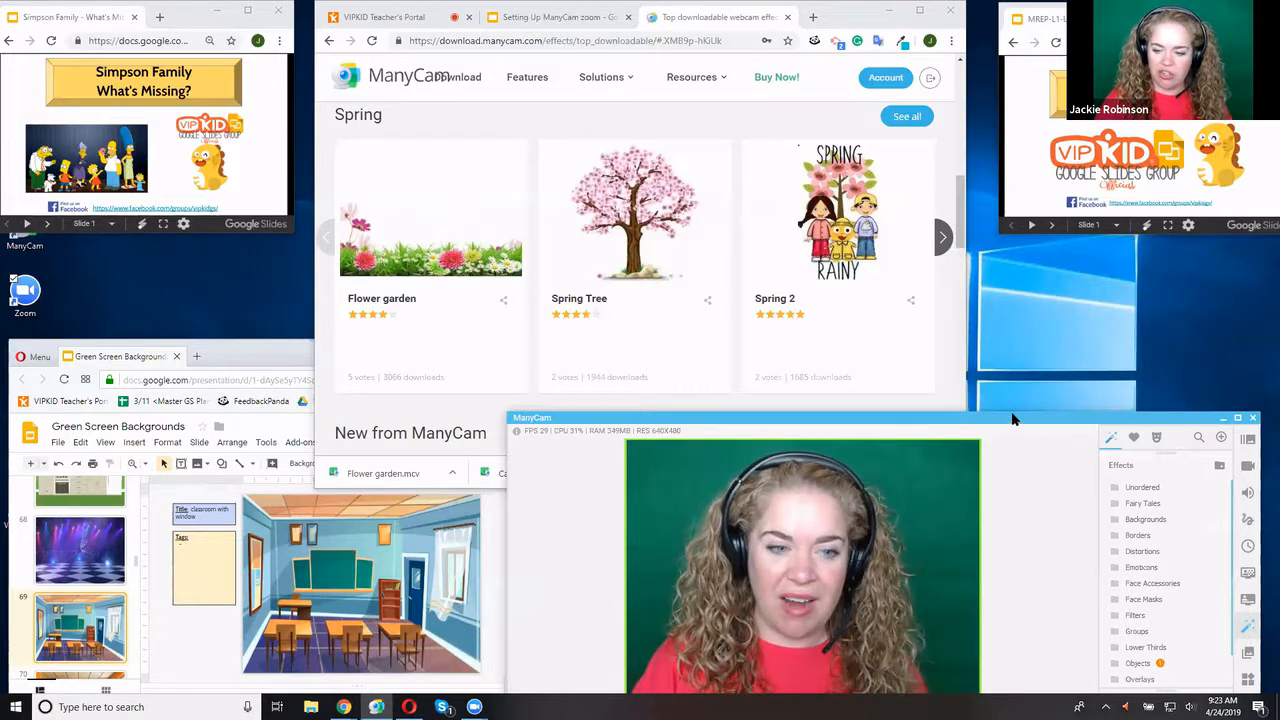
pyautogui.moveTo(1030, 262); pyautogui.dragTo(1030, 262)
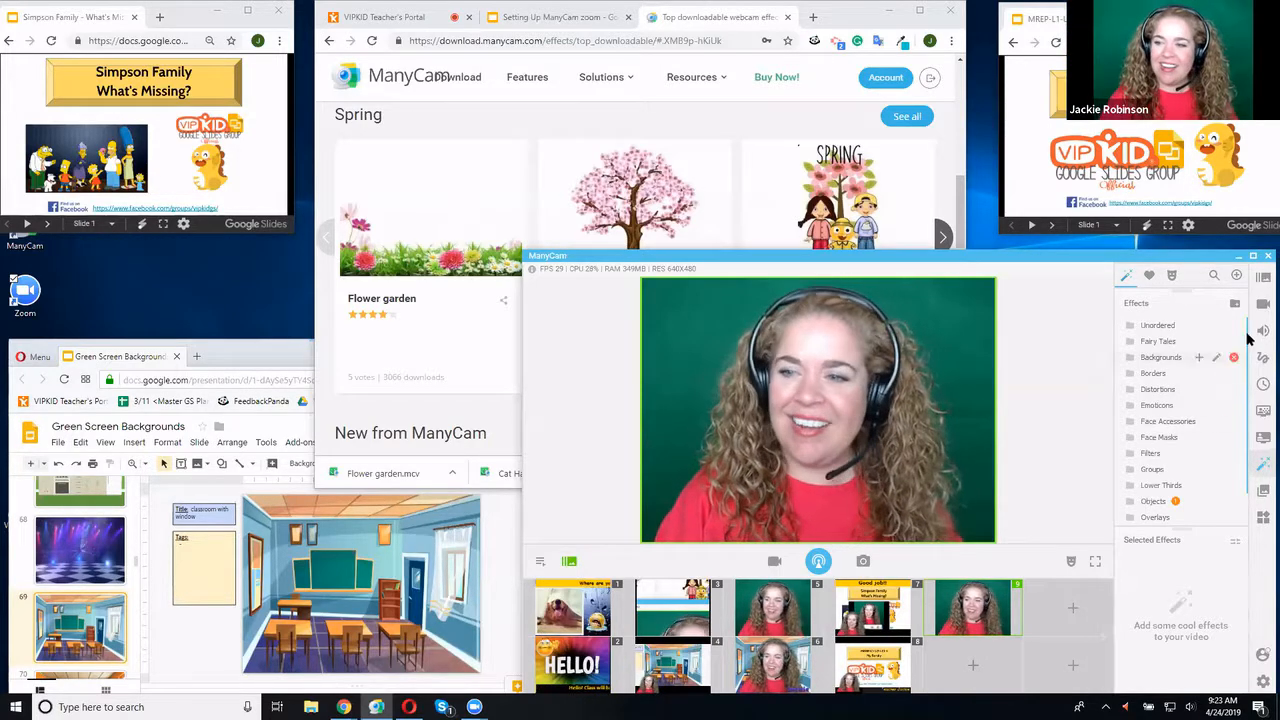
pyautogui.click(1254, 258)
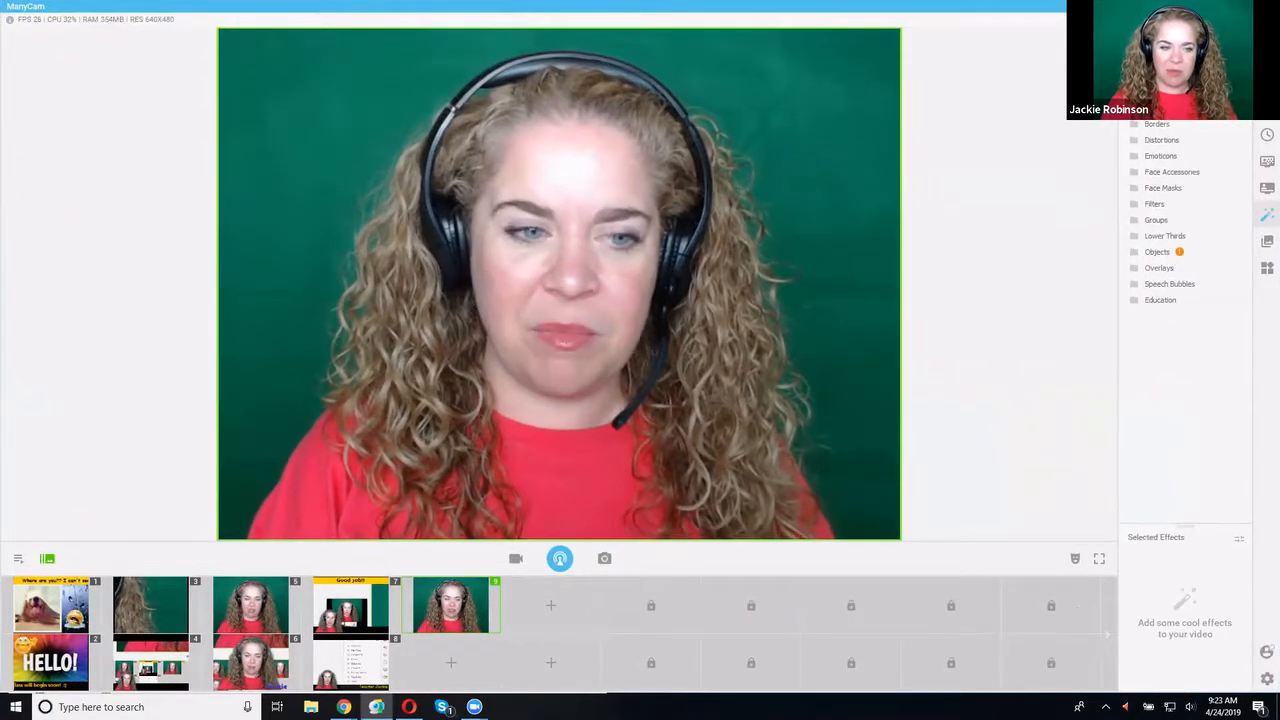
# Restore the maximized ManyCam window, then move and shrink it to leave the surrounding browser windows uncovered
pyautogui.click(1257, 7)
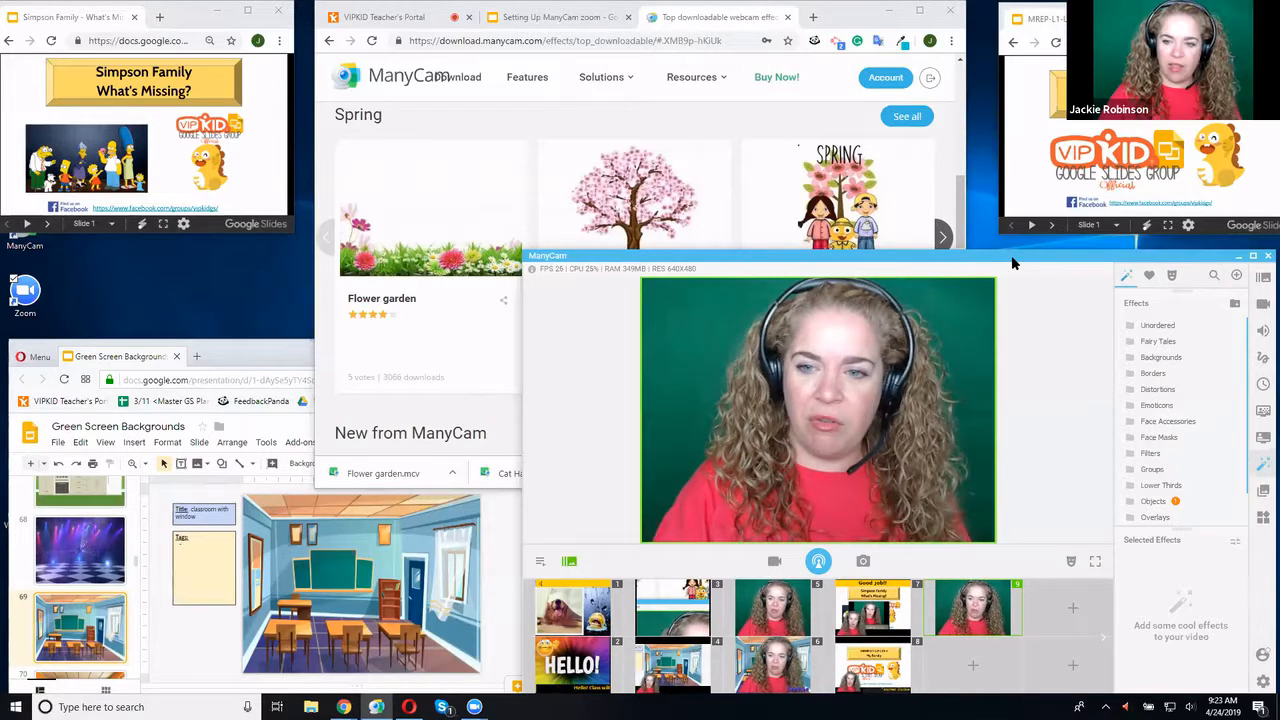
pyautogui.moveTo(1004, 265); pyautogui.dragTo(728, 113)
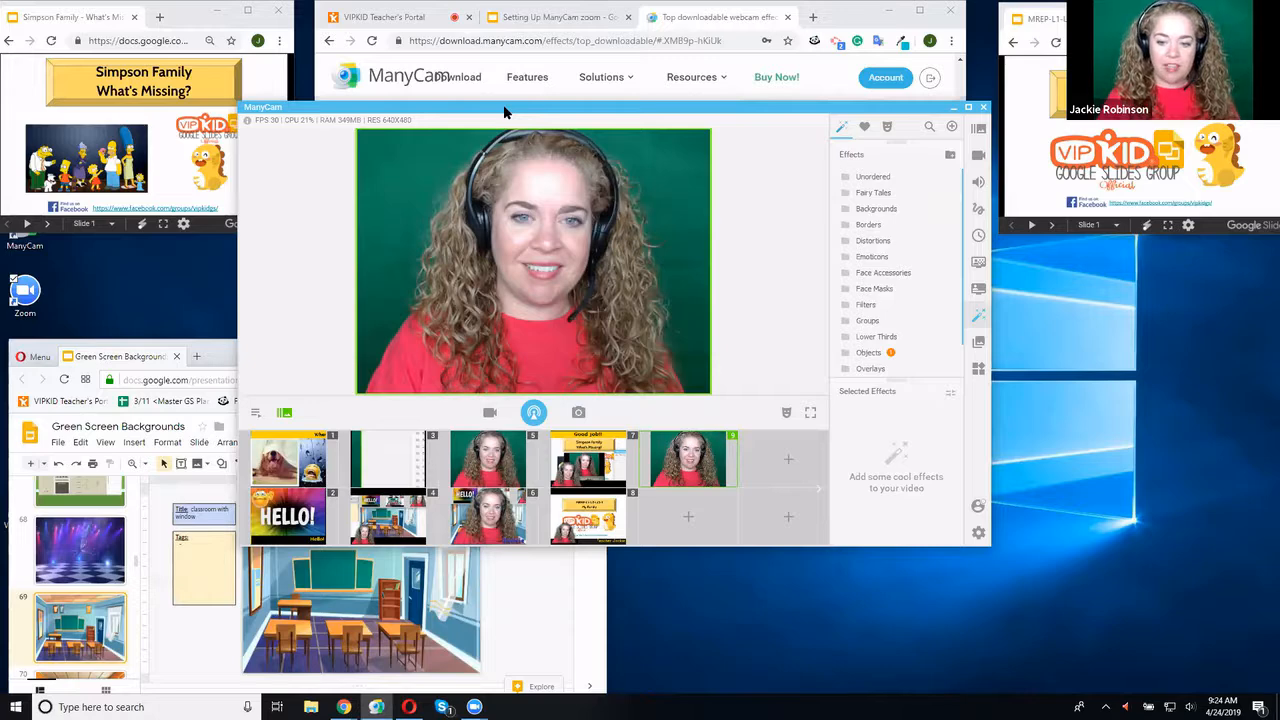
pyautogui.moveTo(504, 112); pyautogui.dragTo(786, 258)
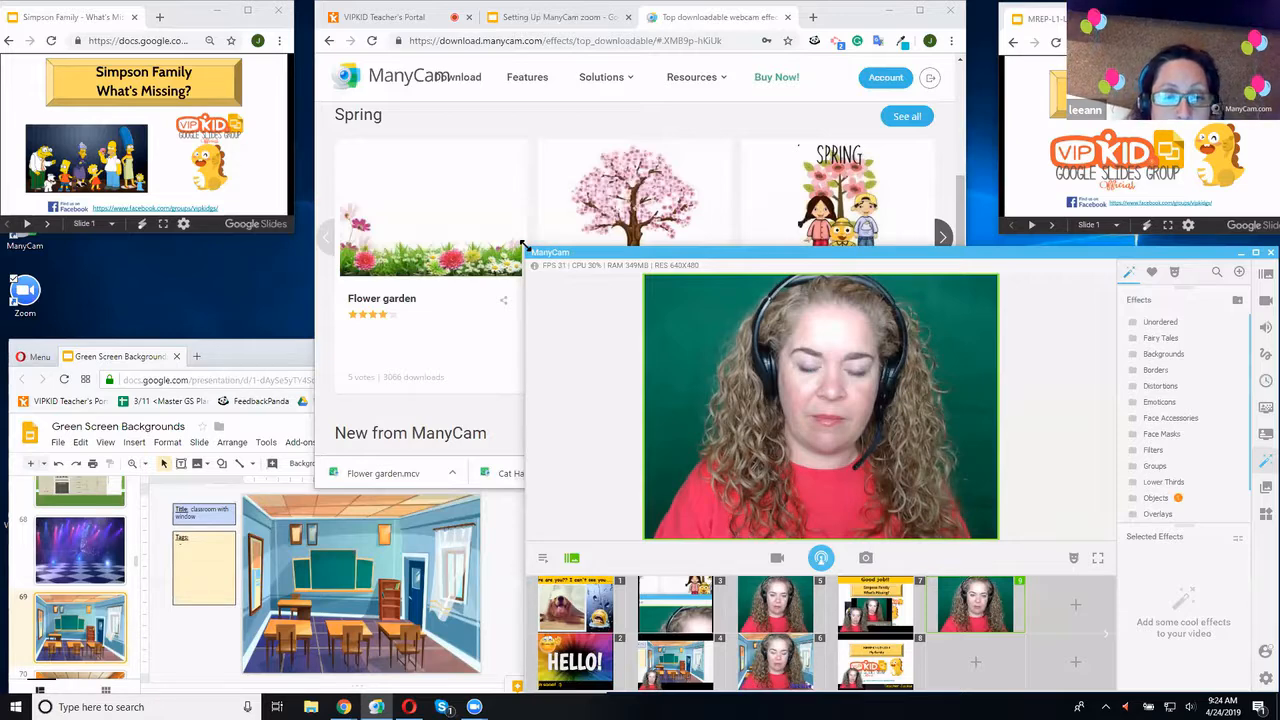
pyautogui.moveTo(522, 245); pyautogui.dragTo(617, 311)
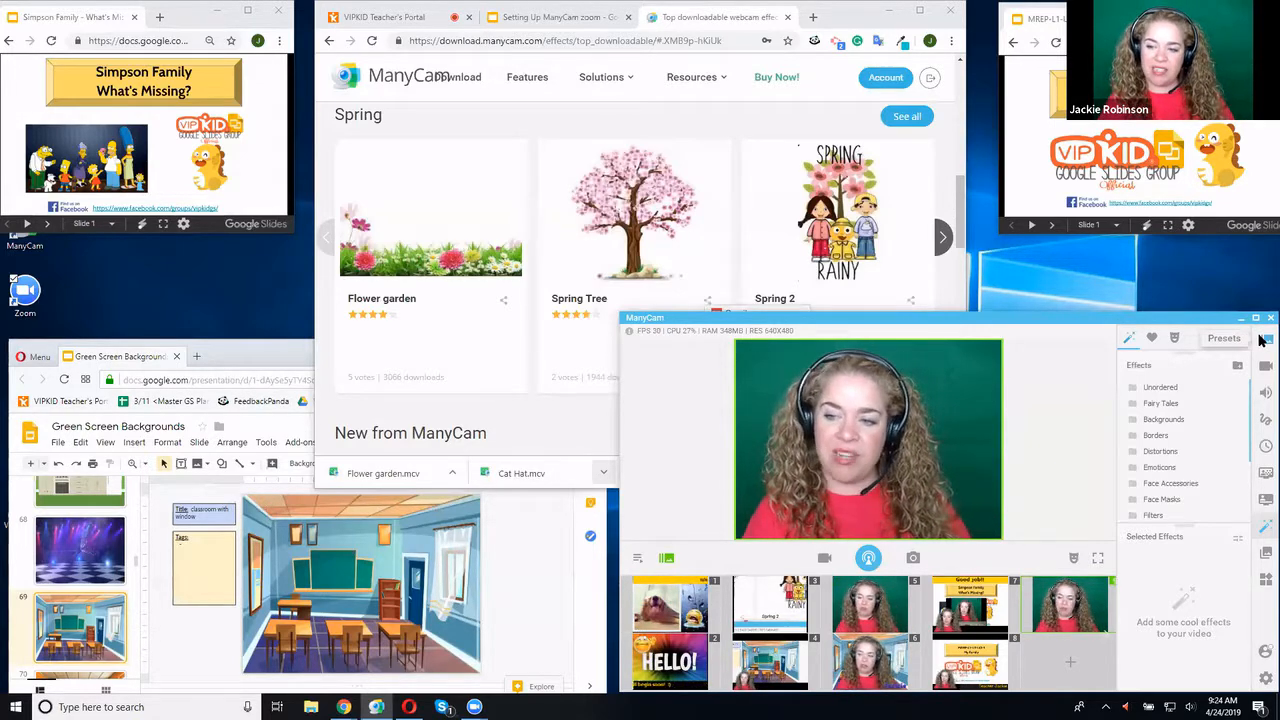
# Show the list of presets and examine the layers under Preset 9
pyautogui.click(1264, 340)
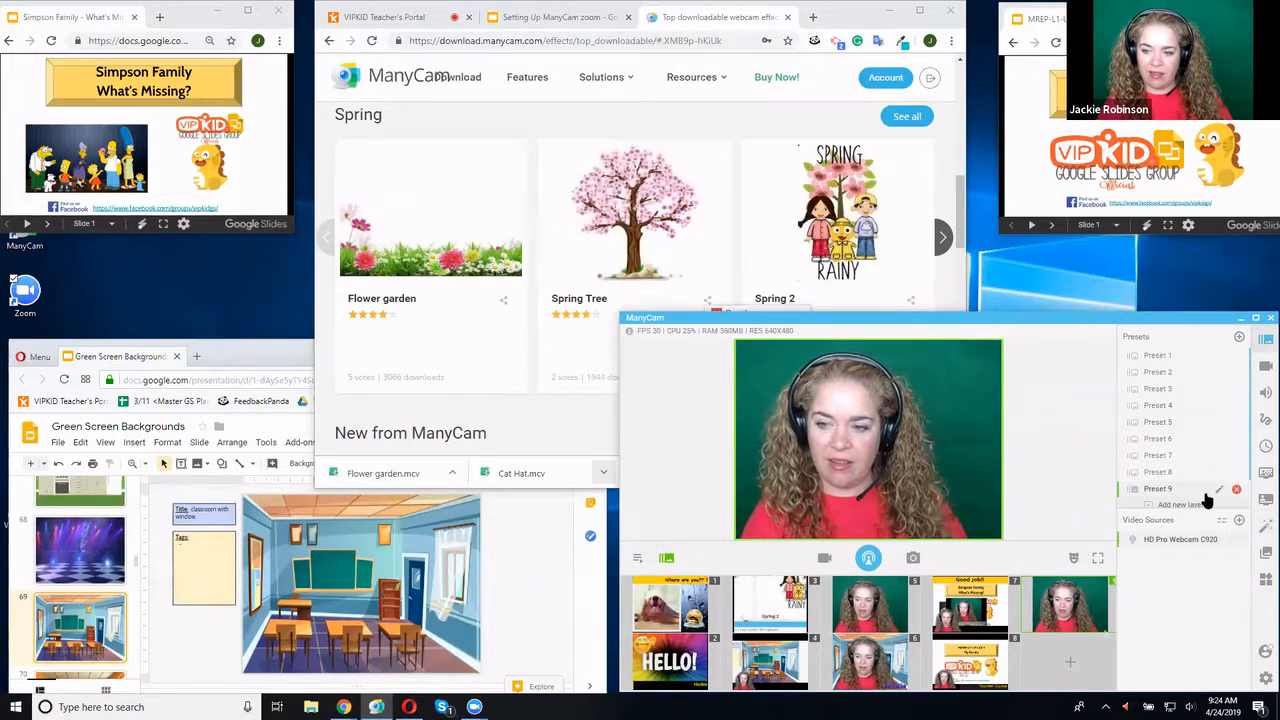
pyautogui.click(1213, 507)
pyautogui.moveTo(1250, 368); pyautogui.dragTo(1250, 432)
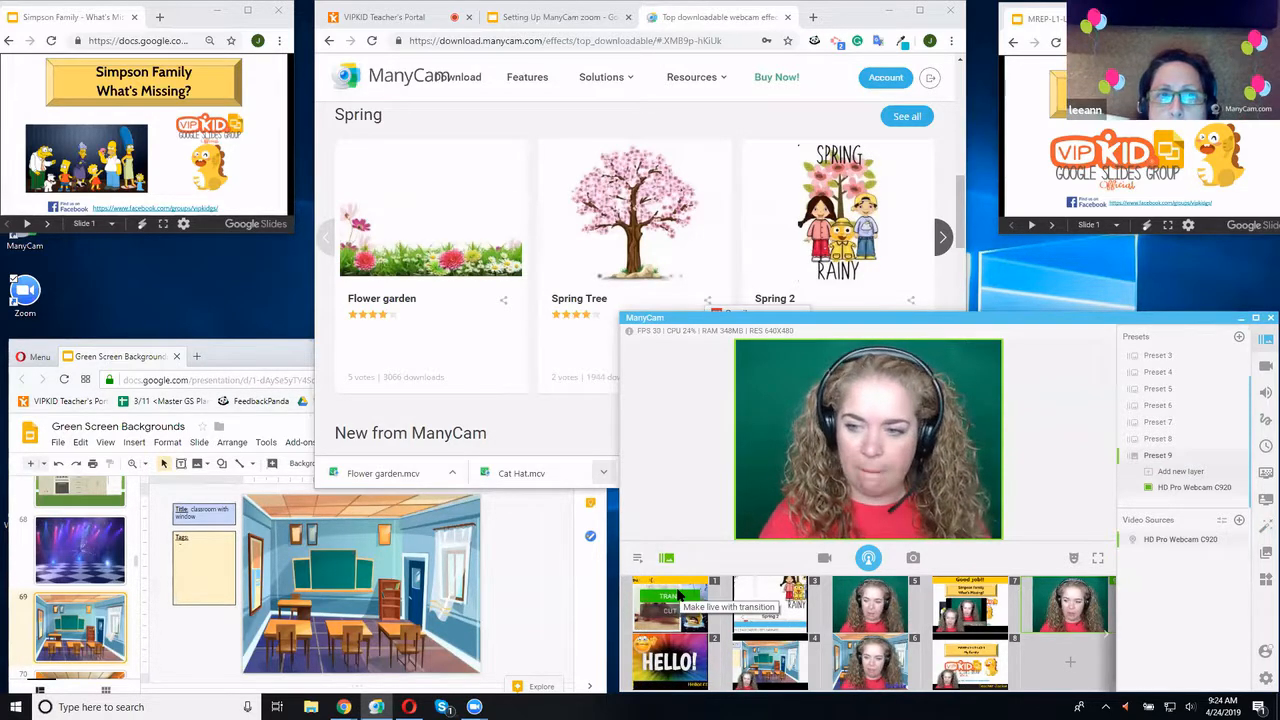
pyautogui.scroll(2, 1195, 390)
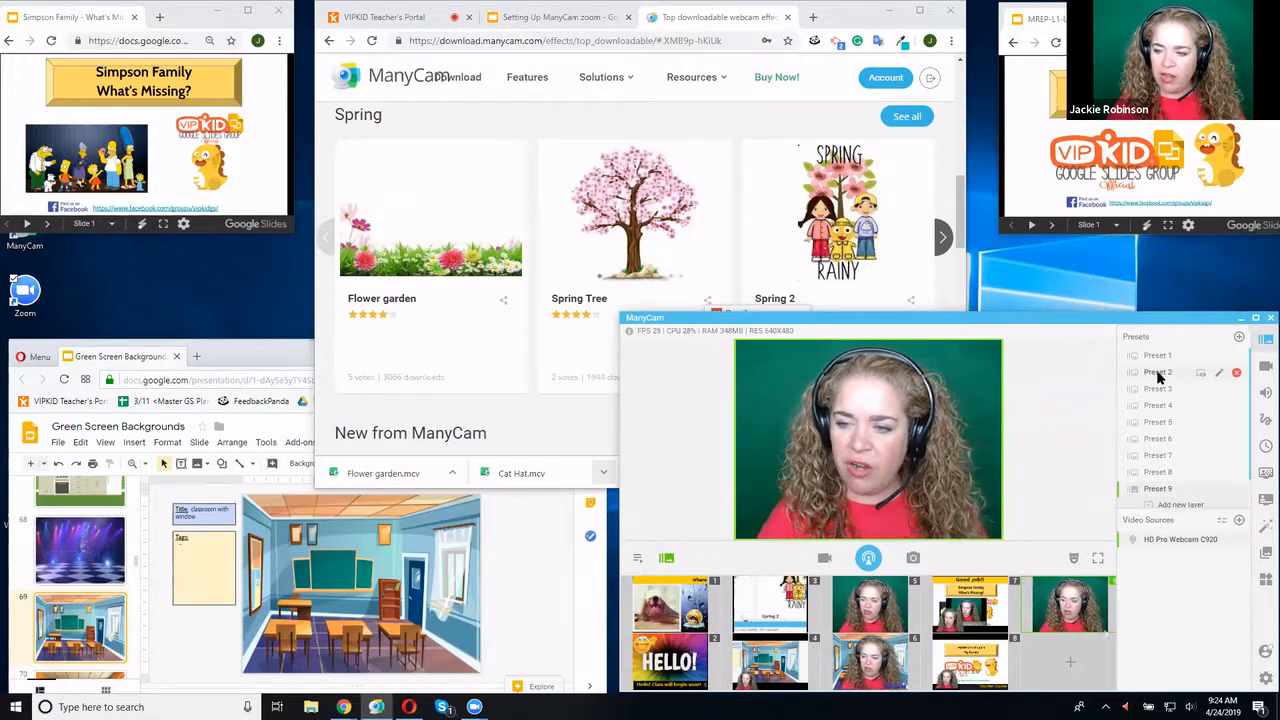
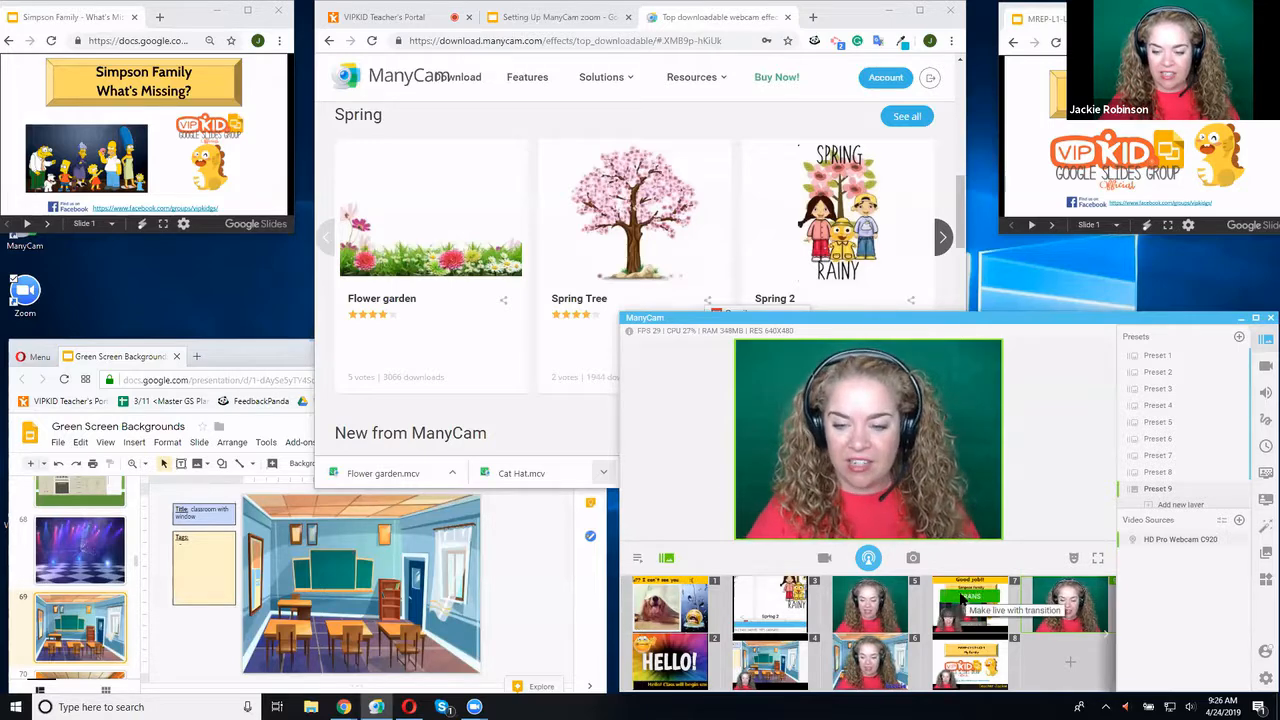
# Put Presets 7, 8, 4 and 3 live one after another to view each one's output and screen area
pyautogui.click(968, 606)
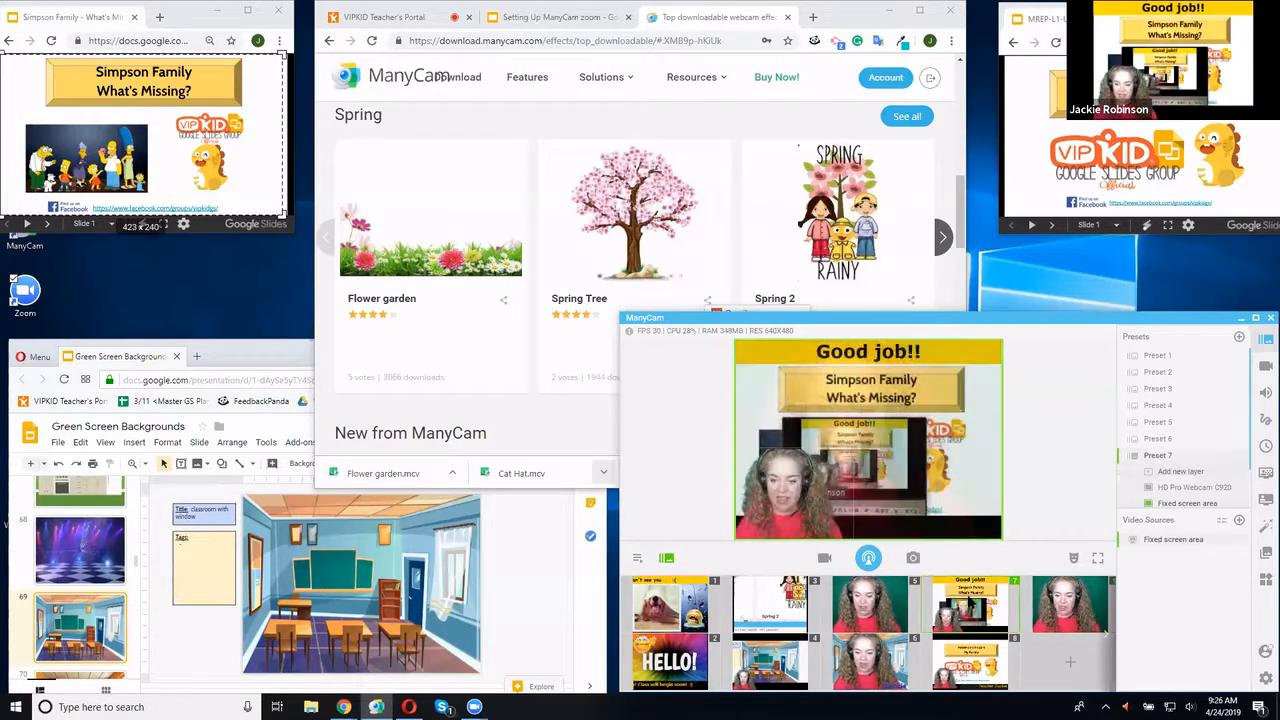
pyautogui.click(968, 668)
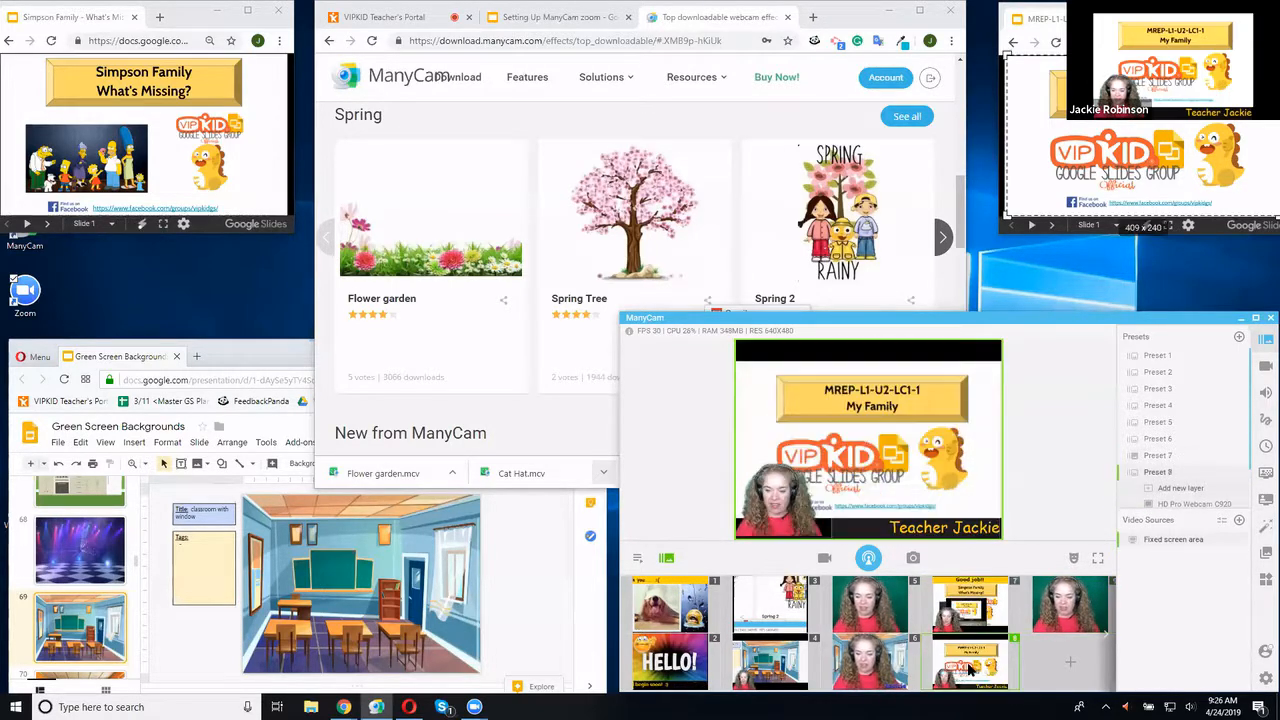
pyautogui.click(770, 658)
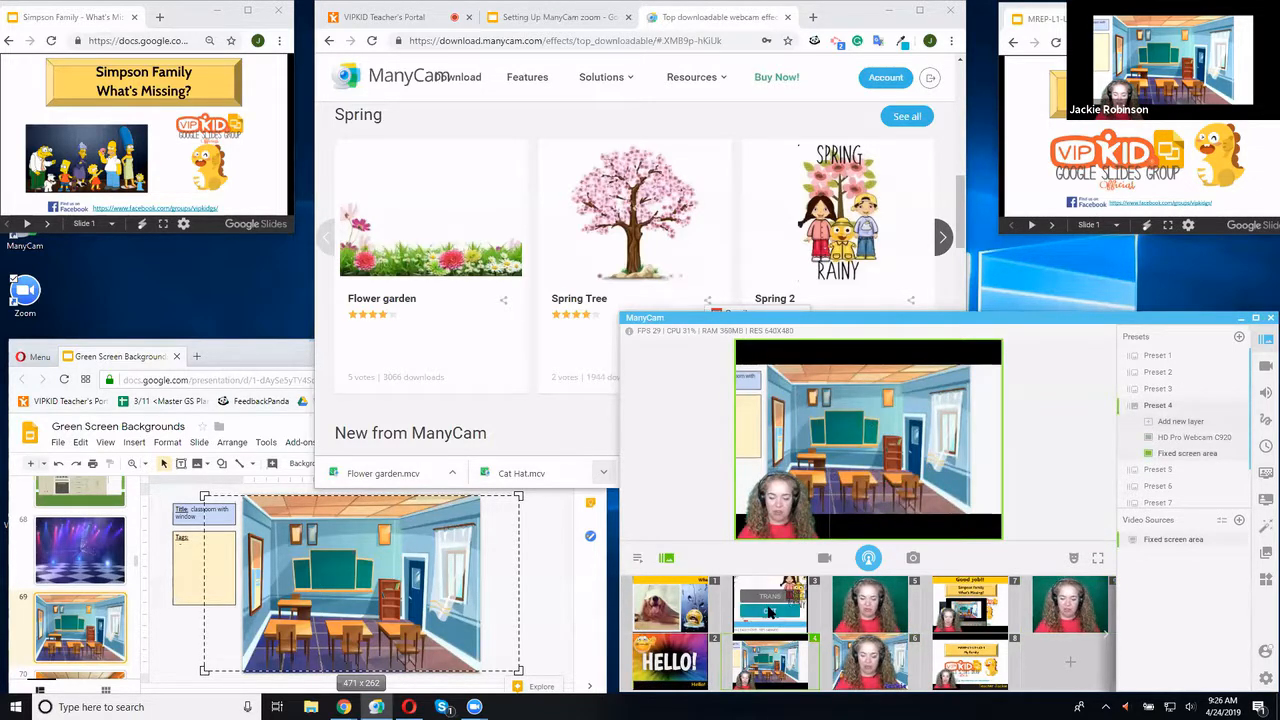
pyautogui.click(769, 612)
# Return the live output to the webcam in Preset 9 and delete Preset 5
pyautogui.click(1066, 612)
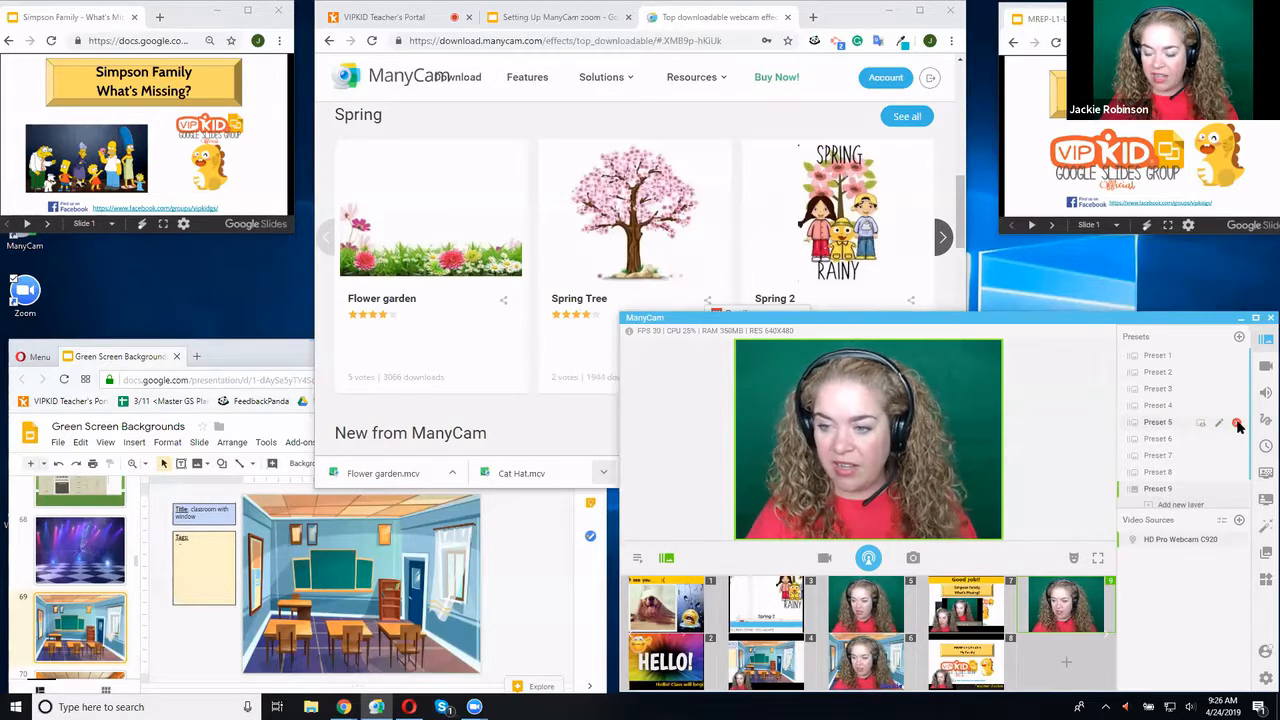
pyautogui.click(1238, 425)
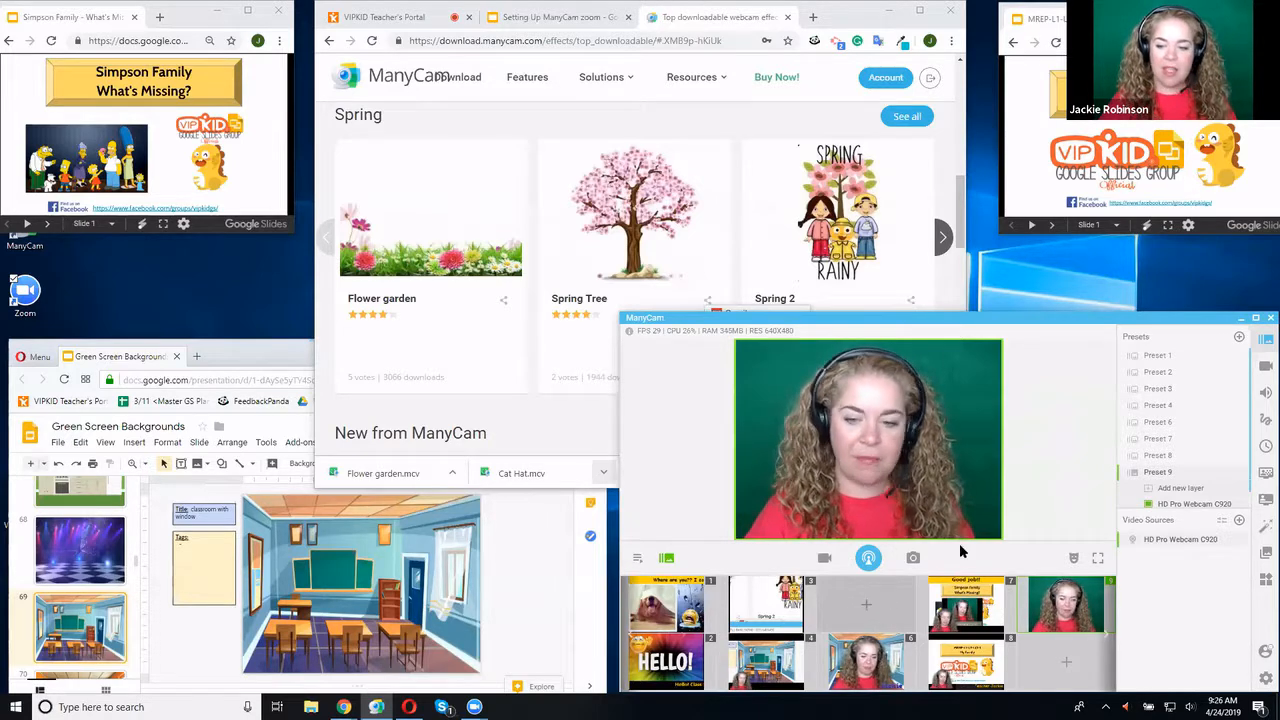
# Fill the empty slot after Preset 9 with a desktop App Window source of the "Simpson Family - What's Missing?" slides and make it live
pyautogui.click(1065, 661)
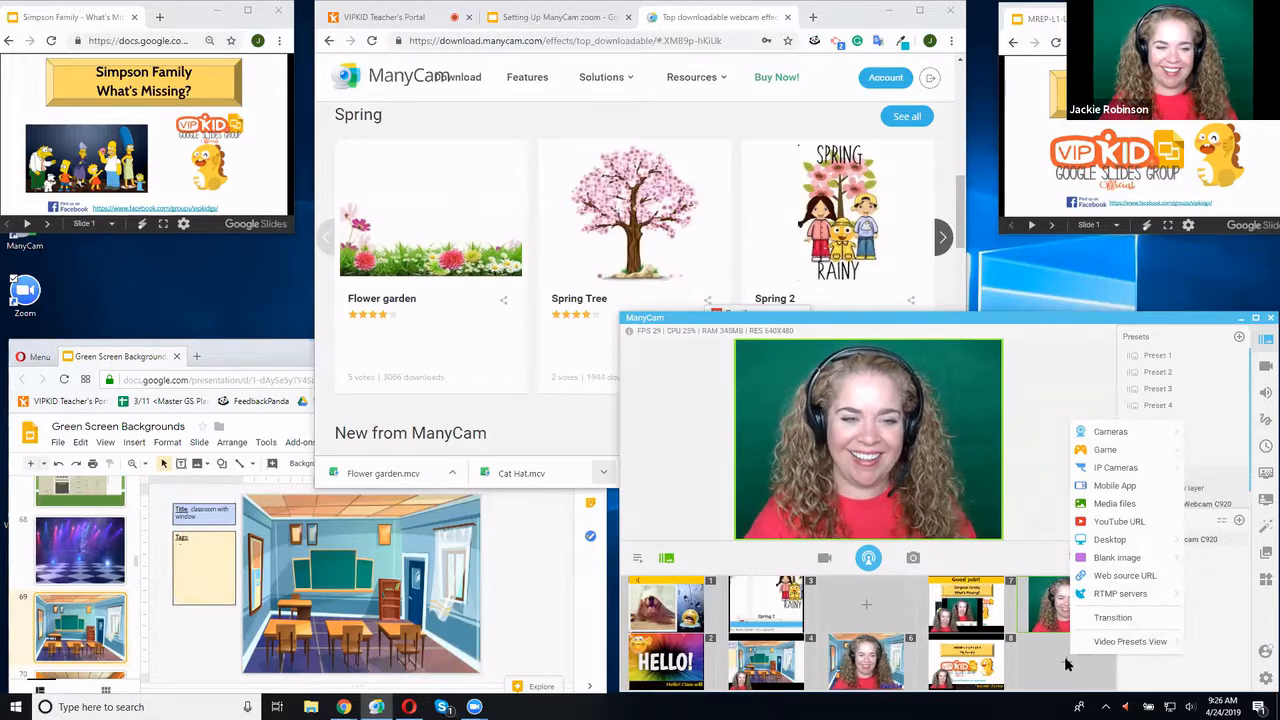
pyautogui.moveTo(1119, 545)
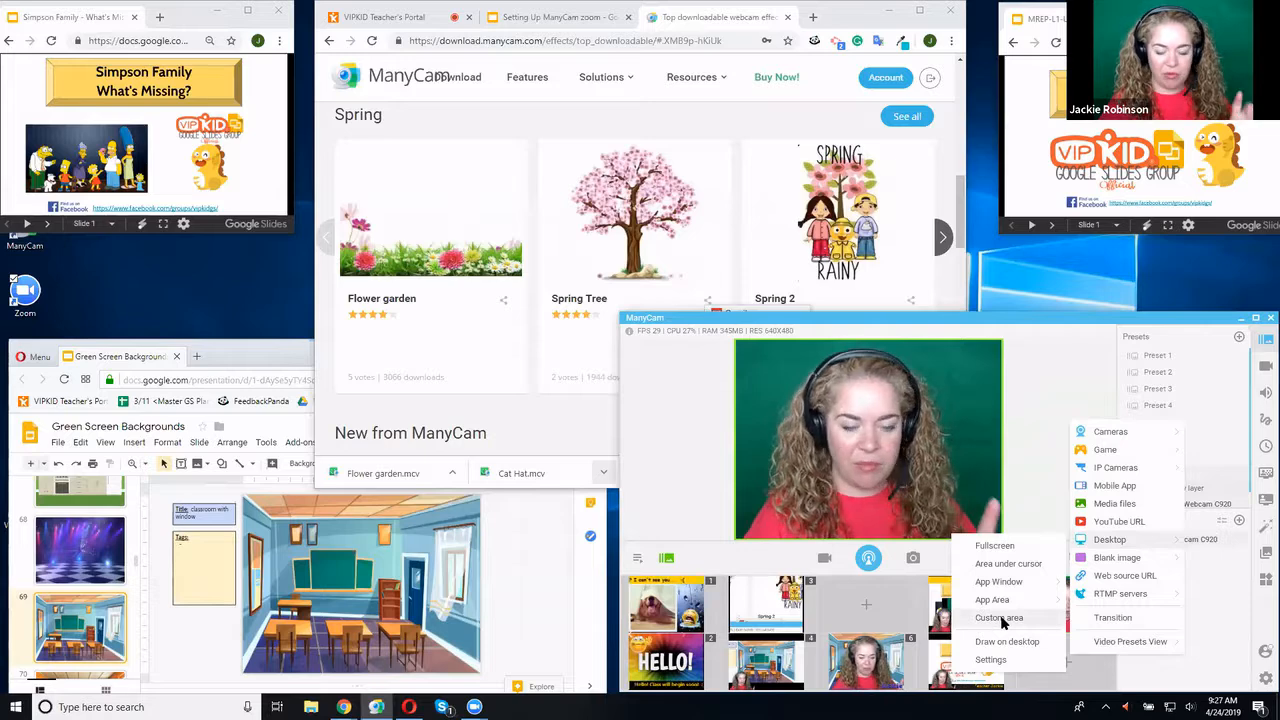
pyautogui.moveTo(998, 583)
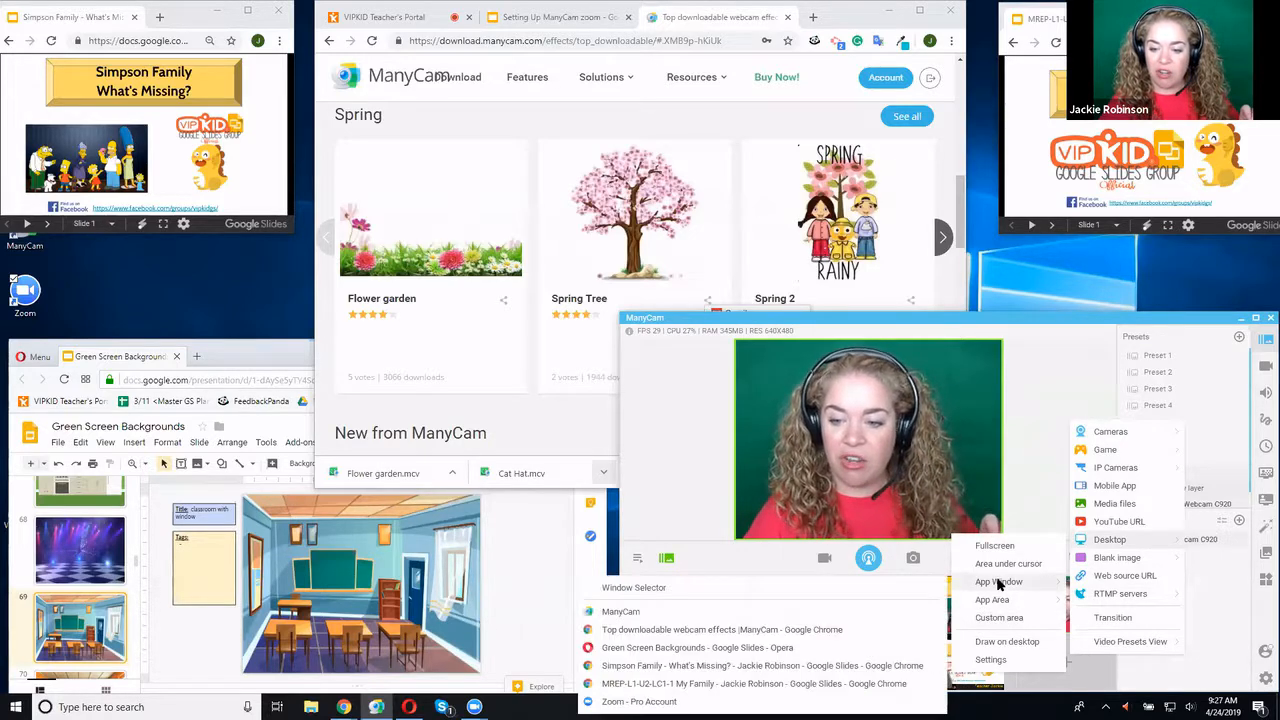
pyautogui.click(758, 666)
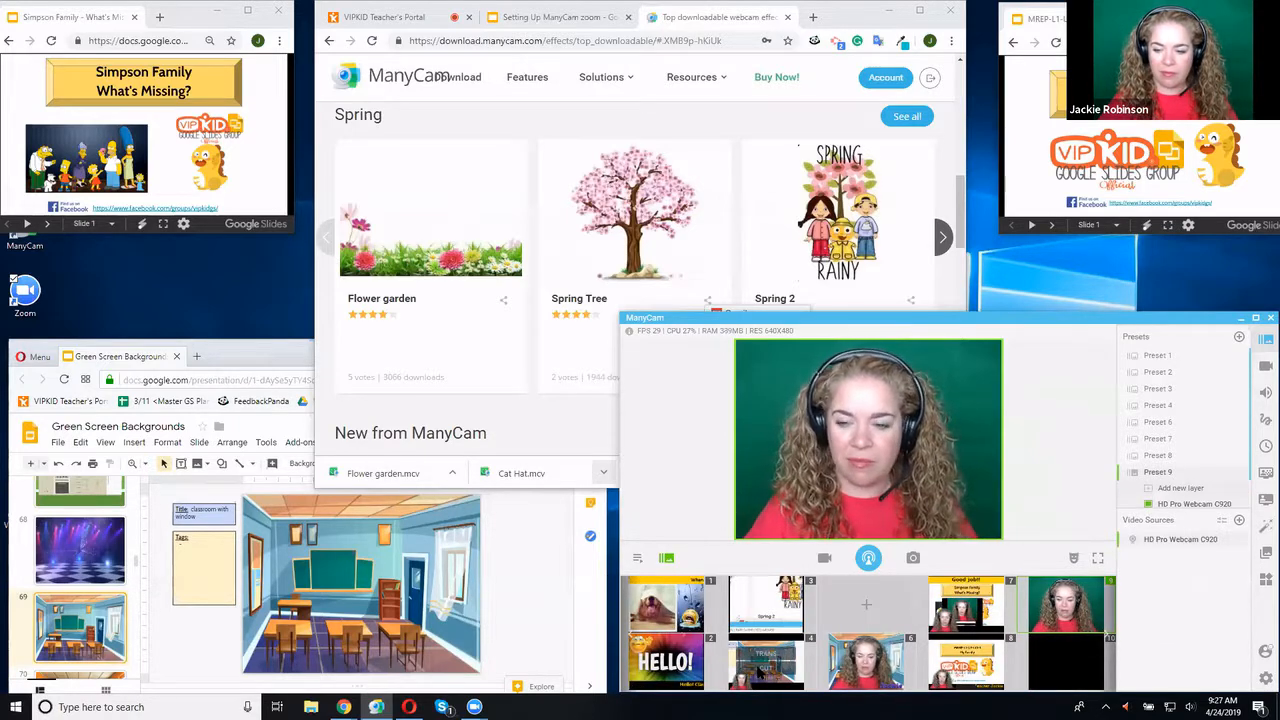
pyautogui.click(1066, 656)
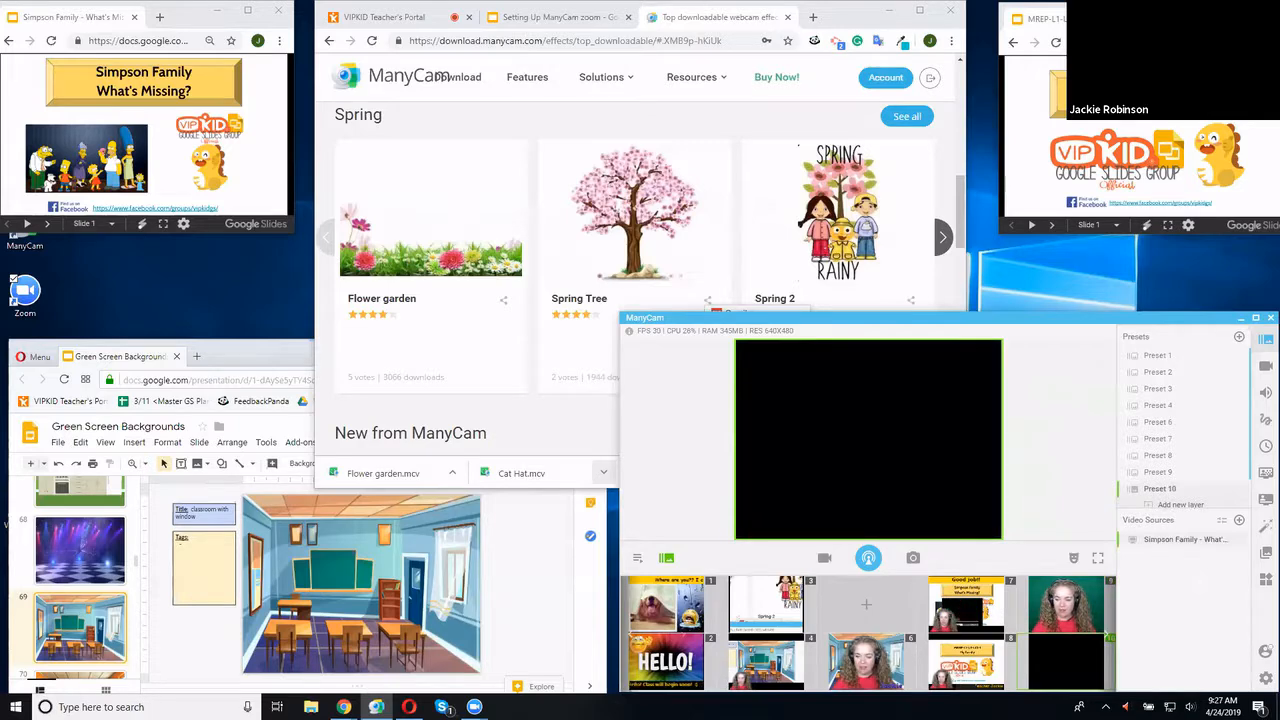
# Replace Preset 10's video source with a desktop App Area source of the "Simpson Family - What's Missing?" Chrome window
pyautogui.moveTo(1191, 530)
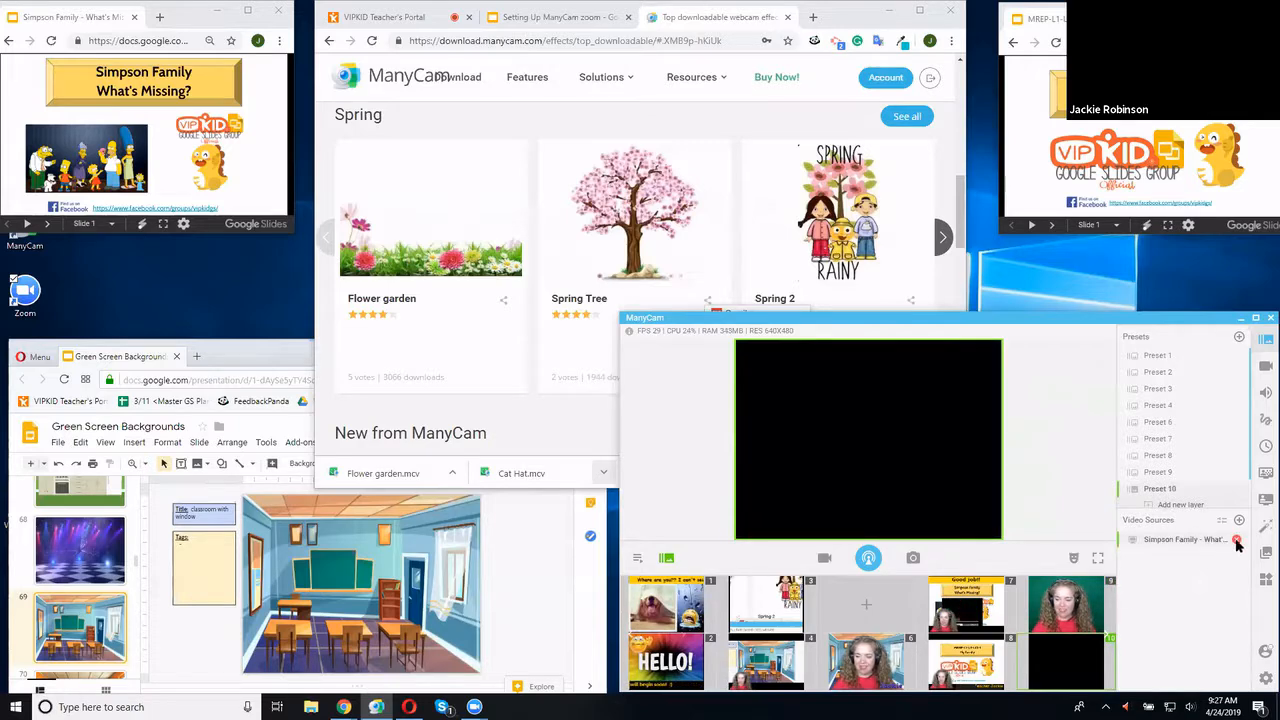
pyautogui.click(1237, 541)
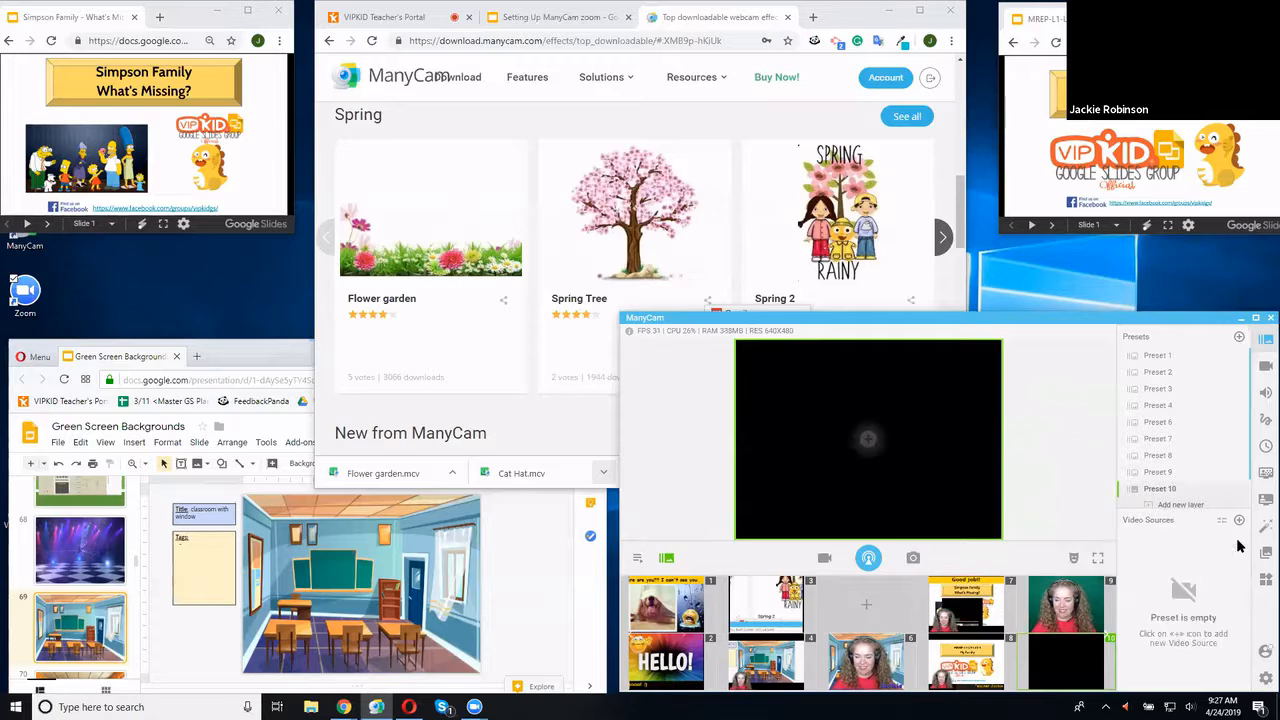
pyautogui.rightClick(866, 441)
pyautogui.moveTo(921, 561)
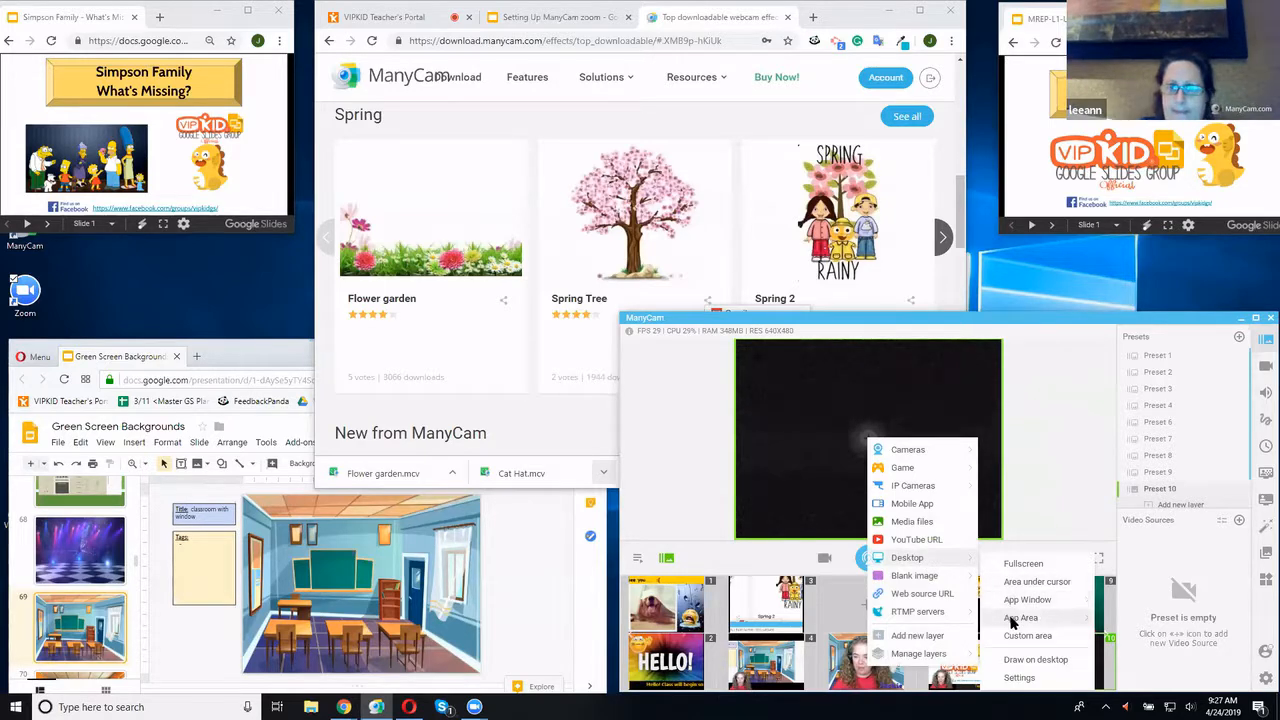
pyautogui.moveTo(1012, 620)
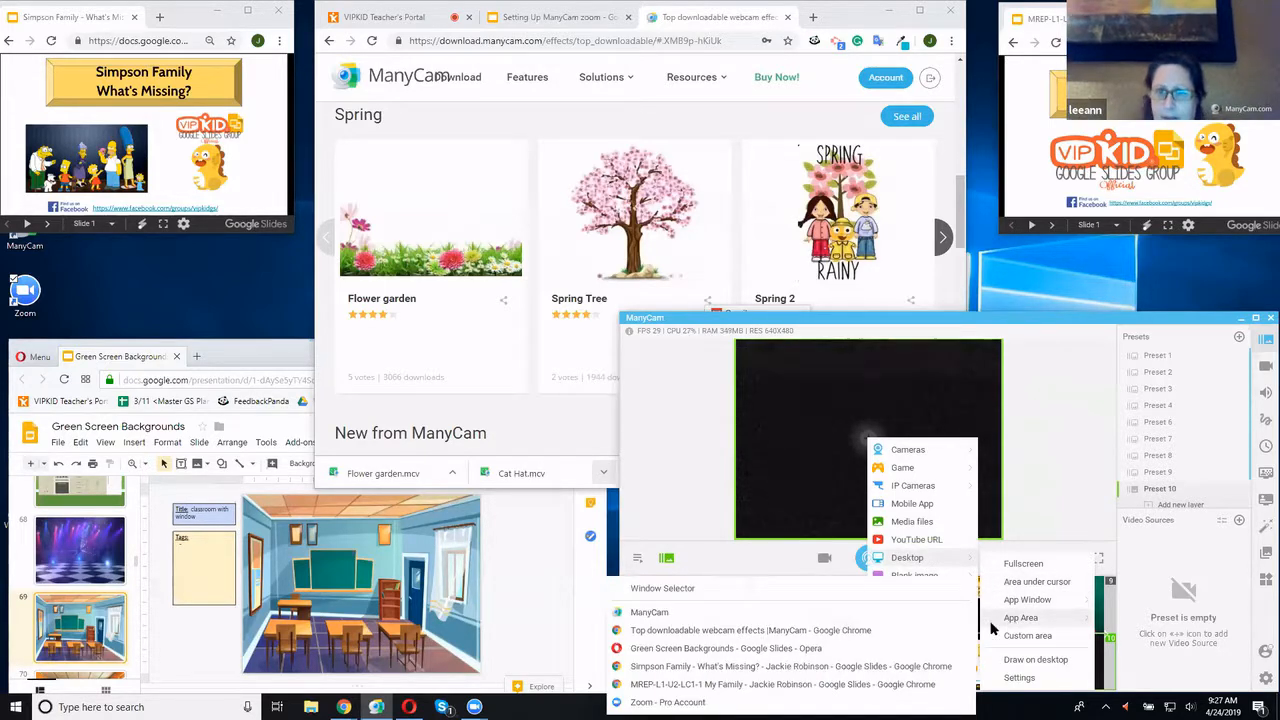
pyautogui.click(866, 666)
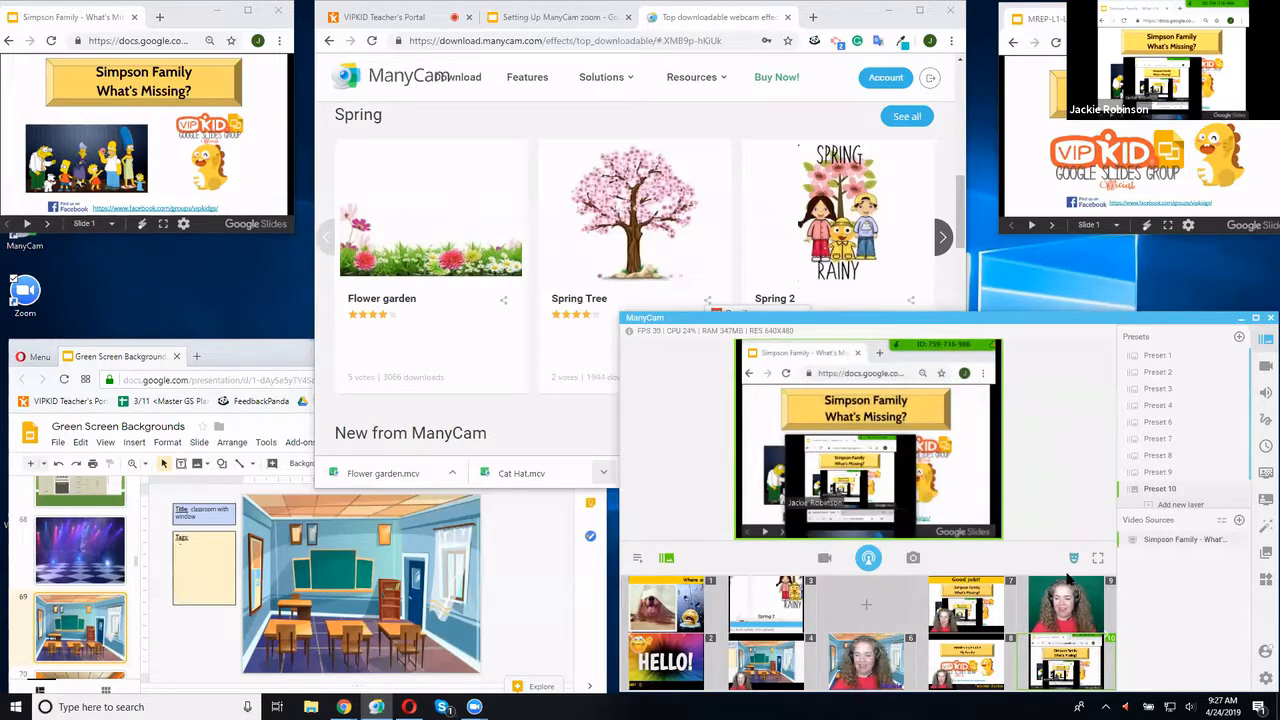
# Remove the Simpson Family source from Preset 10 and add a desktop Custom area source instead
pyautogui.click(1106, 636)
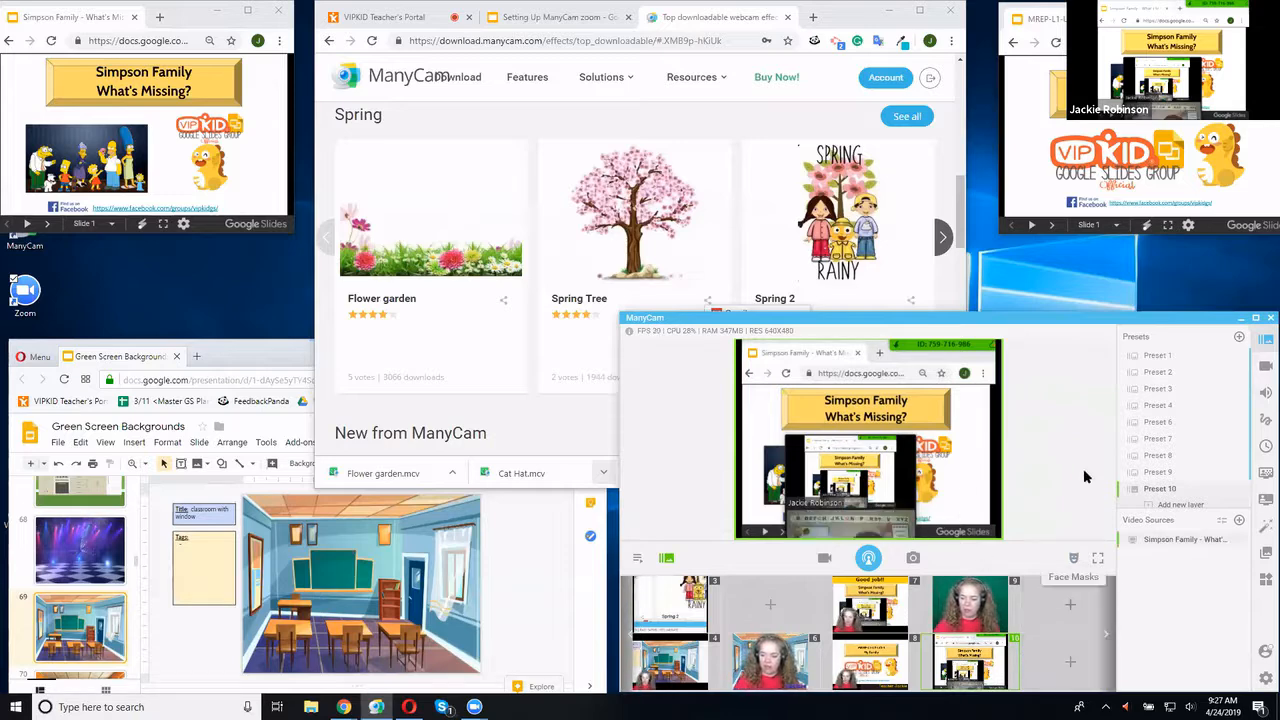
pyautogui.moveTo(1236, 492)
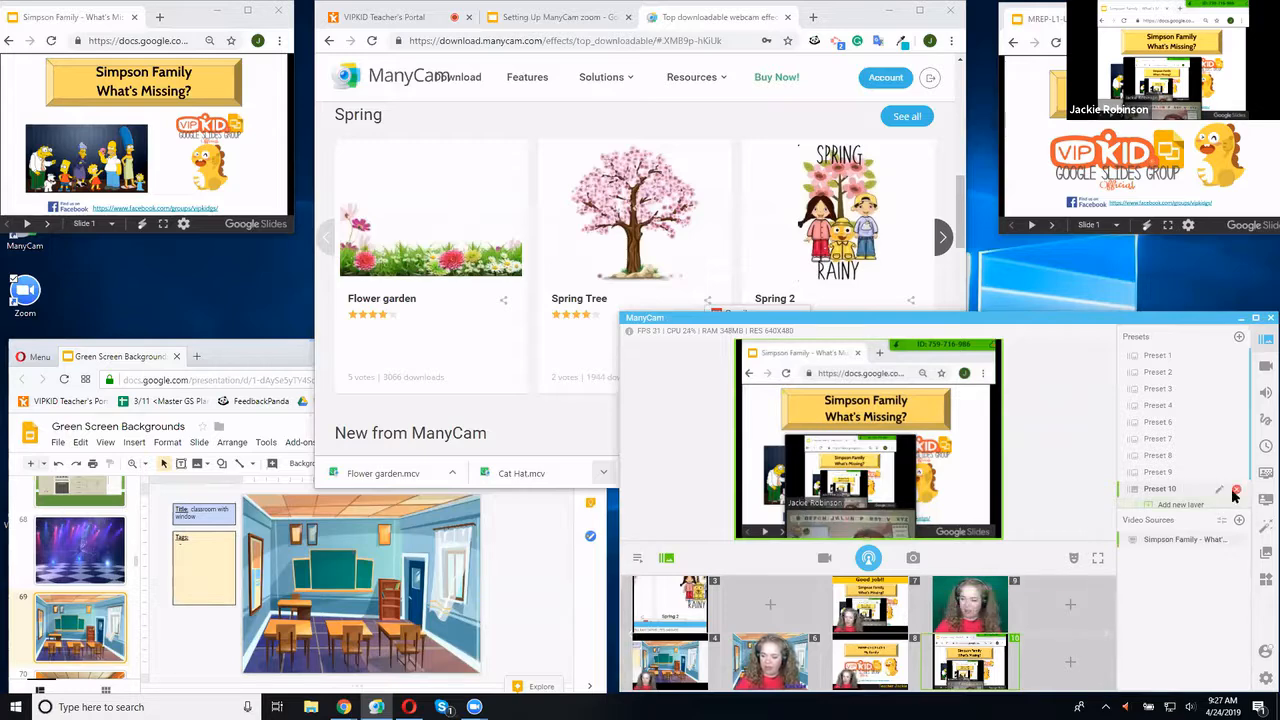
pyautogui.click(1238, 490)
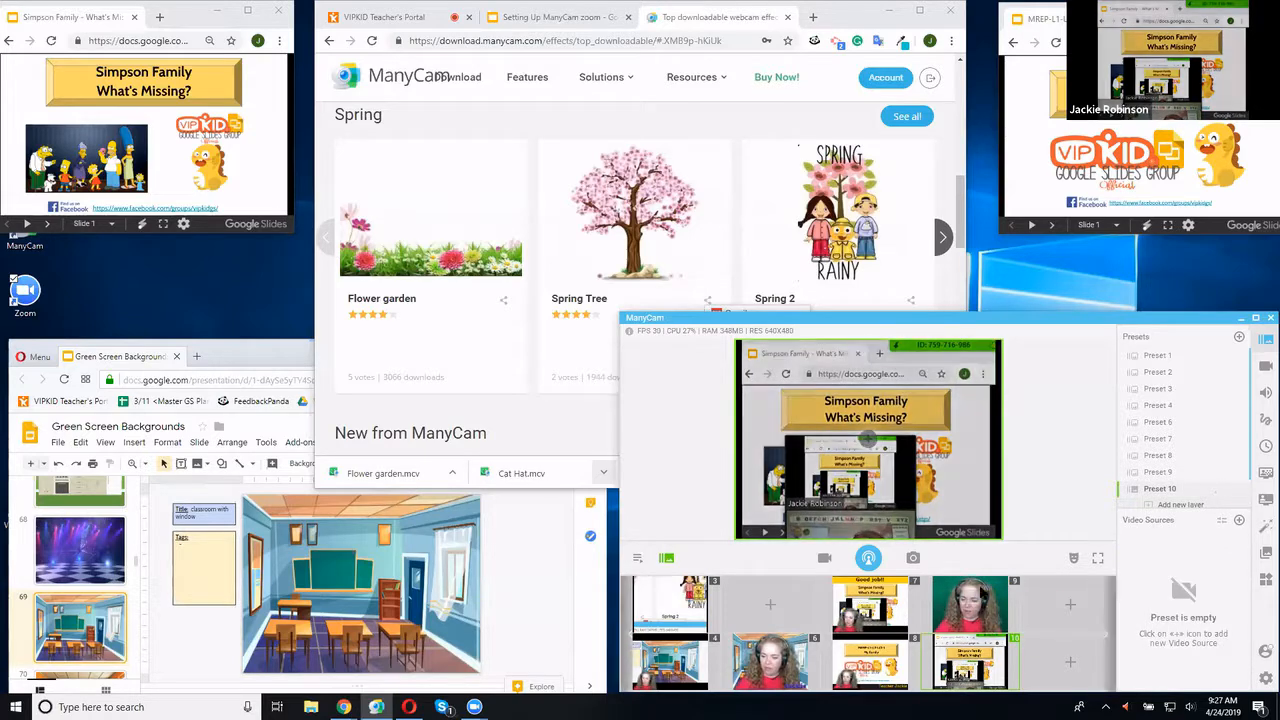
pyautogui.rightClick(872, 442)
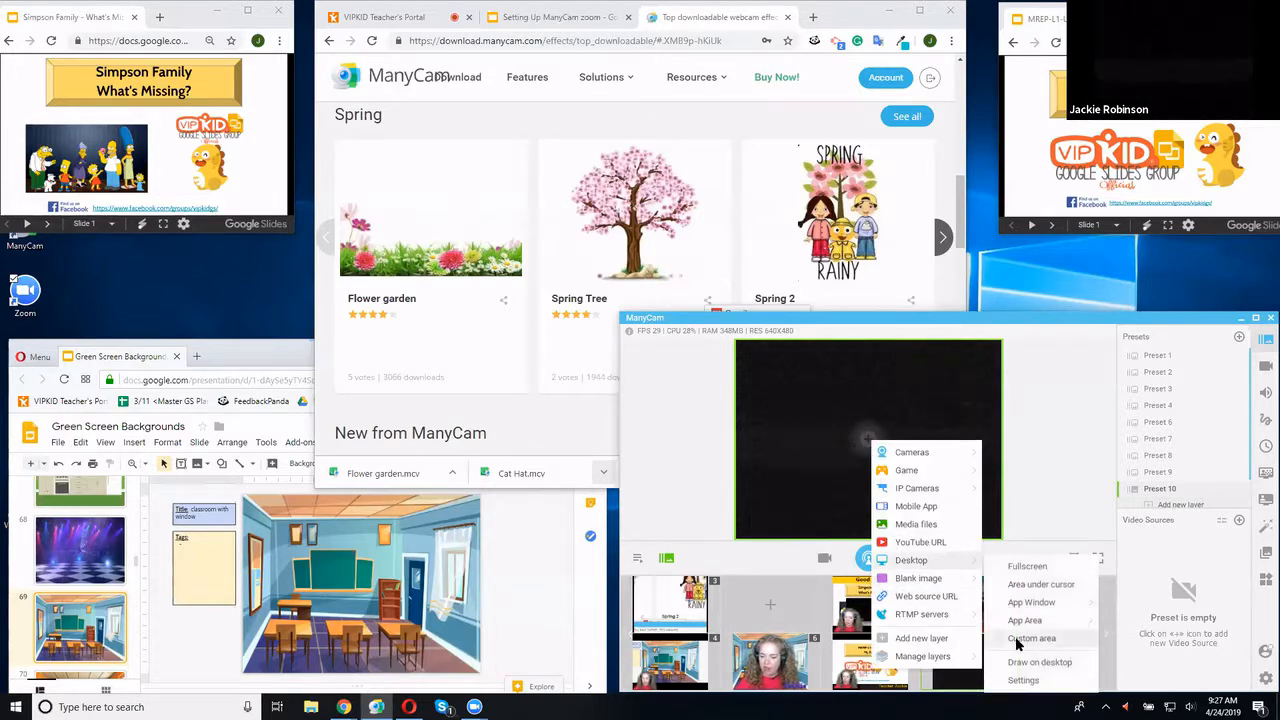
pyautogui.click(1030, 638)
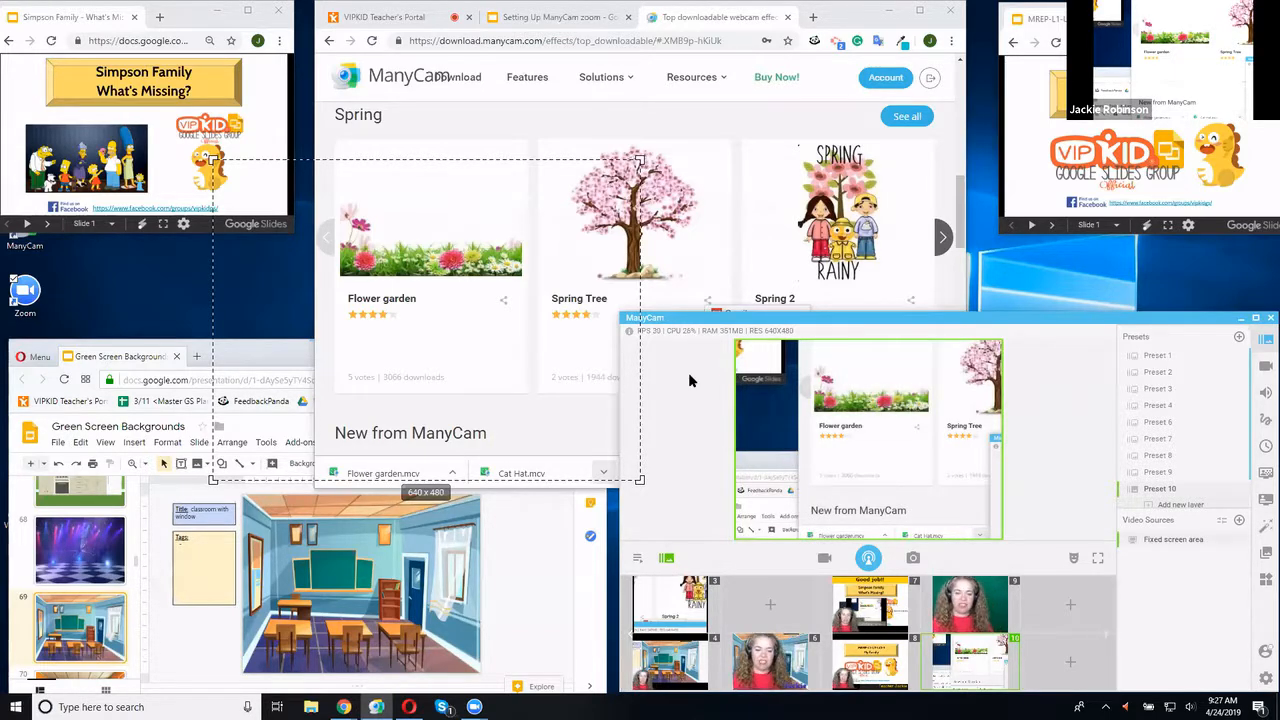
# Fit the capture area over the "MREP-L1-U2-LC1-1 My Family" slide at about 411 x 240, then switch the live output to Preset 9
pyautogui.moveTo(640, 356); pyautogui.dragTo(774, 377)
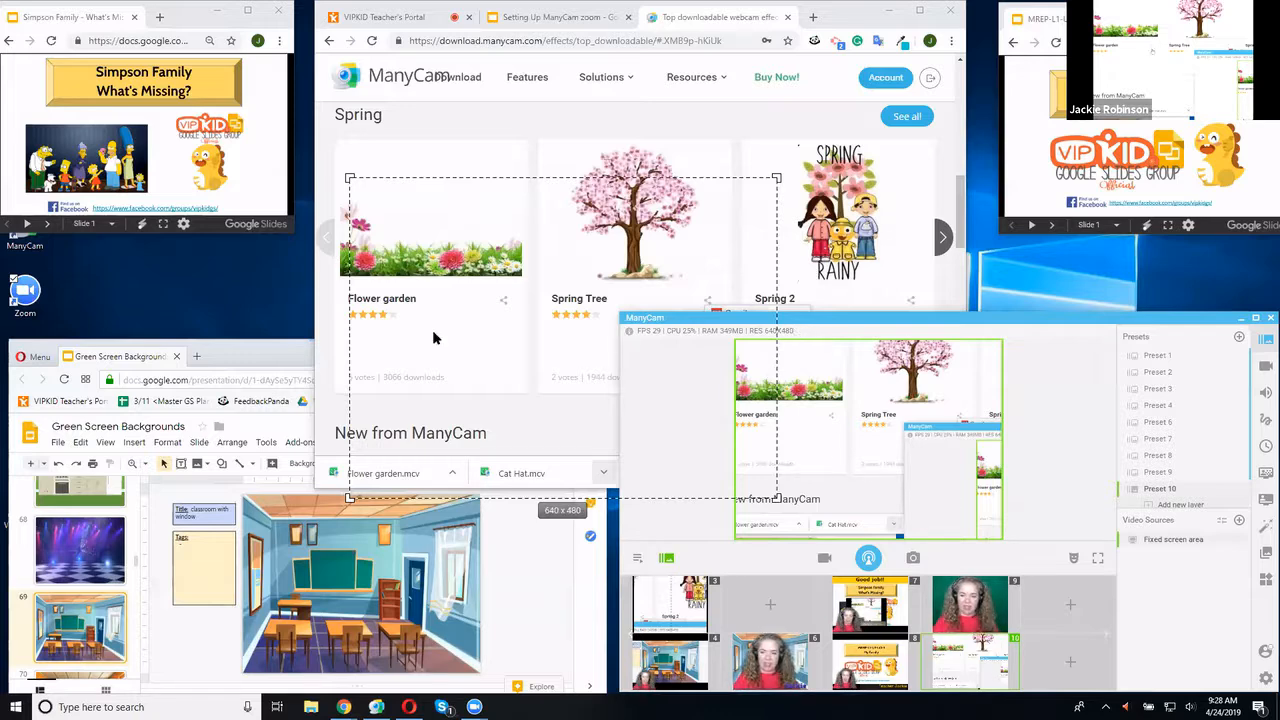
pyautogui.moveTo(349, 309); pyautogui.dragTo(847, 185)
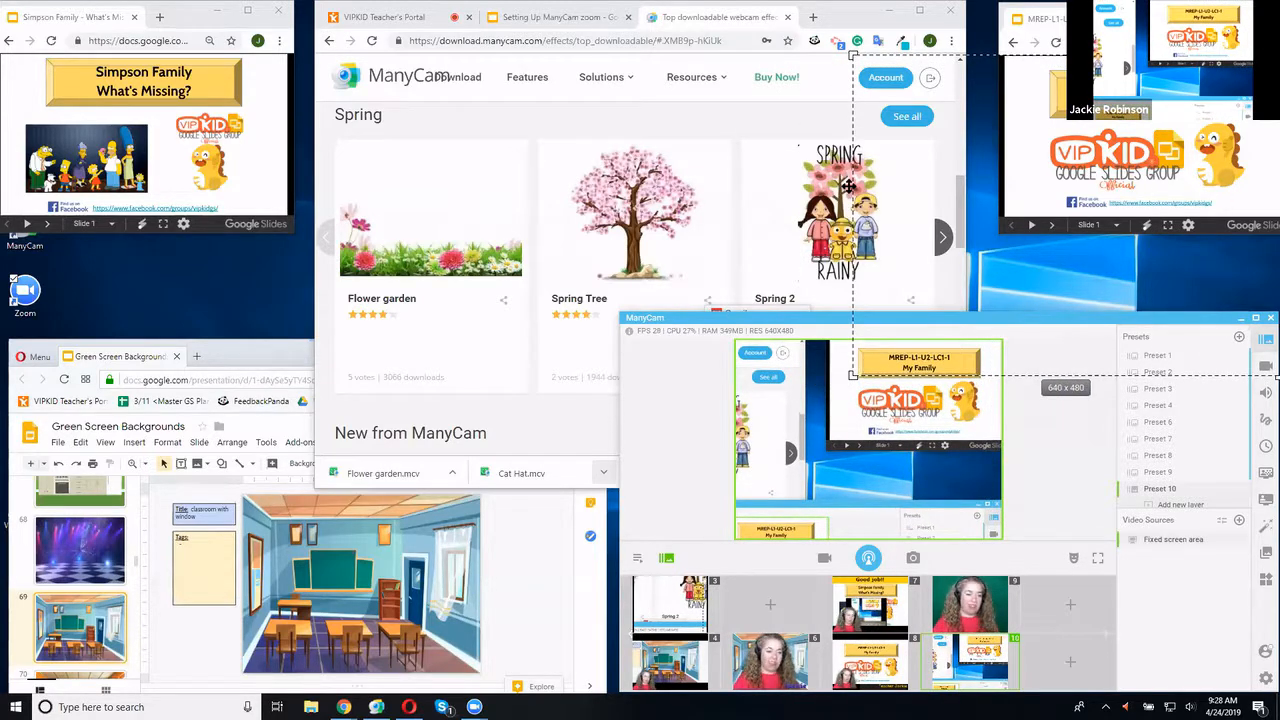
pyautogui.moveTo(852, 375); pyautogui.dragTo(1006, 216)
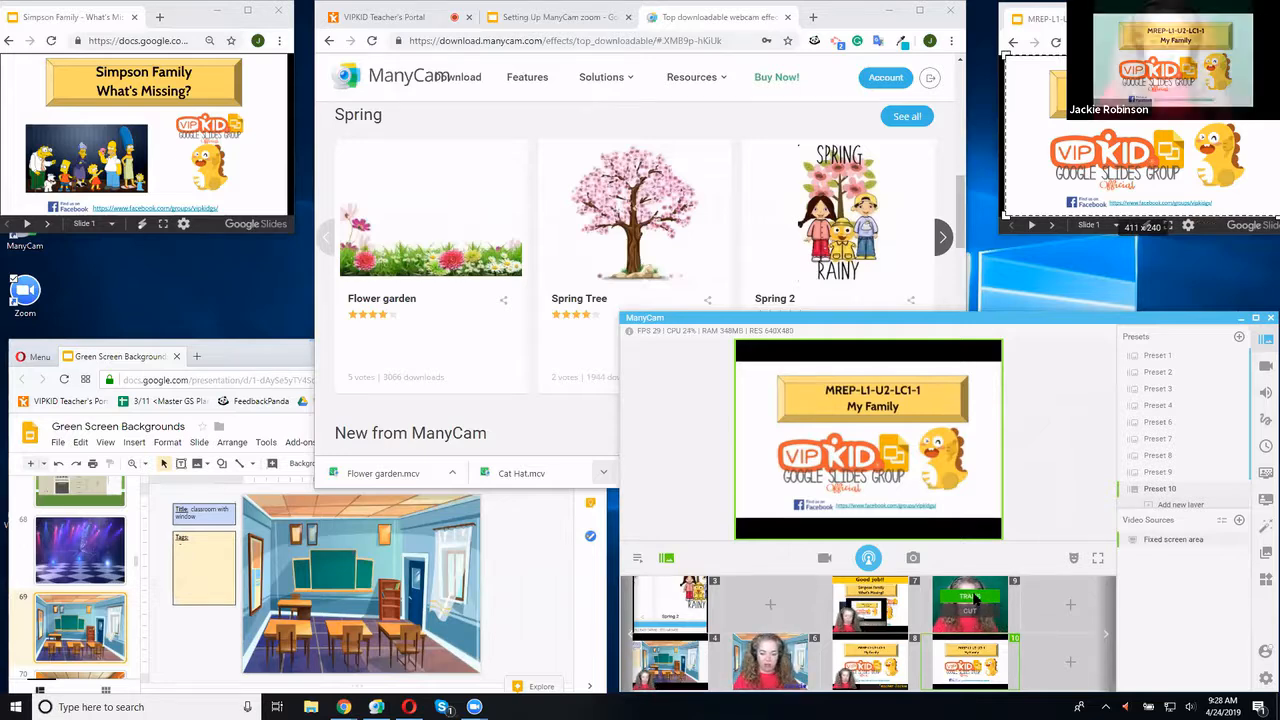
pyautogui.click(972, 597)
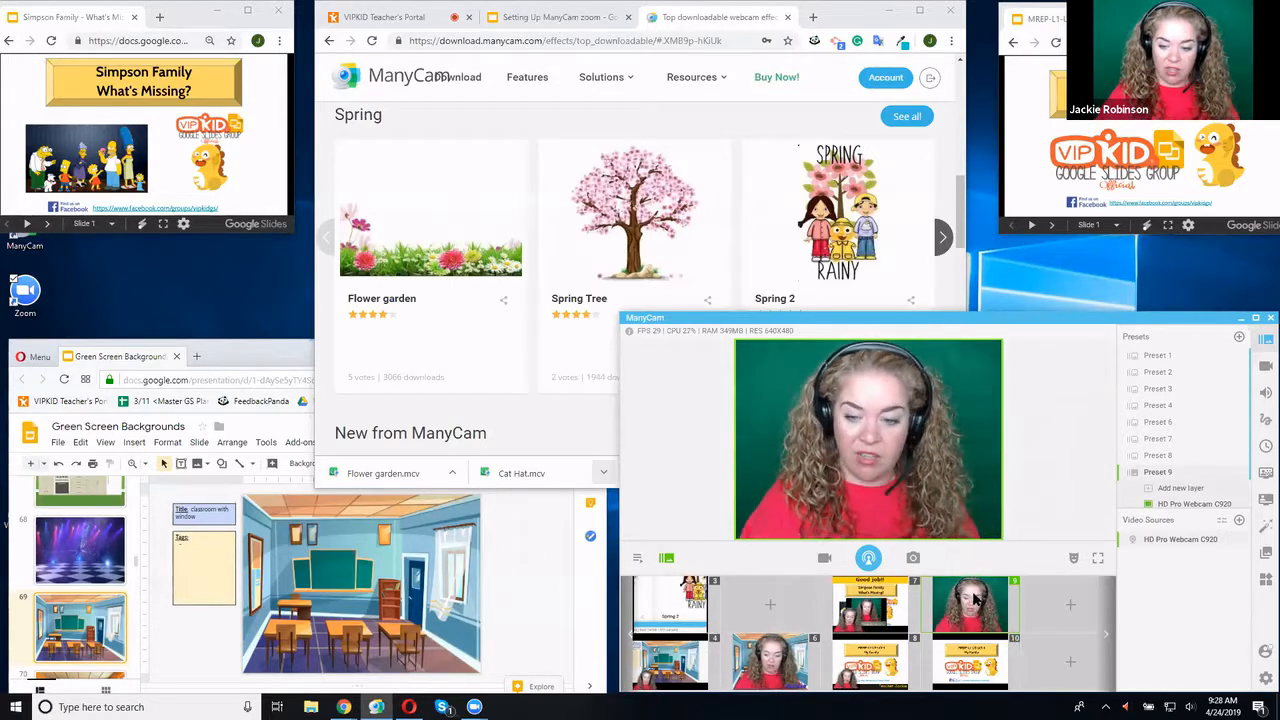
# Make Preset 10 live again and move its capture area over the Spring effects web page, enlarging it to about 689 x 480
pyautogui.click(970, 655)
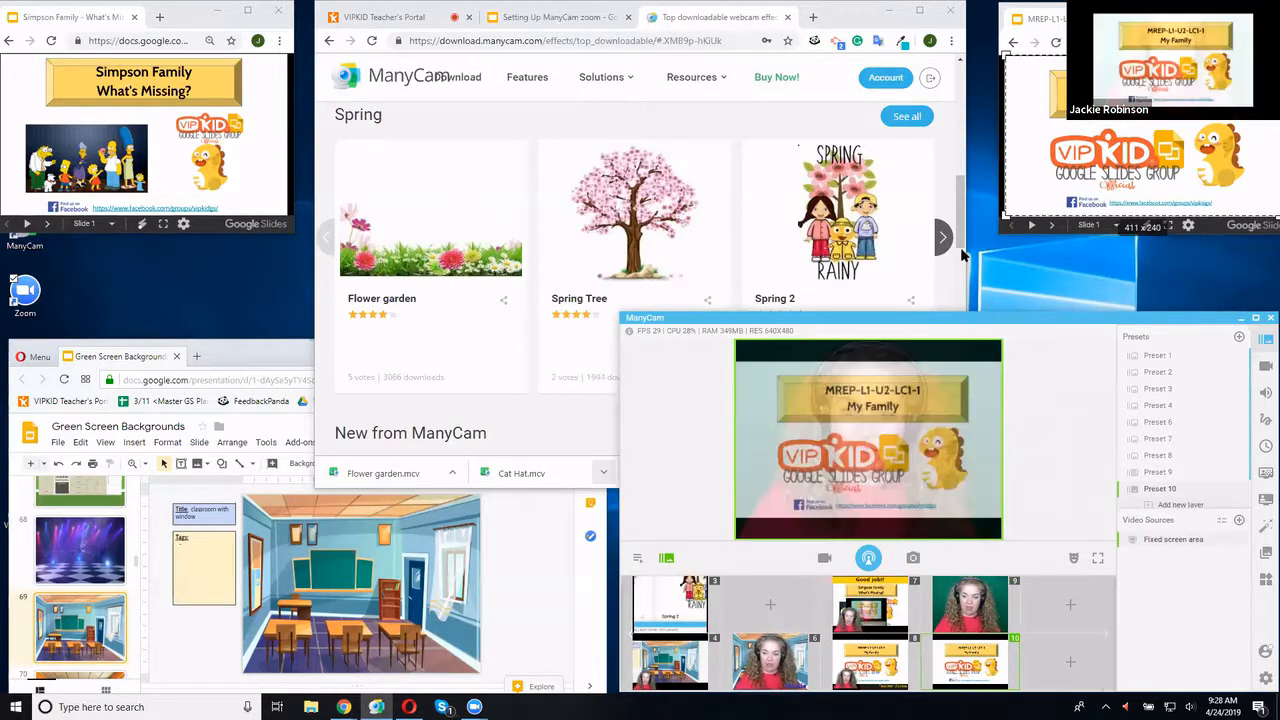
pyautogui.moveTo(1008, 185); pyautogui.dragTo(228, 323)
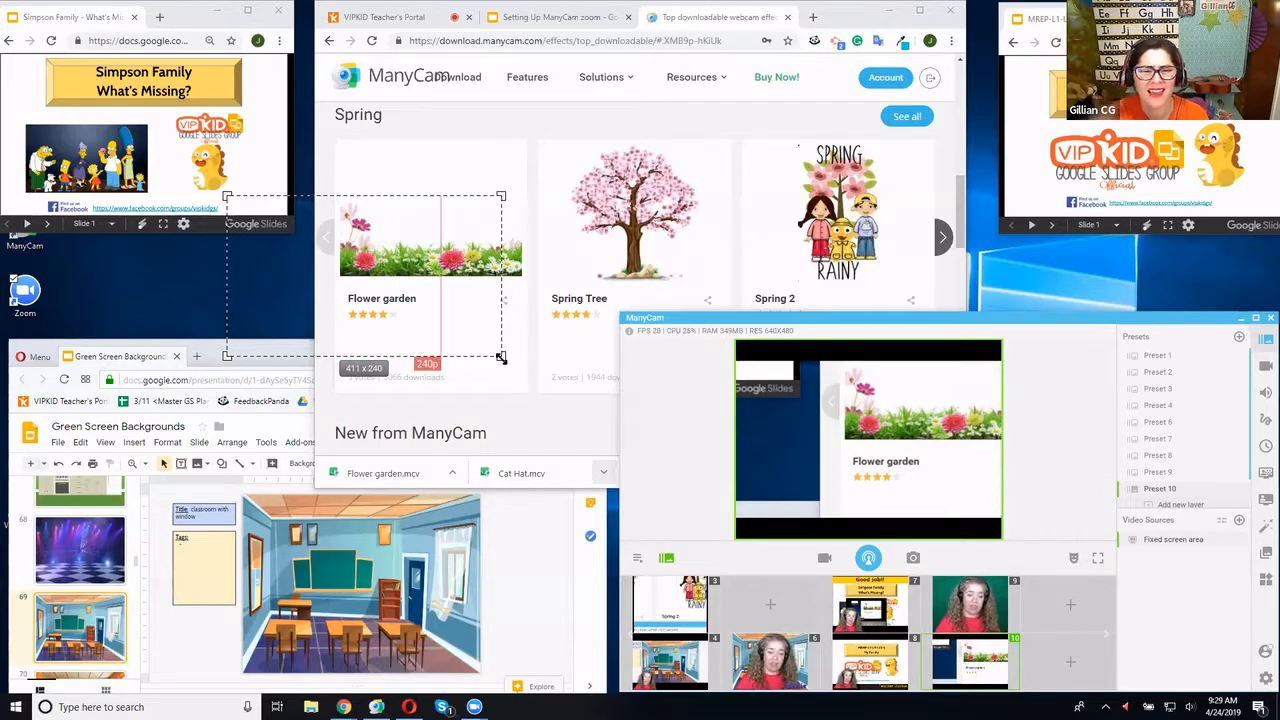
pyautogui.moveTo(500, 357); pyautogui.dragTo(688, 523)
pyautogui.moveTo(697, 378)
pyautogui.mouseDown()
pyautogui.moveTo(706, 337)
pyautogui.moveTo(717, 366)
pyautogui.moveTo(704, 398)
pyautogui.moveTo(712, 383)
pyautogui.mouseUp()
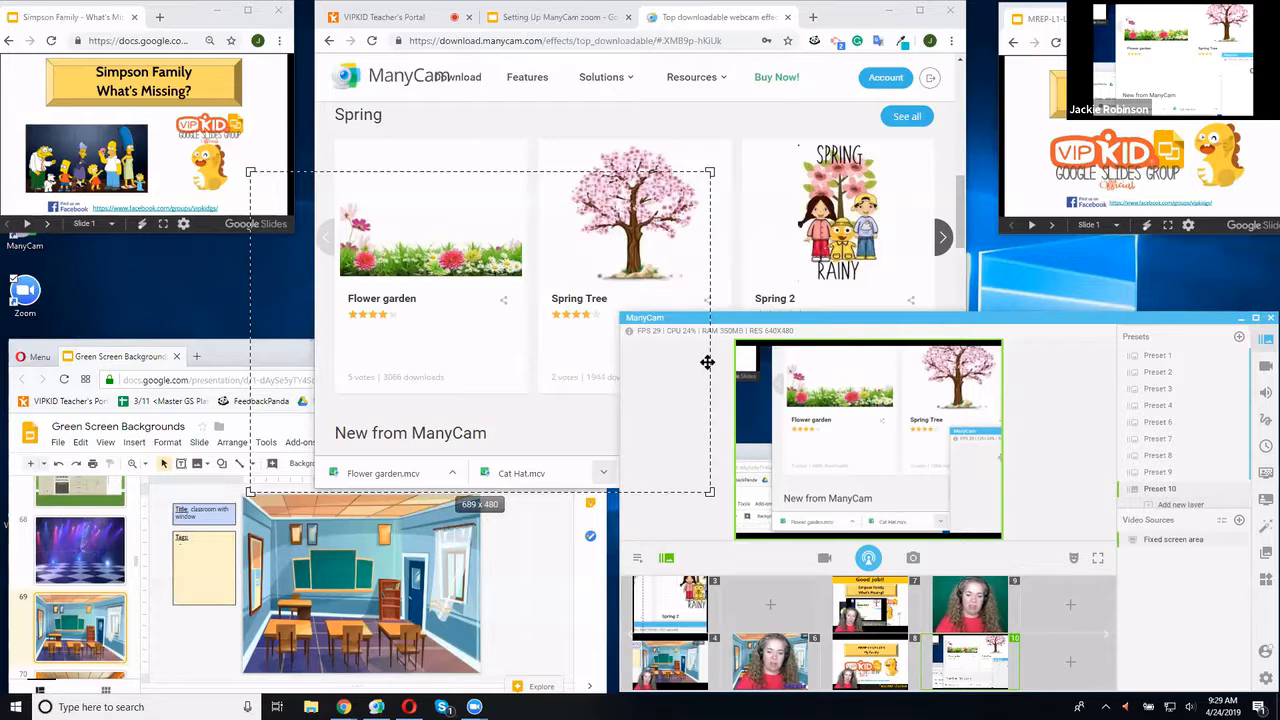
# Move Preset 10's capture area over the "MREP-L1-U2-LC1-1 My Family" slide and shrink it to about 415 x 240
pyautogui.moveTo(706, 360); pyautogui.dragTo(706, 343)
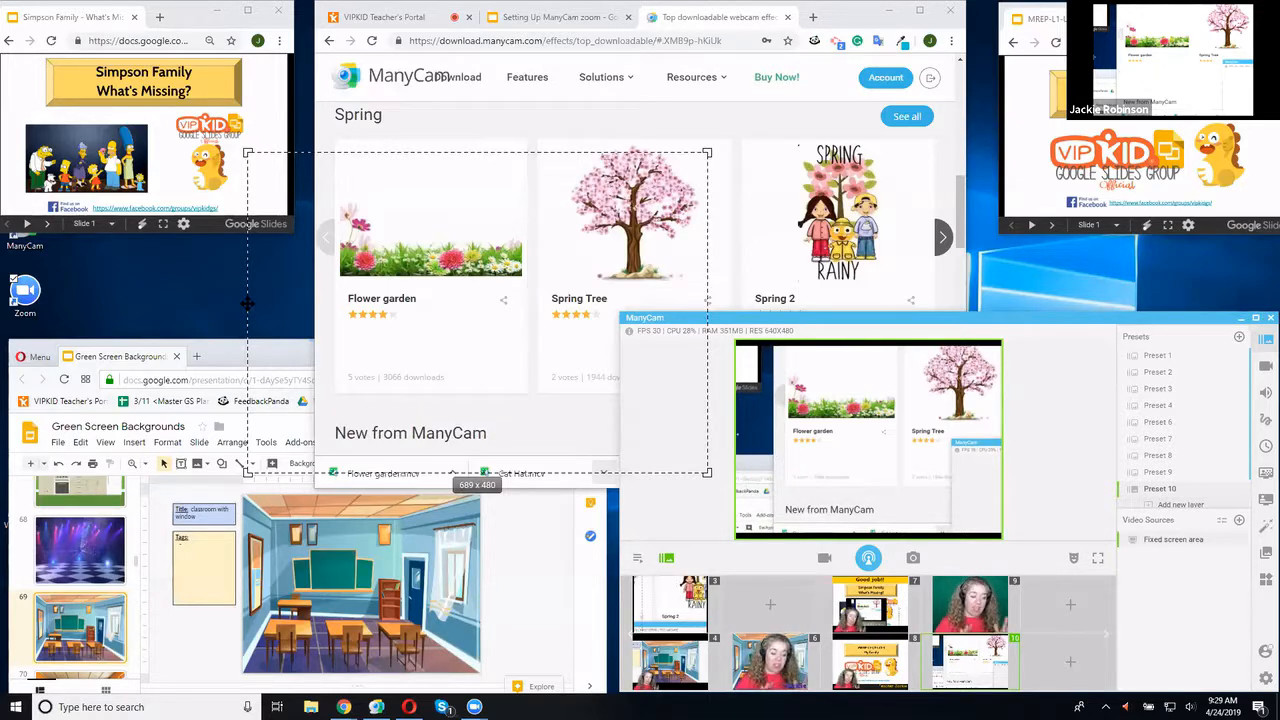
pyautogui.moveTo(247, 302); pyautogui.dragTo(914, 192)
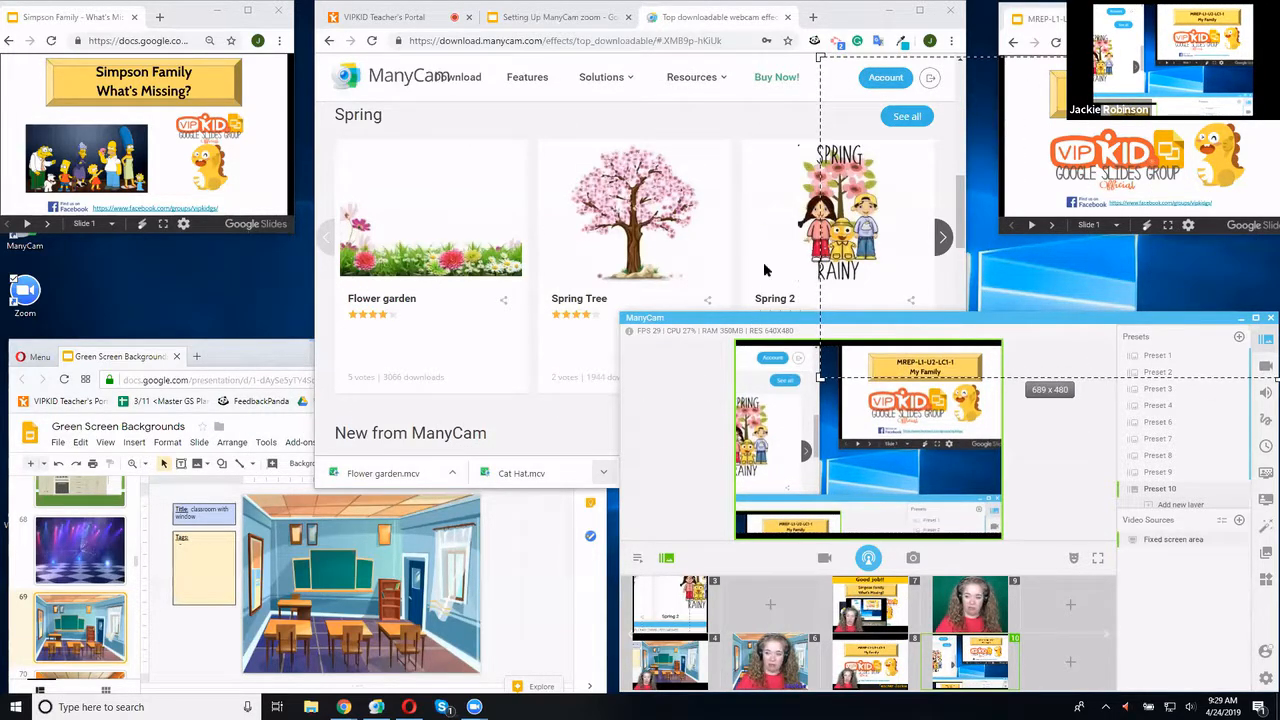
pyautogui.moveTo(818, 378); pyautogui.dragTo(1003, 216)
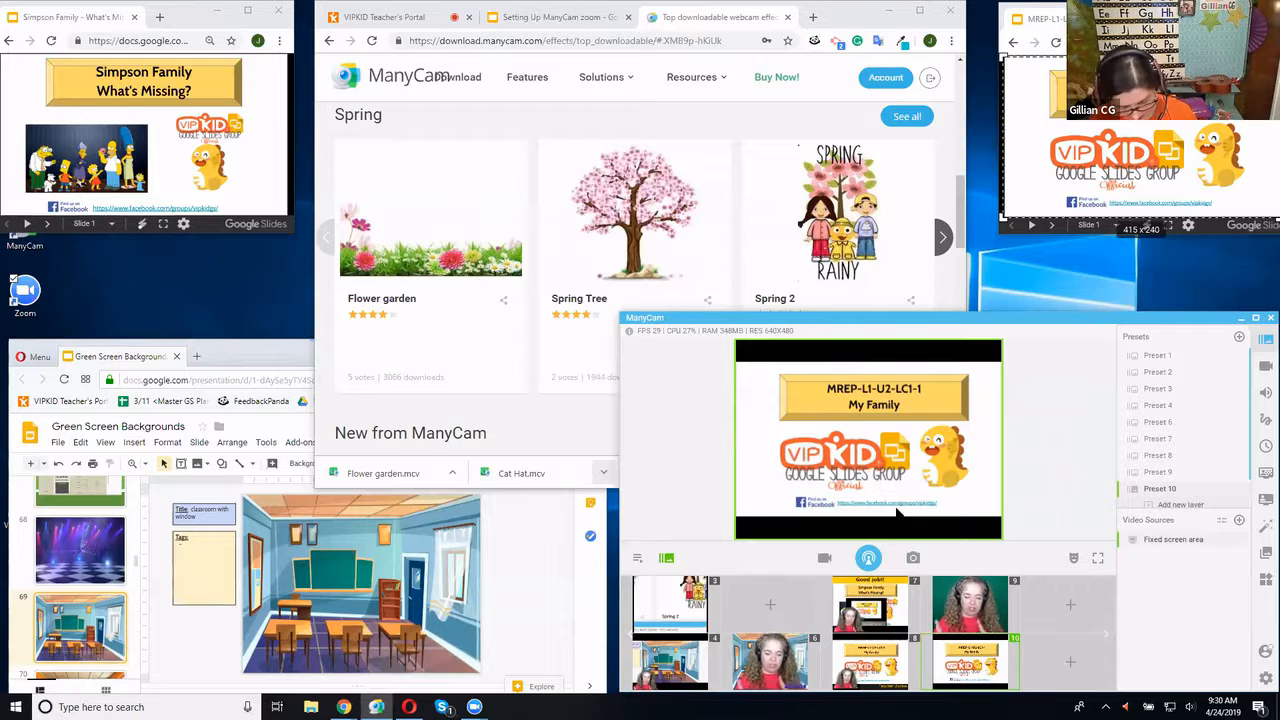
# Make Preset 7 live and advance the Simpson Family slideshow to slide 4
pyautogui.click(866, 603)
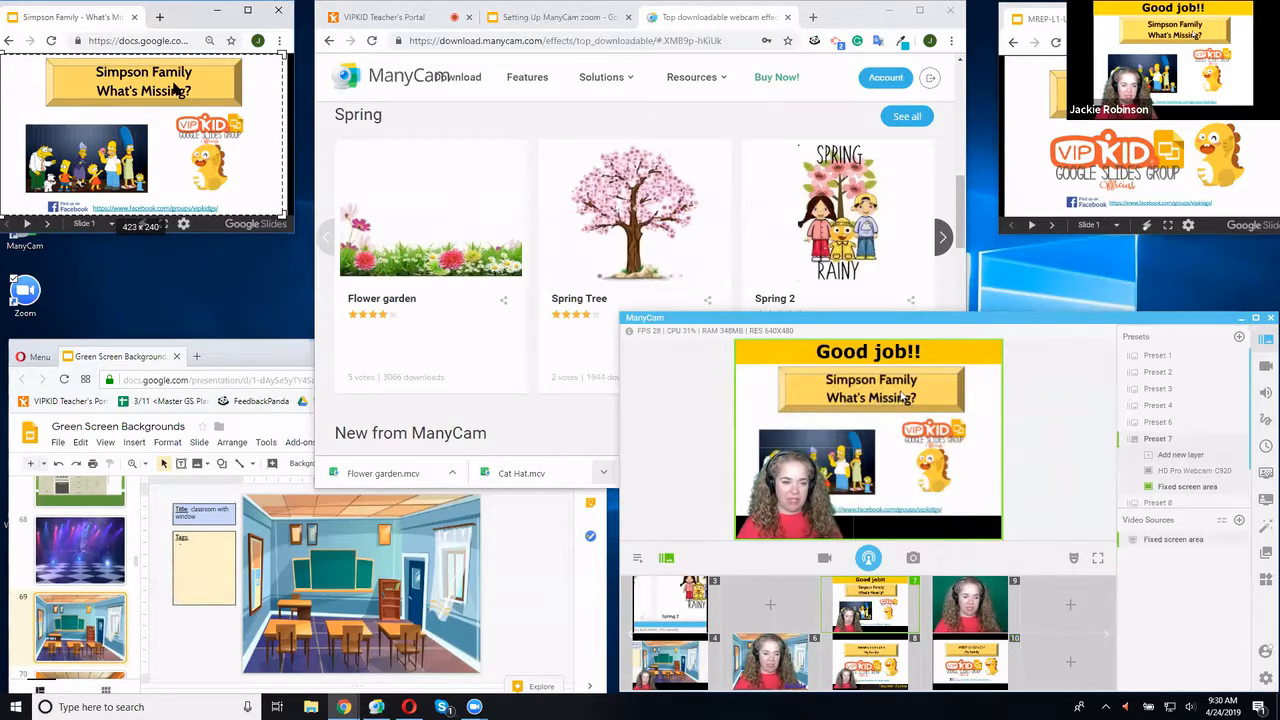
pyautogui.click(260, 127)
pyautogui.click(260, 127)
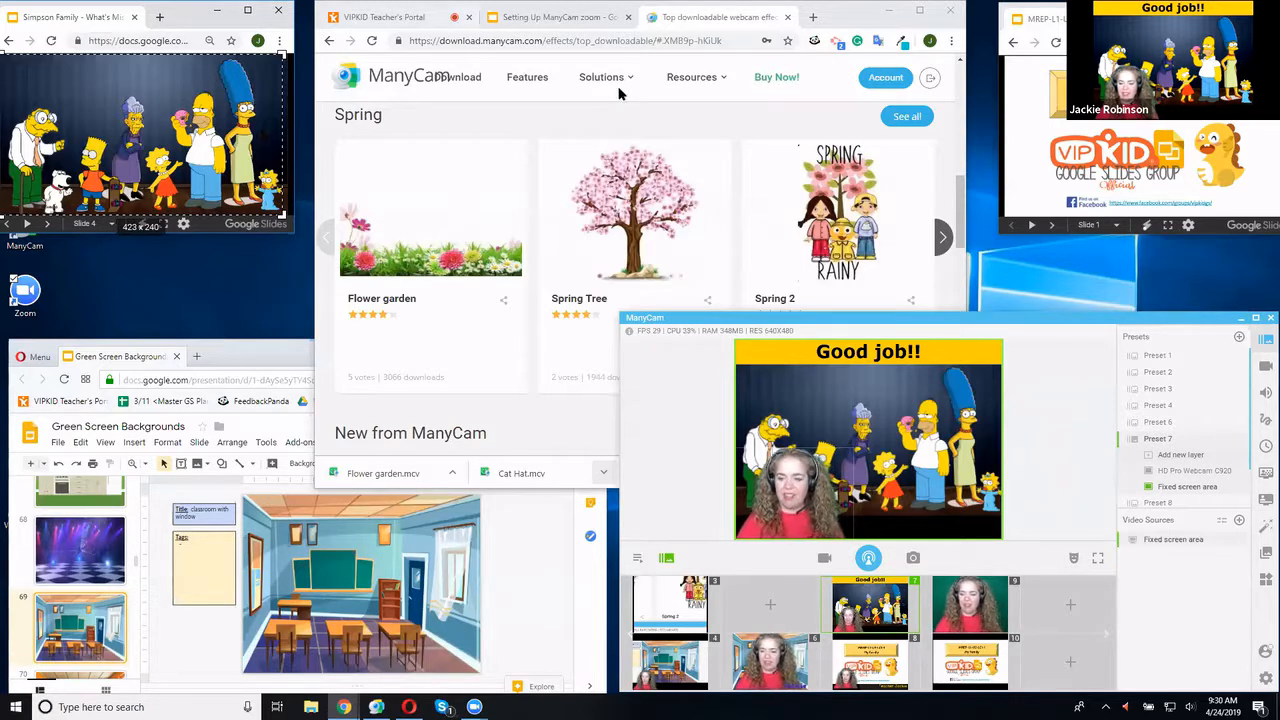
# Make Preset 6 live and open its Draw and Text settings
pyautogui.click(770, 660)
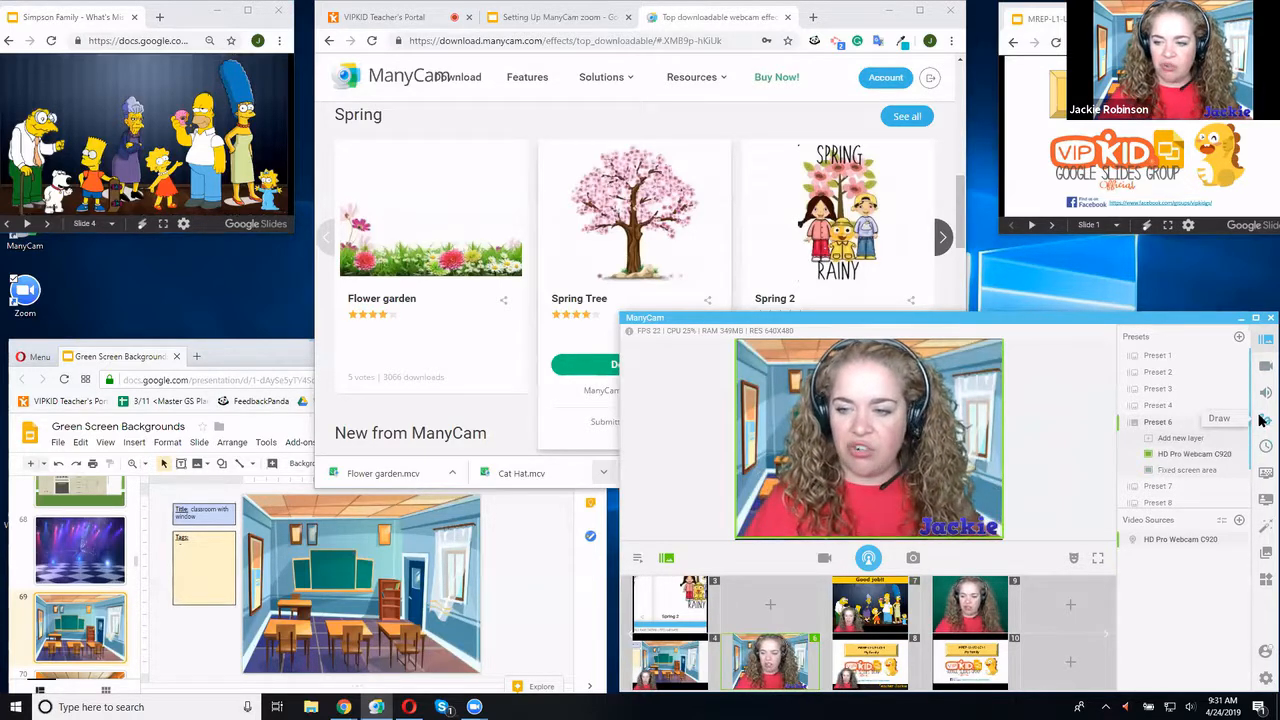
pyautogui.click(1262, 421)
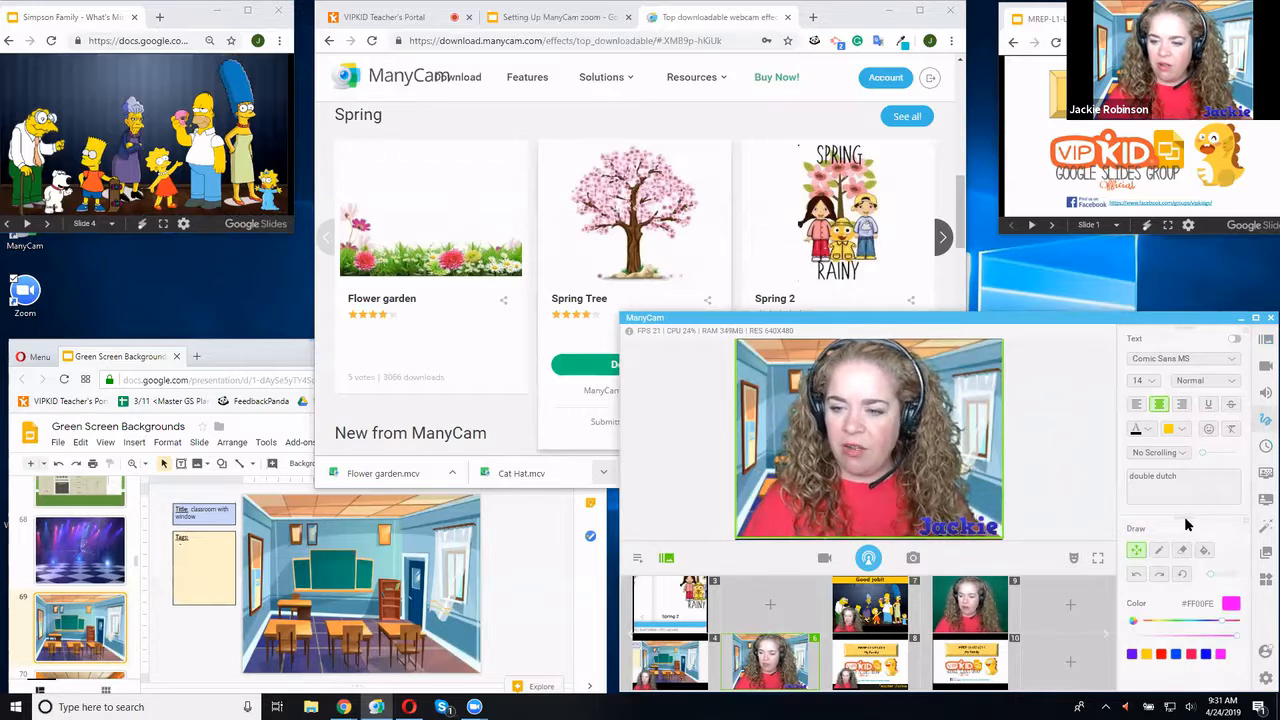
# Reorder the settings sections so Draw sits above Text, and restore Text above Draw
pyautogui.moveTo(1183, 519); pyautogui.dragTo(1183, 332)
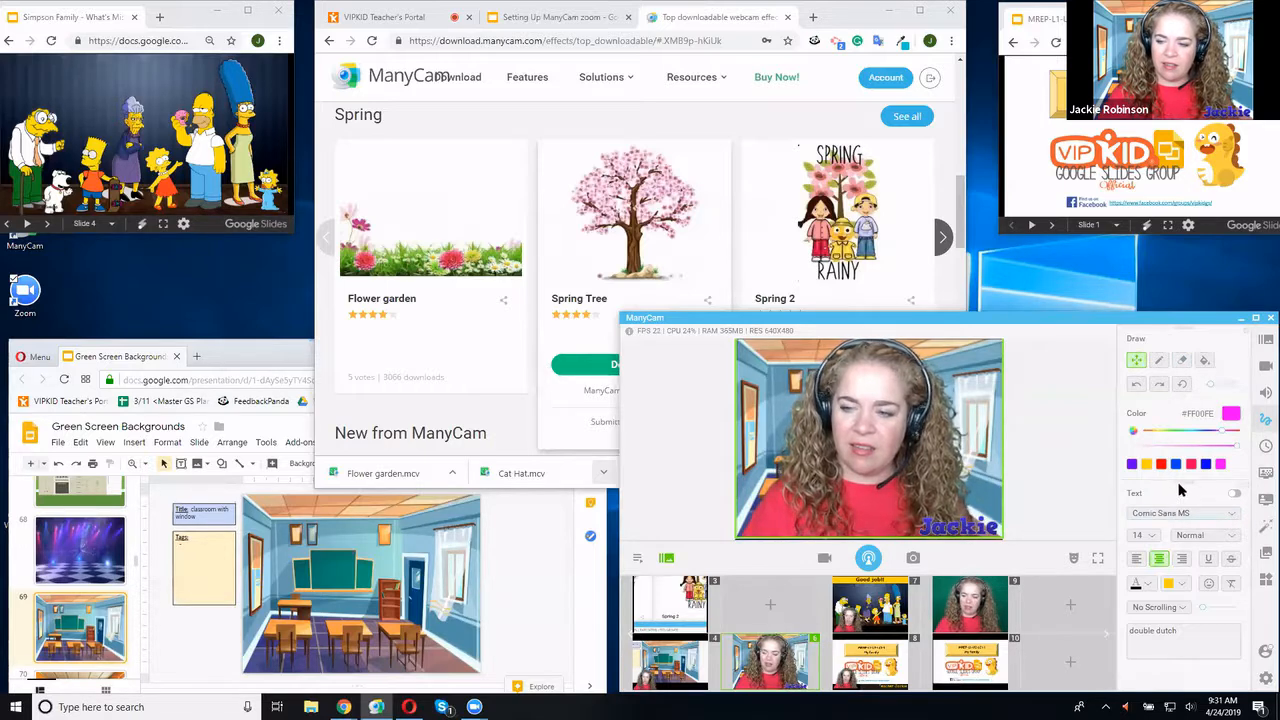
pyautogui.moveTo(1182, 484); pyautogui.dragTo(1180, 347)
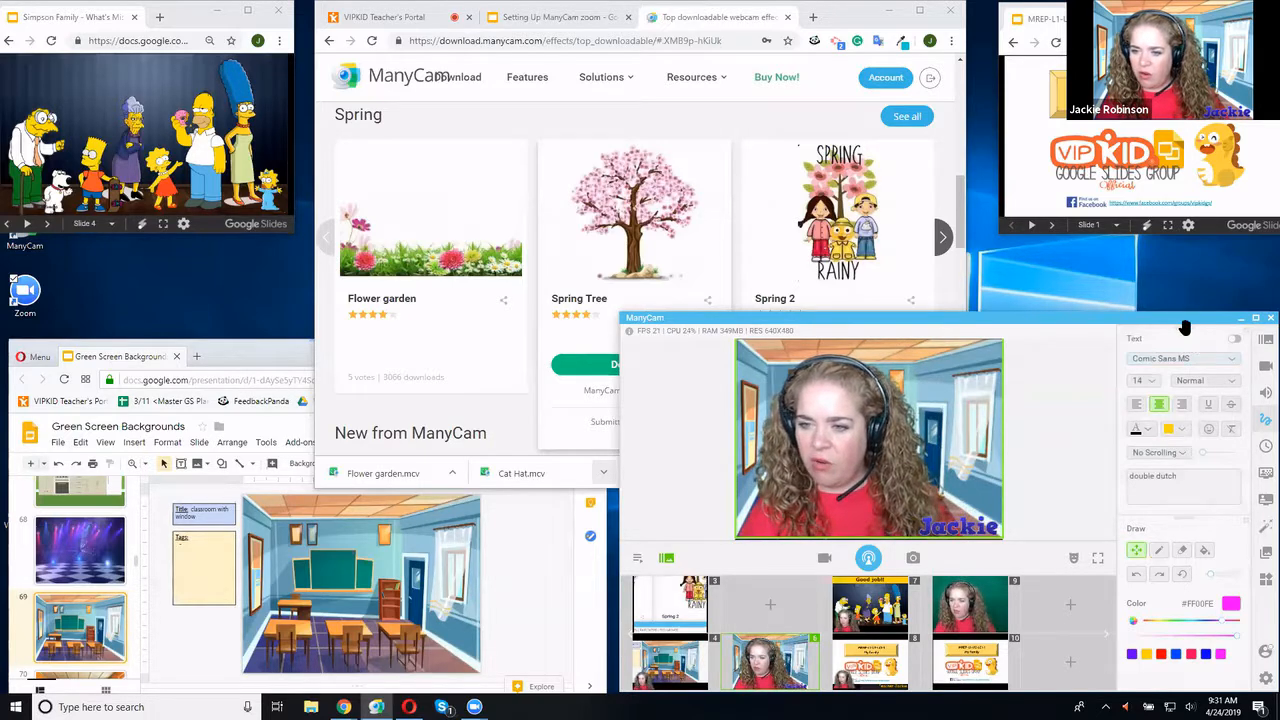
pyautogui.moveTo(1183, 327)
pyautogui.mouseDown()
pyautogui.moveTo(1188, 521)
pyautogui.moveTo(1180, 340)
pyautogui.mouseUp()
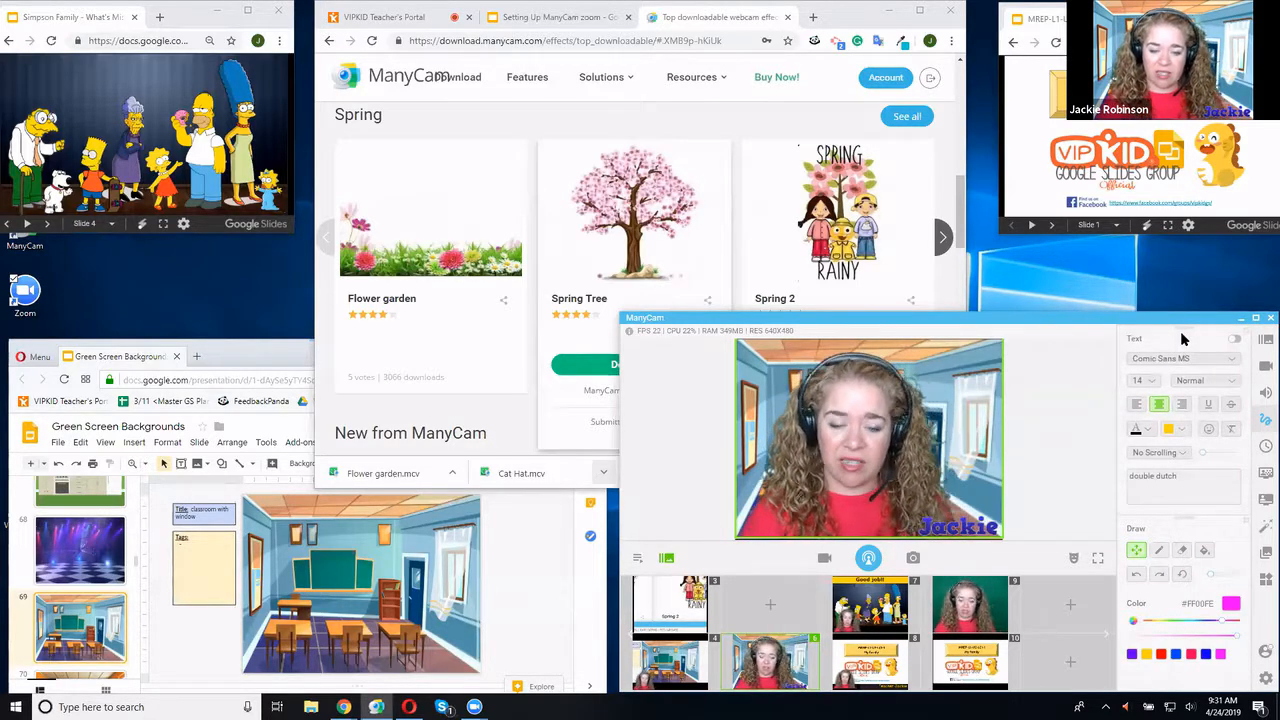
# Turn on Preset 6's "double dutch" text overlay and make its banner slightly taller
pyautogui.click(1233, 339)
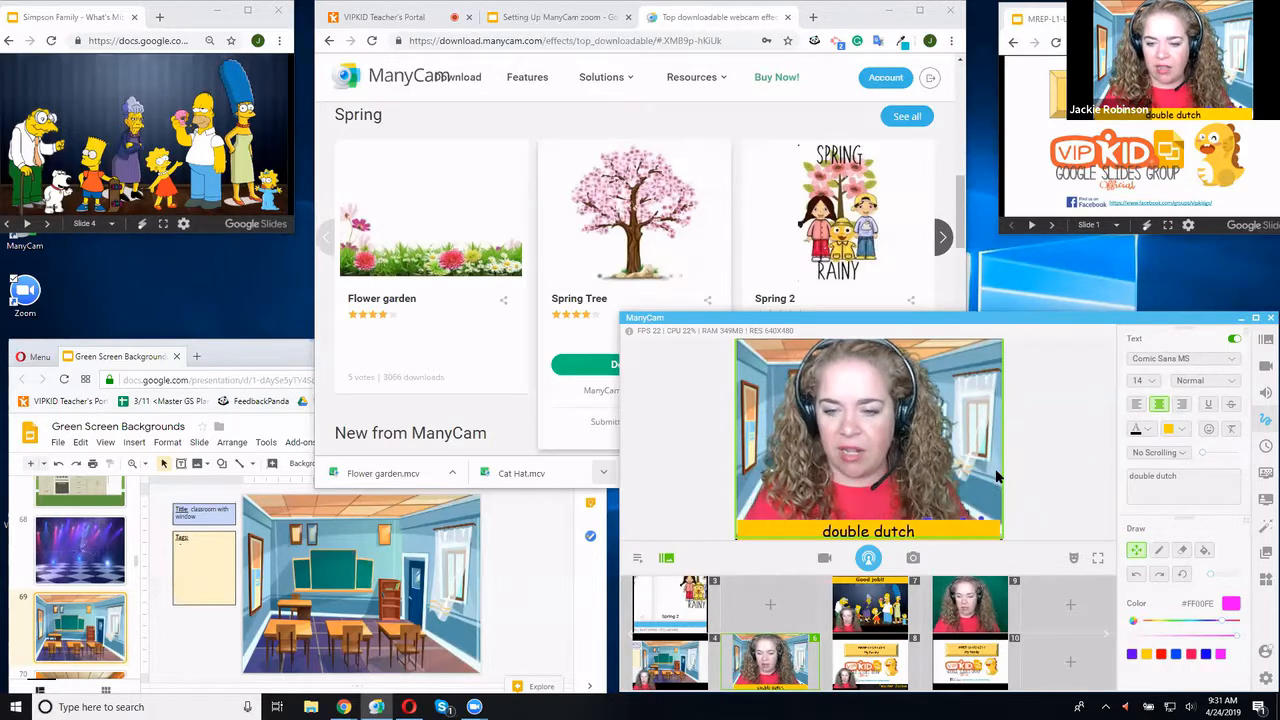
pyautogui.moveTo(917, 518); pyautogui.dragTo(917, 510)
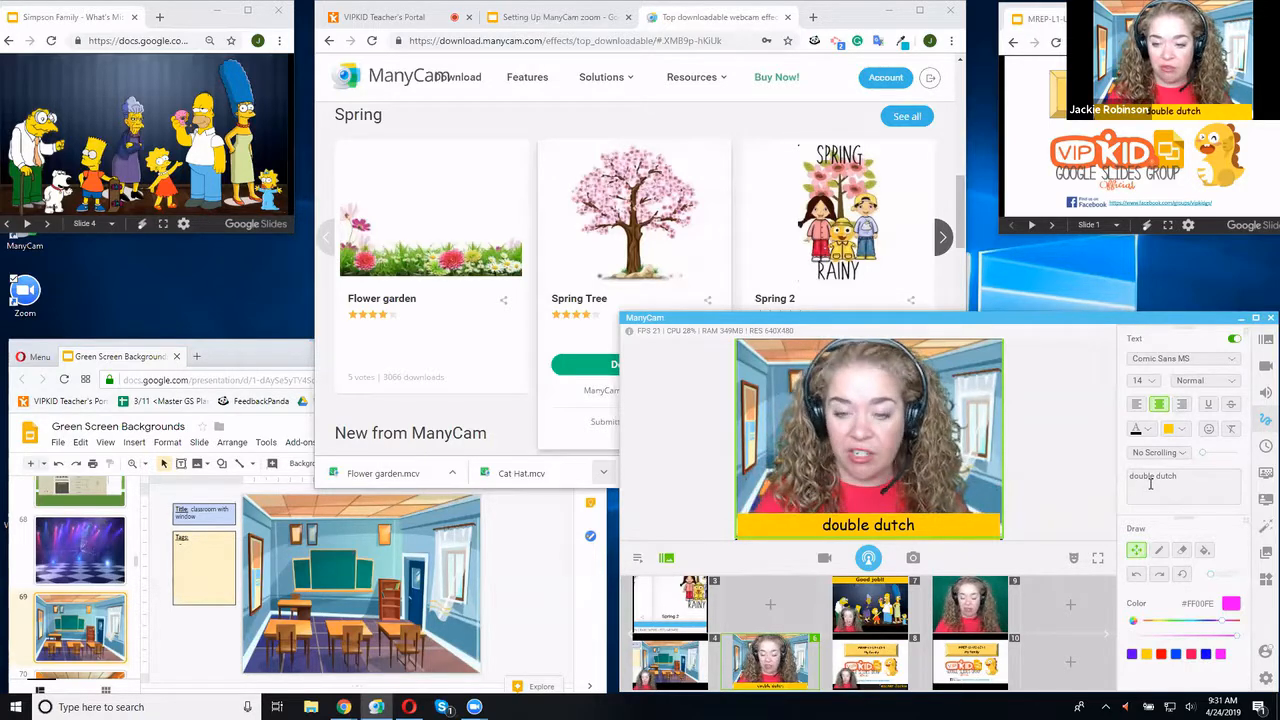
pyautogui.click(1208, 360)
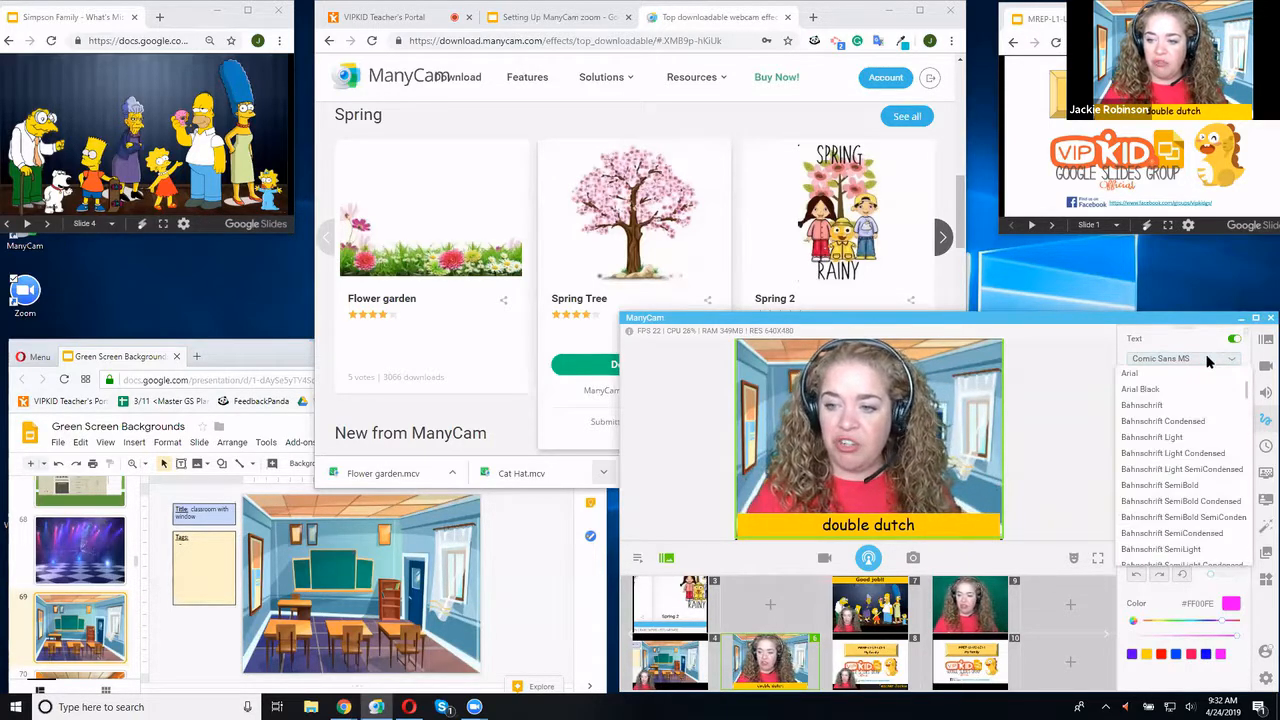
pyautogui.click(1094, 392)
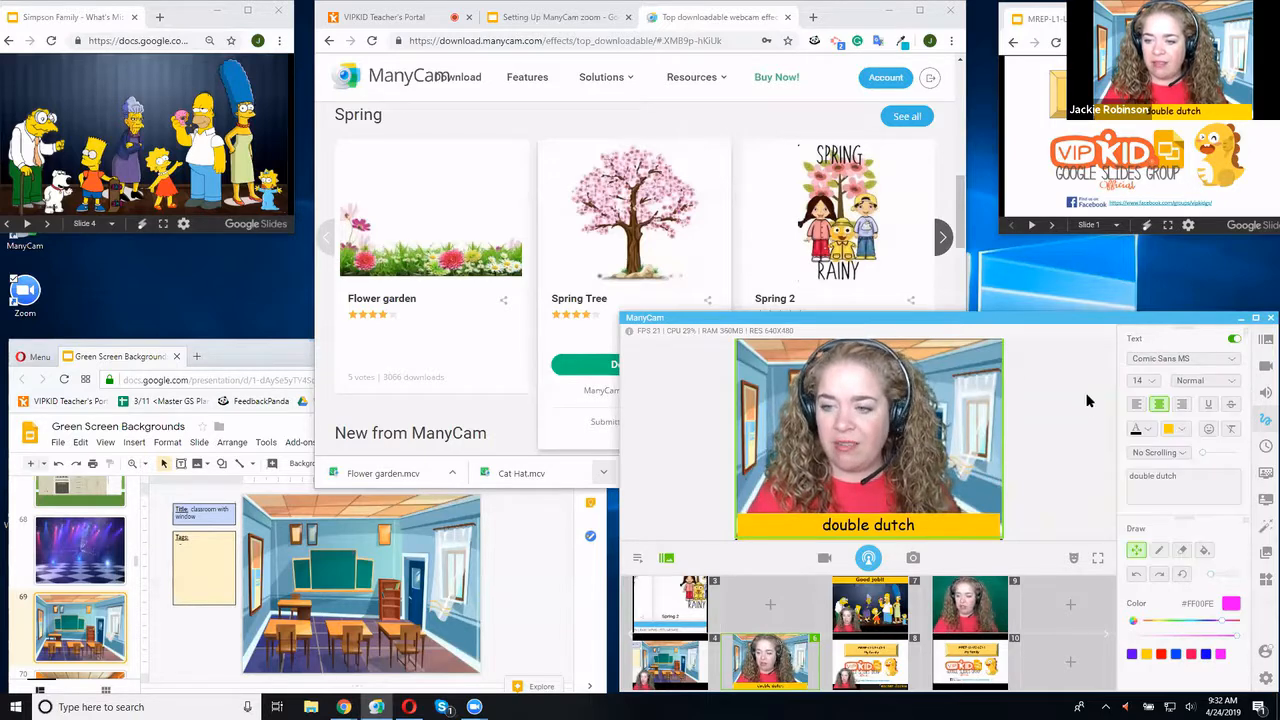
pyautogui.click(1186, 455)
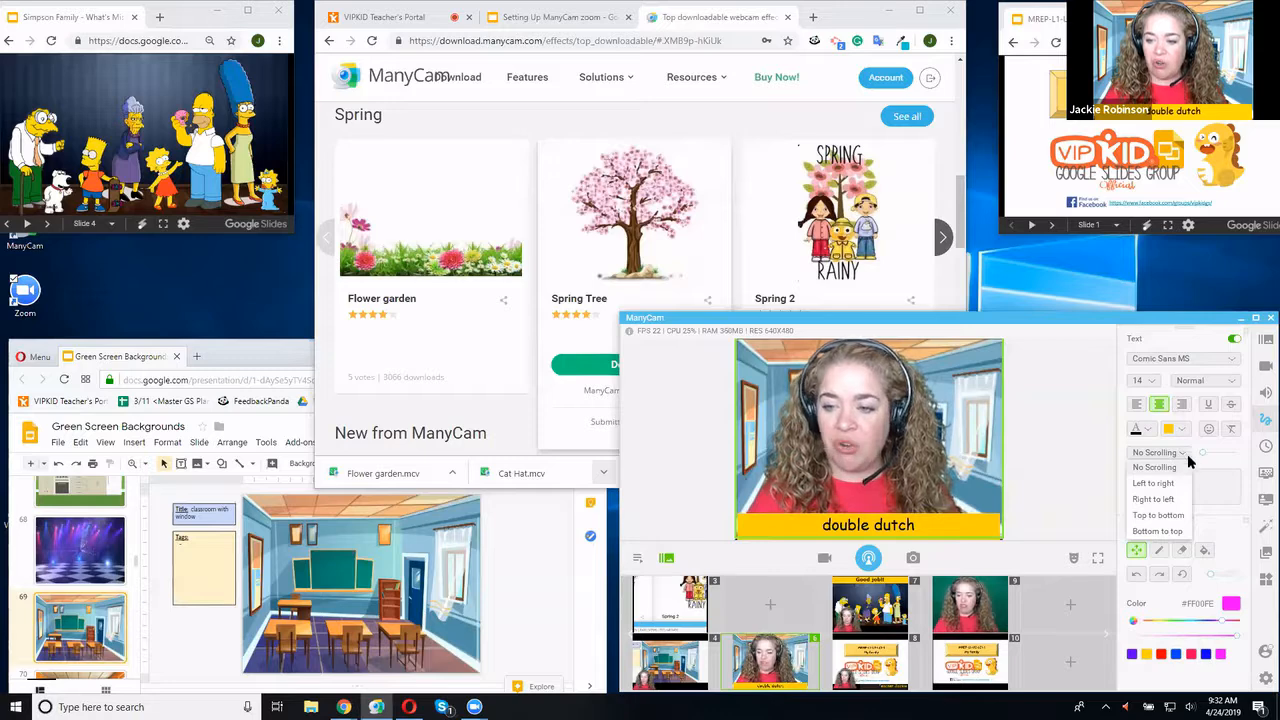
pyautogui.click(1217, 468)
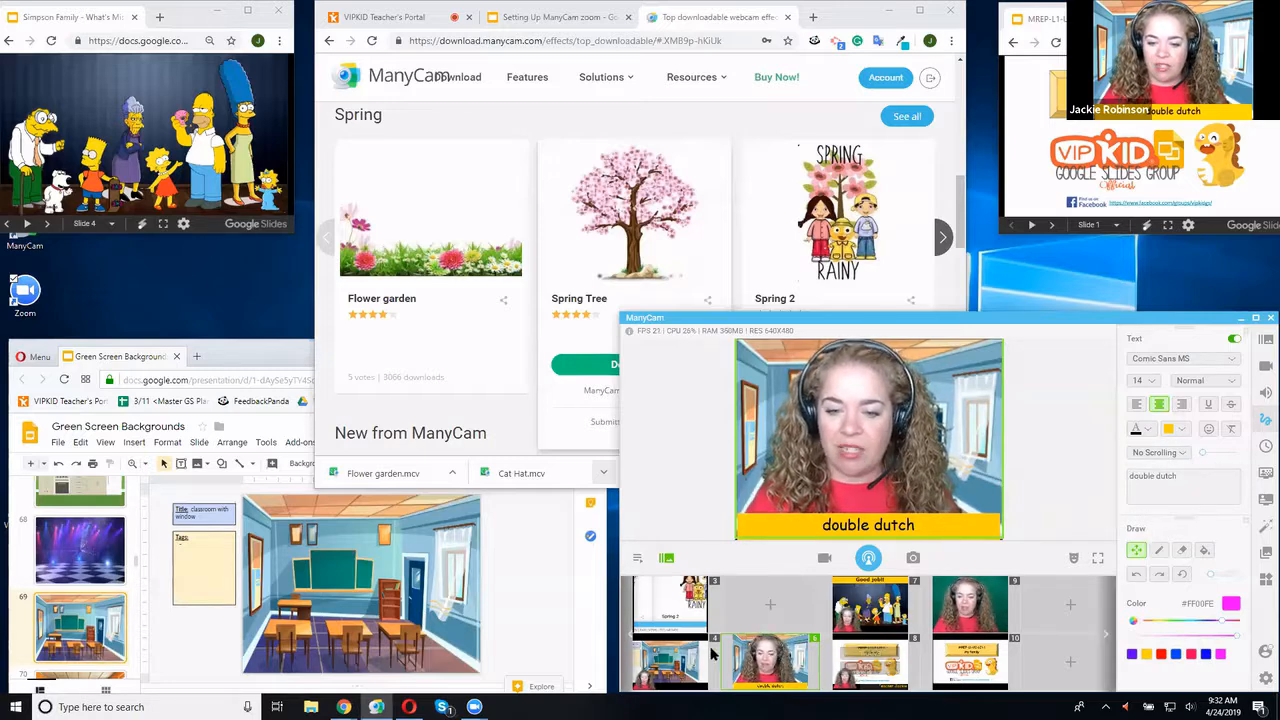
# Make Presets 4, 1 and 2 live in turn, and slow the scrolling of Preset 2's "Hello! Class will begin soon! :)" text
pyautogui.click(663, 655)
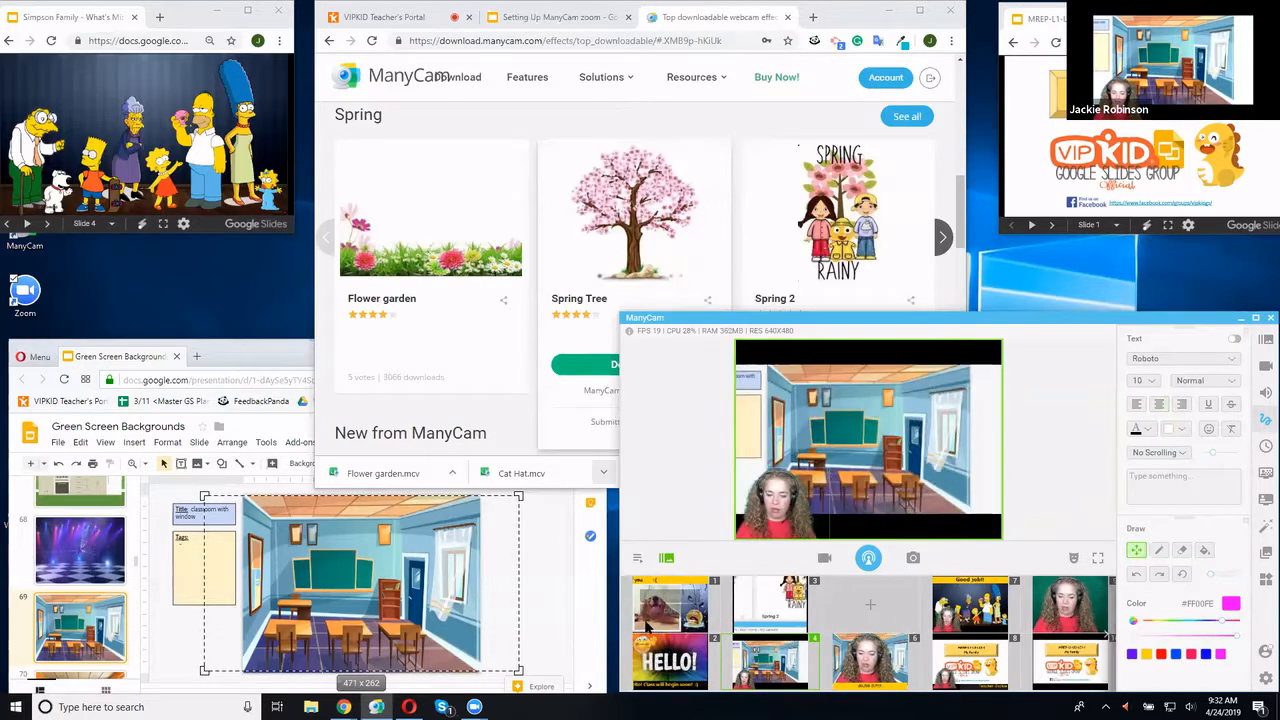
pyautogui.click(668, 597)
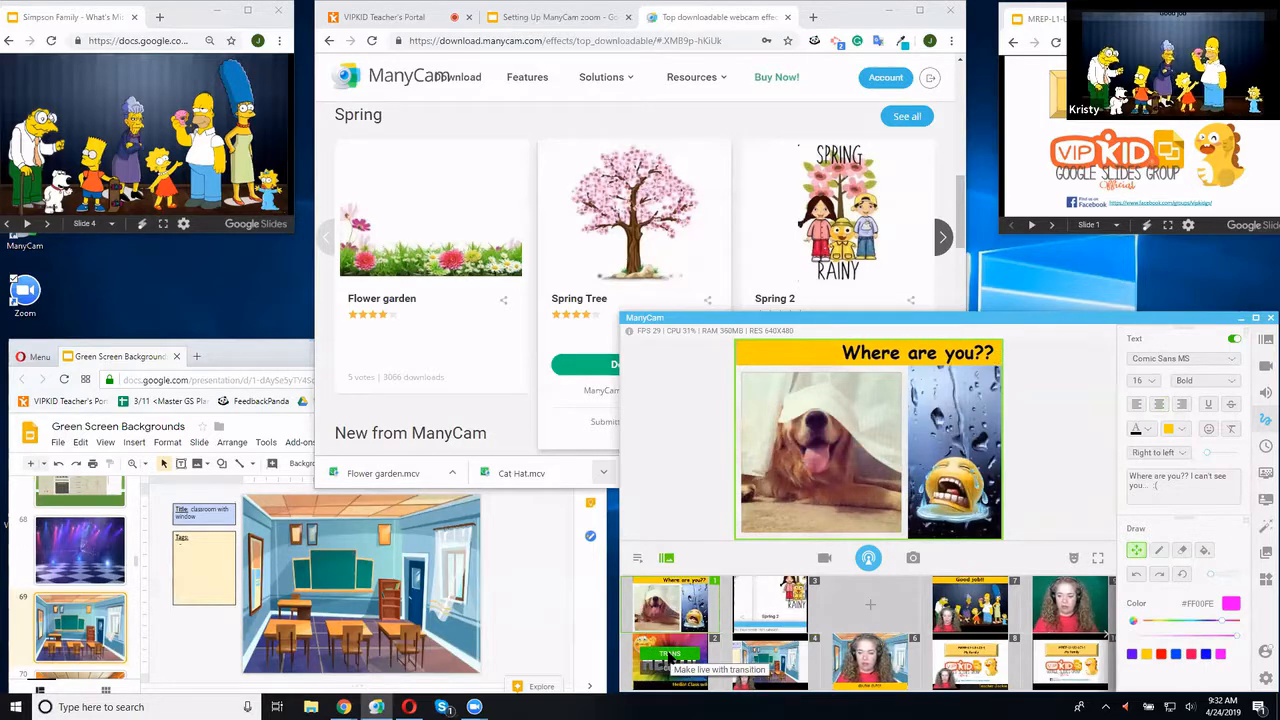
pyautogui.click(668, 655)
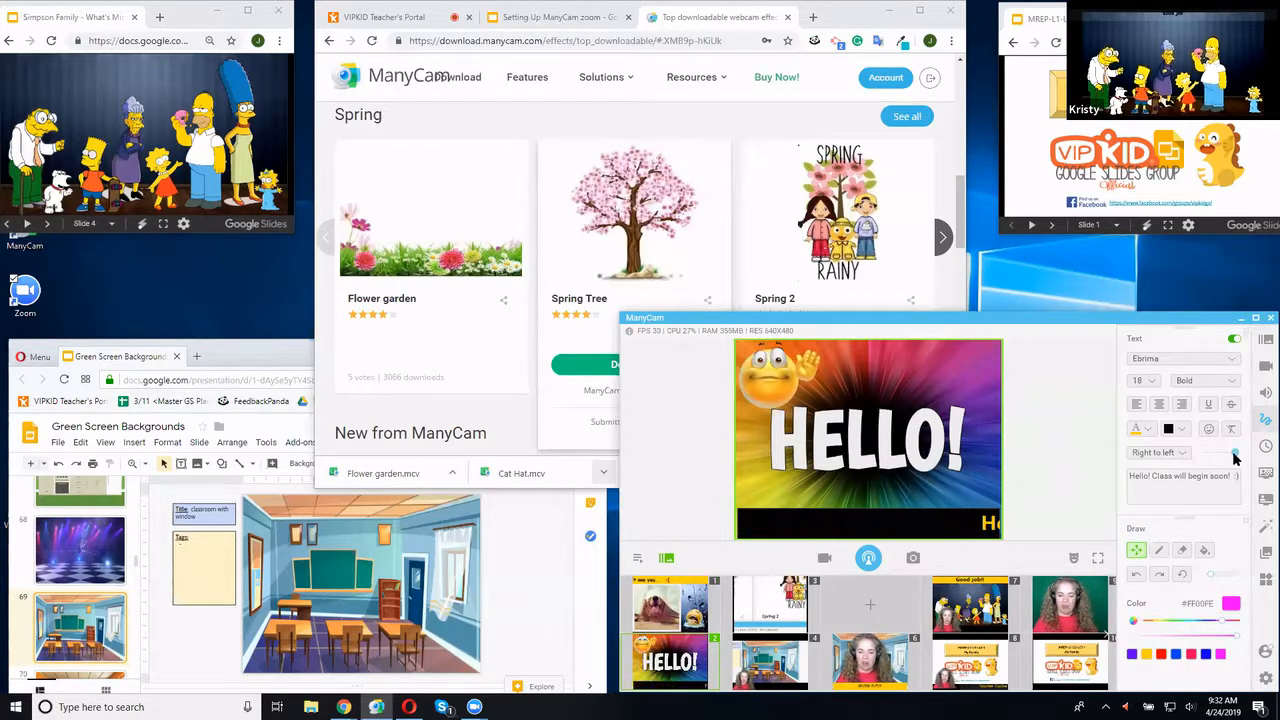
pyautogui.moveTo(1238, 457); pyautogui.dragTo(1213, 459)
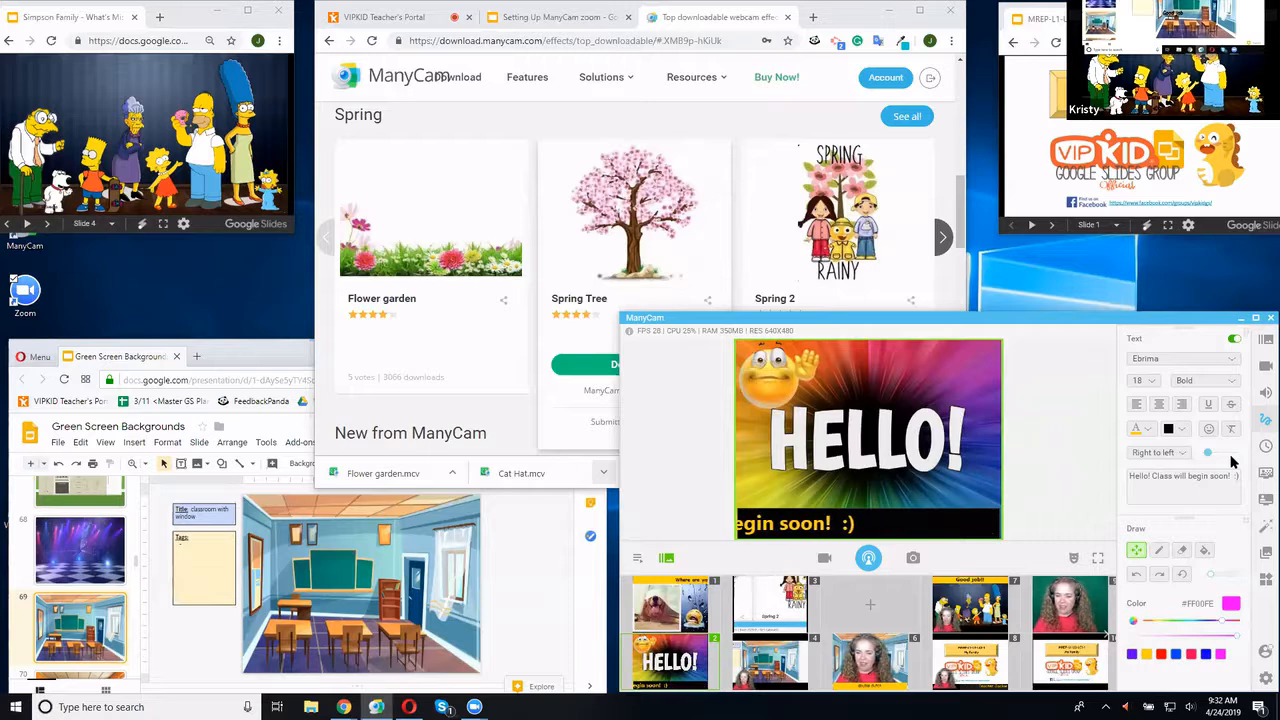
# Examine the text colour and background colour choices for Preset 2's scrolling message
pyautogui.click(1144, 430)
pyautogui.click(1146, 430)
pyautogui.click(1147, 430)
pyautogui.click(1185, 430)
pyautogui.click(1185, 430)
pyautogui.click(1185, 431)
pyautogui.click(1185, 431)
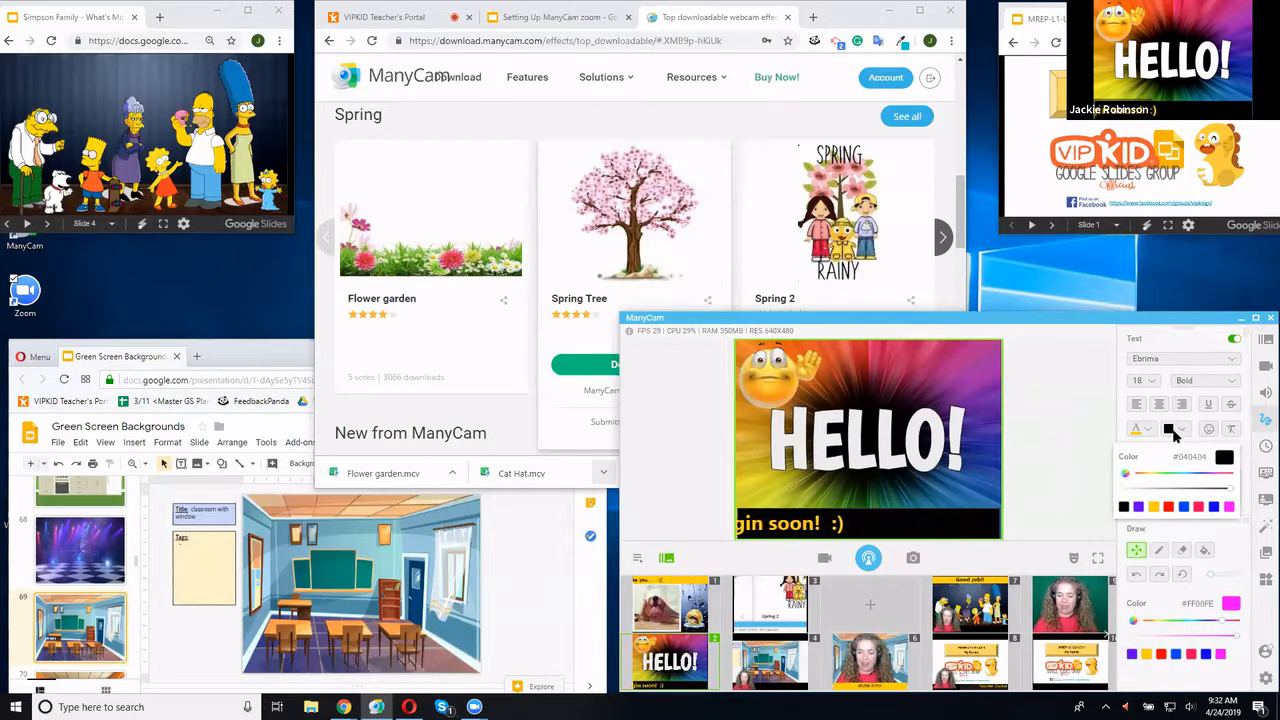
pyautogui.click(1076, 445)
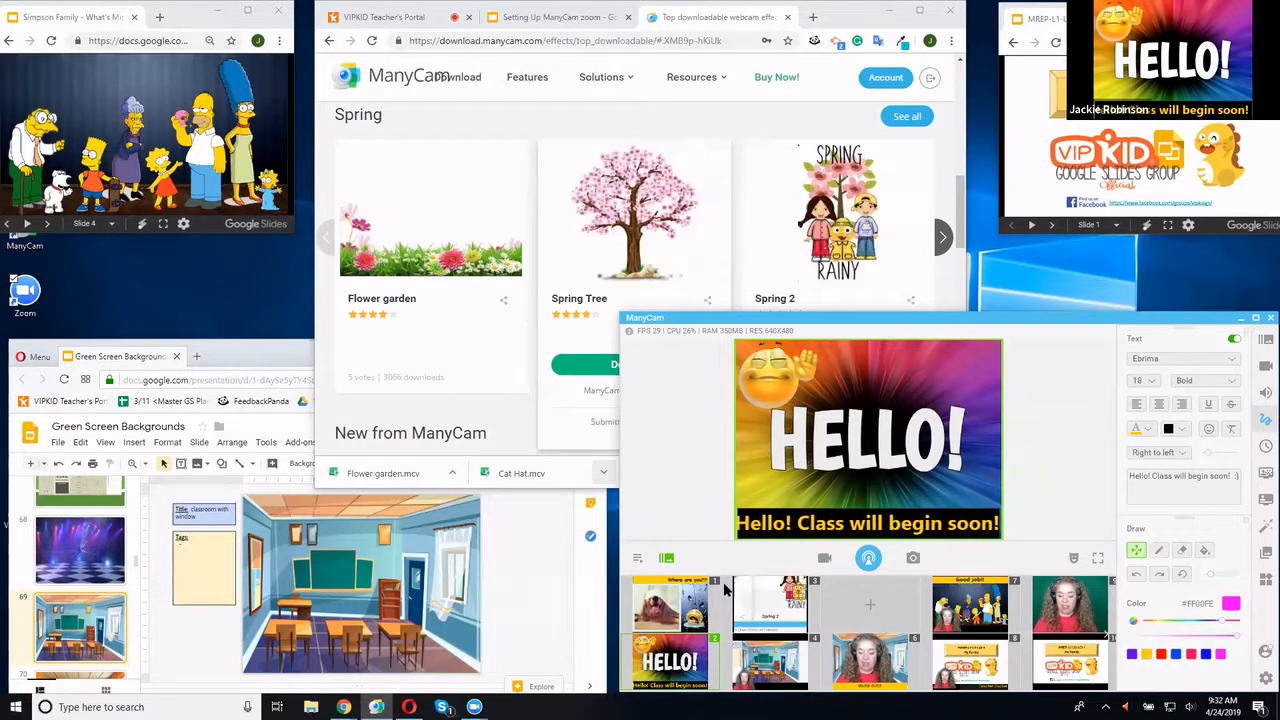
# Switch the live output to Preset 1 and back to Preset 6
pyautogui.click(674, 597)
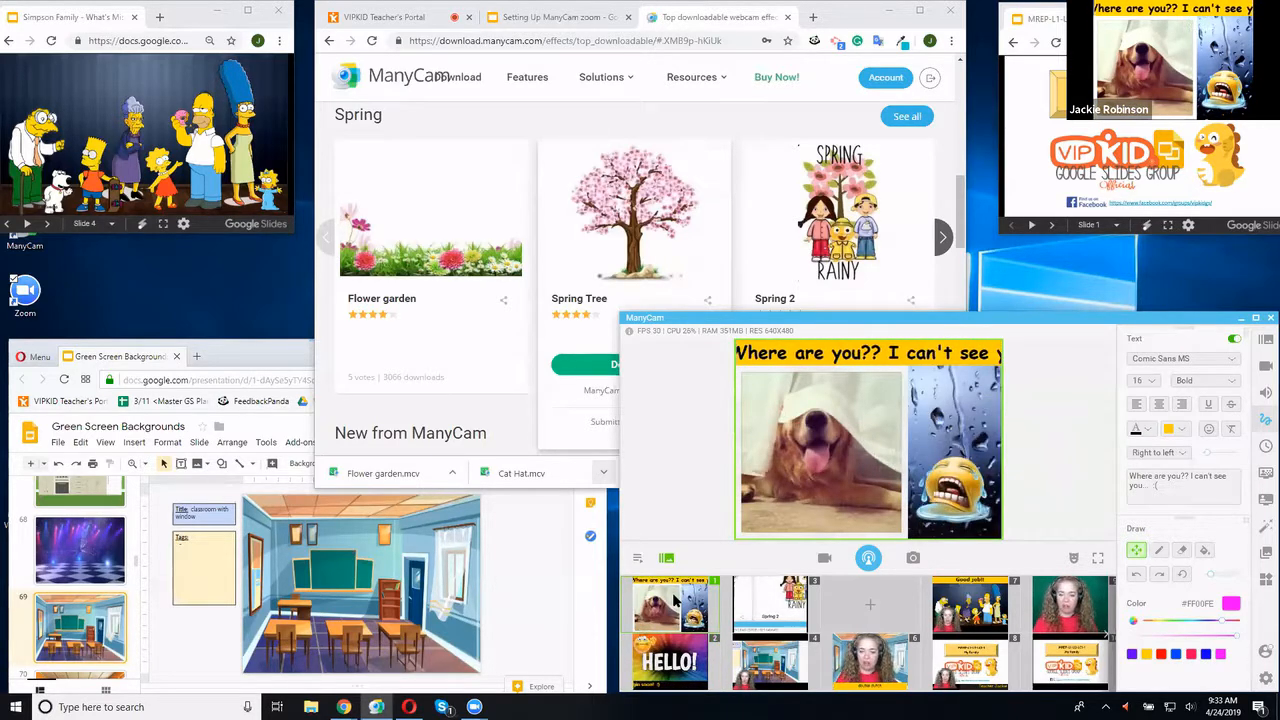
pyautogui.click(870, 660)
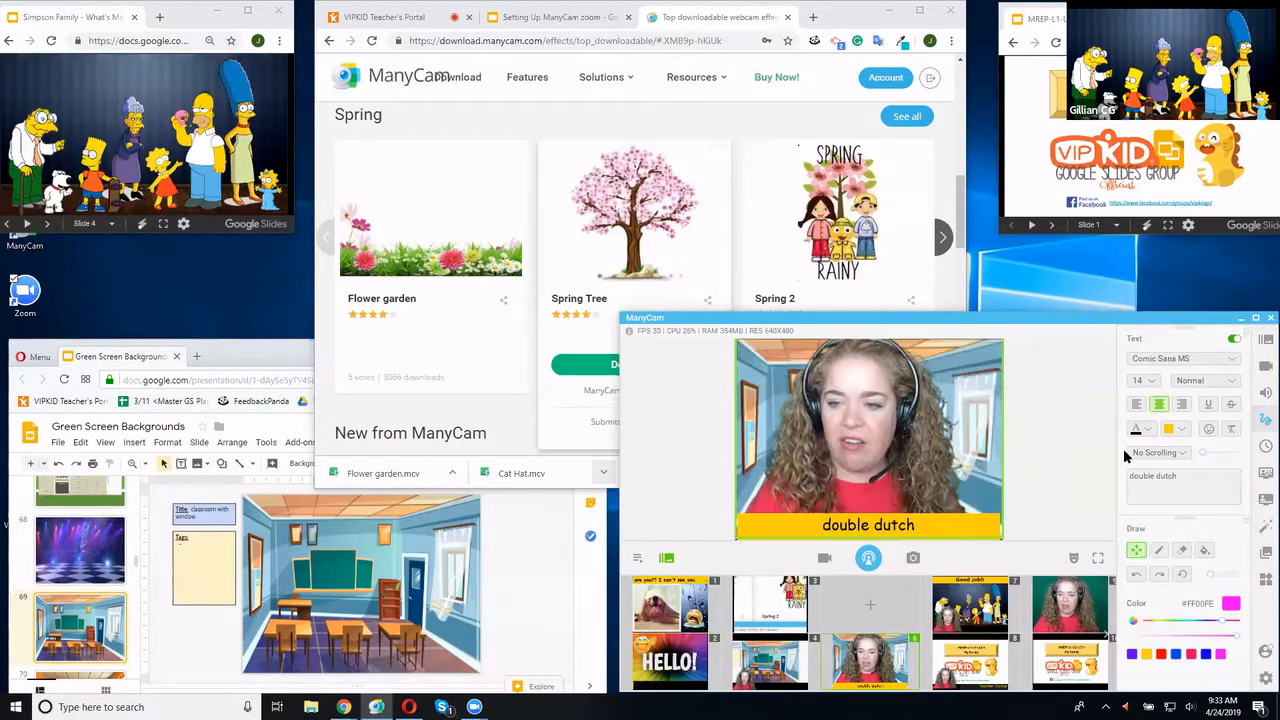
# Try the pink #FF0060 background on Preset 6's text banner and restore the yellow #FFD000
pyautogui.click(1183, 429)
pyautogui.click(1198, 508)
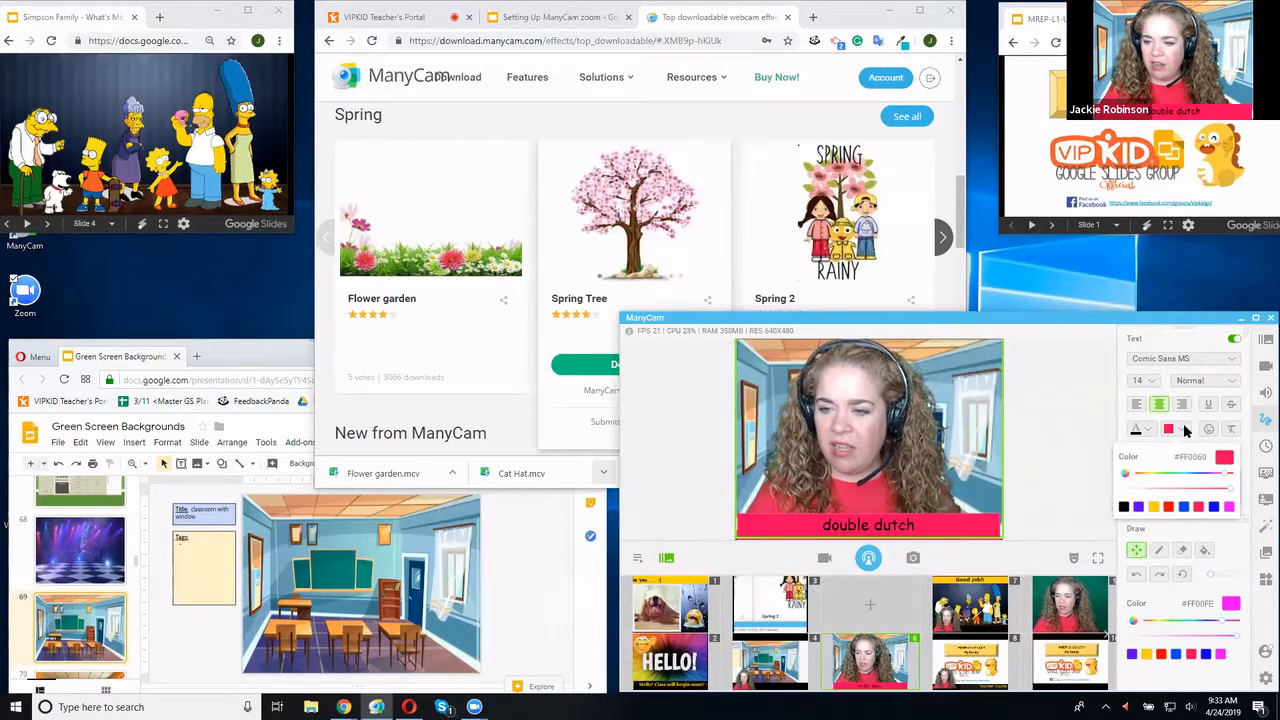
pyautogui.click(1153, 507)
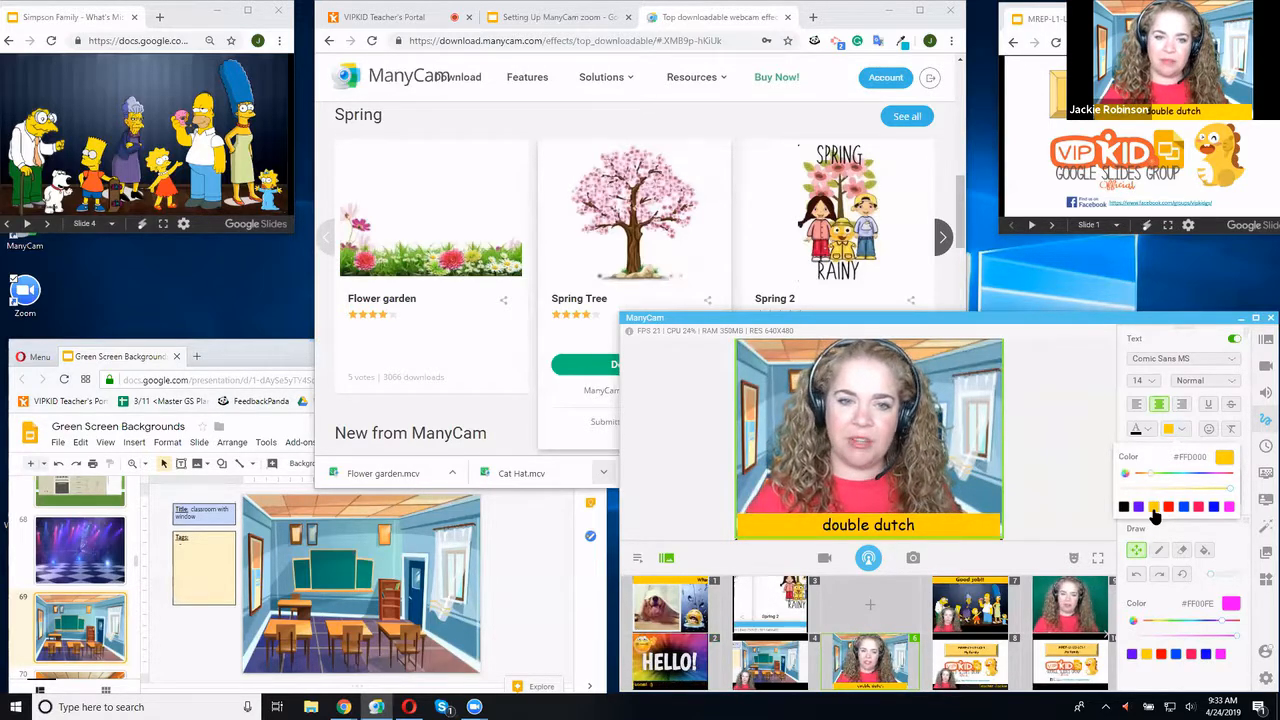
pyautogui.click(1041, 382)
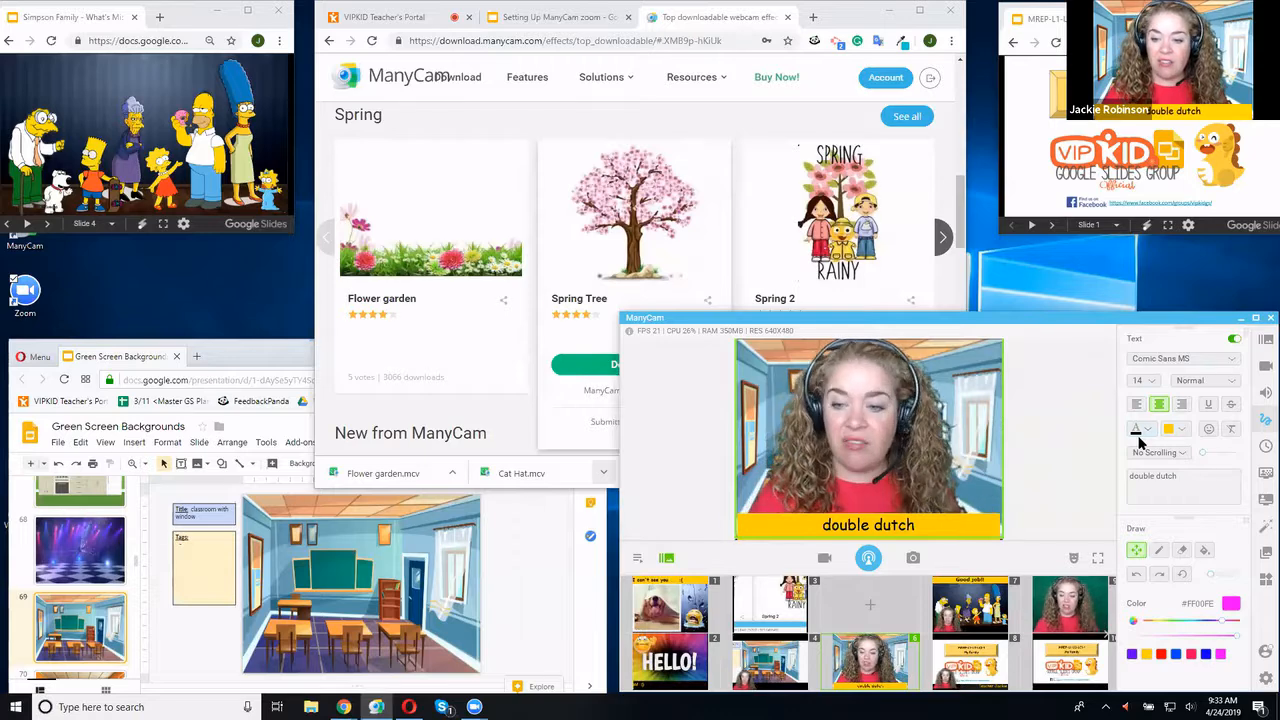
# Toggle Preset 6's "double dutch" text overlay off and on several times, leaving it on
pyautogui.click(1234, 341)
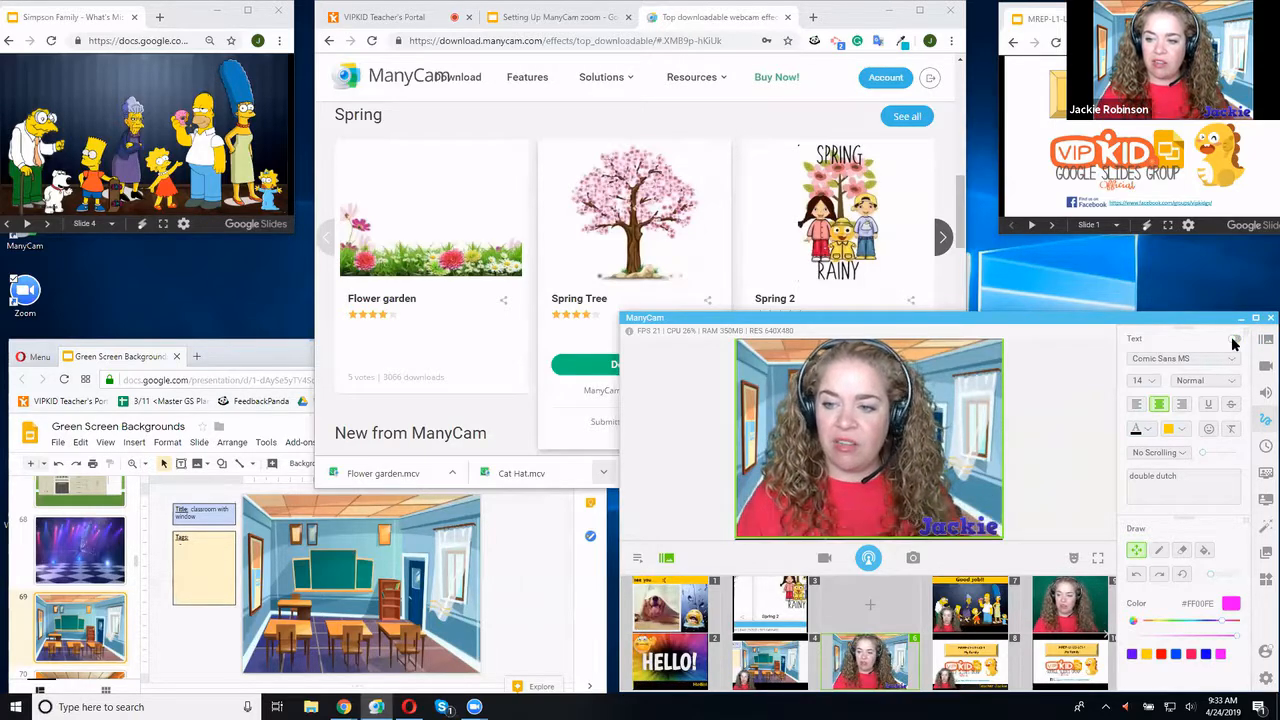
pyautogui.click(1234, 341)
pyautogui.click(1234, 341)
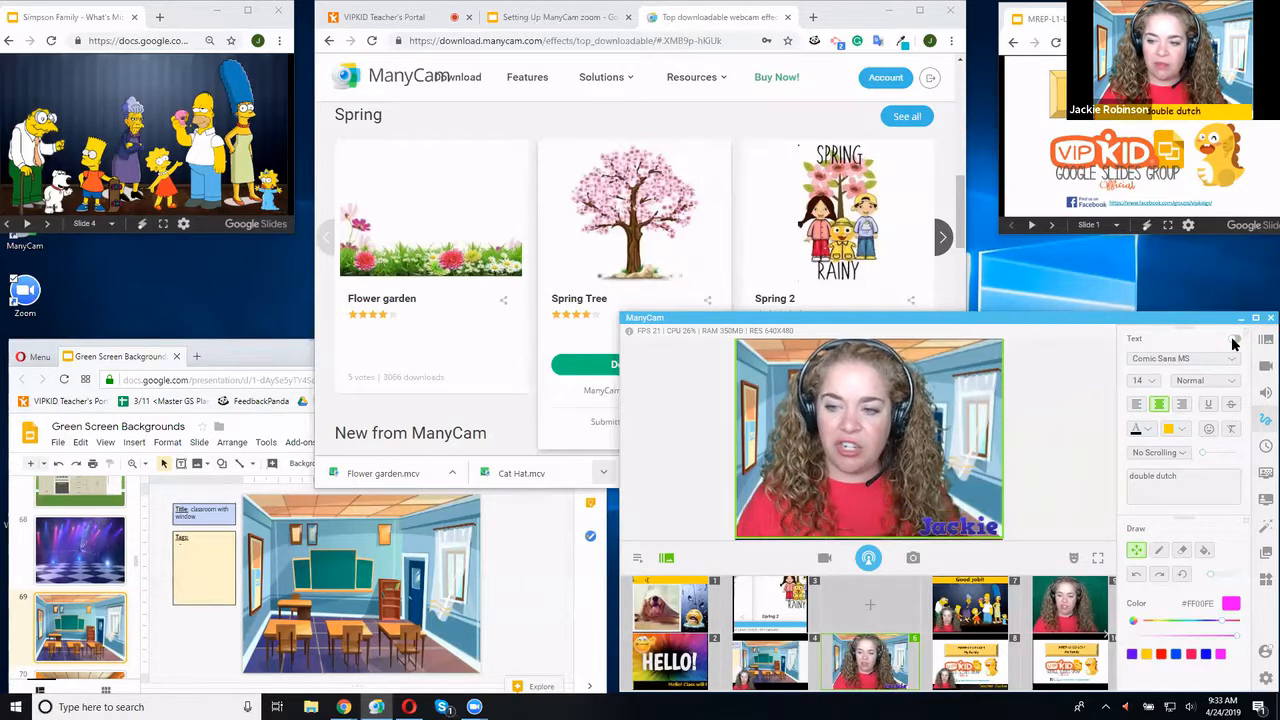
pyautogui.click(1234, 341)
pyautogui.click(1234, 341)
pyautogui.click(1234, 341)
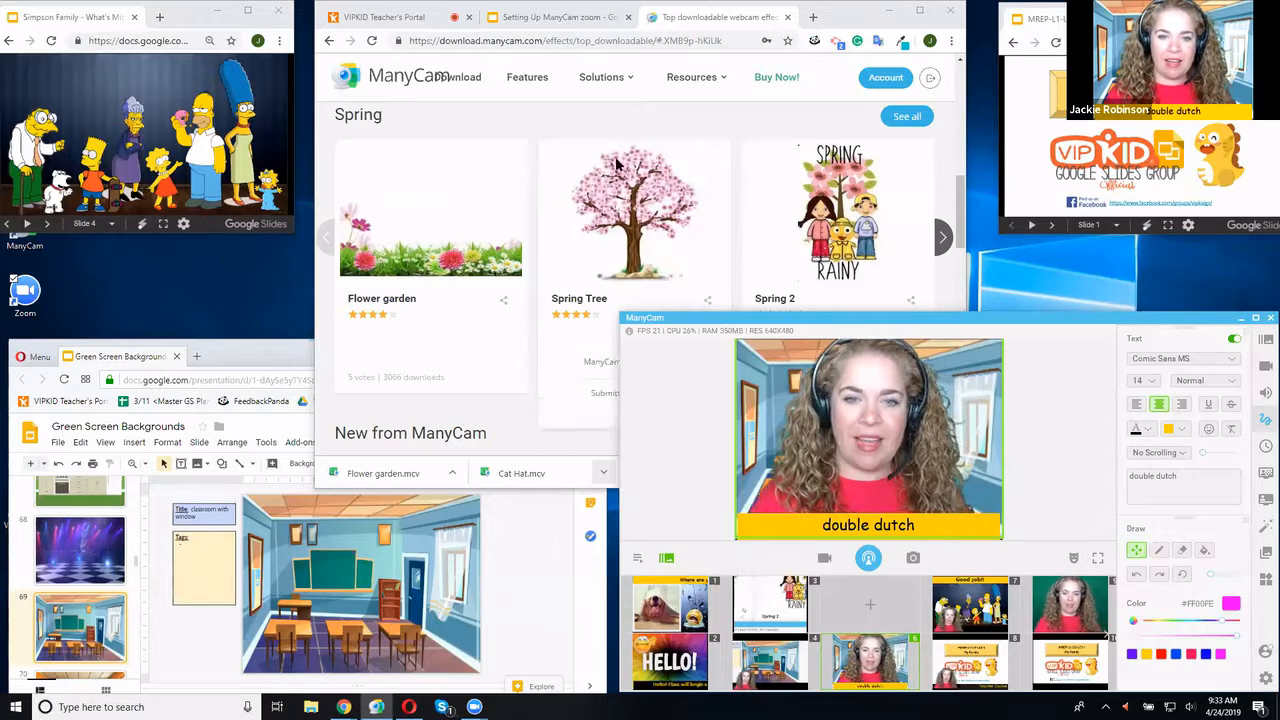
# Bring Chrome forward and show the "Setting Up ManyCam" presentation
pyautogui.click(665, 114)
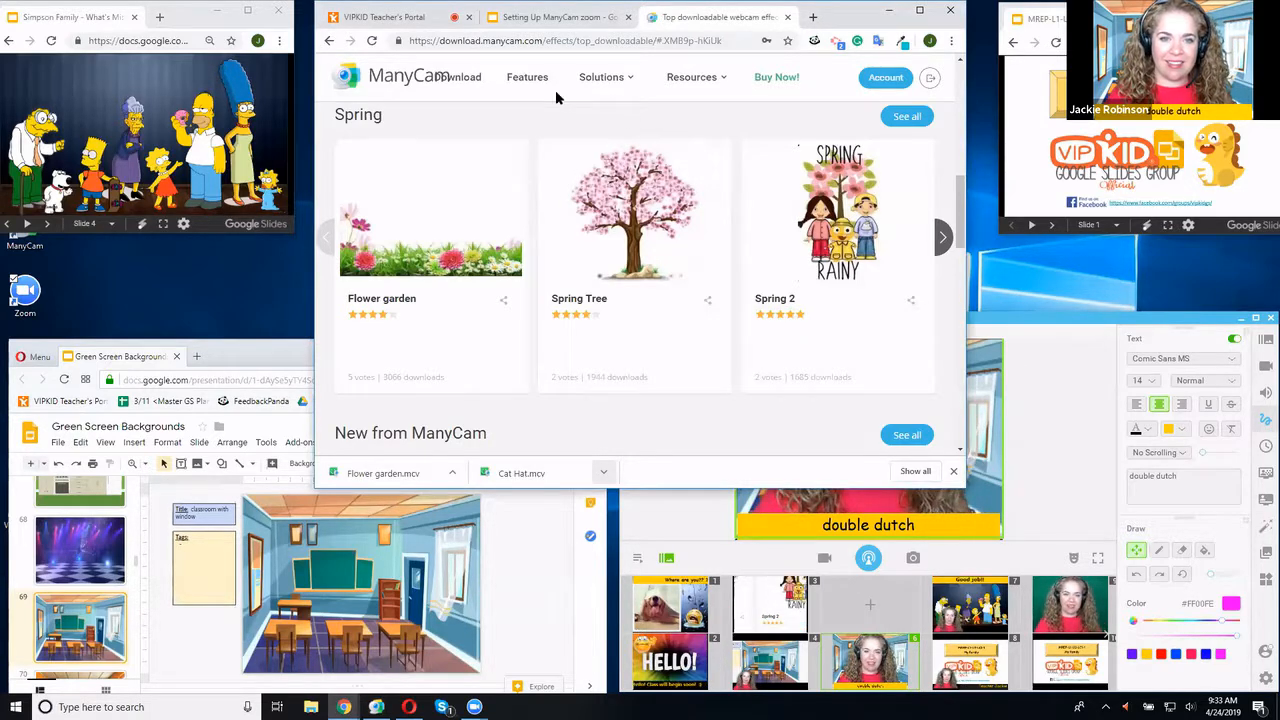
pyautogui.click(544, 18)
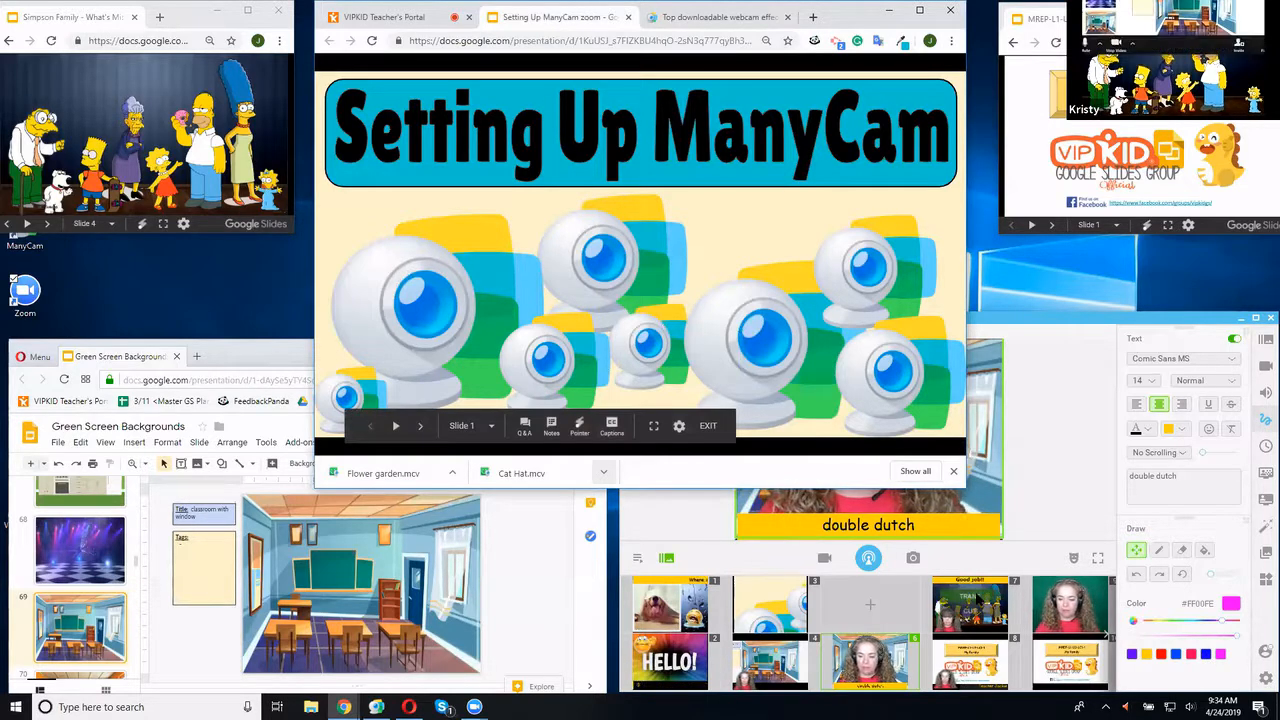
# Make Preset 7 live in ManyCam and transition the live output to Preset 10
pyautogui.click(970, 605)
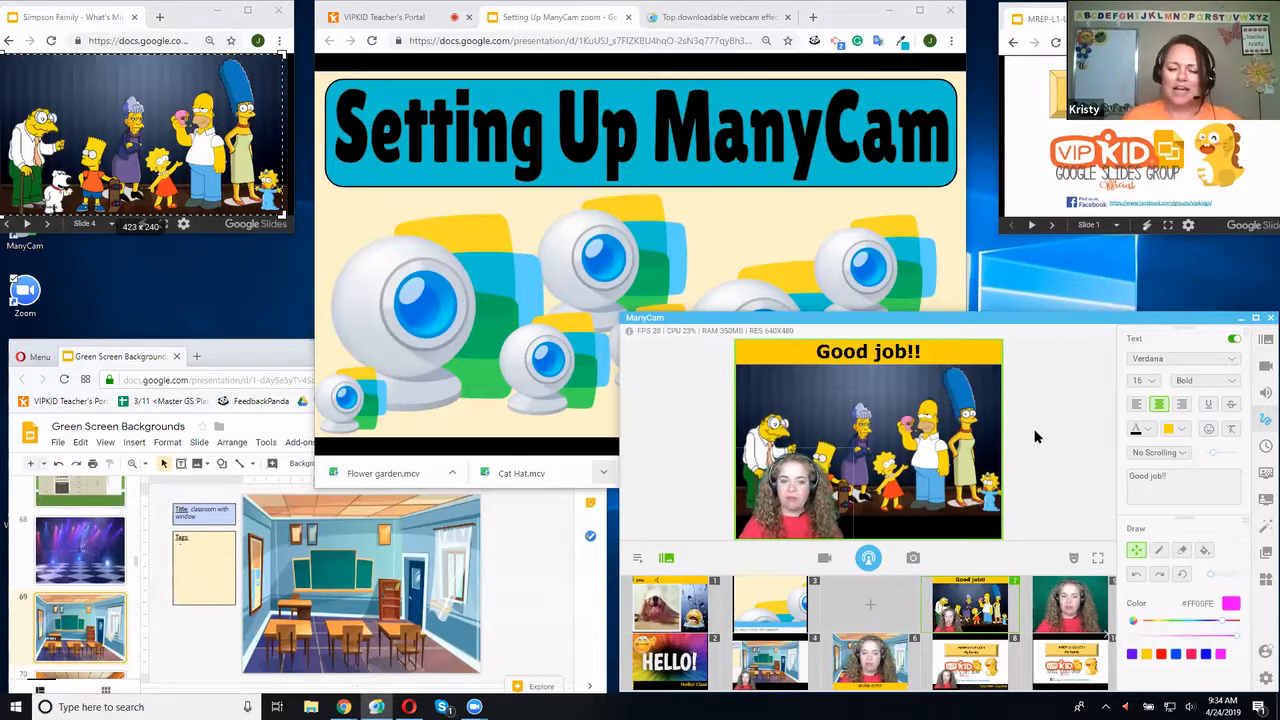
pyautogui.moveTo(1066, 657)
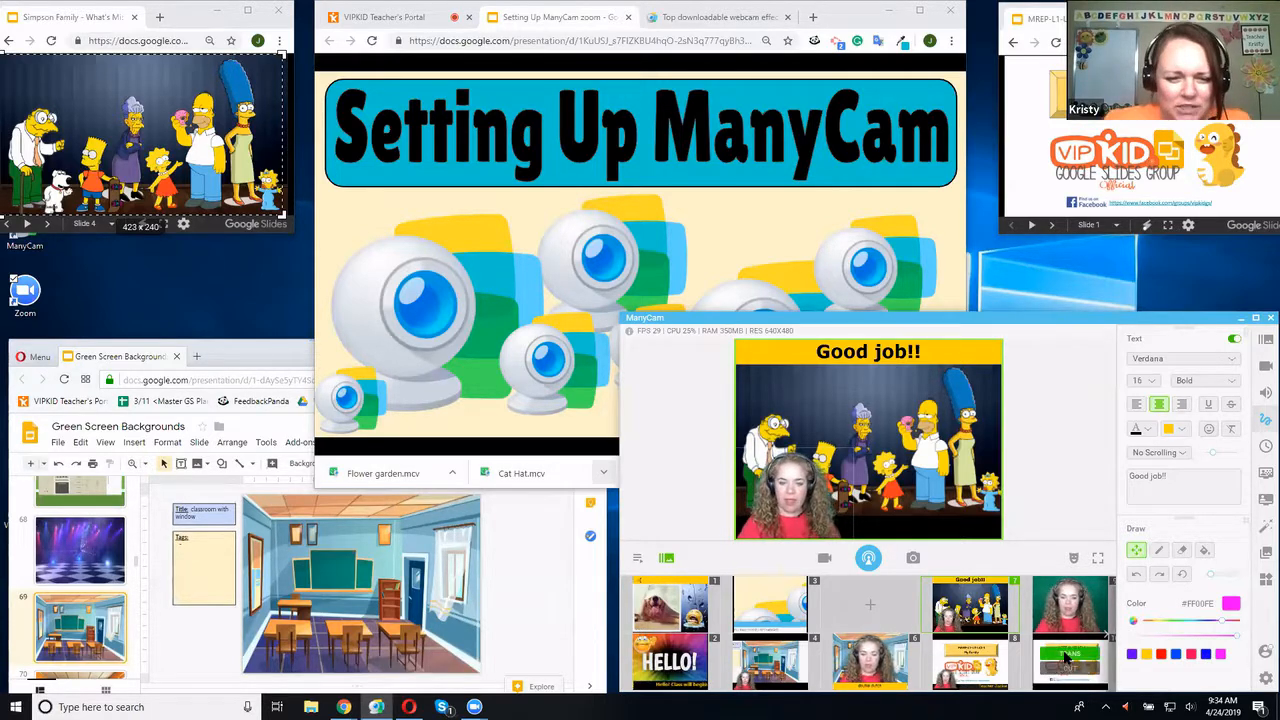
pyautogui.click(1066, 657)
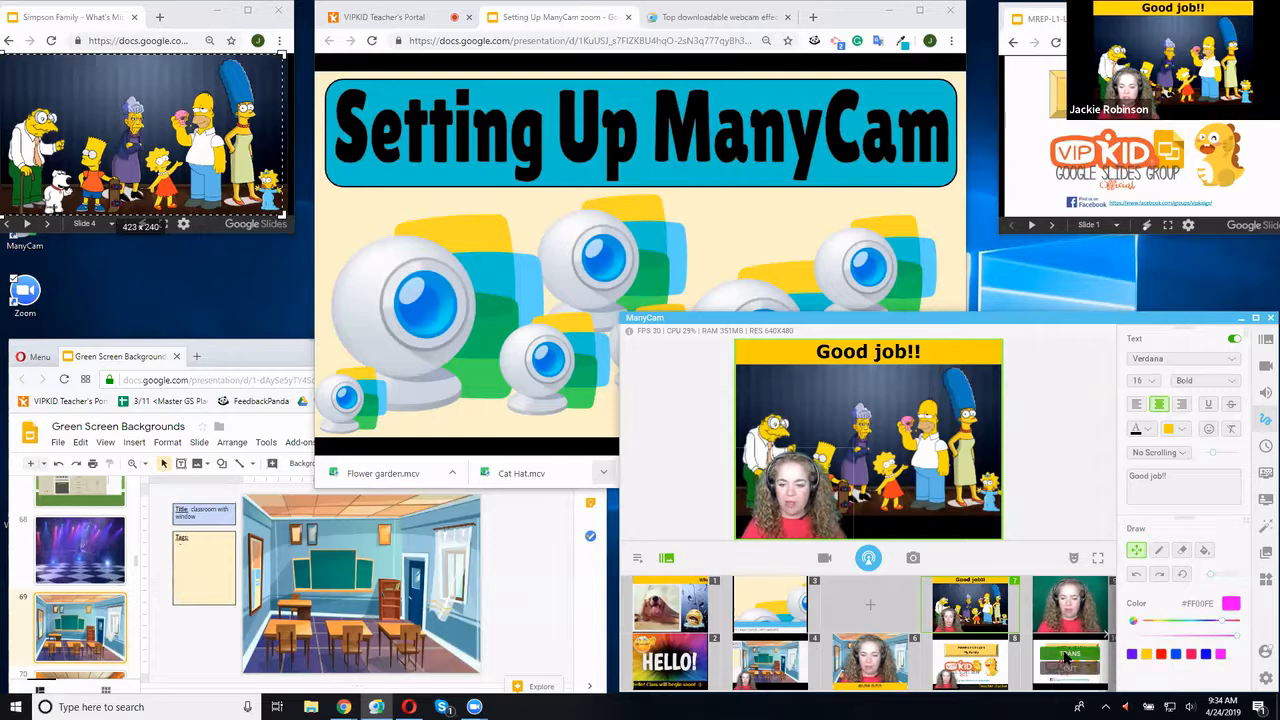
# Switch the live output to Preset 9, make Preset 10 live, and advance its captured presentation to the "mom" slide, slide 4
pyautogui.click(1066, 600)
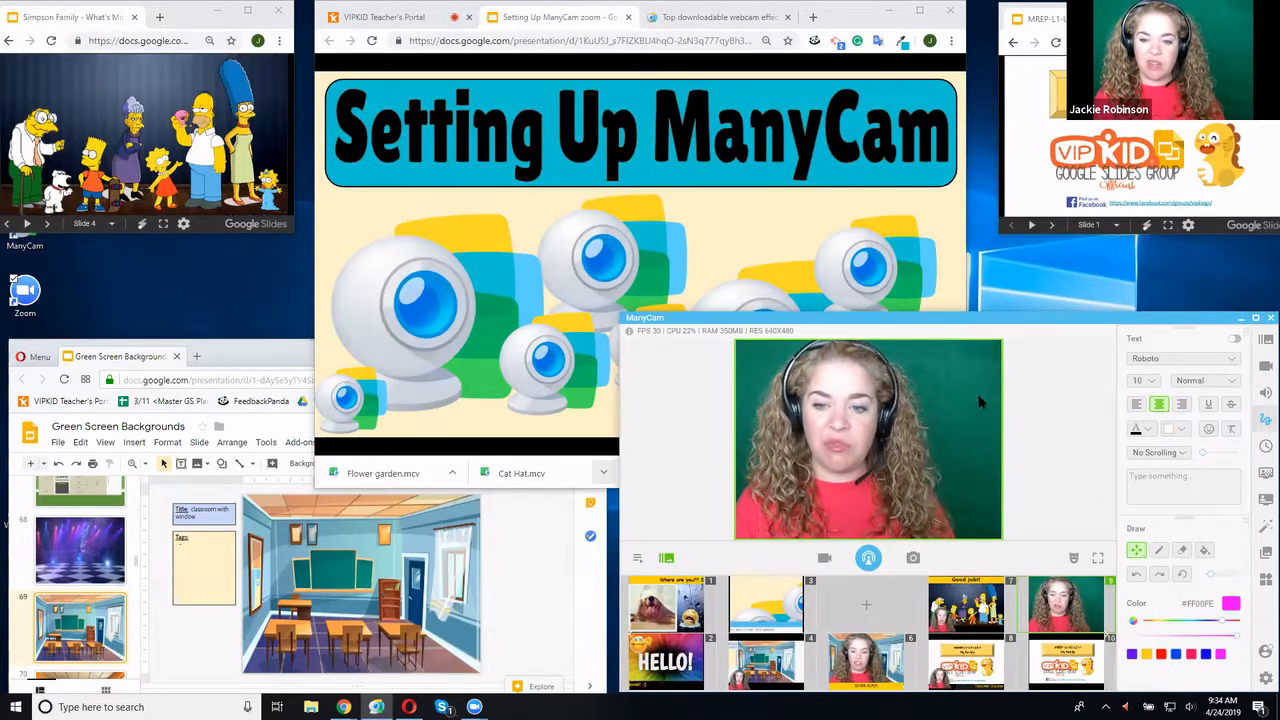
pyautogui.click(1066, 657)
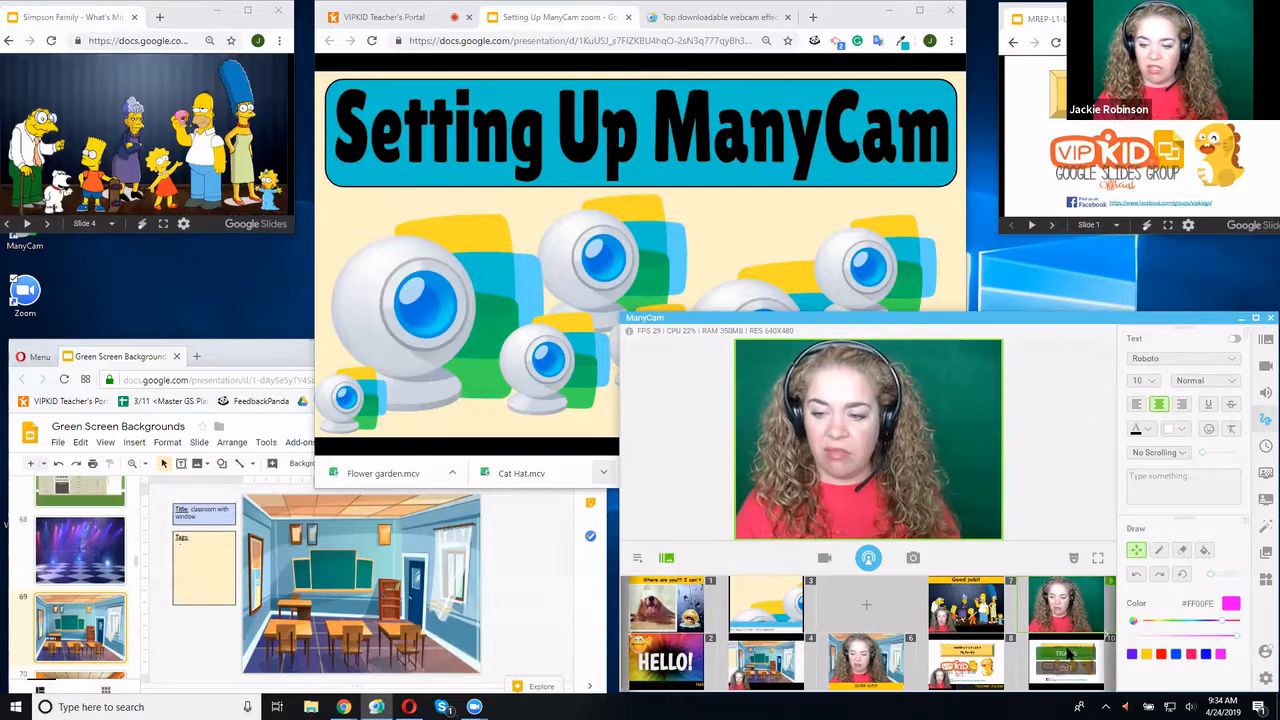
pyautogui.click(1024, 134)
pyautogui.click(1024, 134)
pyautogui.click(1024, 134)
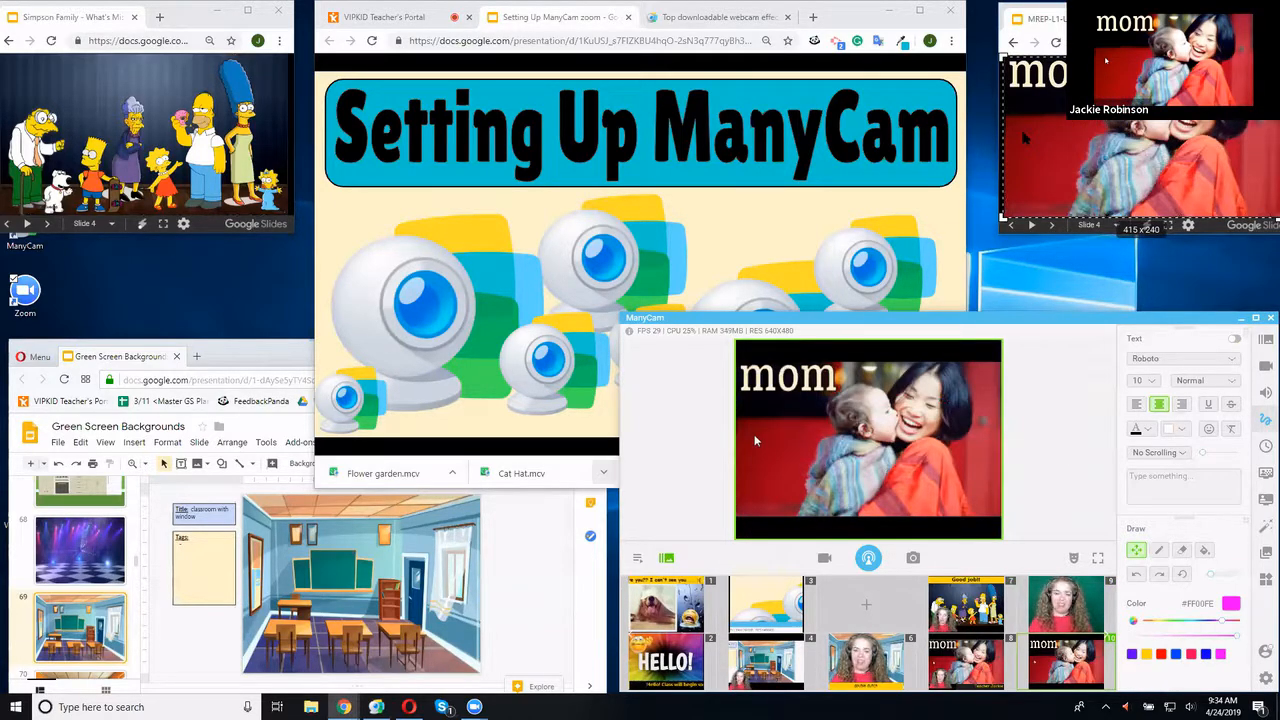
# Add a new layer to Preset 10 and place it in the lower-left corner of the picture
pyautogui.click(1262, 343)
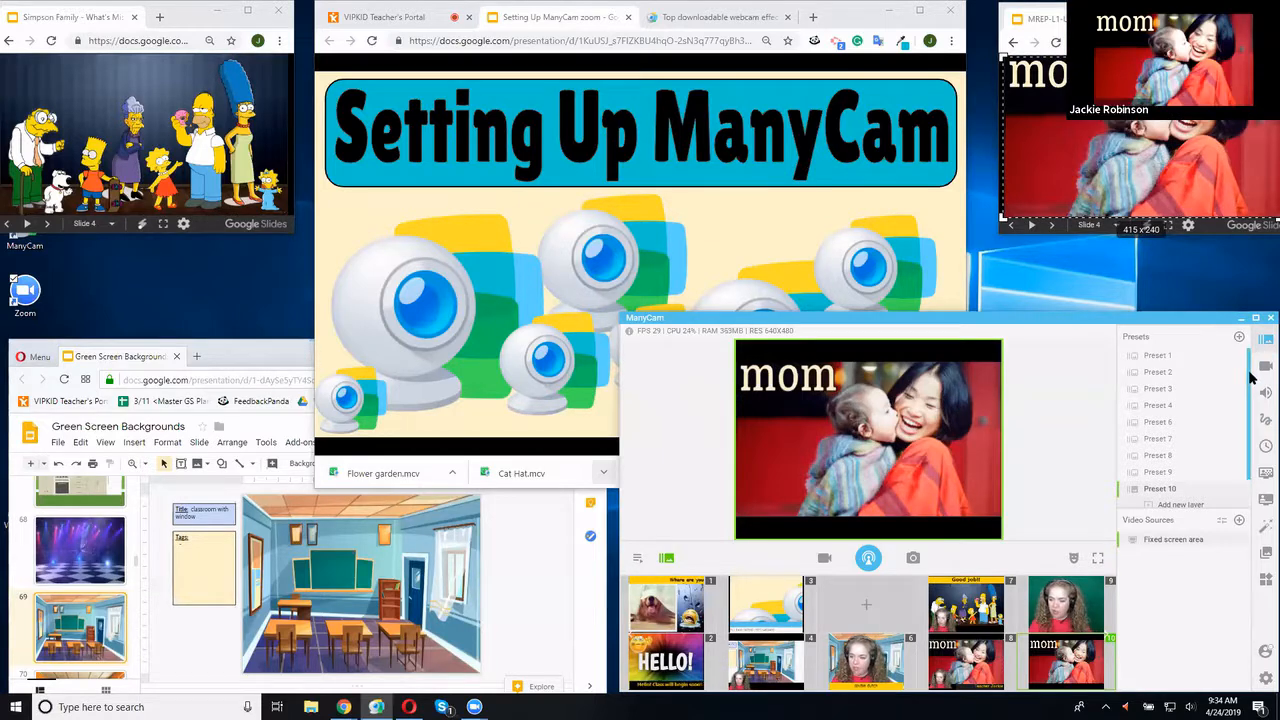
pyautogui.scroll(-1, 1249, 376)
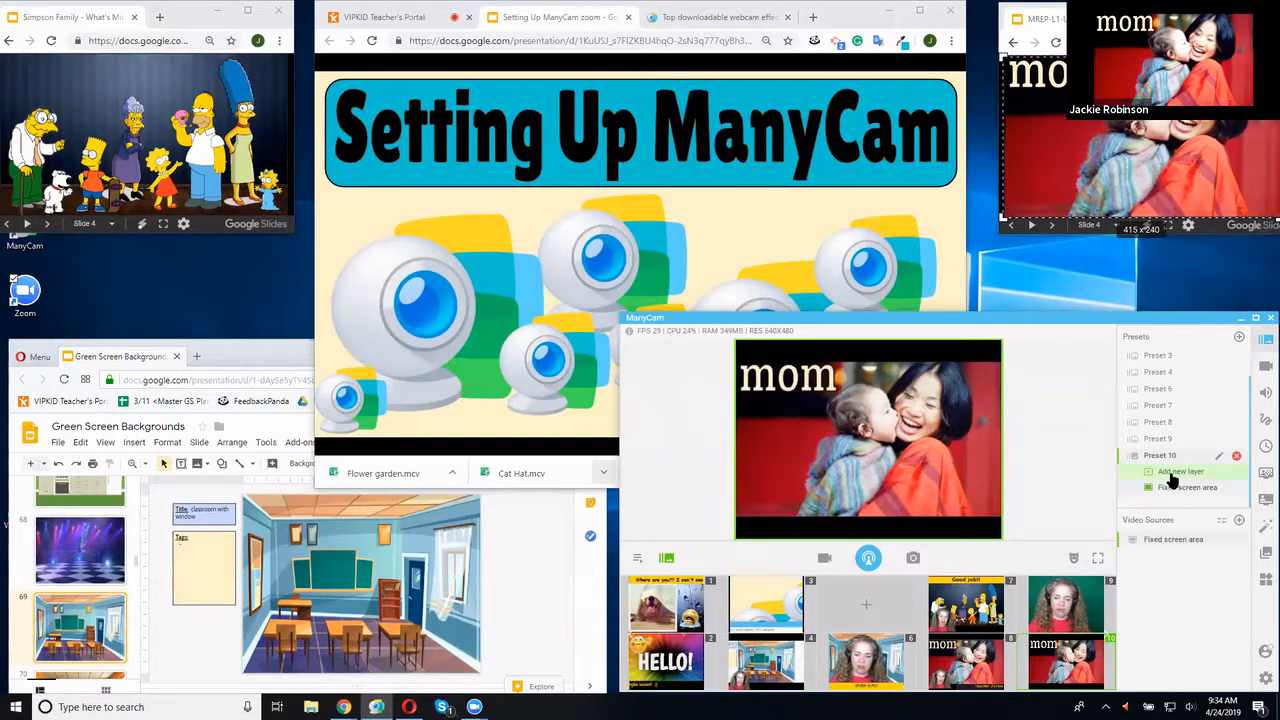
pyautogui.click(1190, 472)
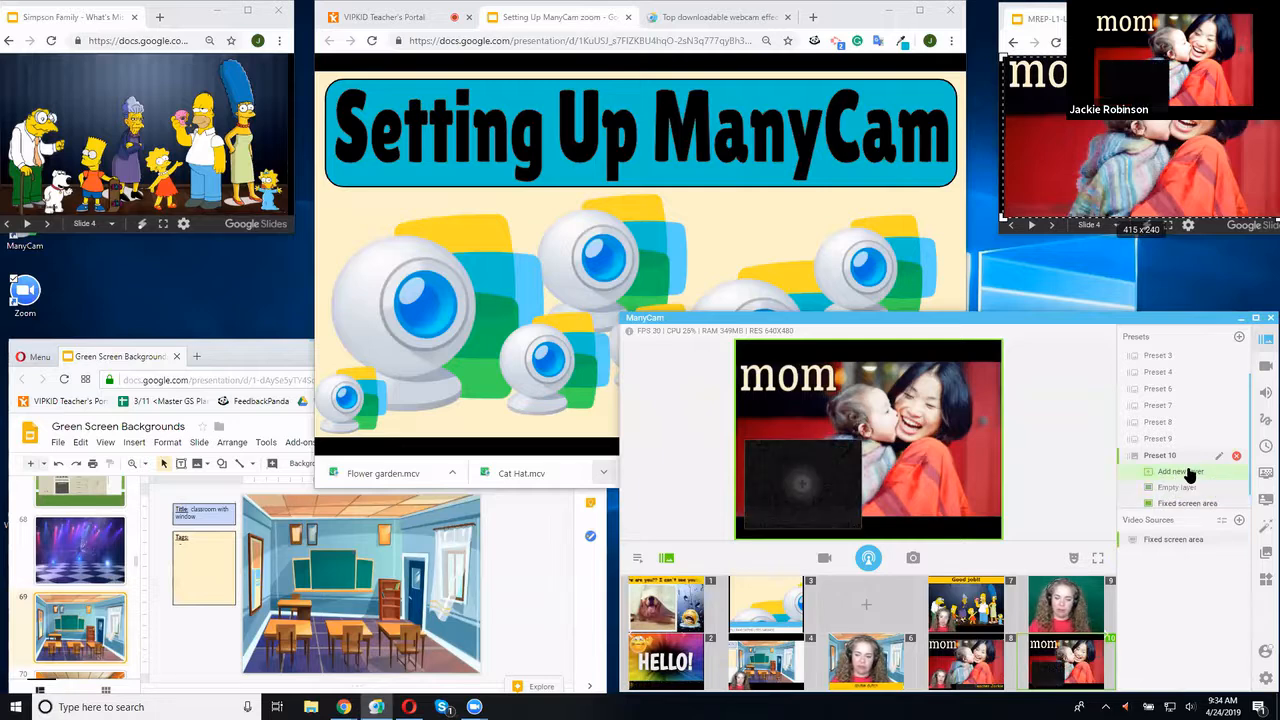
pyautogui.moveTo(843, 513); pyautogui.dragTo(834, 524)
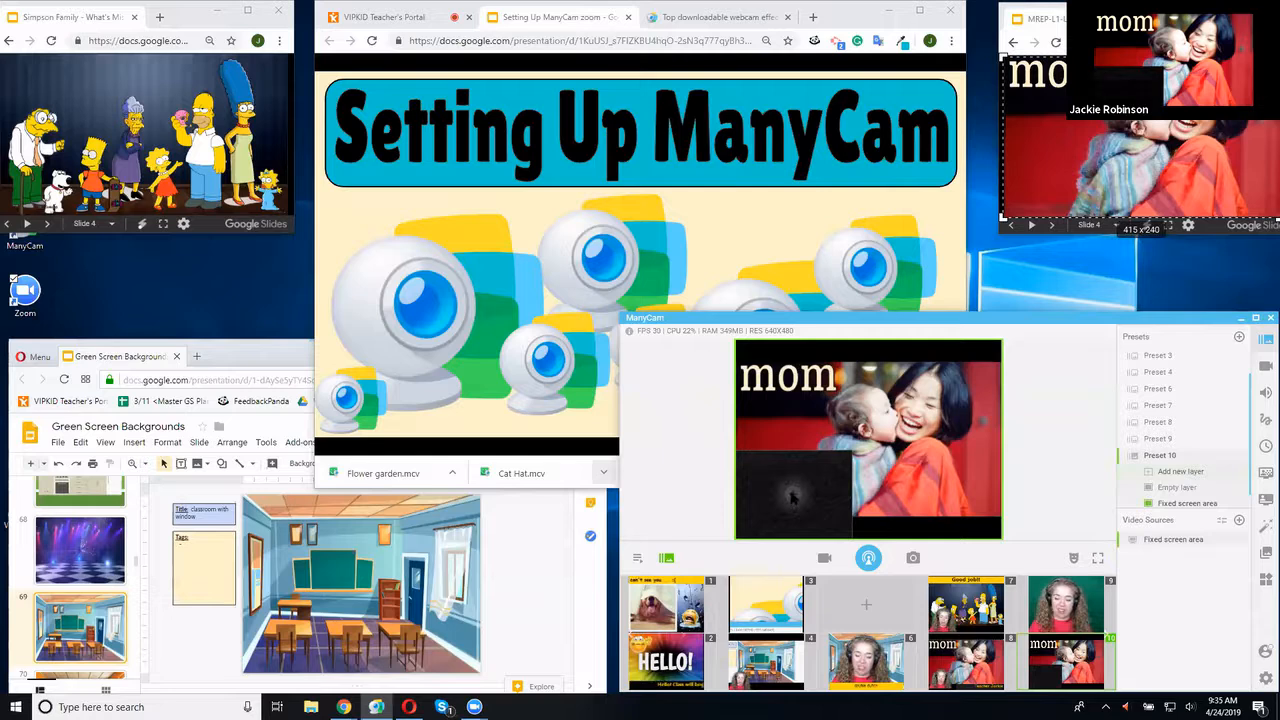
# Fill Preset 10's empty layer with the HD Pro Webcam C920 camera and shrink it slightly within its corner
pyautogui.click(791, 496)
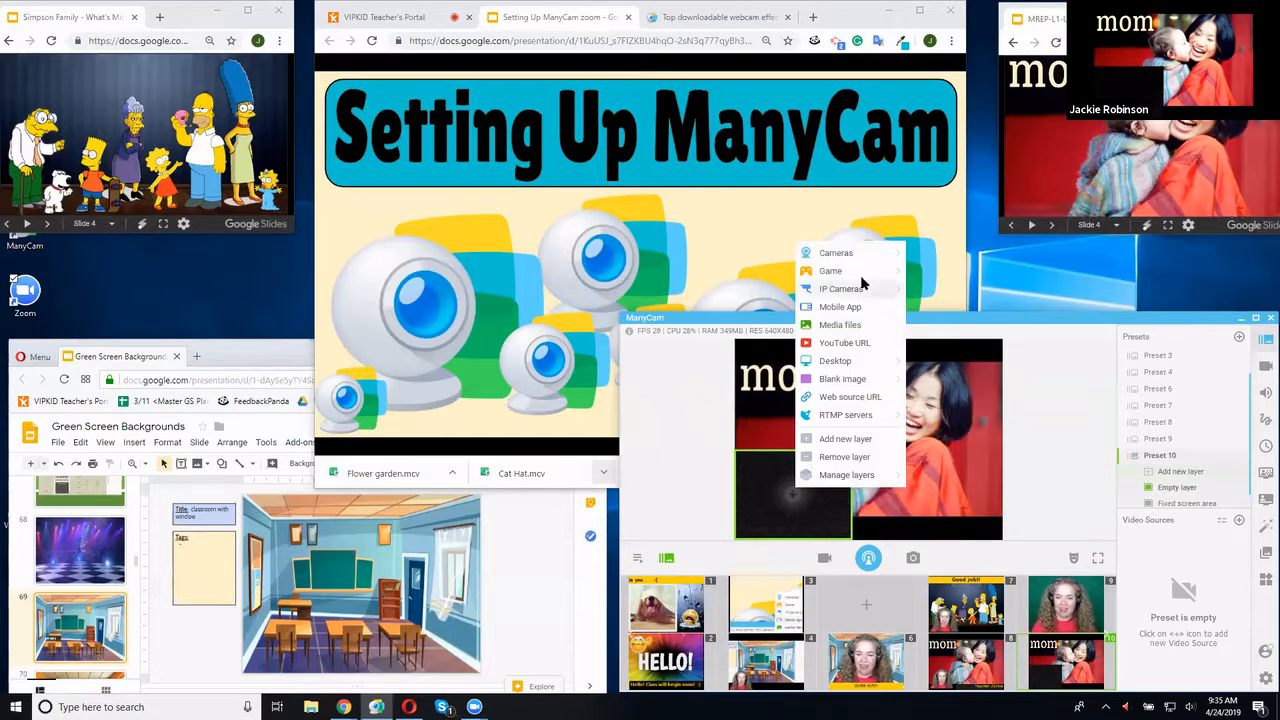
pyautogui.moveTo(863, 249)
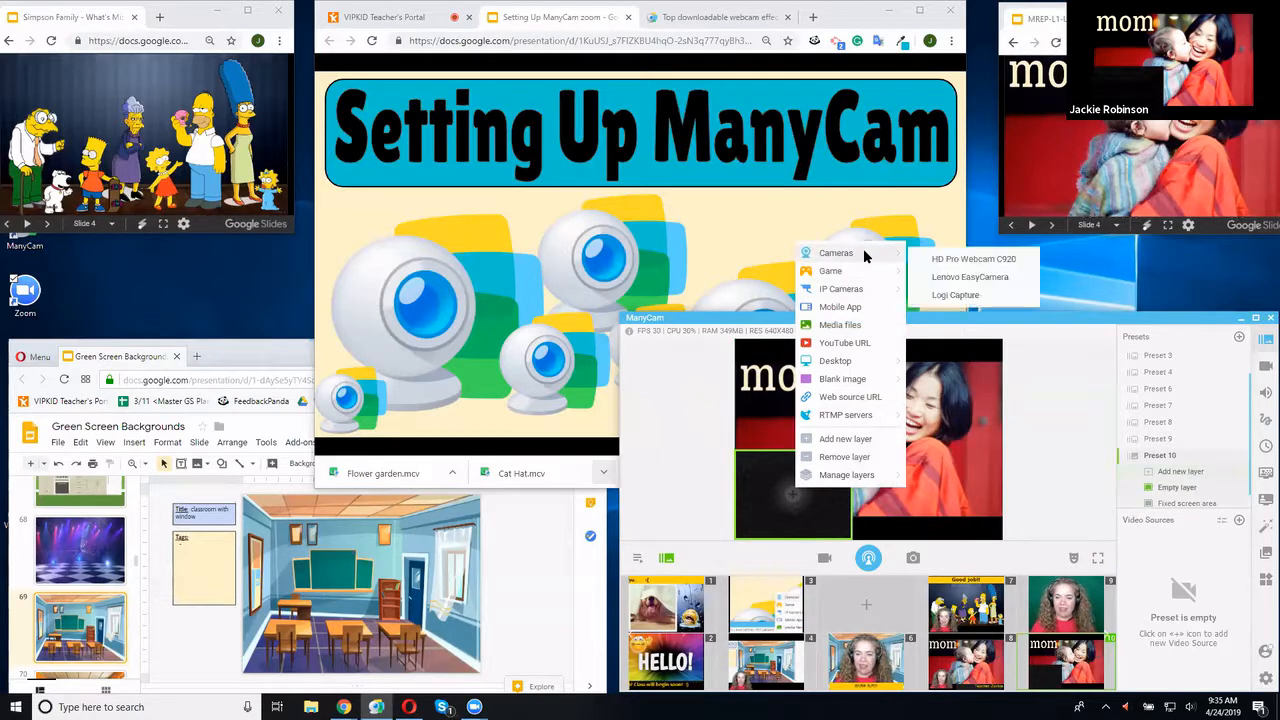
pyautogui.click(944, 264)
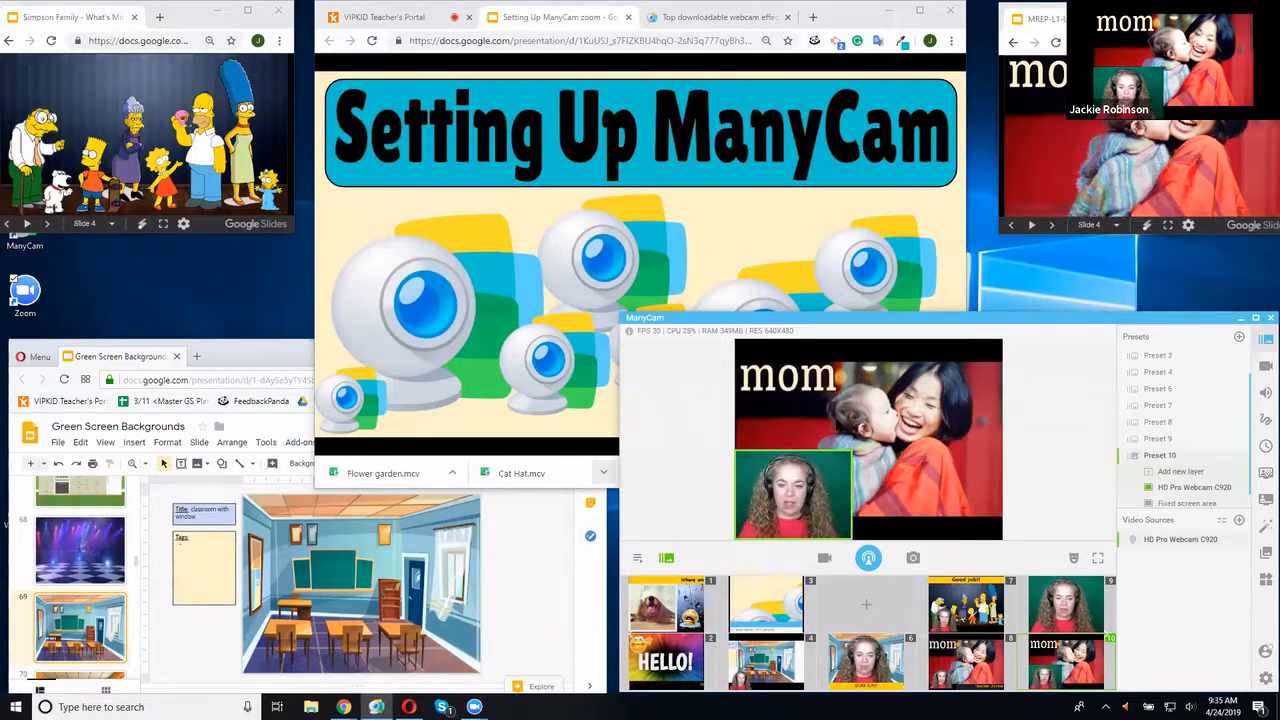
pyautogui.moveTo(848, 455)
pyautogui.mouseDown()
pyautogui.moveTo(970, 354)
pyautogui.moveTo(842, 456)
pyautogui.mouseUp()
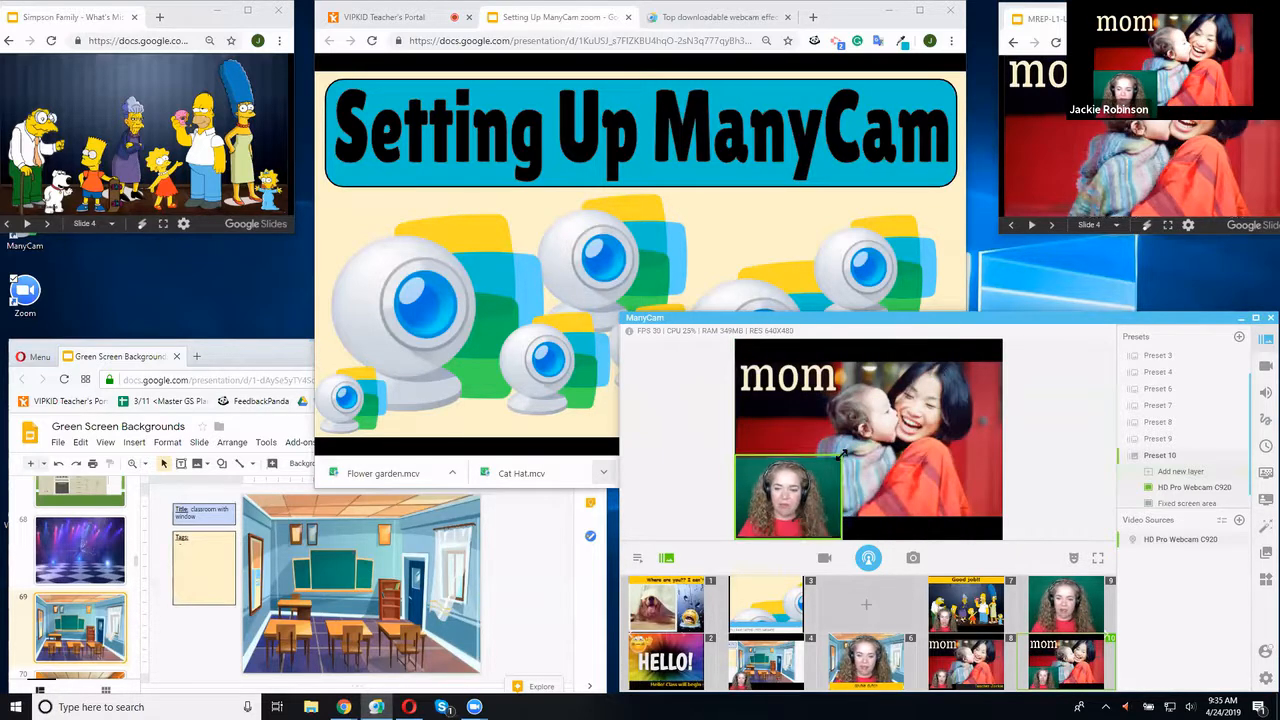
# Enable Chroma Key on Preset 10's webcam layer with a transparent background
pyautogui.click(1263, 474)
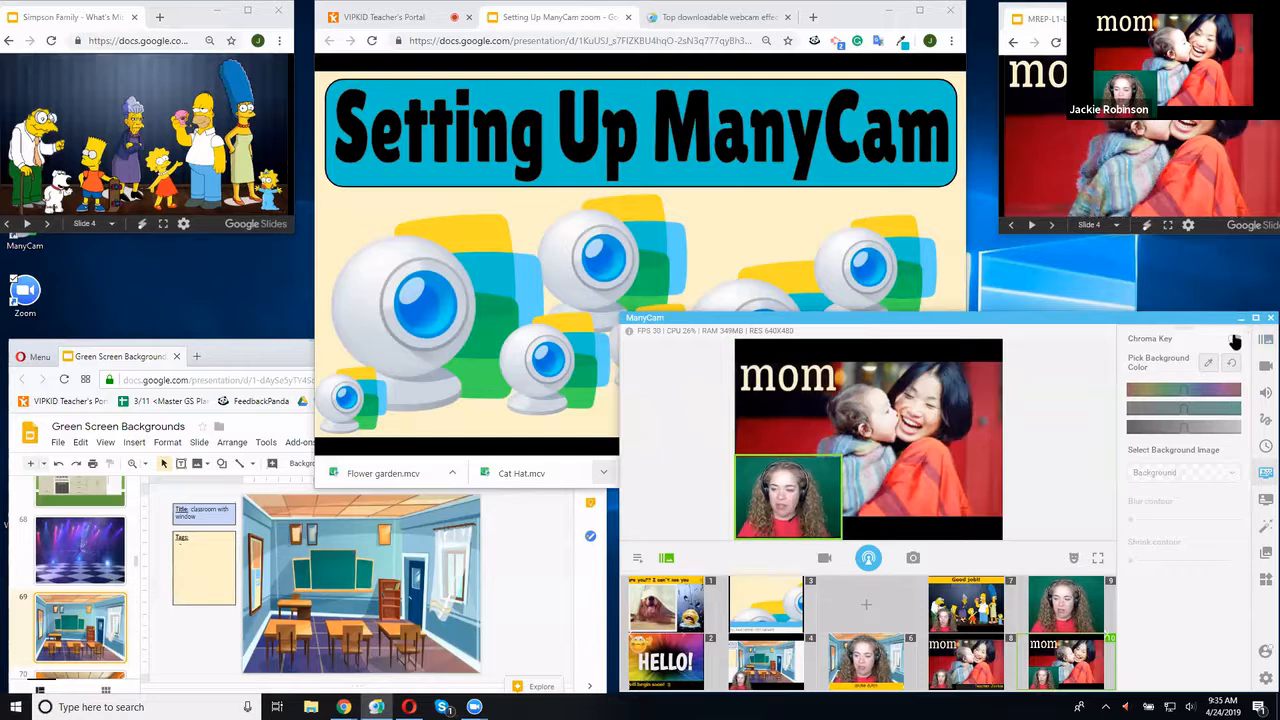
pyautogui.click(1234, 340)
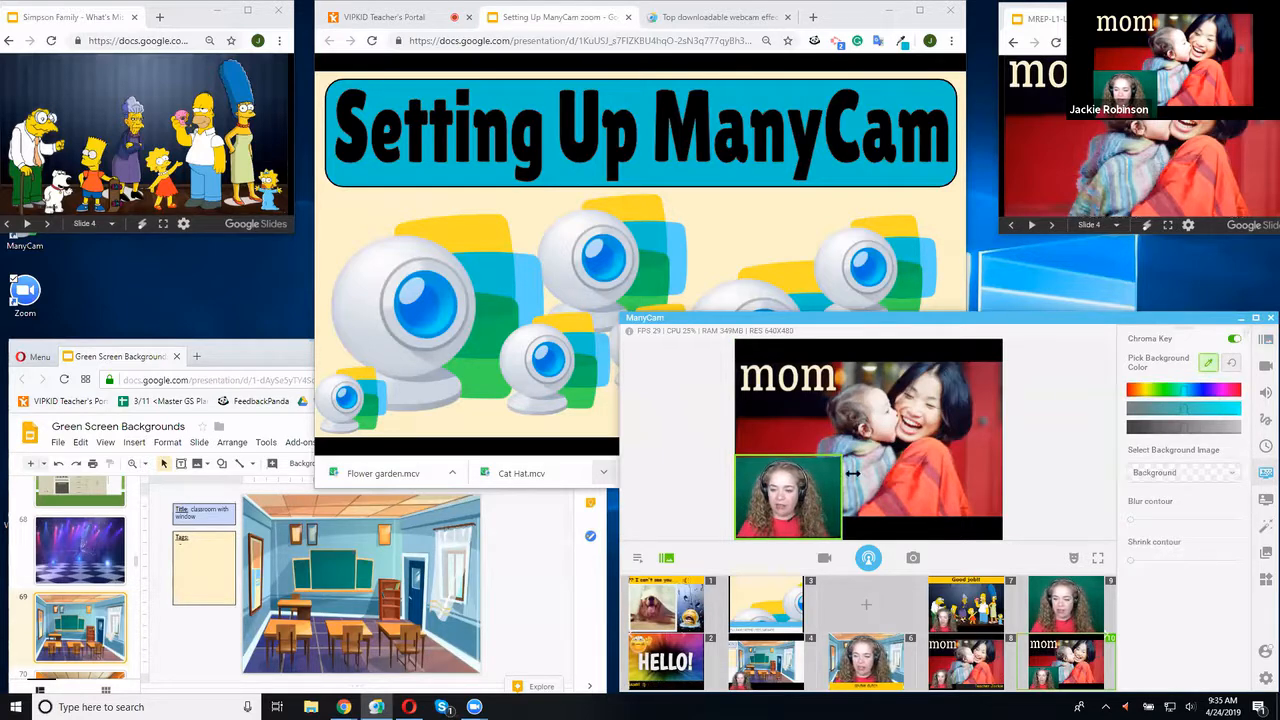
pyautogui.click(1158, 471)
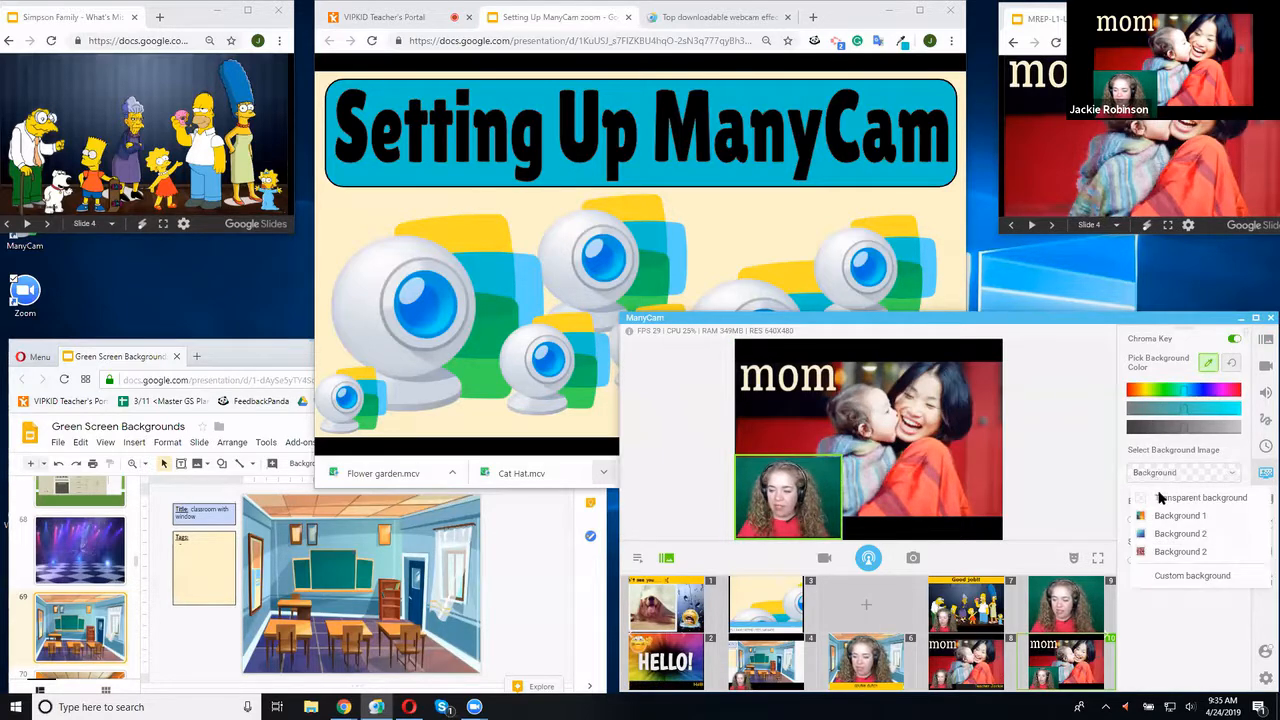
pyautogui.click(1163, 497)
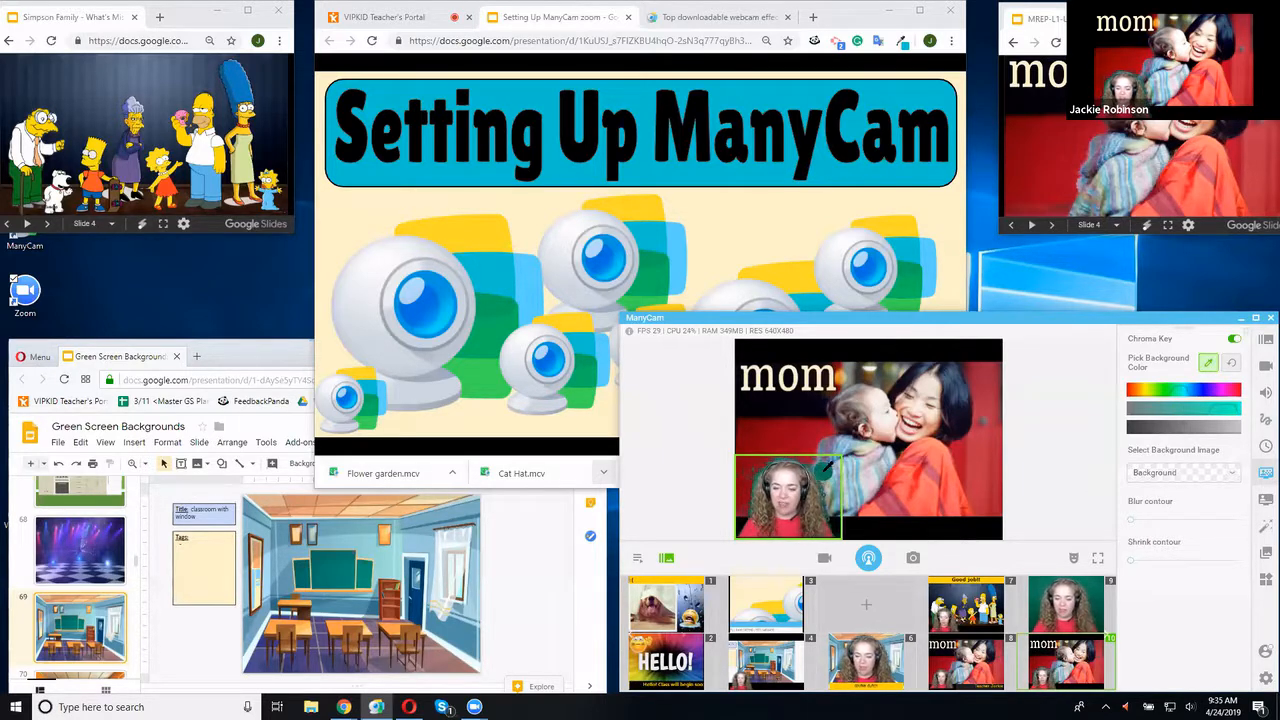
# Try several key colour samples on Preset 10's webcam layer, reset the picked colours, and sample the green screen beside the head again
pyautogui.click(762, 478)
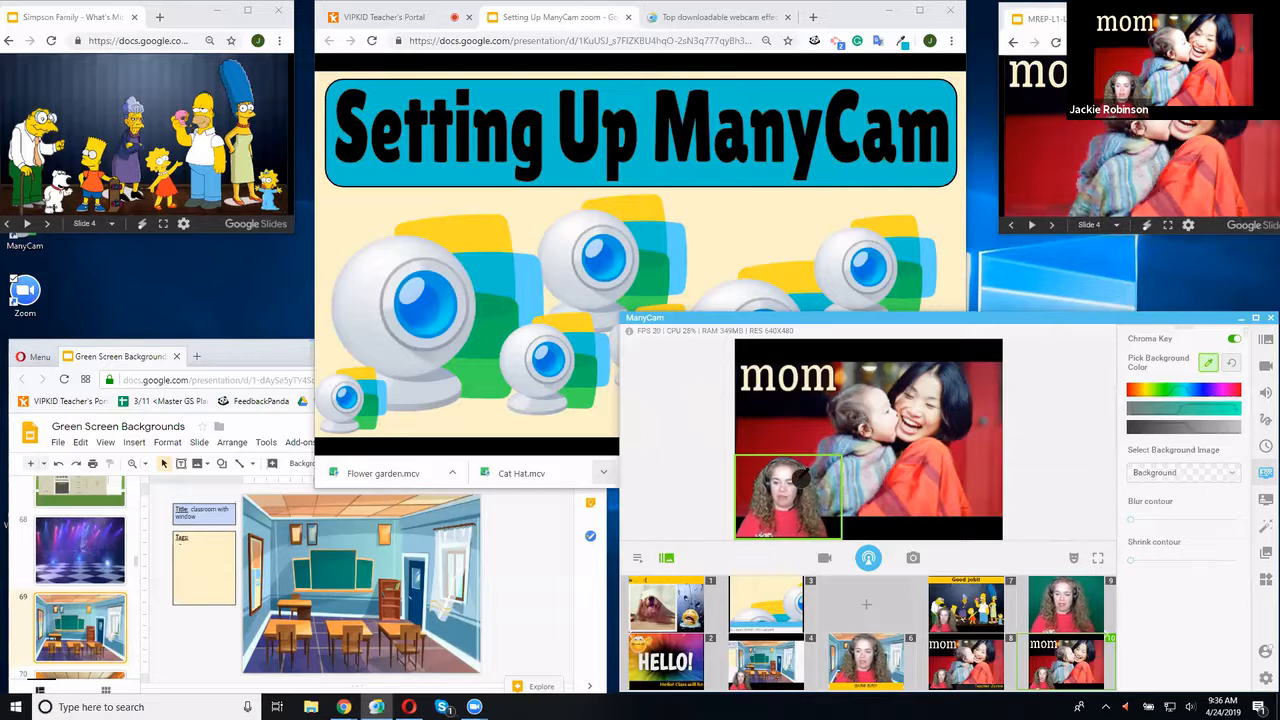
pyautogui.click(823, 493)
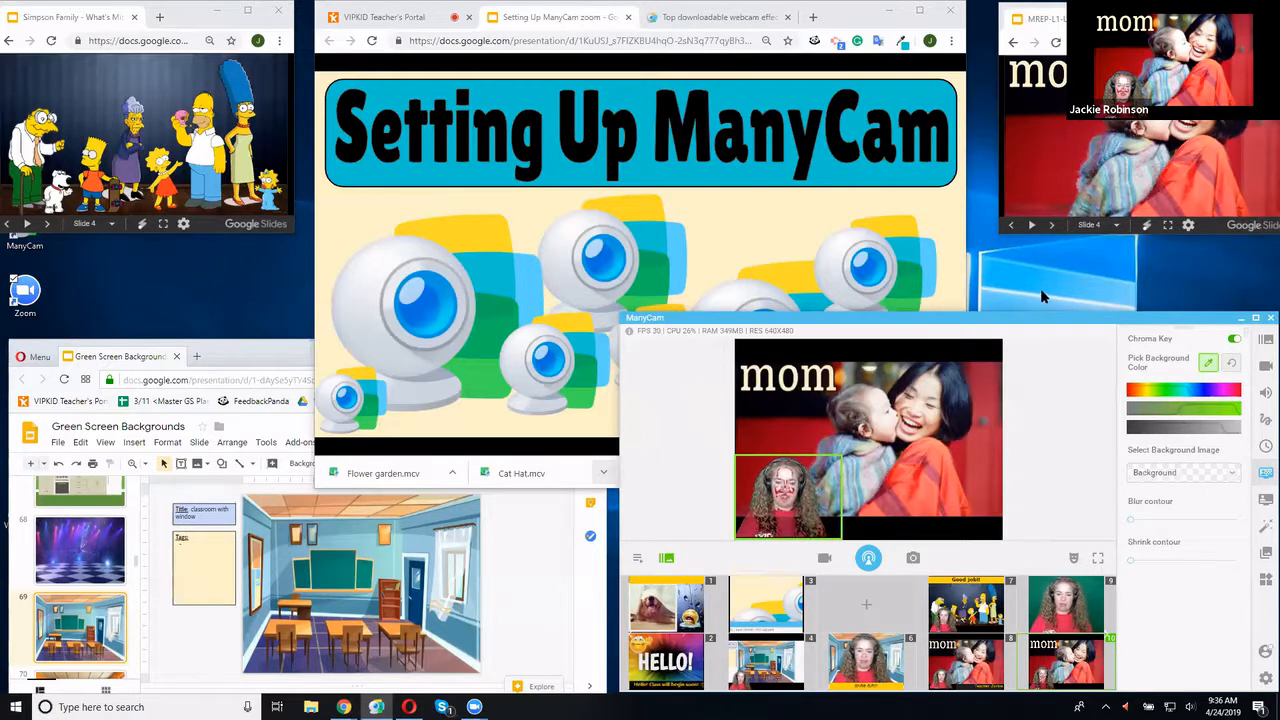
pyautogui.click(1233, 365)
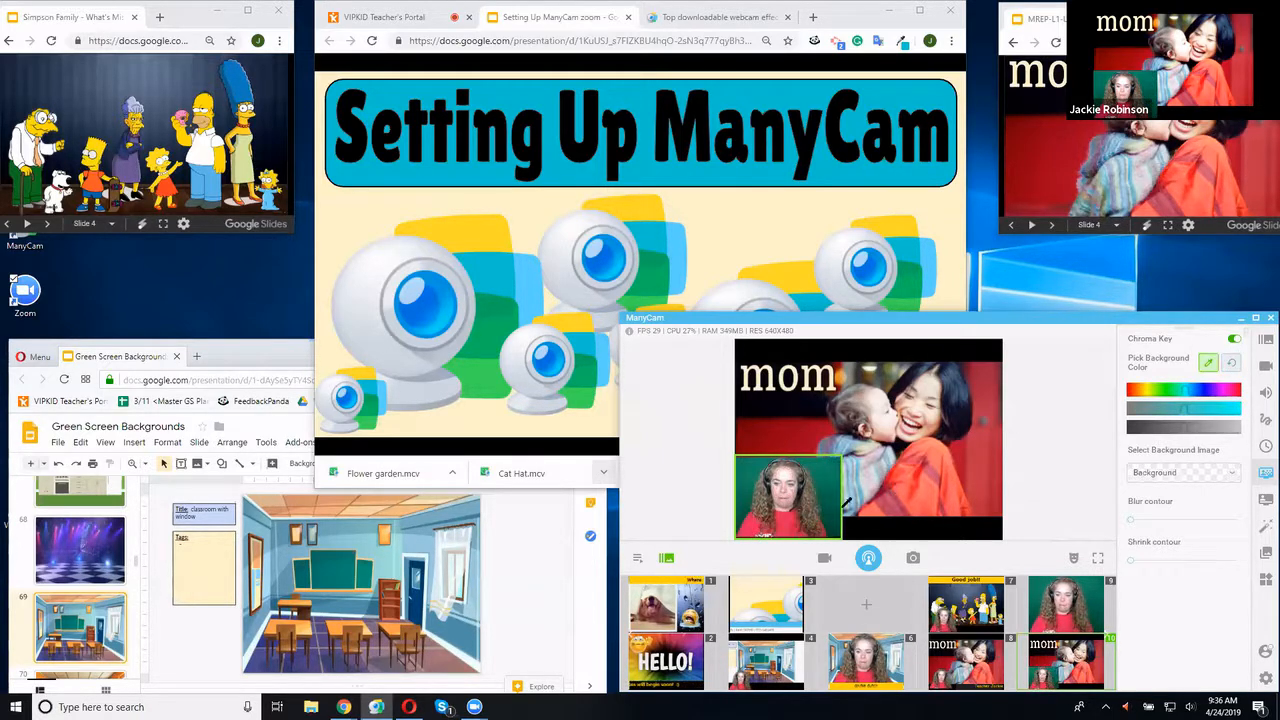
pyautogui.click(820, 478)
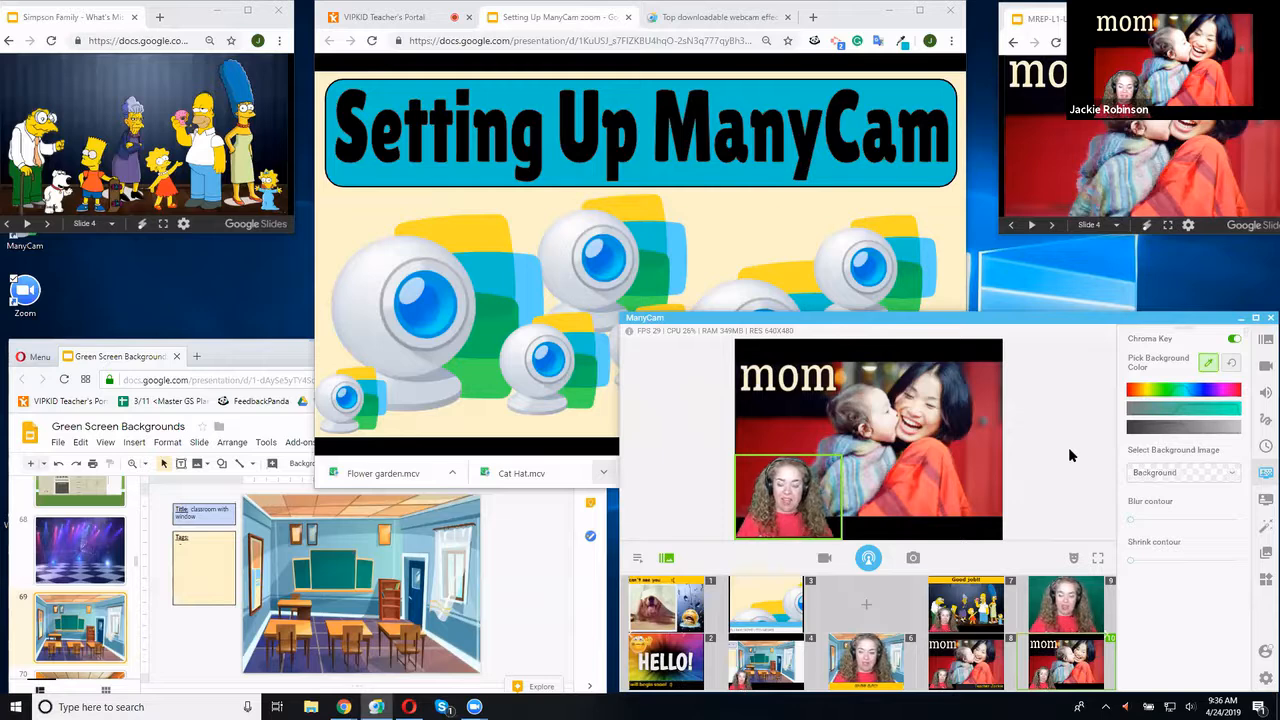
# Make Preset 7 live, reset the chroma key colours of its HD Pro Webcam C920 layer, and sample the green screen again
pyautogui.click(985, 603)
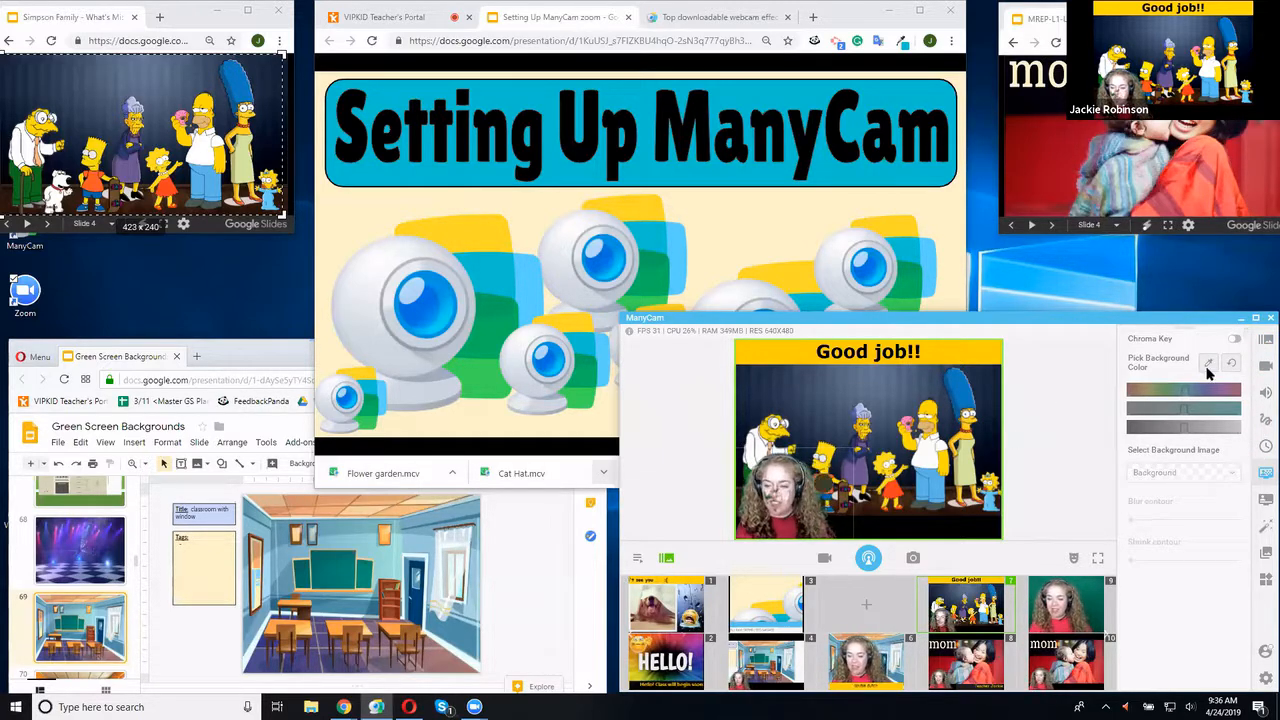
pyautogui.click(1262, 342)
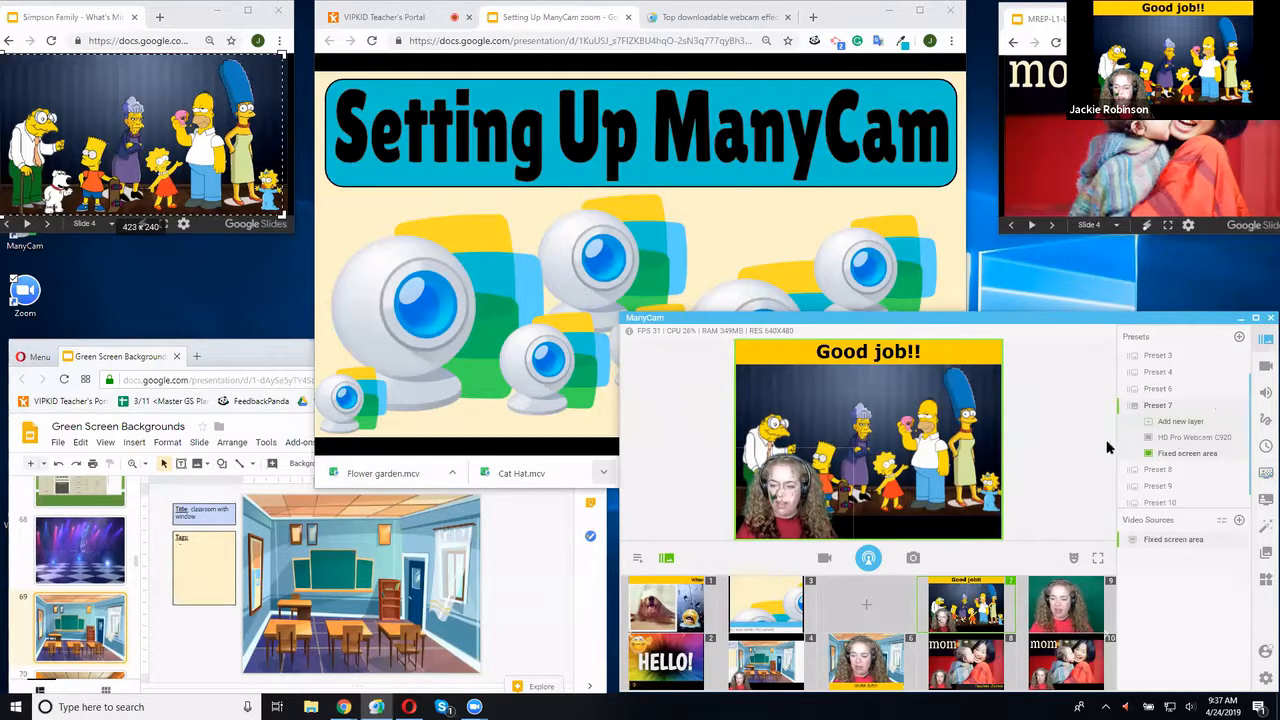
pyautogui.click(1186, 439)
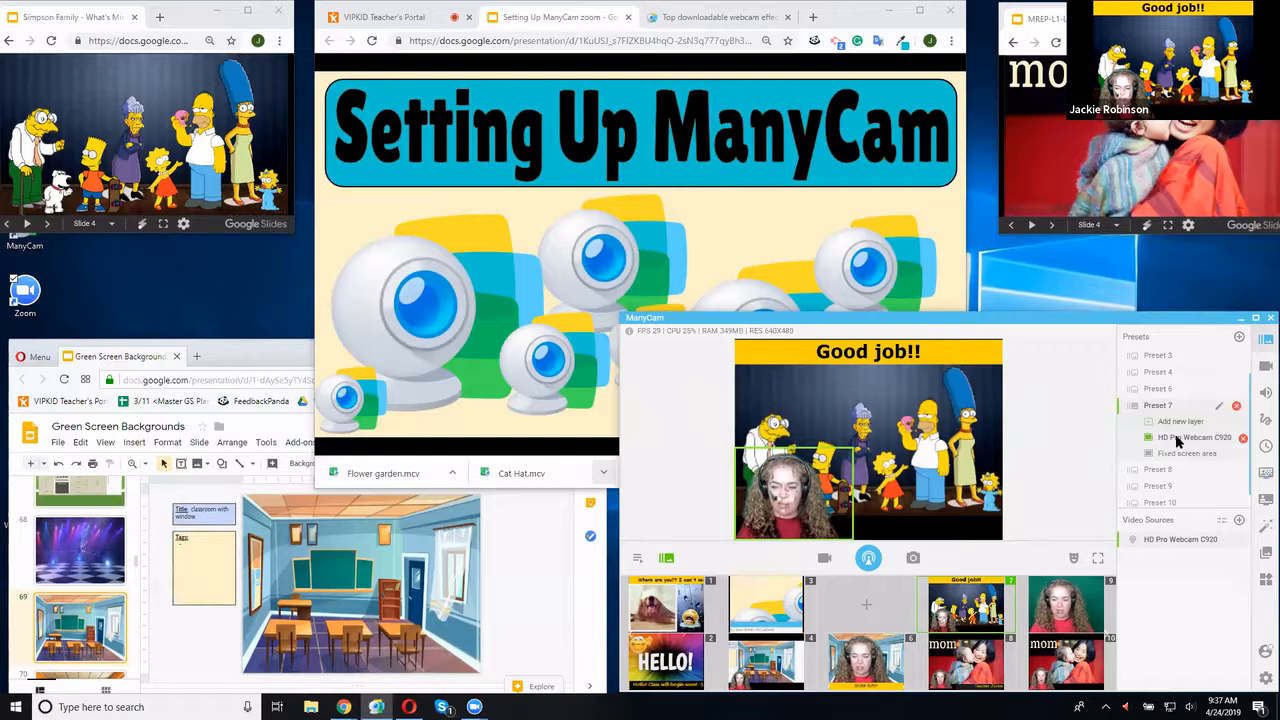
pyautogui.click(1263, 473)
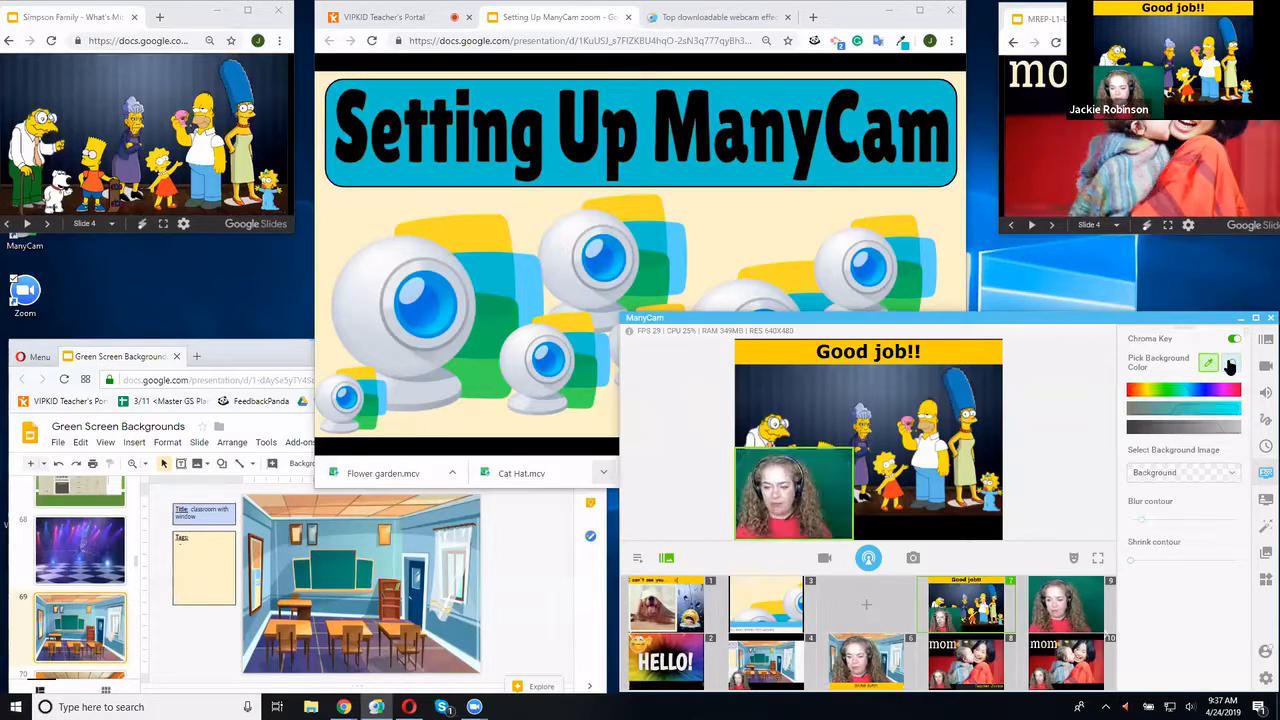
pyautogui.click(830, 470)
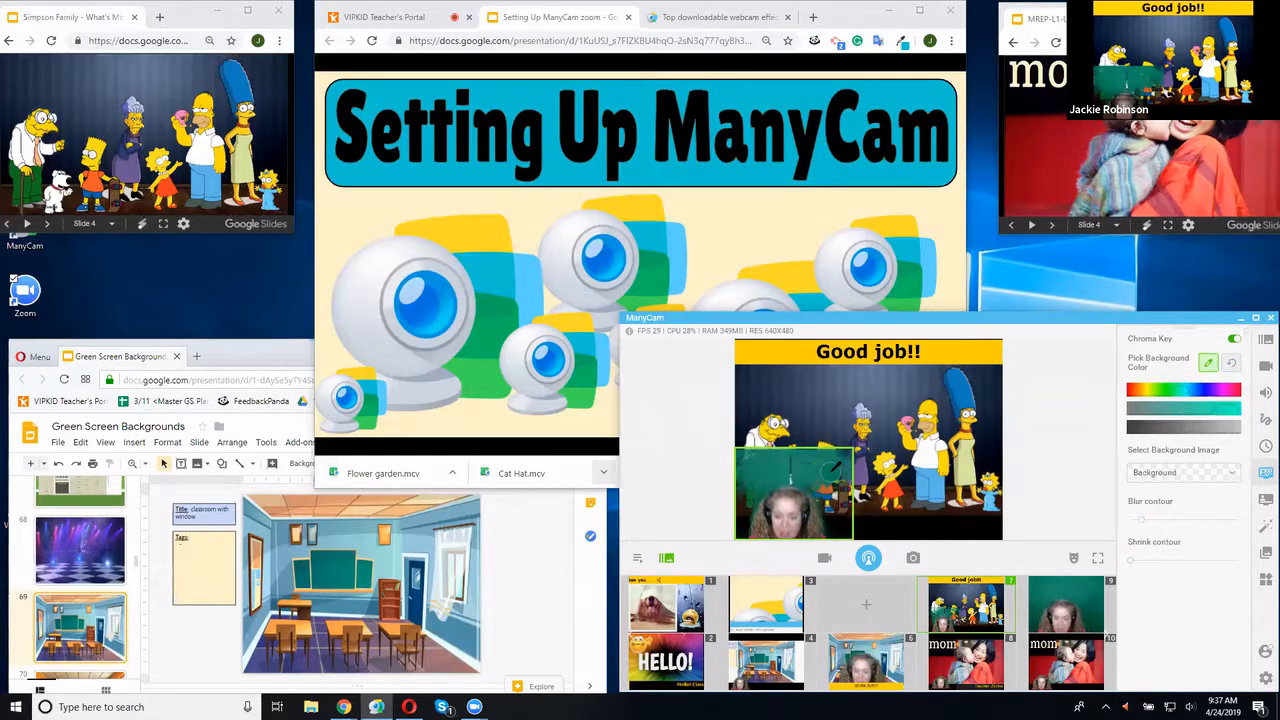
pyautogui.click(777, 475)
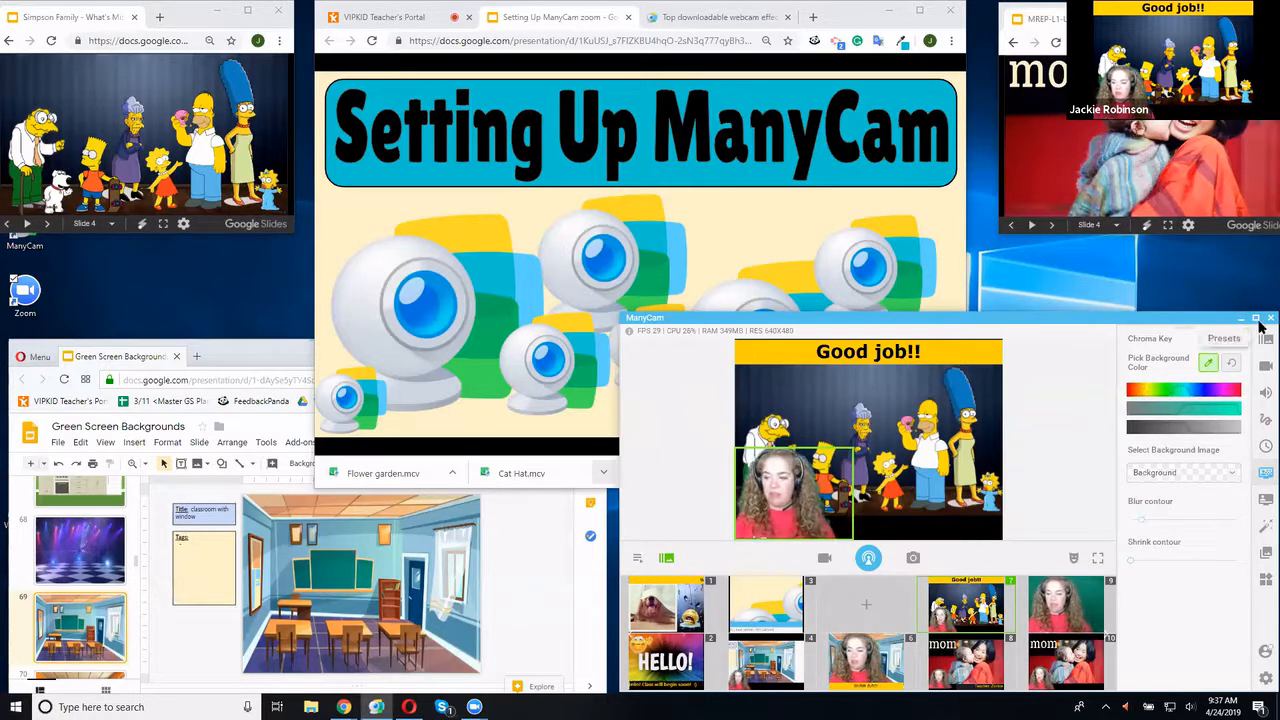
# Try the webcam layer at different positions and sizes over Preset 7's Simpsons picture and return it to the lower-left corner
pyautogui.click(1265, 338)
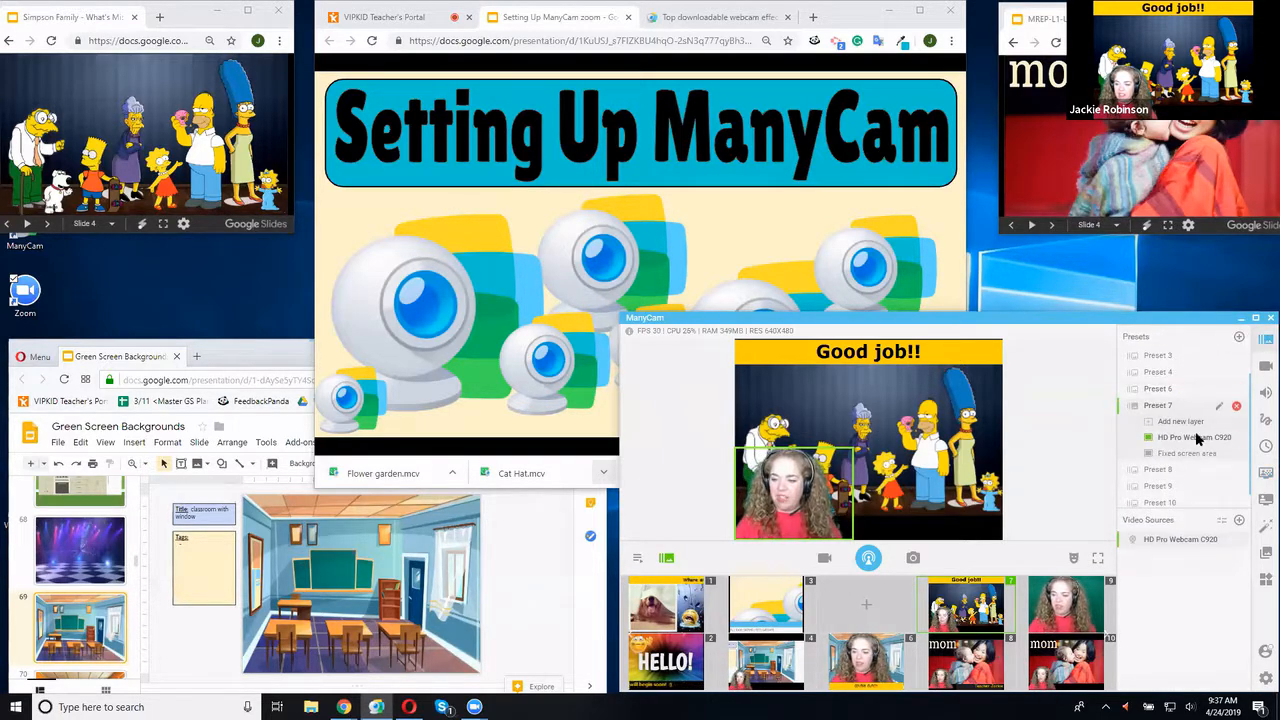
pyautogui.click(1184, 453)
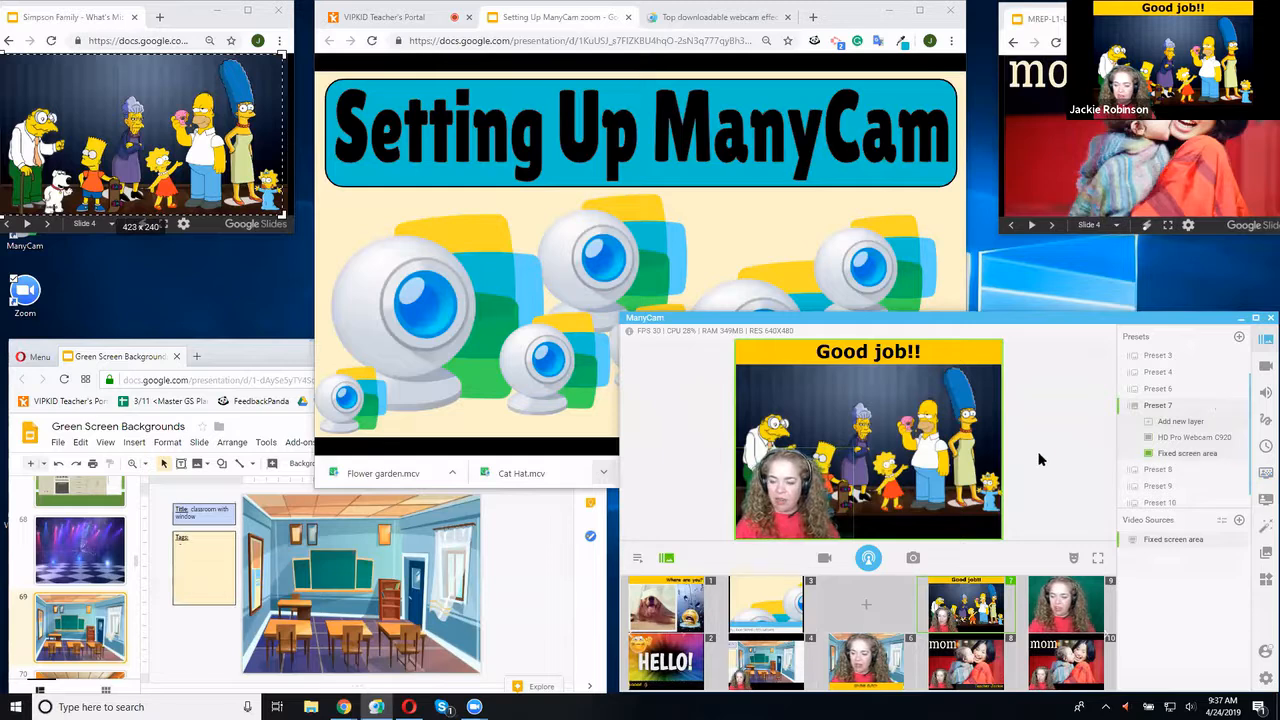
pyautogui.moveTo(800, 496); pyautogui.dragTo(939, 454)
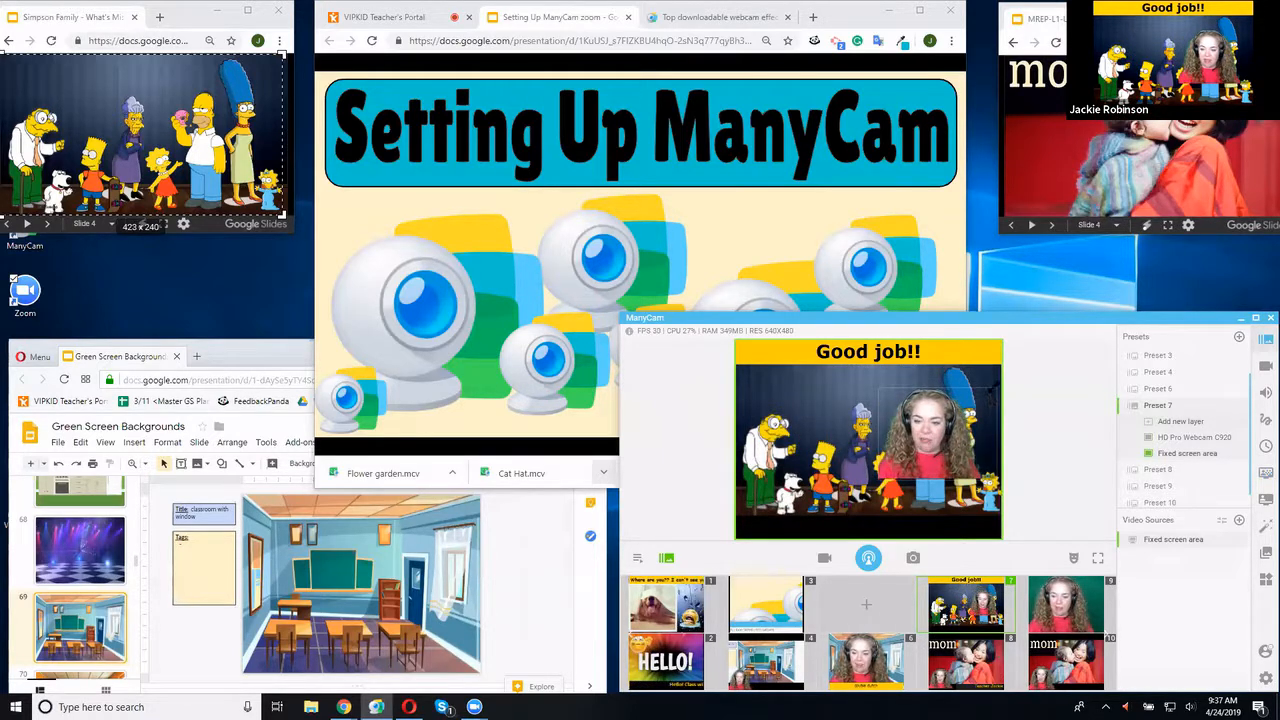
pyautogui.moveTo(998, 387); pyautogui.dragTo(780, 428)
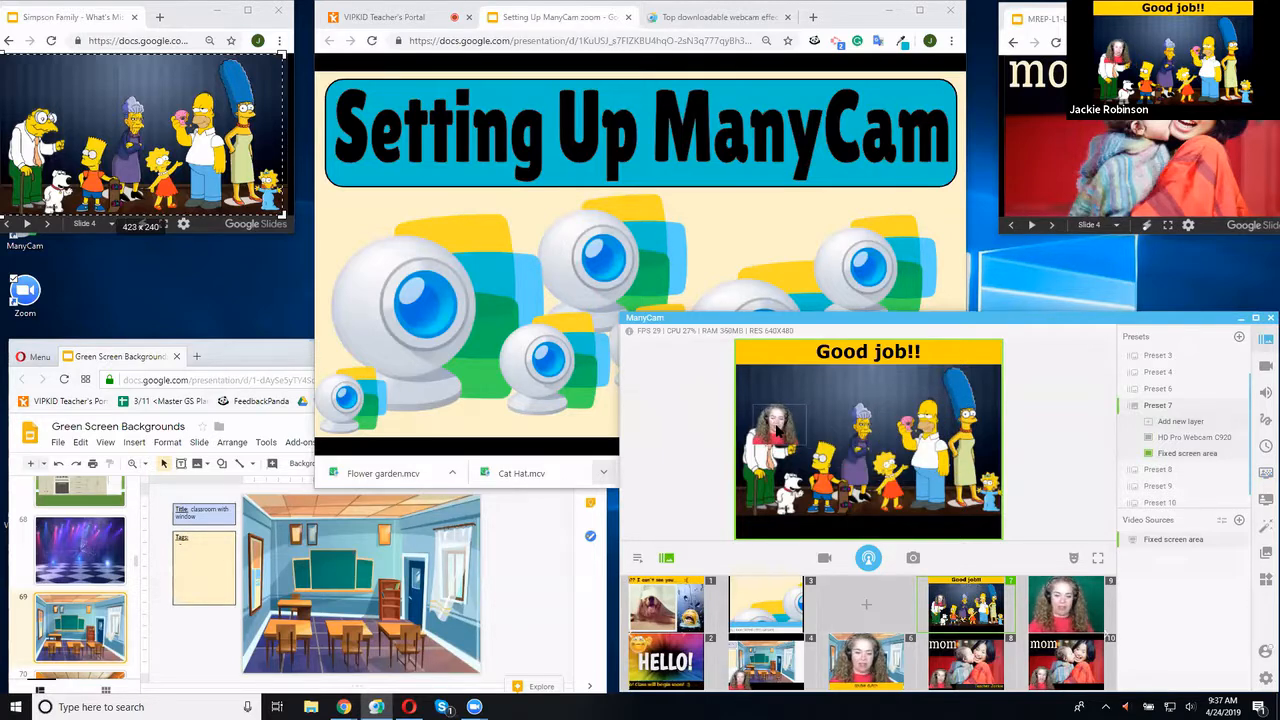
pyautogui.moveTo(780, 429); pyautogui.dragTo(941, 429)
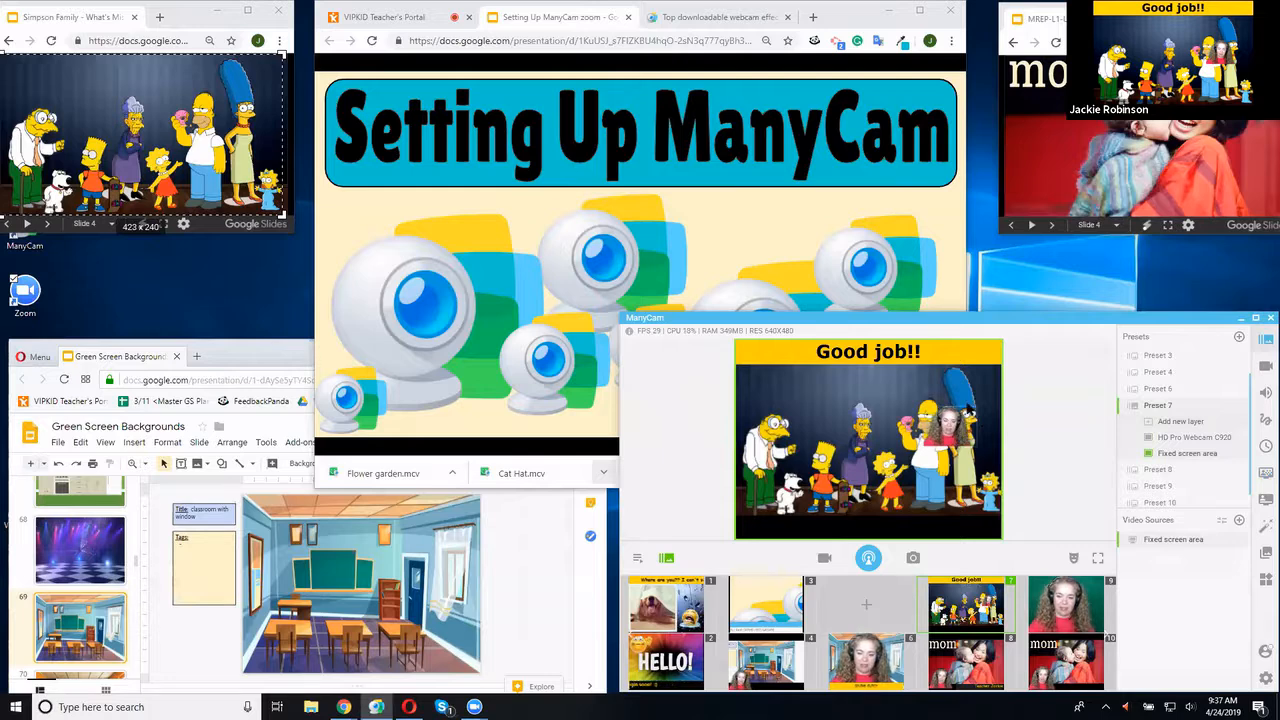
pyautogui.moveTo(949, 425); pyautogui.dragTo(762, 521)
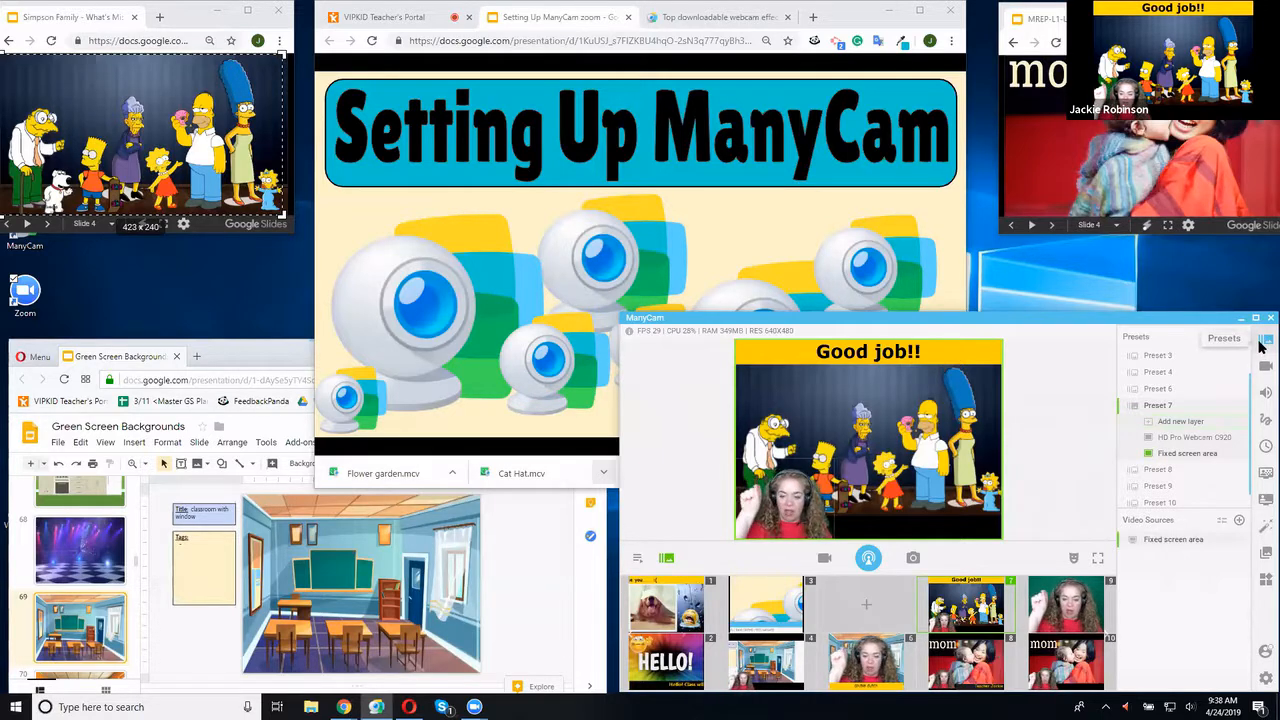
# Shrink Preset 7's webcam layer in its lower-left corner and scale down the Fixed screen area layer, placing it beside the webcam image
pyautogui.click(1174, 441)
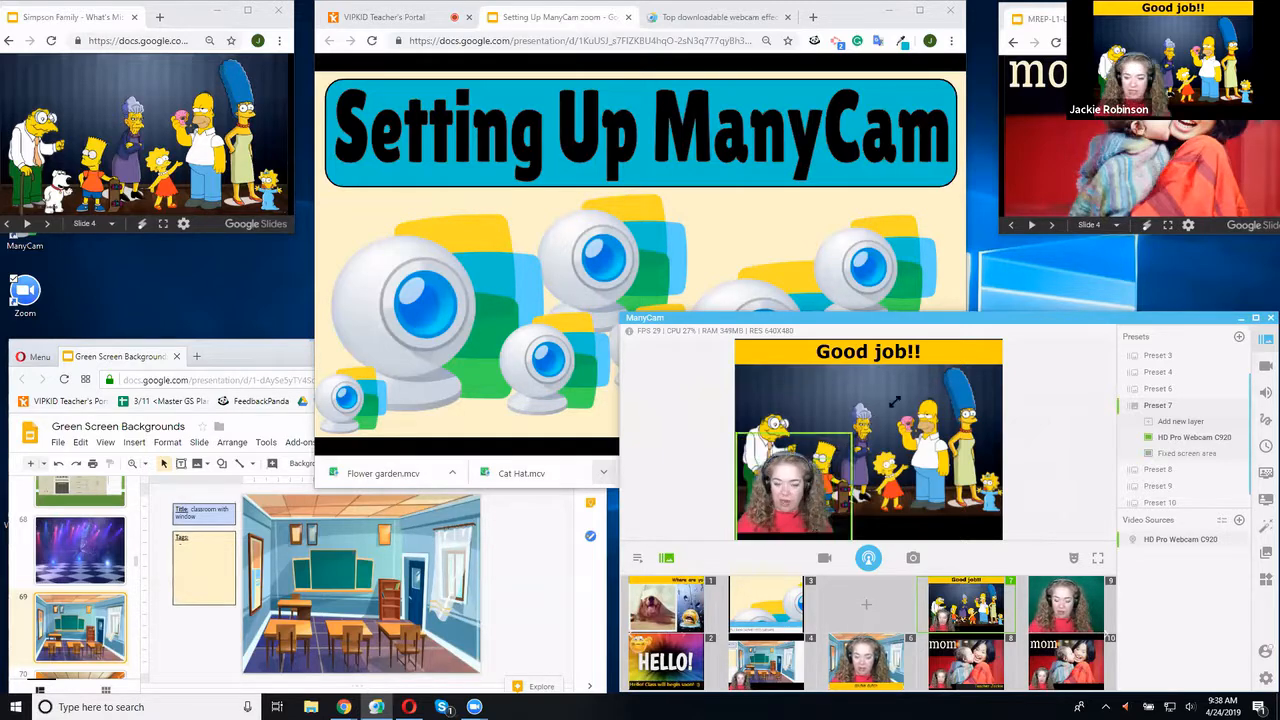
pyautogui.moveTo(789, 495); pyautogui.dragTo(846, 440)
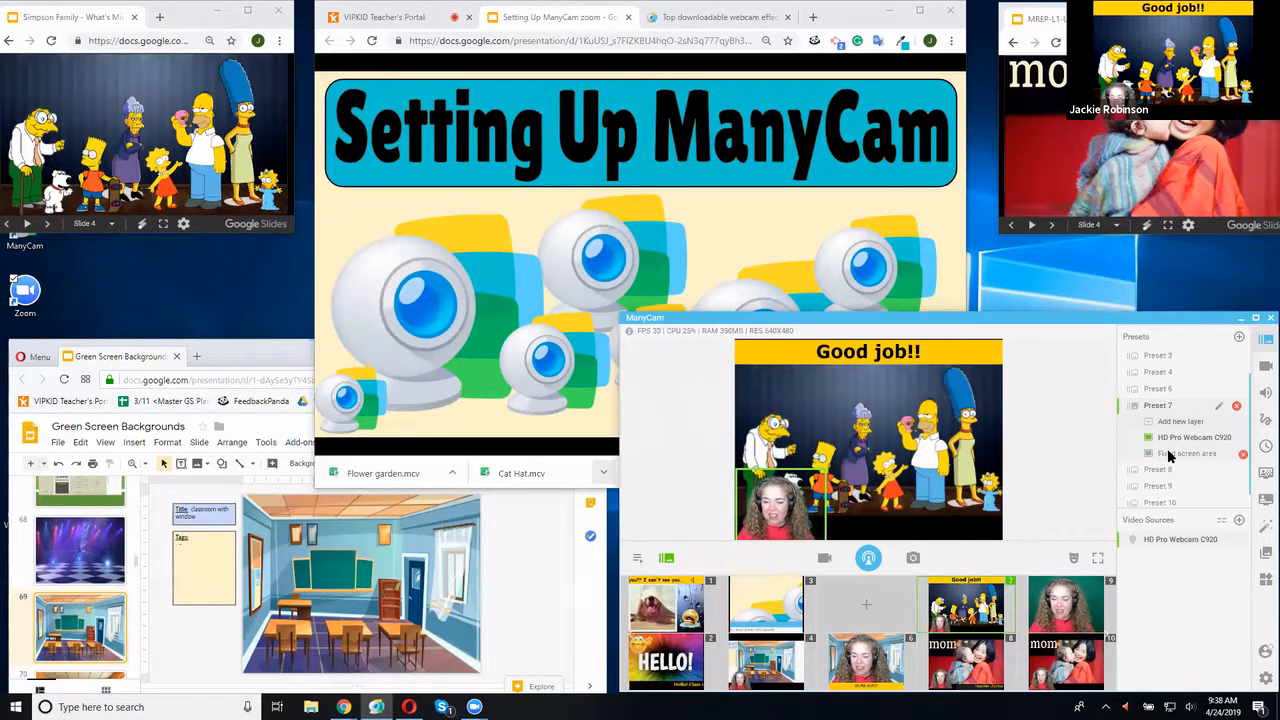
pyautogui.click(1170, 456)
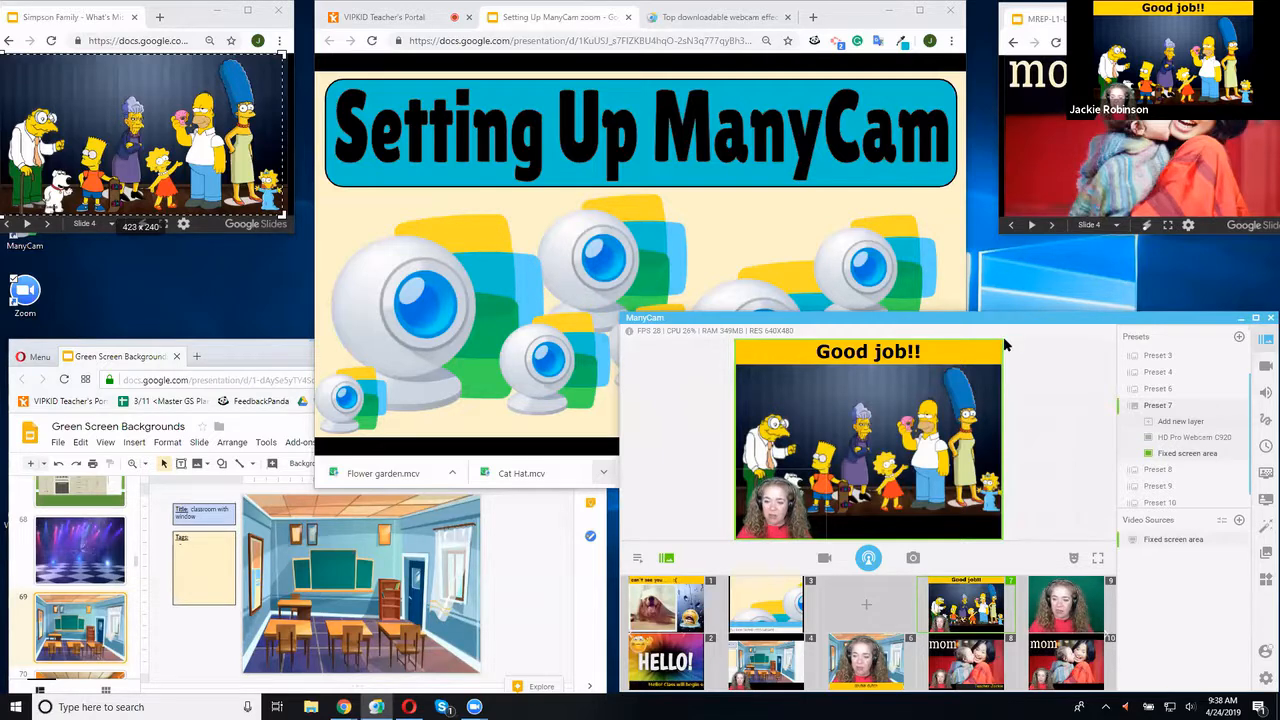
pyautogui.moveTo(1000, 342); pyautogui.dragTo(924, 425)
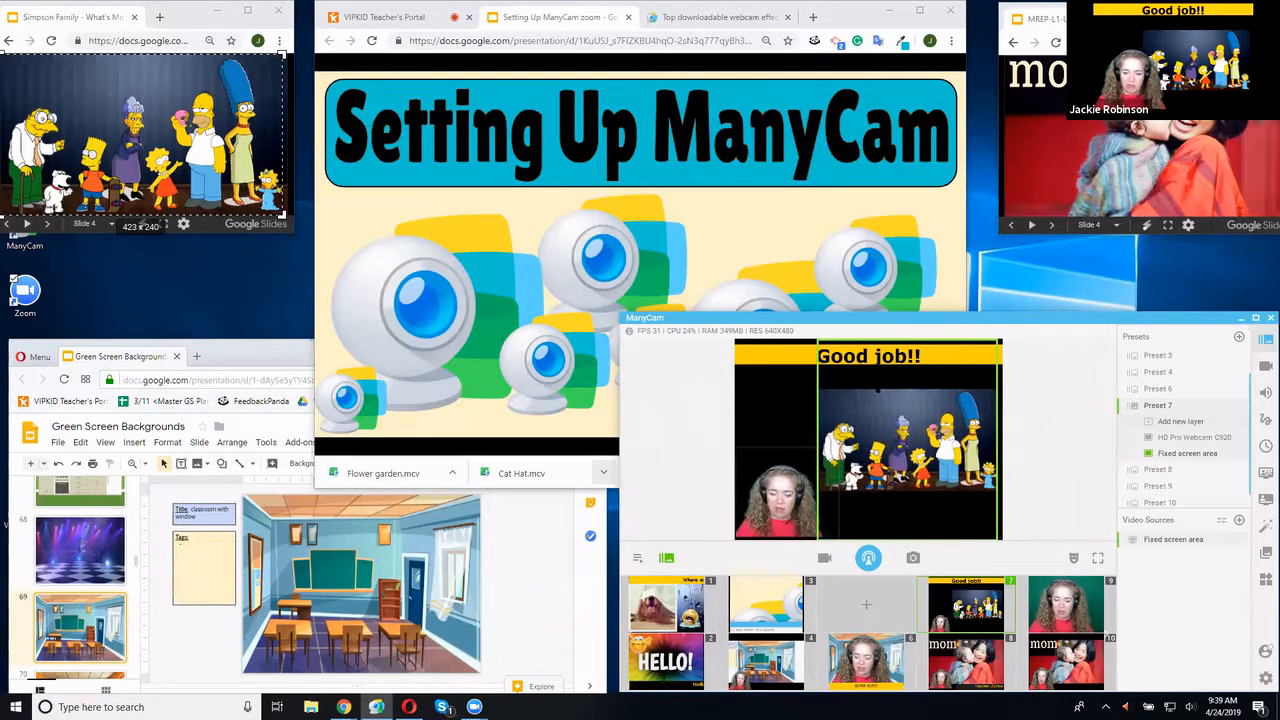
# Try Preset 7's webcam layer in the picture's upper-left corner with the Simpsons screen area below and beside it
pyautogui.moveTo(924, 425); pyautogui.dragTo(933, 479)
pyautogui.moveTo(800, 482); pyautogui.dragTo(785, 421)
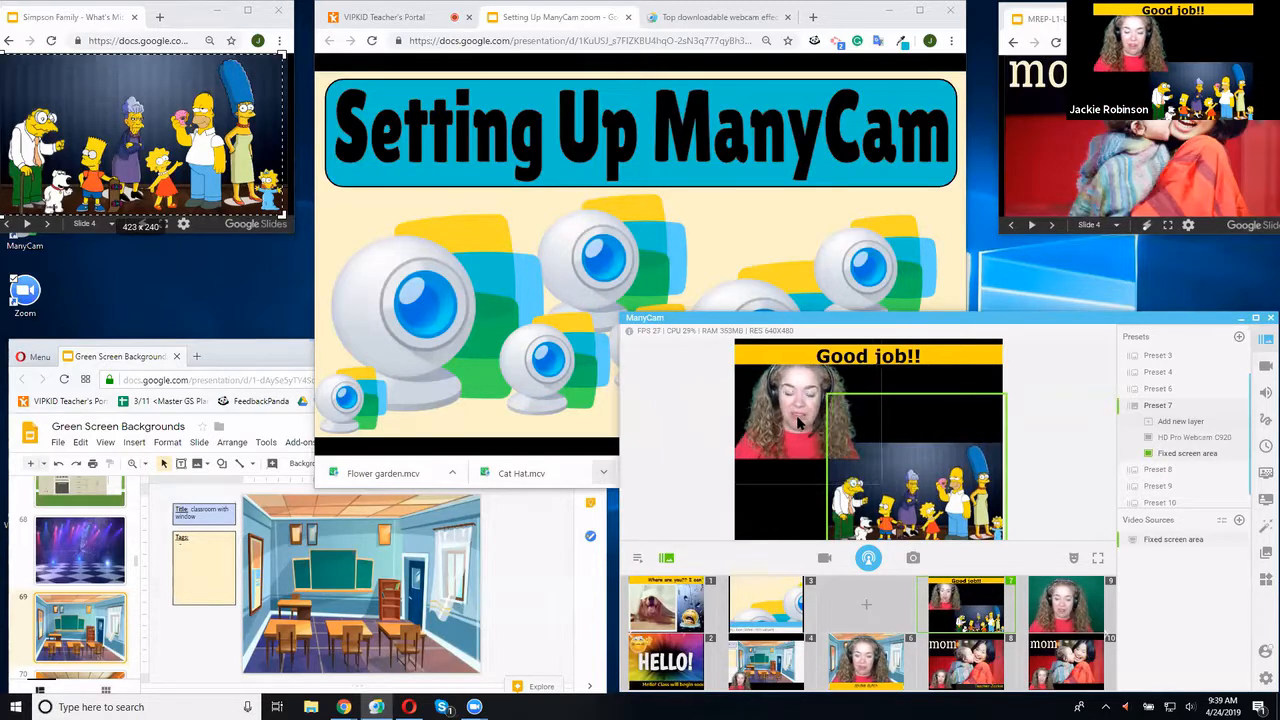
pyautogui.moveTo(930, 461)
pyautogui.mouseDown()
pyautogui.moveTo(884, 480)
pyautogui.moveTo(922, 440)
pyautogui.mouseUp()
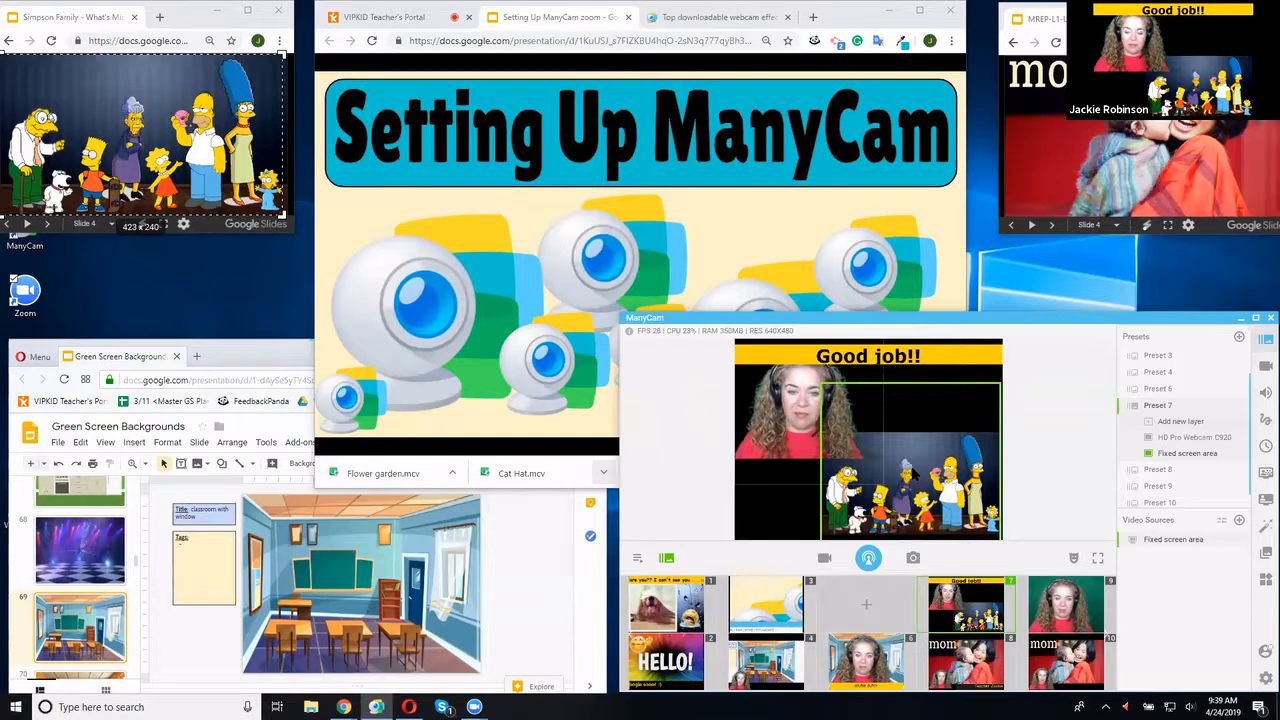
pyautogui.moveTo(915, 474)
pyautogui.mouseDown()
pyautogui.moveTo(914, 456)
pyautogui.moveTo(910, 484)
pyautogui.mouseUp()
pyautogui.moveTo(927, 390)
pyautogui.mouseDown()
pyautogui.moveTo(927, 474)
pyautogui.moveTo(935, 376)
pyautogui.mouseUp()
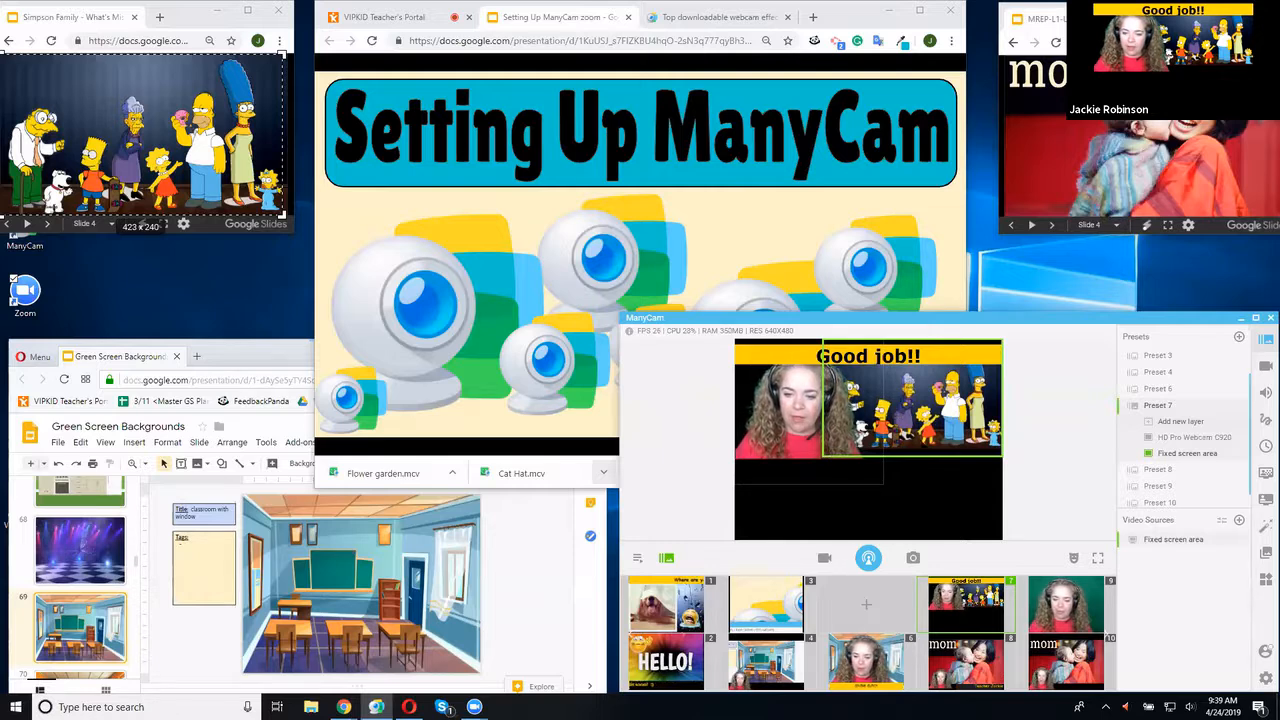
# Stretch Preset 7's Fixed screen area layer to fill the picture and shrink the webcam layer in its lower-left corner
pyautogui.moveTo(922, 457); pyautogui.dragTo(921, 543)
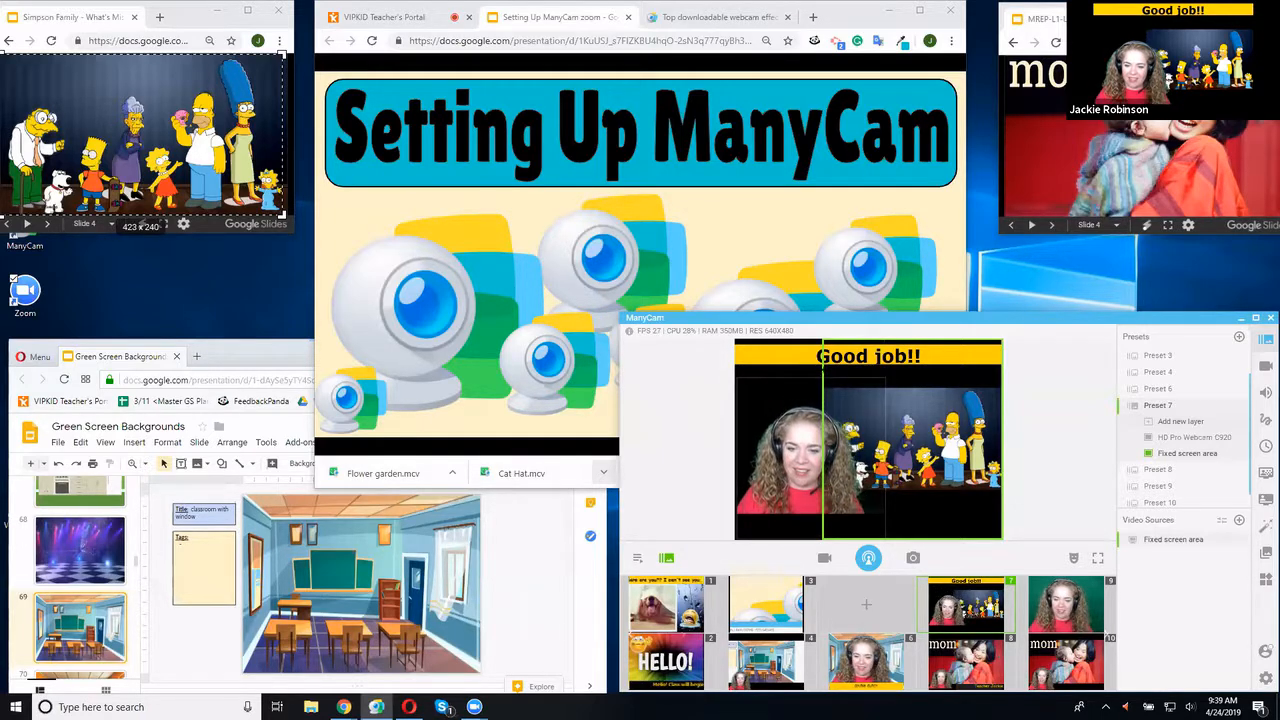
pyautogui.moveTo(823, 375); pyautogui.dragTo(730, 376)
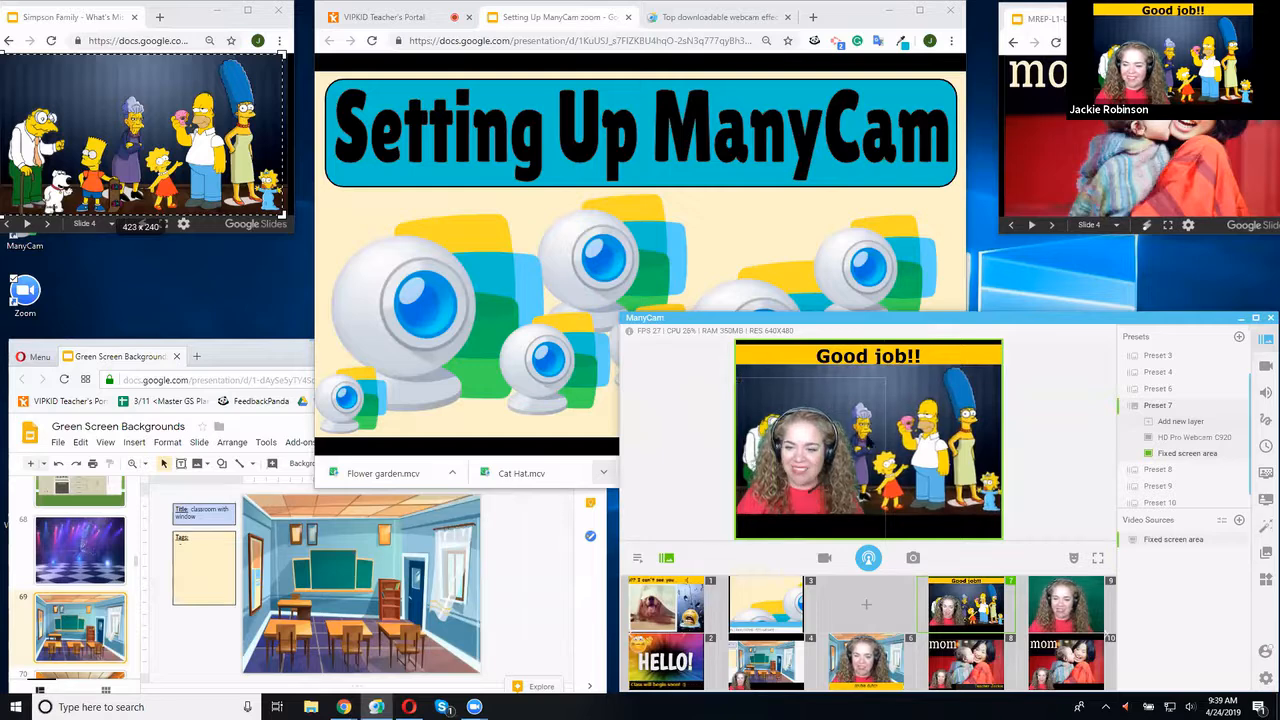
pyautogui.click(1172, 440)
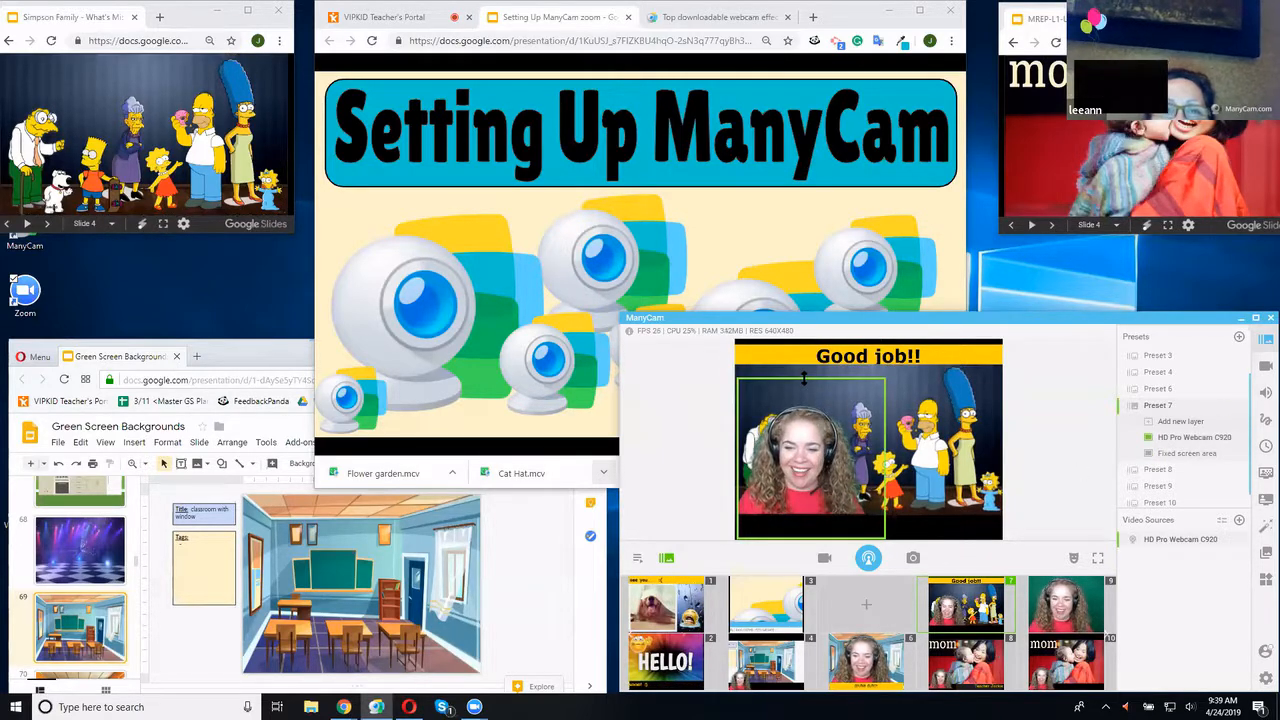
pyautogui.moveTo(803, 378); pyautogui.dragTo(807, 414)
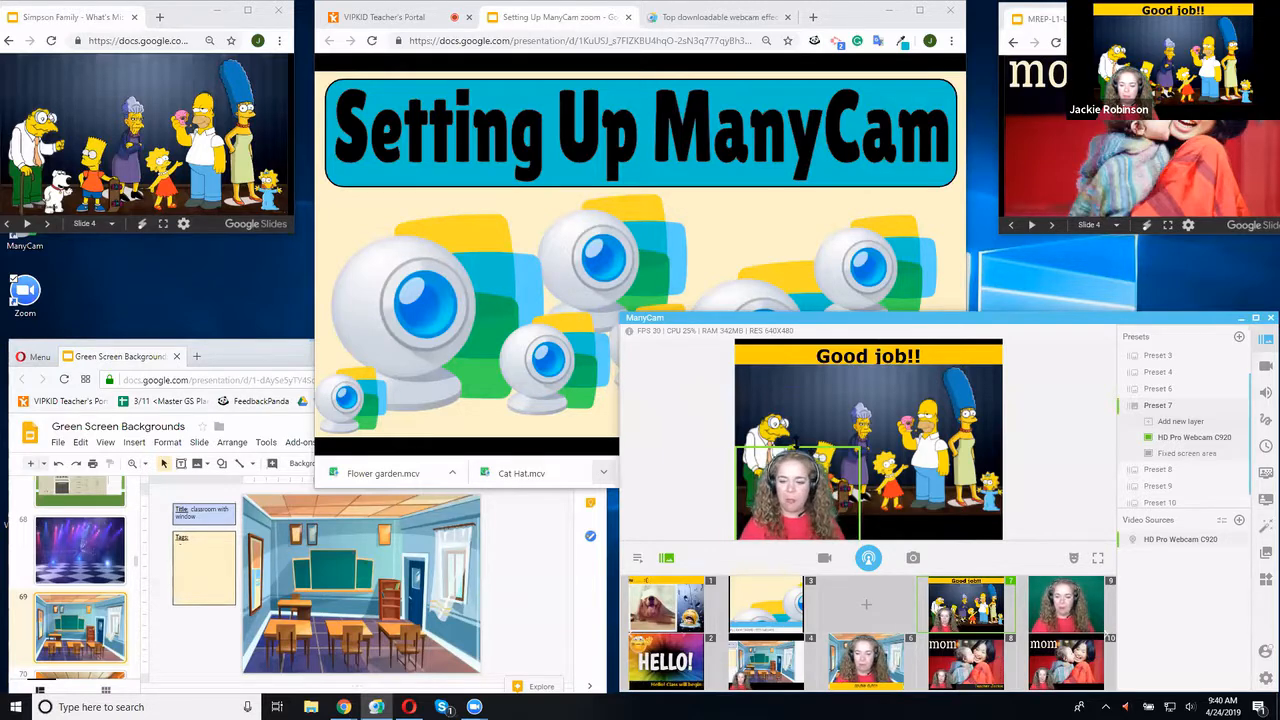
pyautogui.click(866, 605)
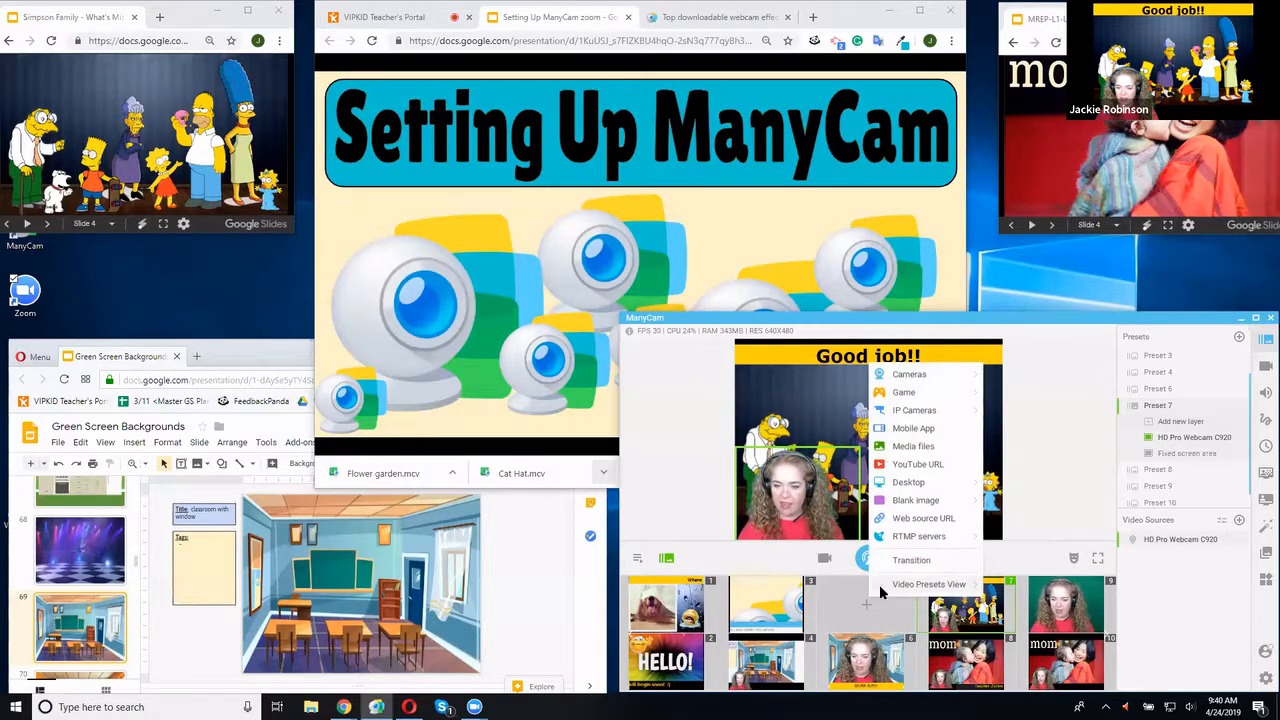
pyautogui.moveTo(936, 486)
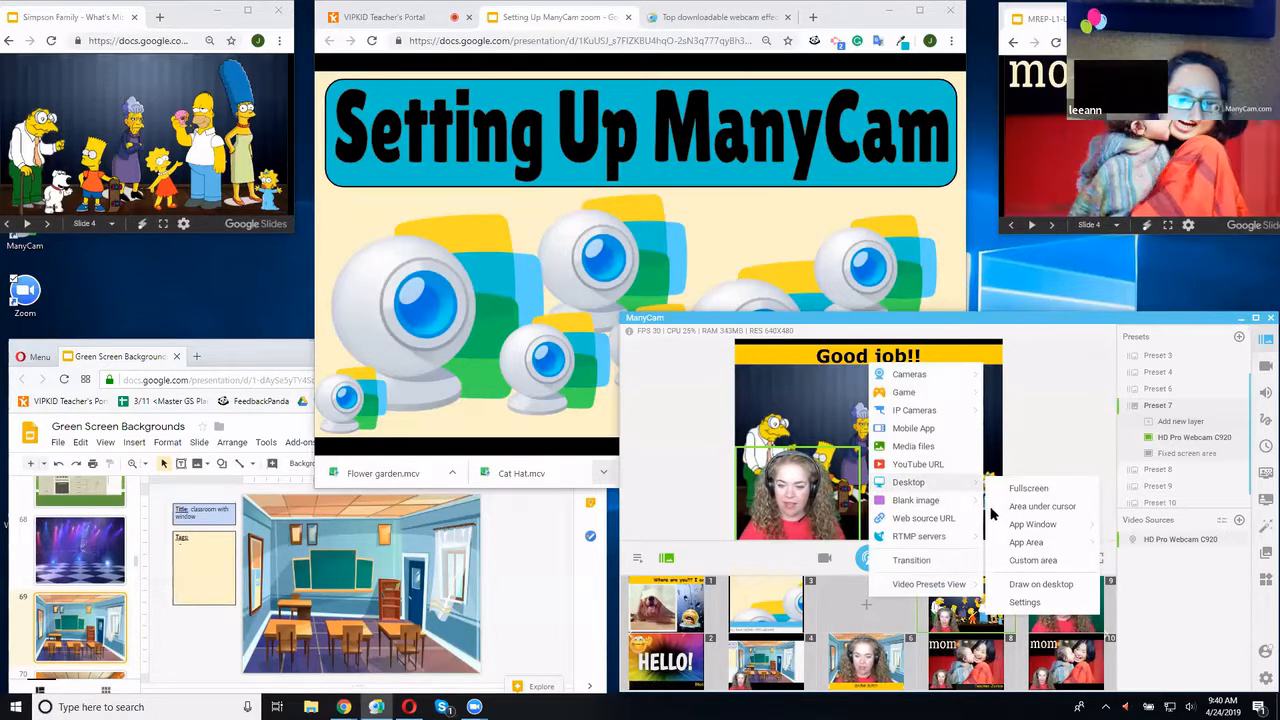
pyautogui.moveTo(1015, 544)
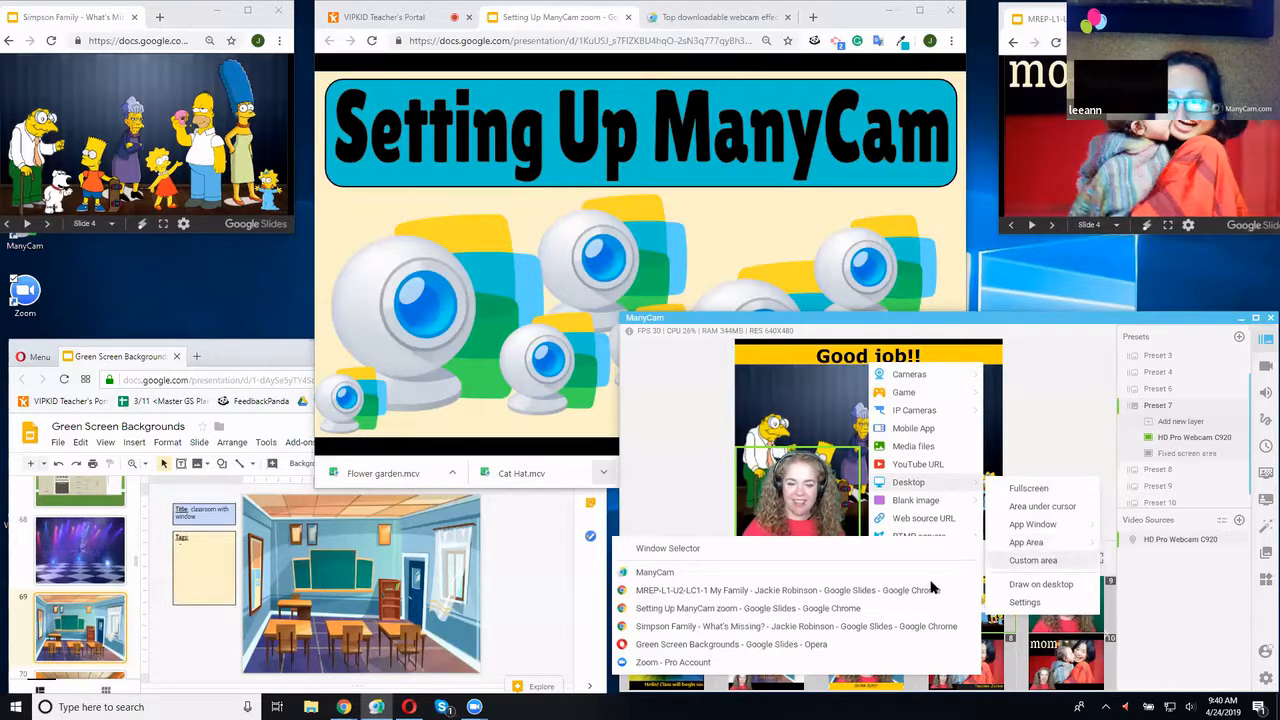
pyautogui.click(812, 624)
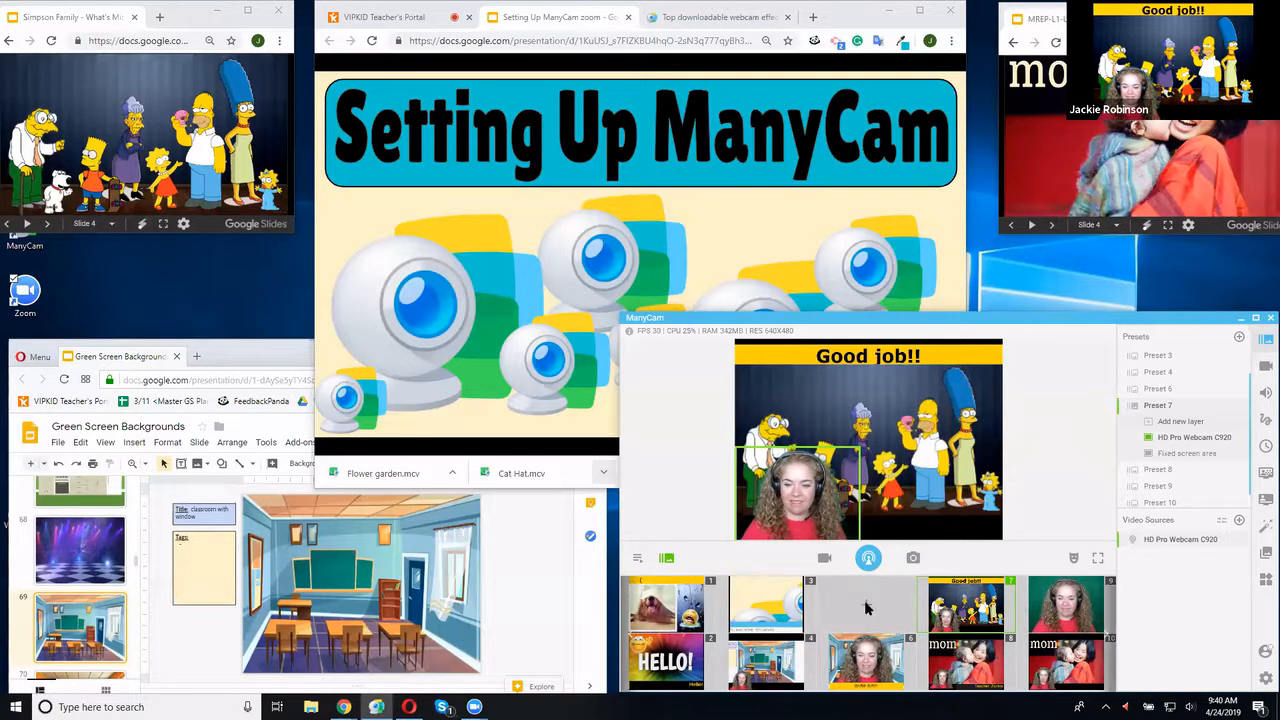
# Assign the HD Pro Webcam C920 camera to the empty Preset 5 and make that preset live
pyautogui.click(868, 557)
pyautogui.moveTo(938, 383)
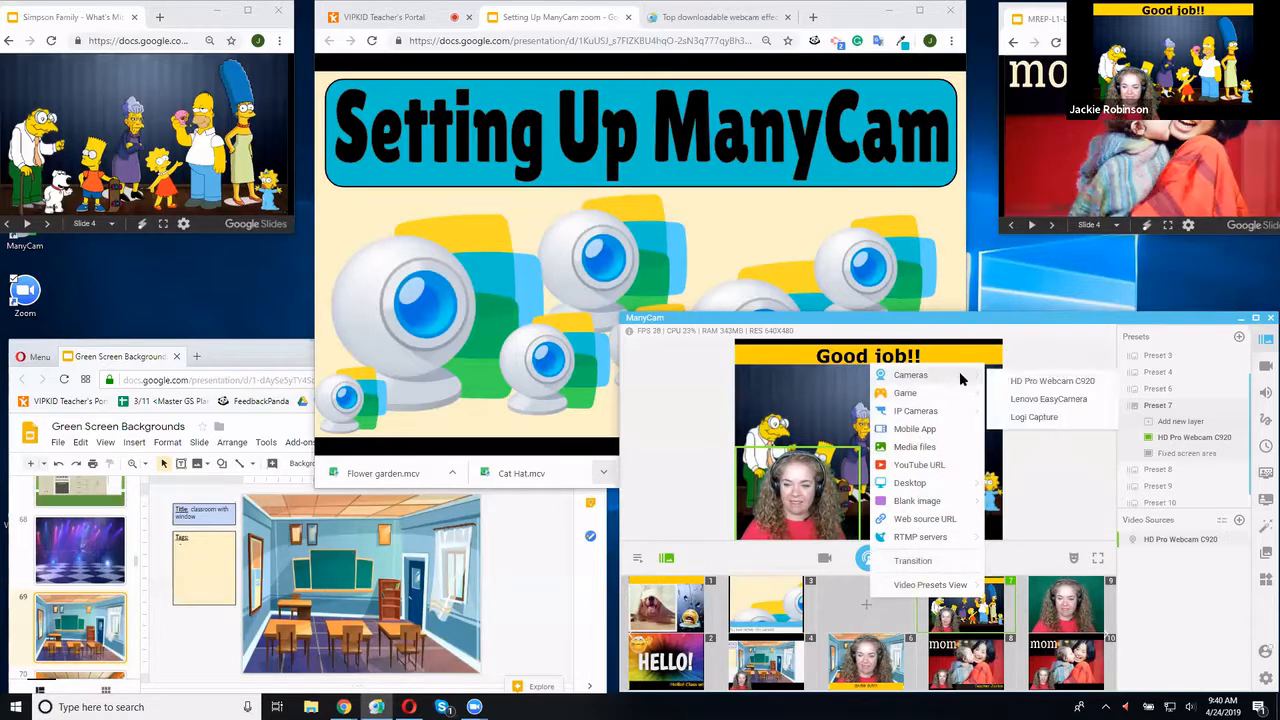
pyautogui.click(1020, 386)
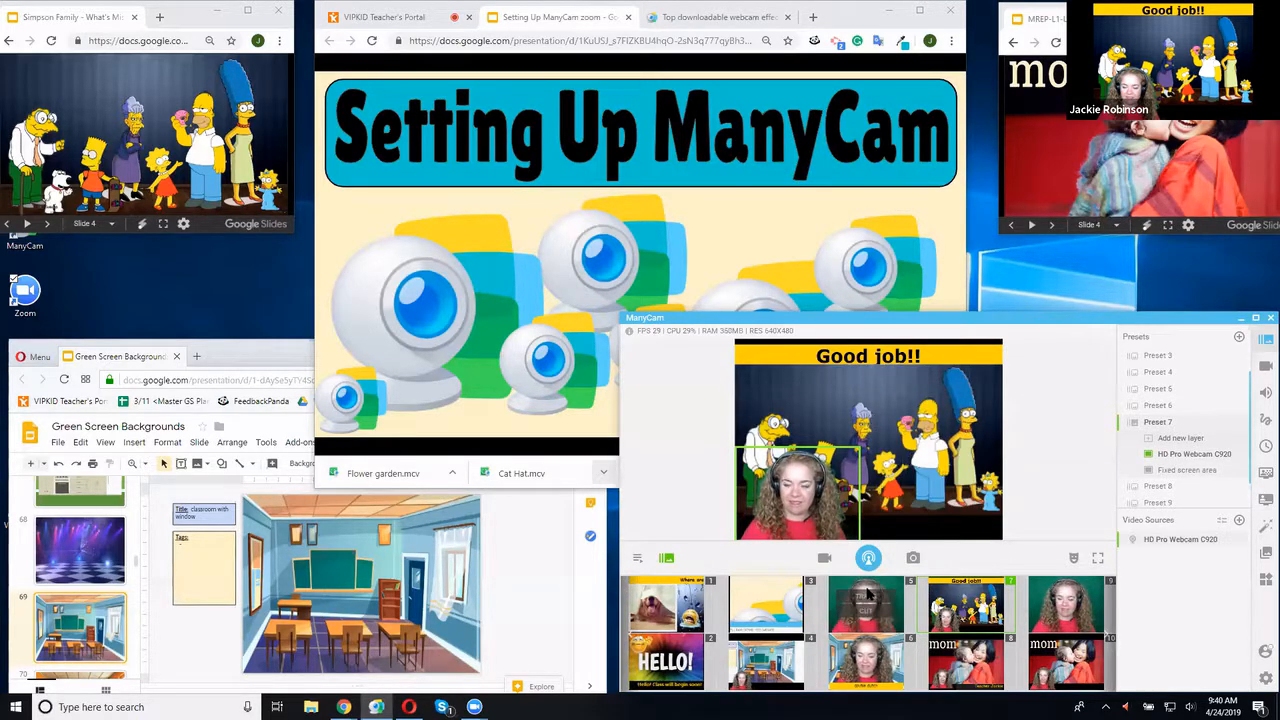
pyautogui.click(866, 597)
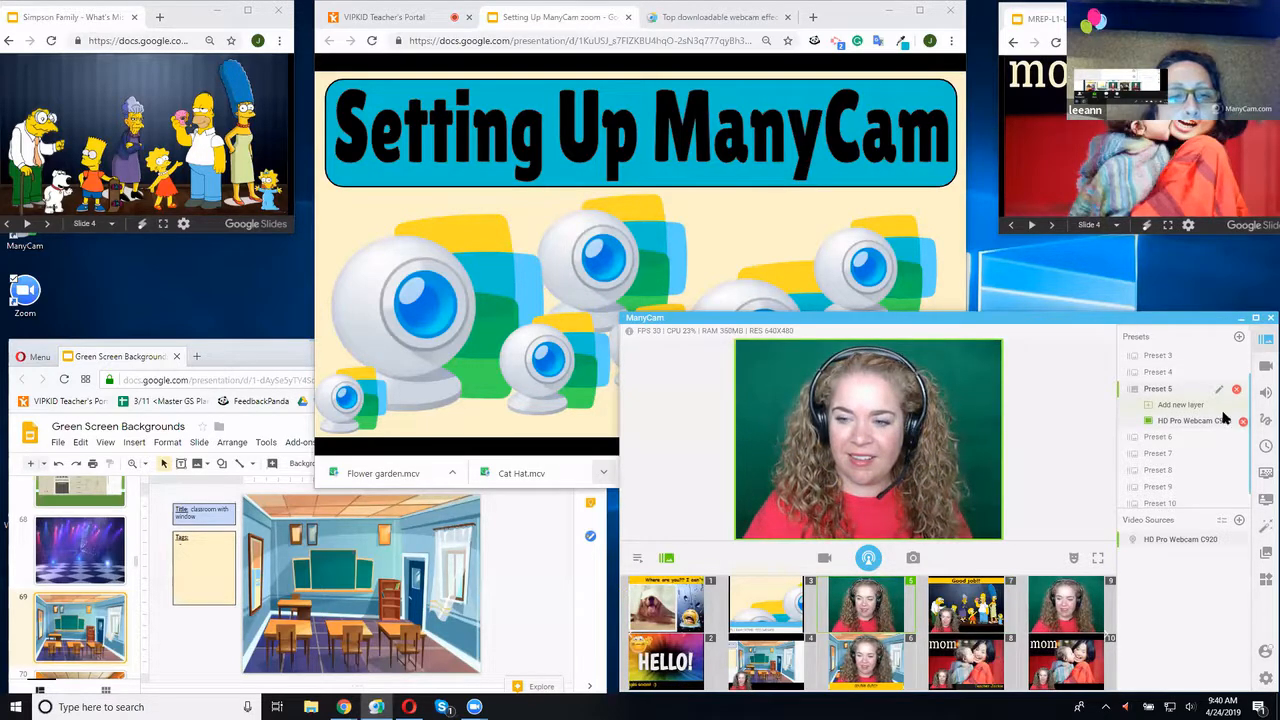
# Add a layer in the lower-left corner of Preset 5 and fill it with an App Area of the Simpson Family slides window
pyautogui.click(1180, 405)
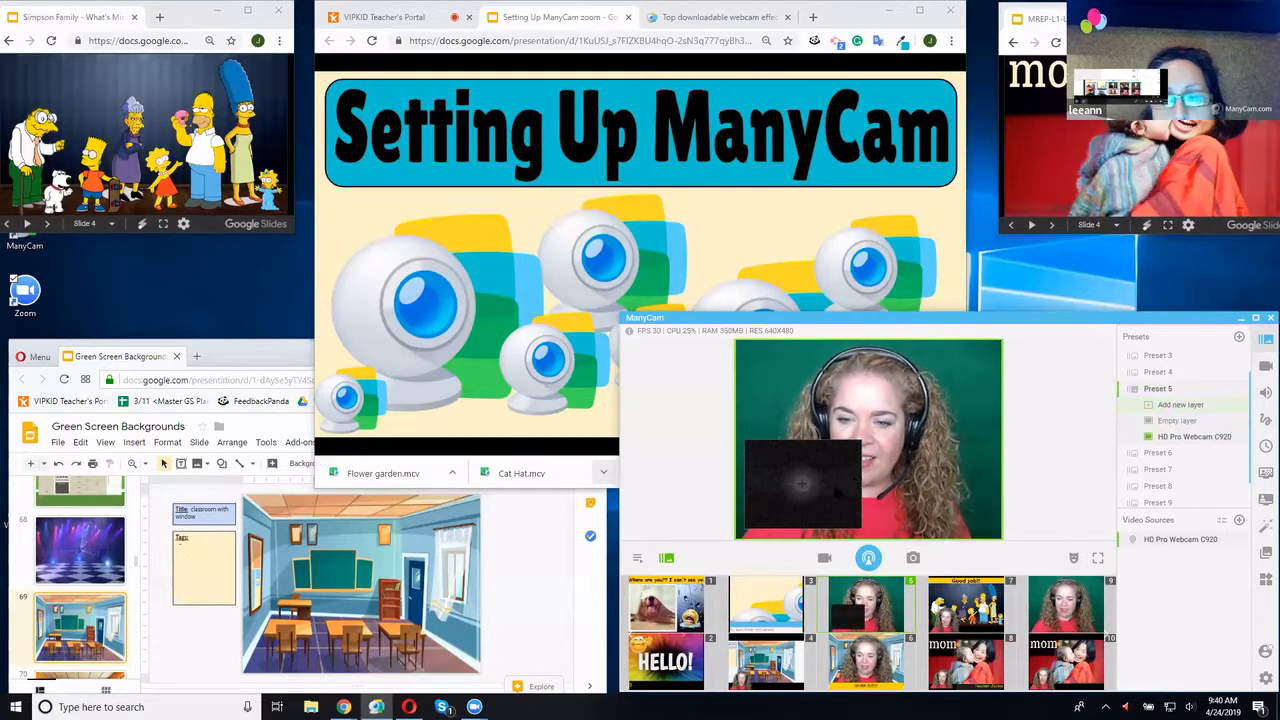
pyautogui.moveTo(834, 494); pyautogui.dragTo(824, 504)
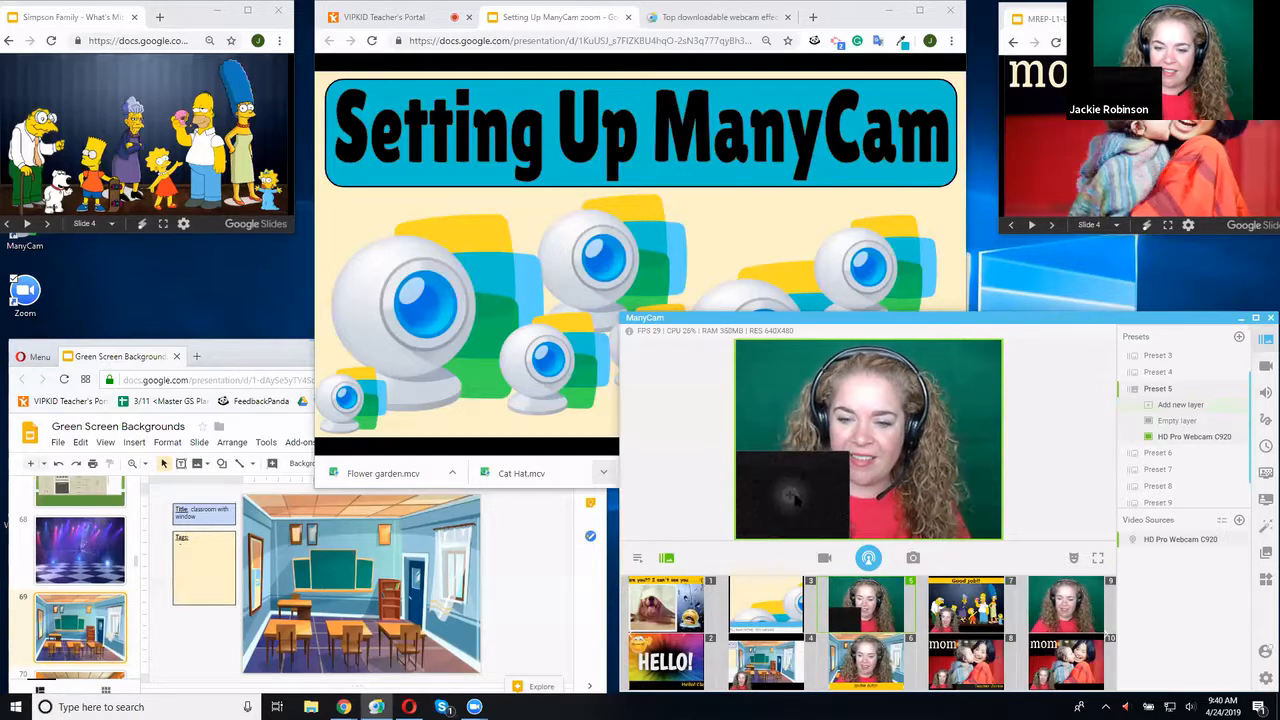
pyautogui.click(791, 492)
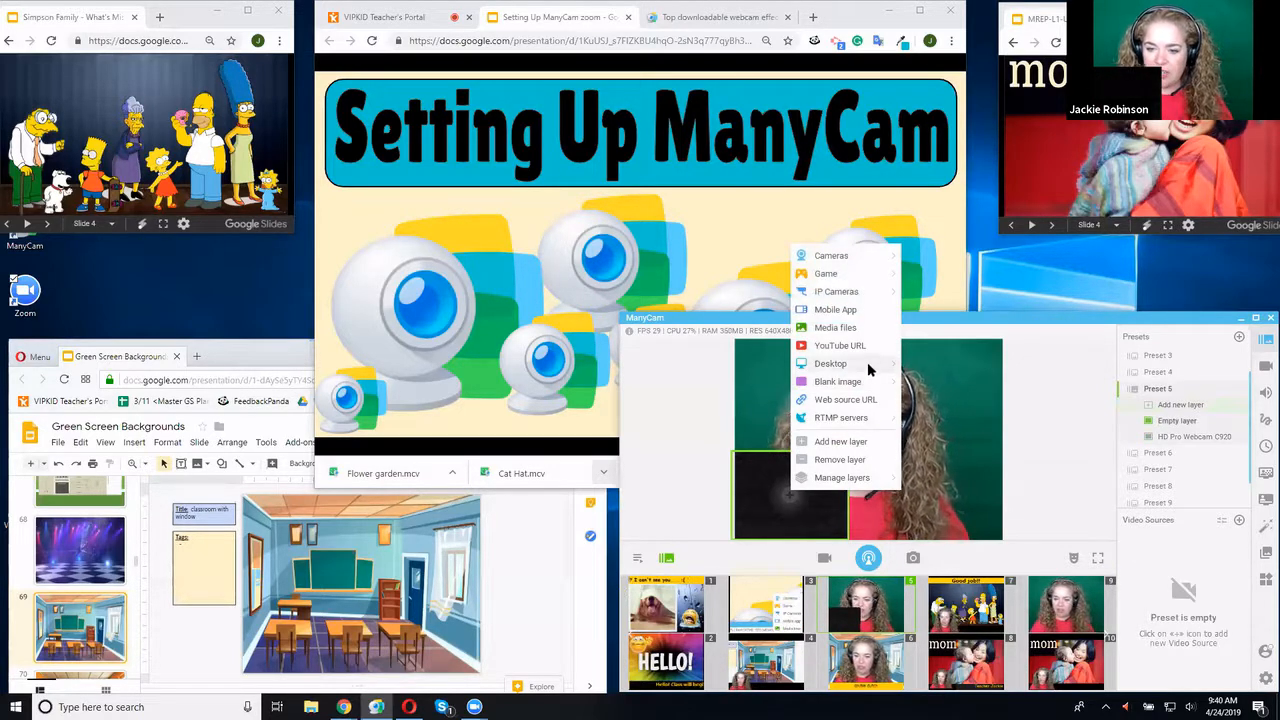
pyautogui.moveTo(858, 364)
pyautogui.moveTo(950, 423)
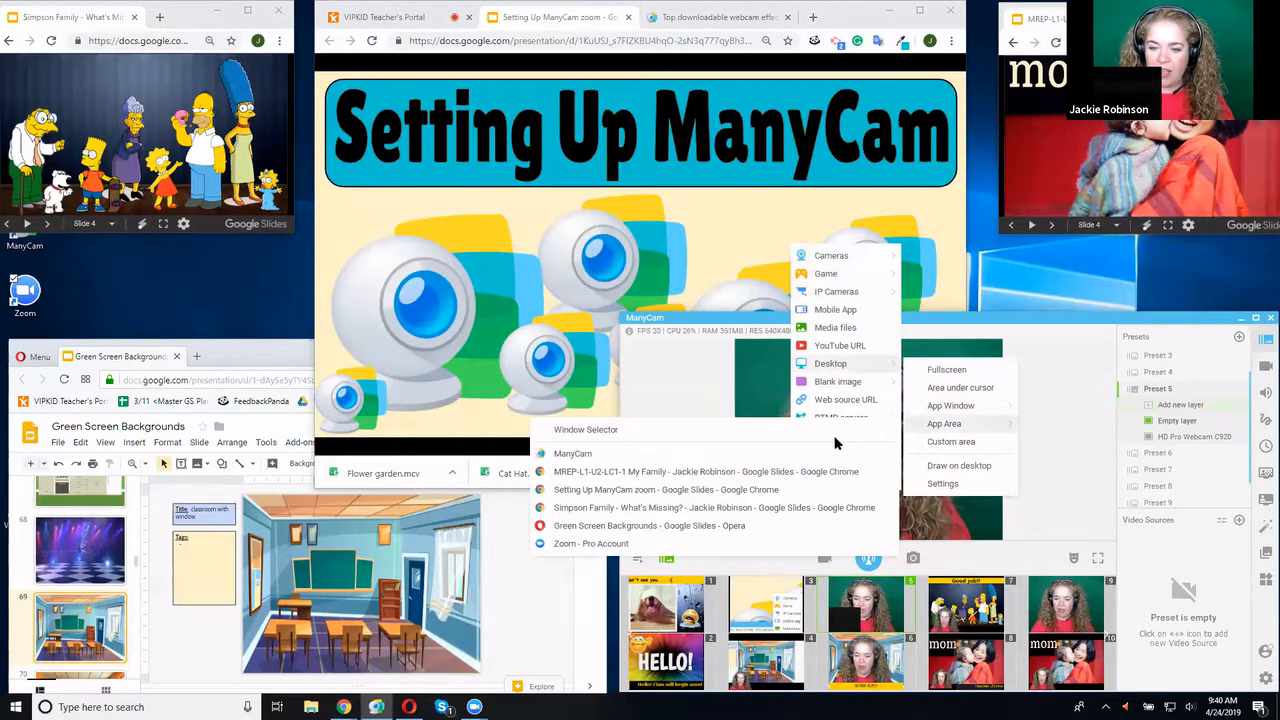
pyautogui.click(703, 511)
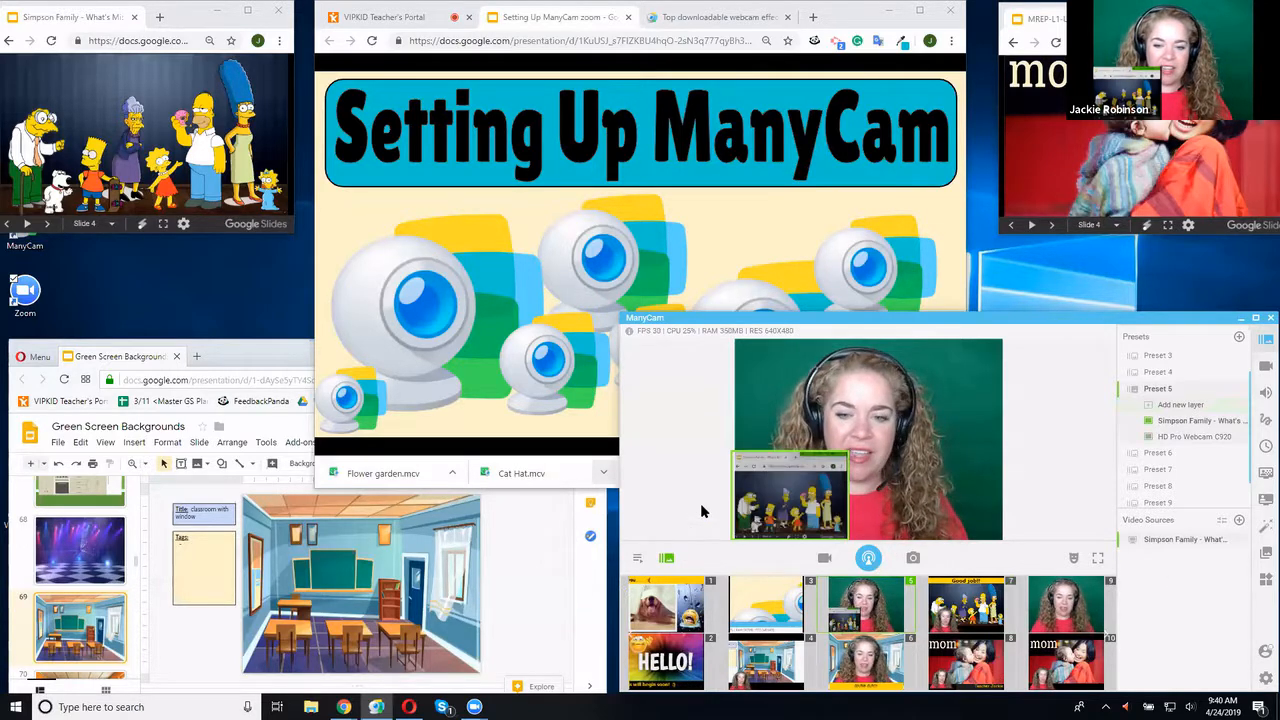
# Enlarge Preset 5's Simpson Family layer from the picture's lower-left corner until it covers the lower part of the webcam image
pyautogui.moveTo(834, 452)
pyautogui.mouseDown()
pyautogui.moveTo(831, 464)
pyautogui.moveTo(834, 450)
pyautogui.mouseUp()
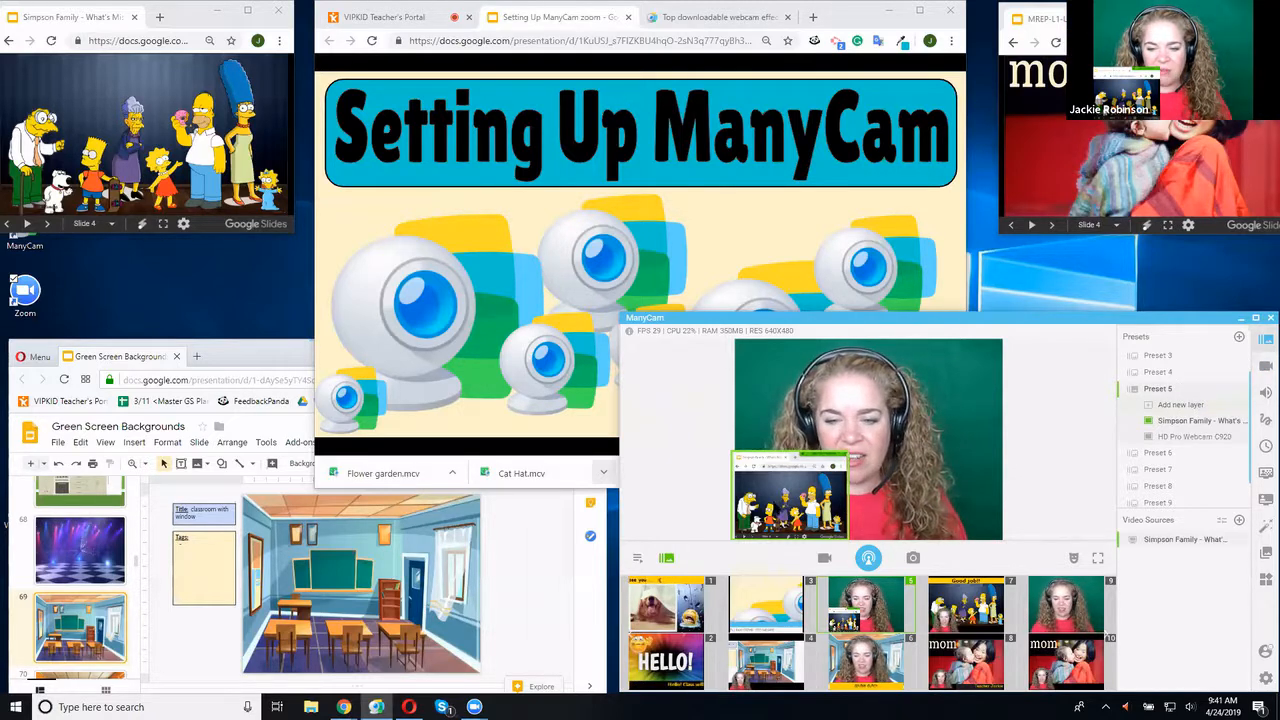
pyautogui.moveTo(779, 503); pyautogui.dragTo(796, 466)
pyautogui.moveTo(861, 422); pyautogui.dragTo(893, 408)
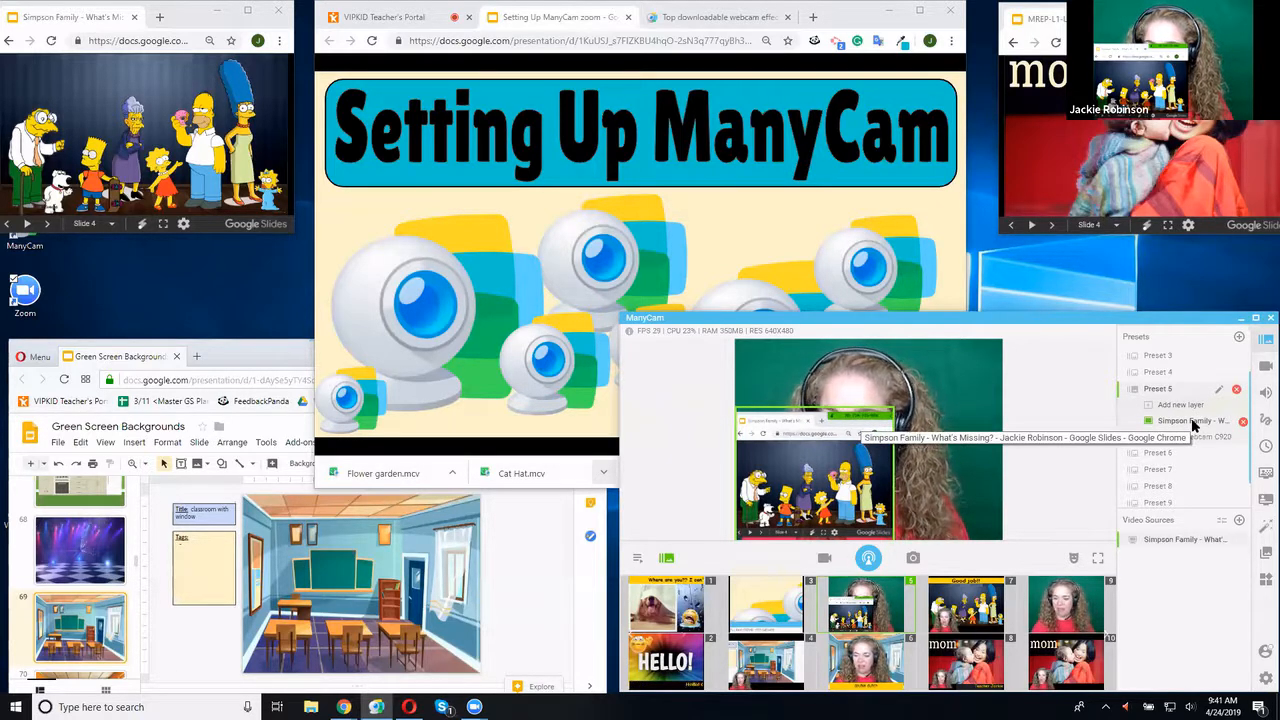
# Zoom the Simpson Family layer to 155%, recentre its contents, and reshape it into a wide strip along the bottom of Preset 5
pyautogui.click(1261, 367)
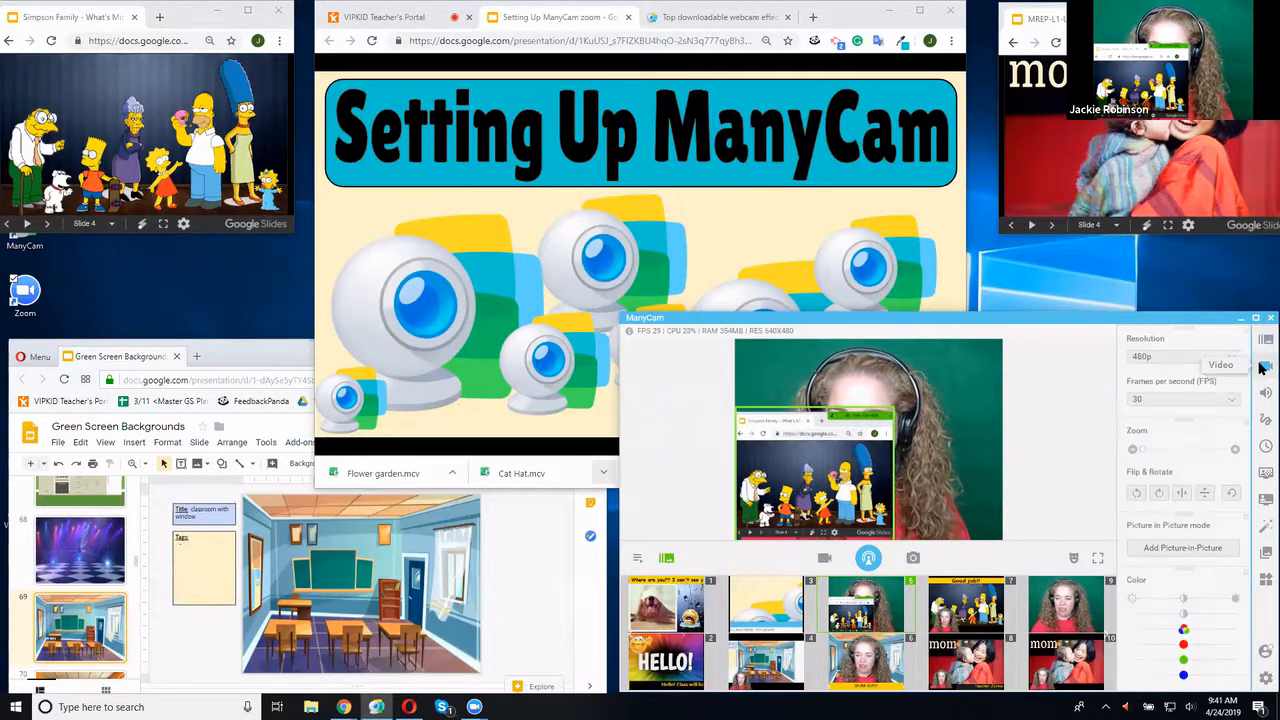
pyautogui.click(1158, 449)
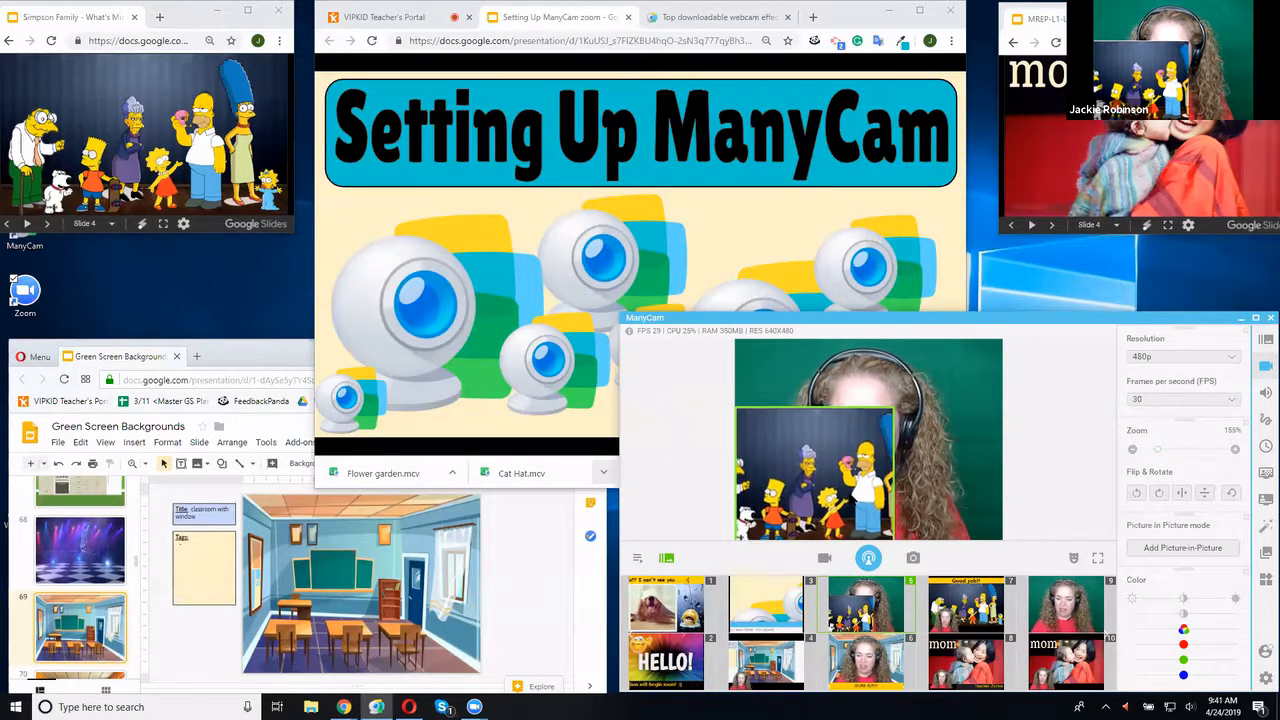
pyautogui.moveTo(815, 474); pyautogui.dragTo(830, 473)
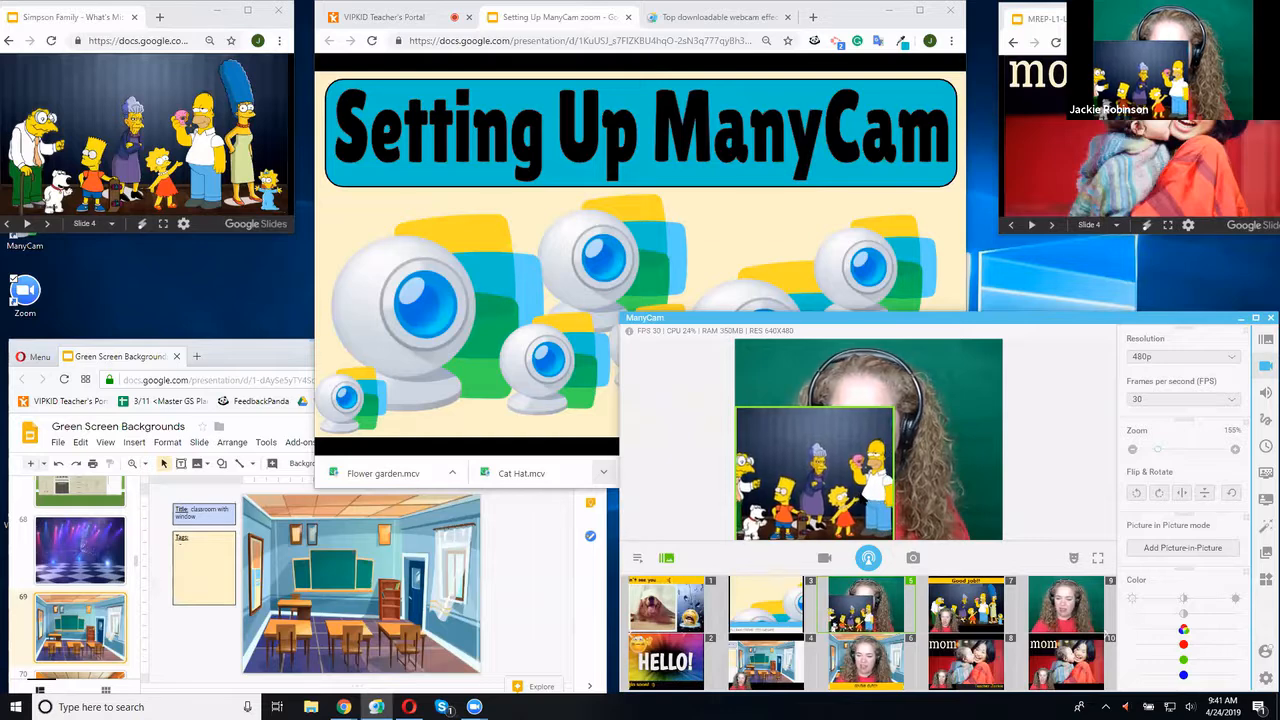
pyautogui.moveTo(938, 484); pyautogui.dragTo(1003, 484)
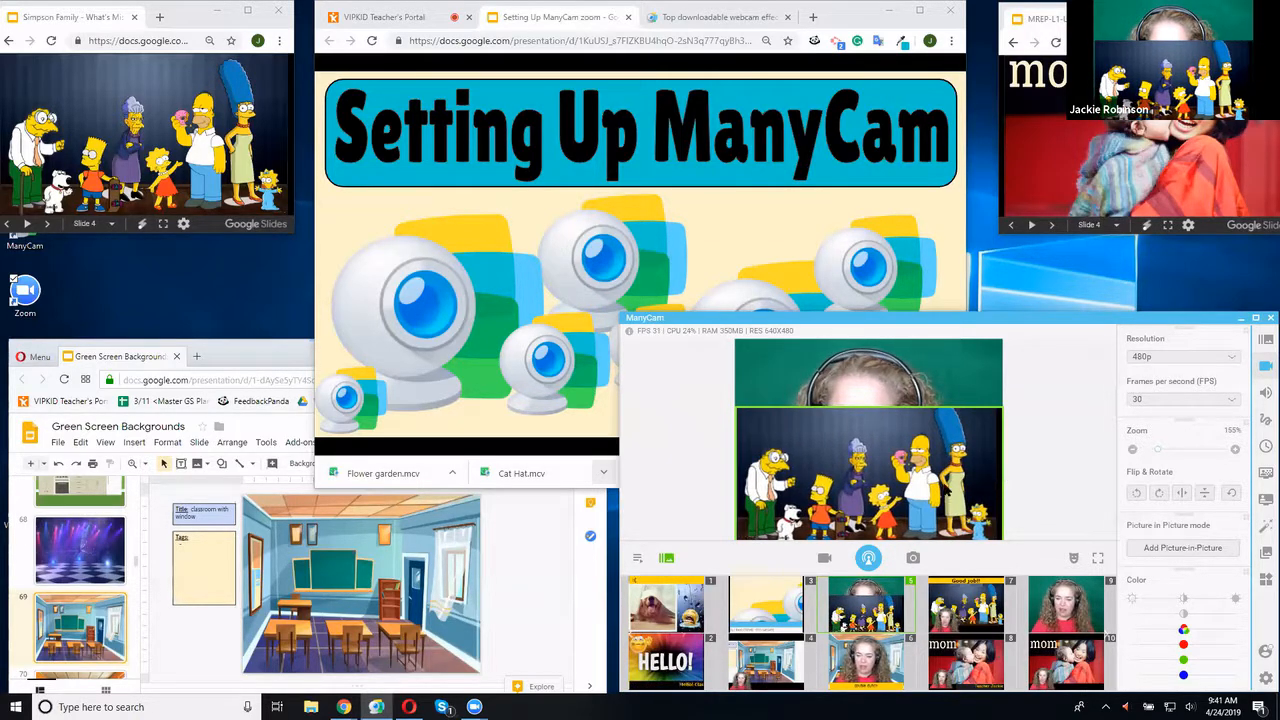
pyautogui.moveTo(910, 408); pyautogui.dragTo(910, 452)
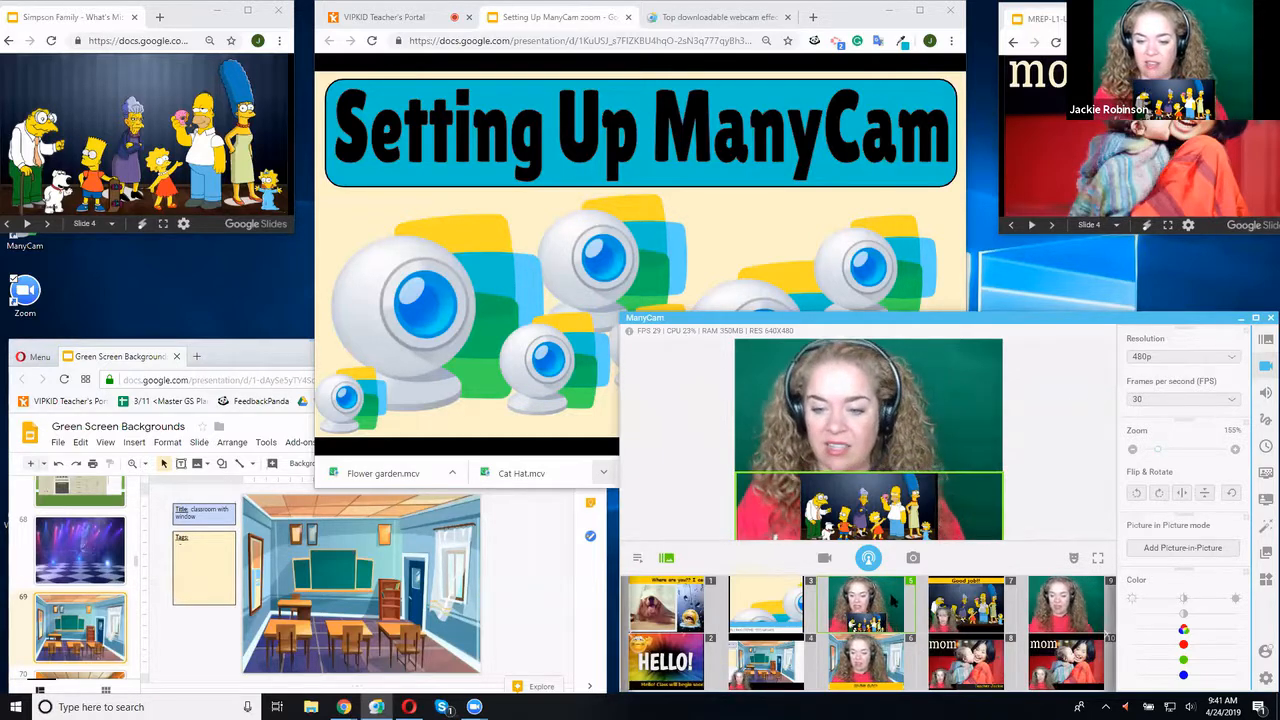
# Make Preset 6 live and turn off its "double dutch" text overlay
pyautogui.click(863, 653)
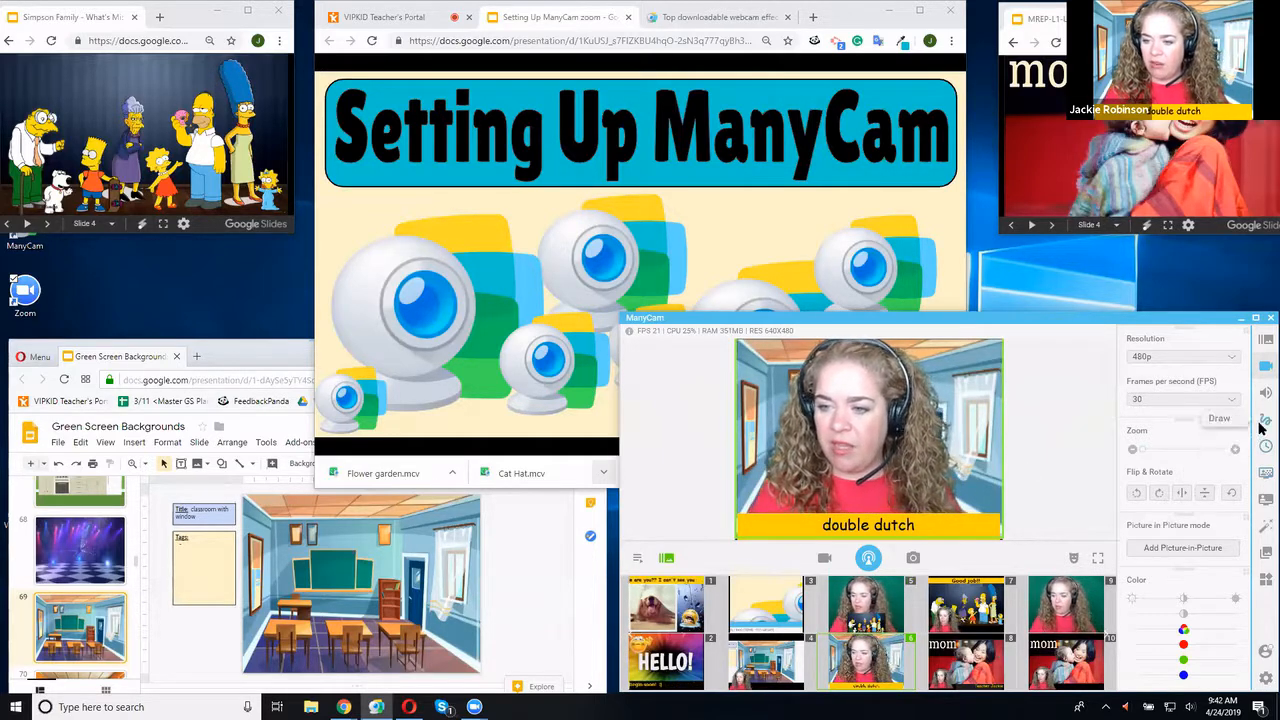
pyautogui.click(1265, 419)
pyautogui.click(1233, 341)
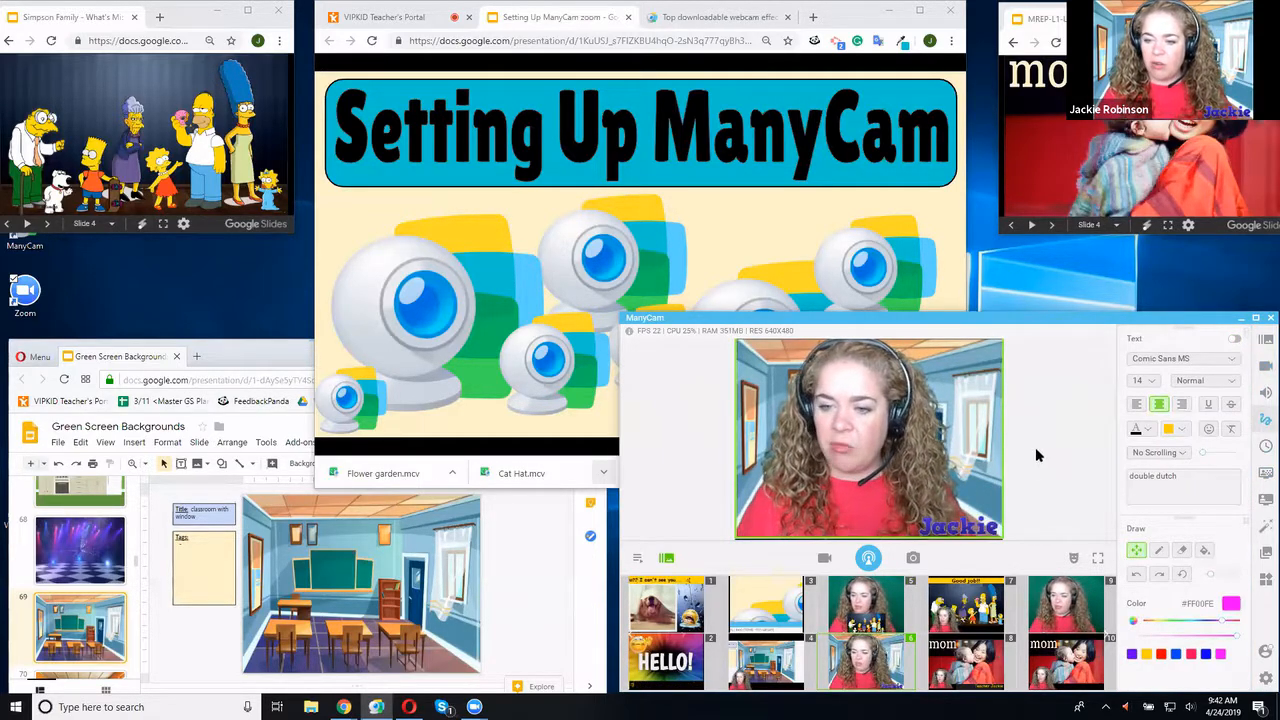
# Make the hotkey for cutting between presets global in the Hotkeys settings, check the transition hotkey, and close the settings
pyautogui.click(1262, 677)
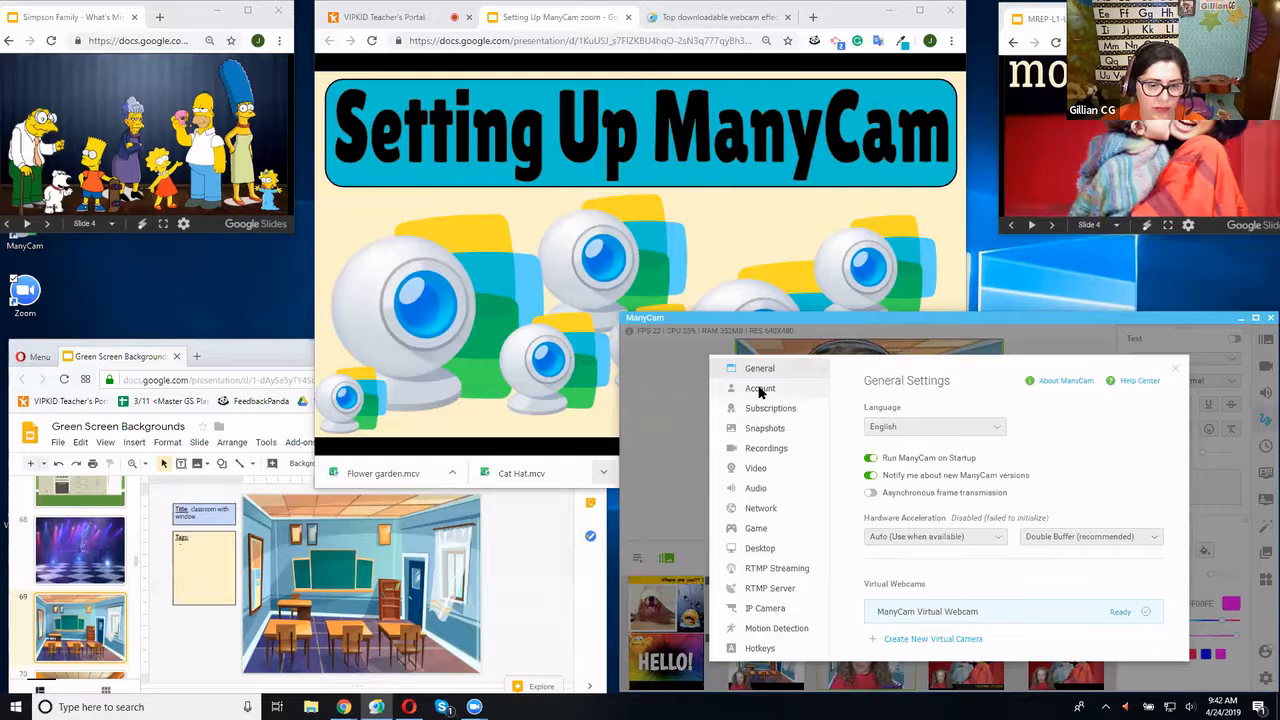
pyautogui.click(760, 650)
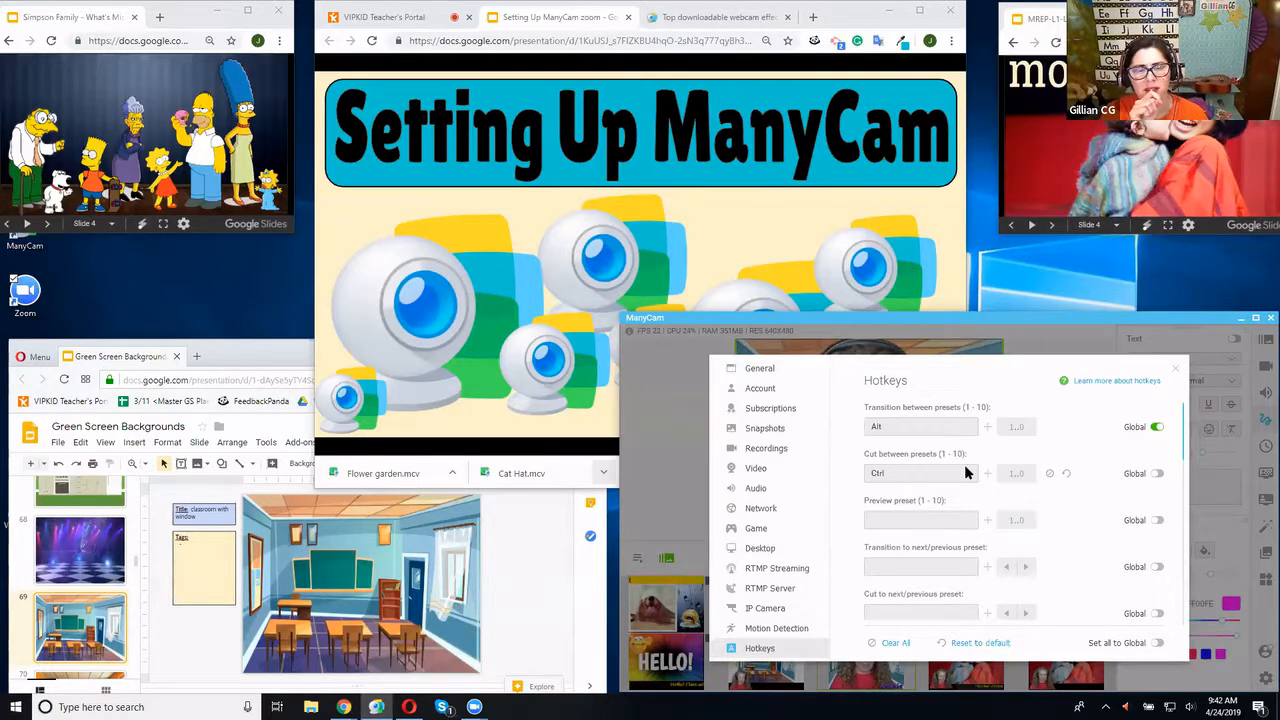
pyautogui.click(1158, 475)
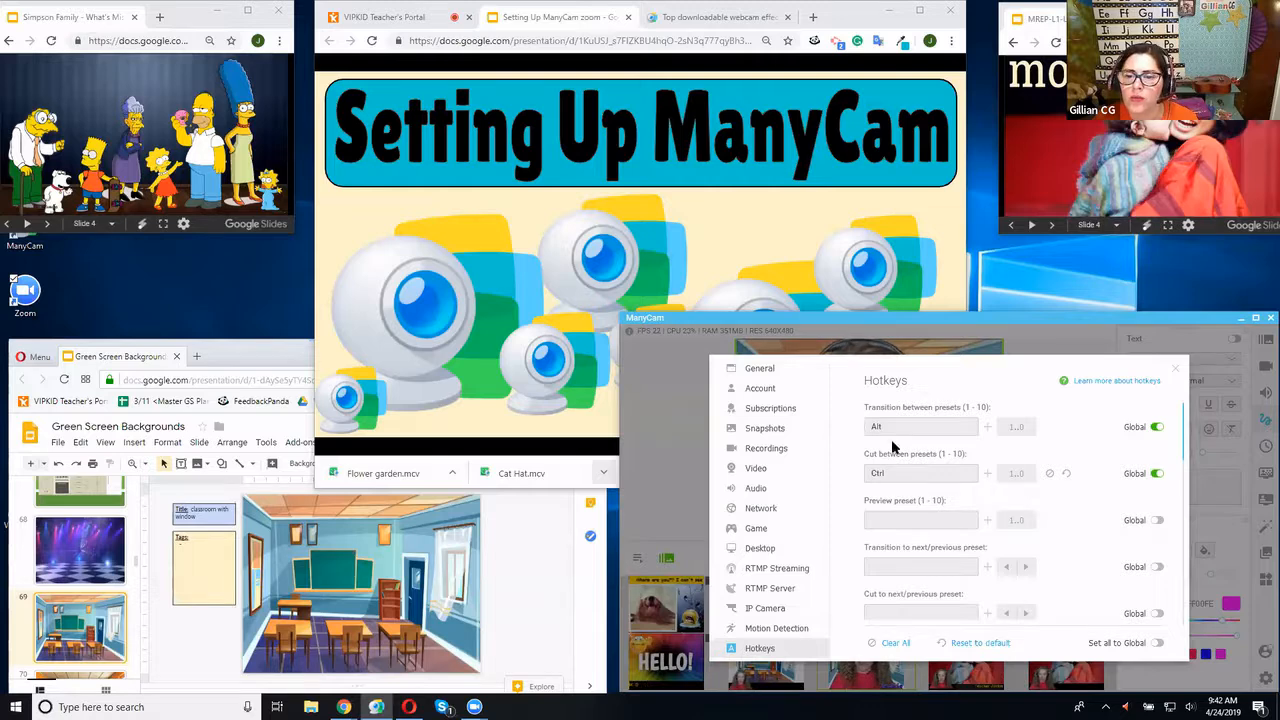
pyautogui.click(881, 427)
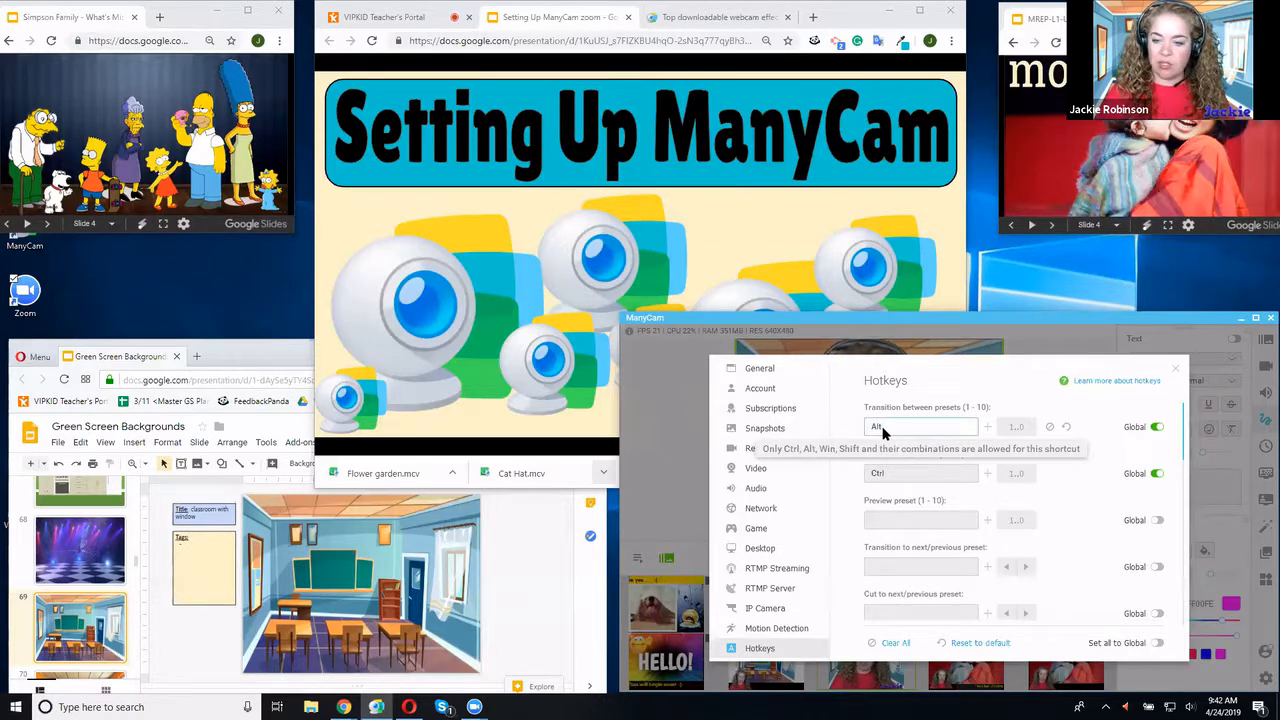
pyautogui.click(1176, 374)
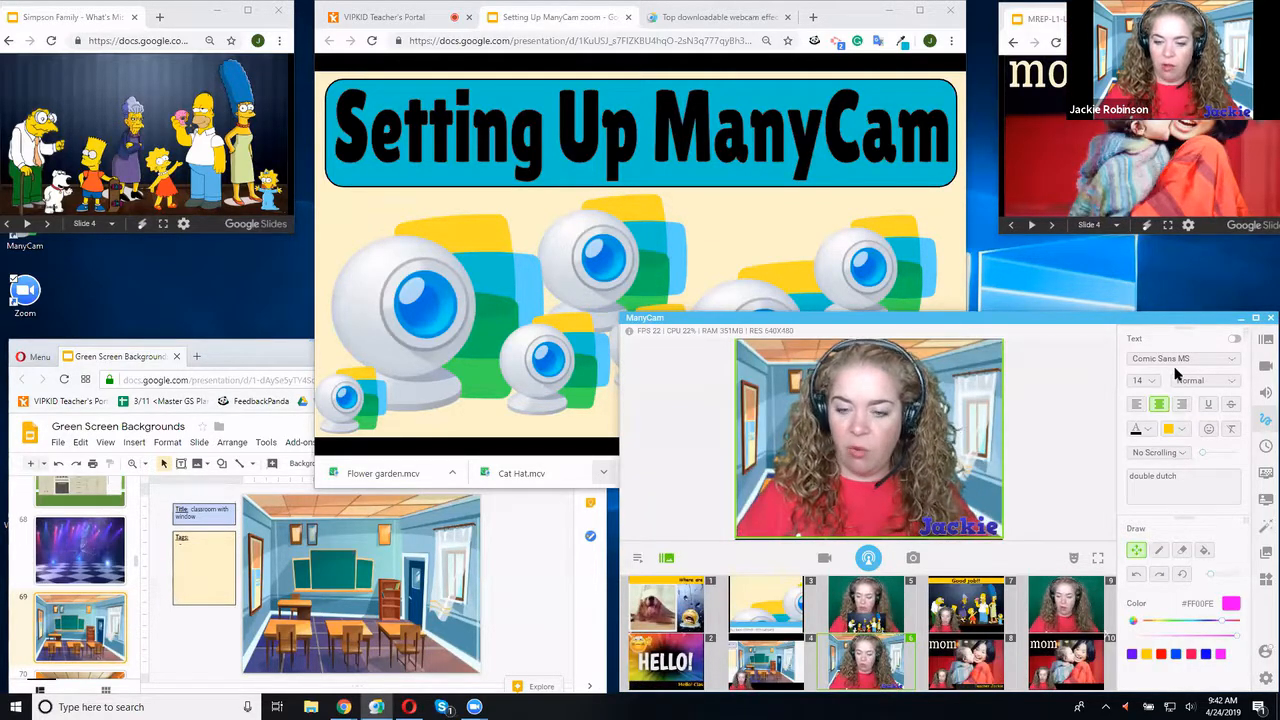
# Test the cut hotkeys by switching the live output to Preset 1 and Preset 2
pyautogui.hotkey('ctrl', '1')
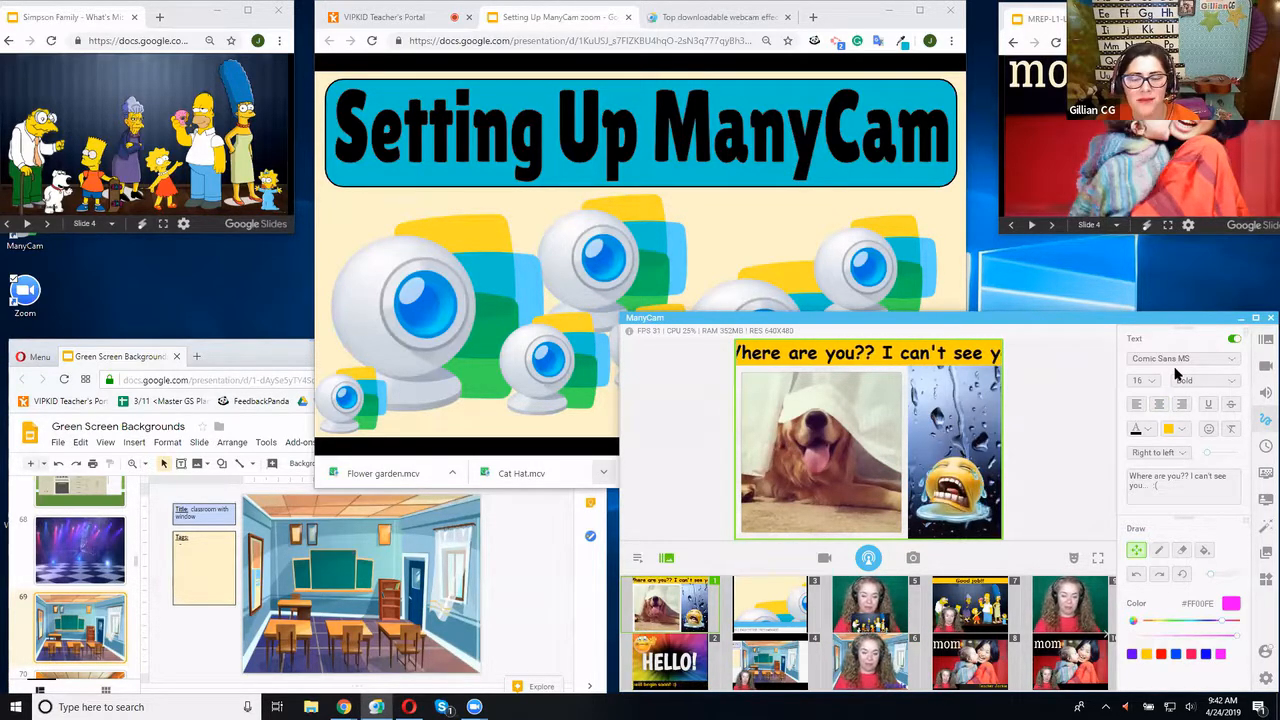
pyautogui.hotkey('ctrl', '2')
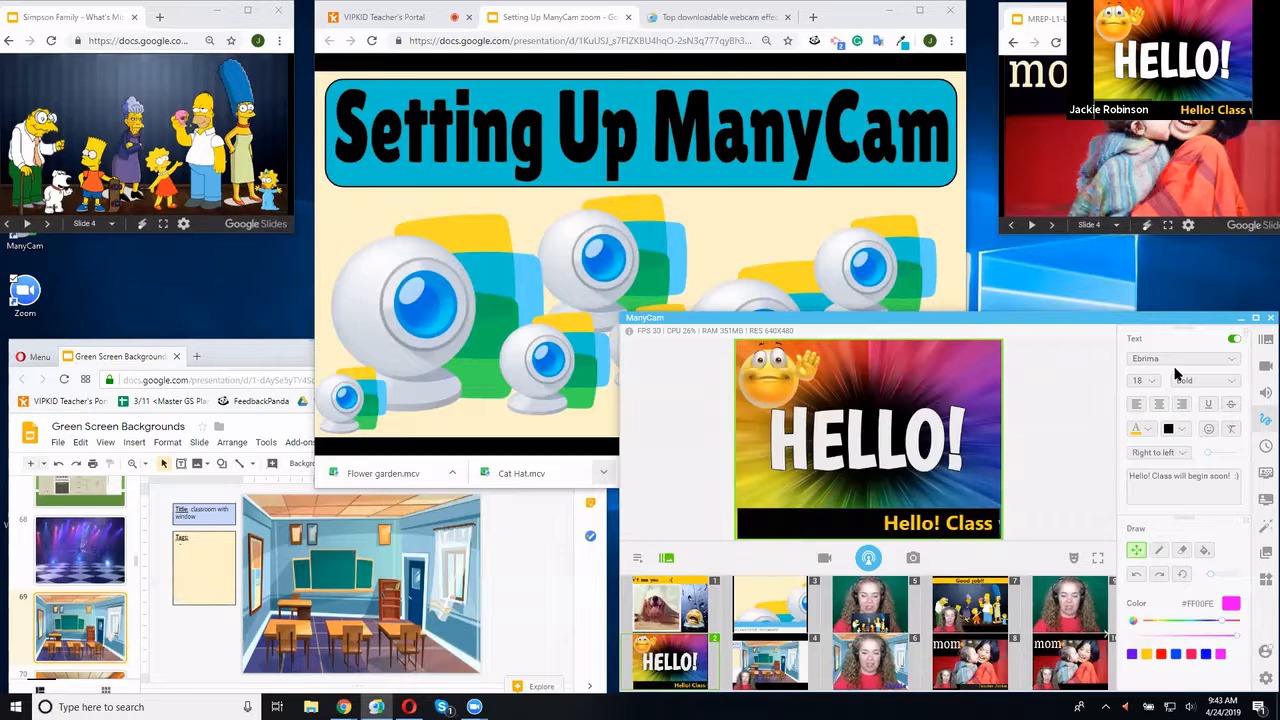
# Make Preset 6 live and test the cut hotkeys by switching the live output through Presets 1 to 6 in order
pyautogui.click(869, 655)
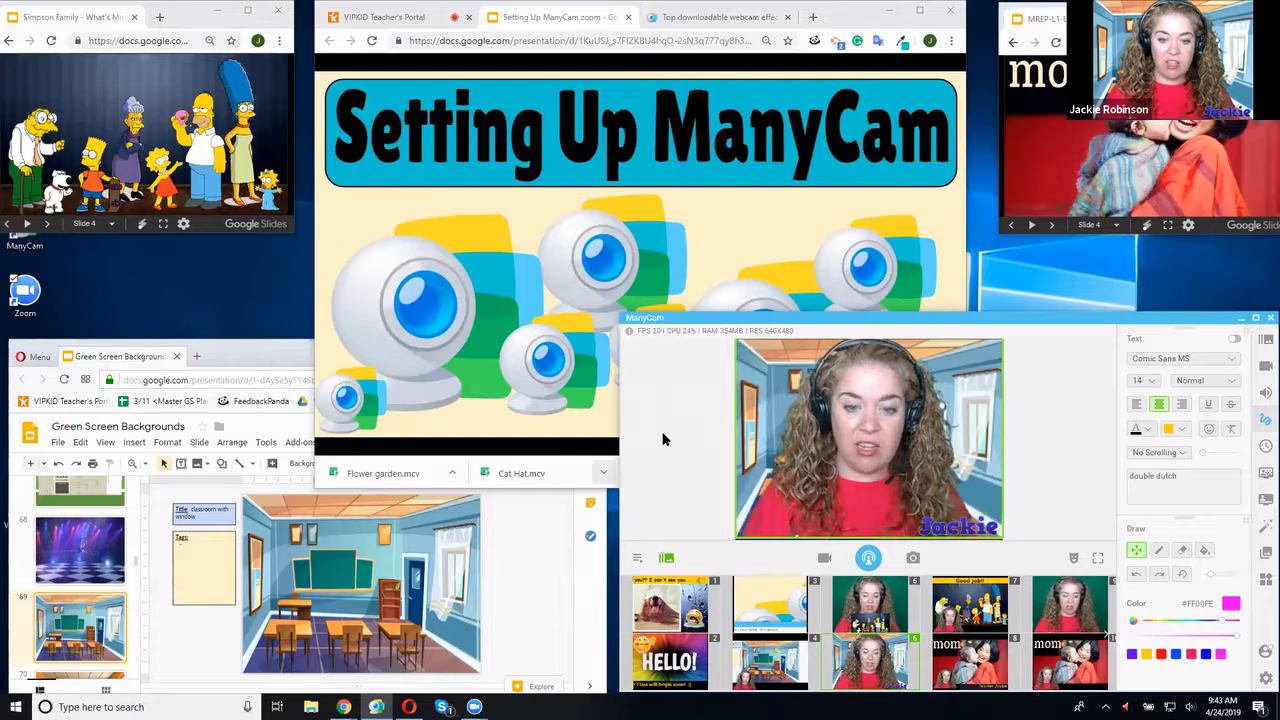
pyautogui.hotkey('ctrl', '1')
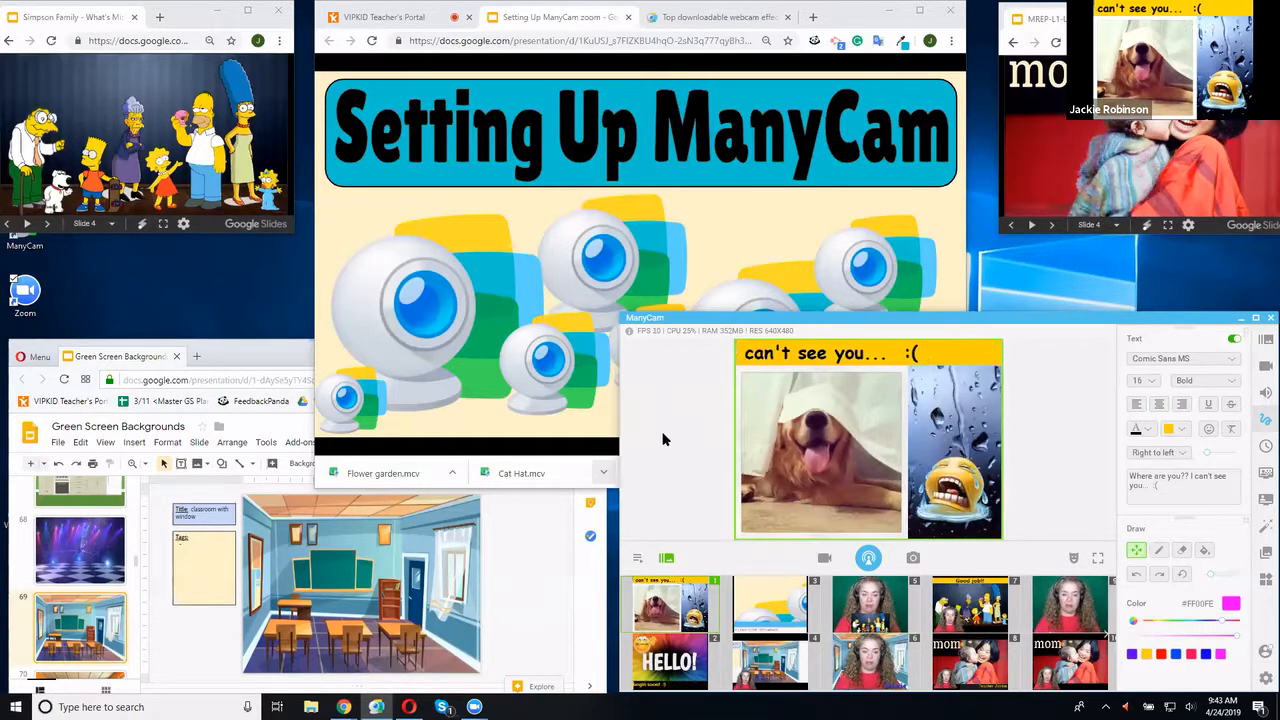
pyautogui.hotkey('ctrl', '2')
pyautogui.hotkey('ctrl', '3')
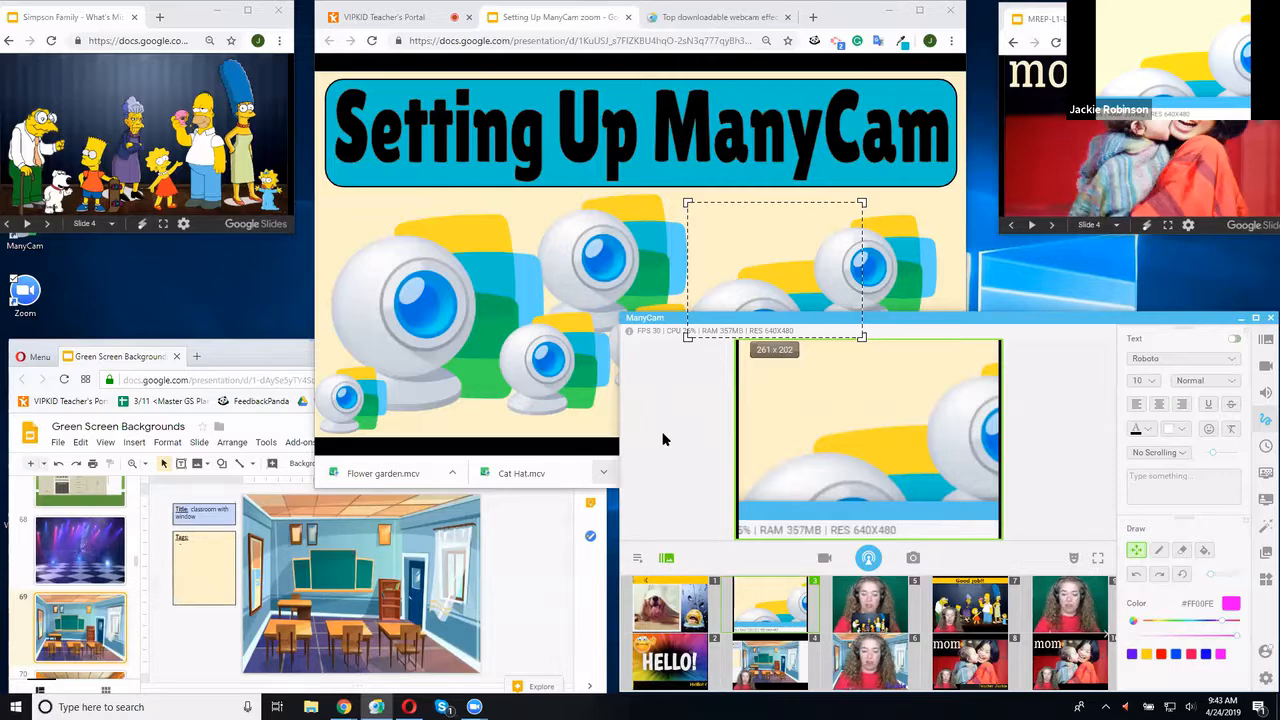
pyautogui.hotkey('ctrl', '4')
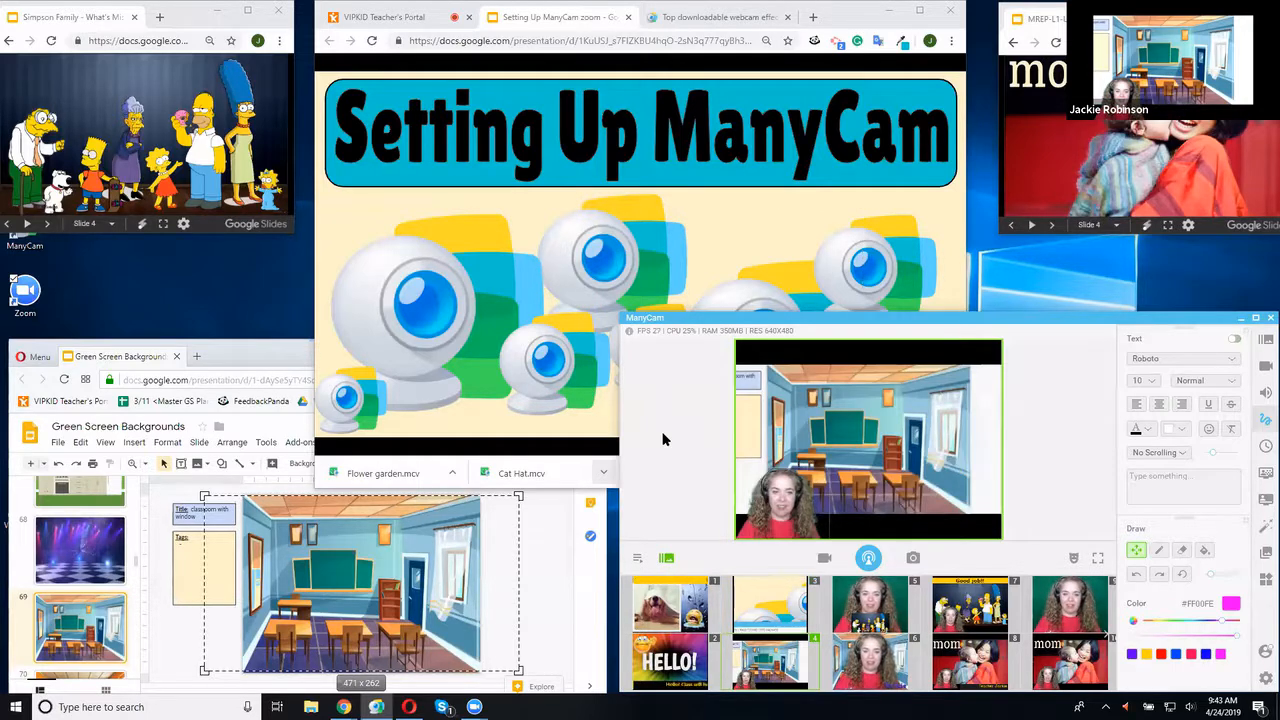
pyautogui.hotkey('ctrl', '5')
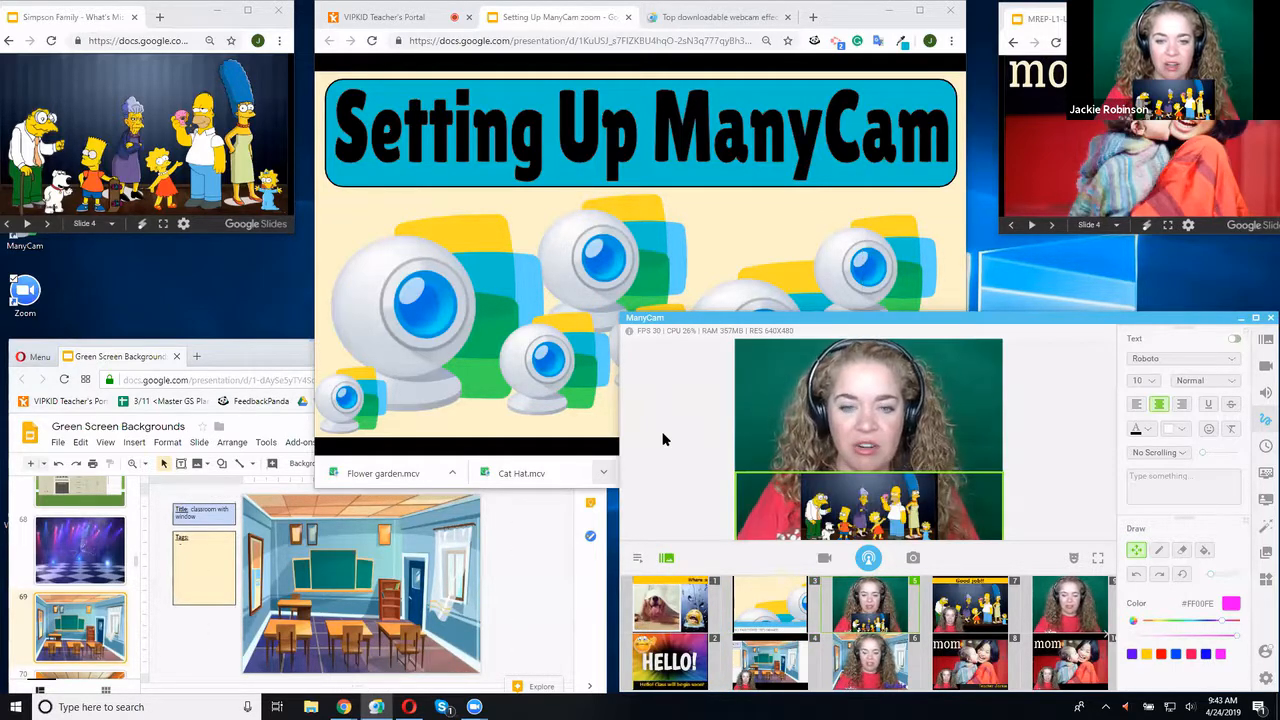
pyautogui.hotkey('ctrl', '6')
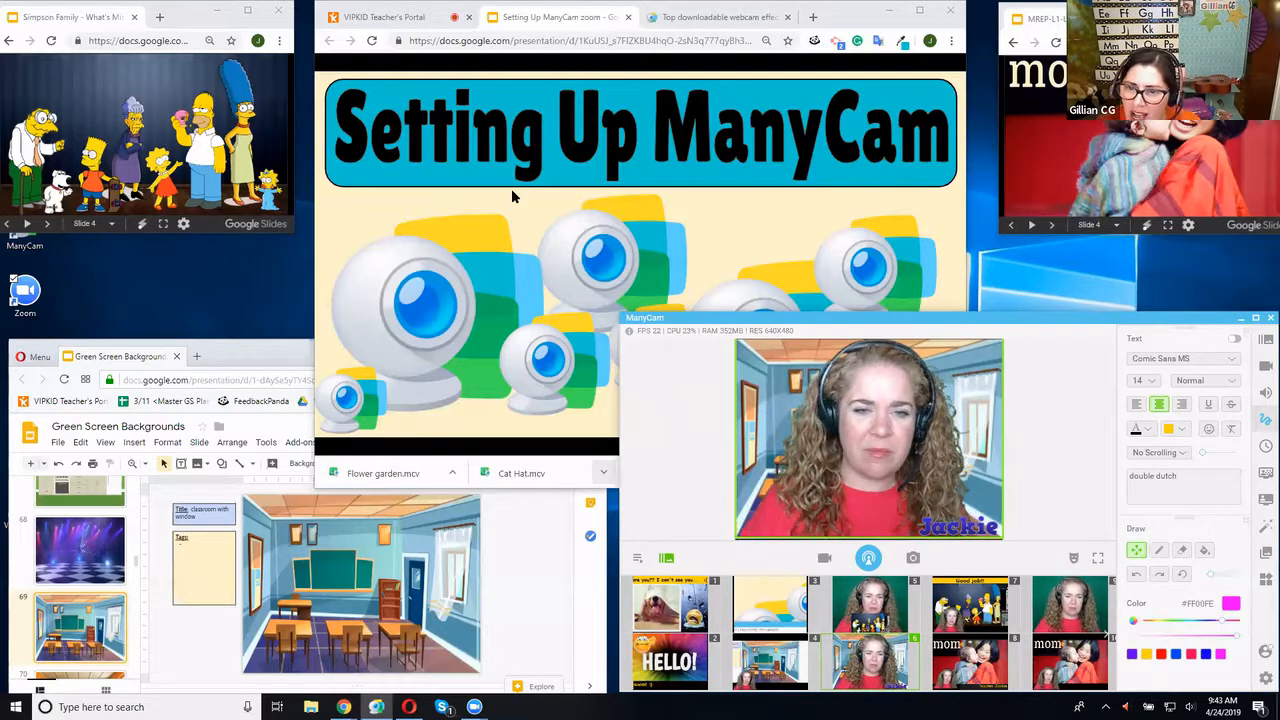
# Examine the remaining shortcuts in the Hotkeys settings, down to the show/hide and mute options, and close the settings
pyautogui.click(1263, 679)
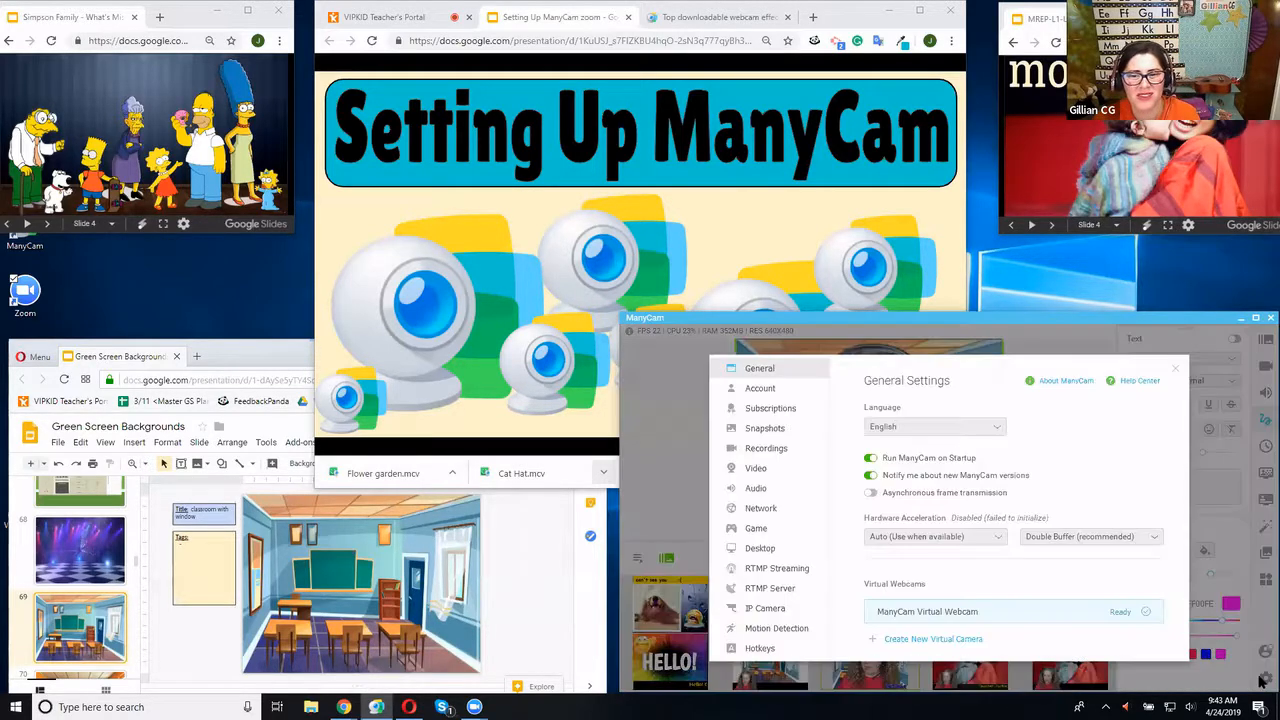
pyautogui.click(757, 648)
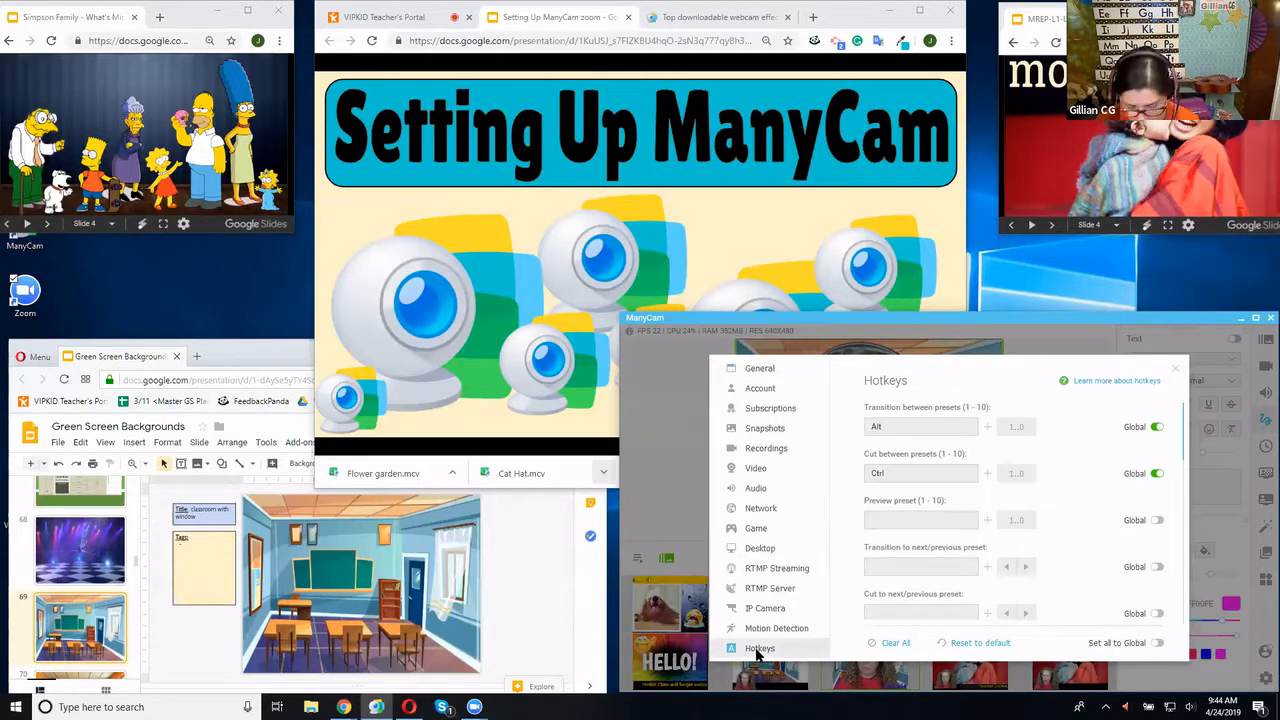
pyautogui.moveTo(1183, 432); pyautogui.dragTo(1176, 499)
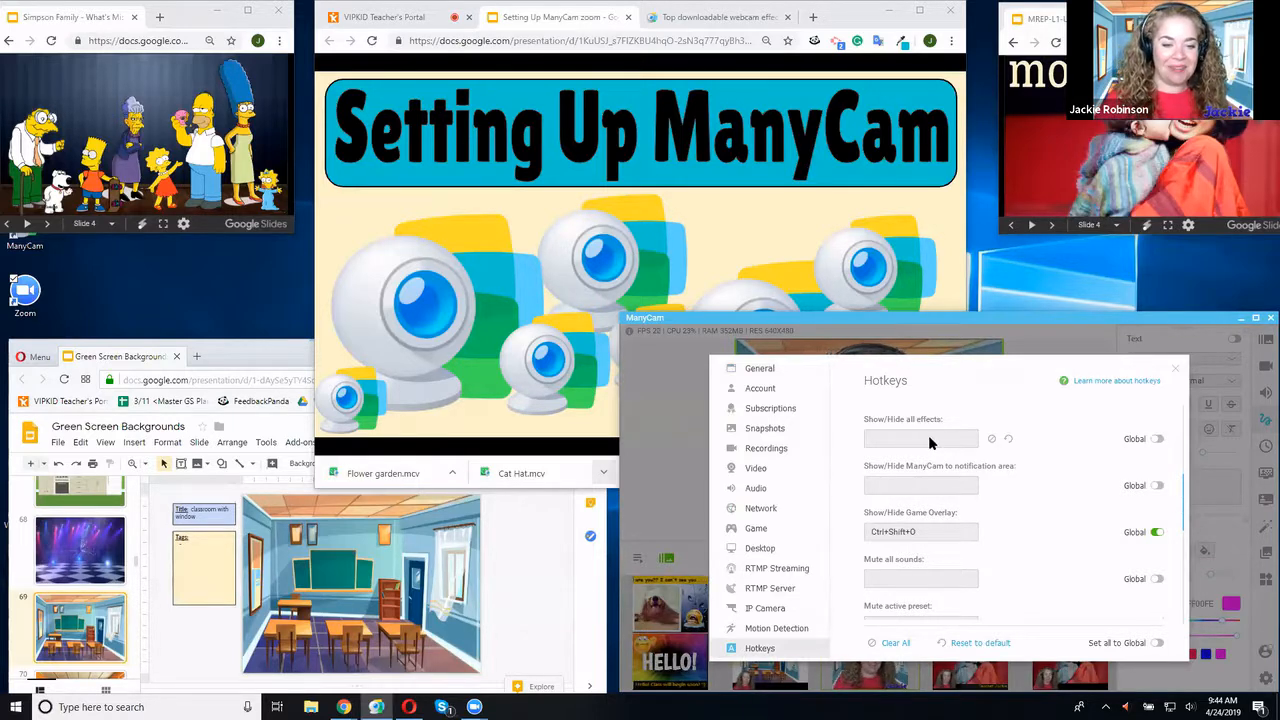
pyautogui.click(1178, 366)
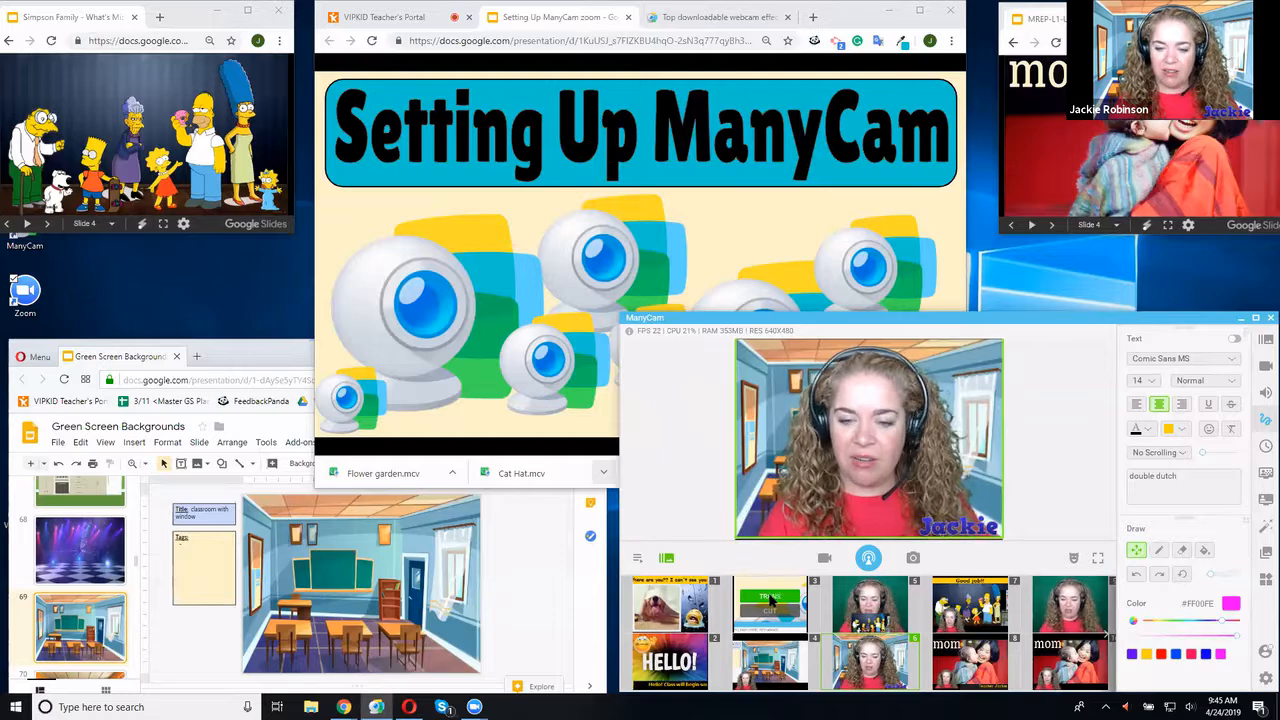
# Make Preset 3 live, fit its desktop capture area to 227 x 120 around the meeting participant's video, and move it back over the webcam slide
pyautogui.click(770, 600)
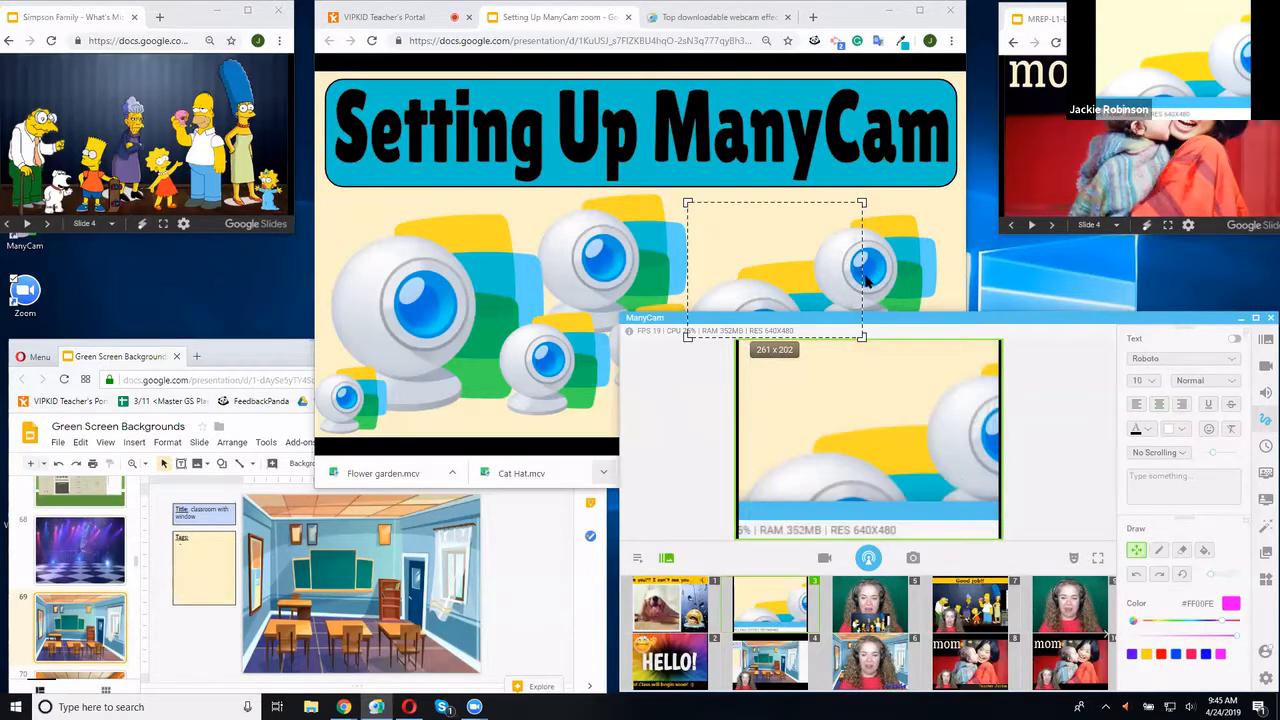
pyautogui.moveTo(862, 280); pyautogui.dragTo(689, 258)
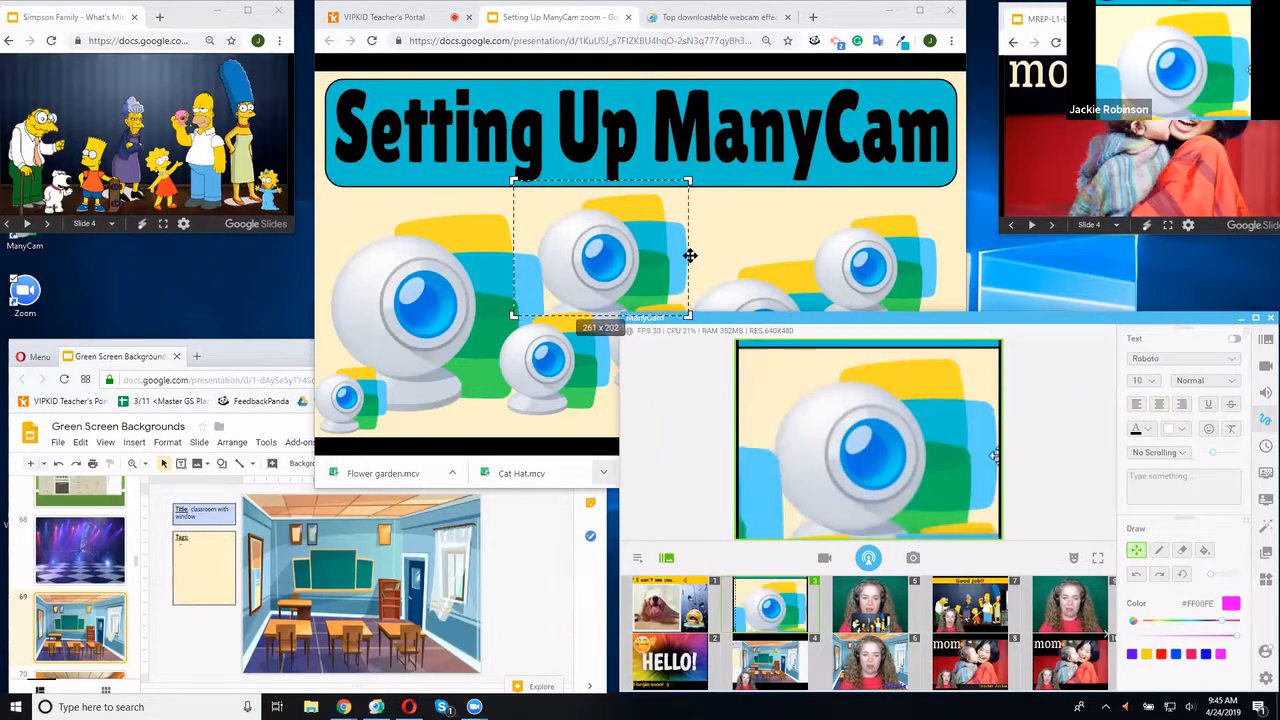
pyautogui.moveTo(688, 181); pyautogui.dragTo(418, 204)
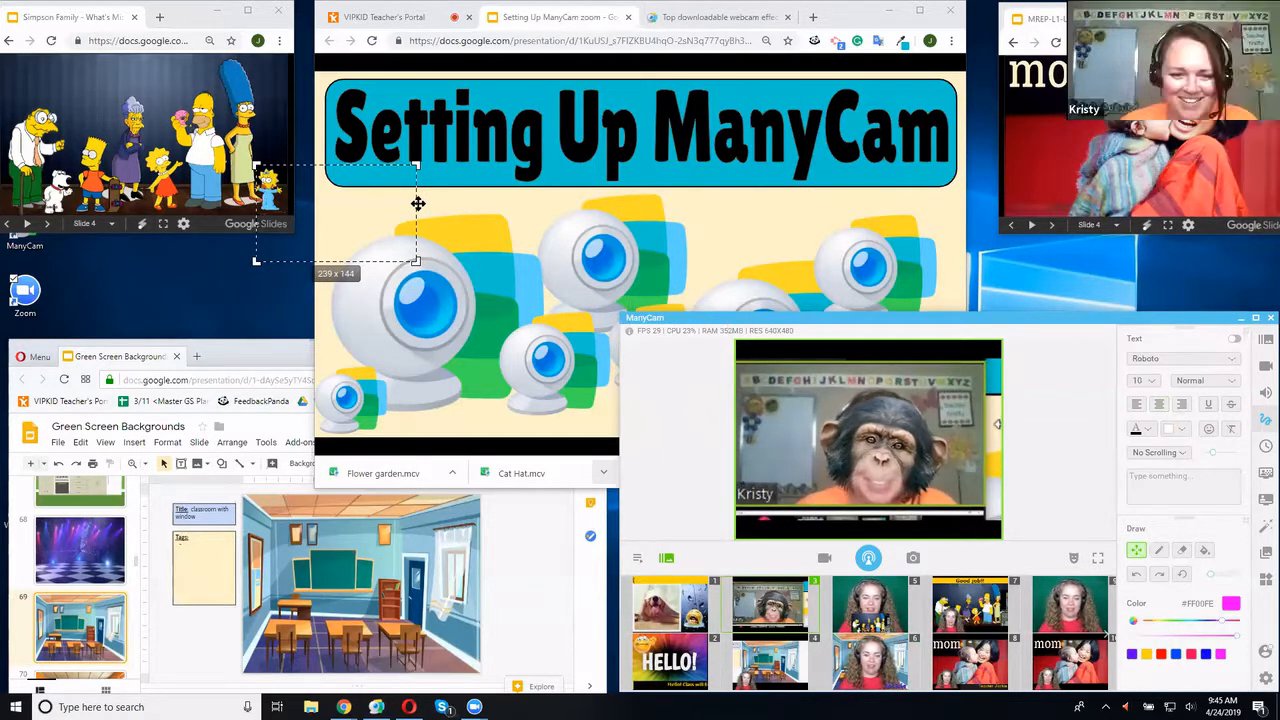
pyautogui.moveTo(415, 262); pyautogui.dragTo(407, 226)
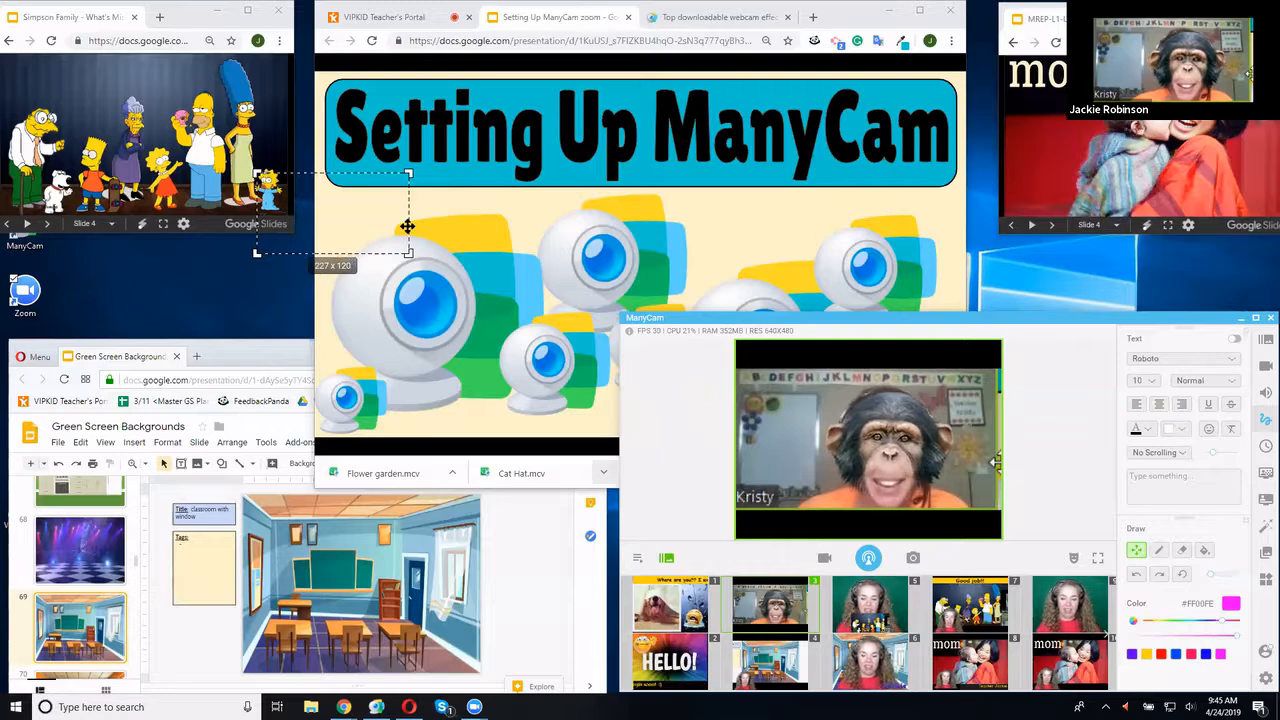
pyautogui.moveTo(407, 226); pyautogui.dragTo(602, 246)
# Switch the live output from Preset 6 to Presets 2, 1 and 2 again, ending on Preset 6
pyautogui.click(860, 659)
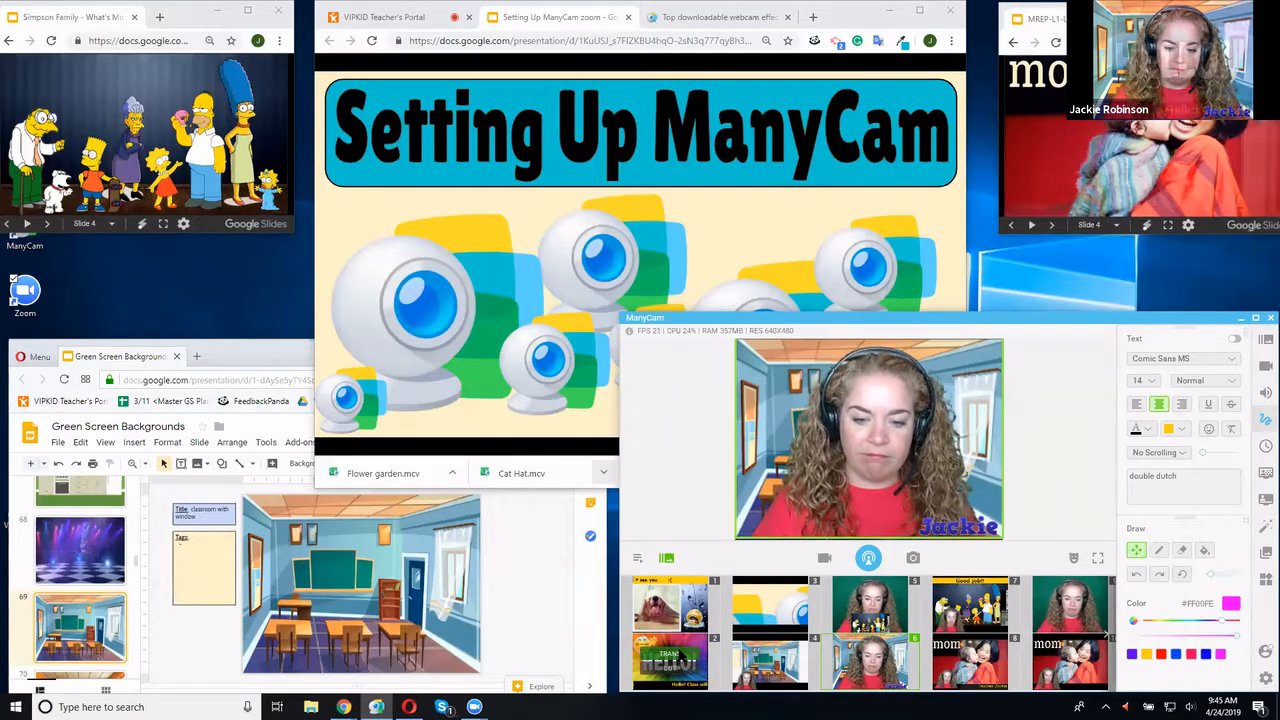
pyautogui.hotkey('ctrl', '2')
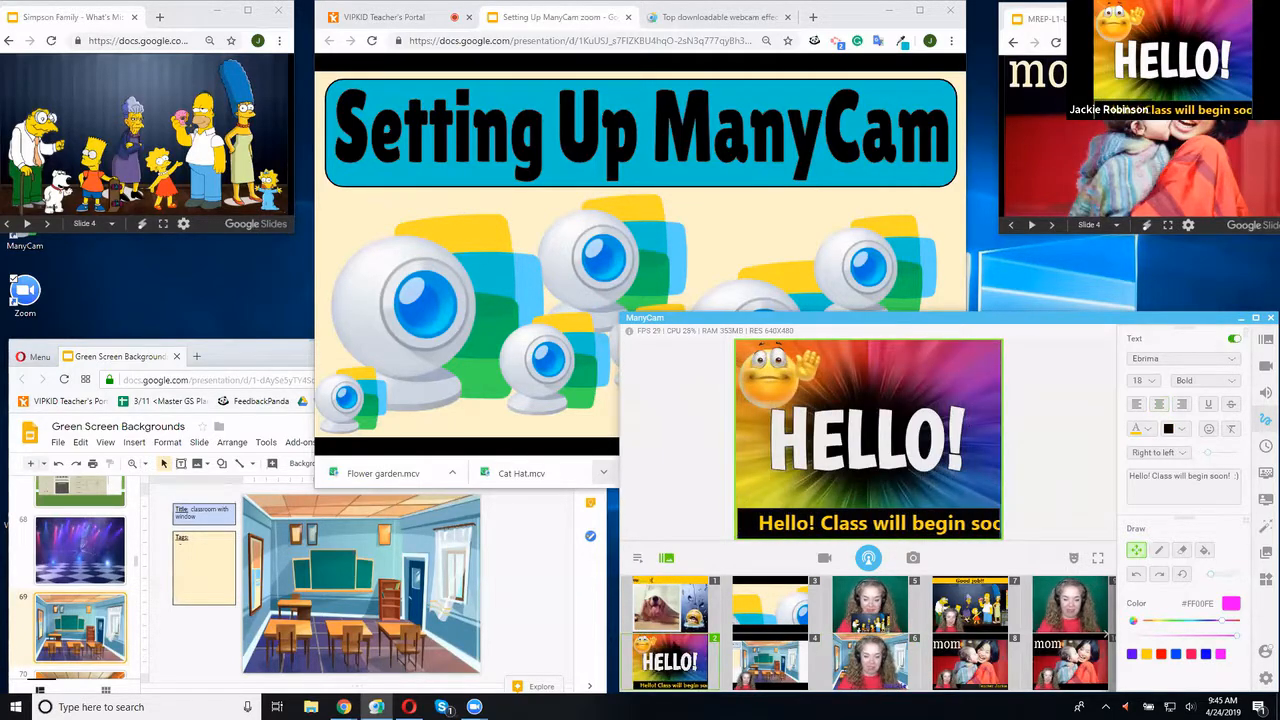
pyautogui.click(668, 600)
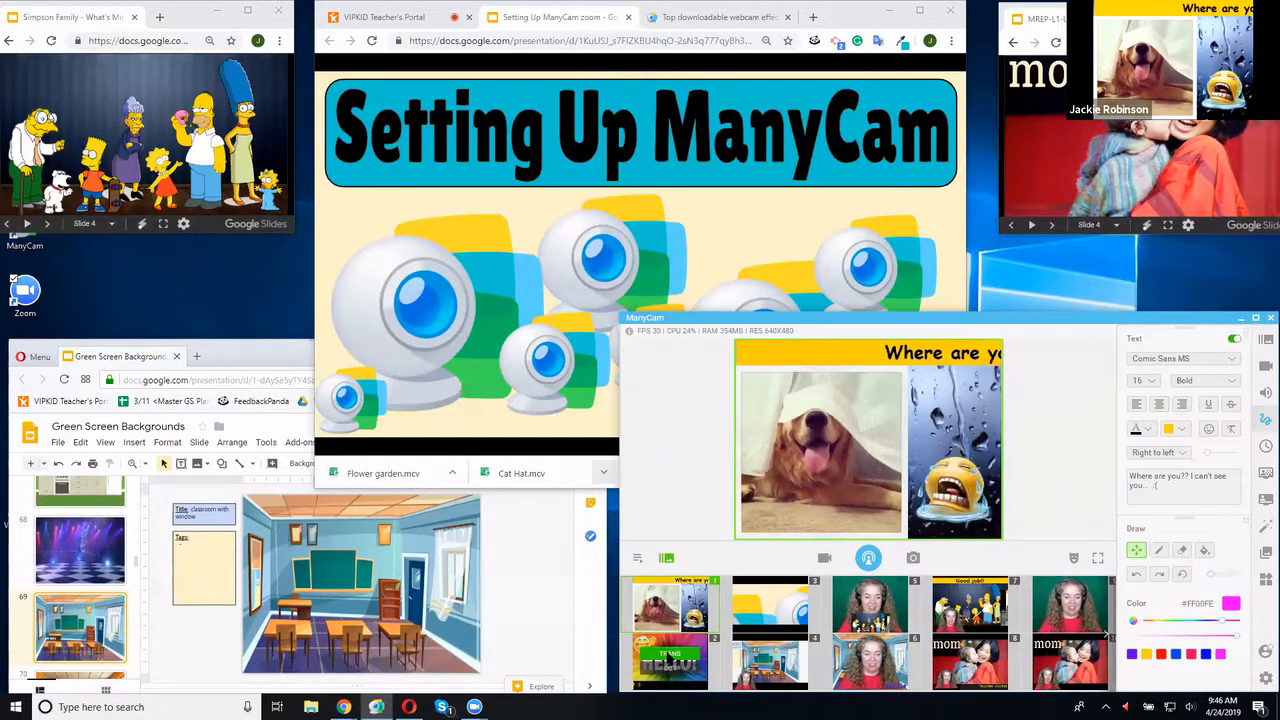
pyautogui.click(664, 655)
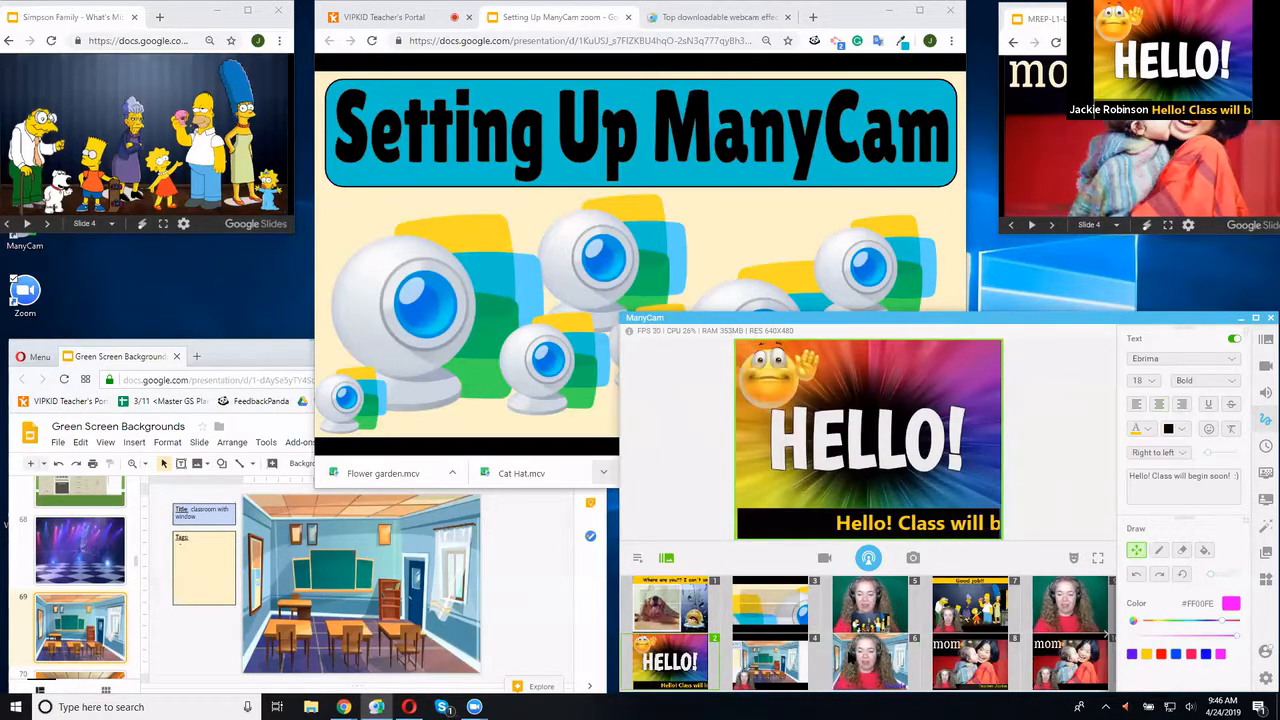
pyautogui.click(869, 660)
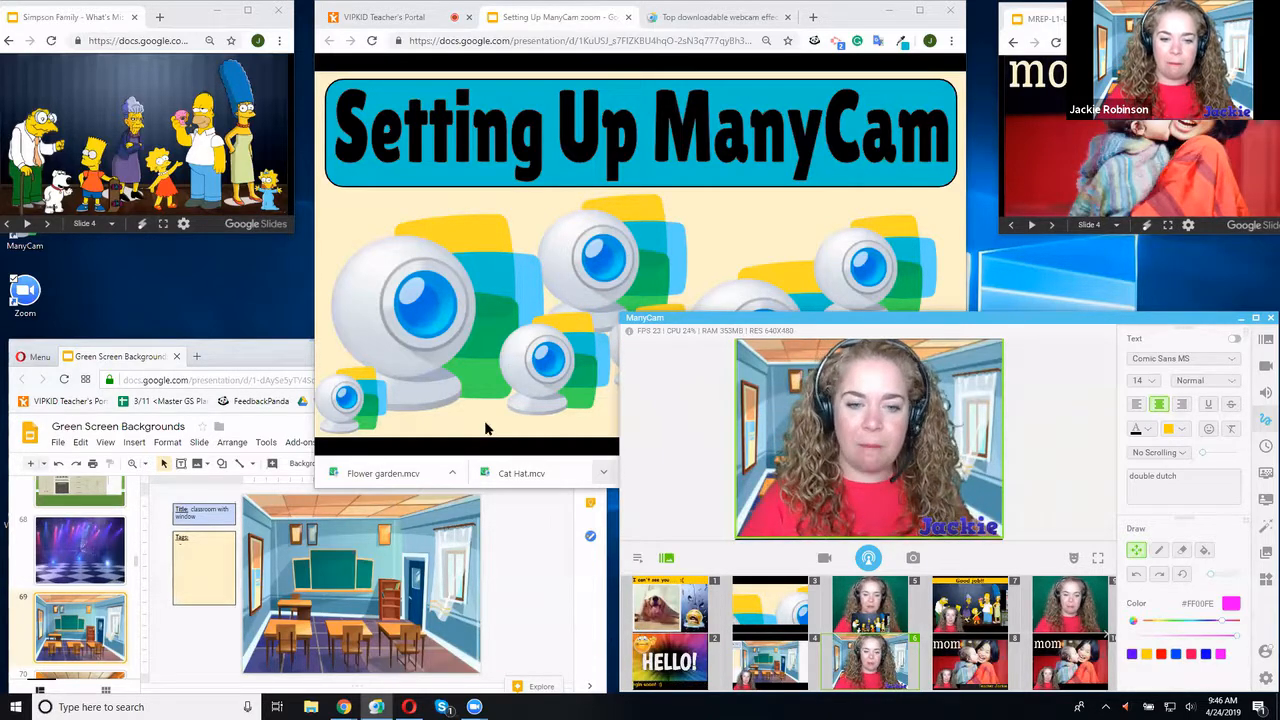
# In Google Slides, exit the slideshow, select the title slide, and download the Setting Up ManyCam presentation as a PDF document
pyautogui.click(708, 309)
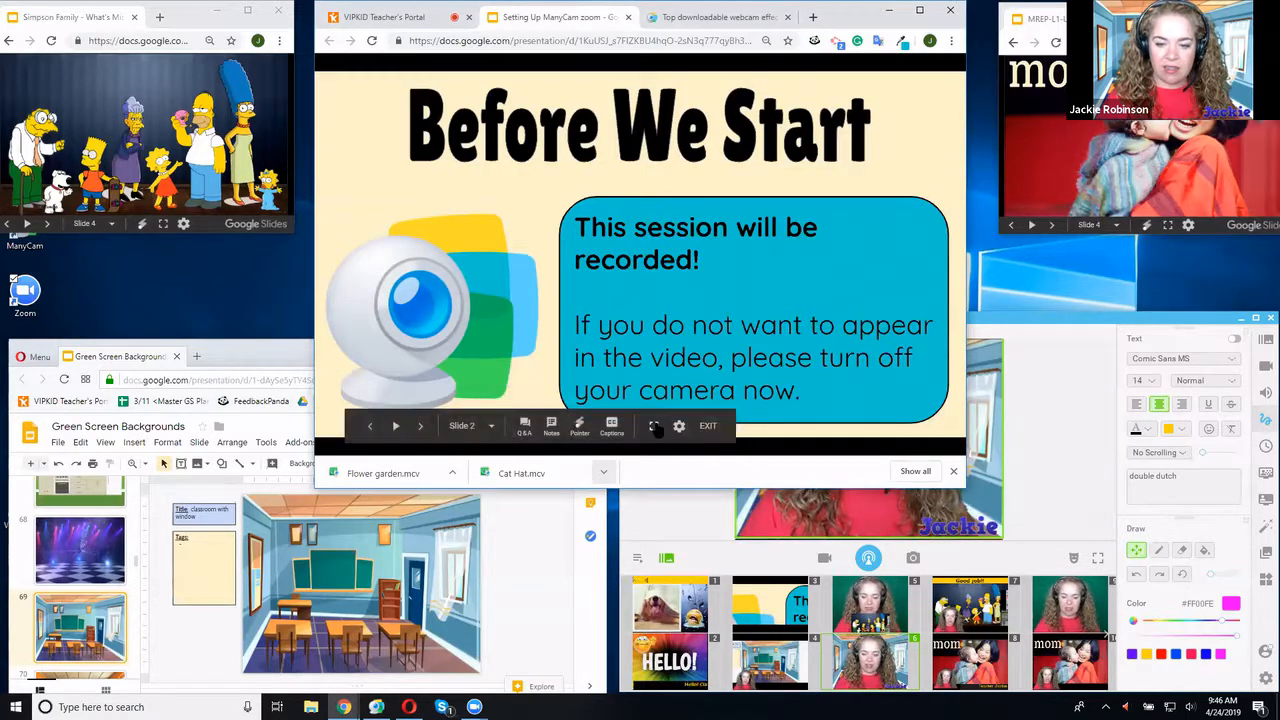
pyautogui.click(712, 426)
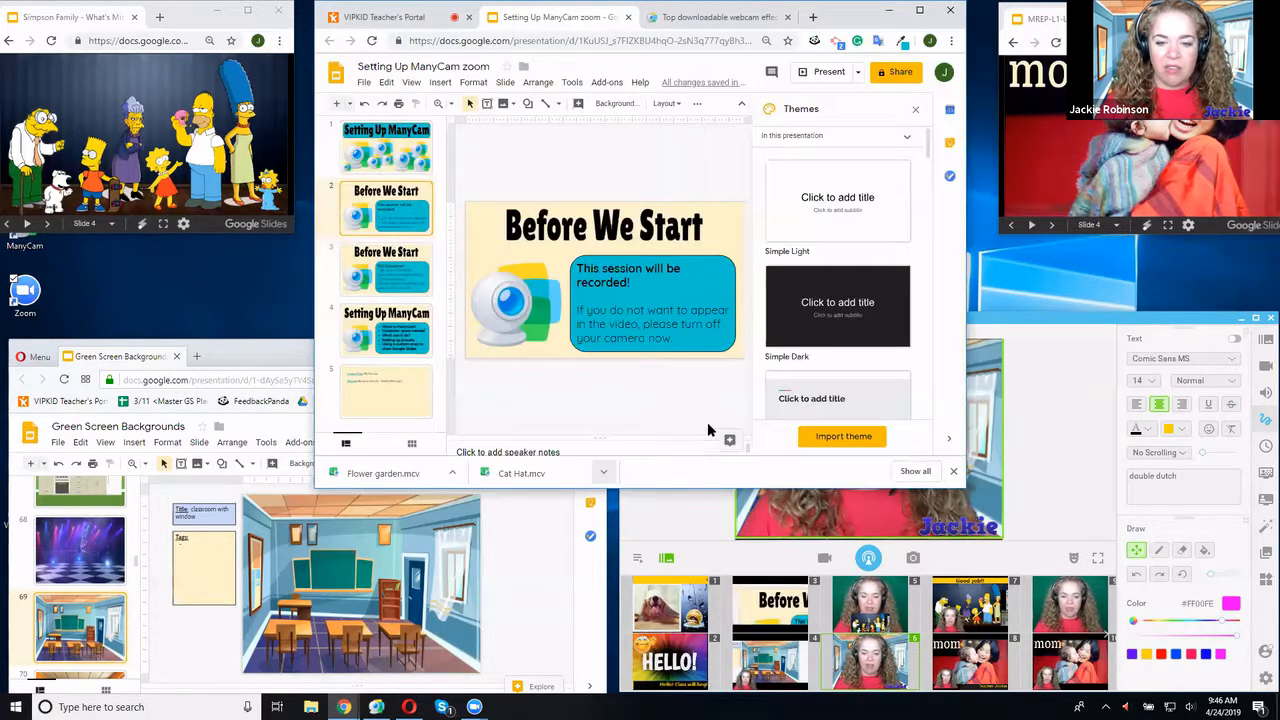
pyautogui.click(421, 140)
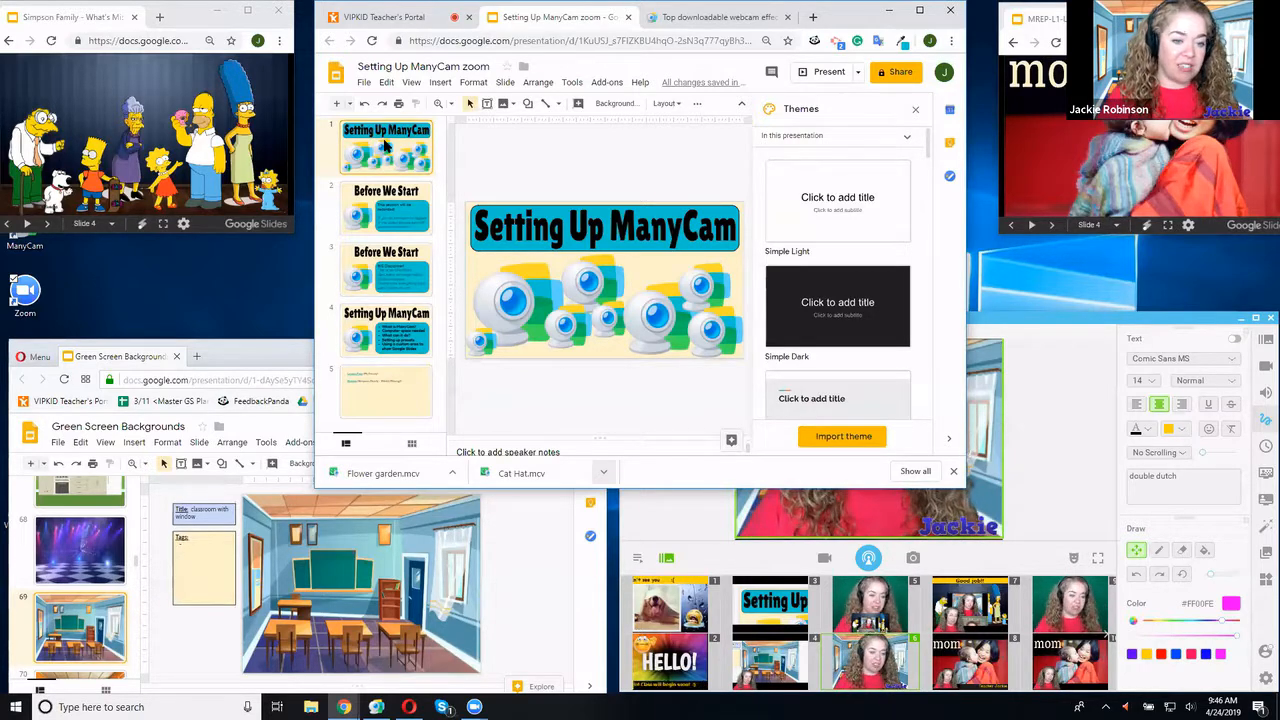
pyautogui.click(364, 83)
pyautogui.moveTo(447, 224)
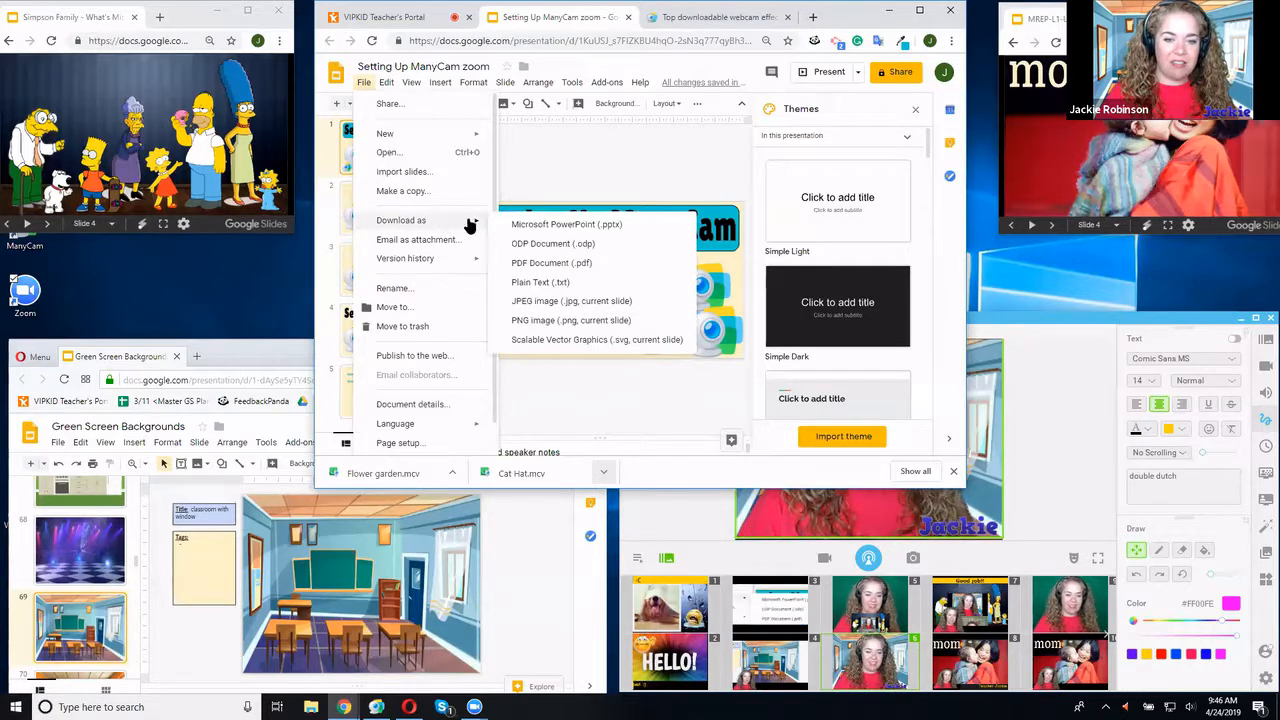
pyautogui.click(540, 265)
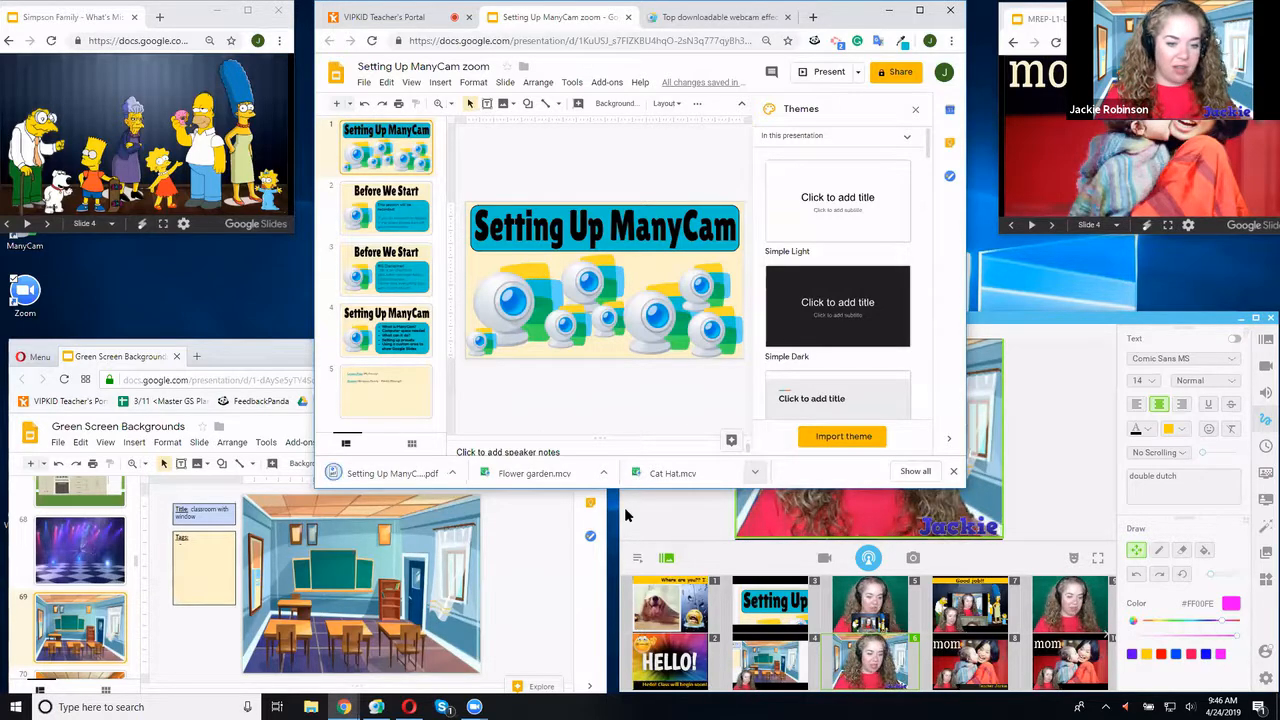
# In ManyCam, start adding a media file source to the first empty preset after Preset 10, browsing to the Downloads folder
pyautogui.click(1050, 453)
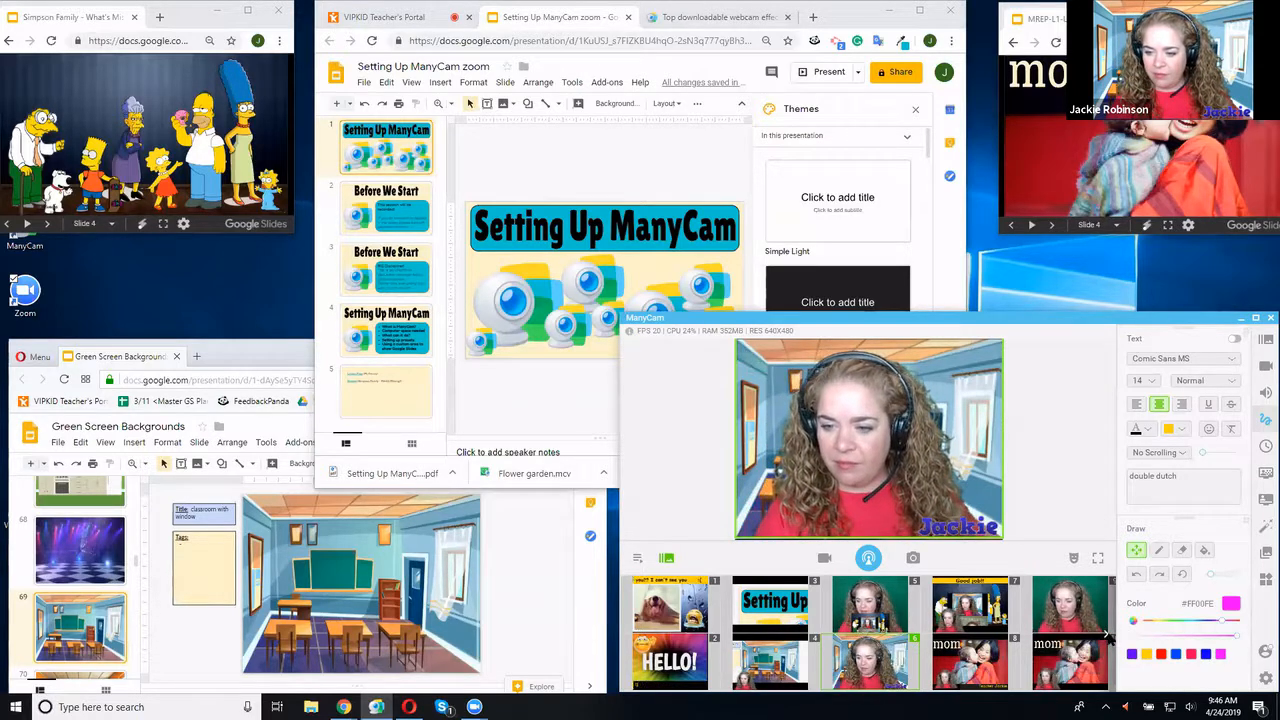
pyautogui.click(1105, 634)
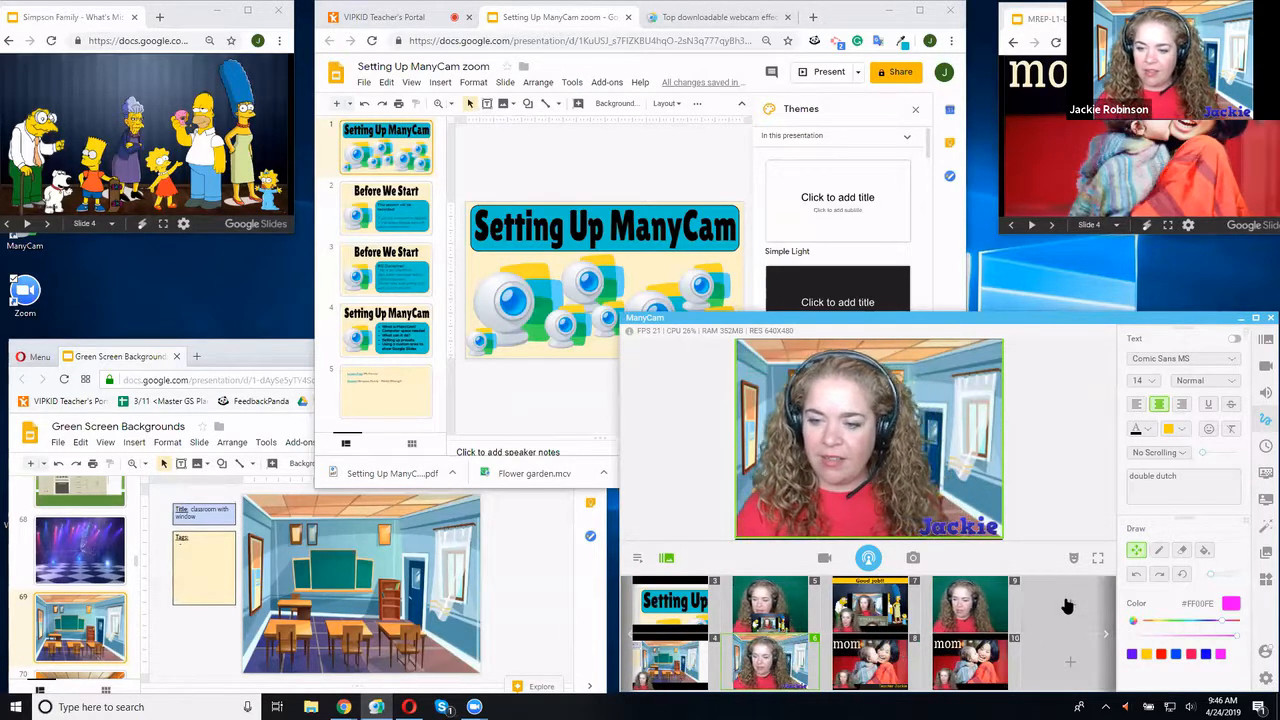
pyautogui.click(1067, 605)
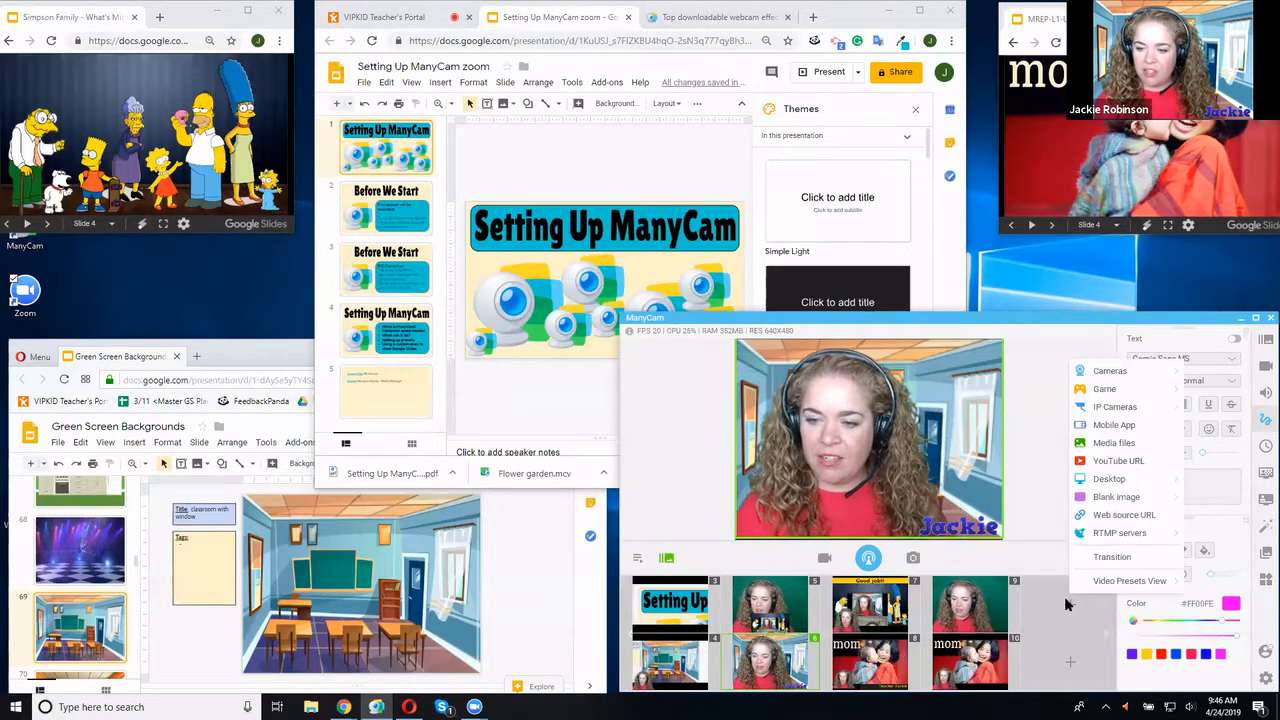
pyautogui.click(1101, 443)
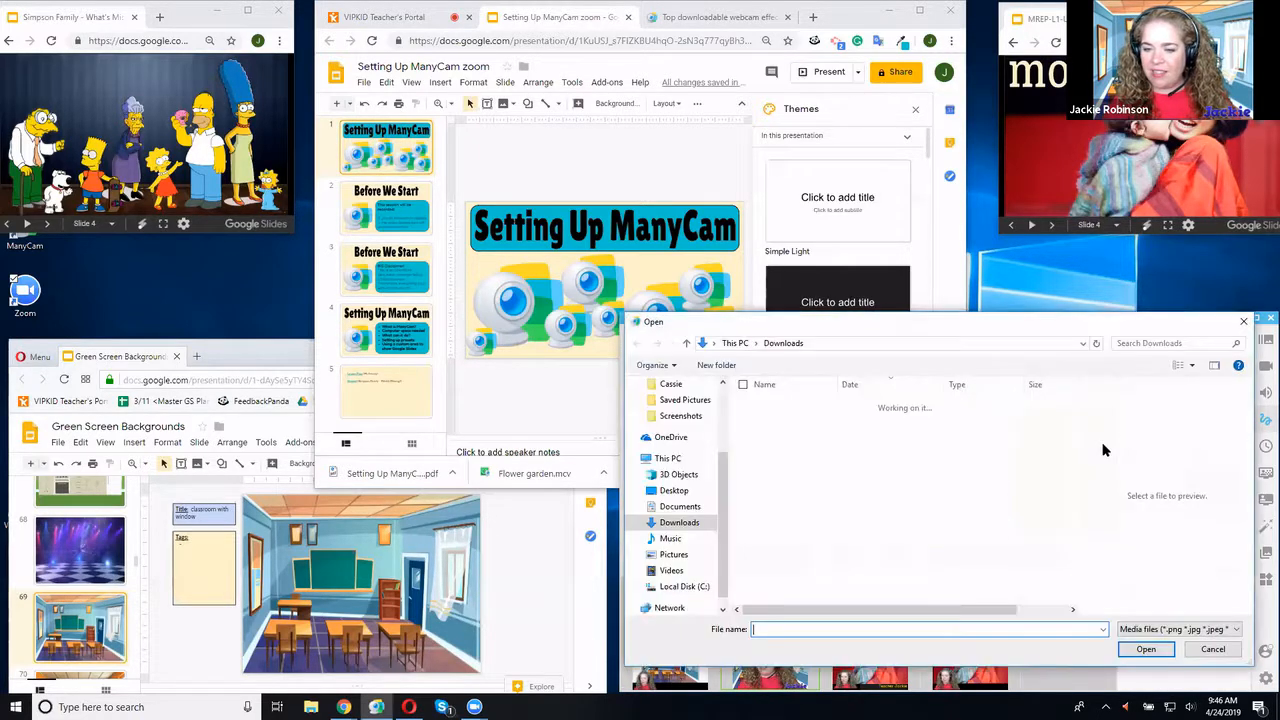
pyautogui.scroll(2, 767, 472)
pyautogui.scroll(2, 718, 452)
pyautogui.click(679, 428)
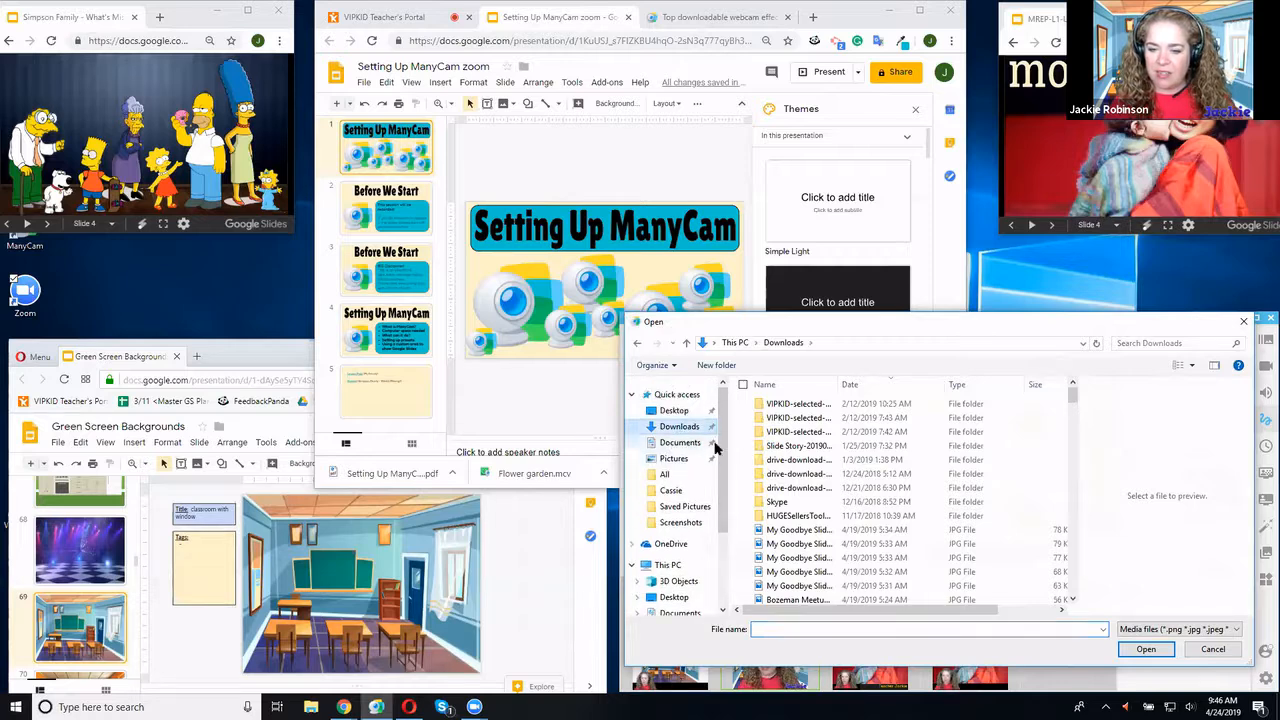
pyautogui.click(783, 531)
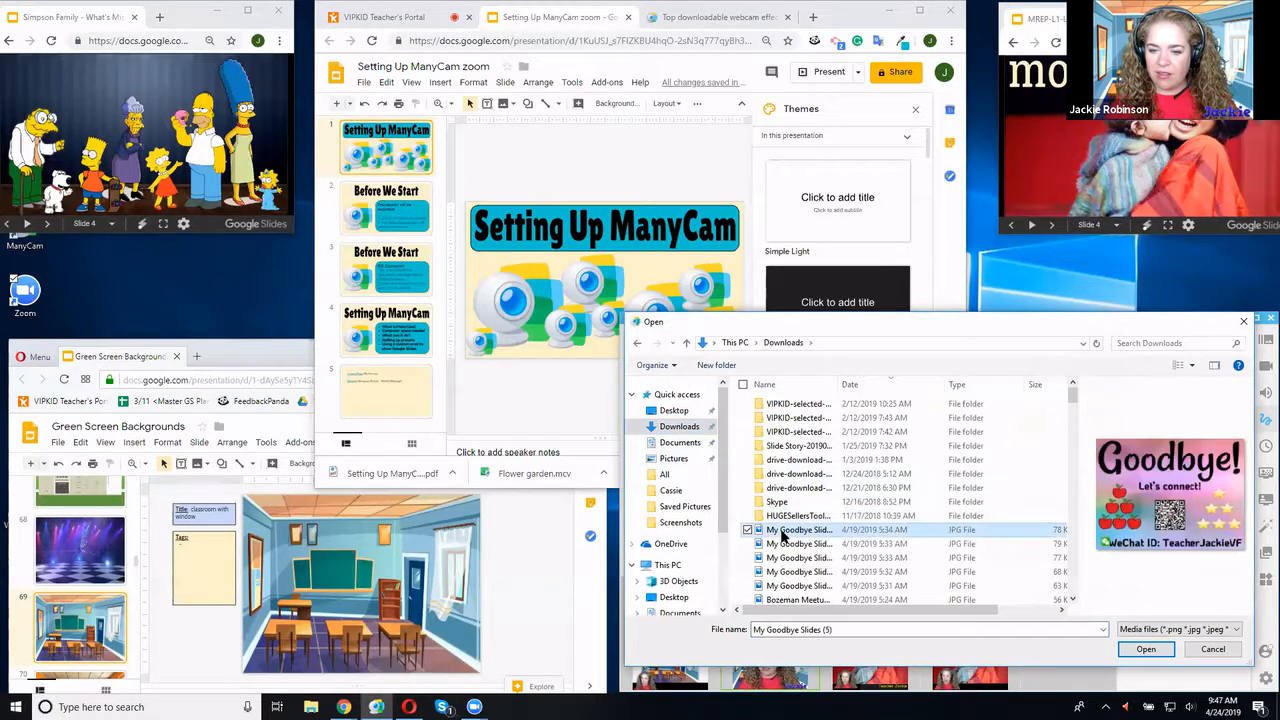
pyautogui.click(680, 443)
pyautogui.click(672, 428)
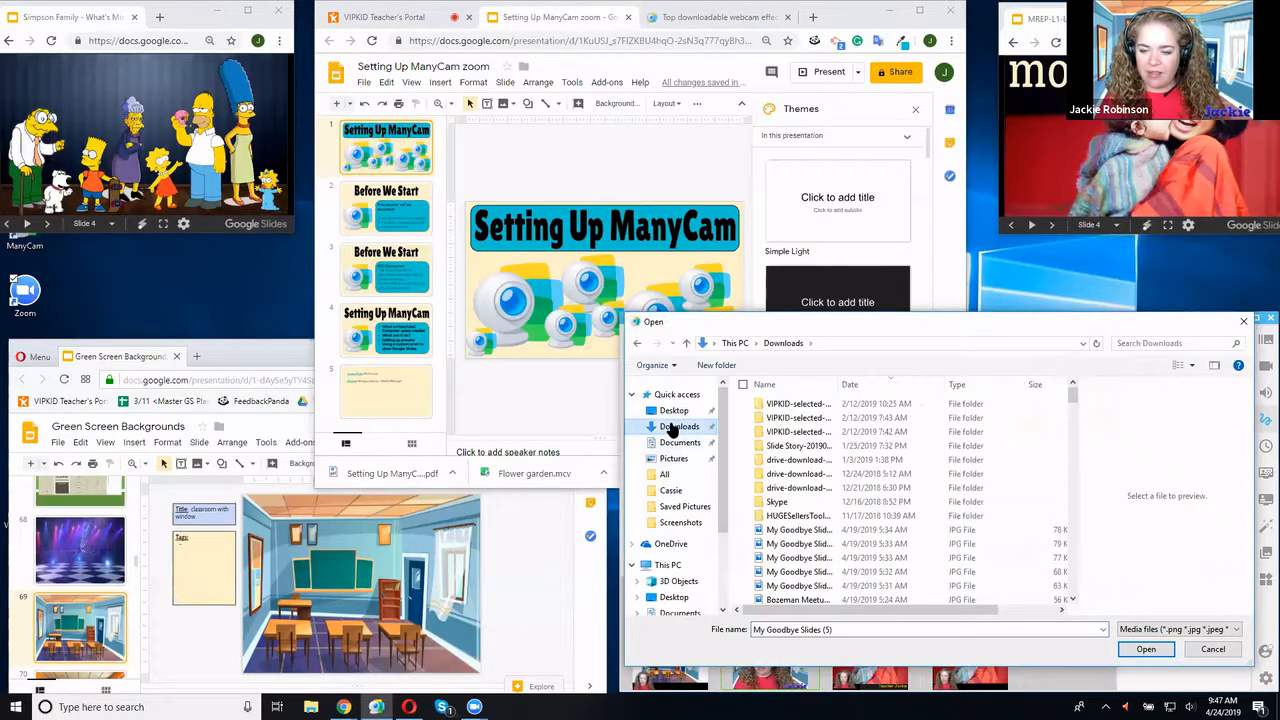
pyautogui.click(799, 597)
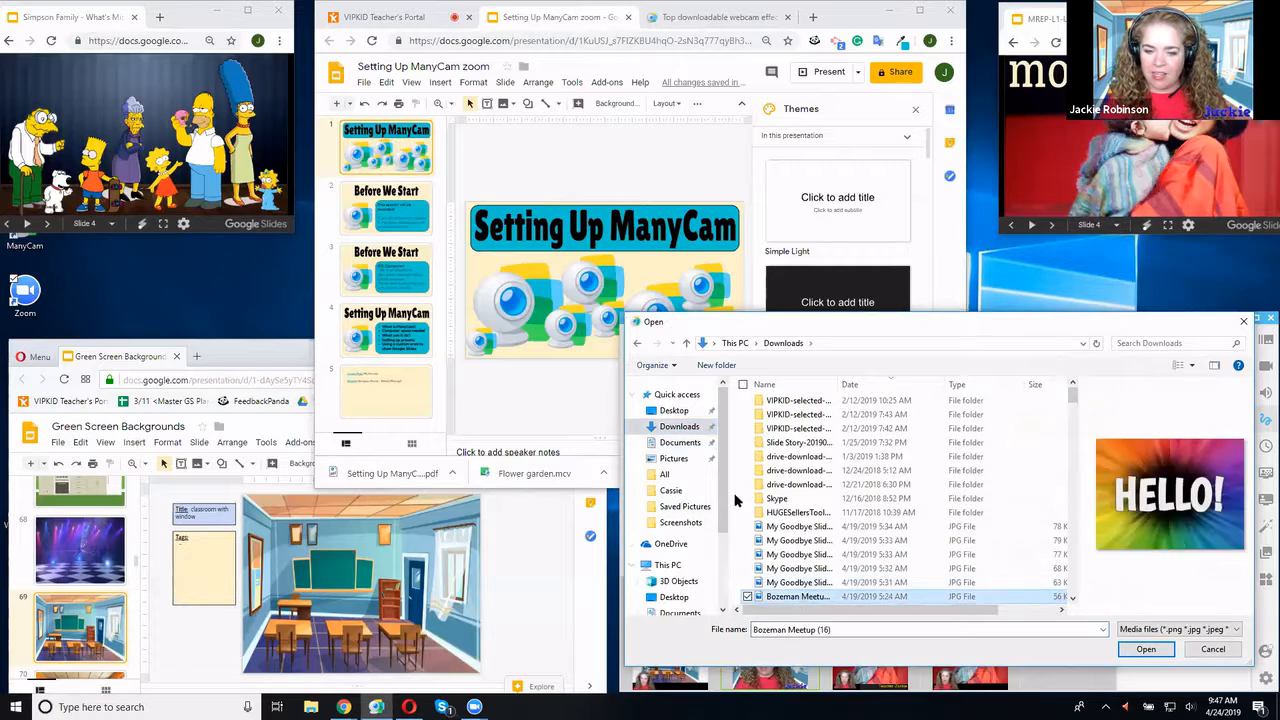
pyautogui.scroll(-1, 724, 495)
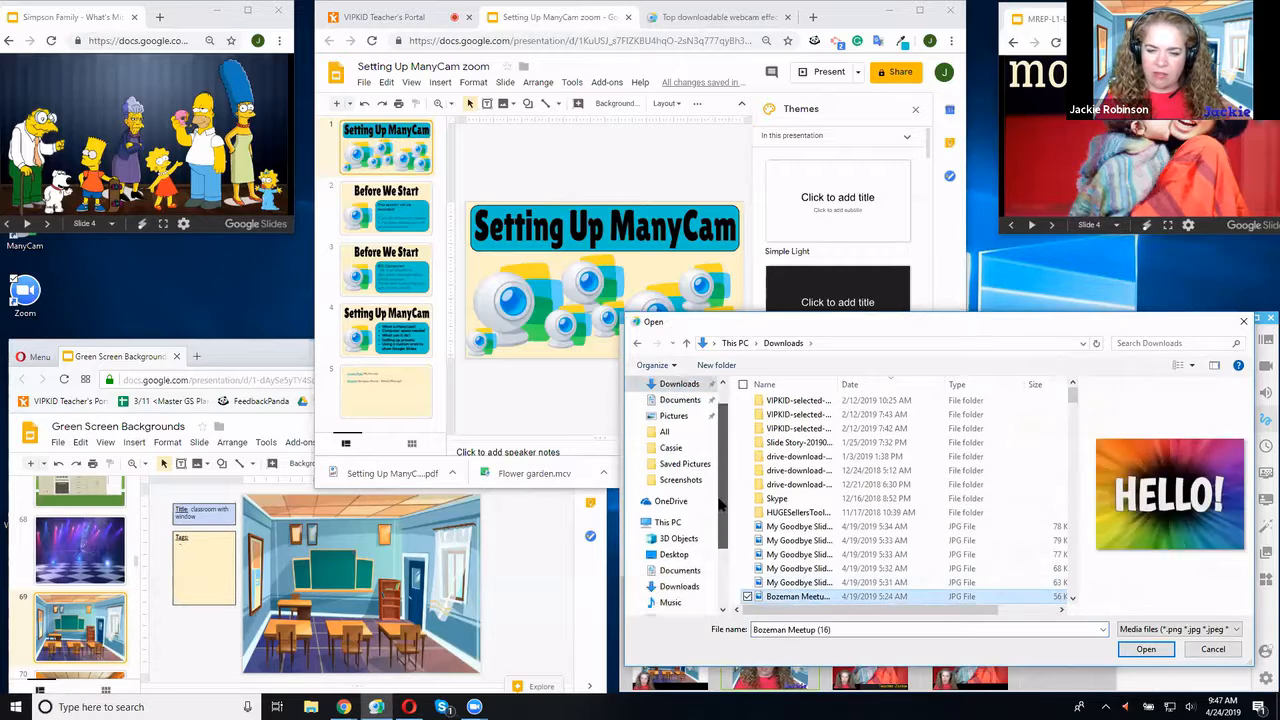
pyautogui.click(679, 586)
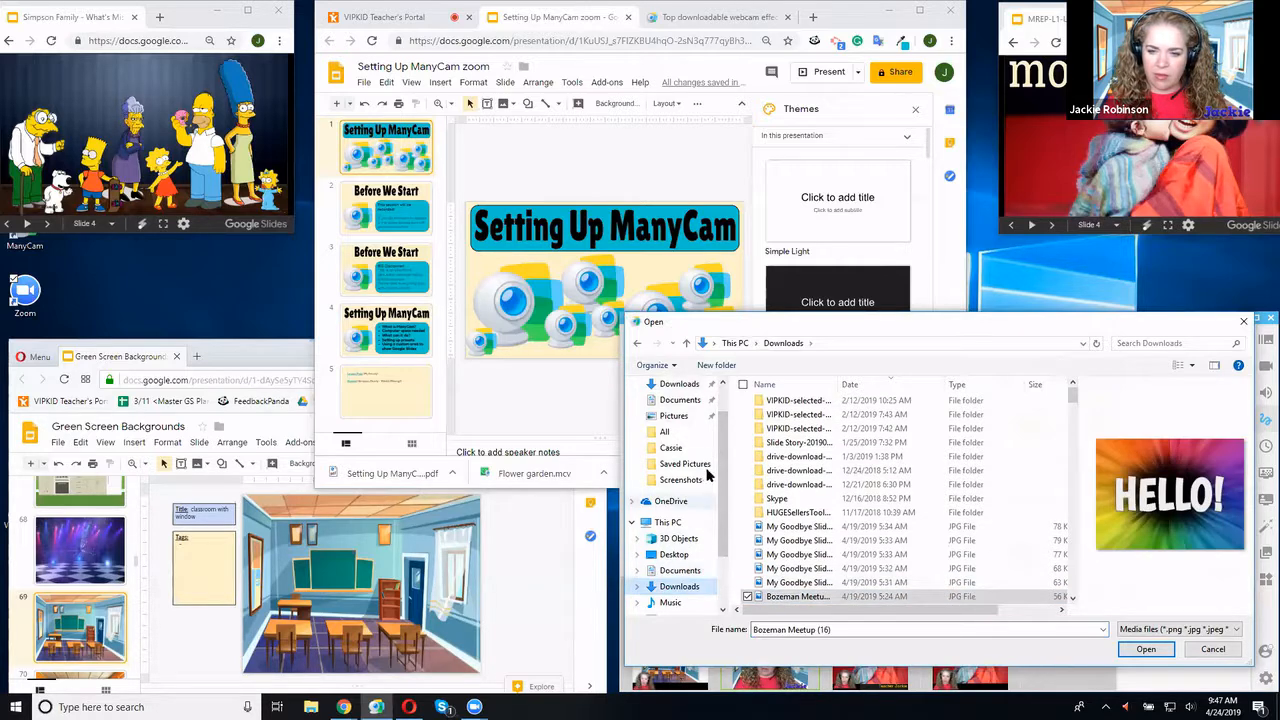
pyautogui.click(785, 527)
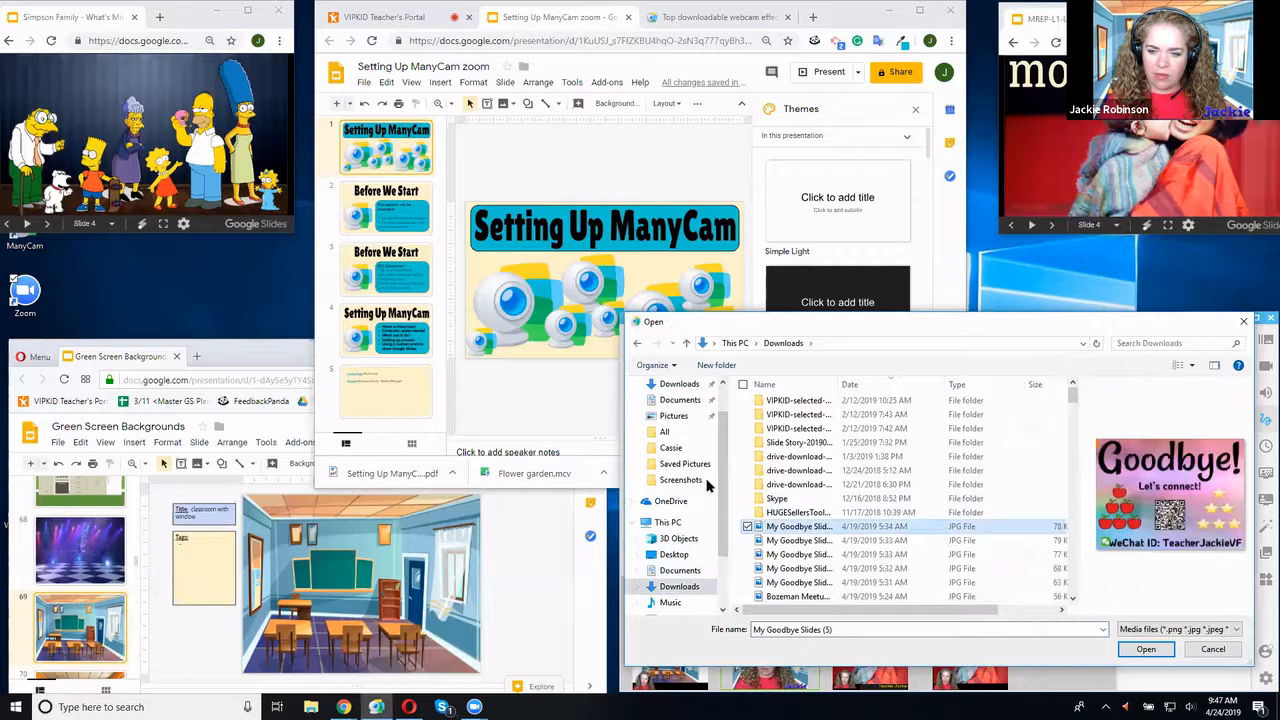
pyautogui.click(676, 401)
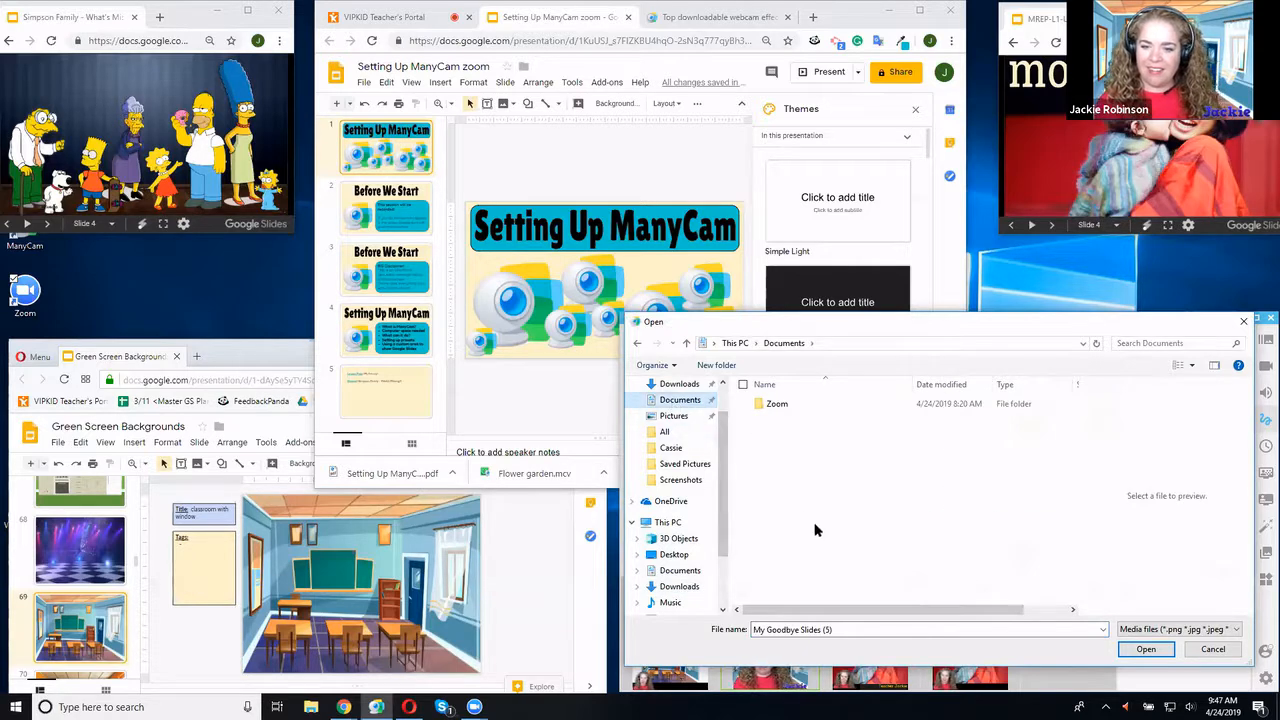
pyautogui.click(1212, 649)
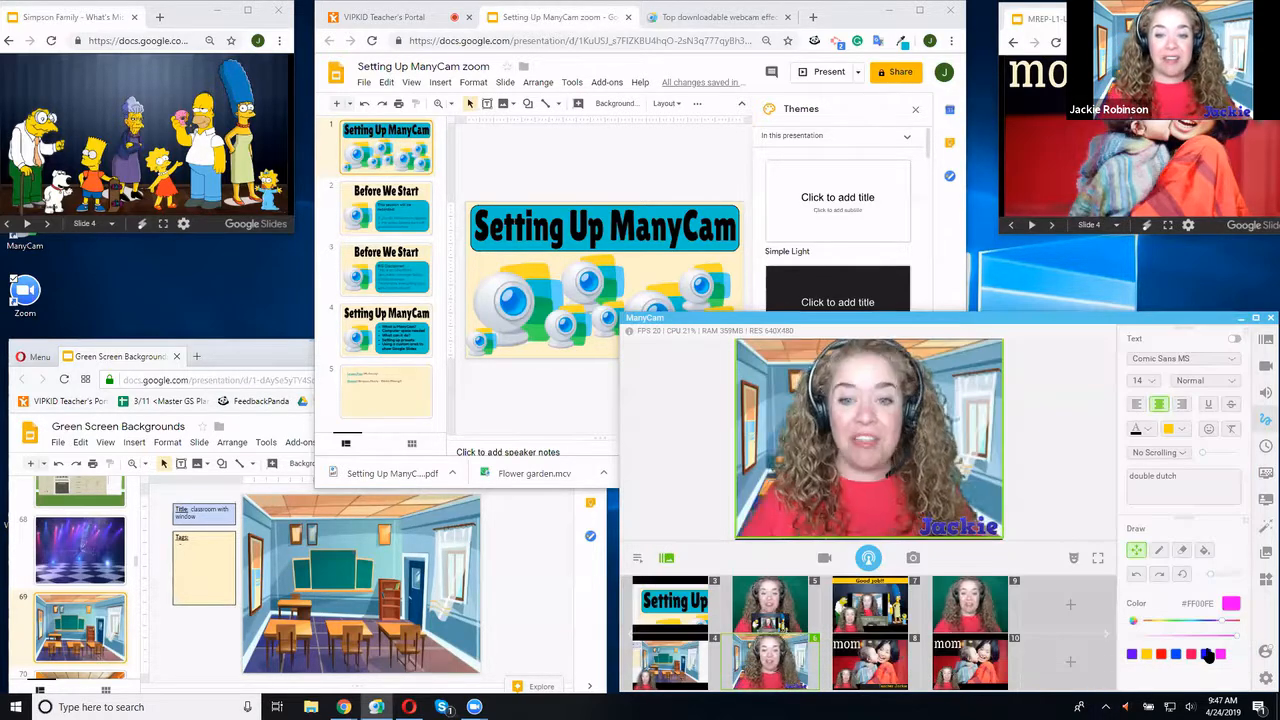
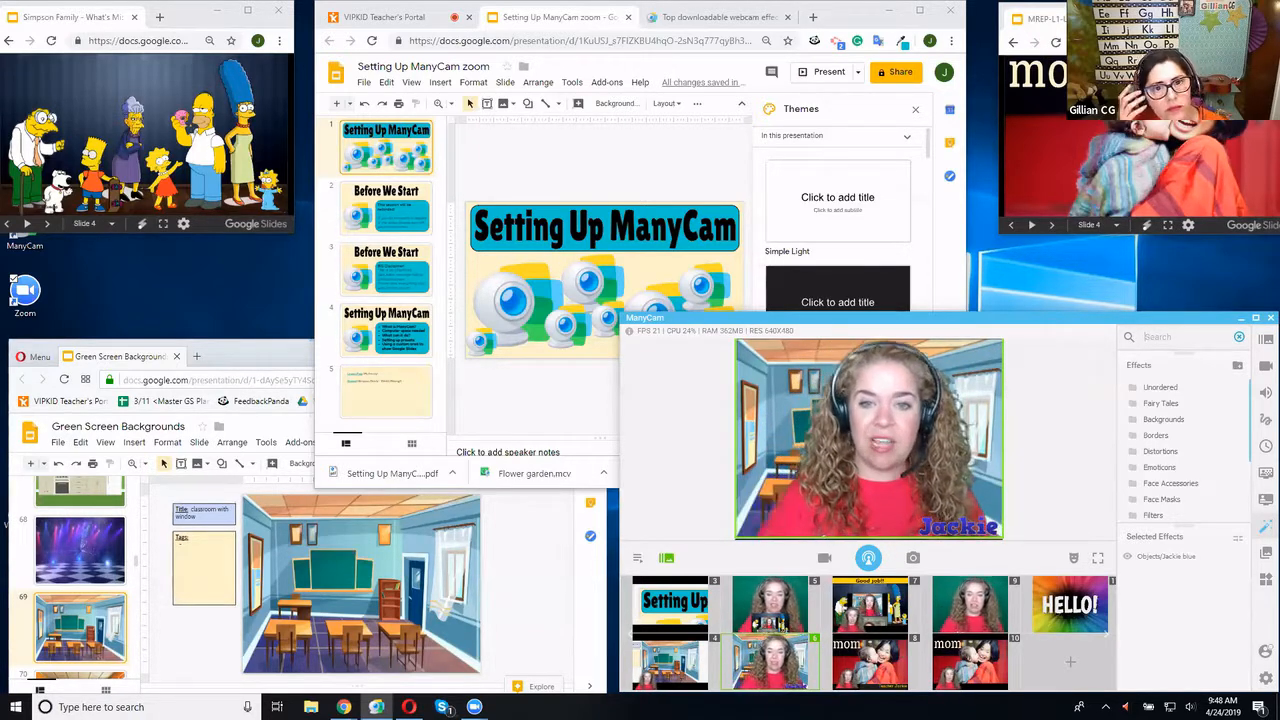
# In Chrome's settings, clear the cached images and files for all time, leaving browsing history and cookies unselected
pyautogui.click(813, 17)
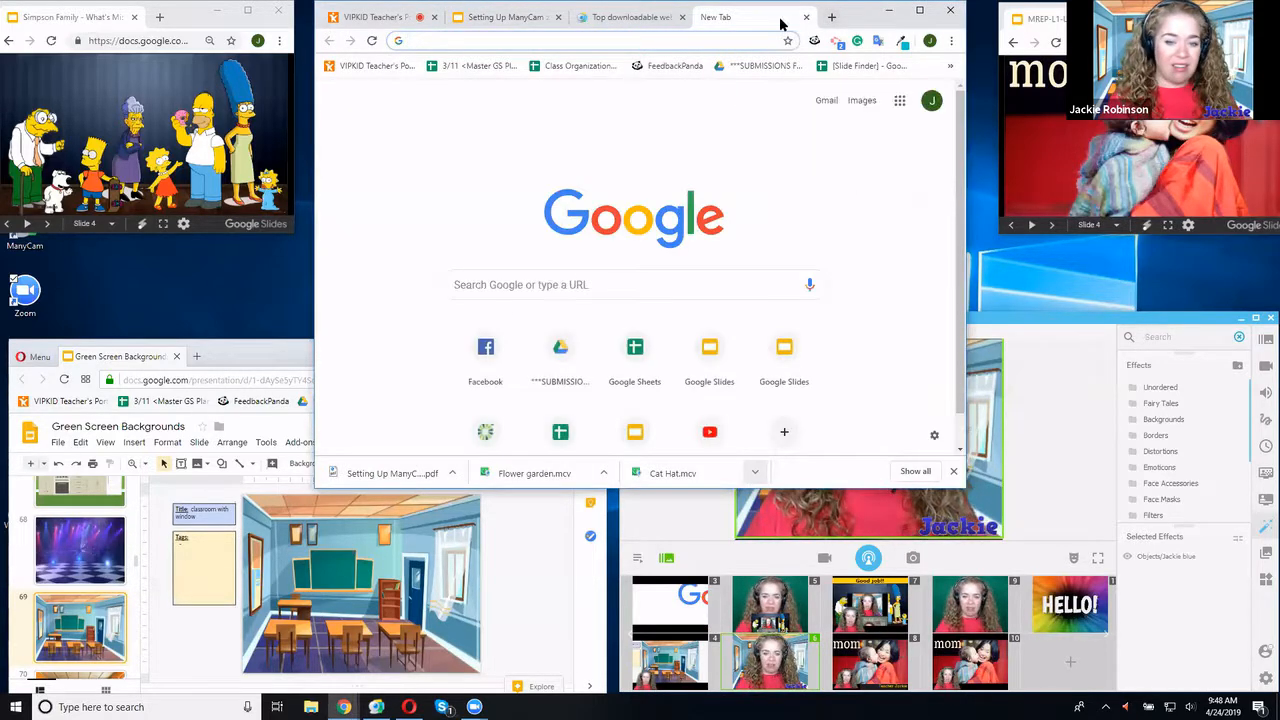
pyautogui.click(953, 42)
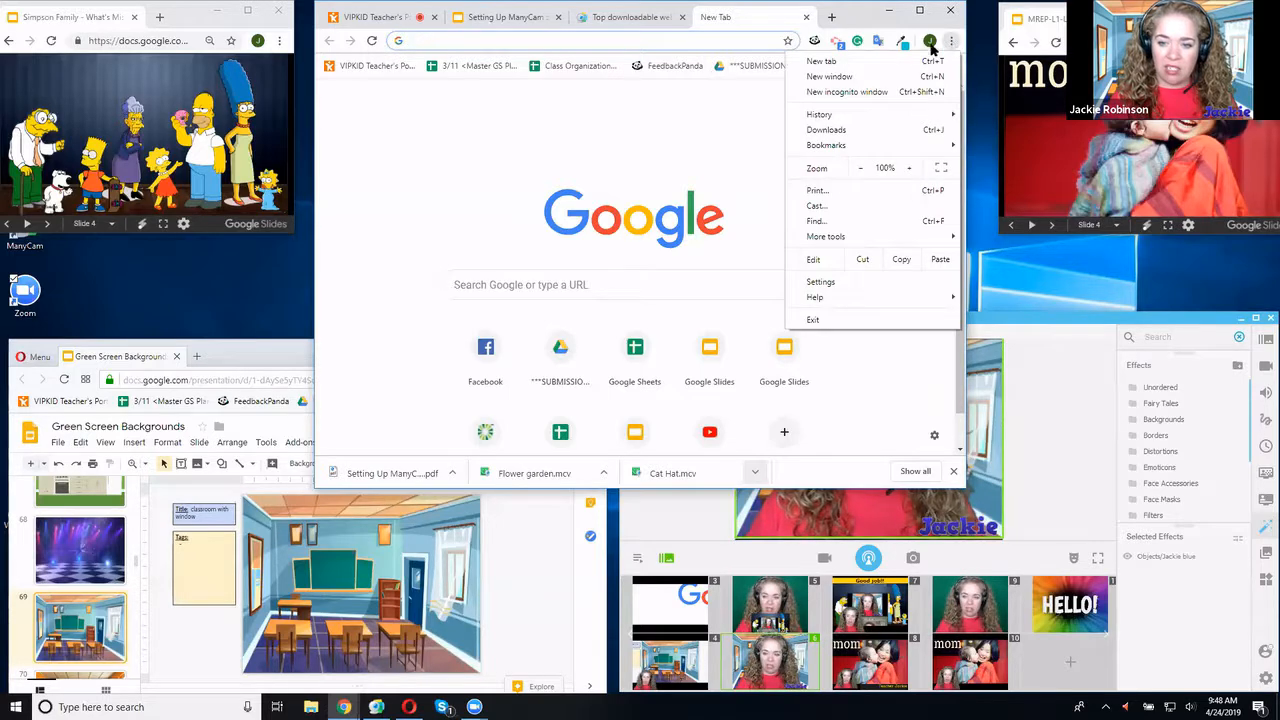
pyautogui.click(820, 281)
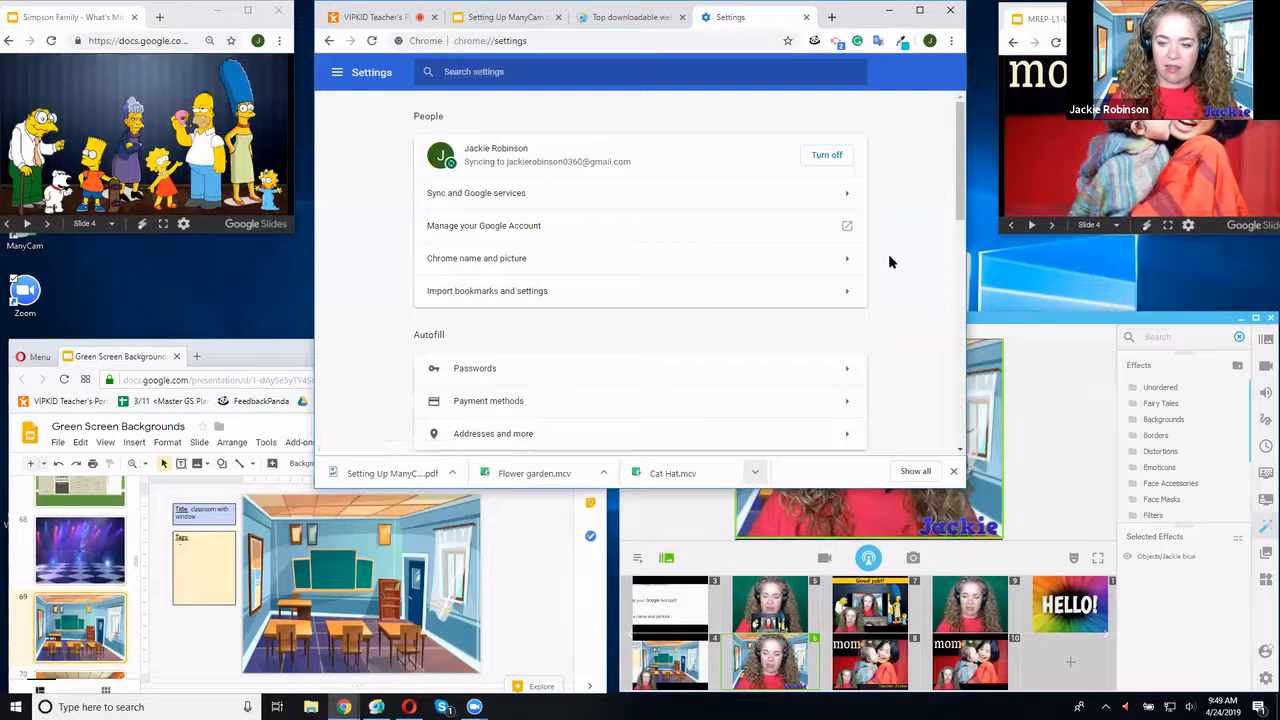
pyautogui.scroll(-10, 890, 262)
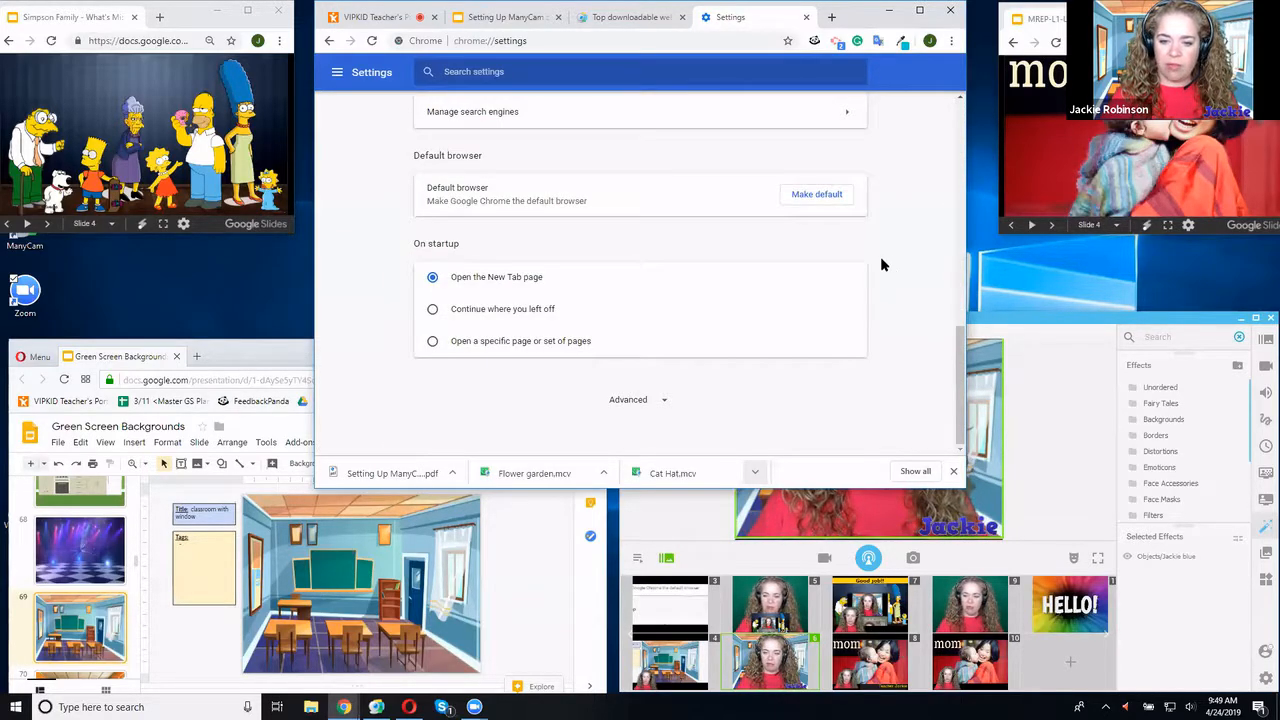
pyautogui.click(628, 399)
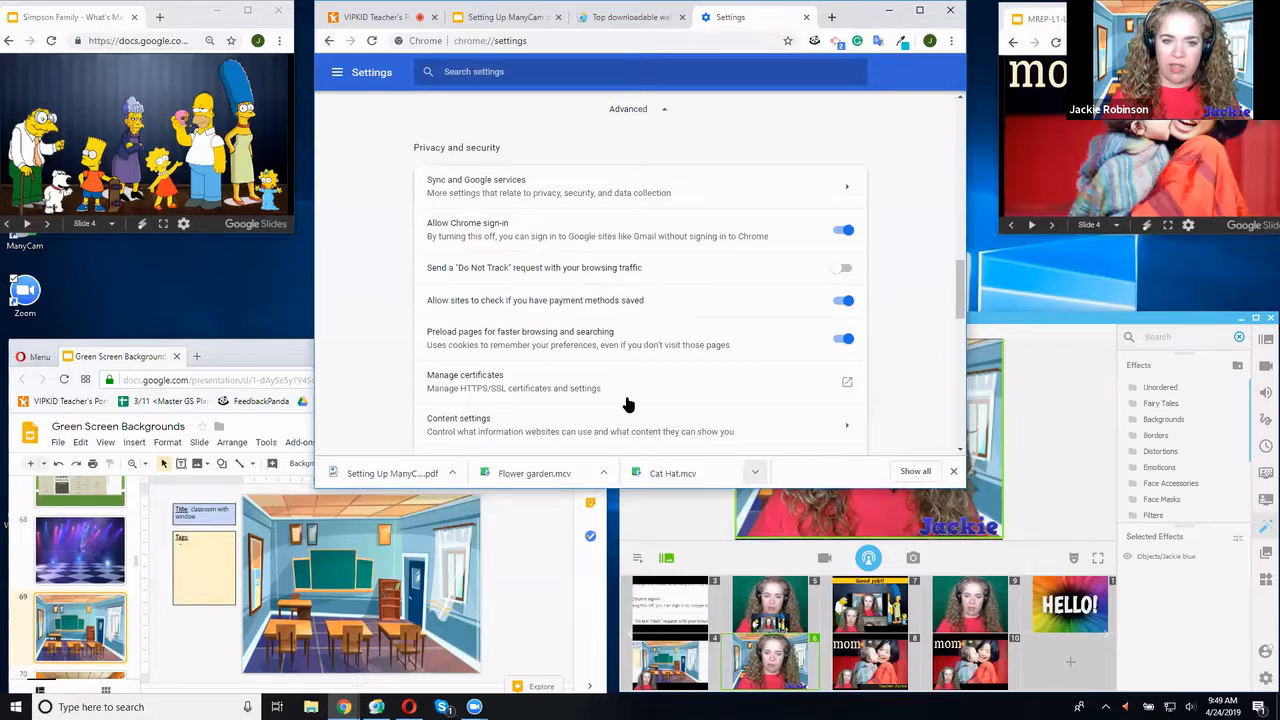
pyautogui.scroll(-1, 628, 404)
pyautogui.scroll(-1, 628, 404)
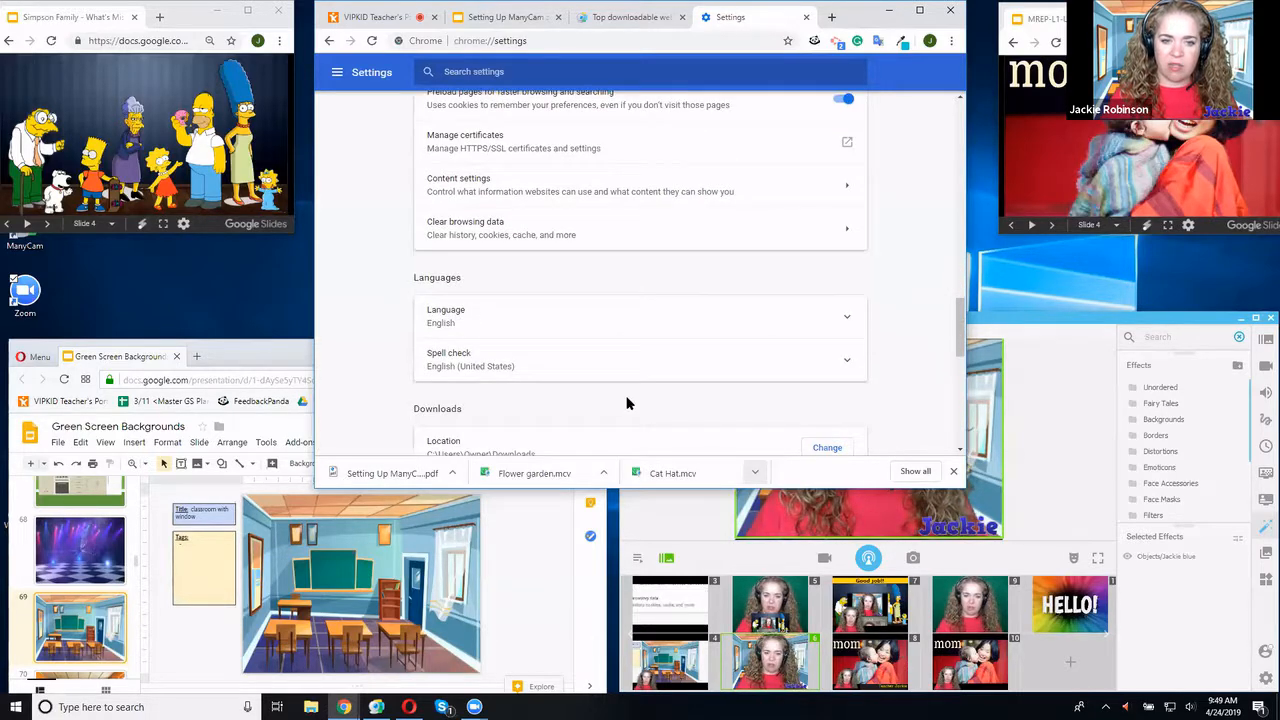
pyautogui.click(486, 228)
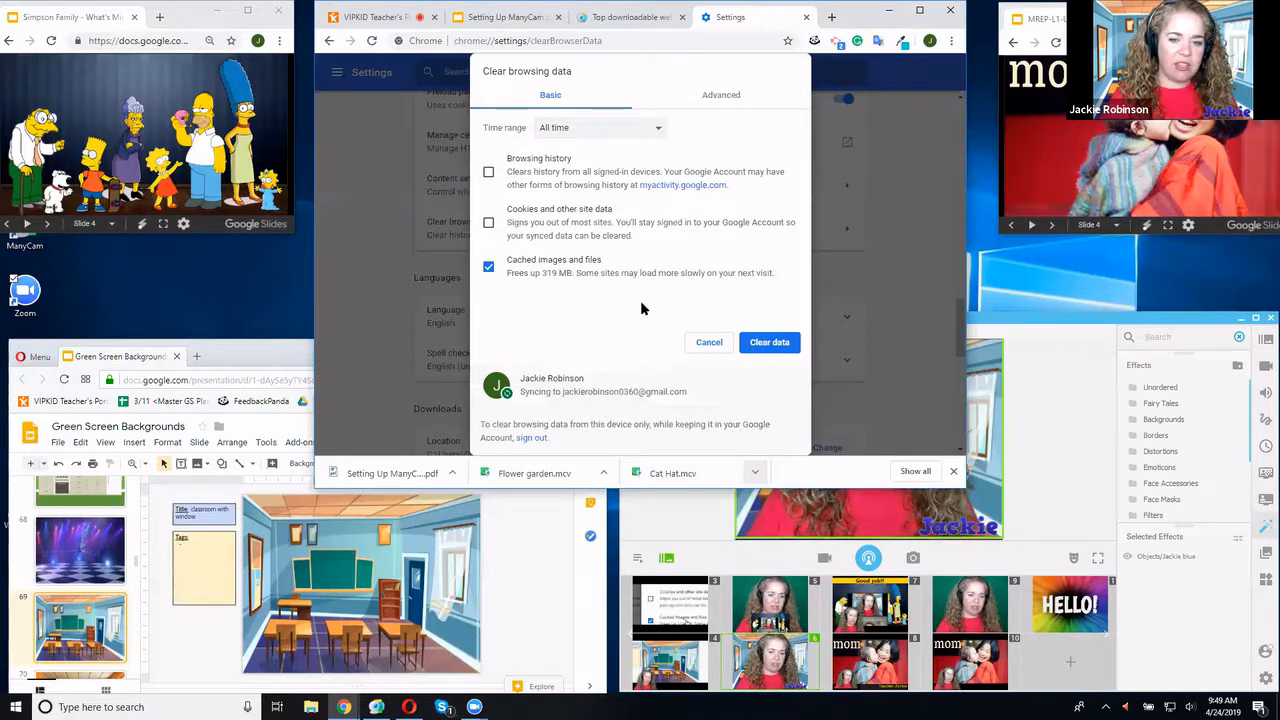
pyautogui.click(764, 343)
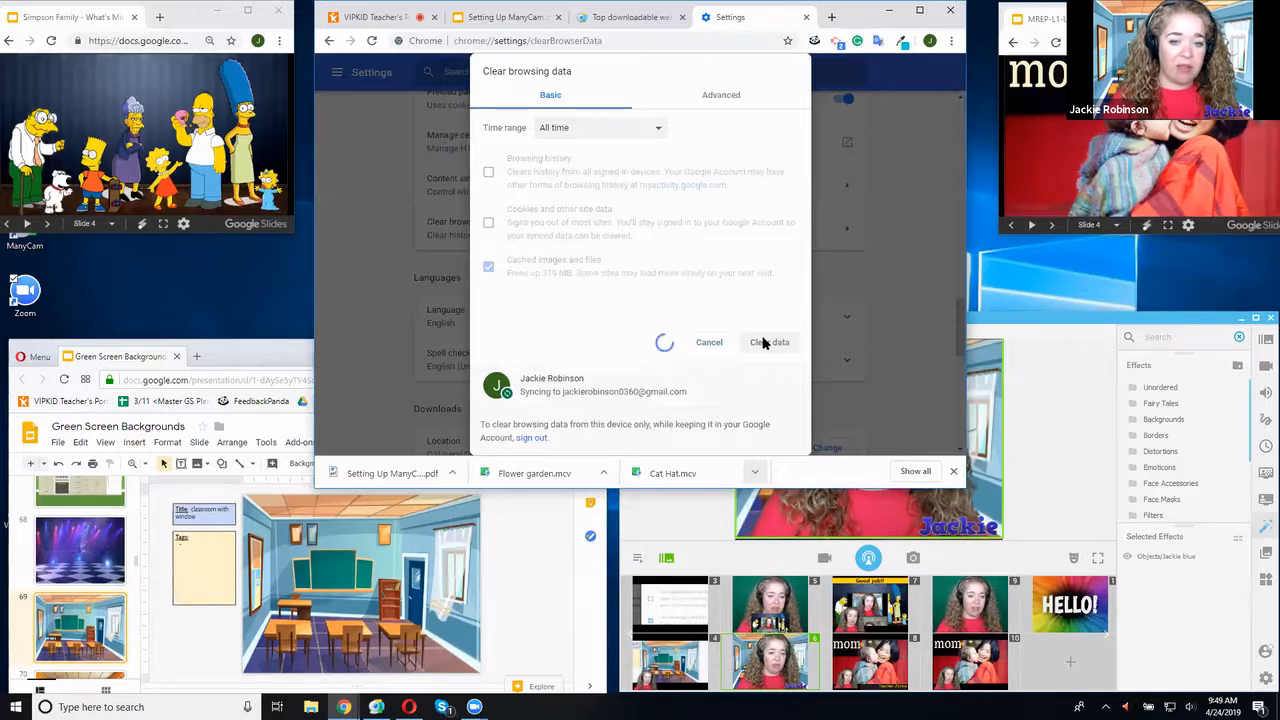
# Dismiss the downloads bar, return to the Setting Up ManyCam zoom presentation, and close its Themes pane
pyautogui.click(952, 471)
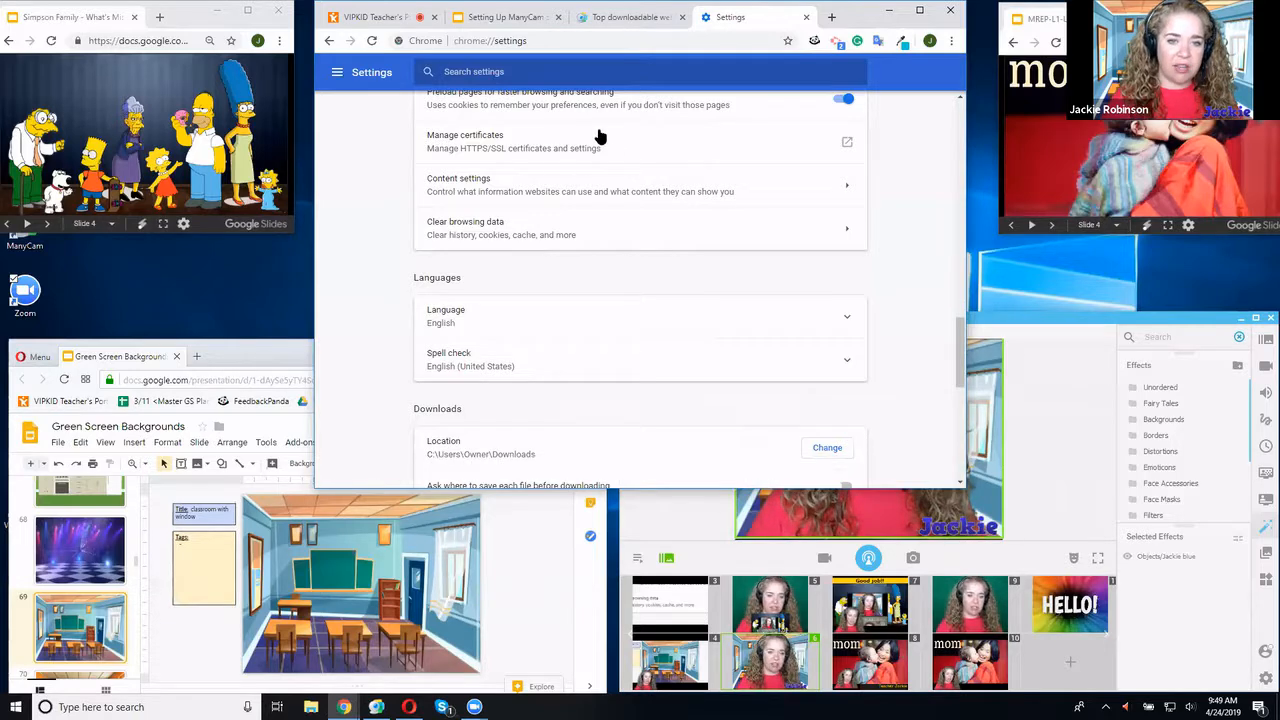
pyautogui.click(508, 17)
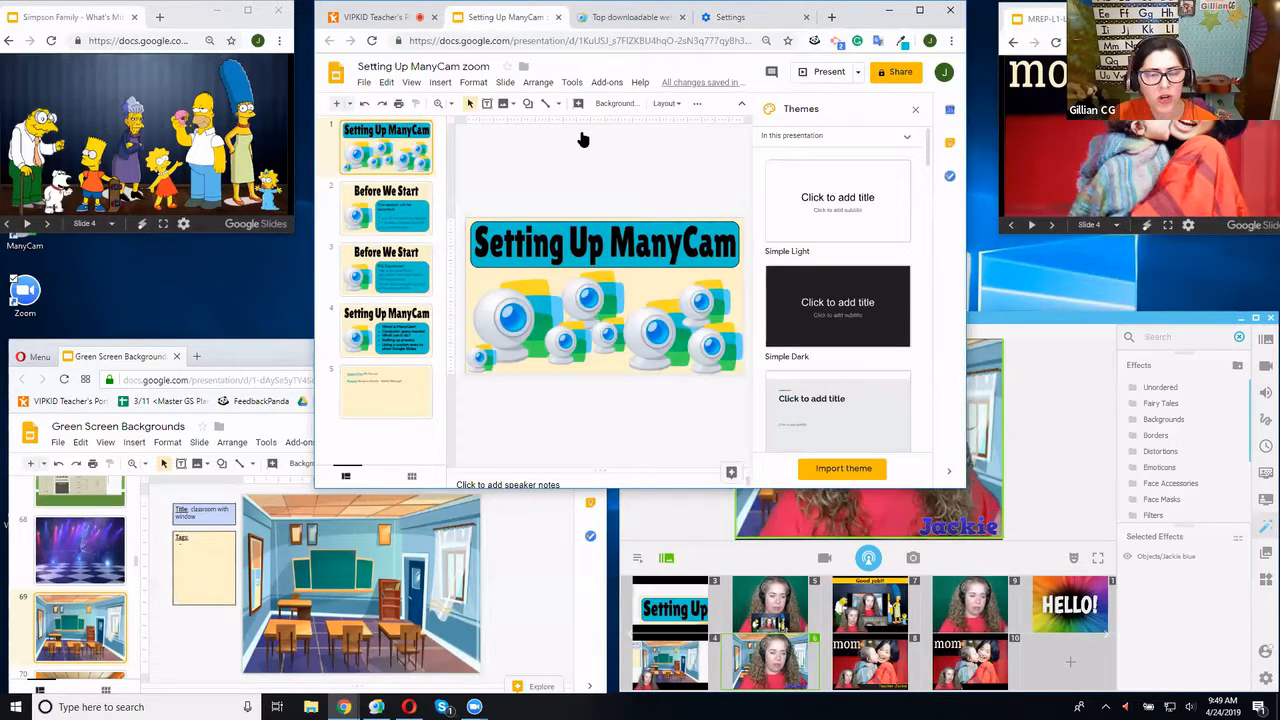
pyautogui.click(916, 110)
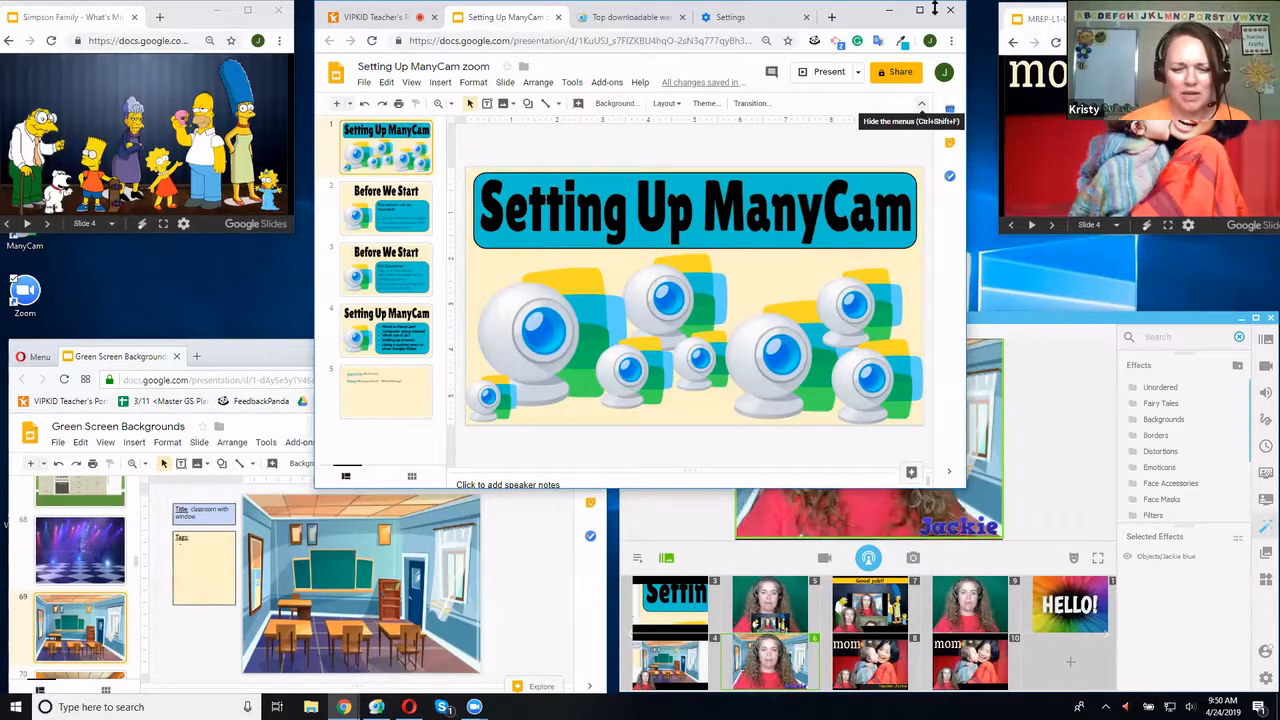
# Open the bookmarked Slide Finder spreadsheet in a new browser tab and show its #GS PROPS sheet
pyautogui.click(830, 18)
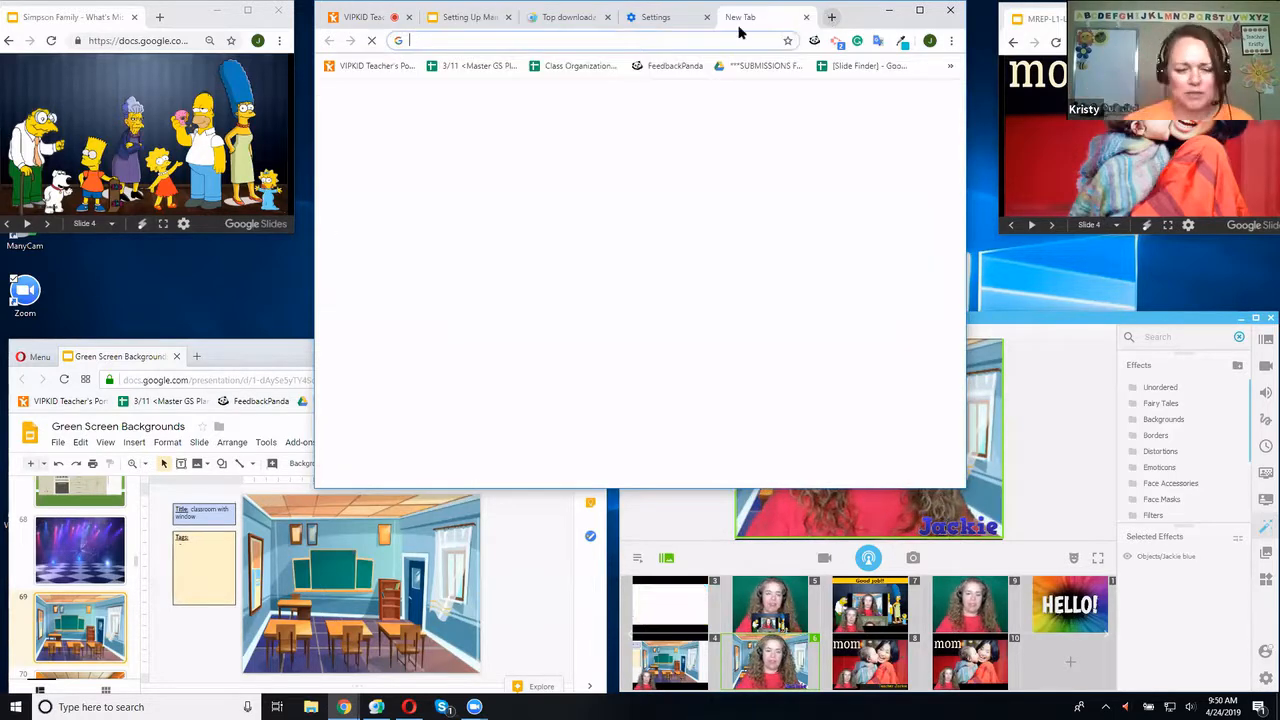
pyautogui.click(836, 66)
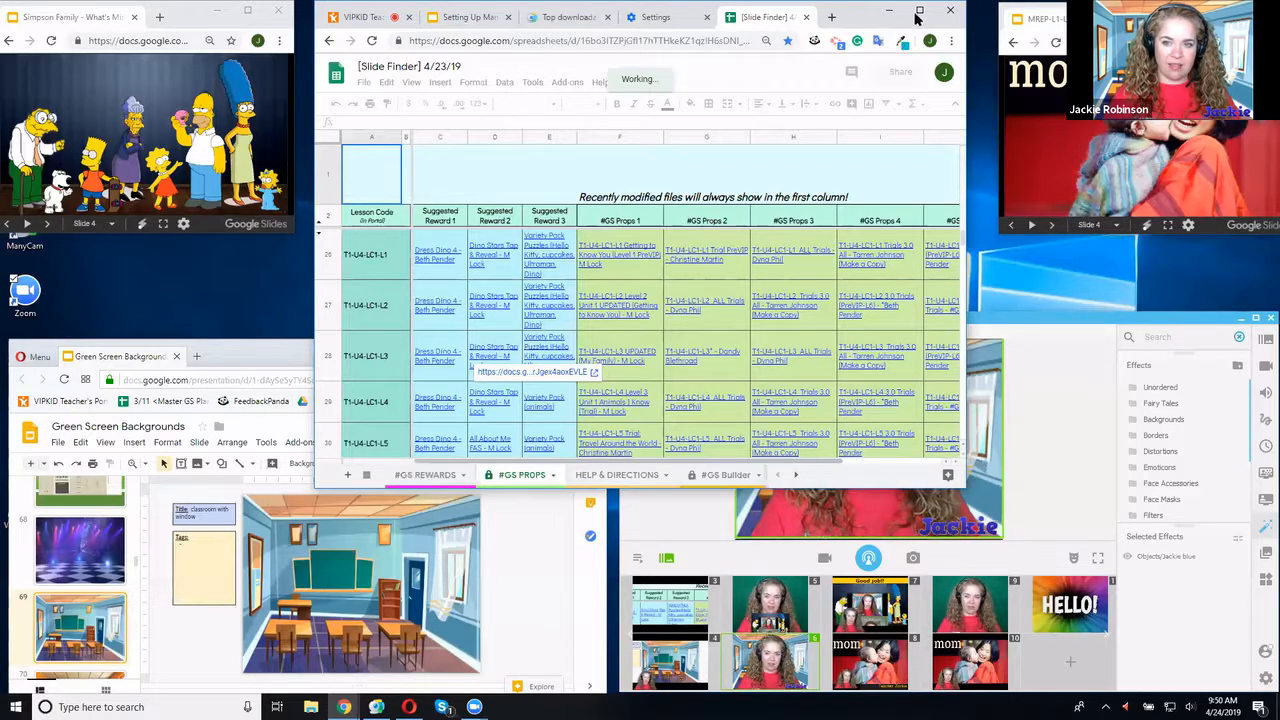
pyautogui.click(430, 477)
pyautogui.click(523, 477)
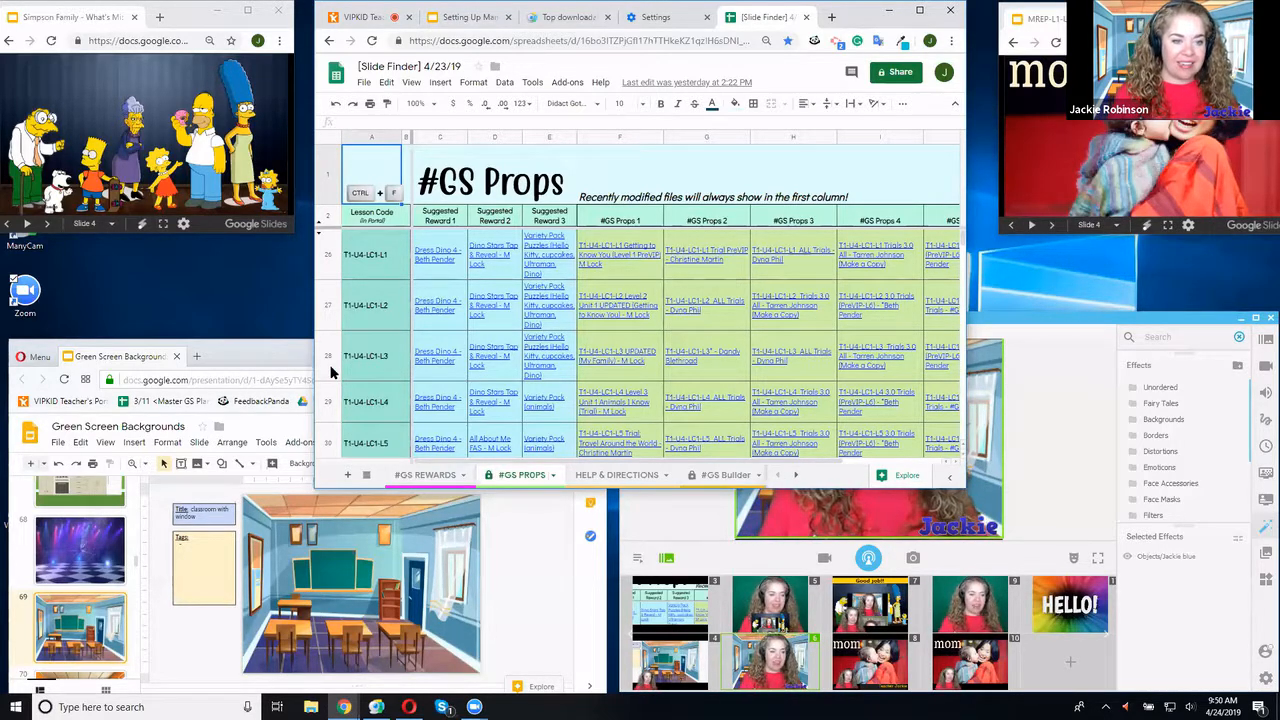
# Search the #GS PROPS sheet for the lesson code mc-l3-u1
pyautogui.hotkey('ctrl', 'f')
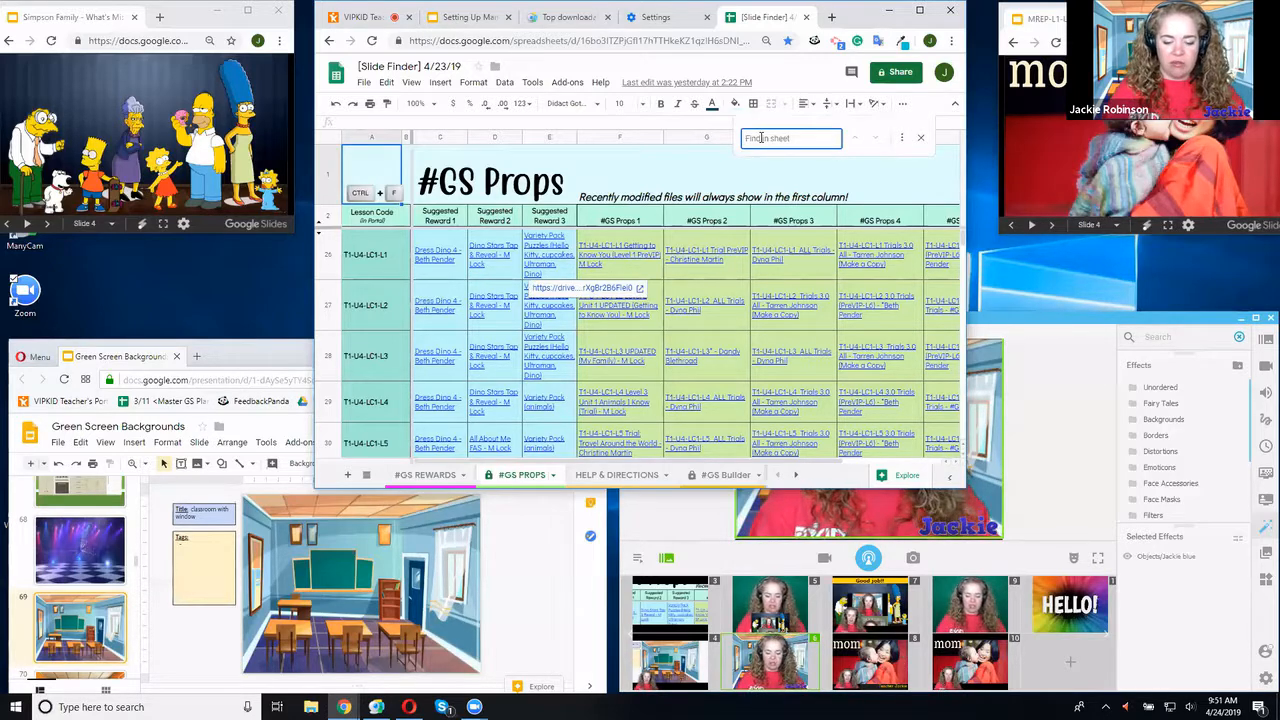
pyautogui.write('mc-l3')
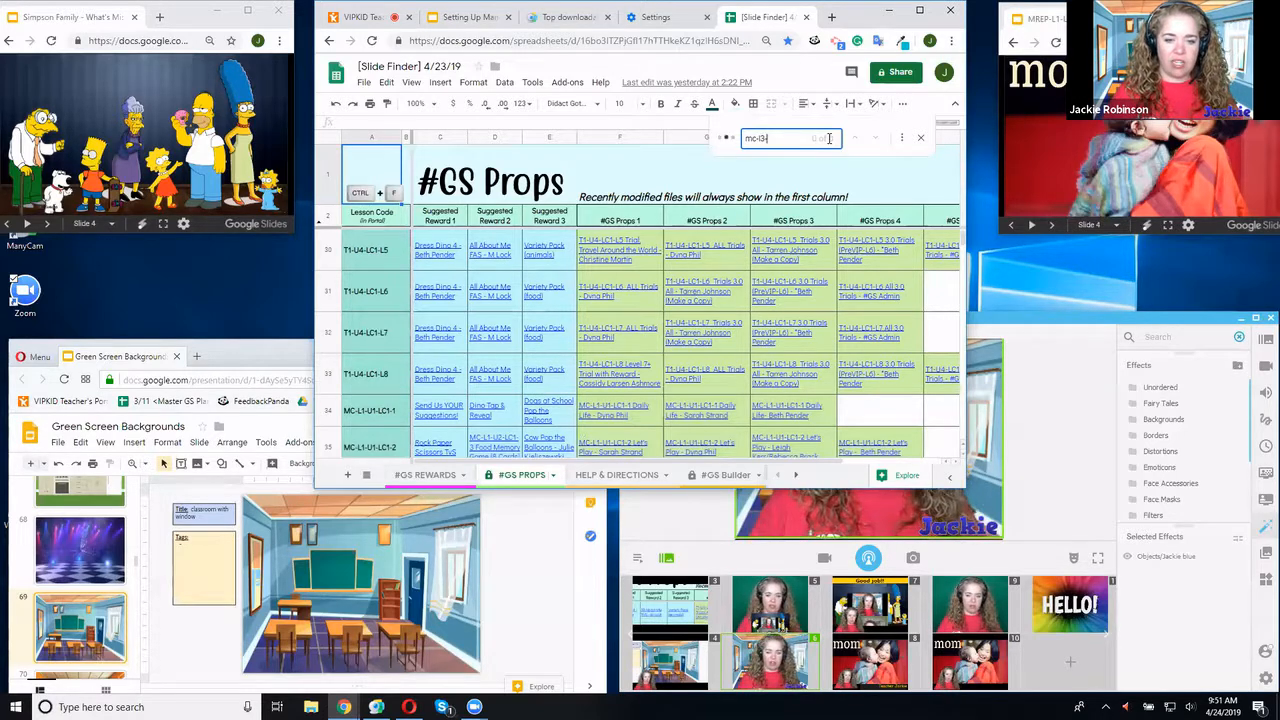
pyautogui.write('-')
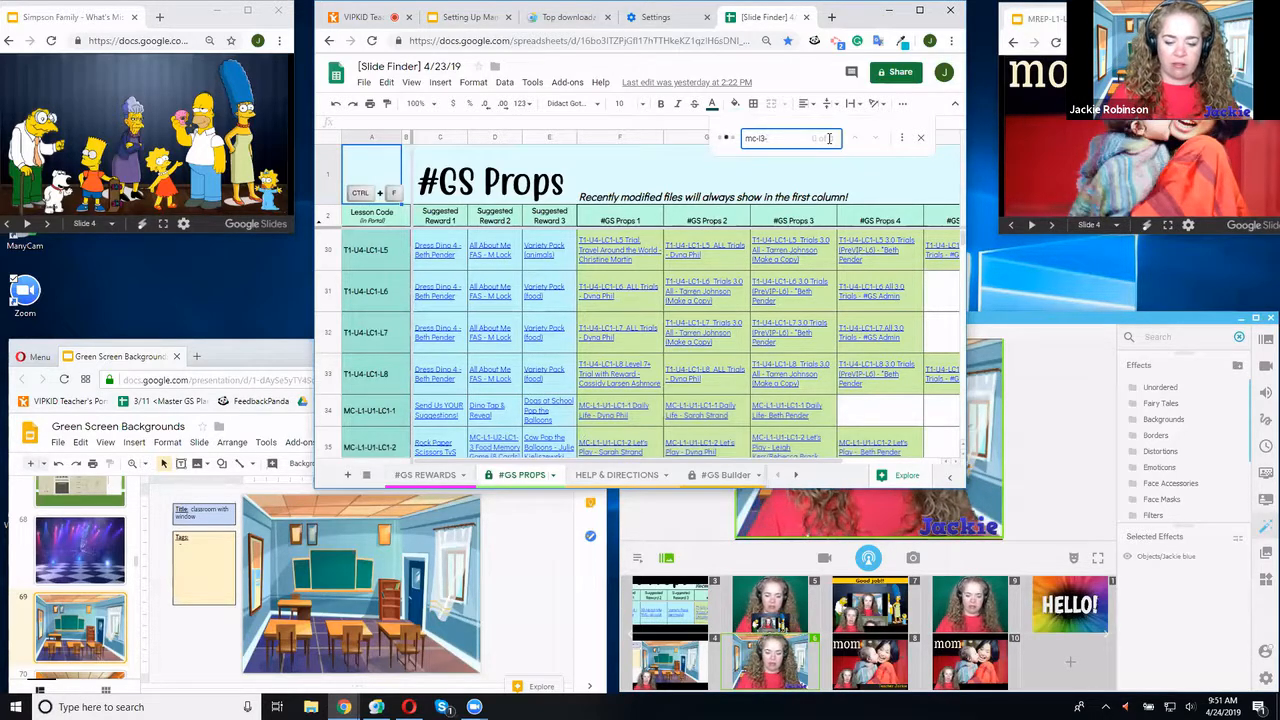
pyautogui.write('u1')
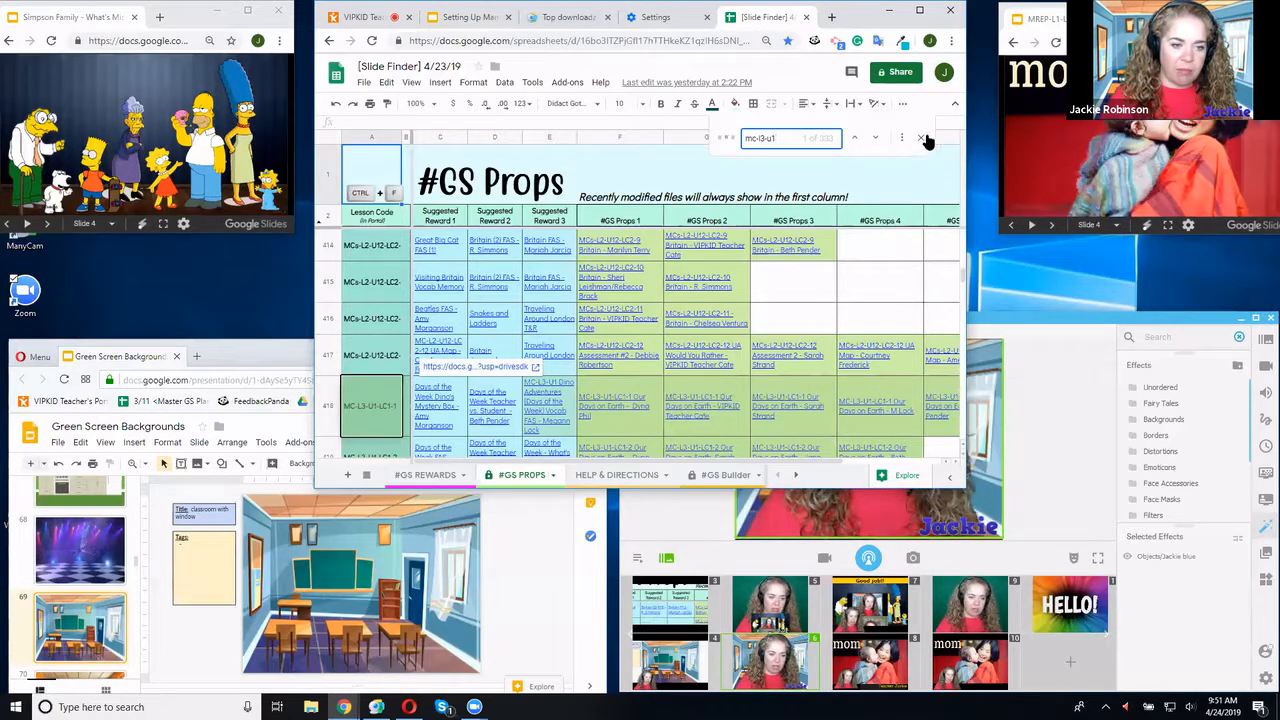
# Maximize the browser and go through the suggested rewards, #GS props and lesson notes cells in the MC-L3-U1-LC1-1 row
pyautogui.click(451, 410)
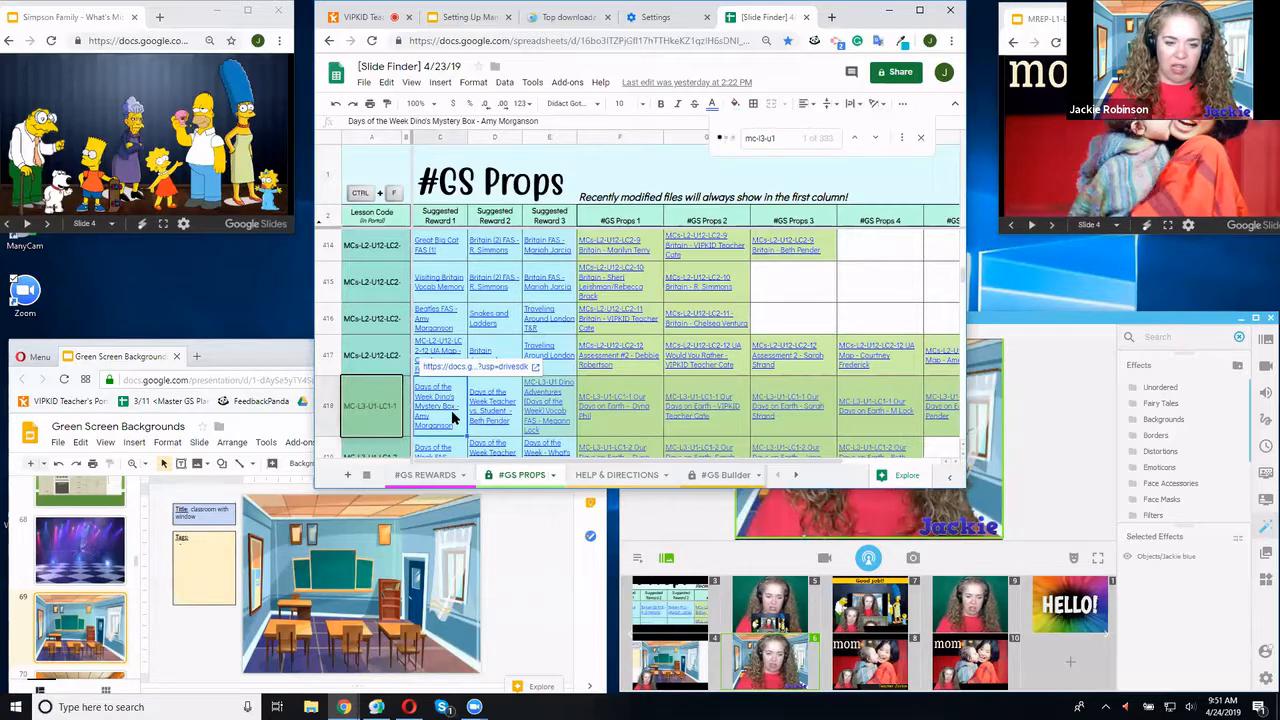
pyautogui.press('Right')
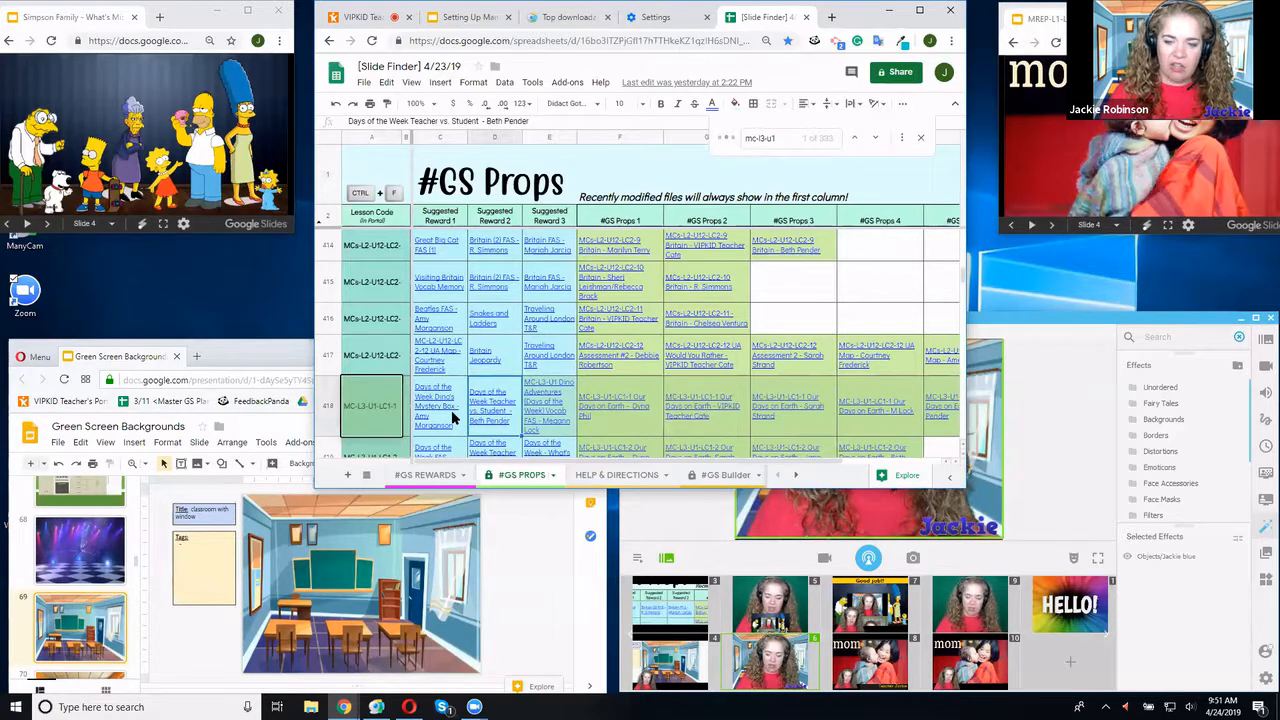
pyautogui.click(924, 11)
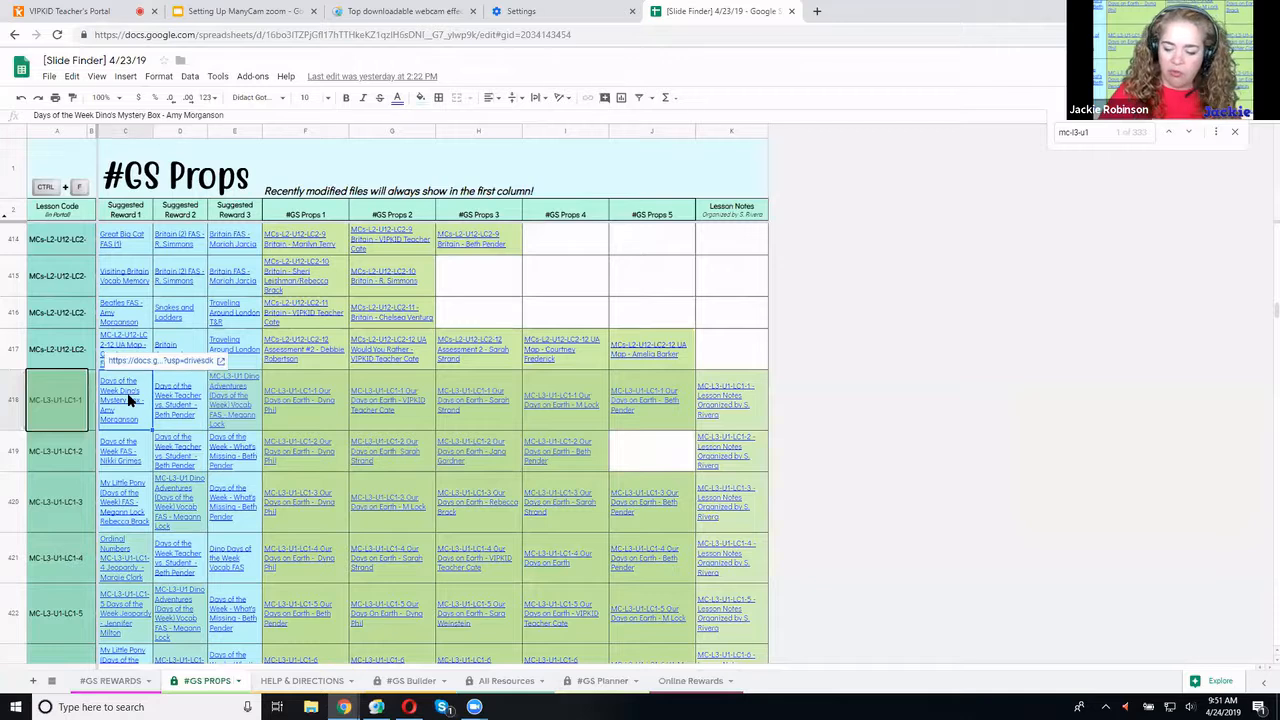
pyautogui.press('Right')
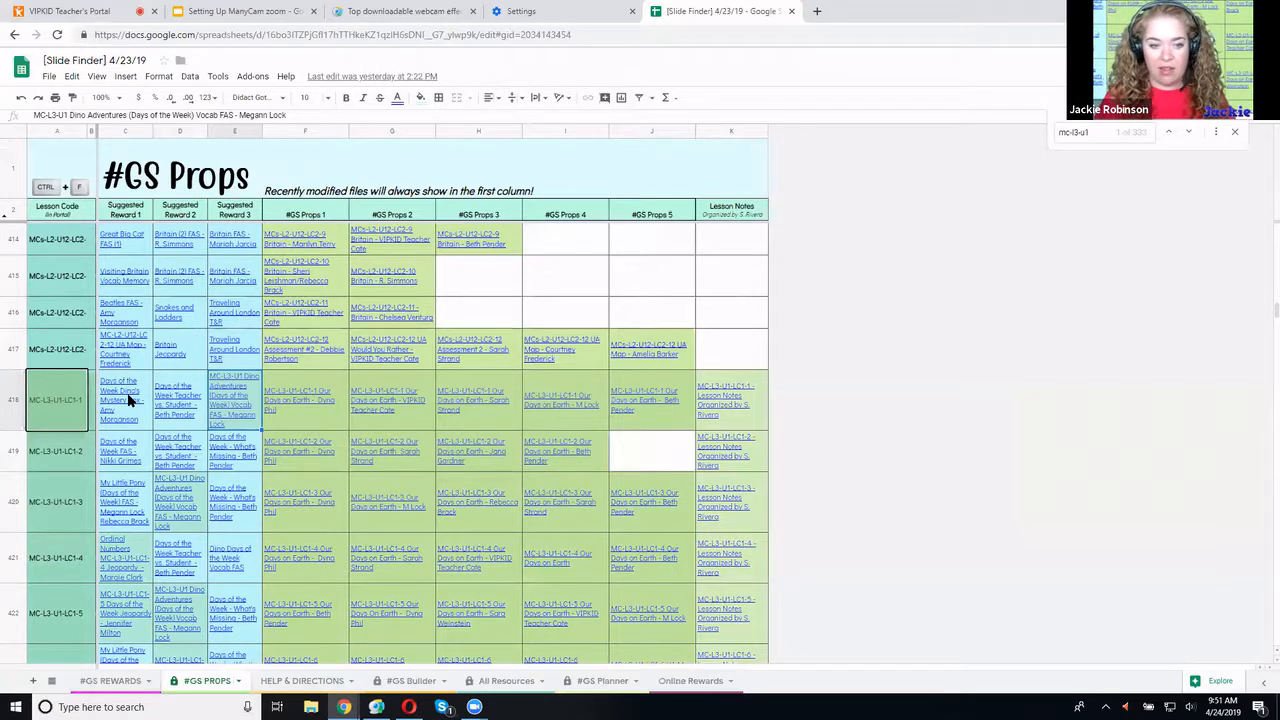
pyautogui.click(322, 421)
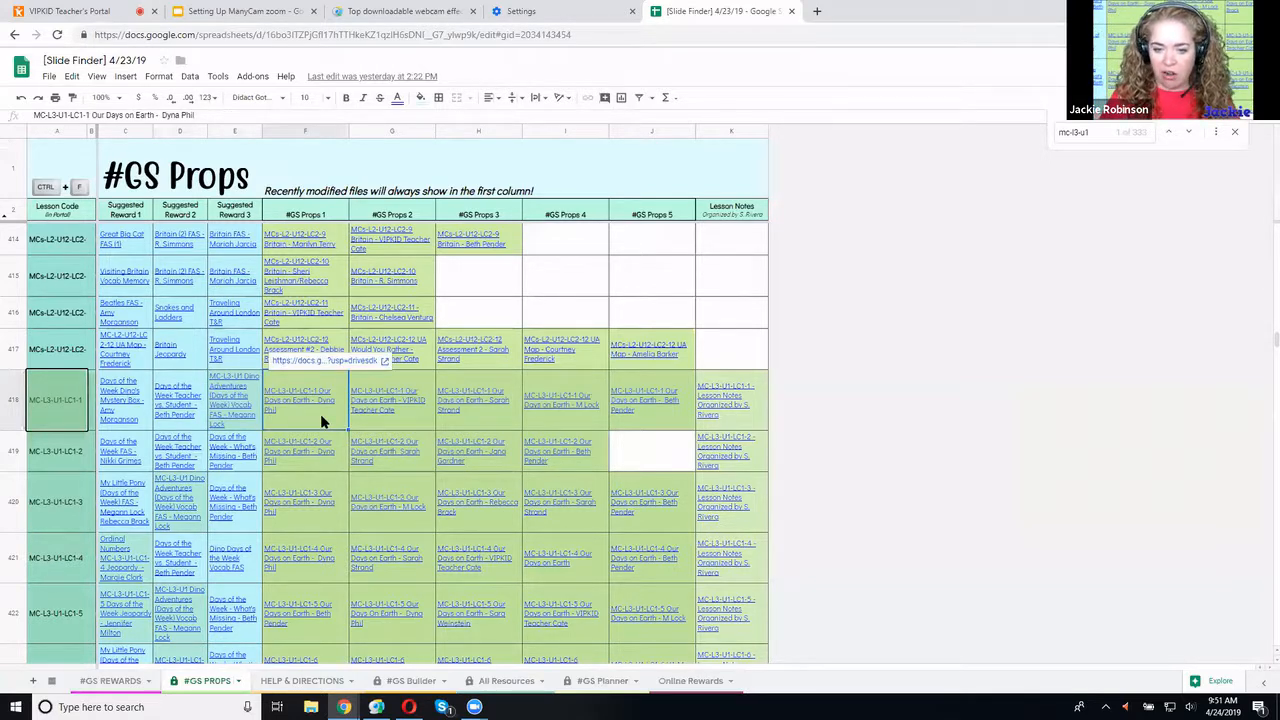
pyautogui.press('Right')
pyautogui.press('Right')
pyautogui.press('Right')
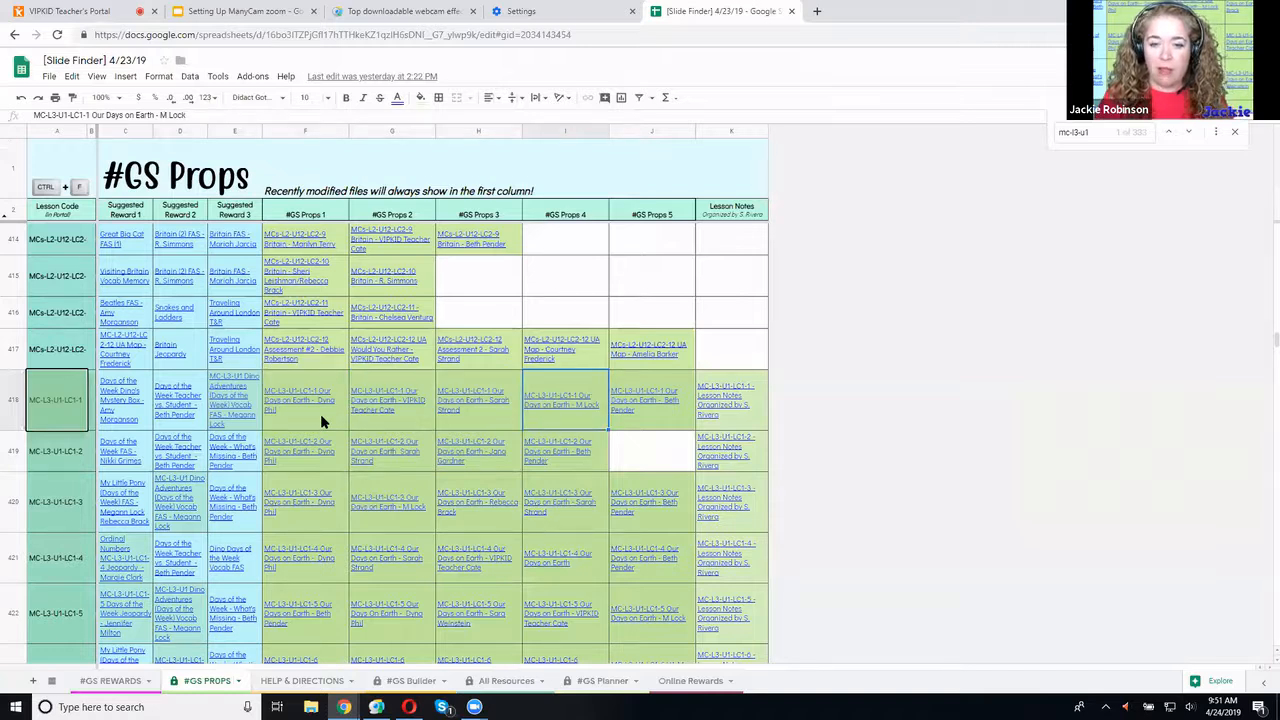
pyautogui.press('Right')
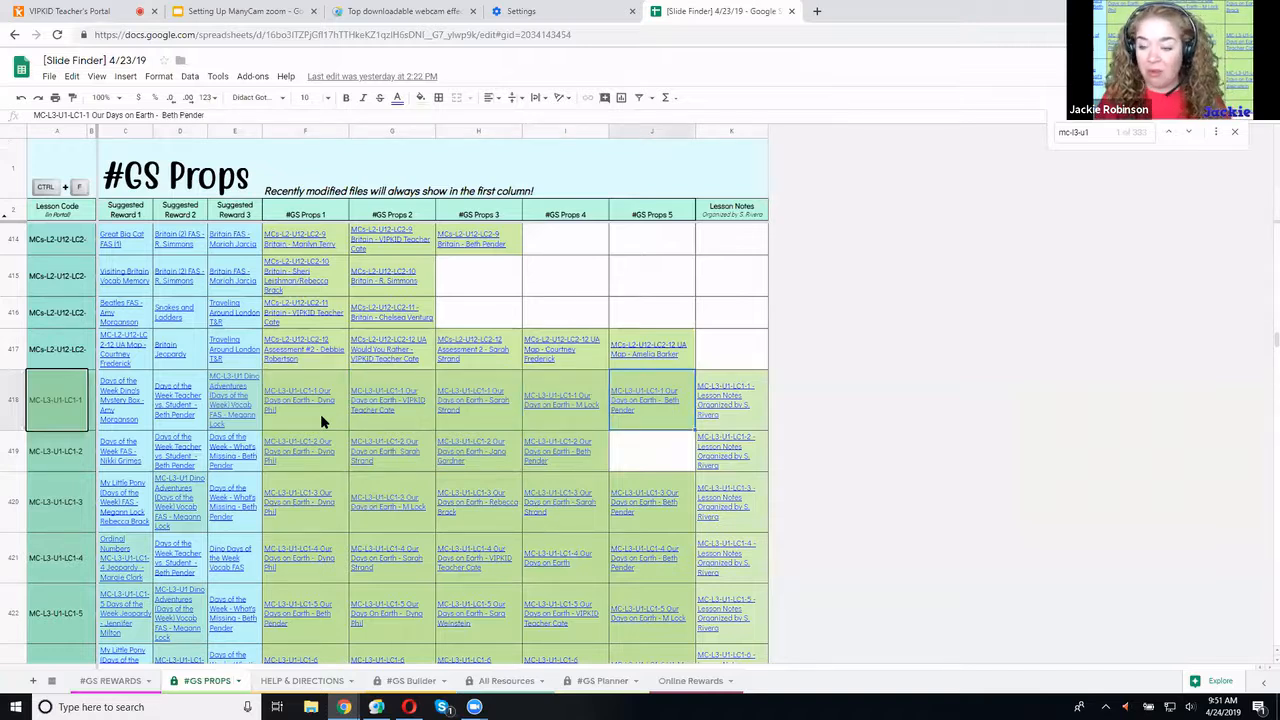
pyautogui.press('Right')
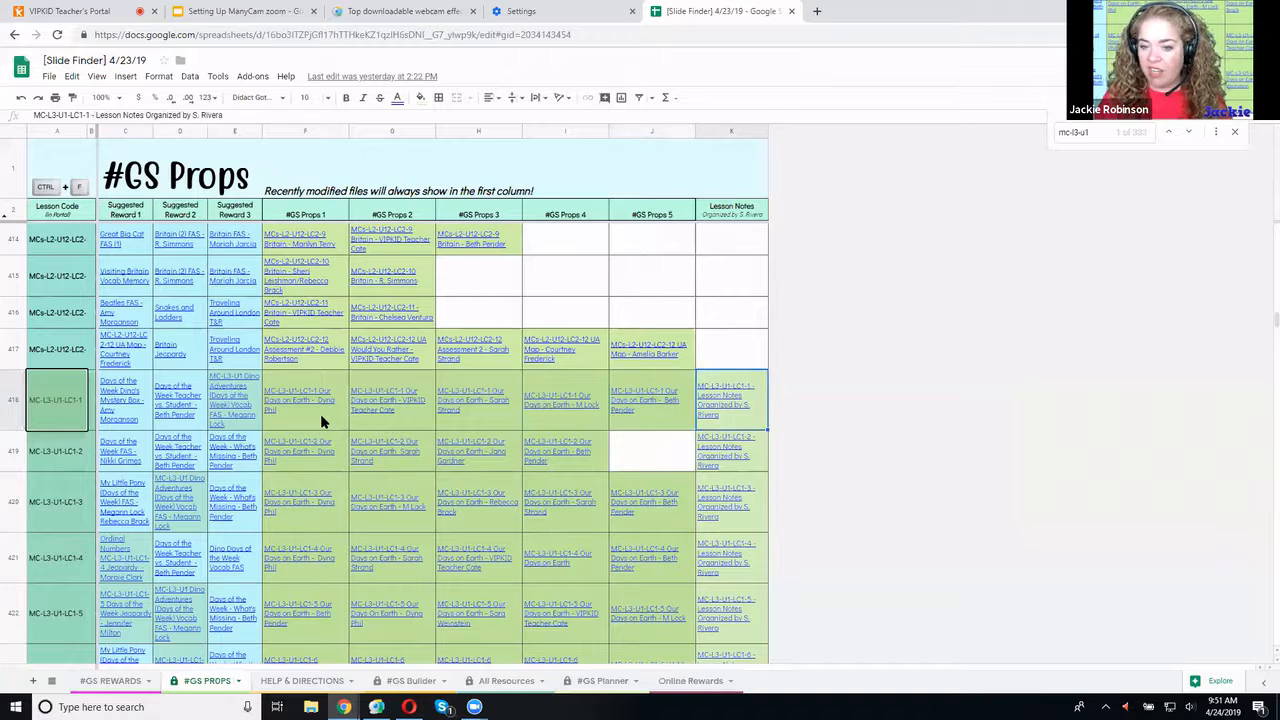
# Go back to the first #GS Props cell in the MC-L3-U1-LC1-1 row
pyautogui.press('Left')
pyautogui.press('Left')
pyautogui.press('Left')
pyautogui.press('Left')
pyautogui.press('Left')
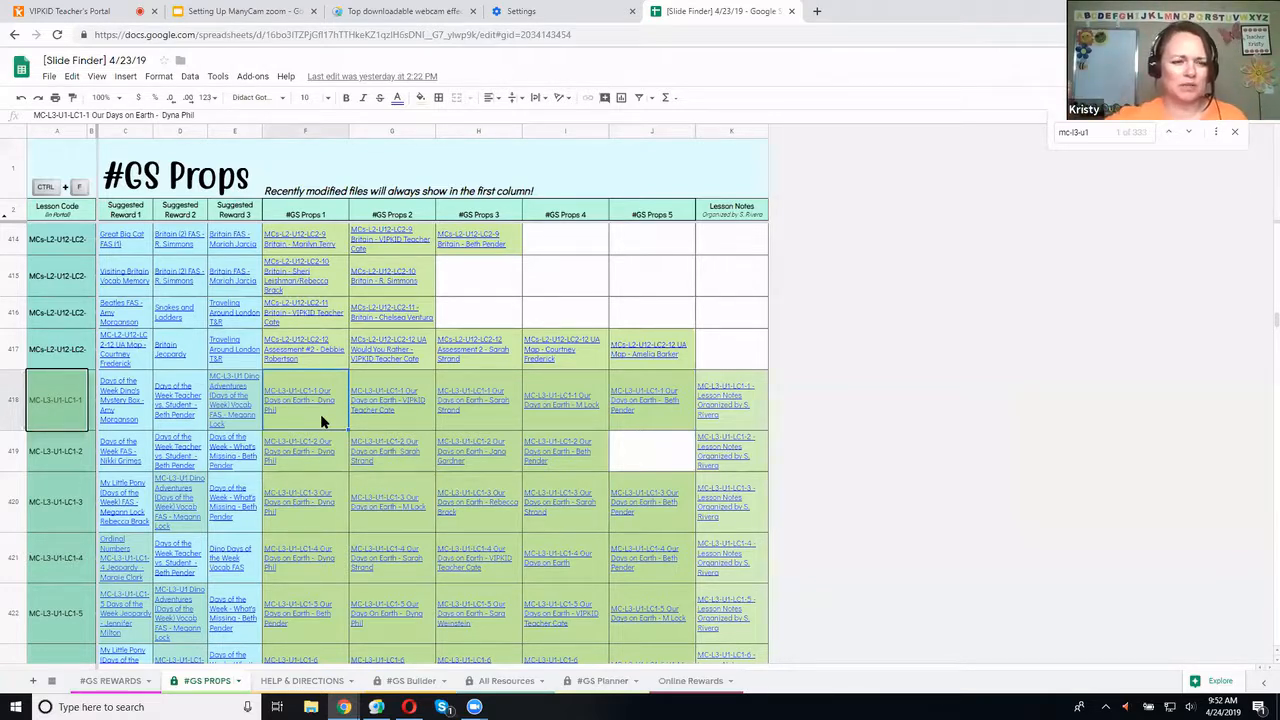
# Open the bookmarked 3/11 Master GS Planner spreadsheet in a new browser tab and show its My Planner sheet
pyautogui.click(816, 12)
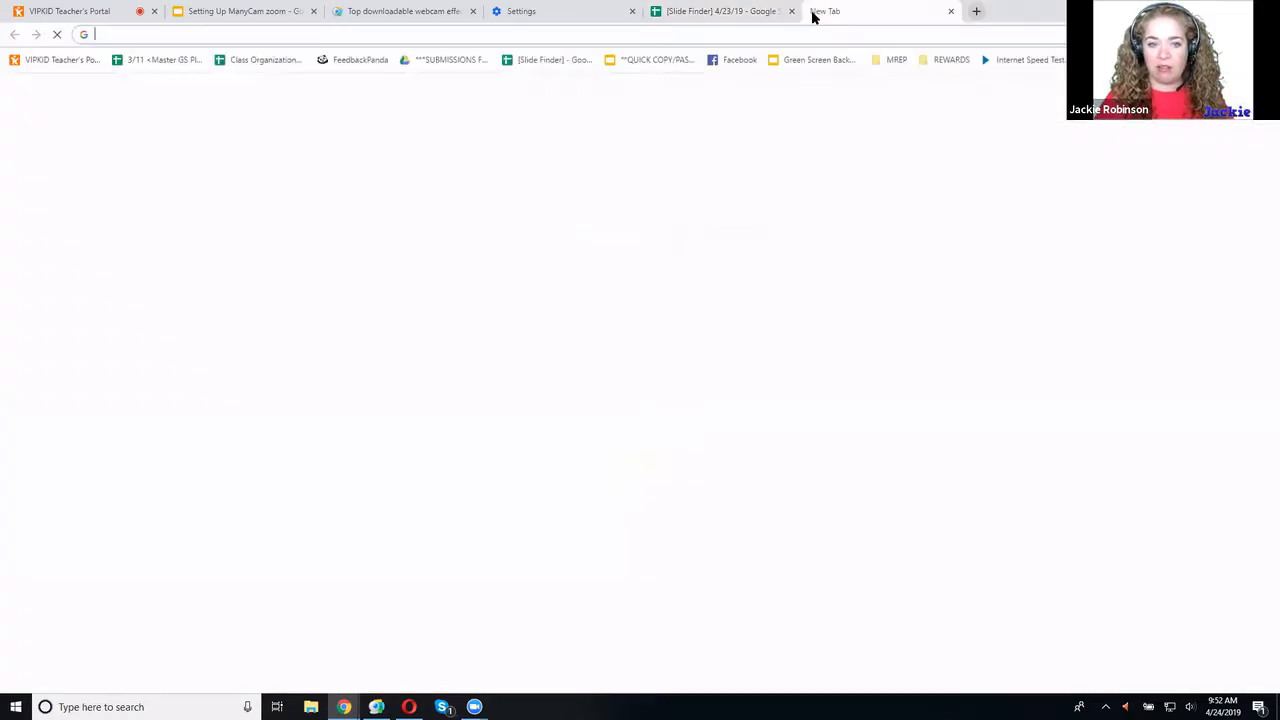
pyautogui.click(163, 60)
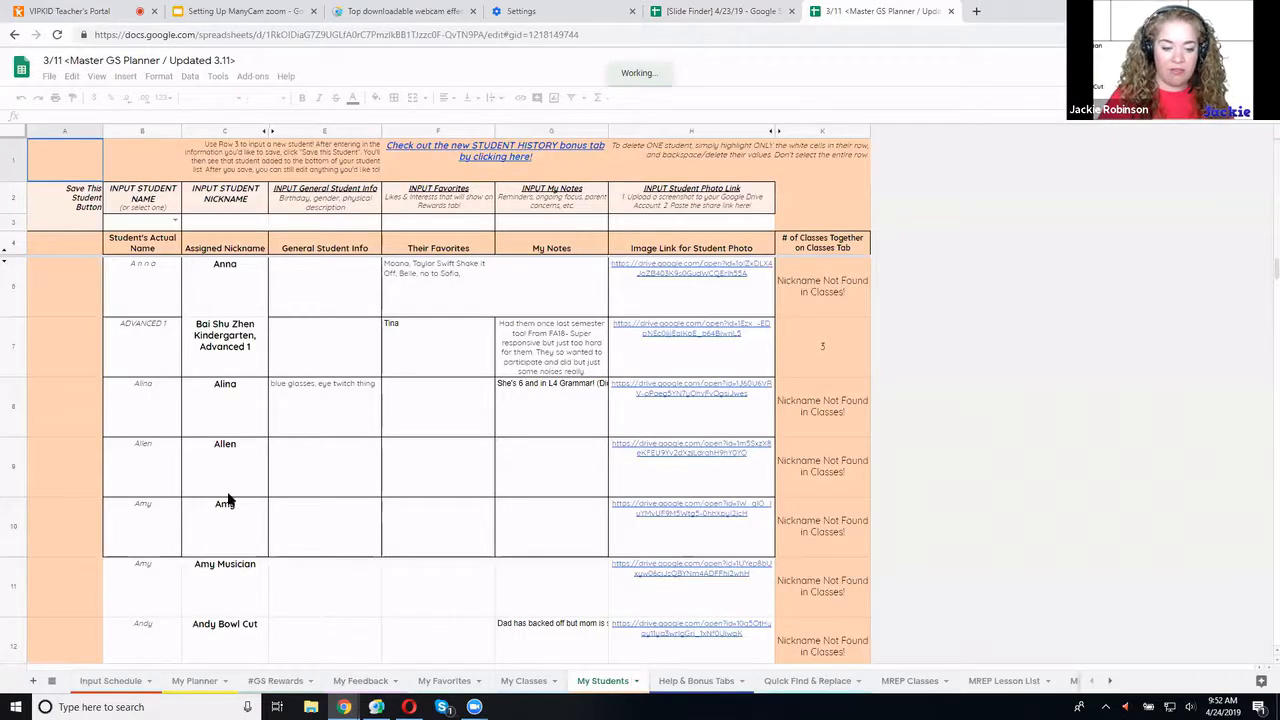
pyautogui.click(196, 681)
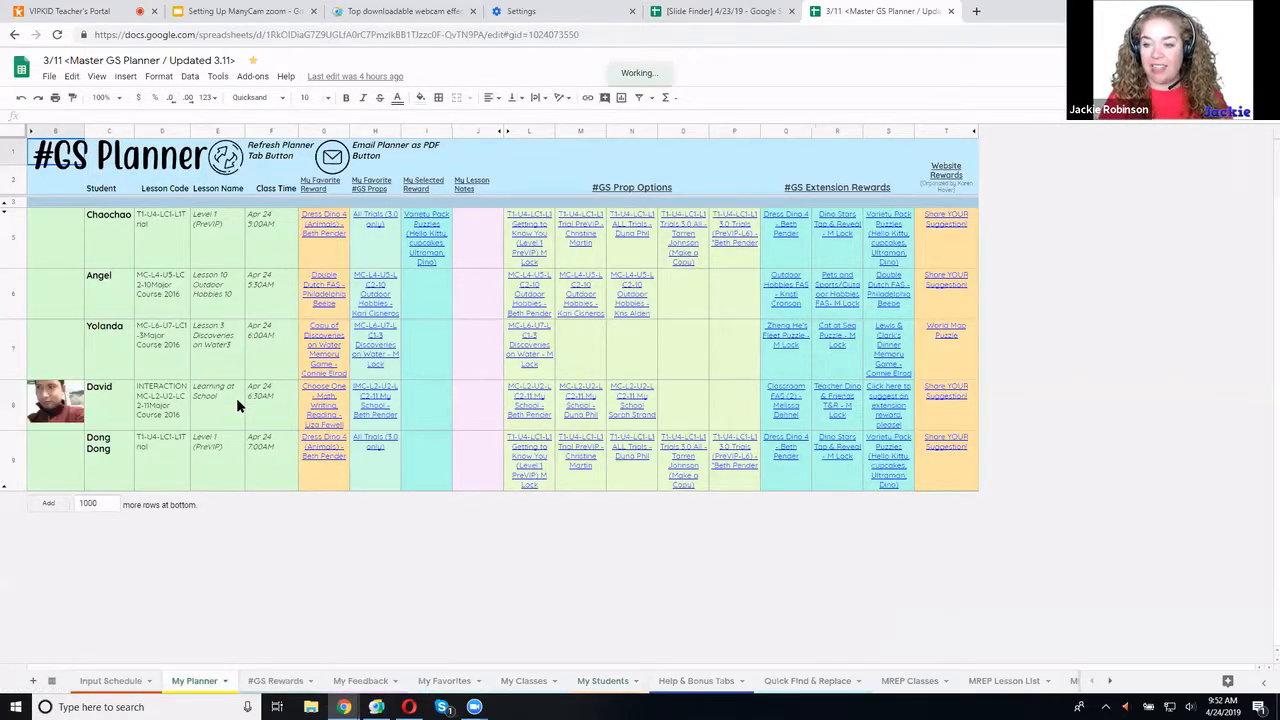
pyautogui.click(264, 224)
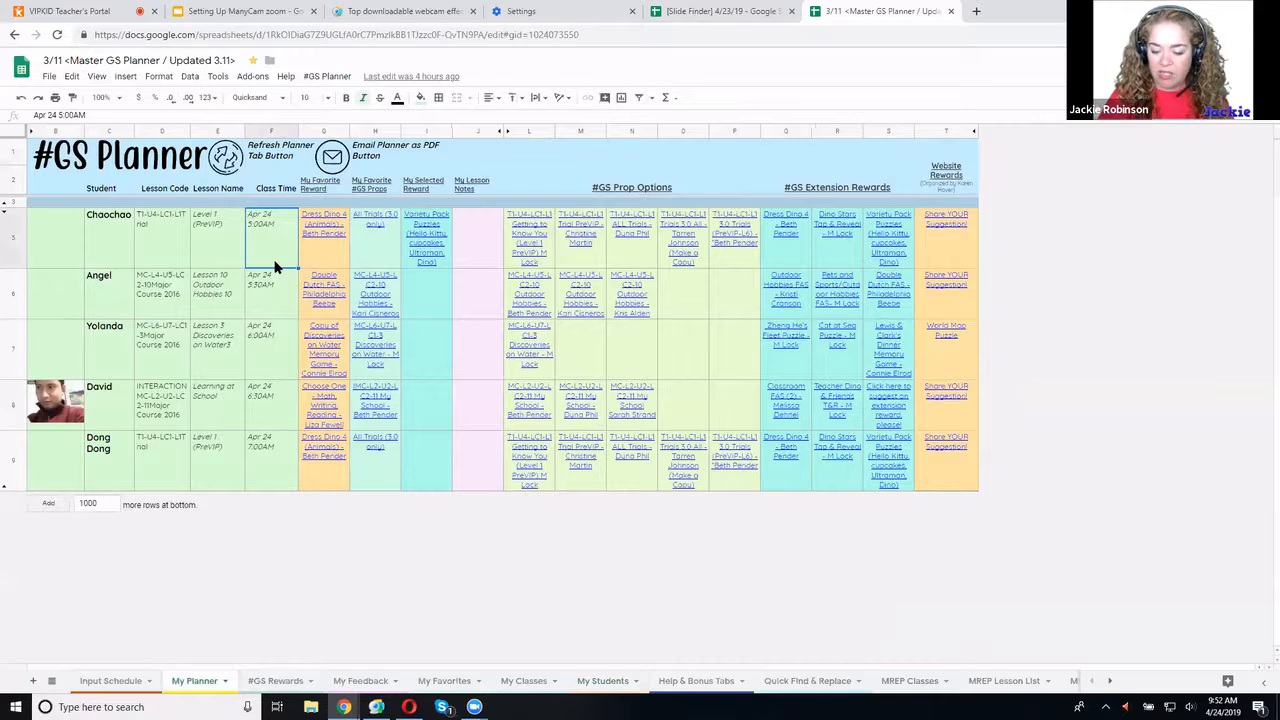
pyautogui.press('Right')
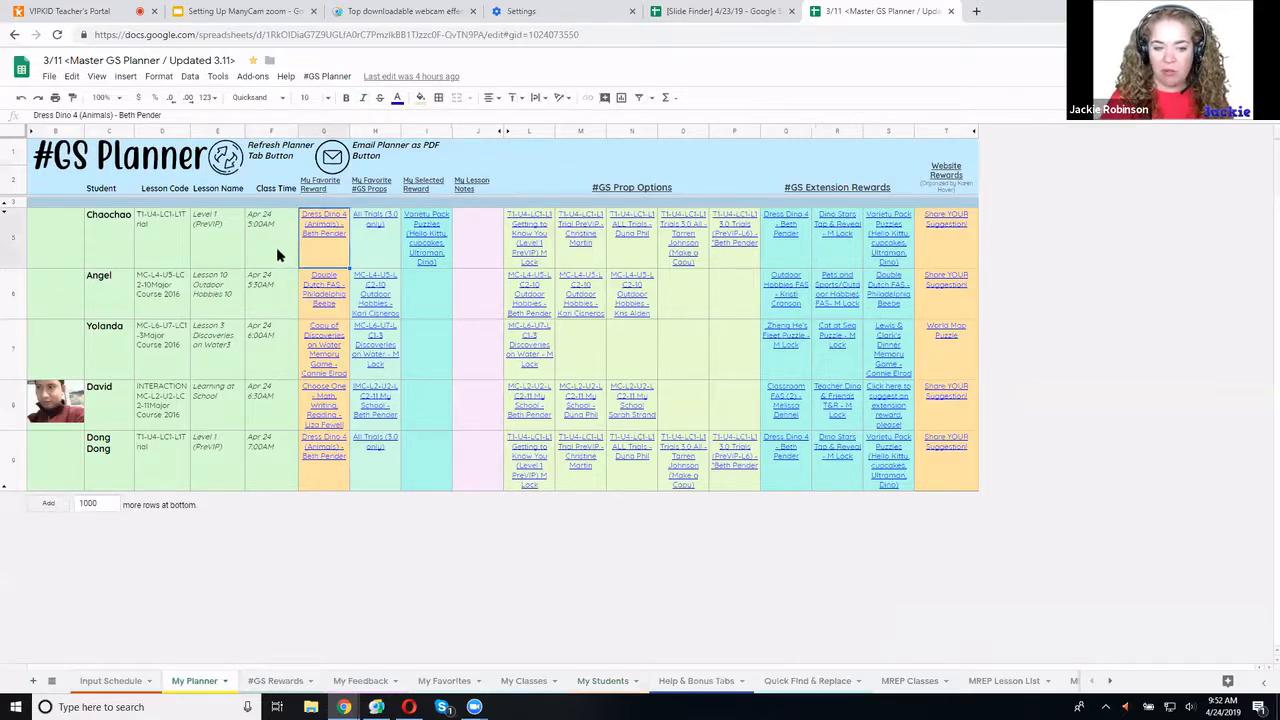
pyautogui.hotkey('shift', 'Down')
pyautogui.hotkey('shift', 'Down')
pyautogui.hotkey('shift', 'Down')
pyautogui.hotkey('shift', 'Down')
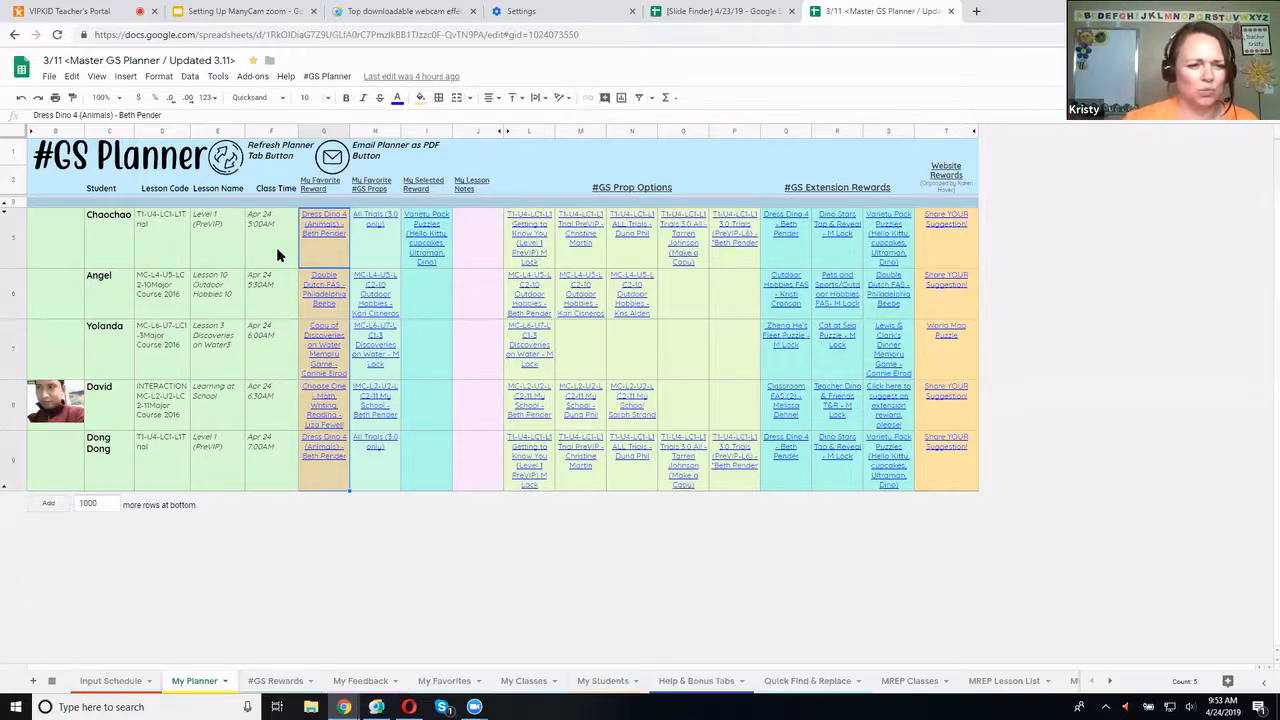
pyautogui.click(224, 254)
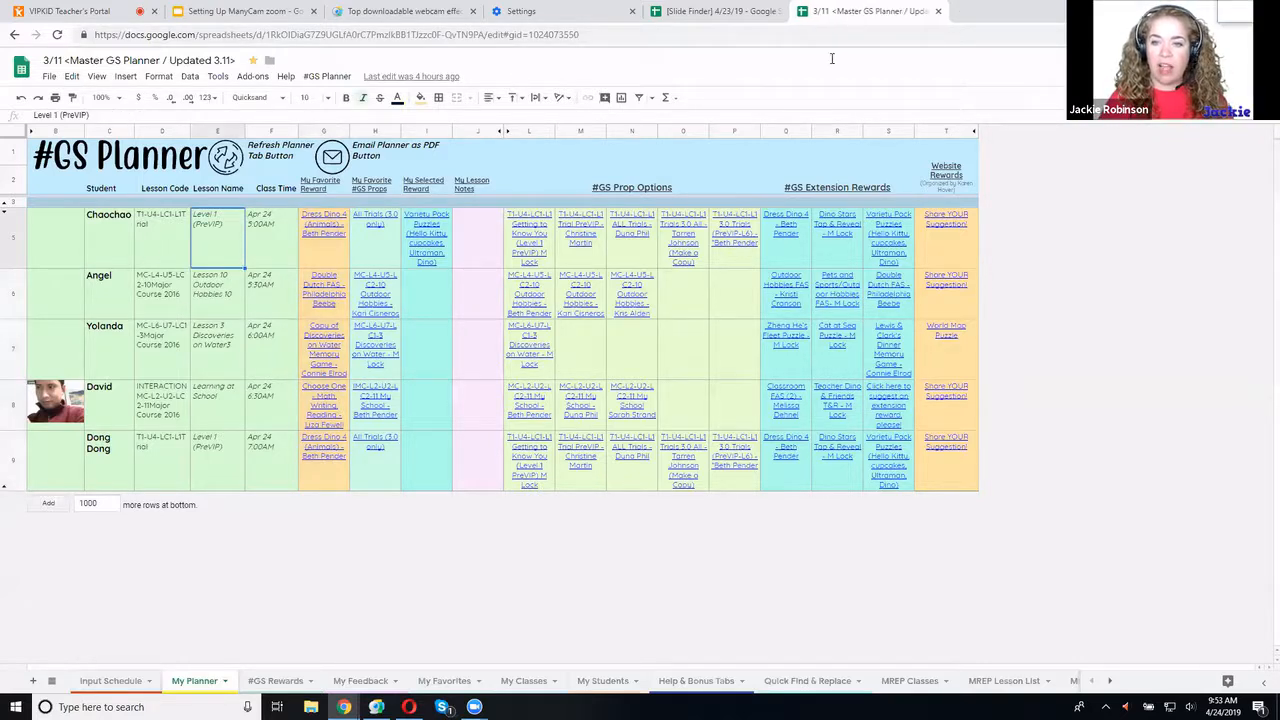
# Move the planner into its own browser window and open the My Favorite Reward links of rows 5 to 9 together
pyautogui.moveTo(832, 12); pyautogui.dragTo(832, 63)
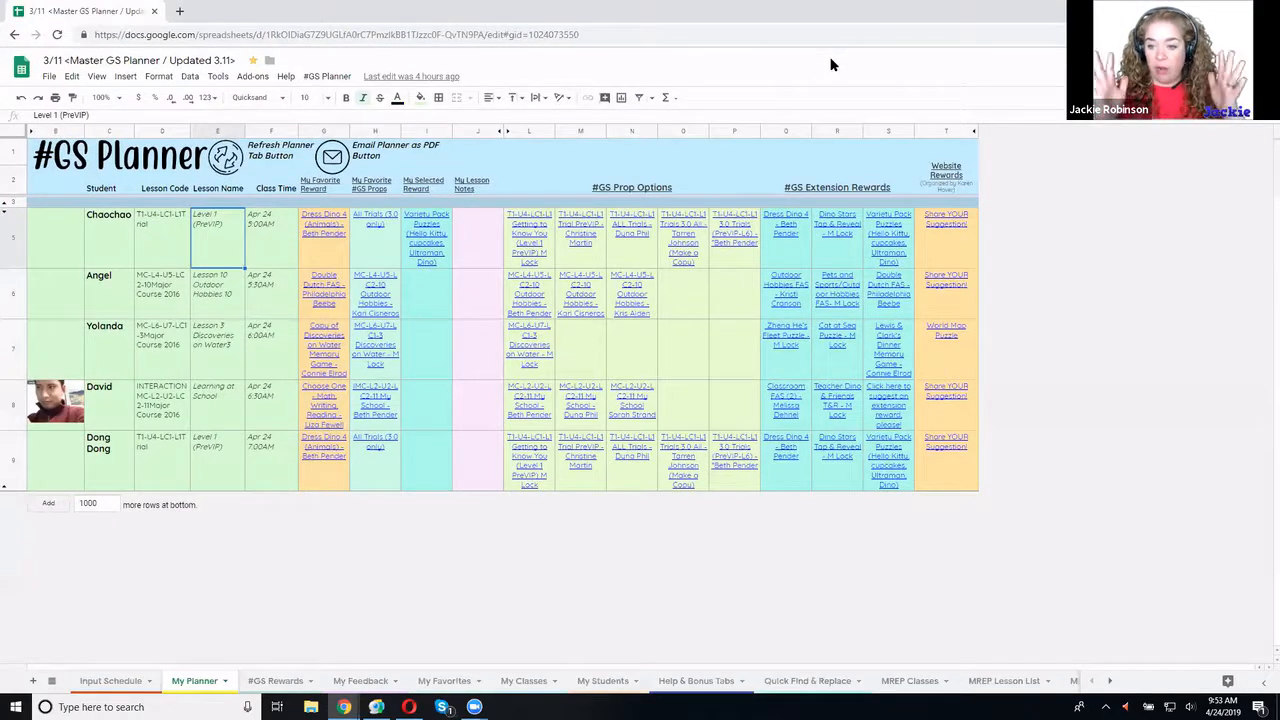
pyautogui.click(270, 240)
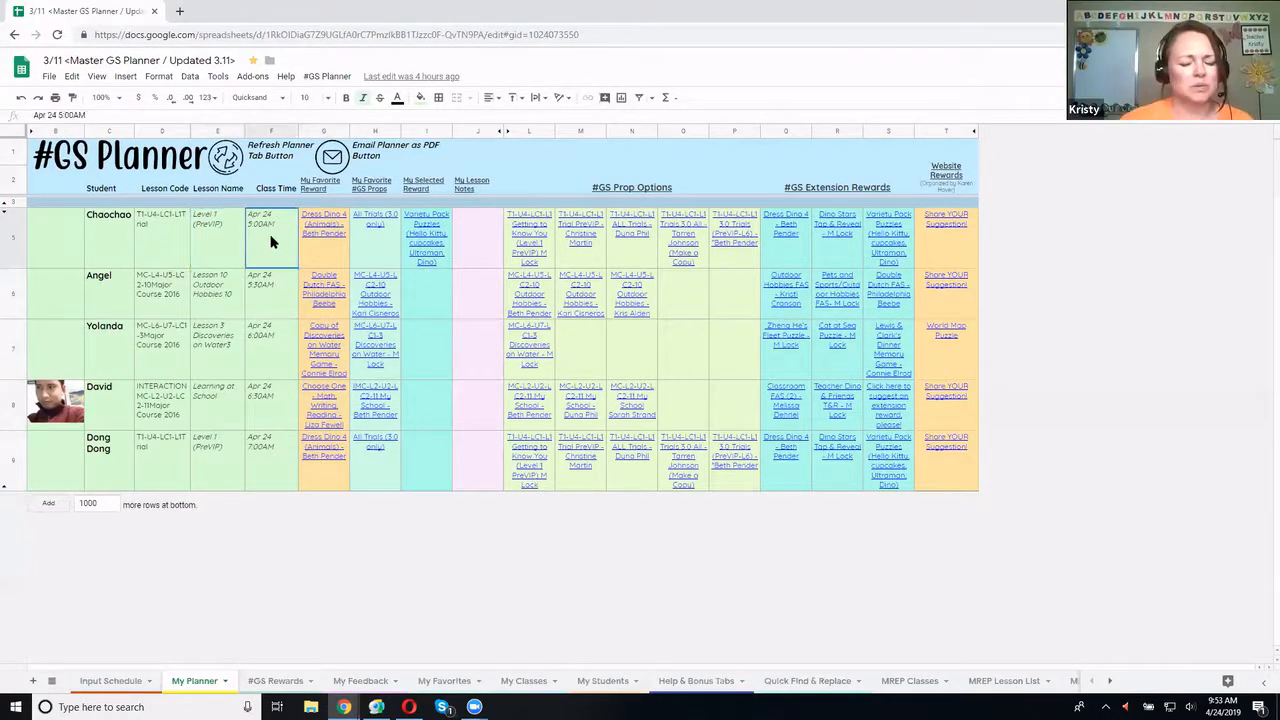
pyautogui.press('Right')
pyautogui.hotkey('shift', 'Down')
pyautogui.hotkey('shift', 'Down')
pyautogui.hotkey('shift', 'Down')
pyautogui.hotkey('shift', 'Down')
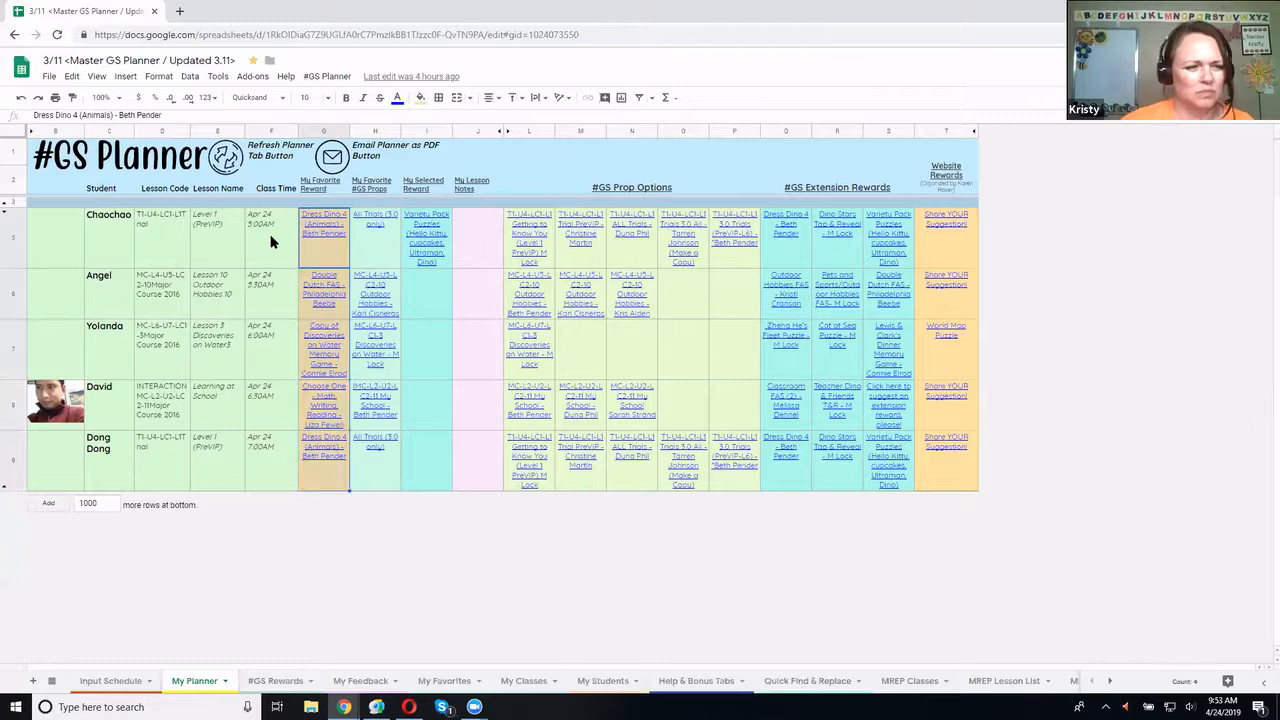
pyautogui.hotkey('alt', 'Return')
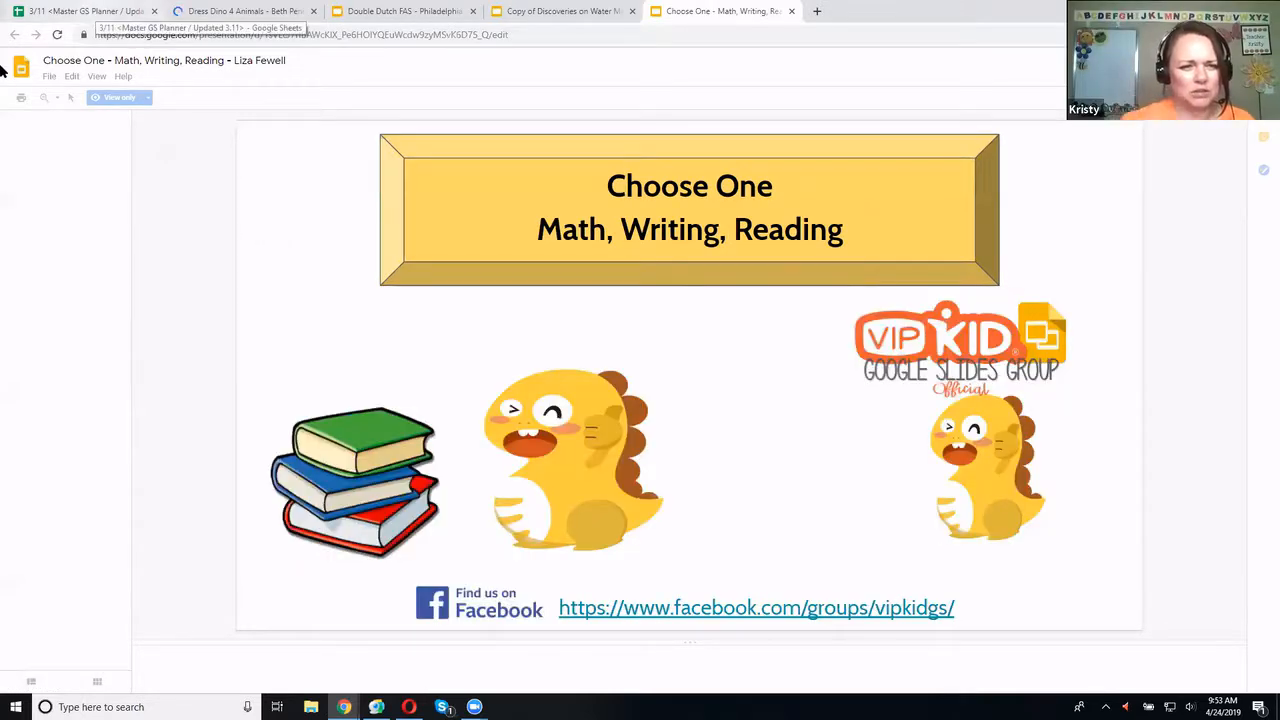
# Separate the planner from the opened reward tabs and open the My Favorite #GS Props links of rows 5 to 8 together
pyautogui.click(95, 11)
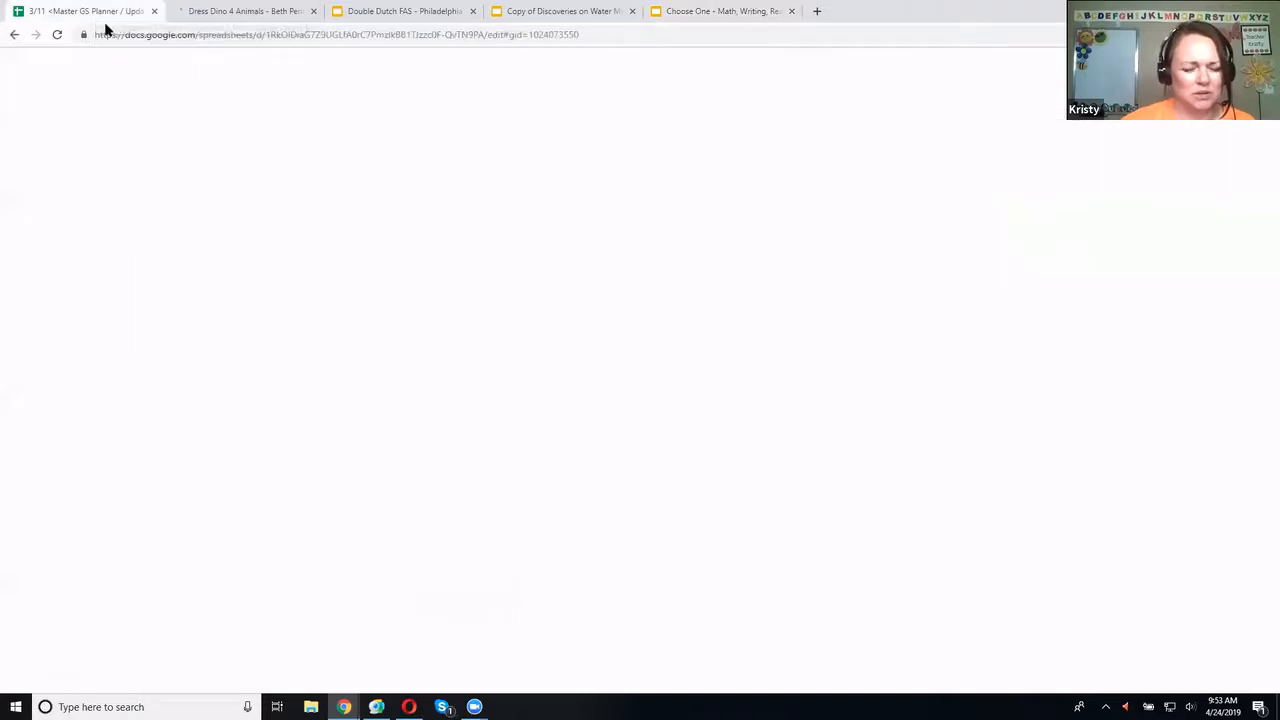
pyautogui.moveTo(148, 89); pyautogui.dragTo(179, 157)
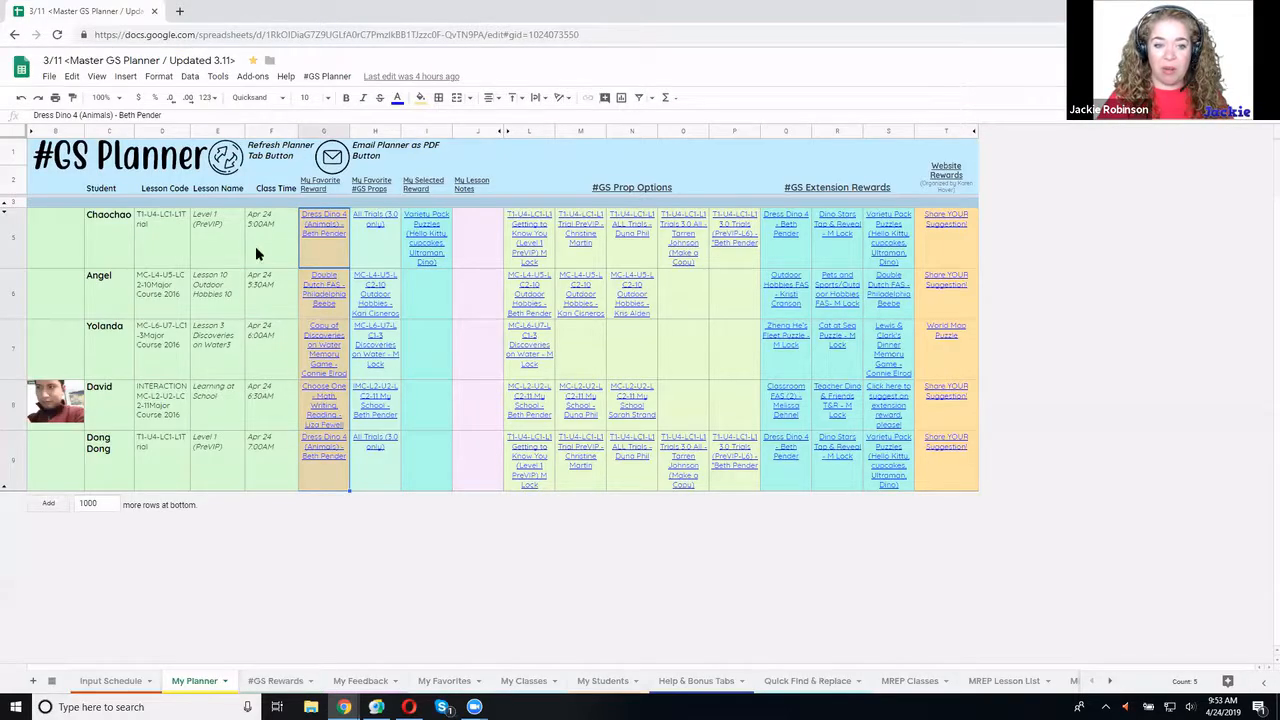
pyautogui.click(279, 239)
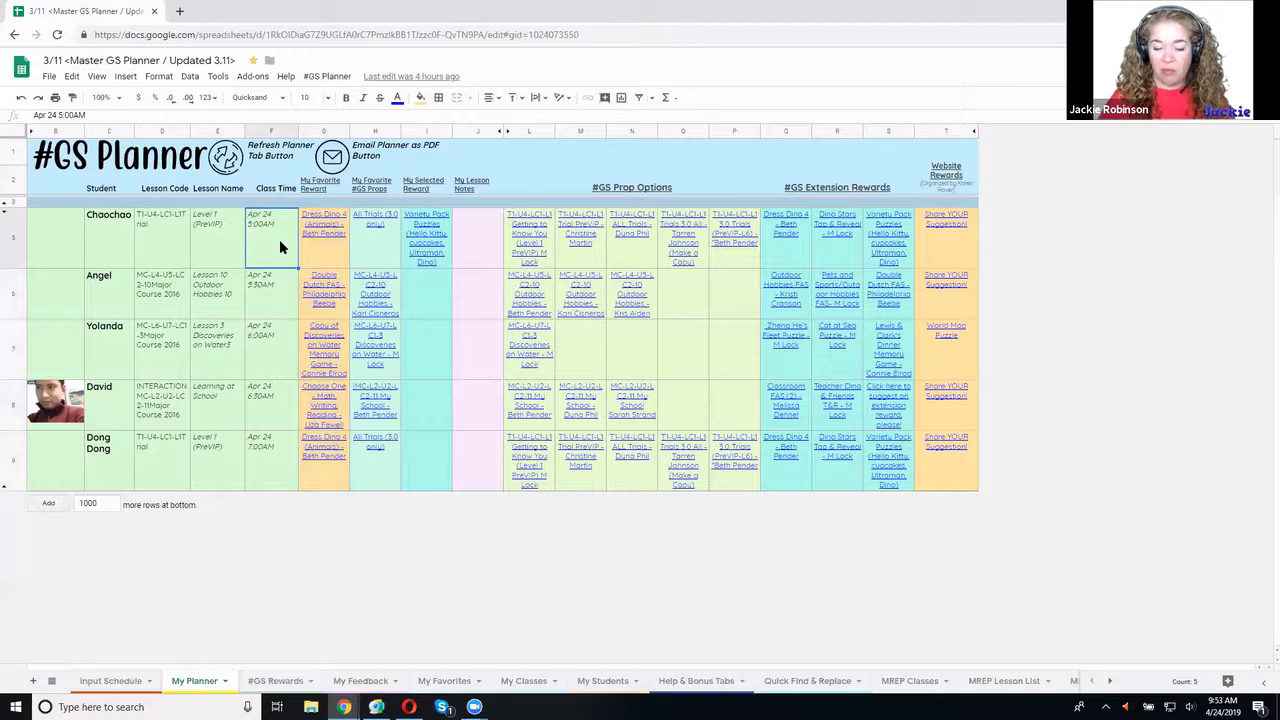
pyautogui.press('Right')
pyautogui.press('Right')
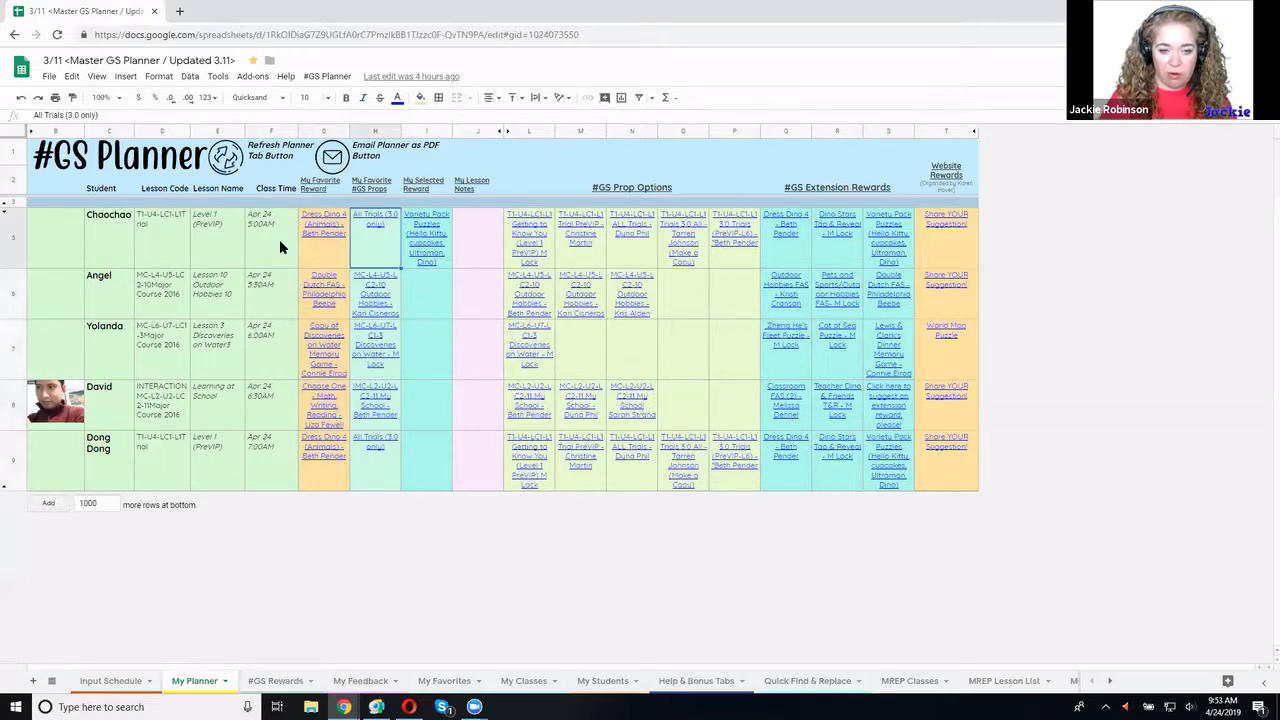
pyautogui.hotkey('shift', 'Down')
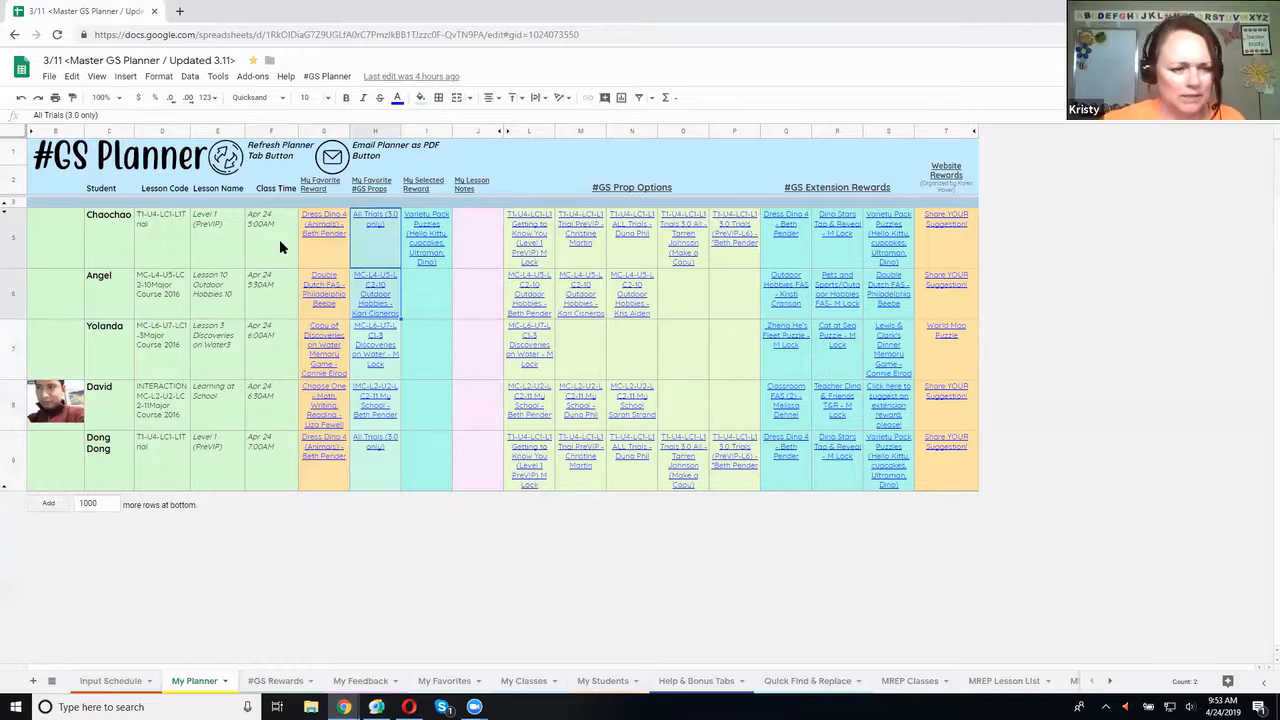
pyautogui.hotkey('shift', 'Down')
pyautogui.hotkey('shift', 'Down')
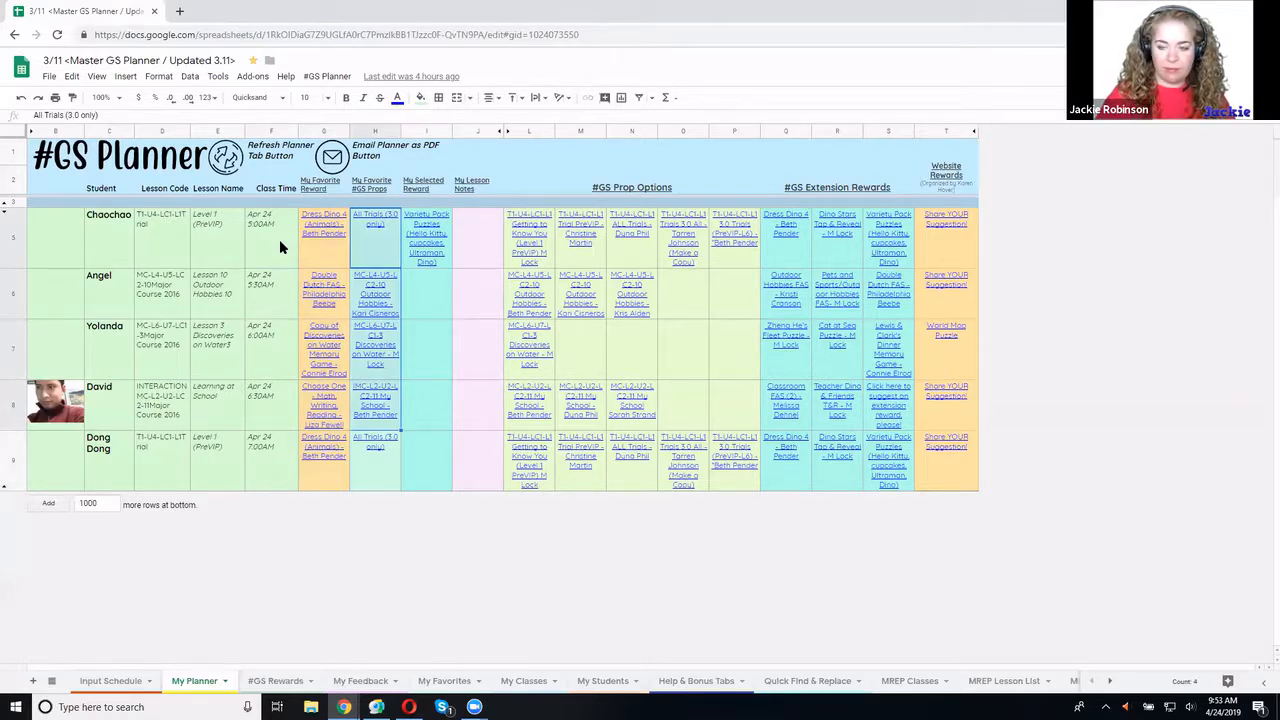
pyautogui.hotkey('alt', 'Return')
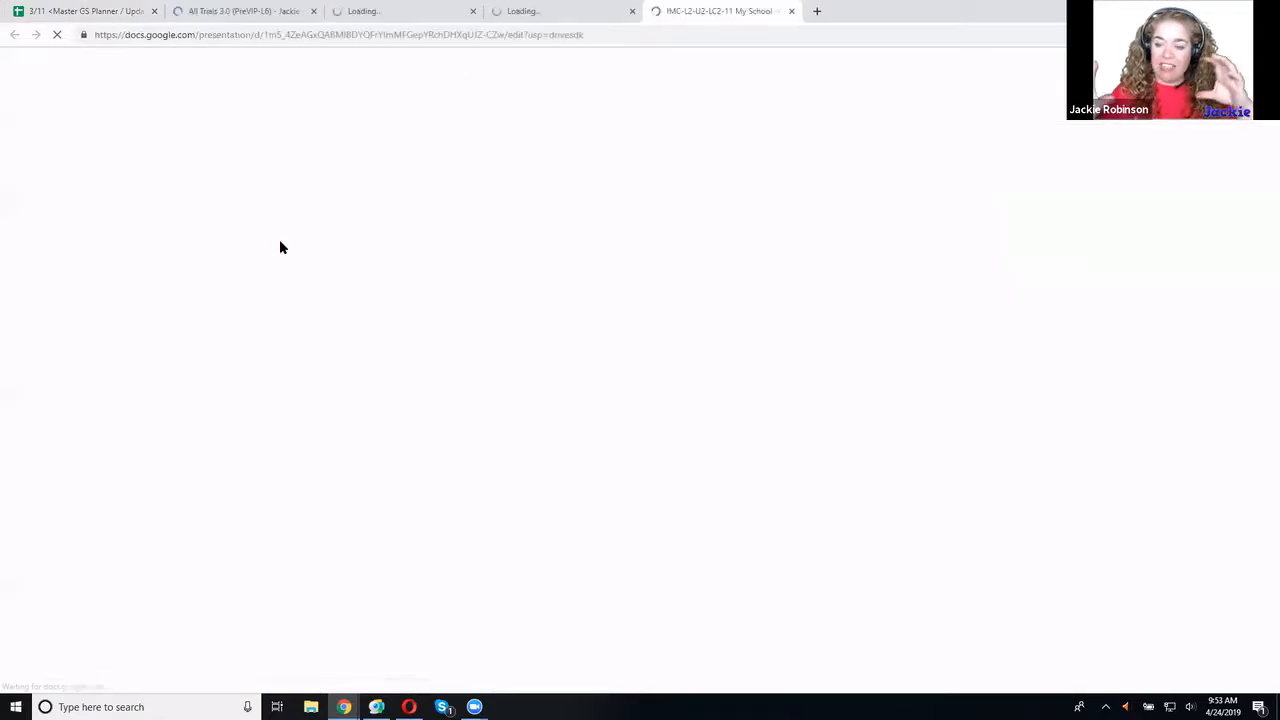